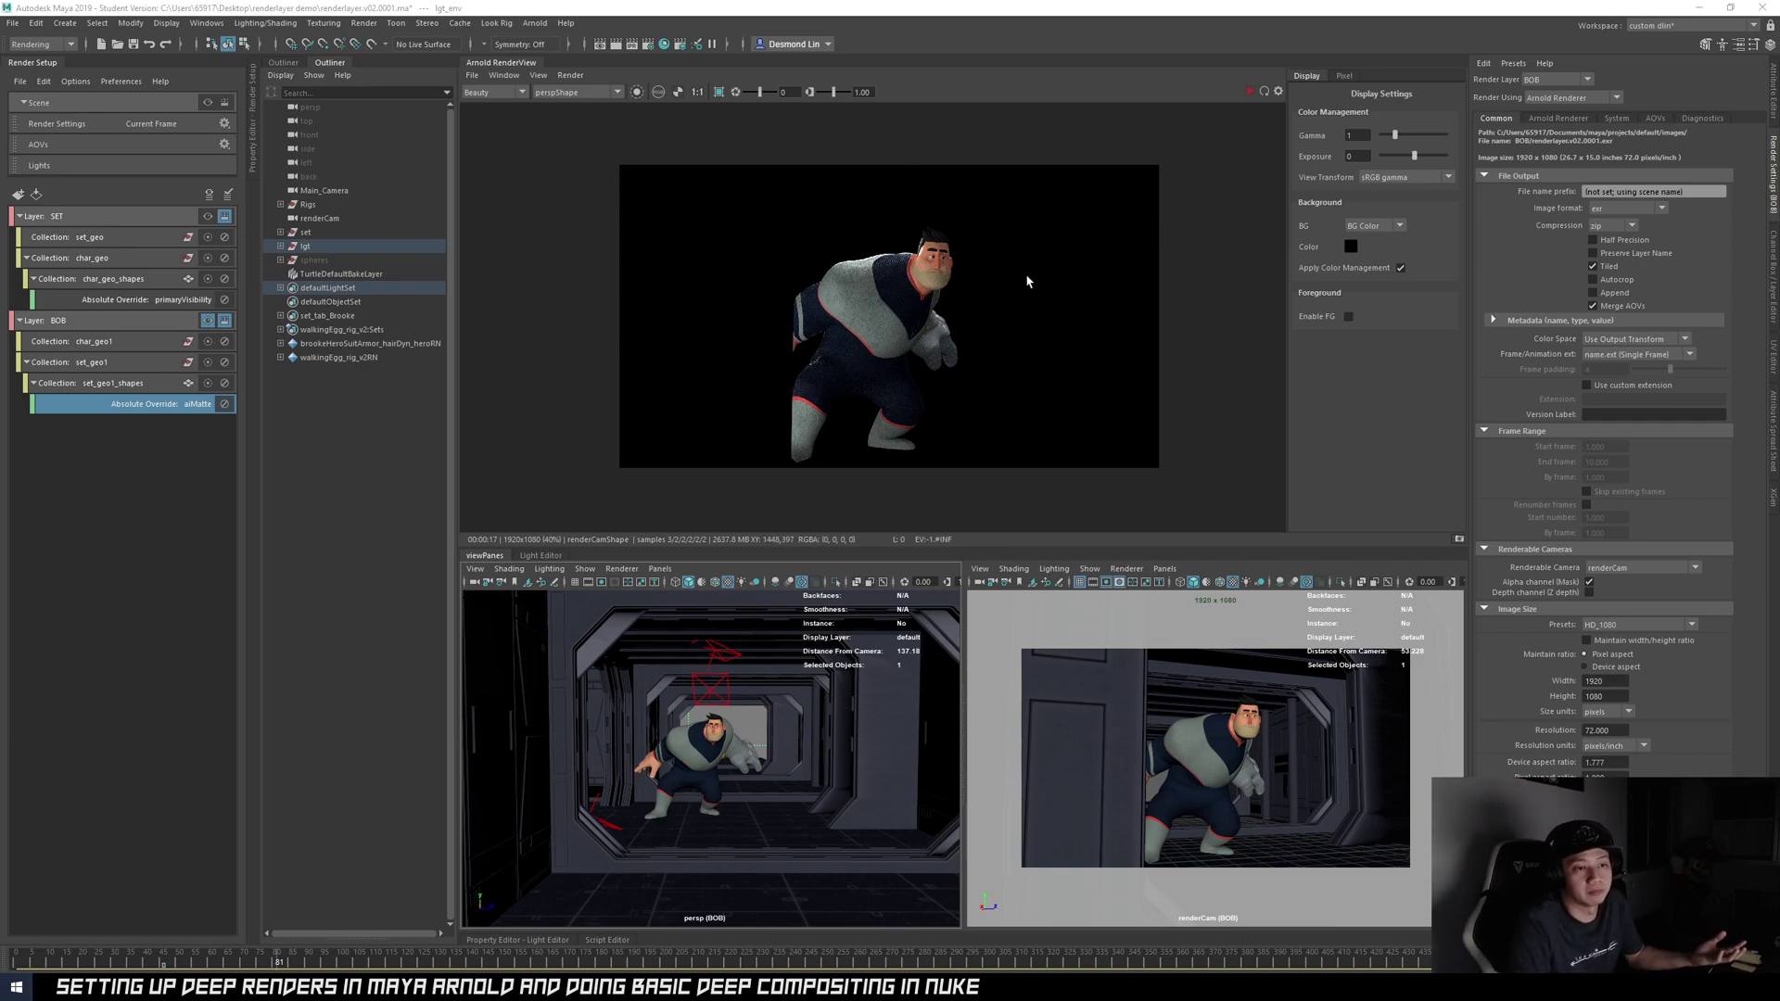
# - Examine the BOB layer's rendered character, cut off by the matted set geometry, in the Arnold render view
pyautogui.moveTo(1026, 275); pyautogui.dragTo(1022, 268, button='middle')
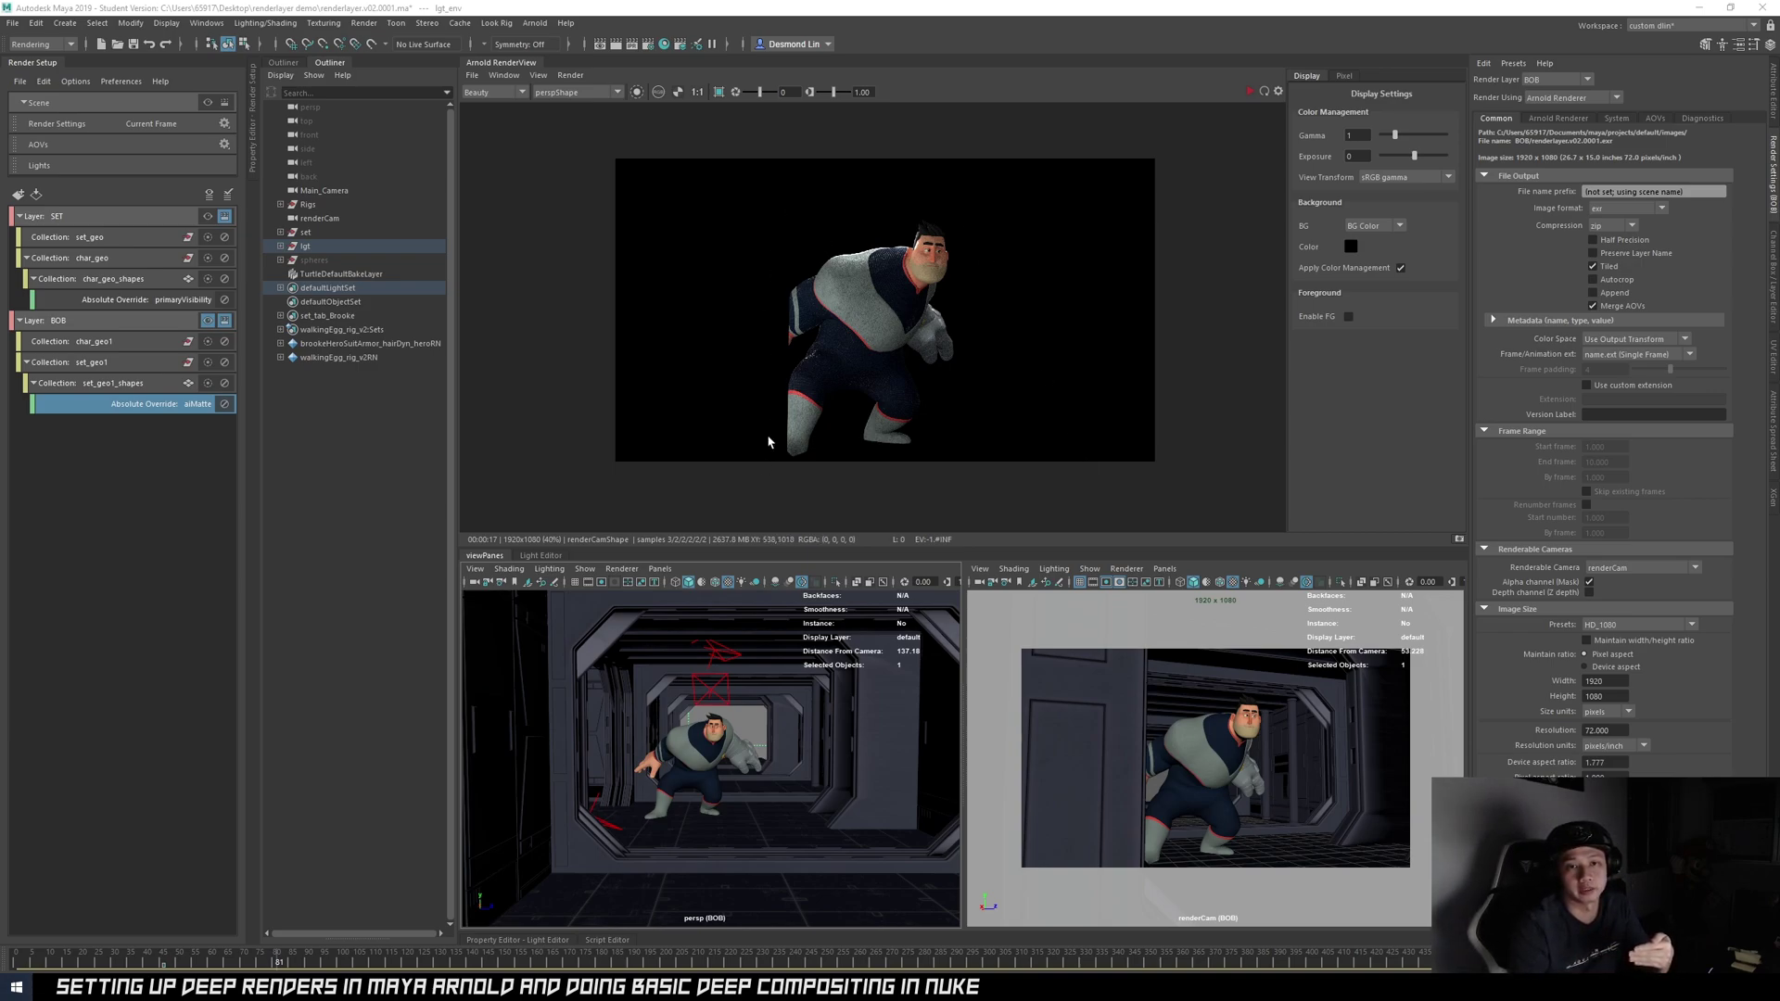
pyautogui.moveTo(849, 291); pyautogui.dragTo(889, 300, button='middle')
pyautogui.scroll(2, 891, 298)
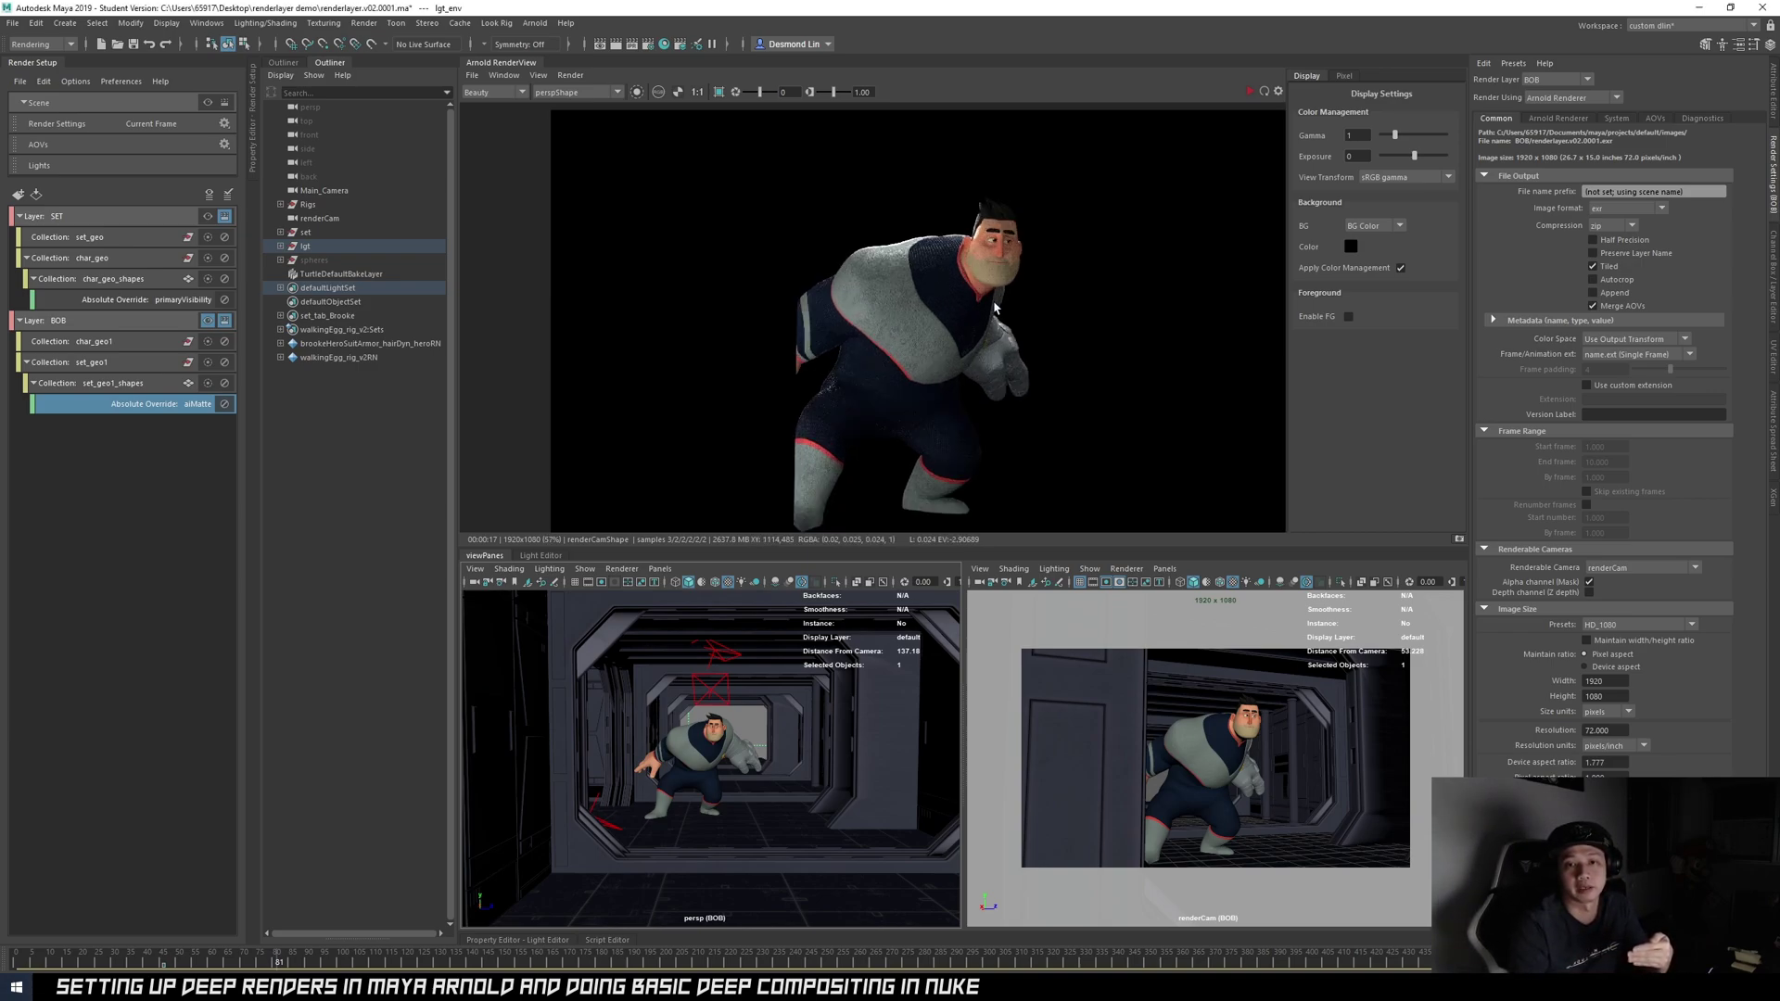
pyautogui.scroll(-2, 969, 298)
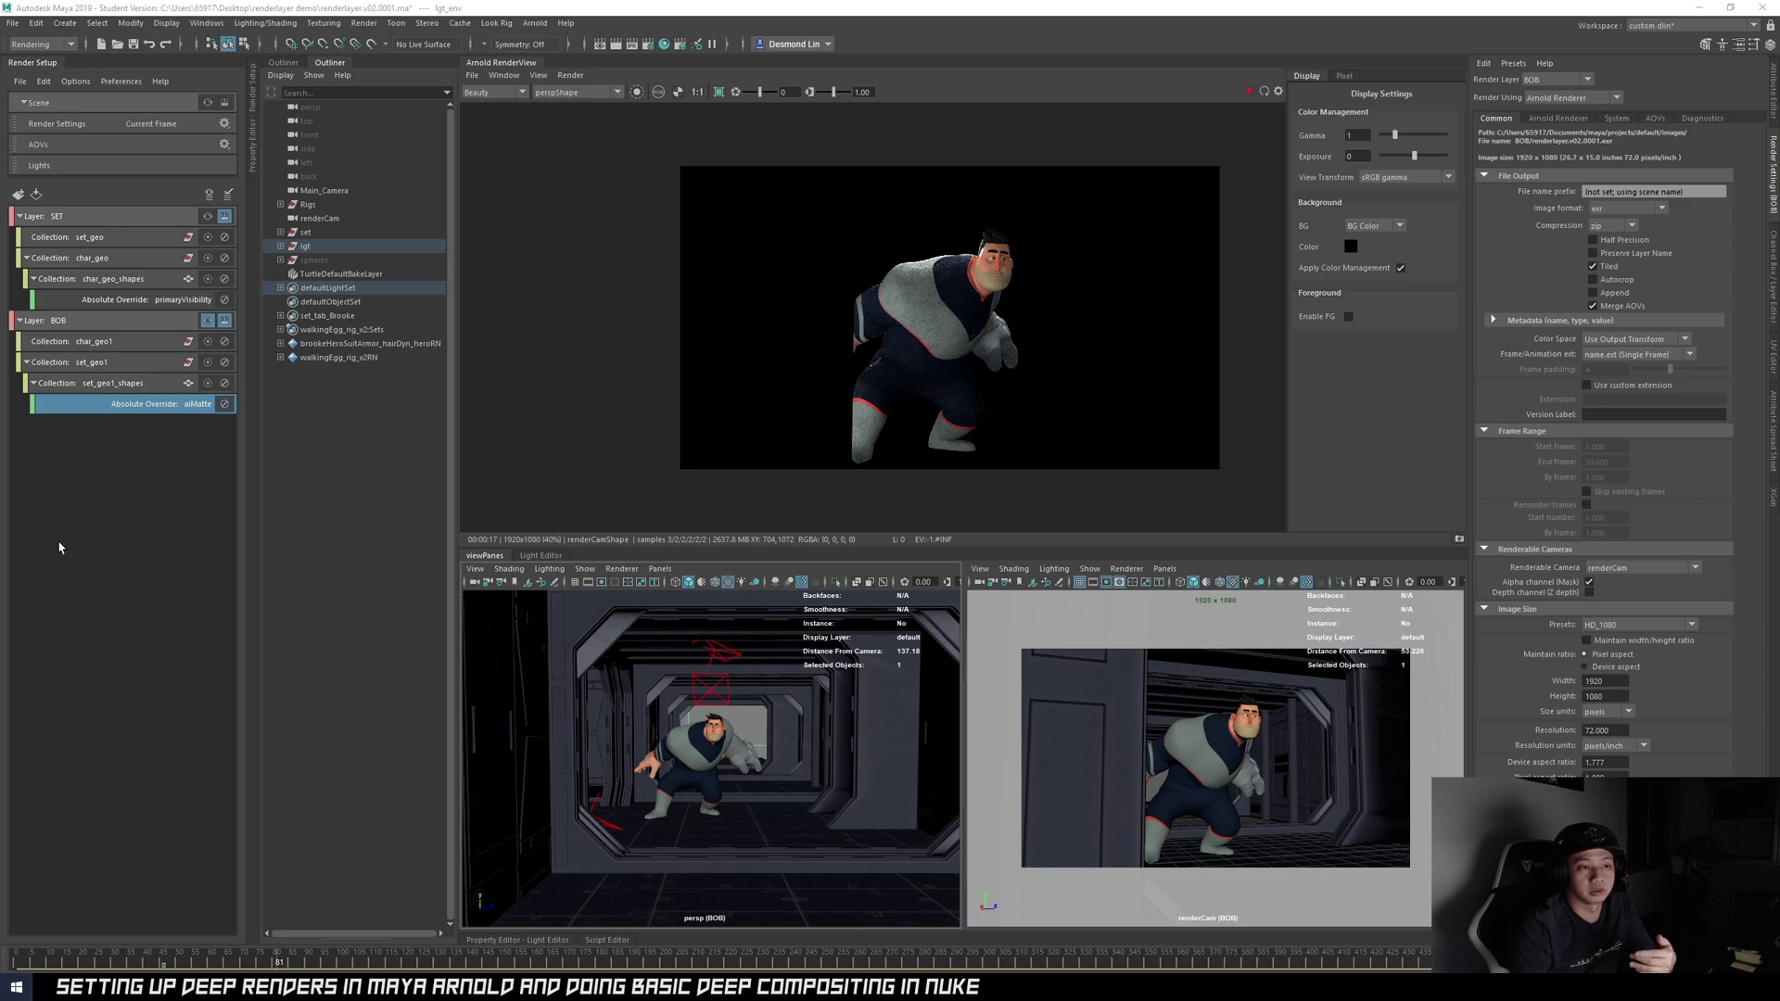
pyautogui.moveTo(990, 419); pyautogui.dragTo(913, 385, button='middle')
pyautogui.press('f')
pyautogui.scroll(-1, 923, 403)
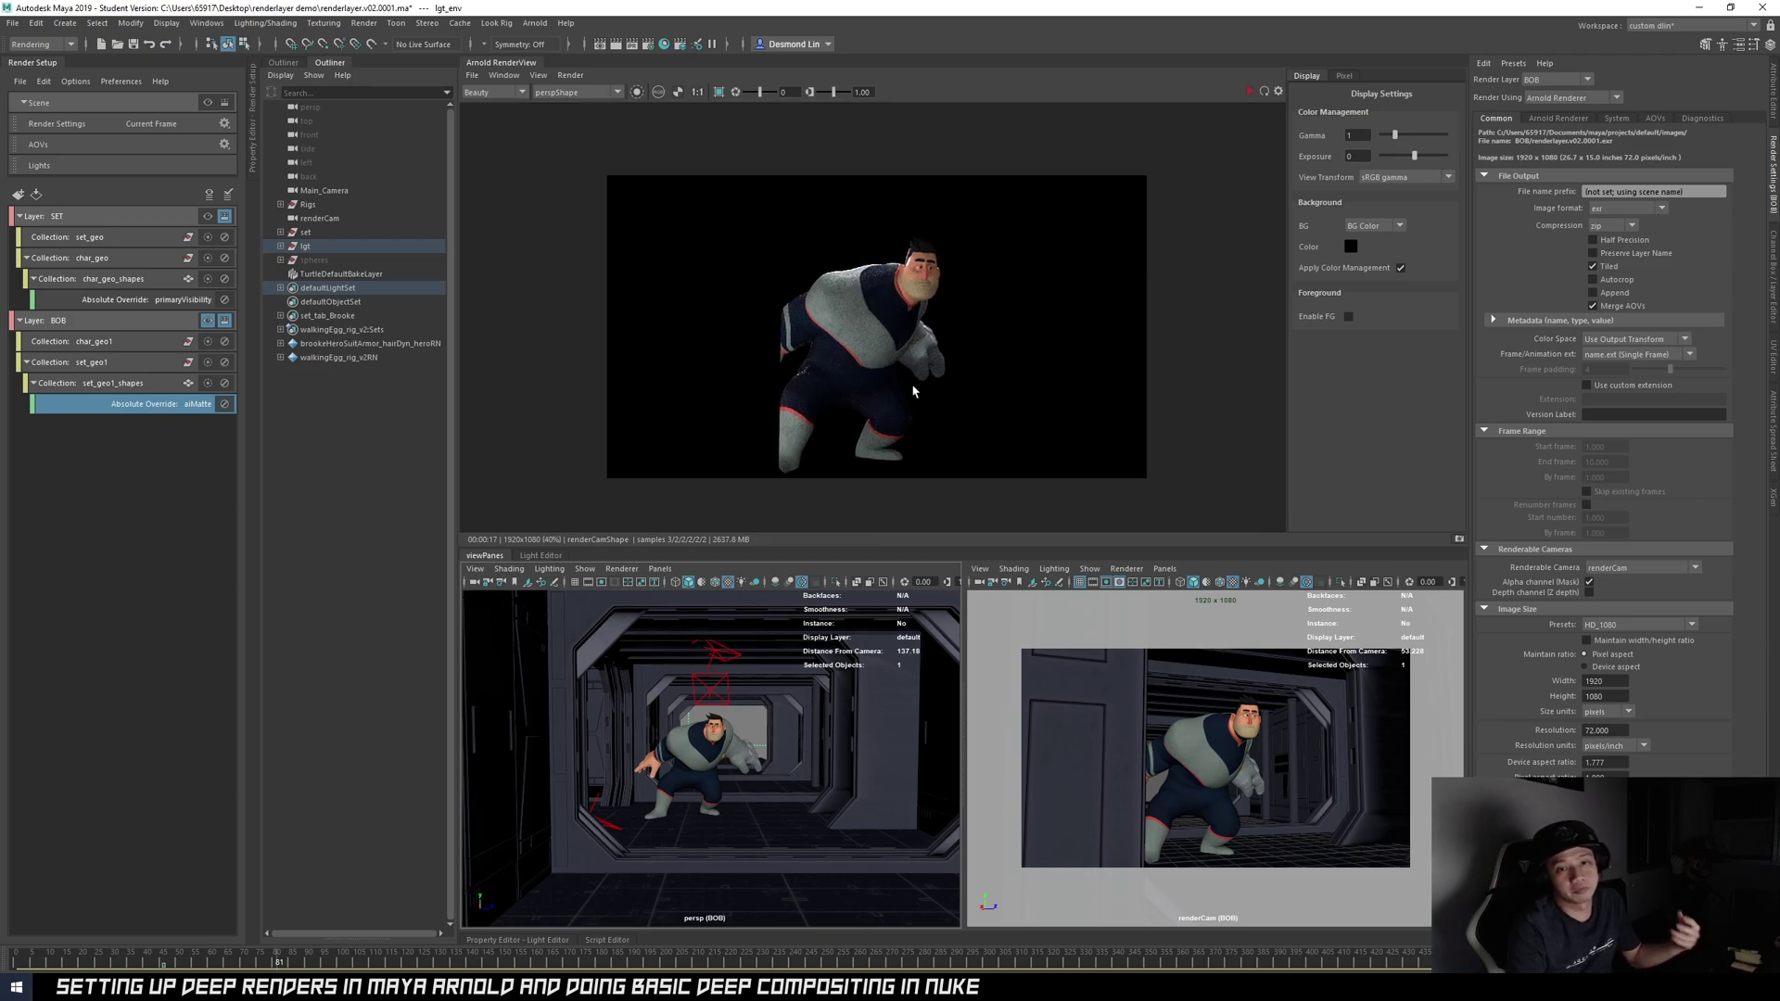
pyautogui.moveTo(839, 300); pyautogui.dragTo(843, 302, button='middle')
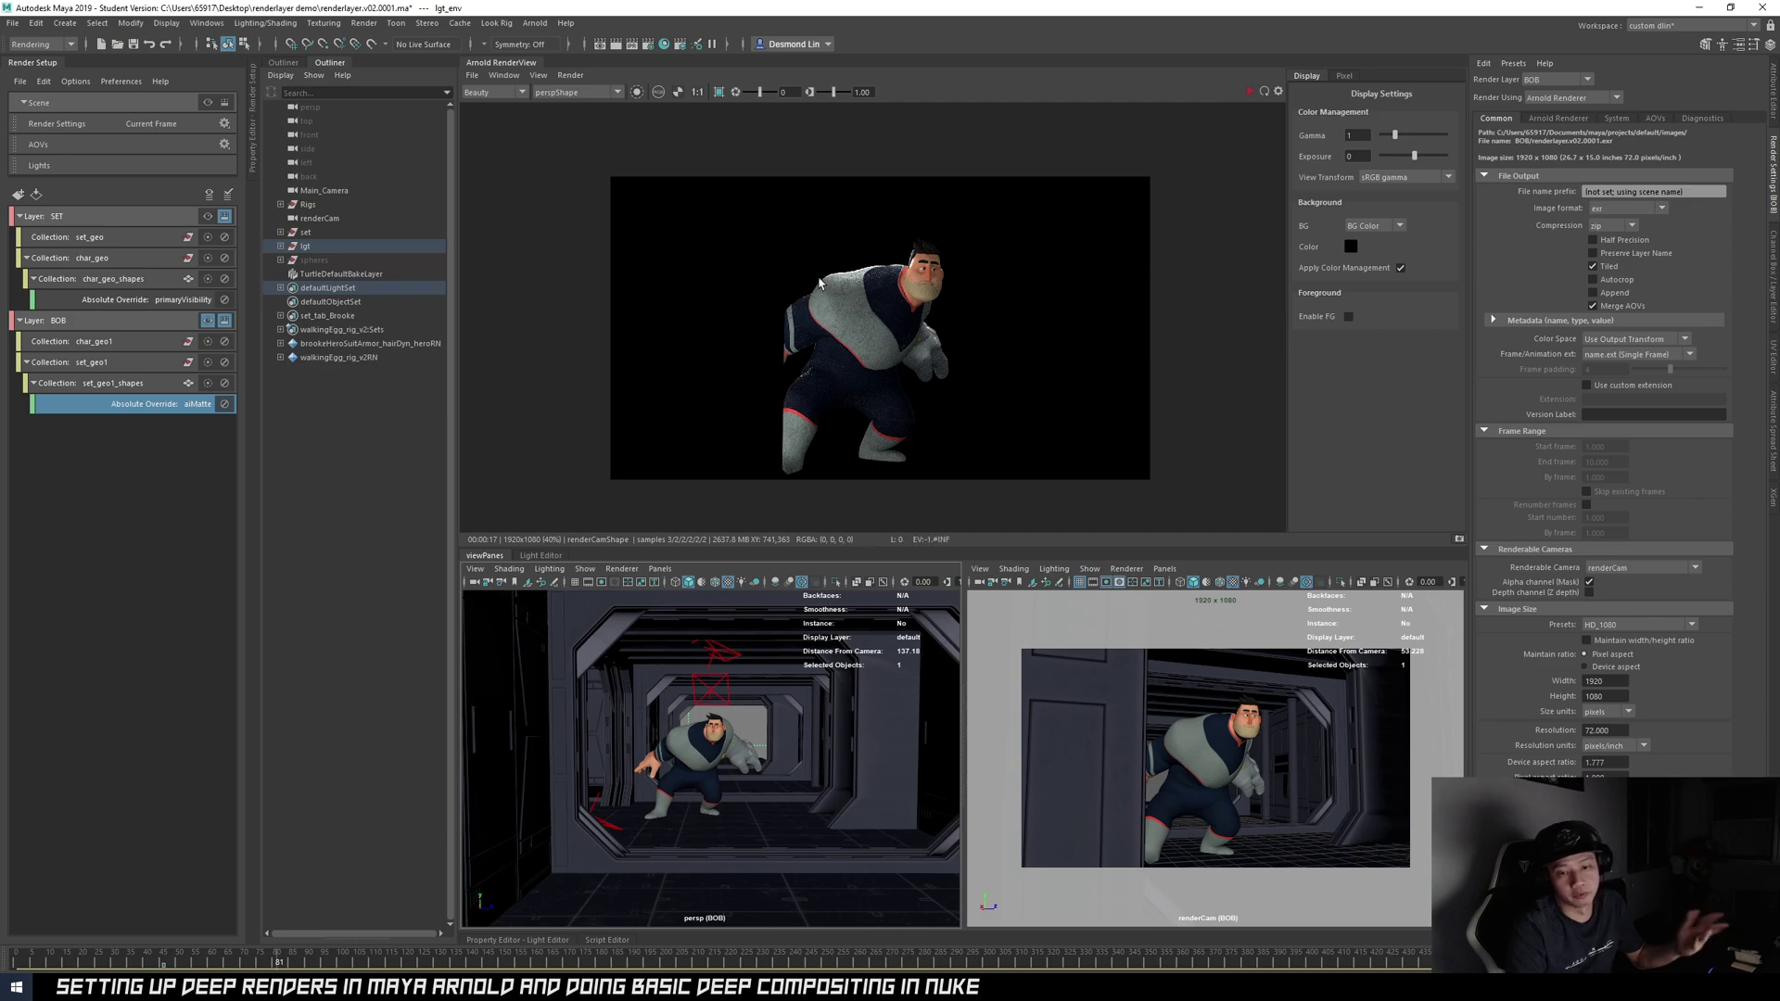
pyautogui.moveTo(842, 302); pyautogui.dragTo(846, 287, button='middle')
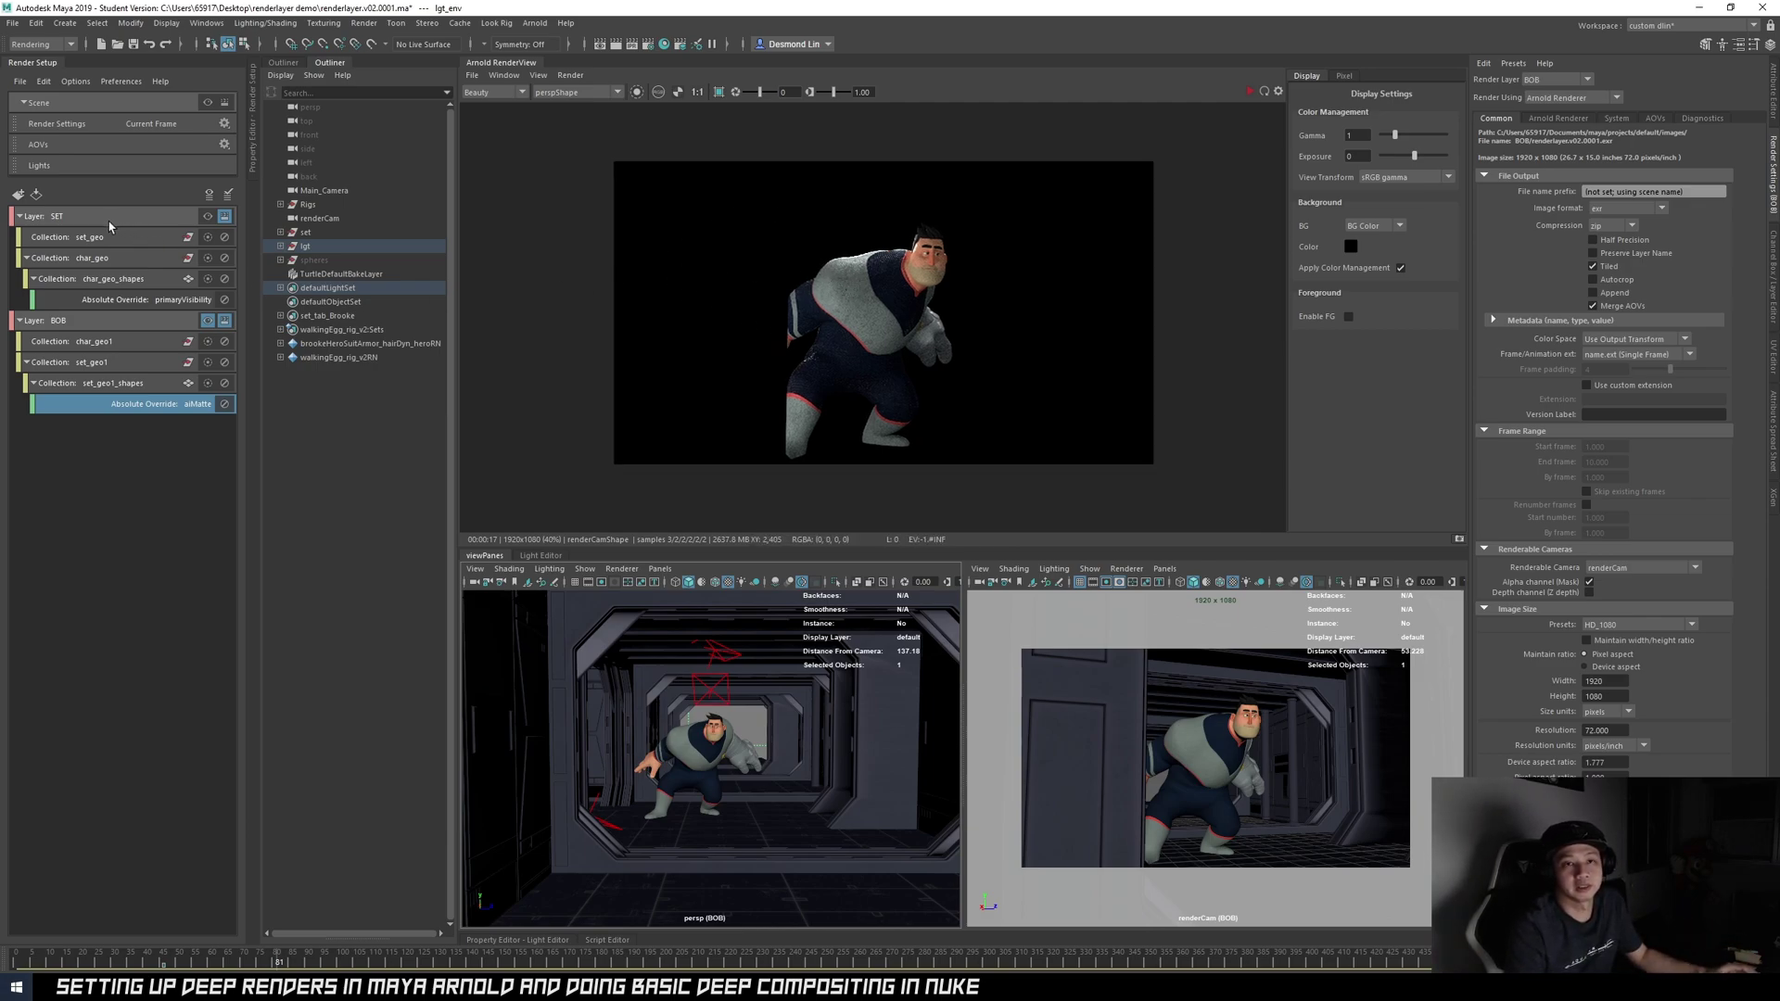
pyautogui.moveTo(780, 266); pyautogui.dragTo(780, 273, button='middle')
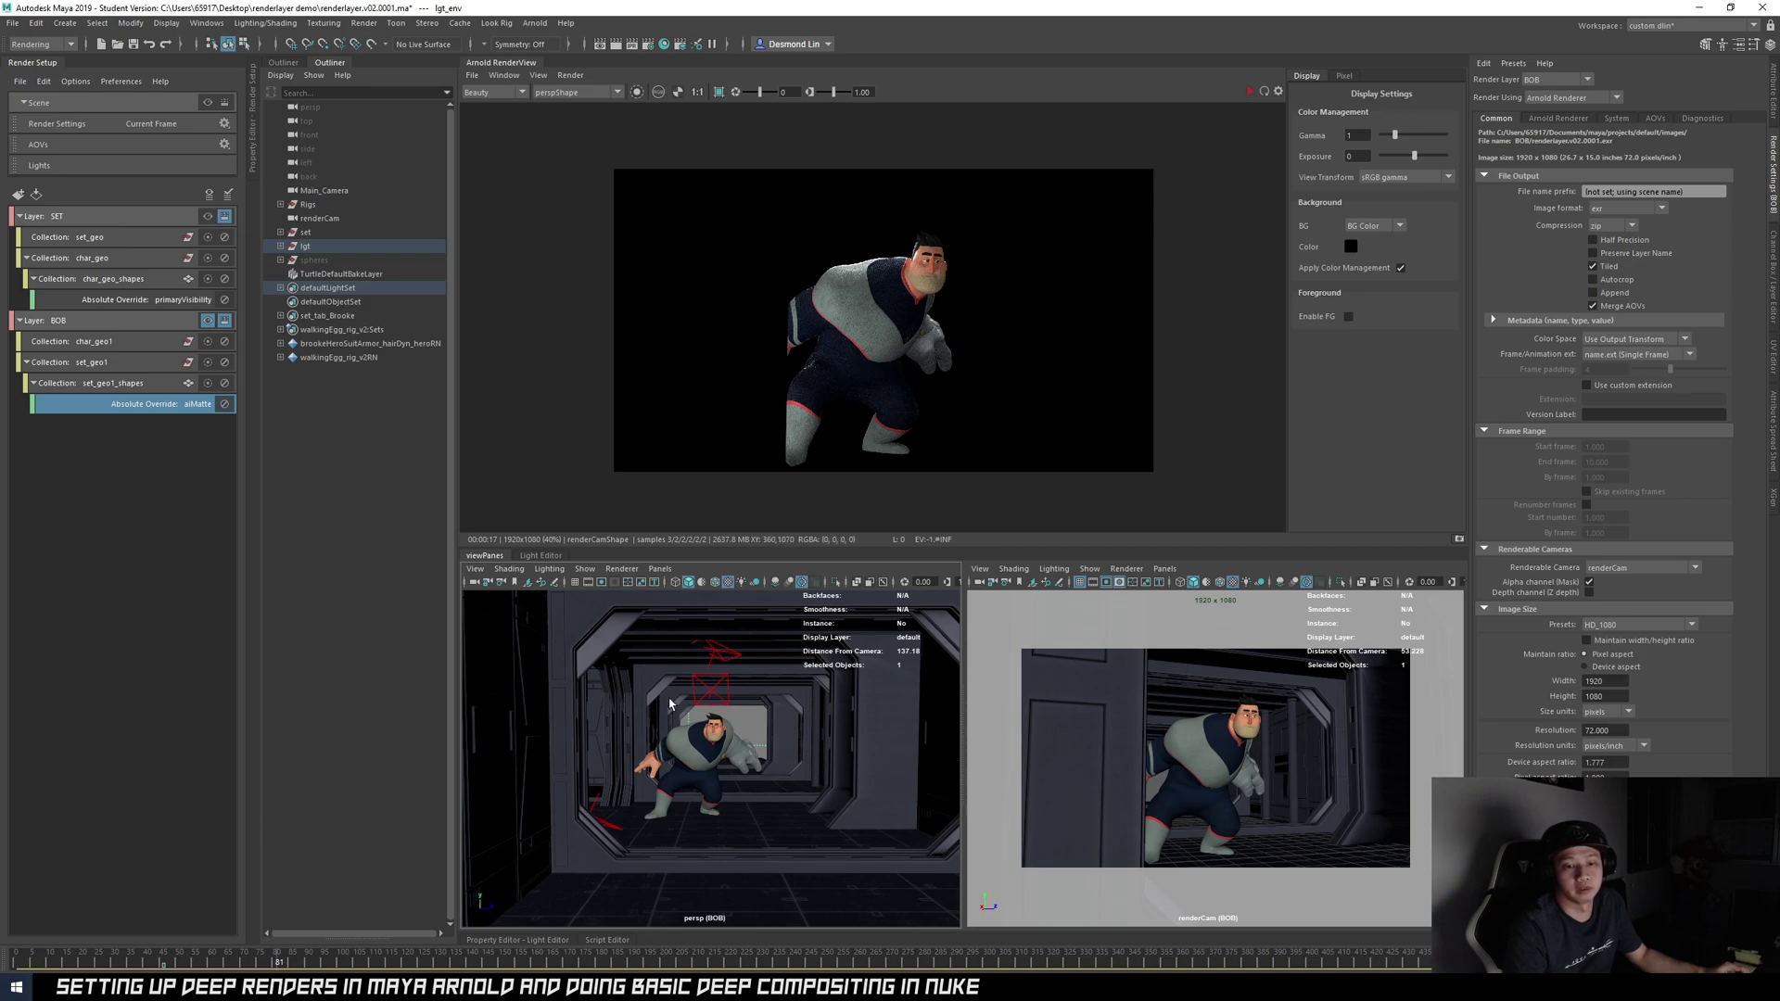
# - Switch to Nuke, load the set and matted character EXR renders into the node graph and view each one
pyautogui.click(695, 985)
pyautogui.click(727, 933)
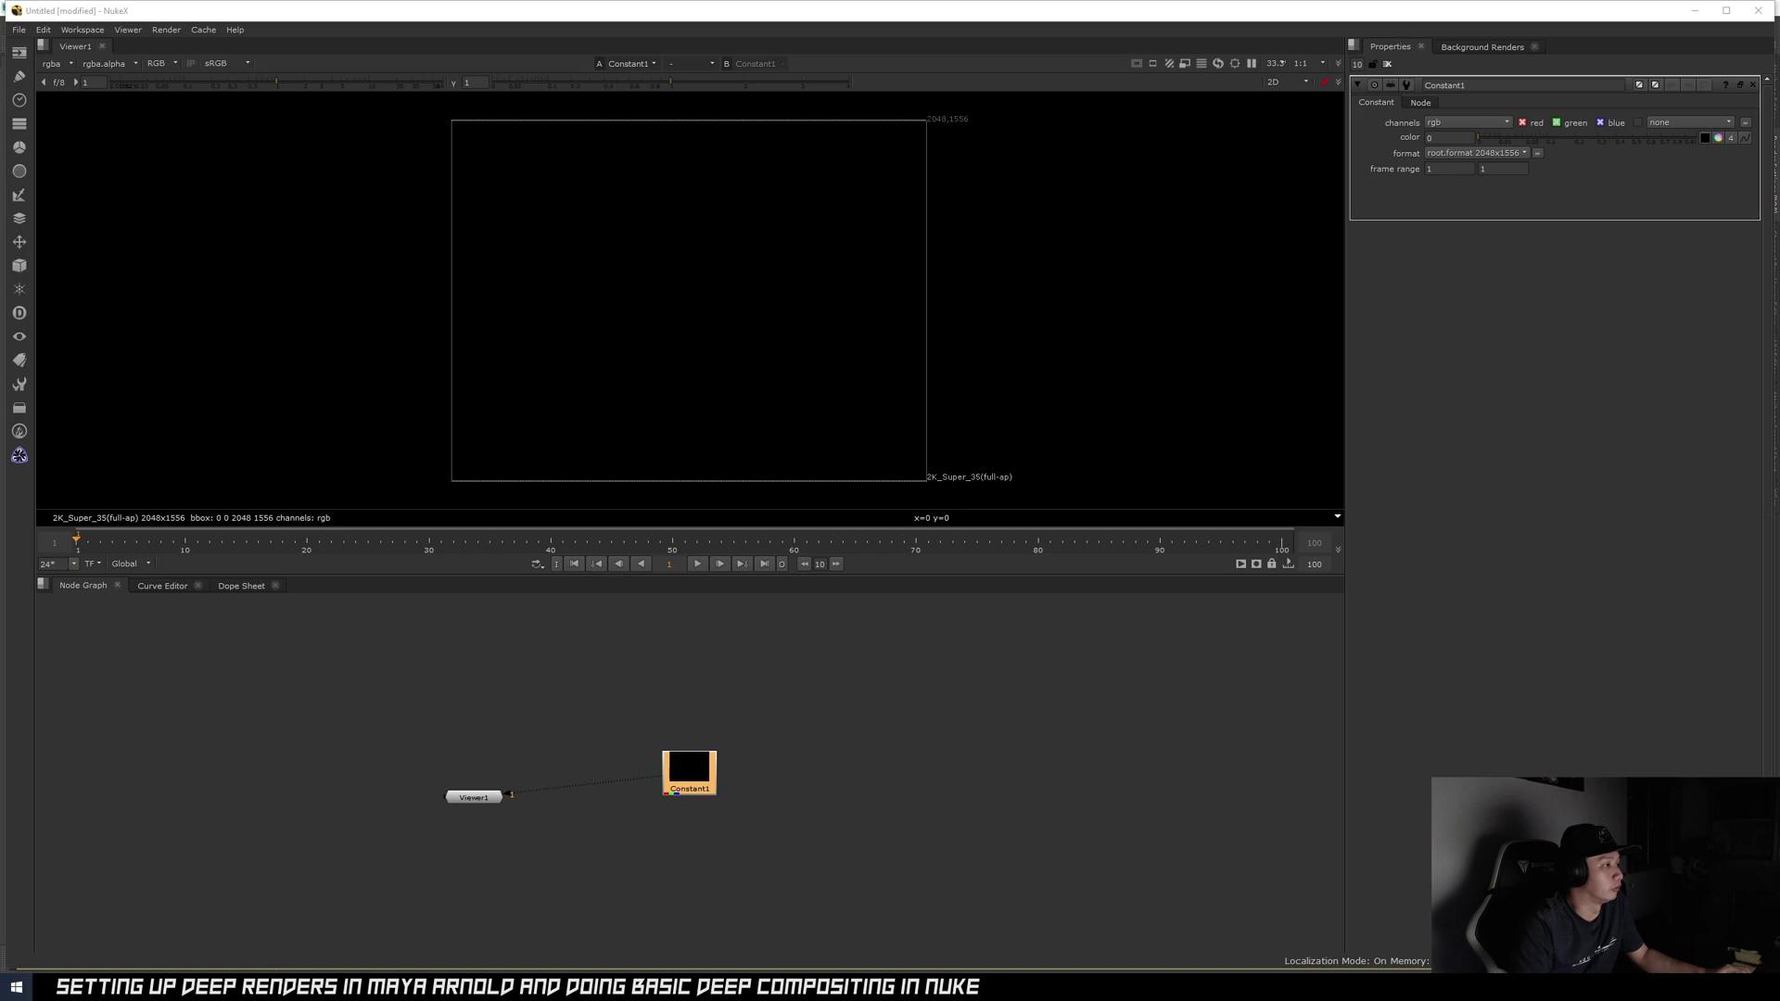
pyautogui.moveTo(446, 614); pyautogui.dragTo(837, 718)
pyautogui.press('1')
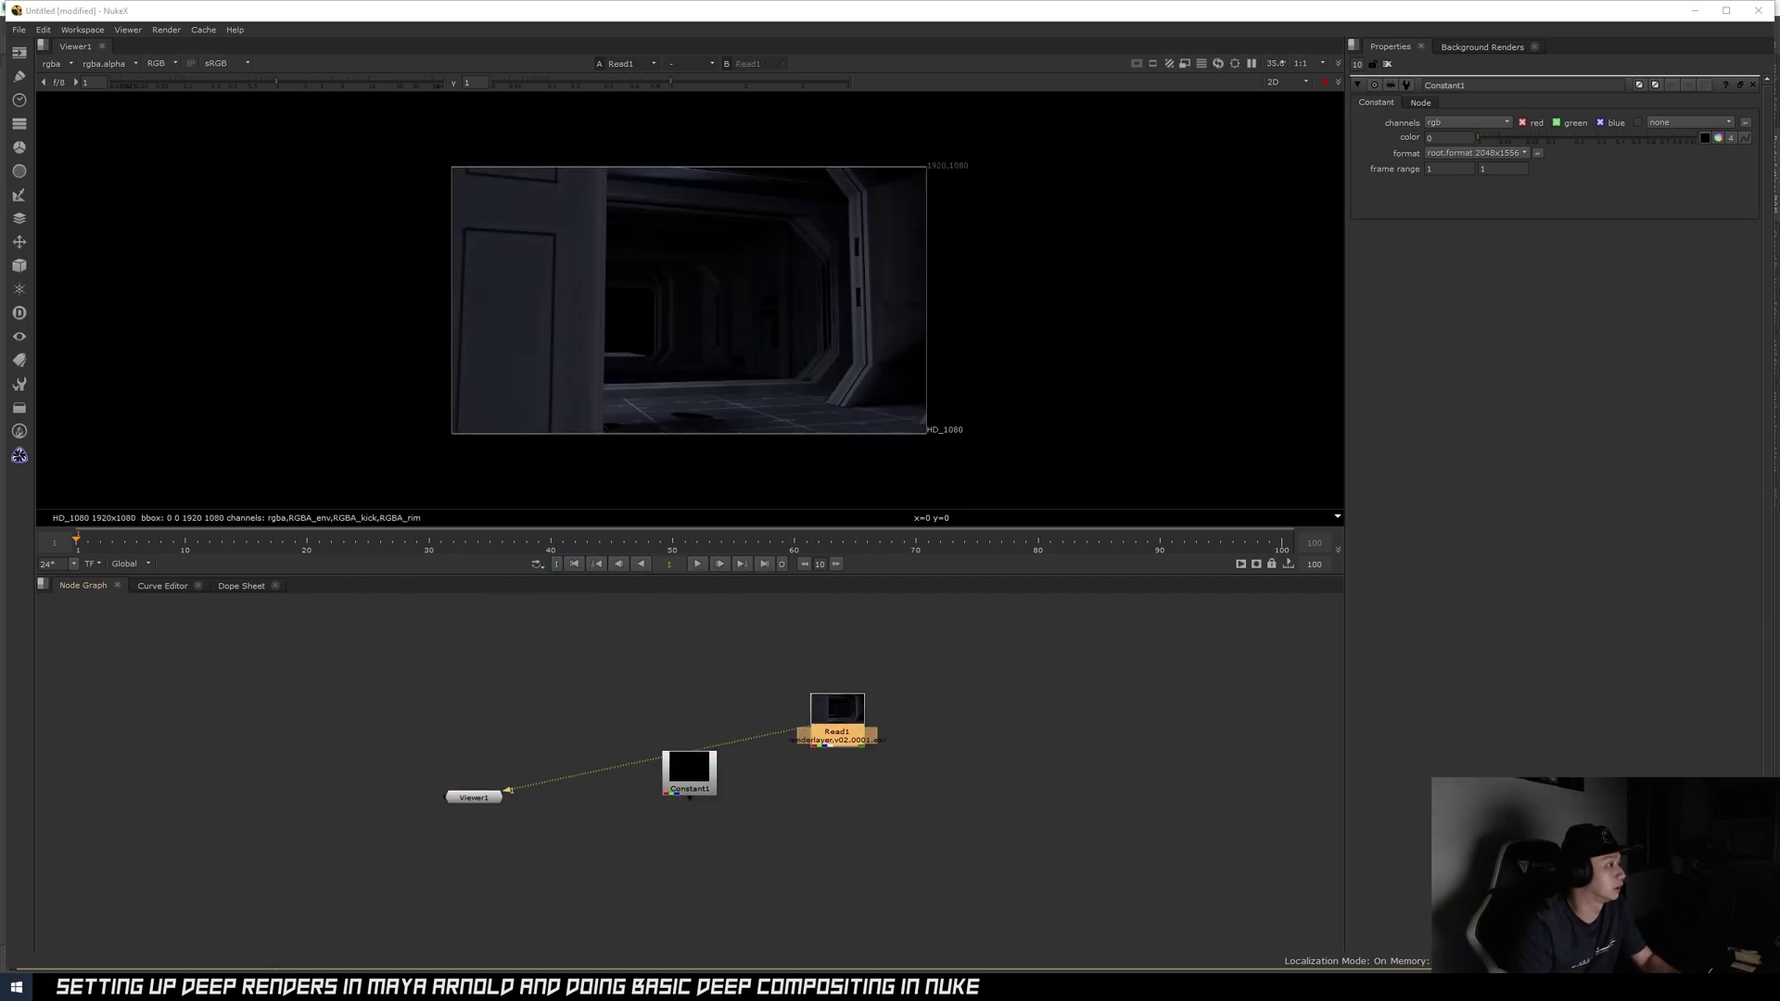
pyautogui.moveTo(739, 667); pyautogui.dragTo(979, 716)
pyautogui.press('1')
pyautogui.scroll(3, 778, 772)
# - Delete the Constant node and reposition the set render's Read node
pyautogui.click(648, 783)
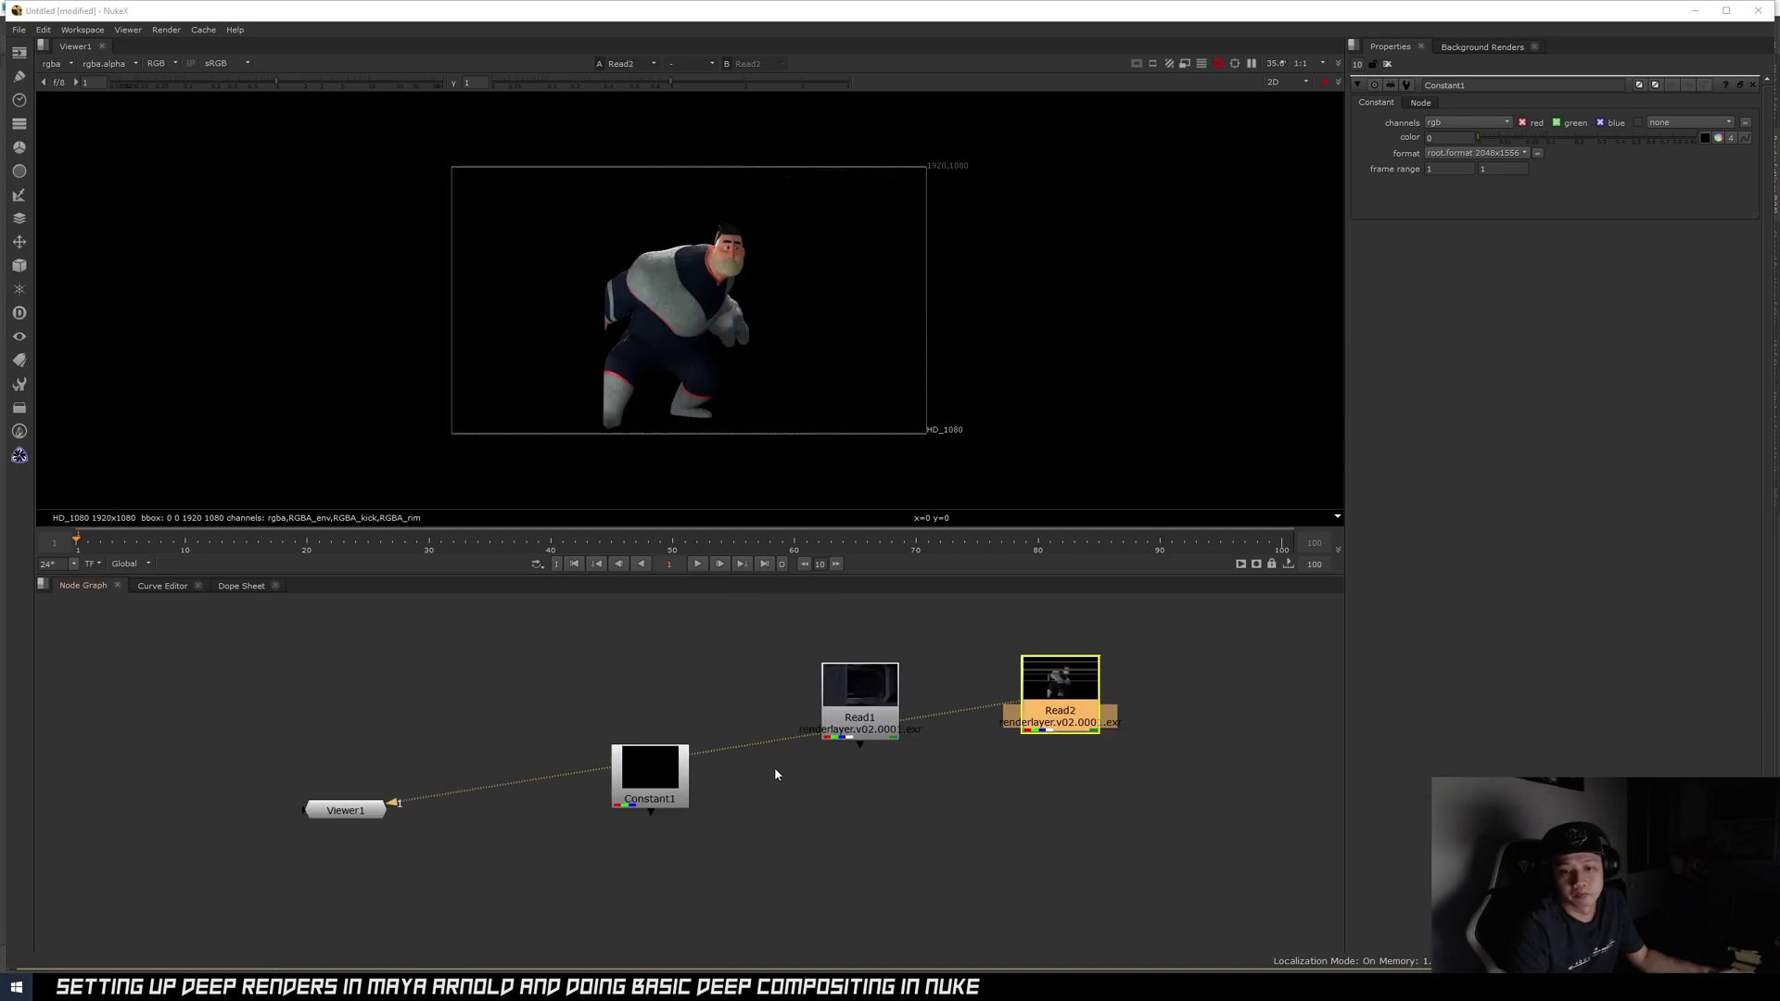
pyautogui.press('Delete')
pyautogui.moveTo(835, 728); pyautogui.dragTo(787, 723)
# - Merge the character render over the set render, routing the A input through a dot beneath the character's Read node
pyautogui.click(806, 816)
pyautogui.press('m')
pyautogui.moveTo(822, 791); pyautogui.dragTo(819, 718)
pyautogui.moveTo(813, 822); pyautogui.dragTo(1060, 712)
pyautogui.keyDown('ctrl'); pyautogui.moveTo(938, 782); pyautogui.dragTo(1065, 844); pyautogui.keyUp('ctrl')
pyautogui.moveTo(1069, 713); pyautogui.dragTo(1070, 705)
# - View the set render on its own, and inspect the merged composite around the character and door edge
pyautogui.click(629, 255)
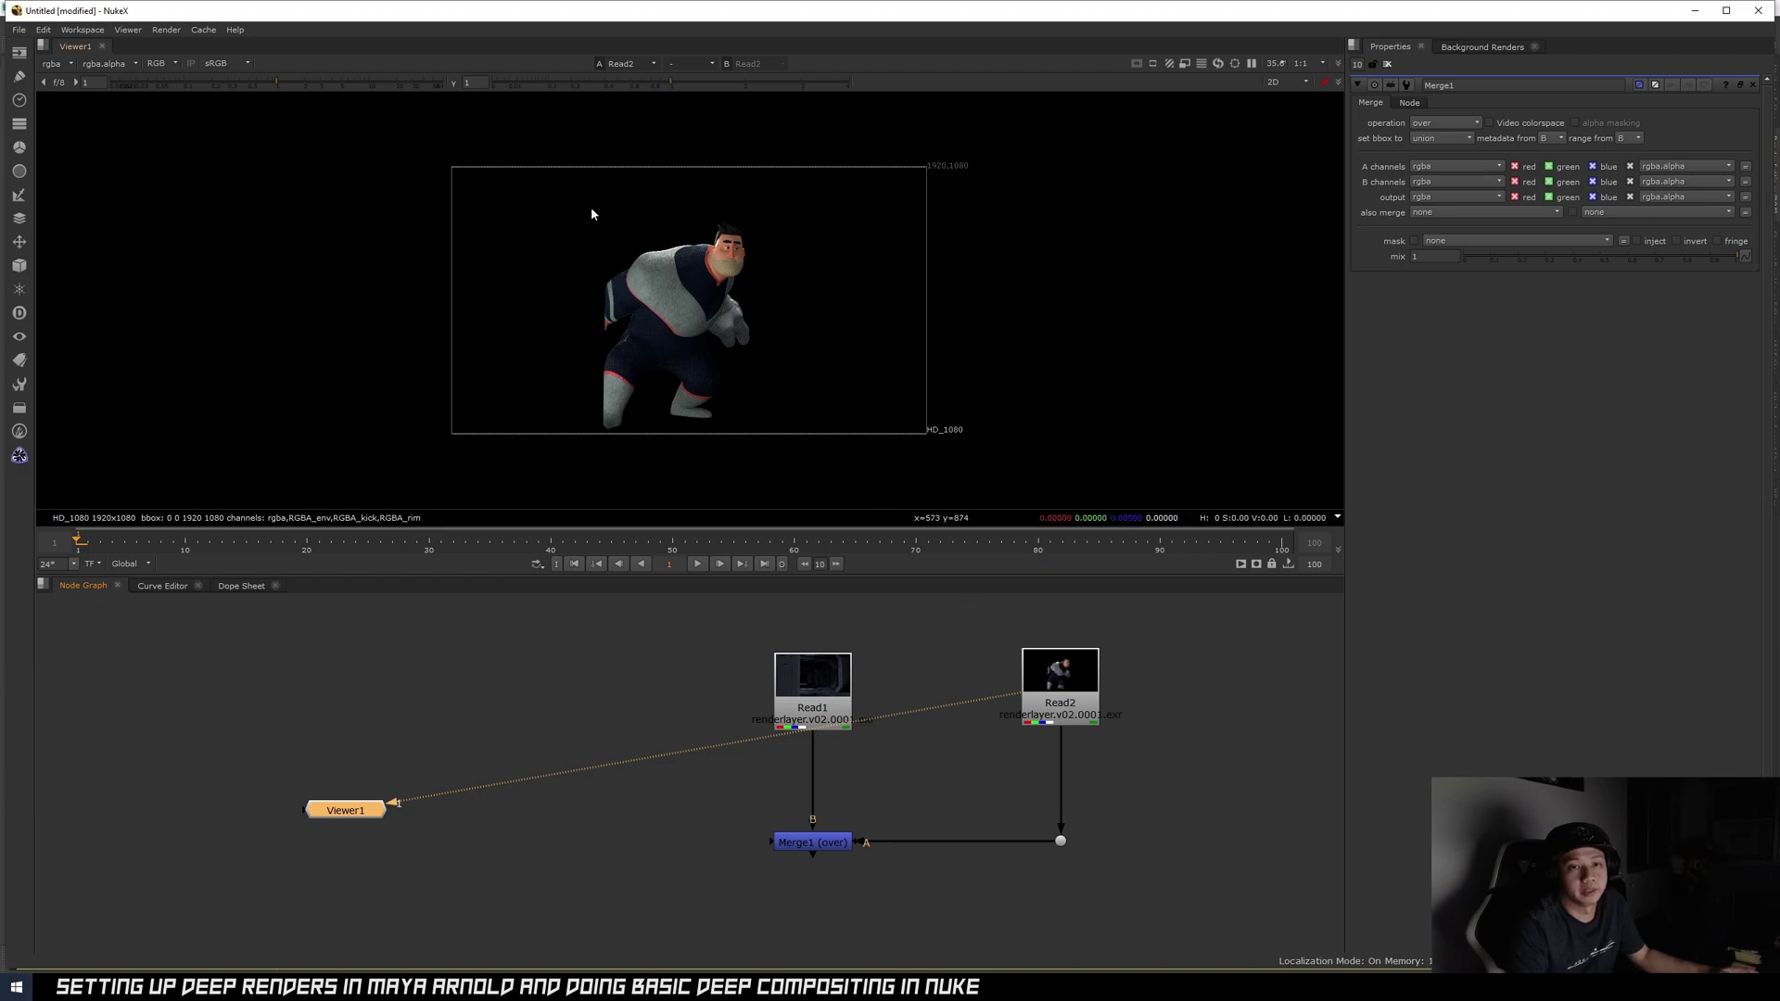
pyautogui.keyDown('ctrl'); pyautogui.keyDown('shift'); pyautogui.click(793, 688); pyautogui.keyUp('shift'); pyautogui.keyUp('ctrl')
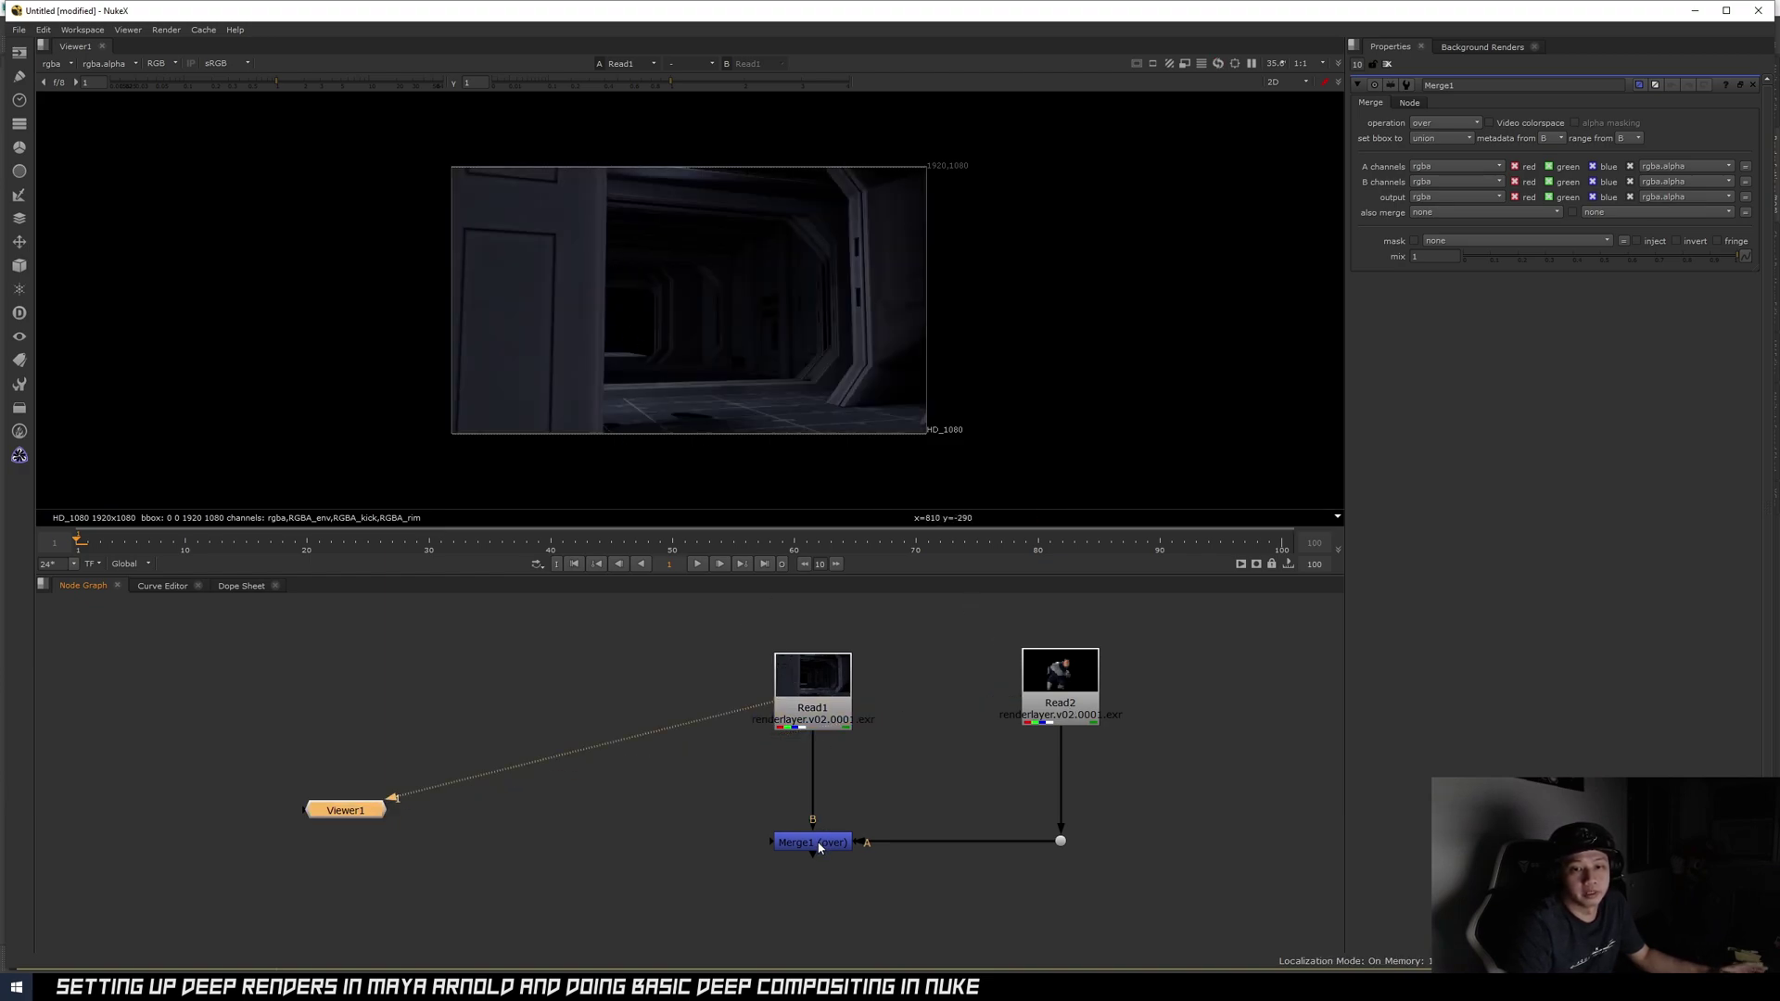
pyautogui.click(819, 847)
pyautogui.press('1')
pyautogui.scroll(2, 593, 397)
pyautogui.scroll(1, 594, 395)
pyautogui.scroll(-1, 592, 407)
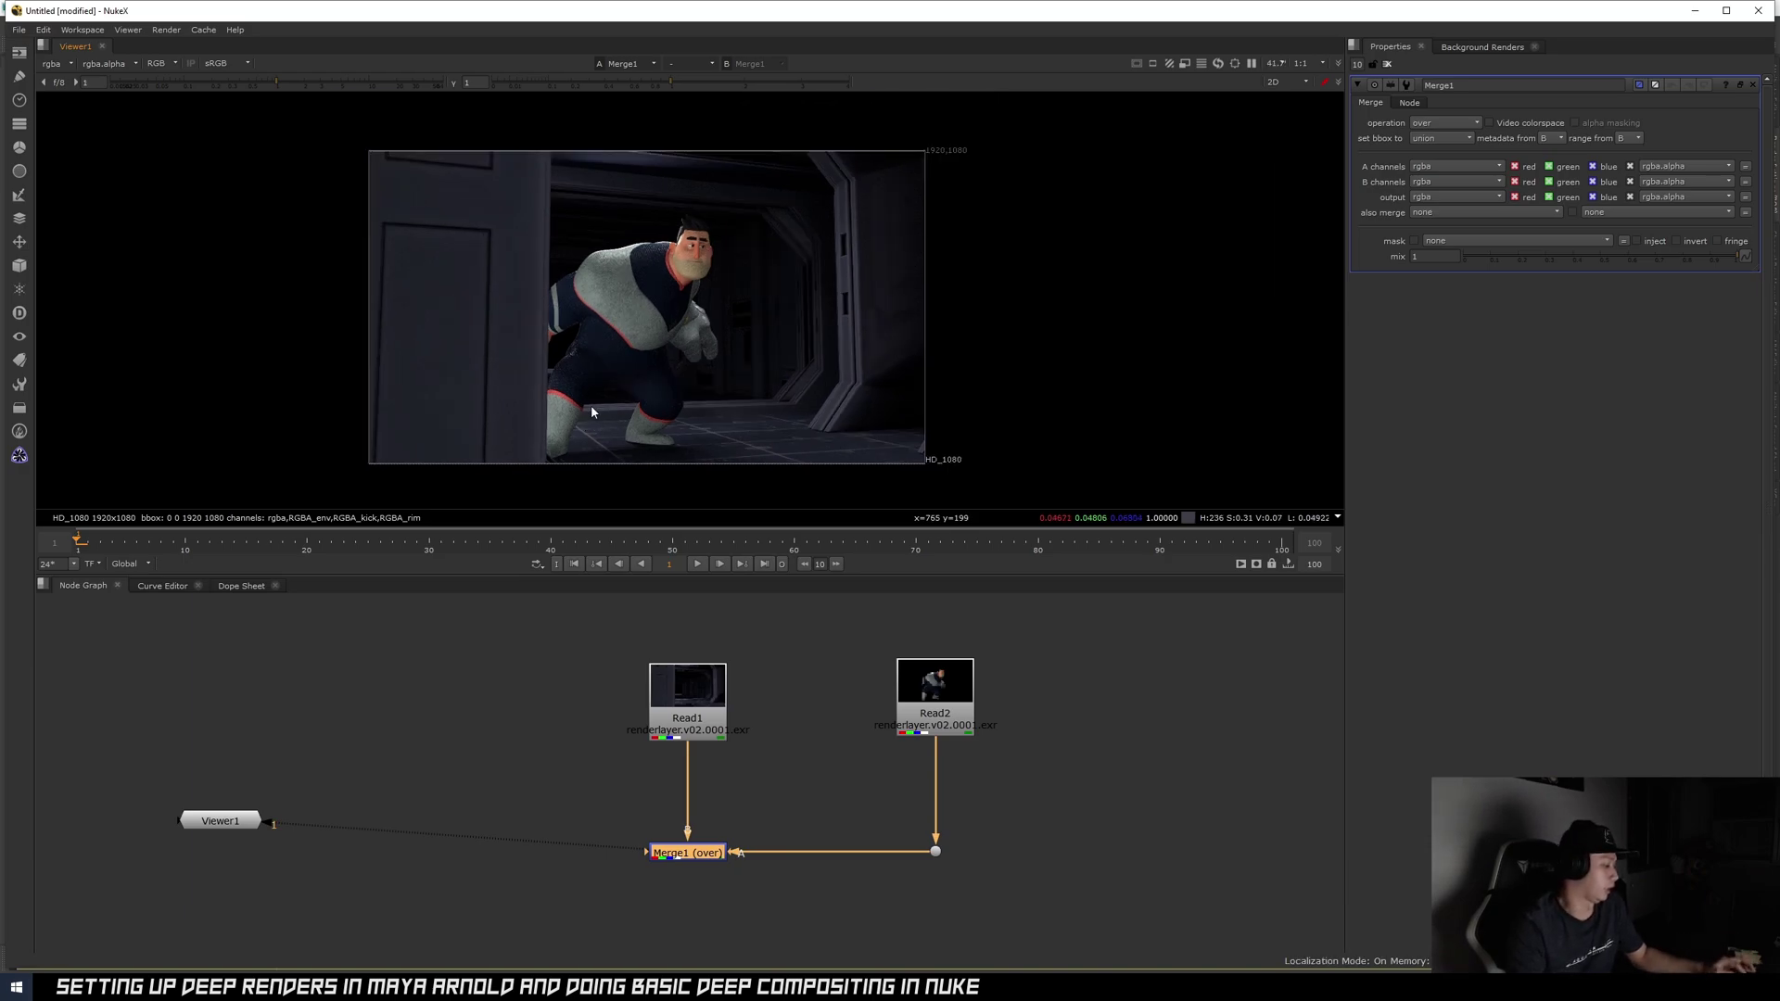
pyautogui.scroll(1, 591, 404)
pyautogui.scroll(-2, 864, 725)
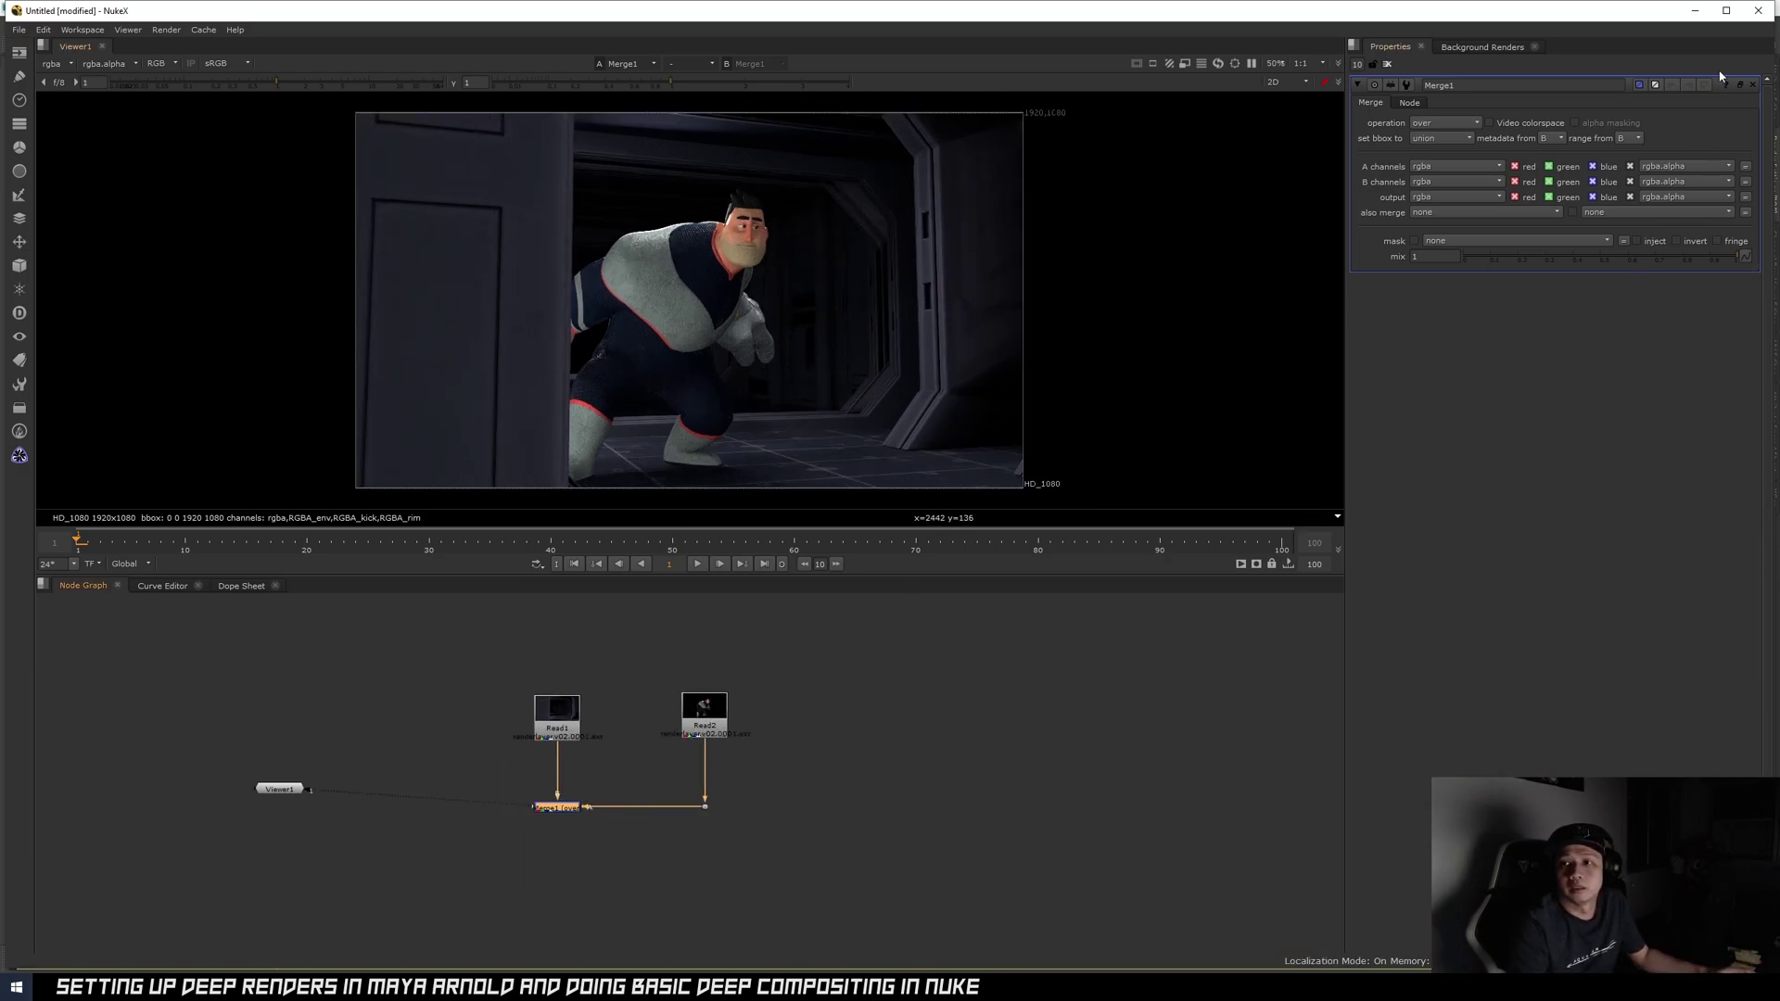
# - Switch back to Maya and delete the set_geo1_shapes collection with its aiMatte override from the BOB layer
pyautogui.click(1692, 15)
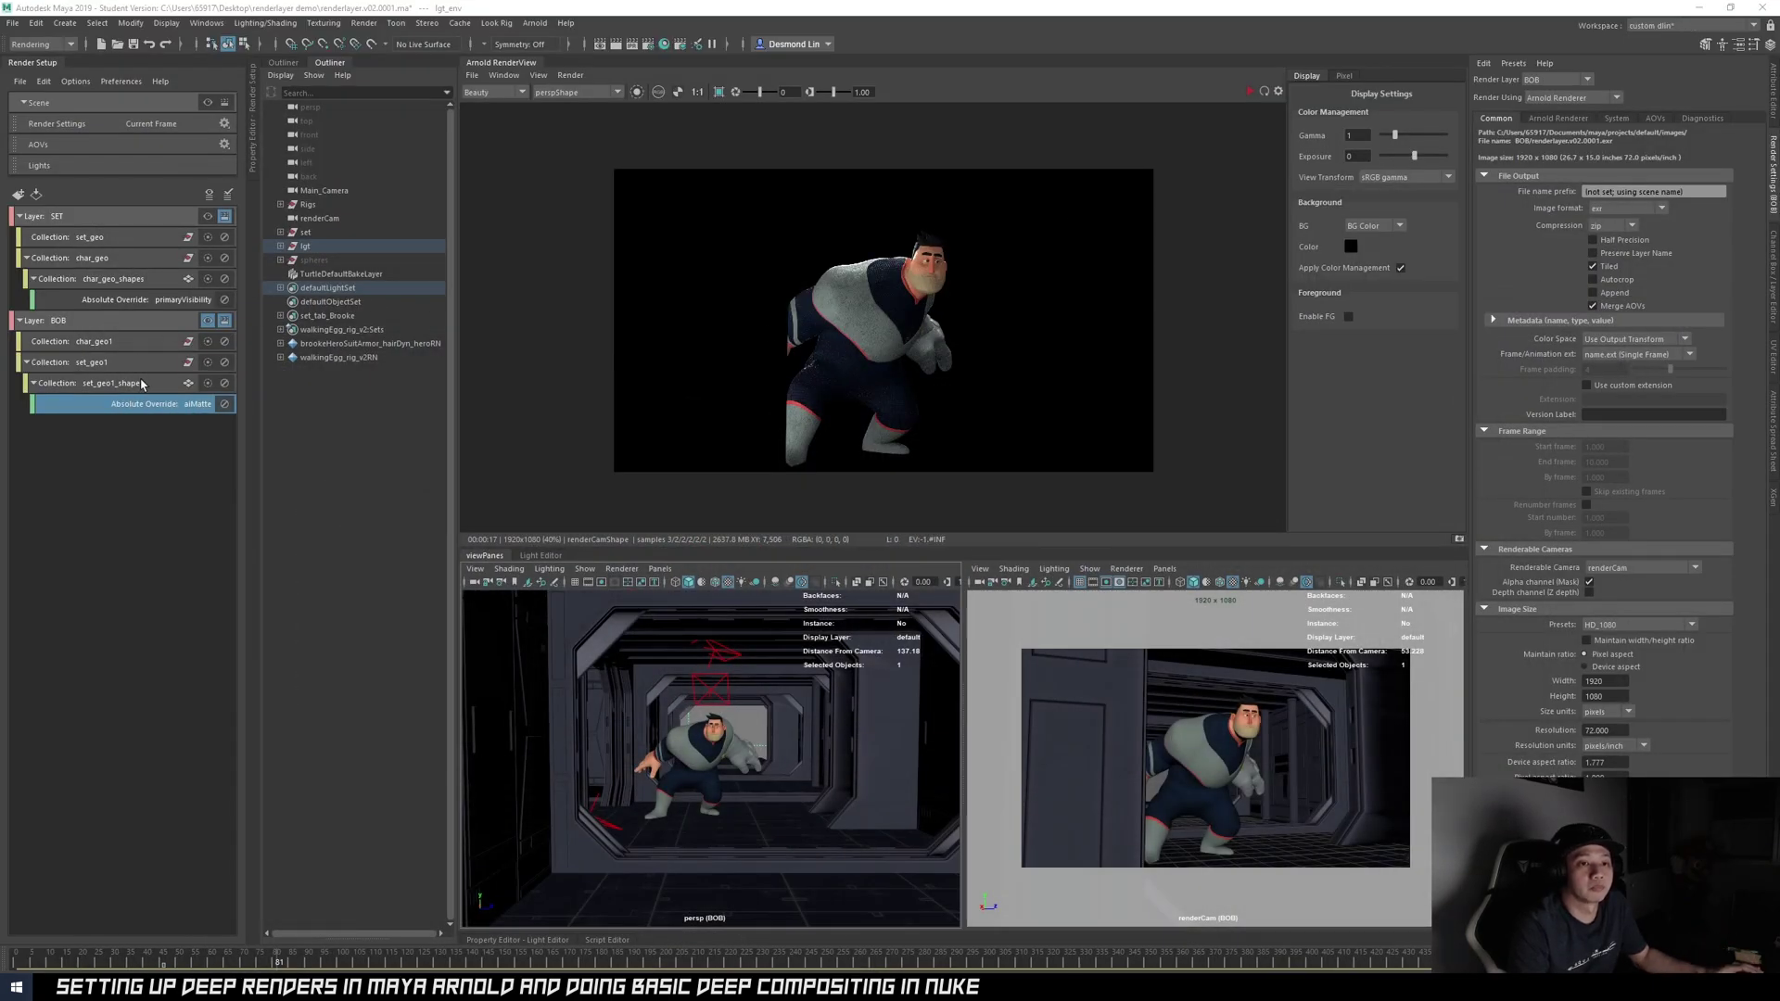
pyautogui.click(148, 428)
pyautogui.click(150, 409)
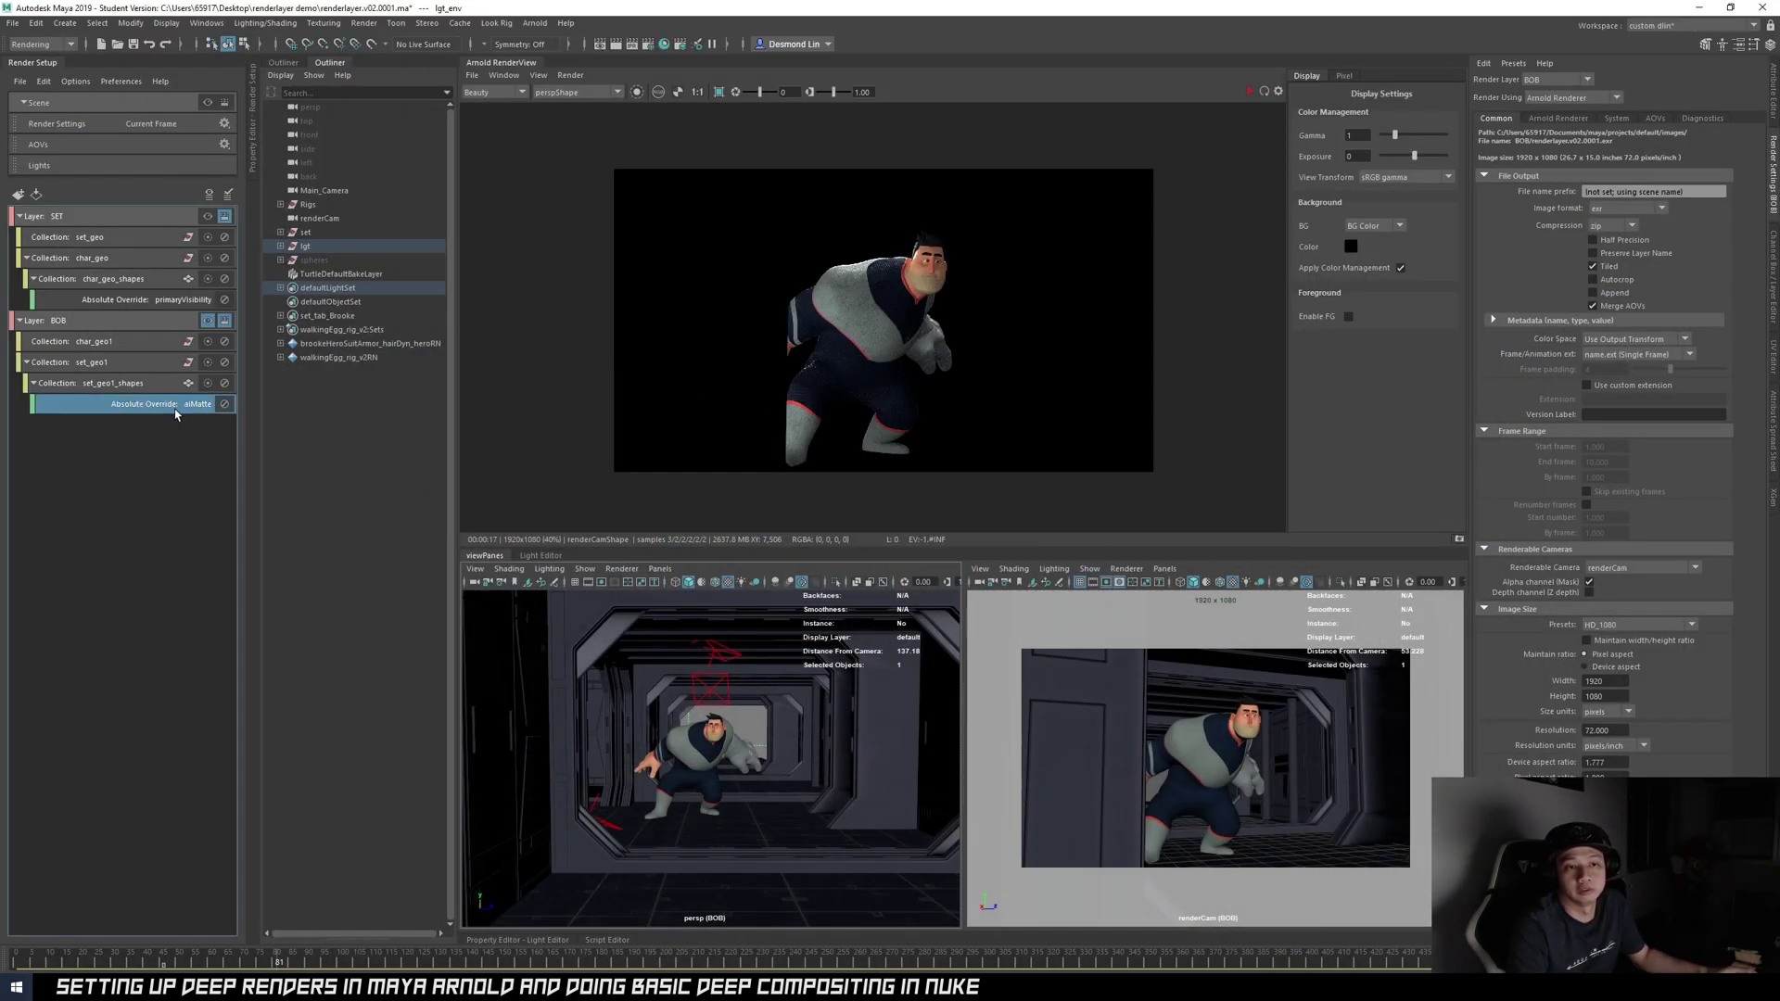
pyautogui.click(129, 385)
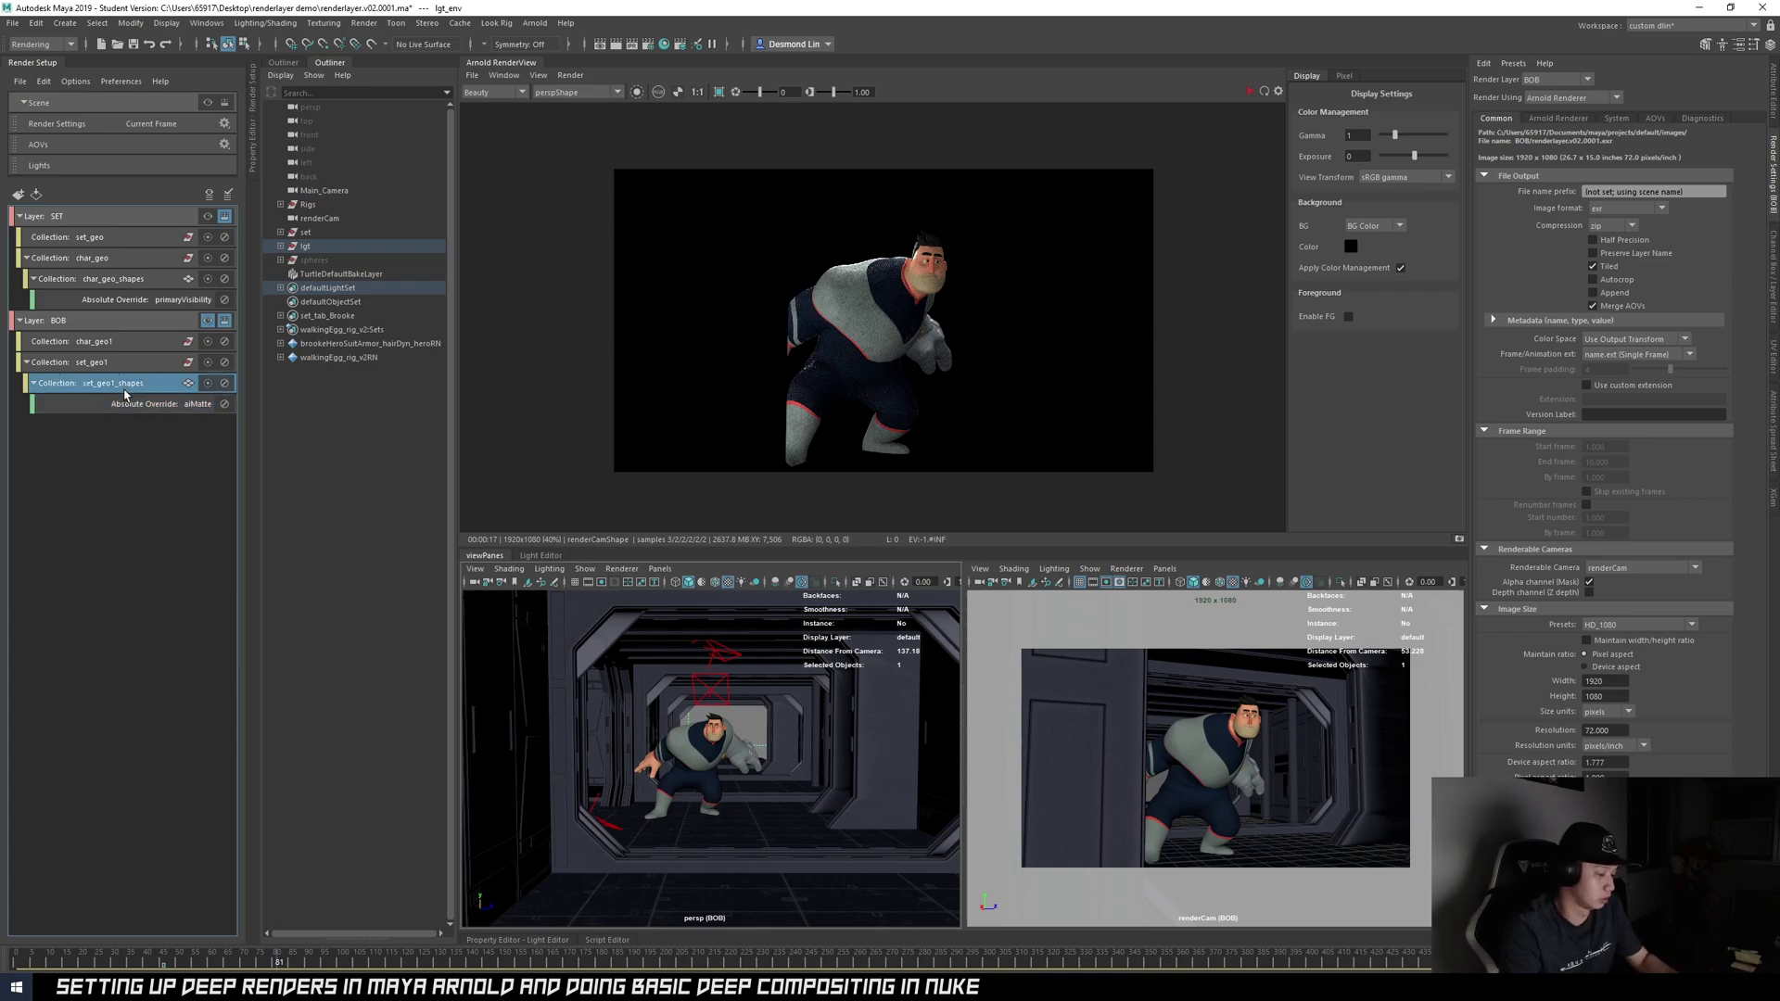
pyautogui.press('Delete')
# - Create an absolute override for the Arnold Primary Visibility attribute in the BOB layer's set_geo1 collection
pyautogui.click(121, 363)
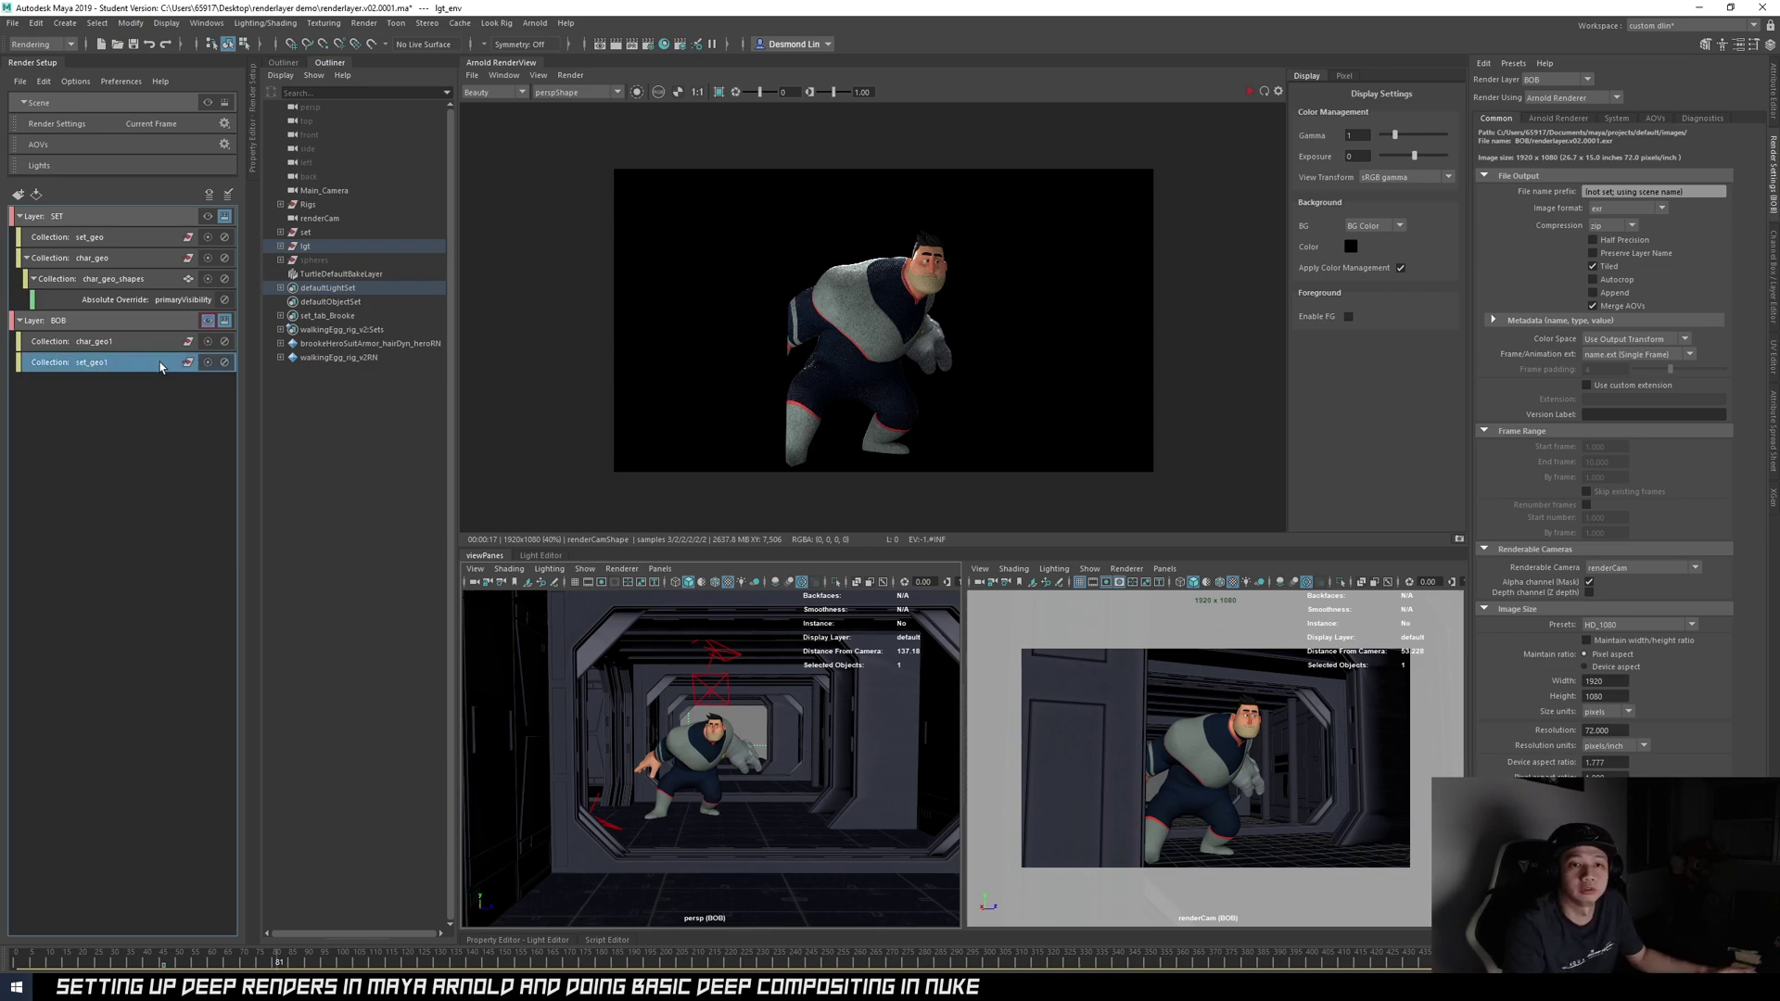
pyautogui.click(1772, 110)
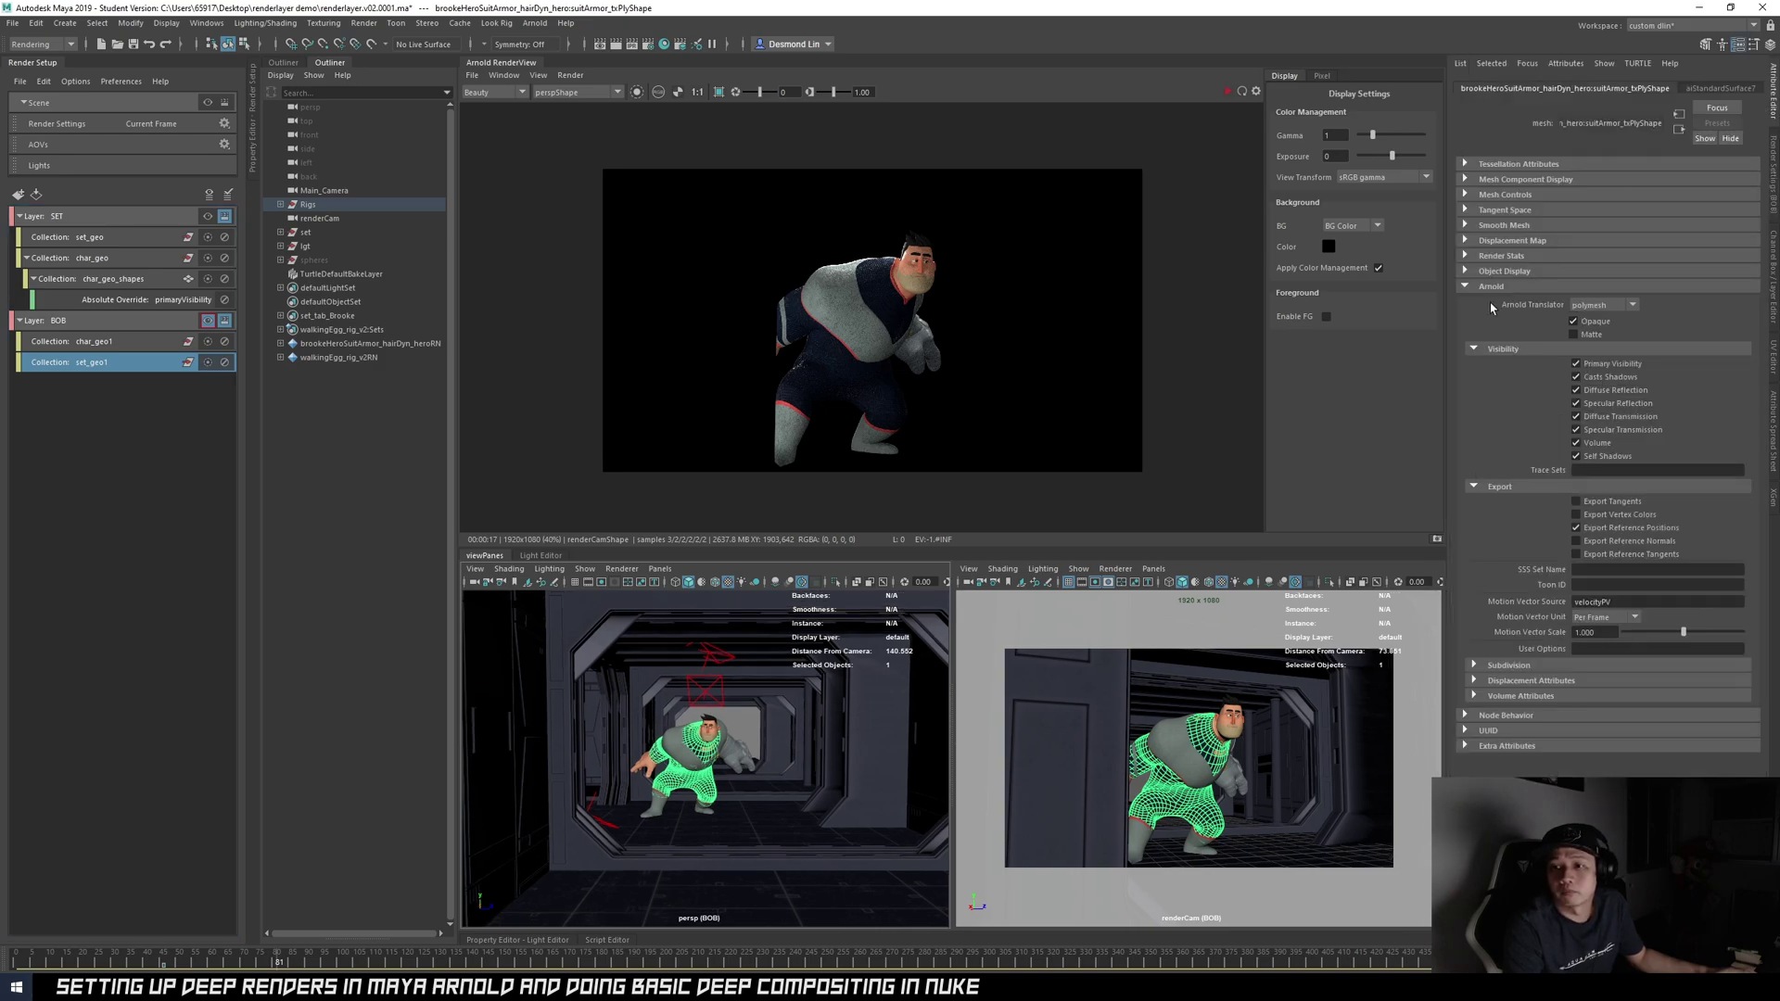
pyautogui.rightClick(1605, 367)
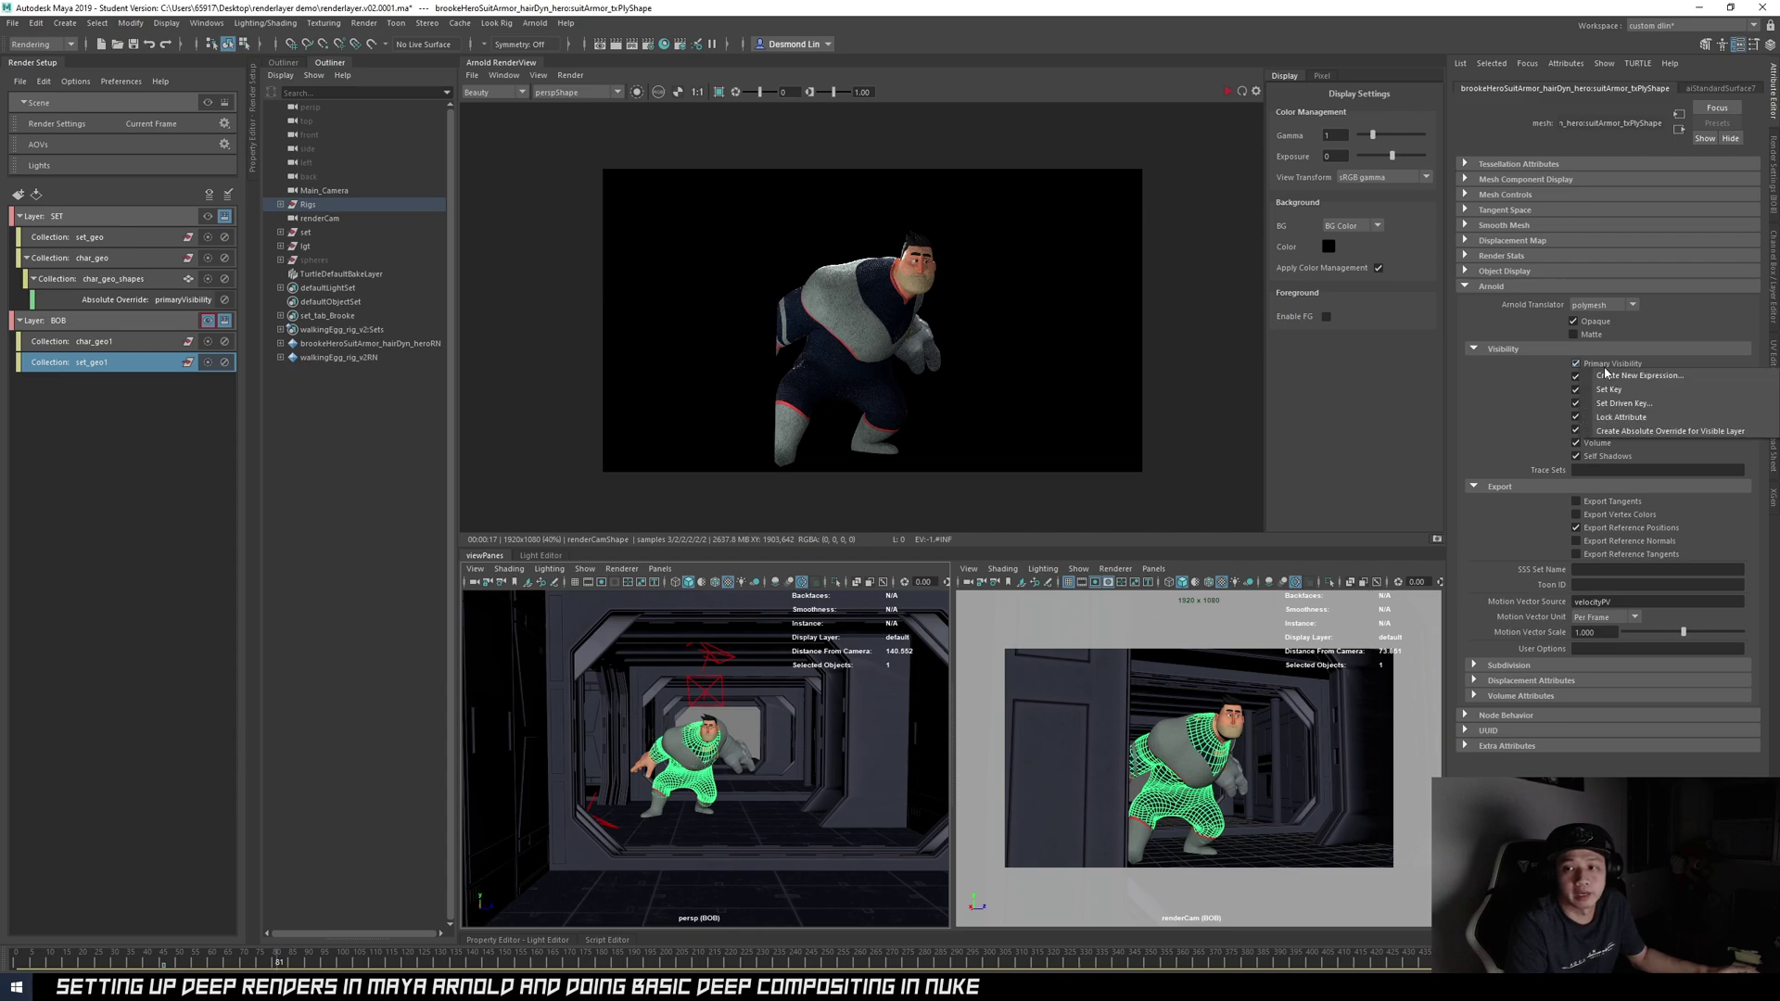
pyautogui.click(1636, 431)
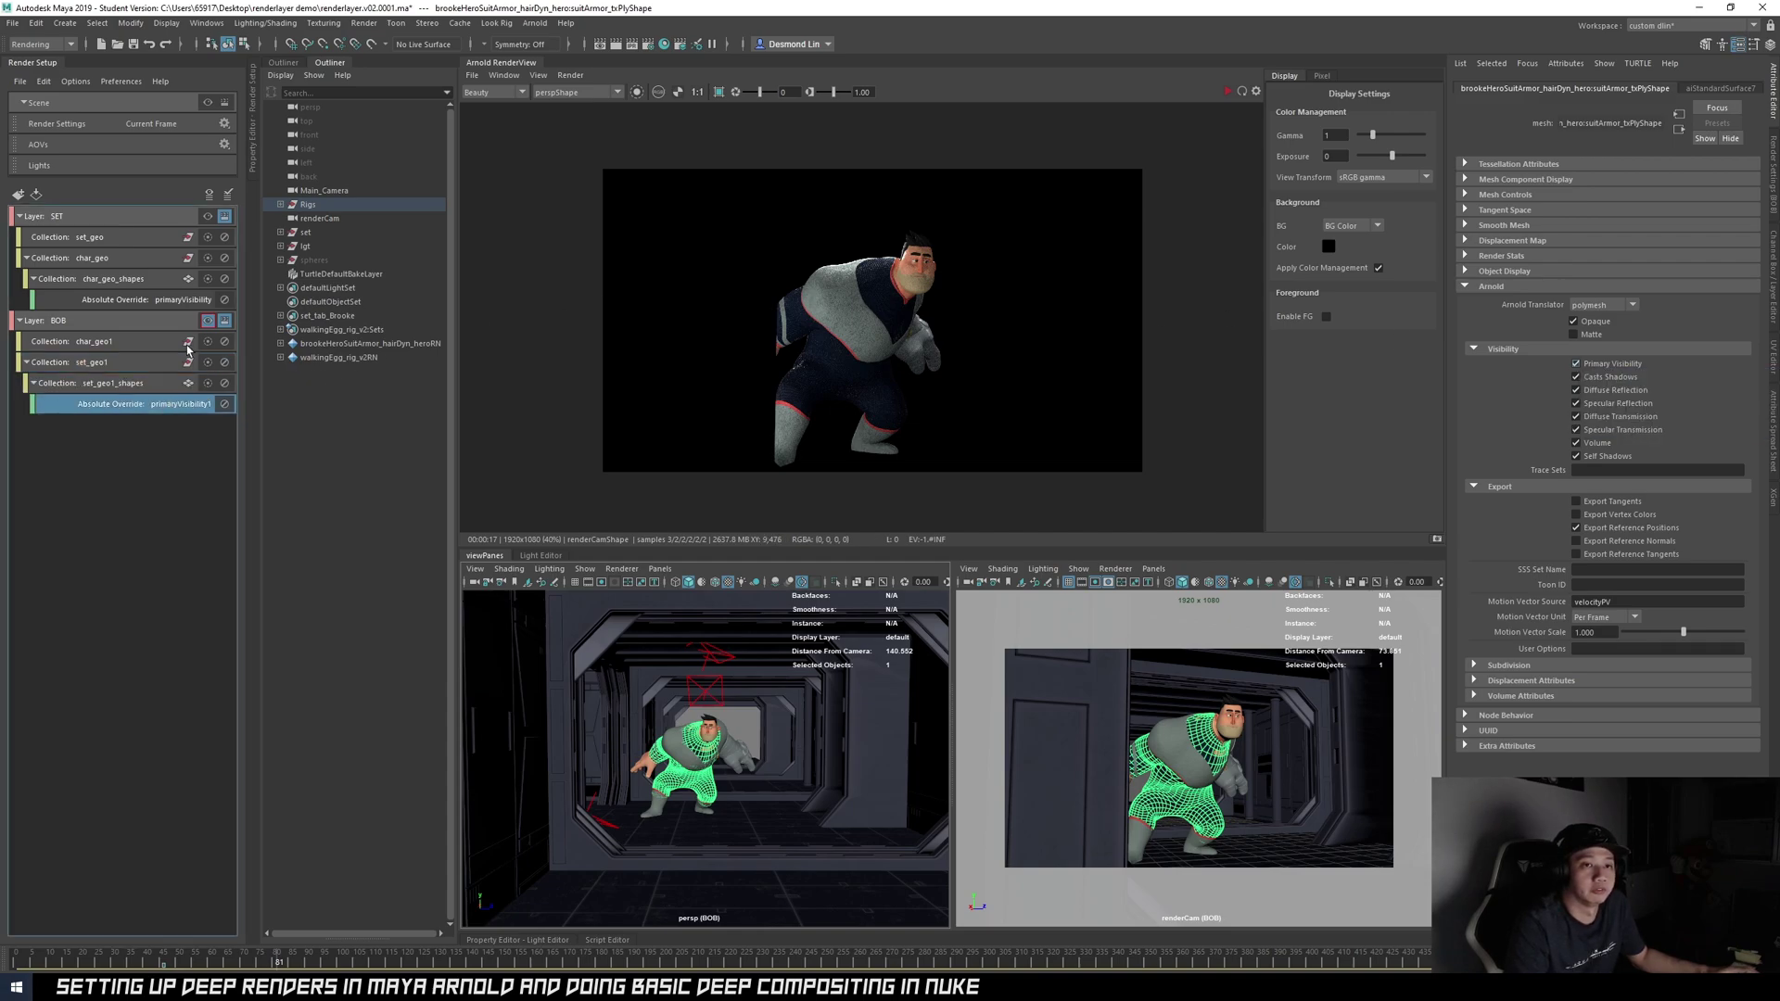
# - Open the Property Editor to show the BOB layer's new Primary Visibility override
pyautogui.click(284, 62)
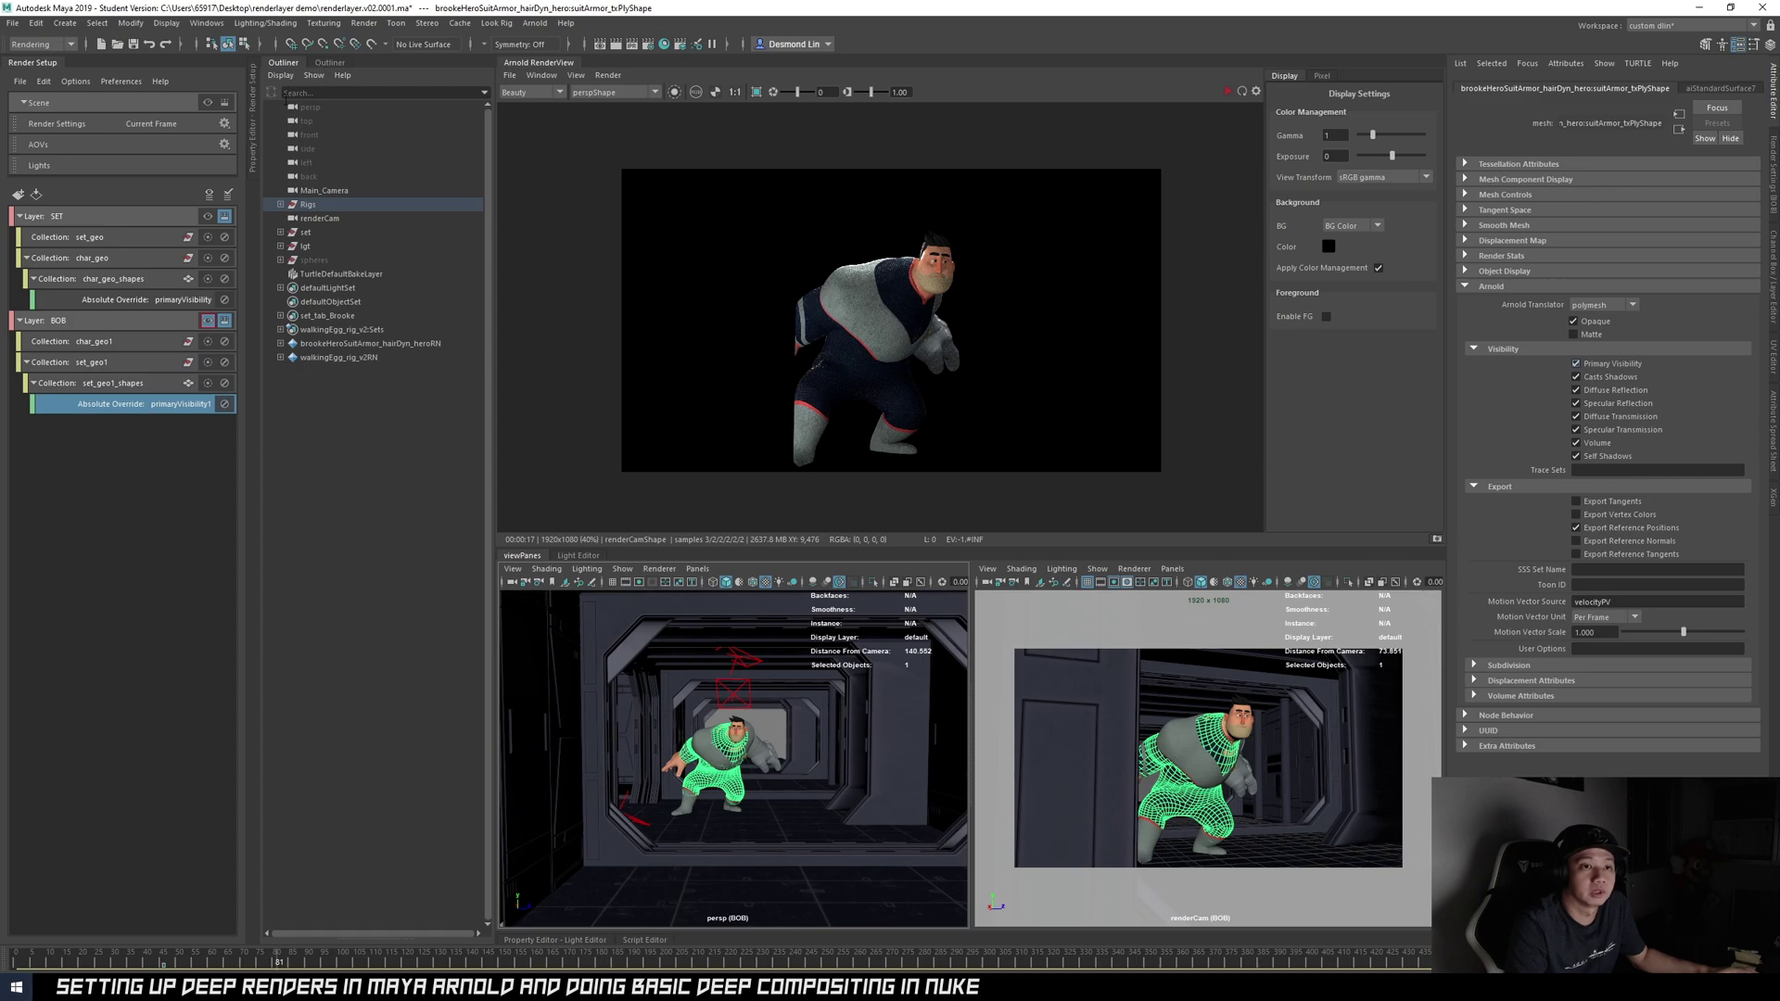
pyautogui.click(333, 65)
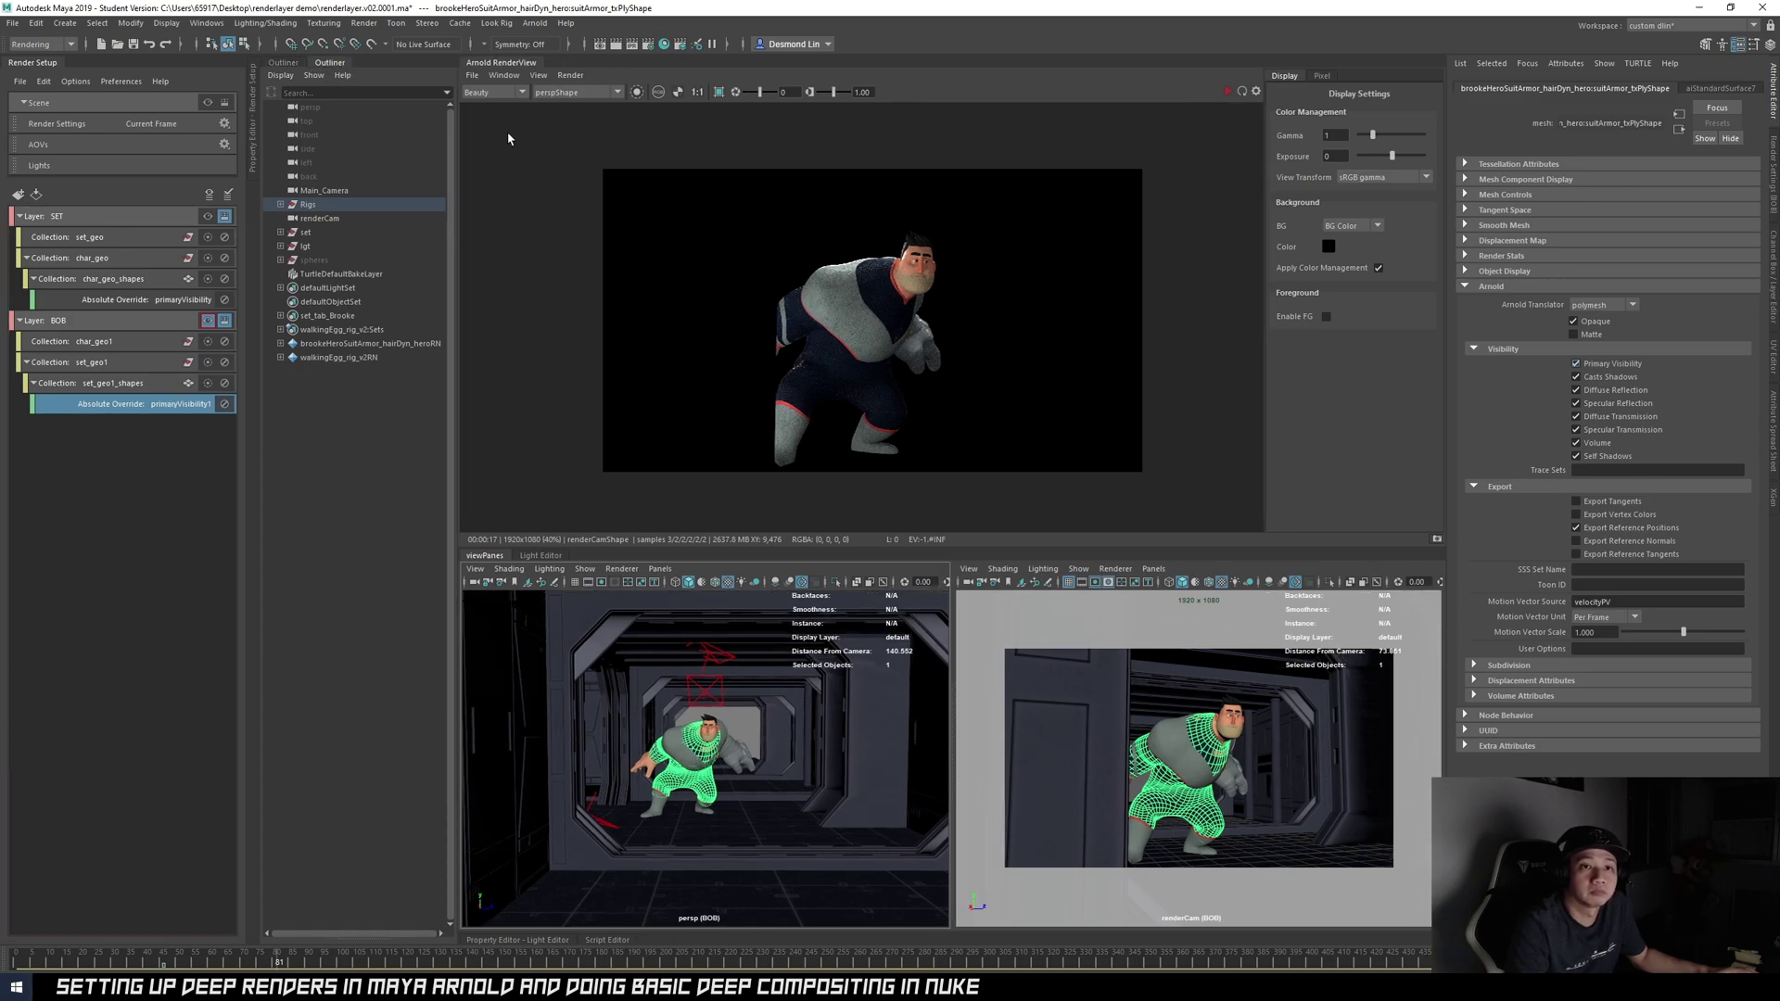
pyautogui.click(256, 113)
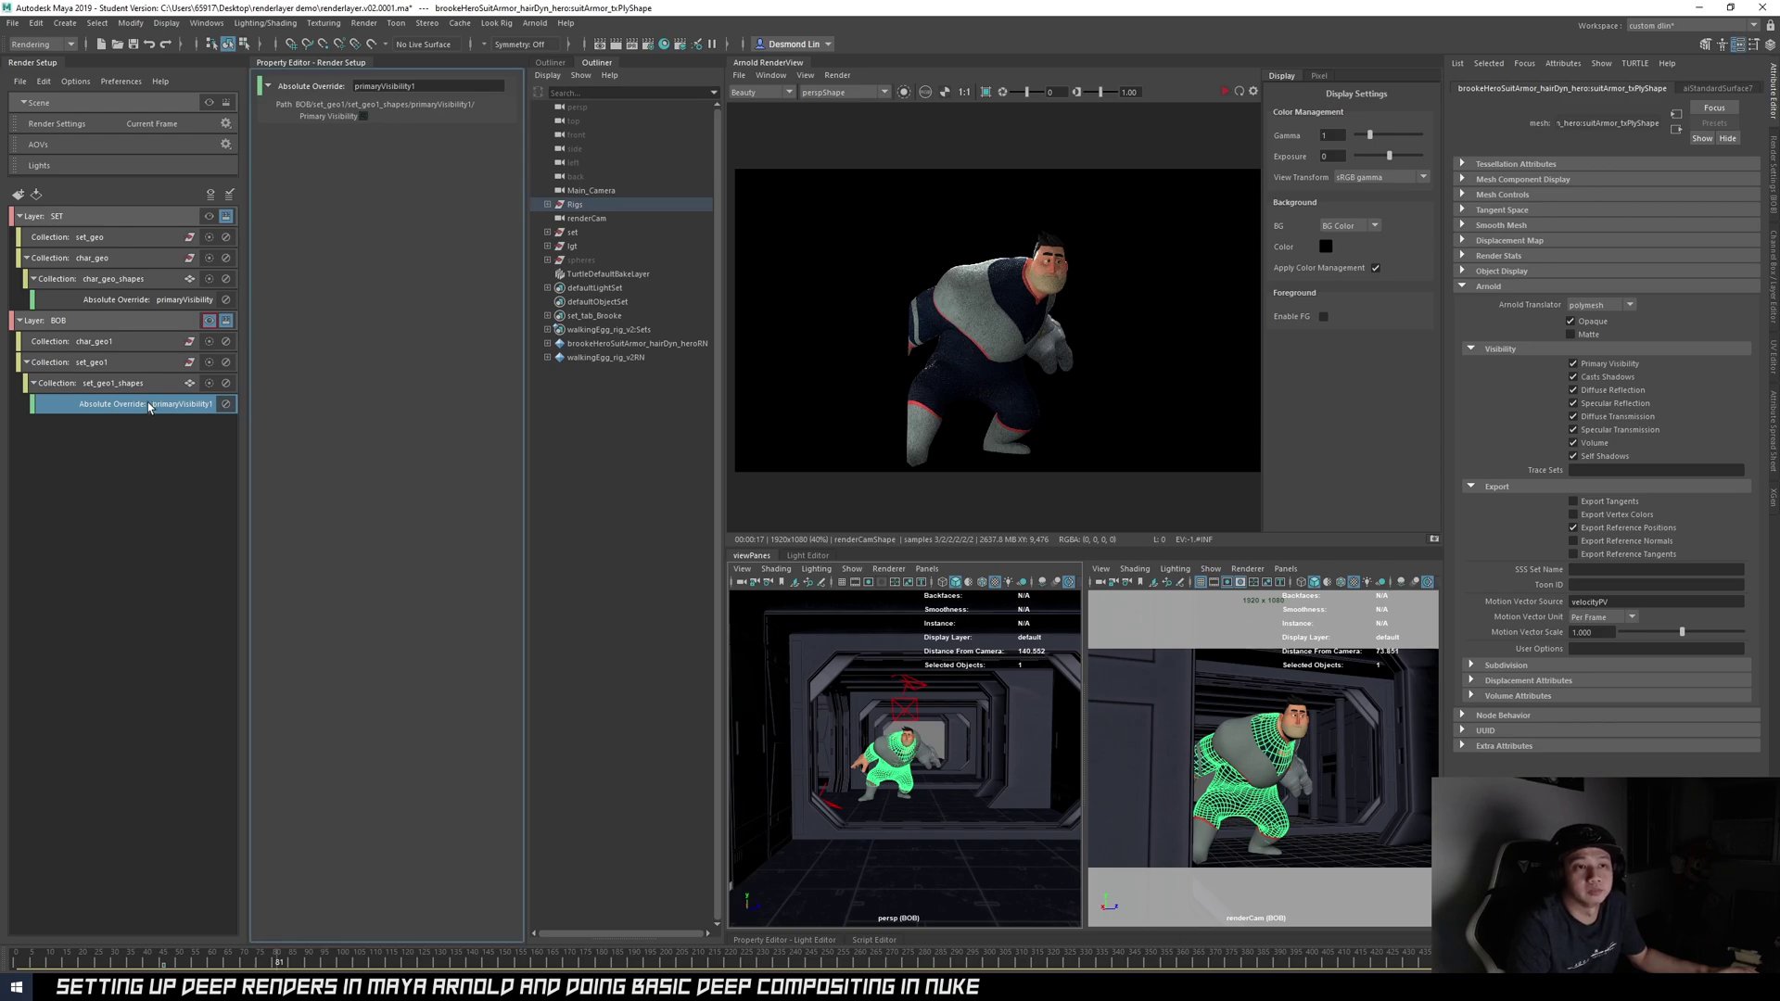
# - Refresh the BOB layer so the override applies, widen the render view area, and run a short test render
pyautogui.click(208, 320)
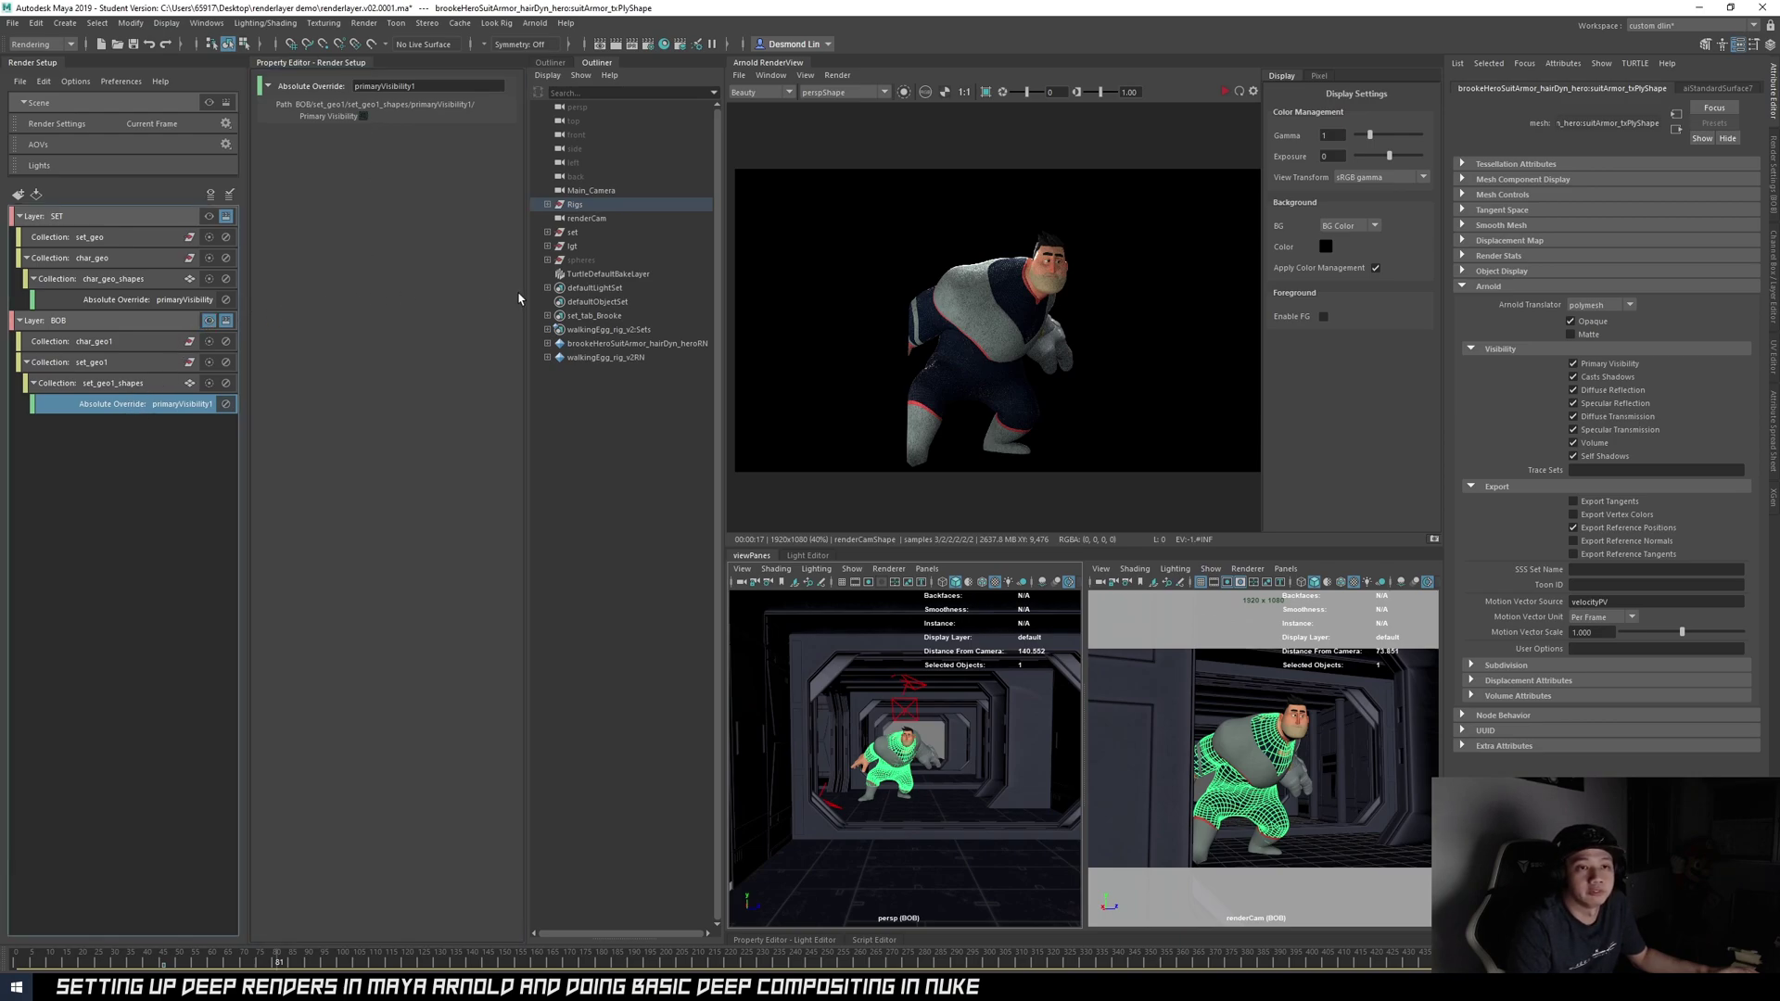
pyautogui.moveTo(723, 239); pyautogui.dragTo(502, 241)
pyautogui.click(1225, 92)
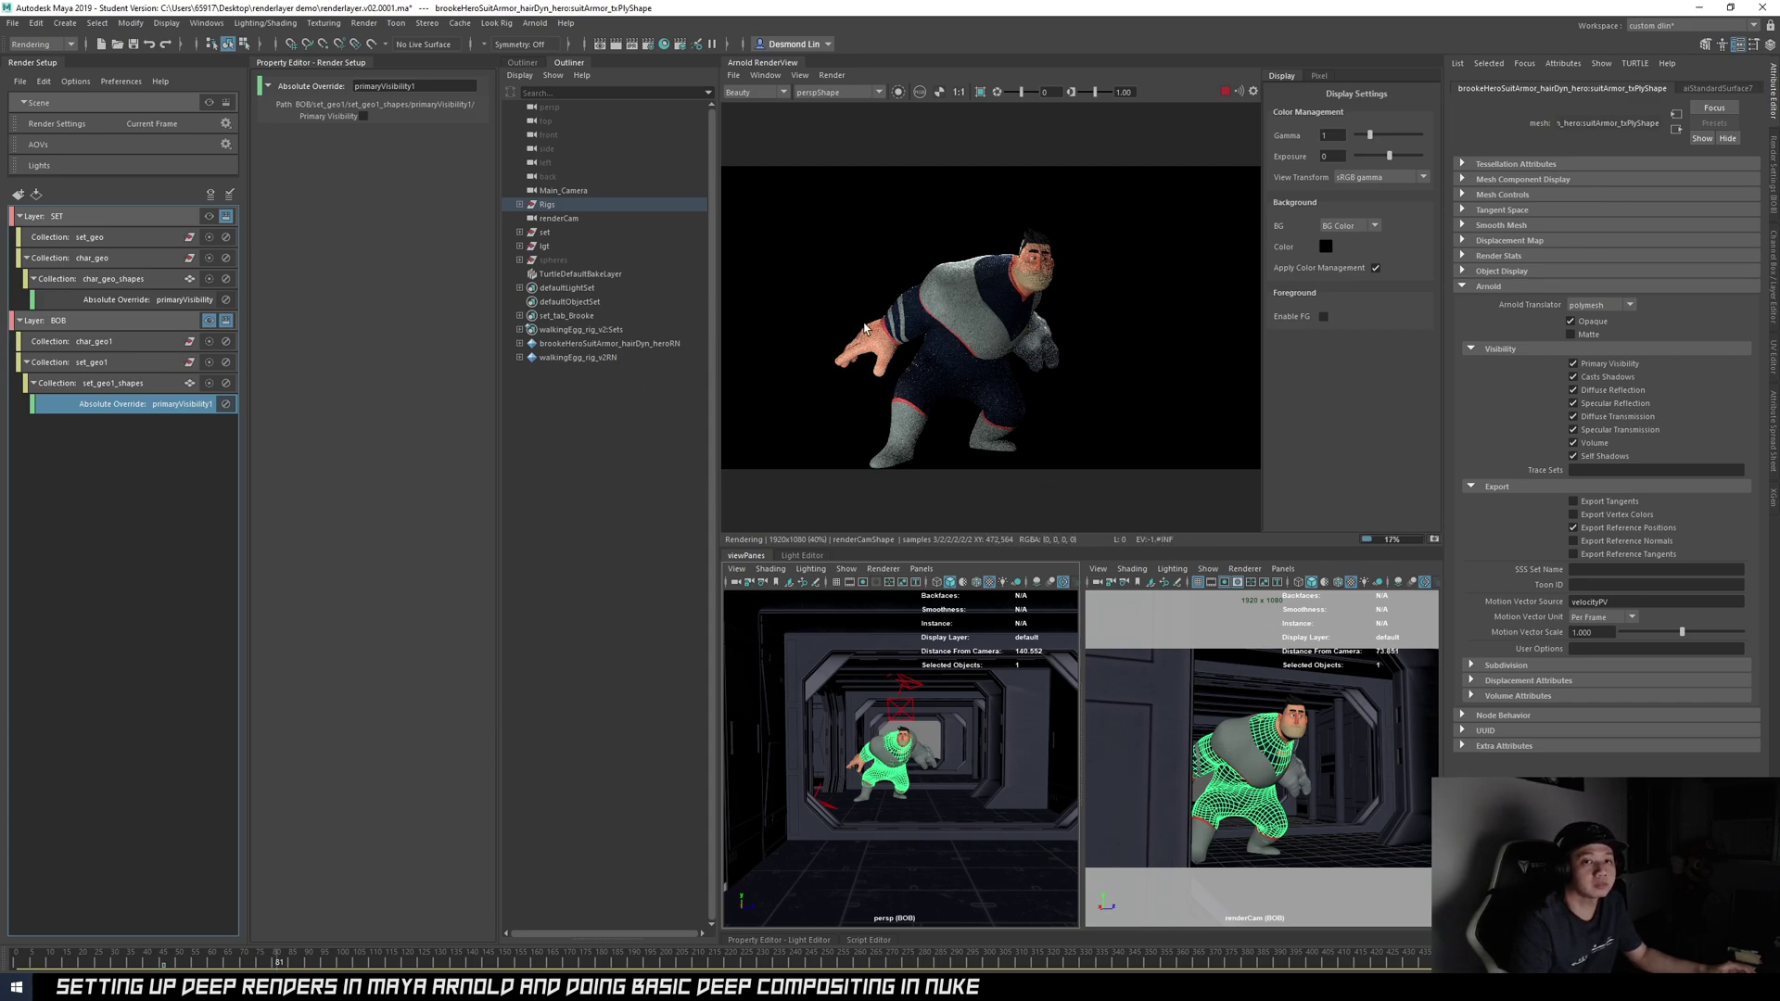
pyautogui.click(1225, 91)
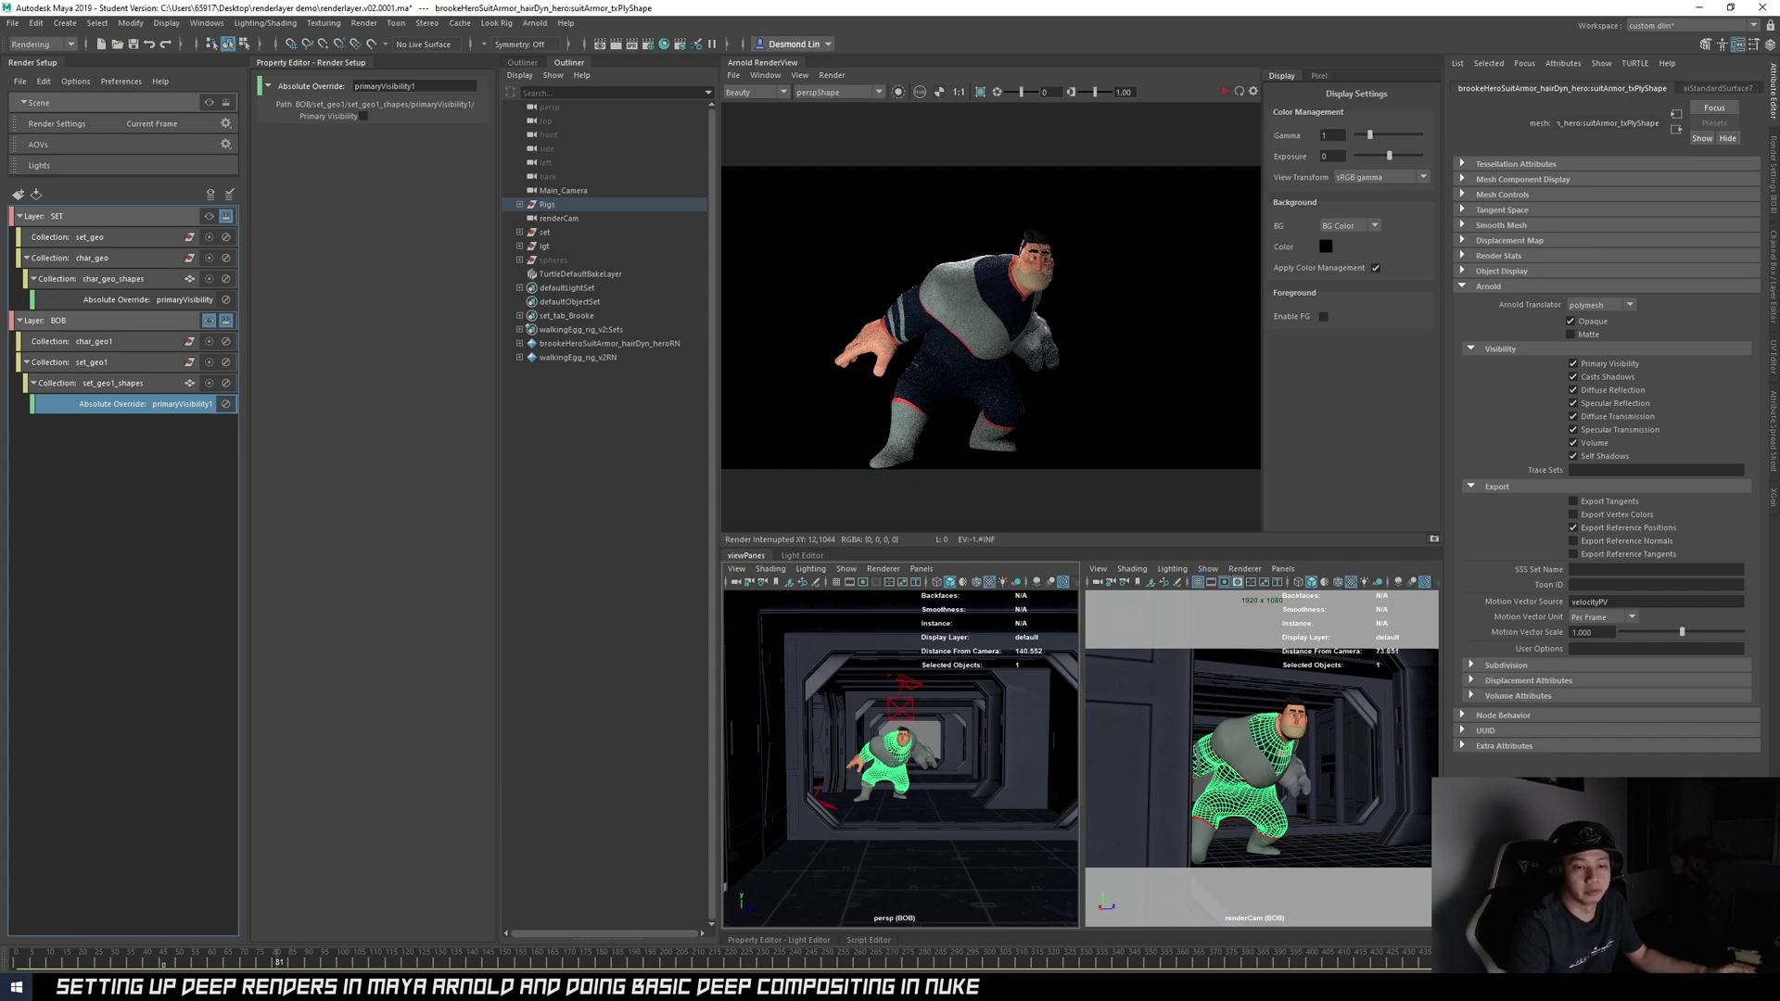
# - Switch to Nuke, load the set render and the new unmatted character render, and line up their Read nodes
pyautogui.moveTo(668, 986)
pyautogui.click(742, 935)
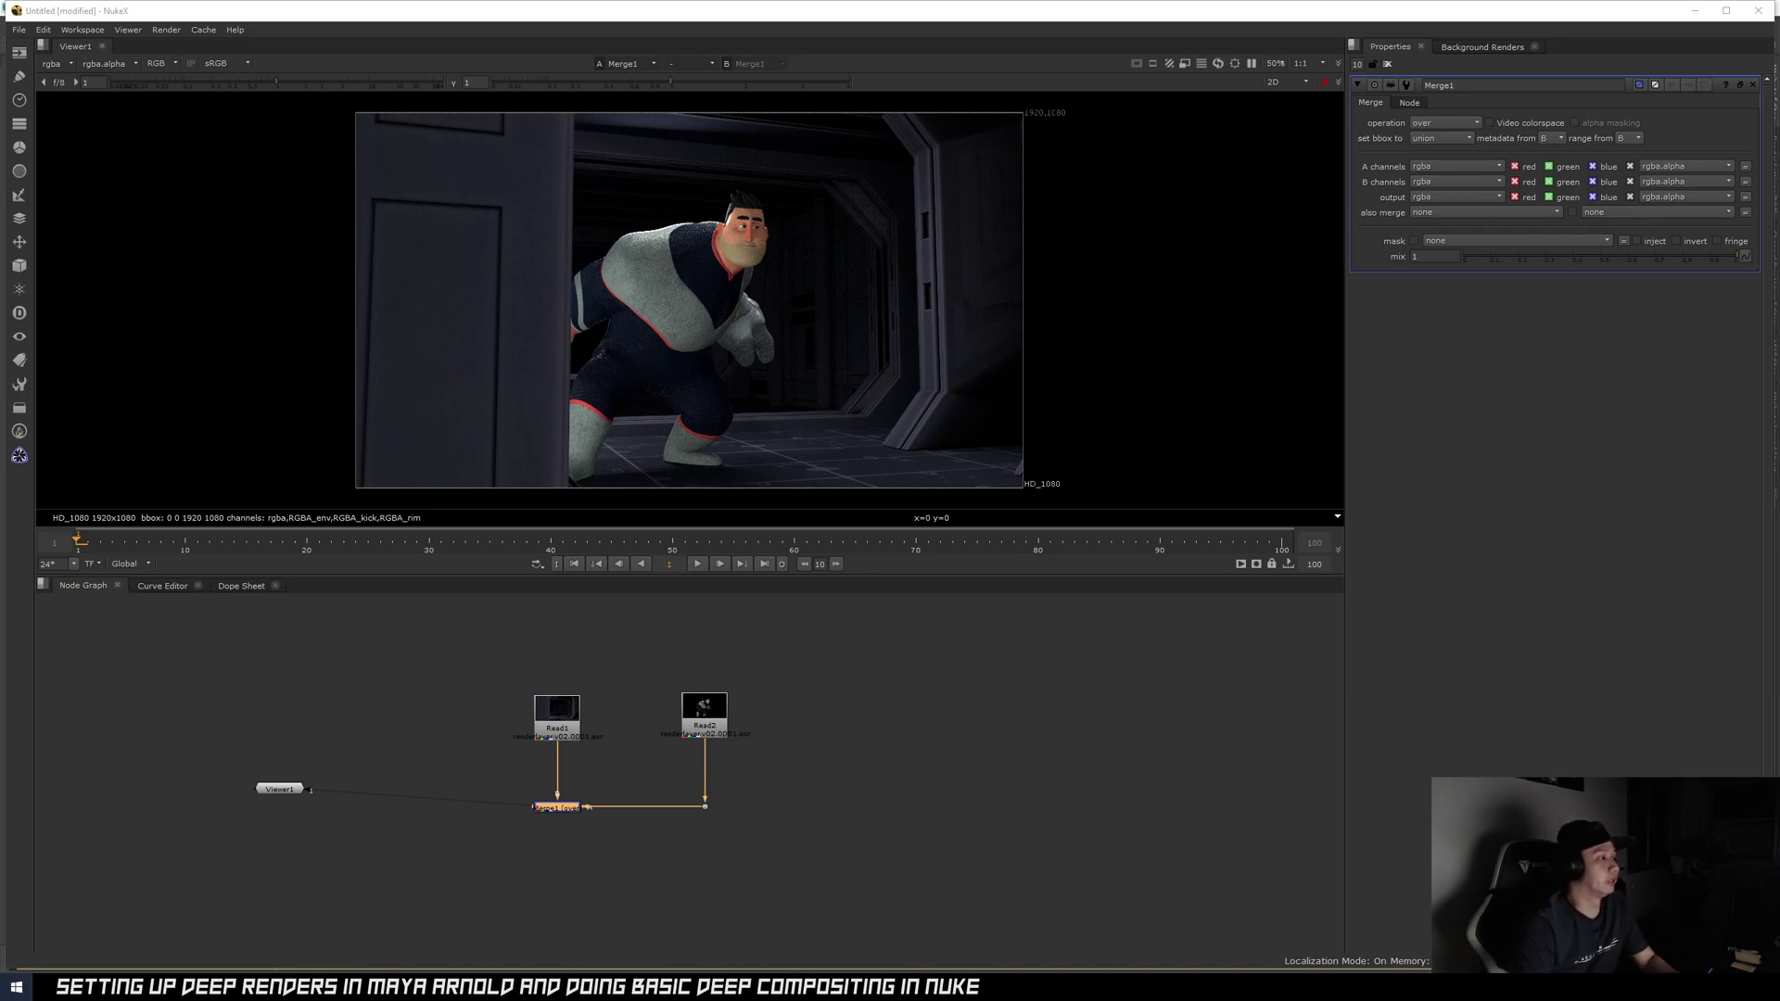
pyautogui.moveTo(1778, 445); pyautogui.dragTo(870, 742)
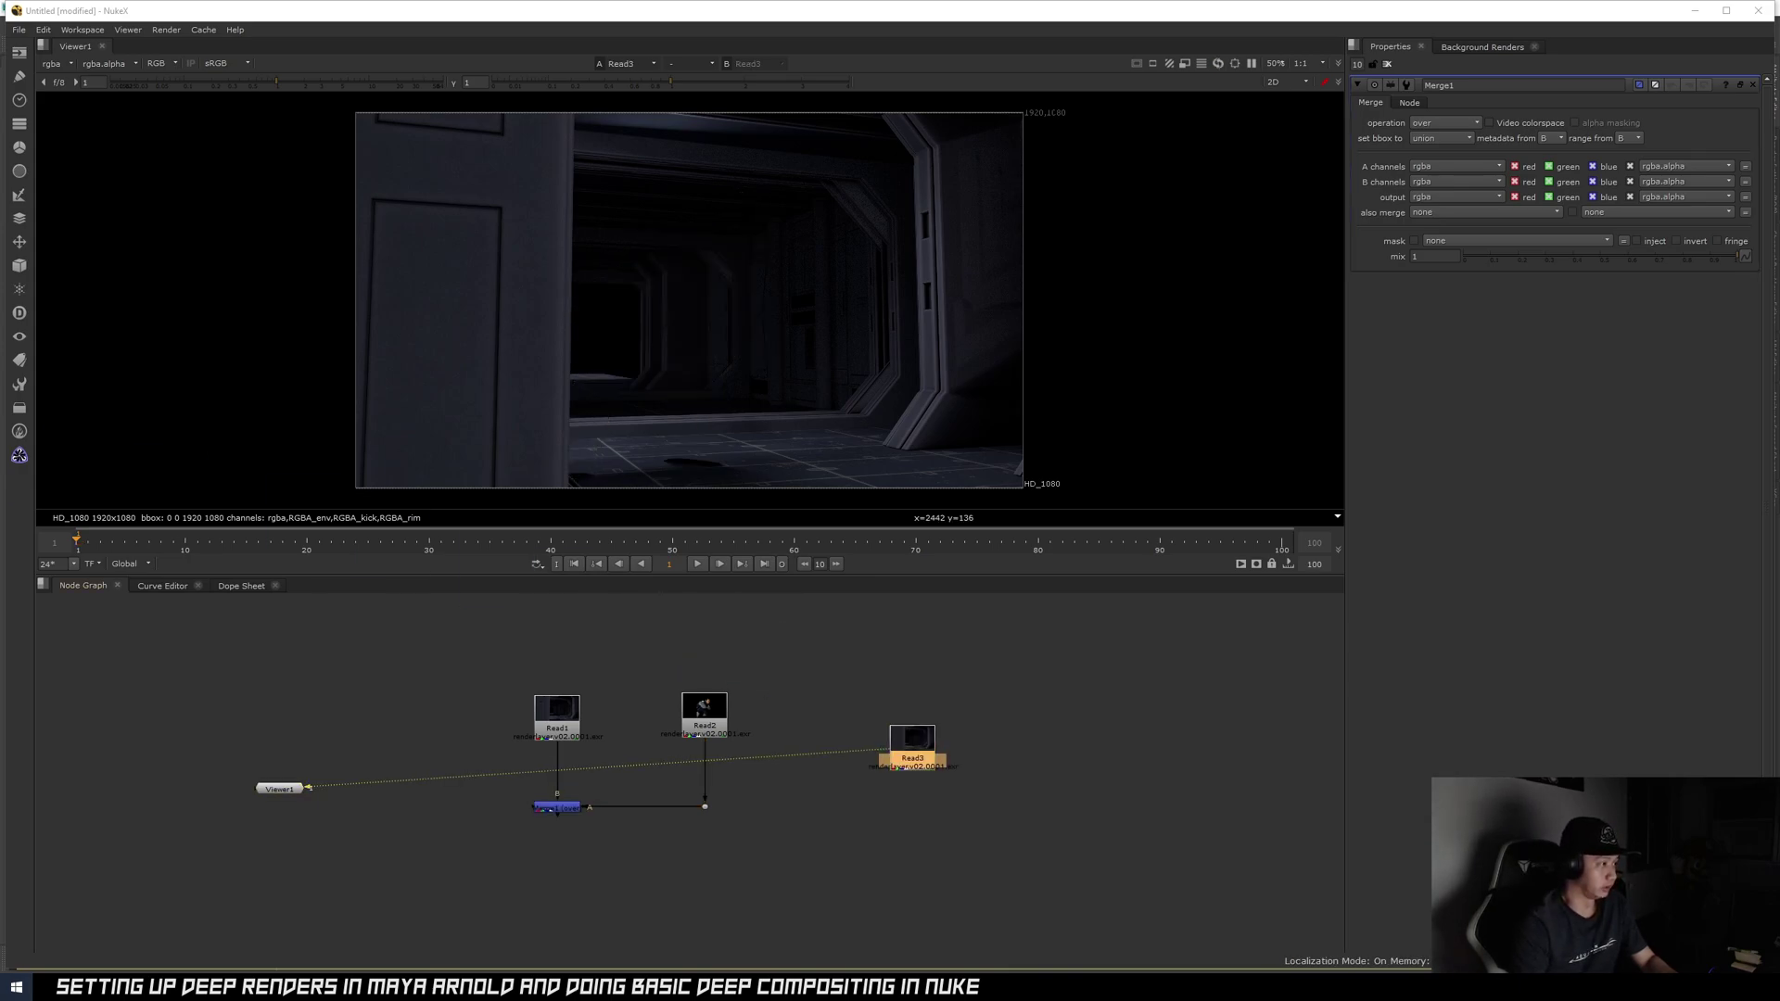
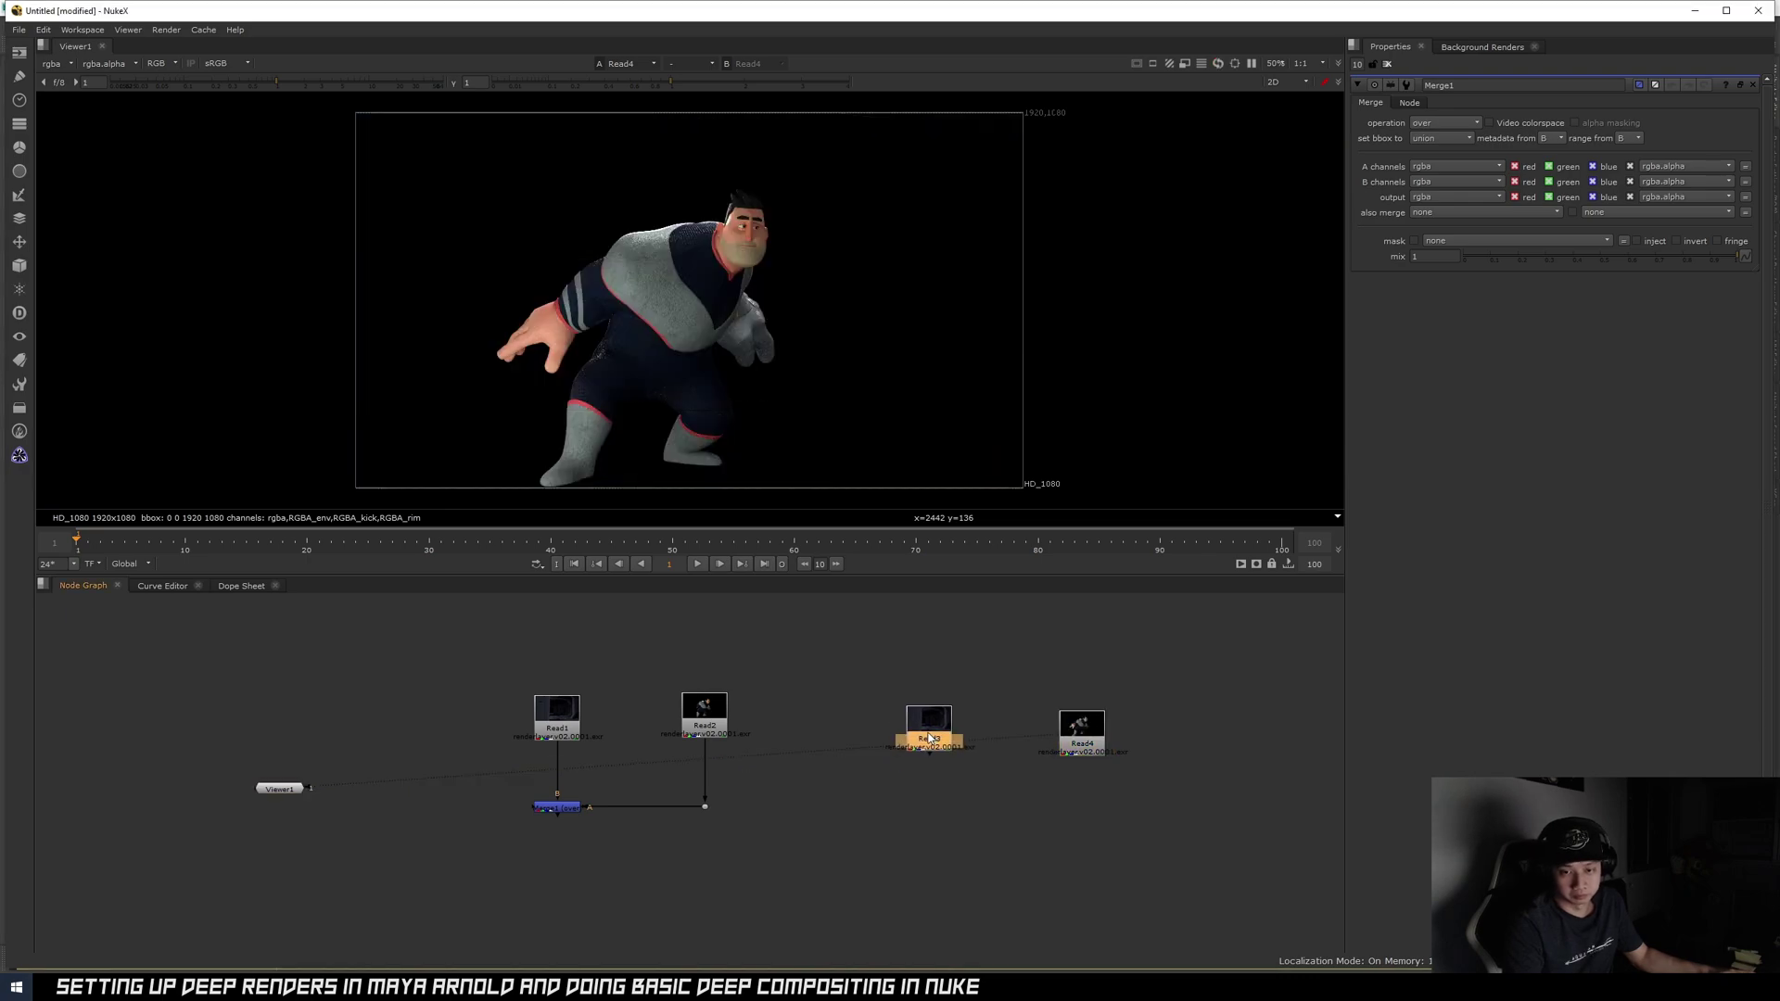
pyautogui.moveTo(1095, 738); pyautogui.dragTo(1074, 728)
pyautogui.moveTo(927, 722); pyautogui.dragTo(933, 717)
pyautogui.moveTo(1069, 728); pyautogui.dragTo(1072, 720)
pyautogui.moveTo(934, 724); pyautogui.dragTo(936, 720)
pyautogui.moveTo(1070, 724); pyautogui.dragTo(1066, 727)
# - Add a second Merge node below the newly loaded set render and connect its B input to that render
pyautogui.click(901, 823)
pyautogui.press('m')
pyautogui.moveTo(907, 811); pyautogui.dragTo(924, 723)
pyautogui.moveTo(899, 823); pyautogui.dragTo(916, 817)
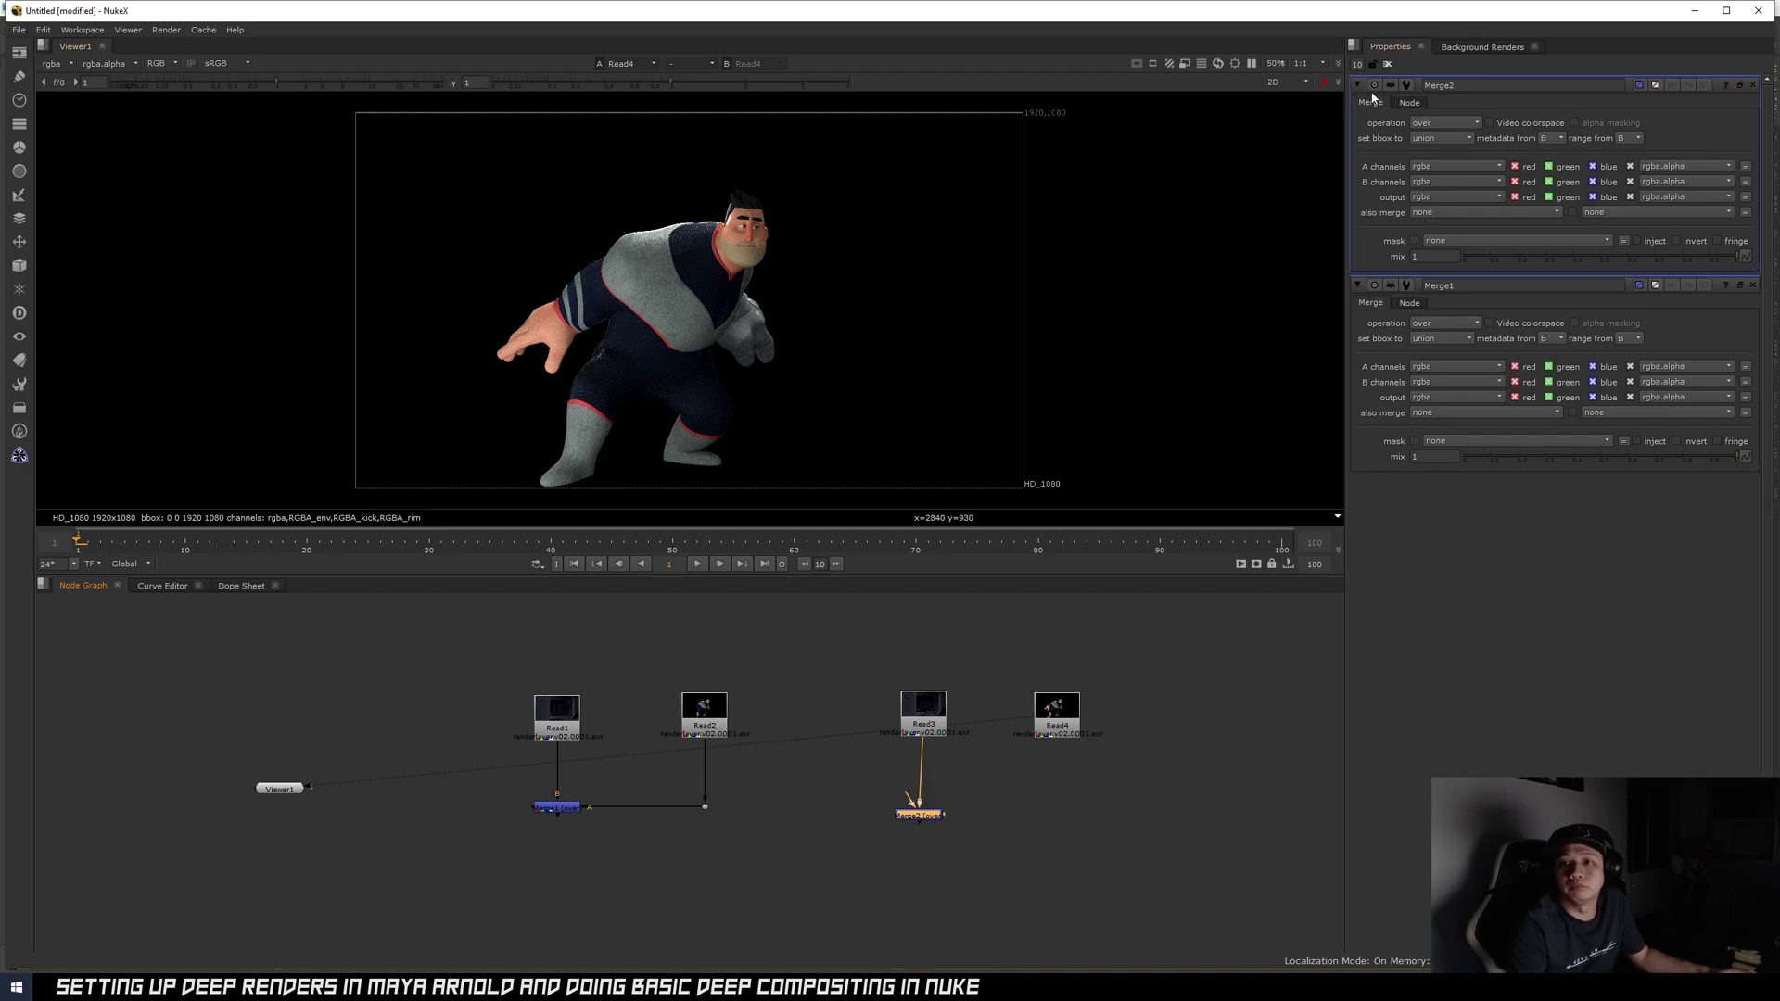
# - Limit the number of open node property panels to 1
pyautogui.doubleClick(1357, 65)
pyautogui.write('1')
pyautogui.press('Return')
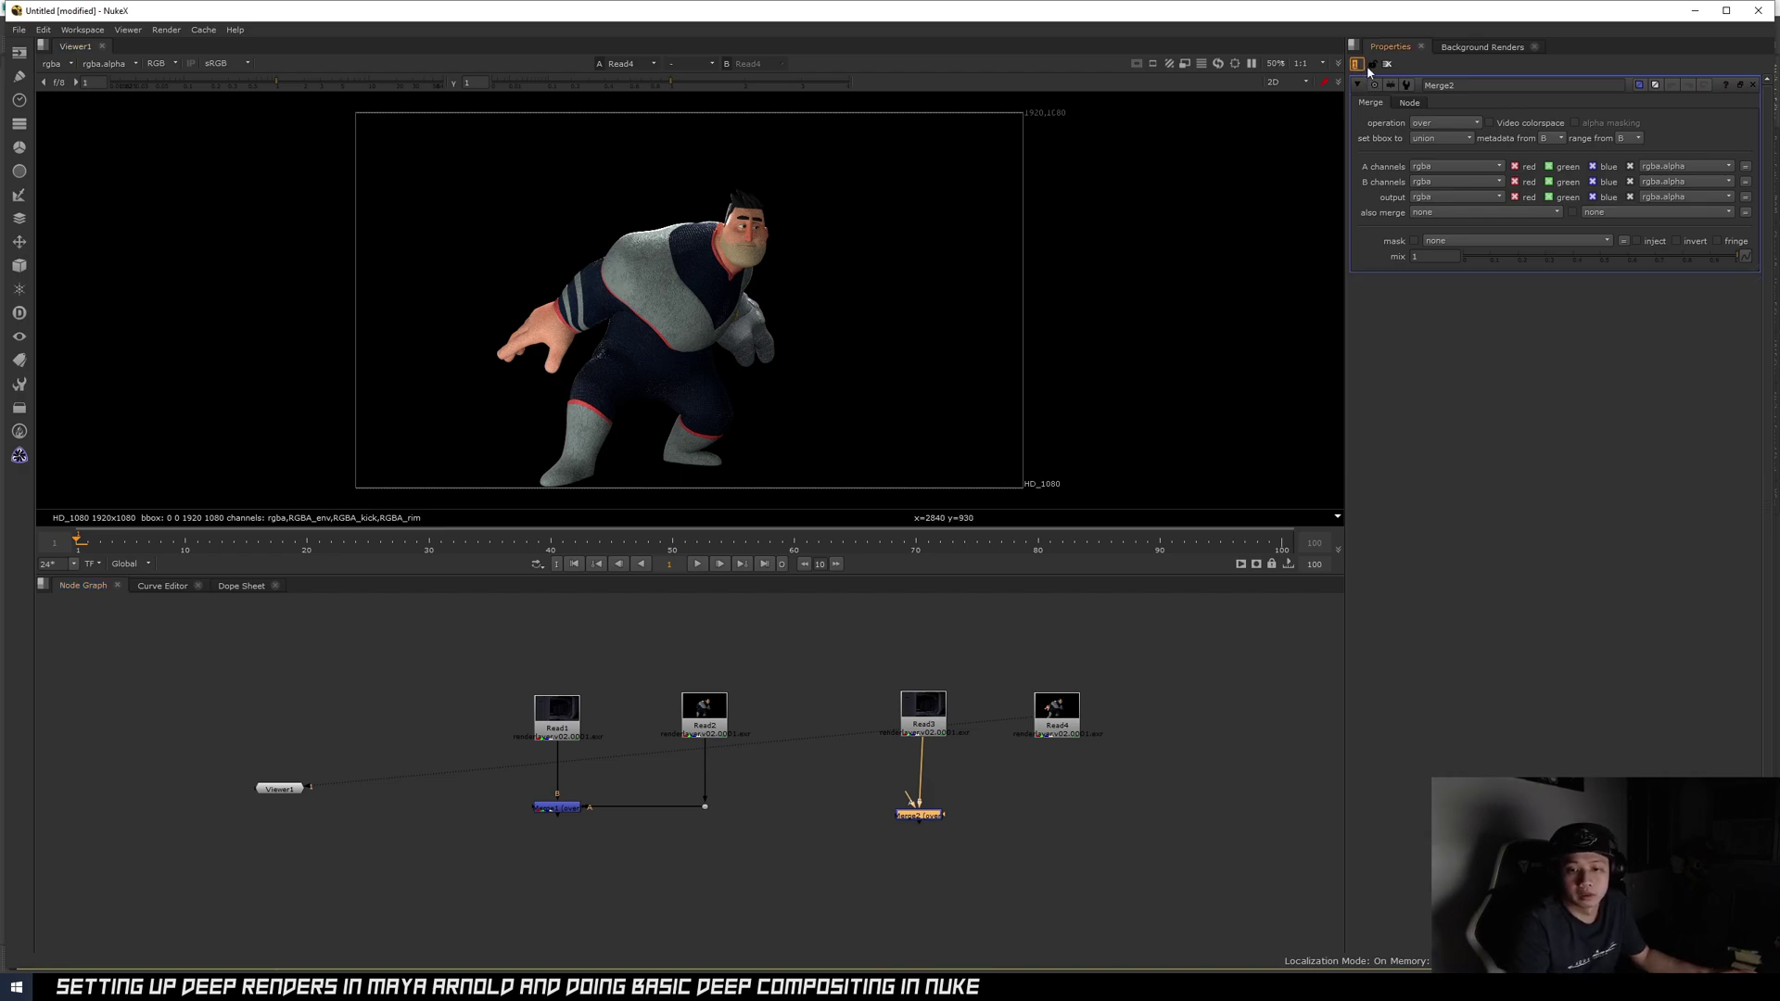
# - Connect the second Merge's A input to the full character render through a dot, and view the merged result
pyautogui.moveTo(914, 792); pyautogui.dragTo(1057, 721)
pyautogui.keyDown('ctrl'); pyautogui.moveTo(983, 775); pyautogui.dragTo(1059, 815); pyautogui.keyUp('ctrl')
pyautogui.moveTo(918, 815); pyautogui.dragTo(923, 815)
pyautogui.press('1')
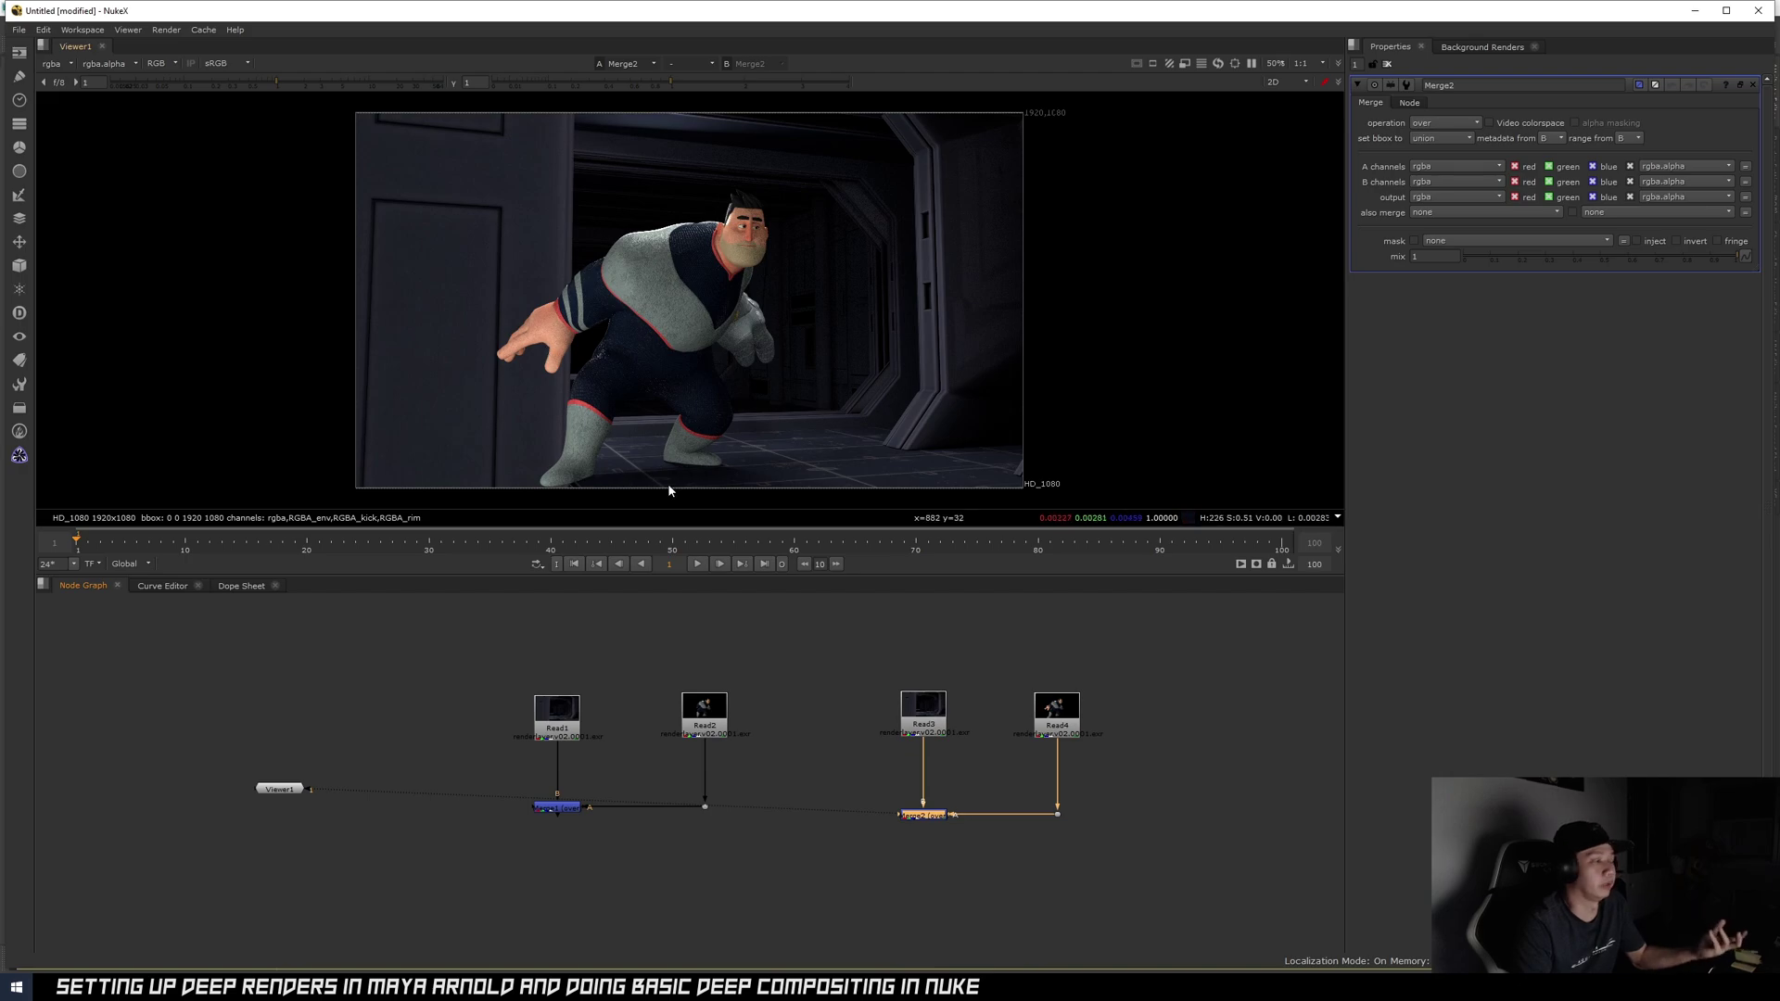
# - Move the newly loaded set and character Read nodes higher above their Merge node
pyautogui.moveTo(920, 806); pyautogui.dragTo(923, 781, button='middle')
pyautogui.moveTo(849, 634); pyautogui.dragTo(1140, 829)
pyautogui.moveTo(871, 759); pyautogui.dragTo(1204, 875)
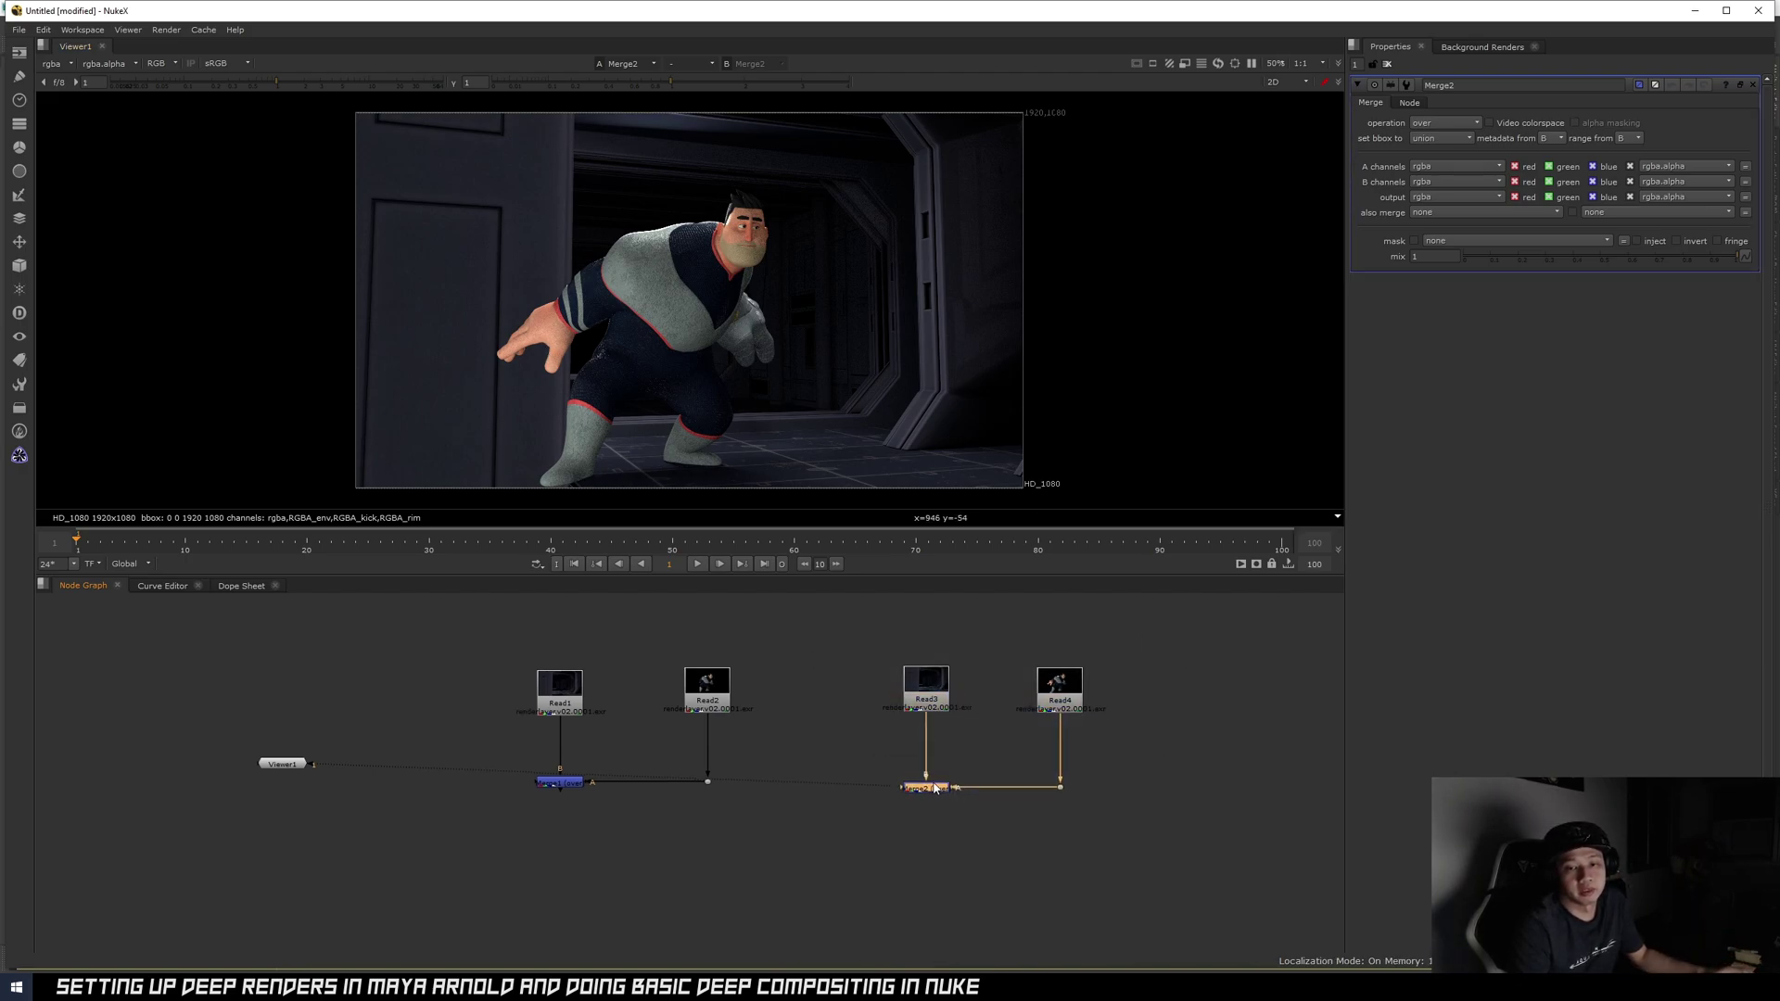
pyautogui.click(1154, 748)
pyautogui.moveTo(1134, 742); pyautogui.dragTo(1090, 777, button='middle')
pyautogui.moveTo(962, 656)
pyautogui.mouseDown()
pyautogui.moveTo(1071, 755)
pyautogui.moveTo(1023, 701)
pyautogui.mouseUp()
pyautogui.moveTo(885, 719); pyautogui.dragTo(885, 691)
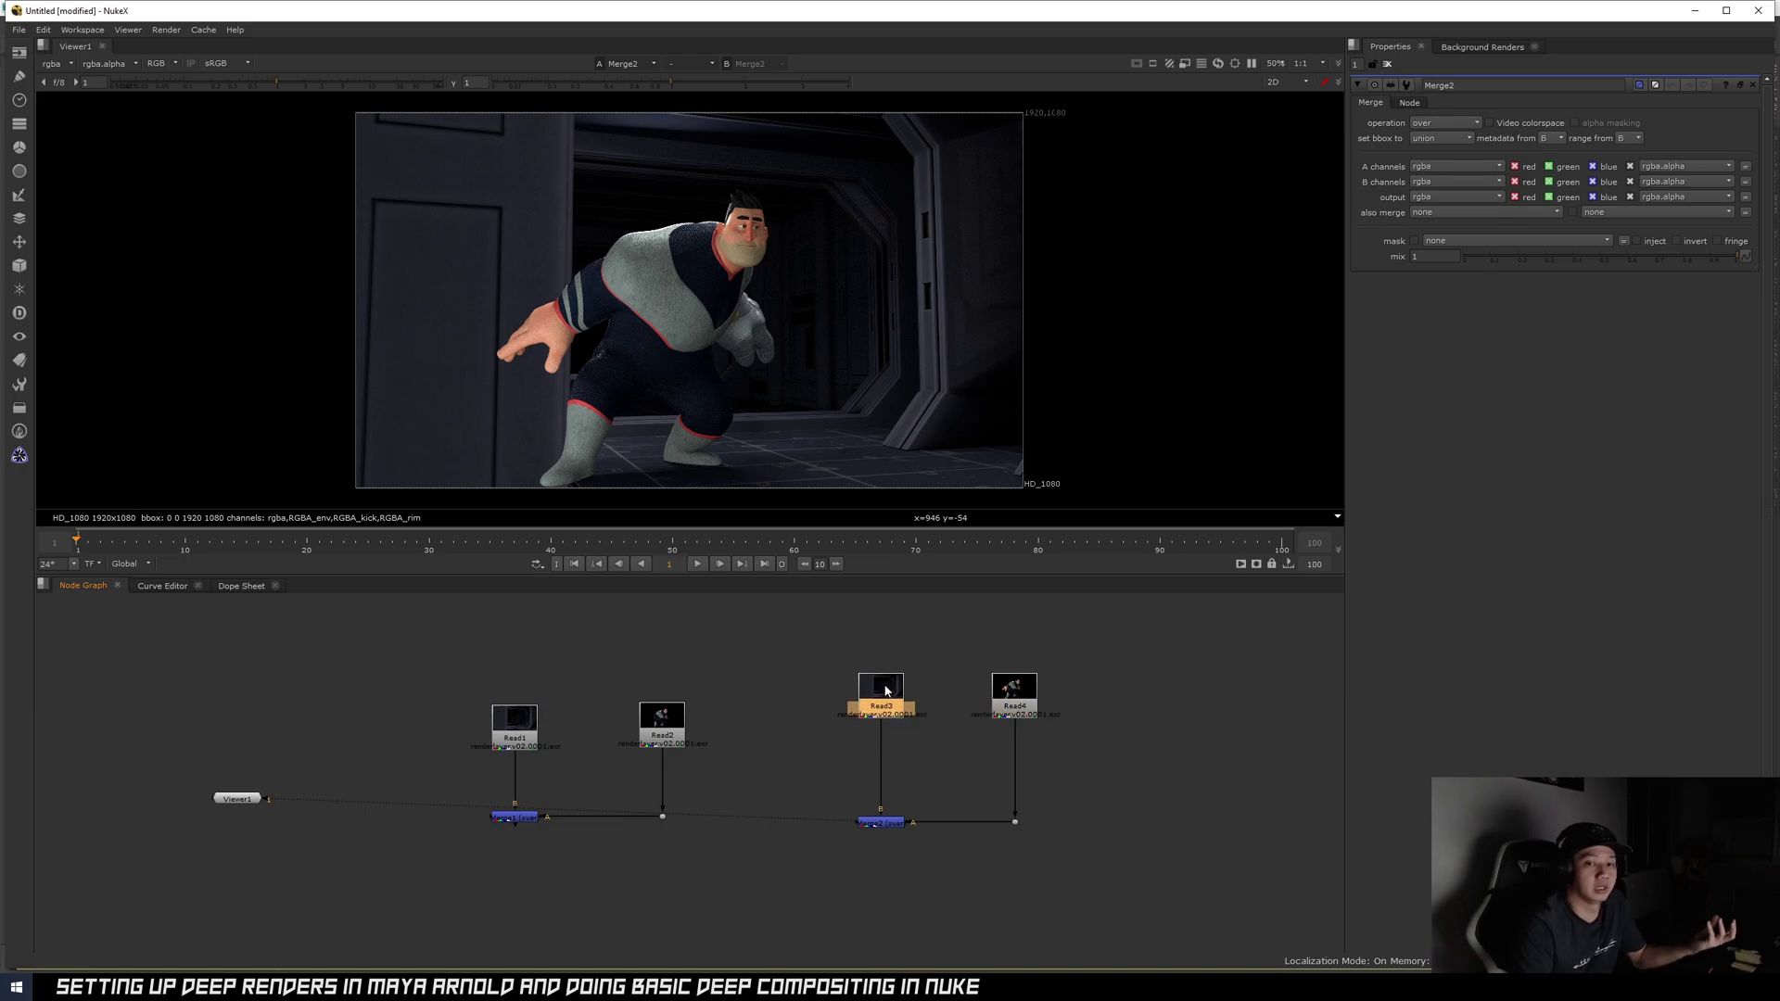
# - Switch to Maya and set the image format to deepexr in the render settings
pyautogui.click(1694, 11)
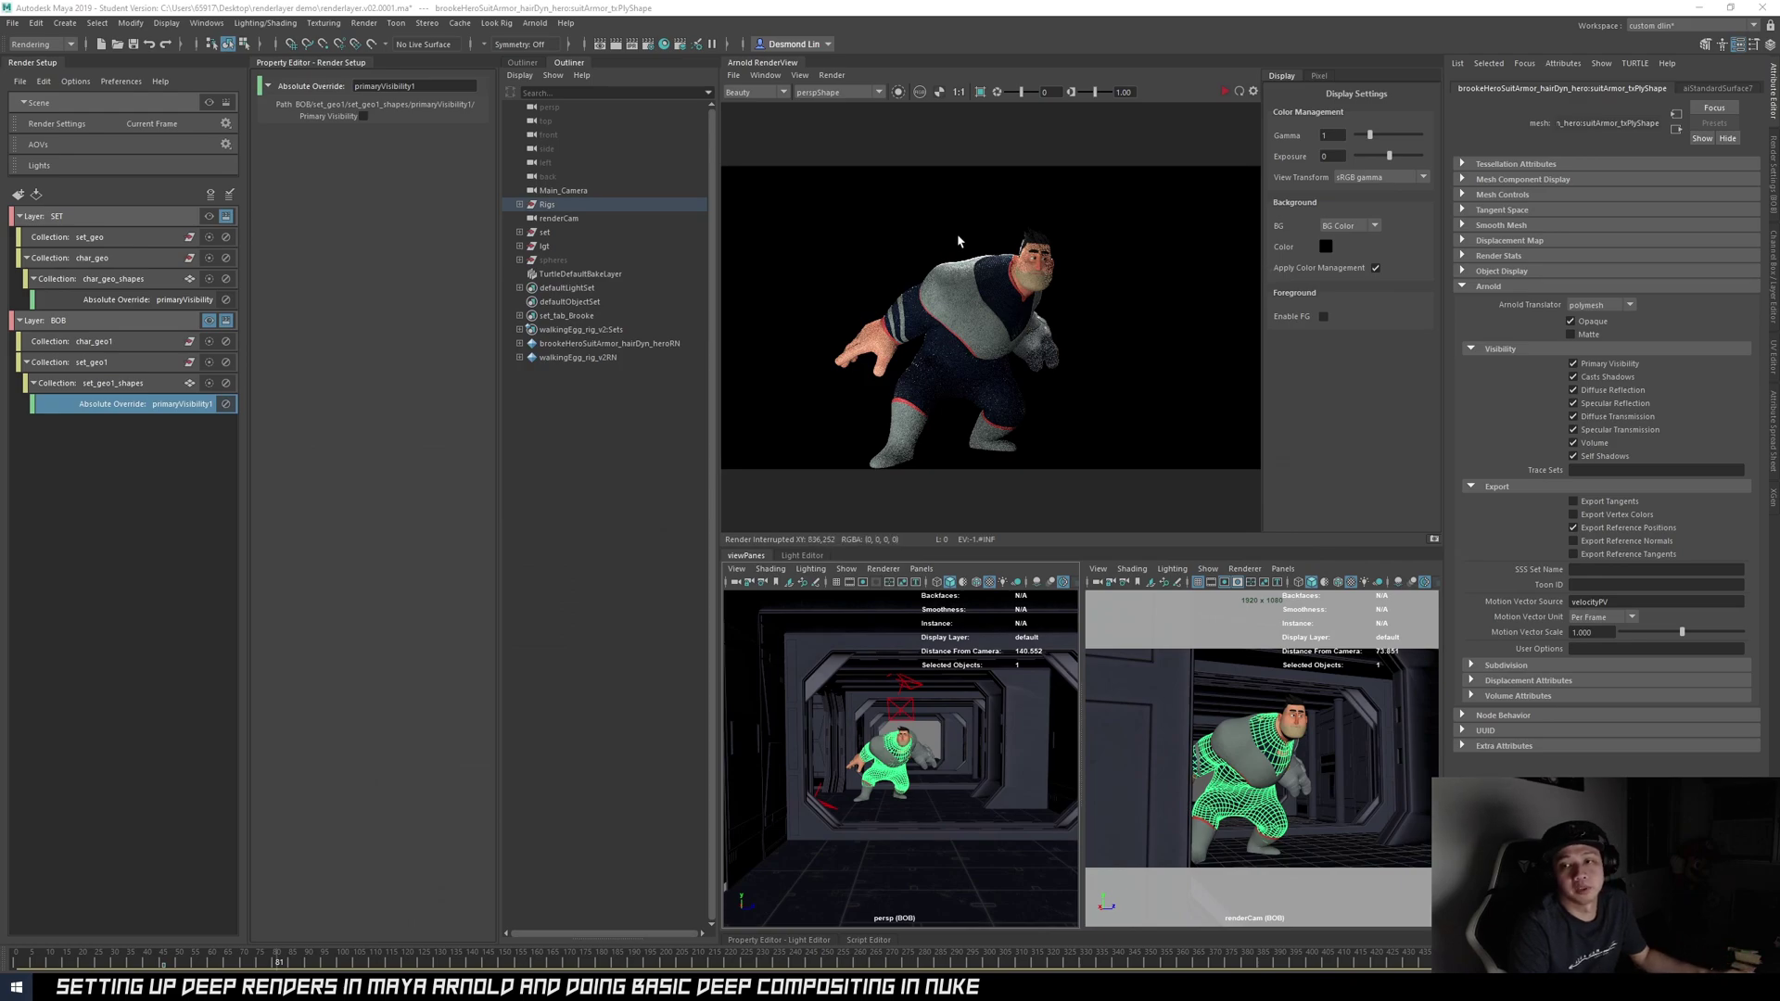
pyautogui.click(1774, 158)
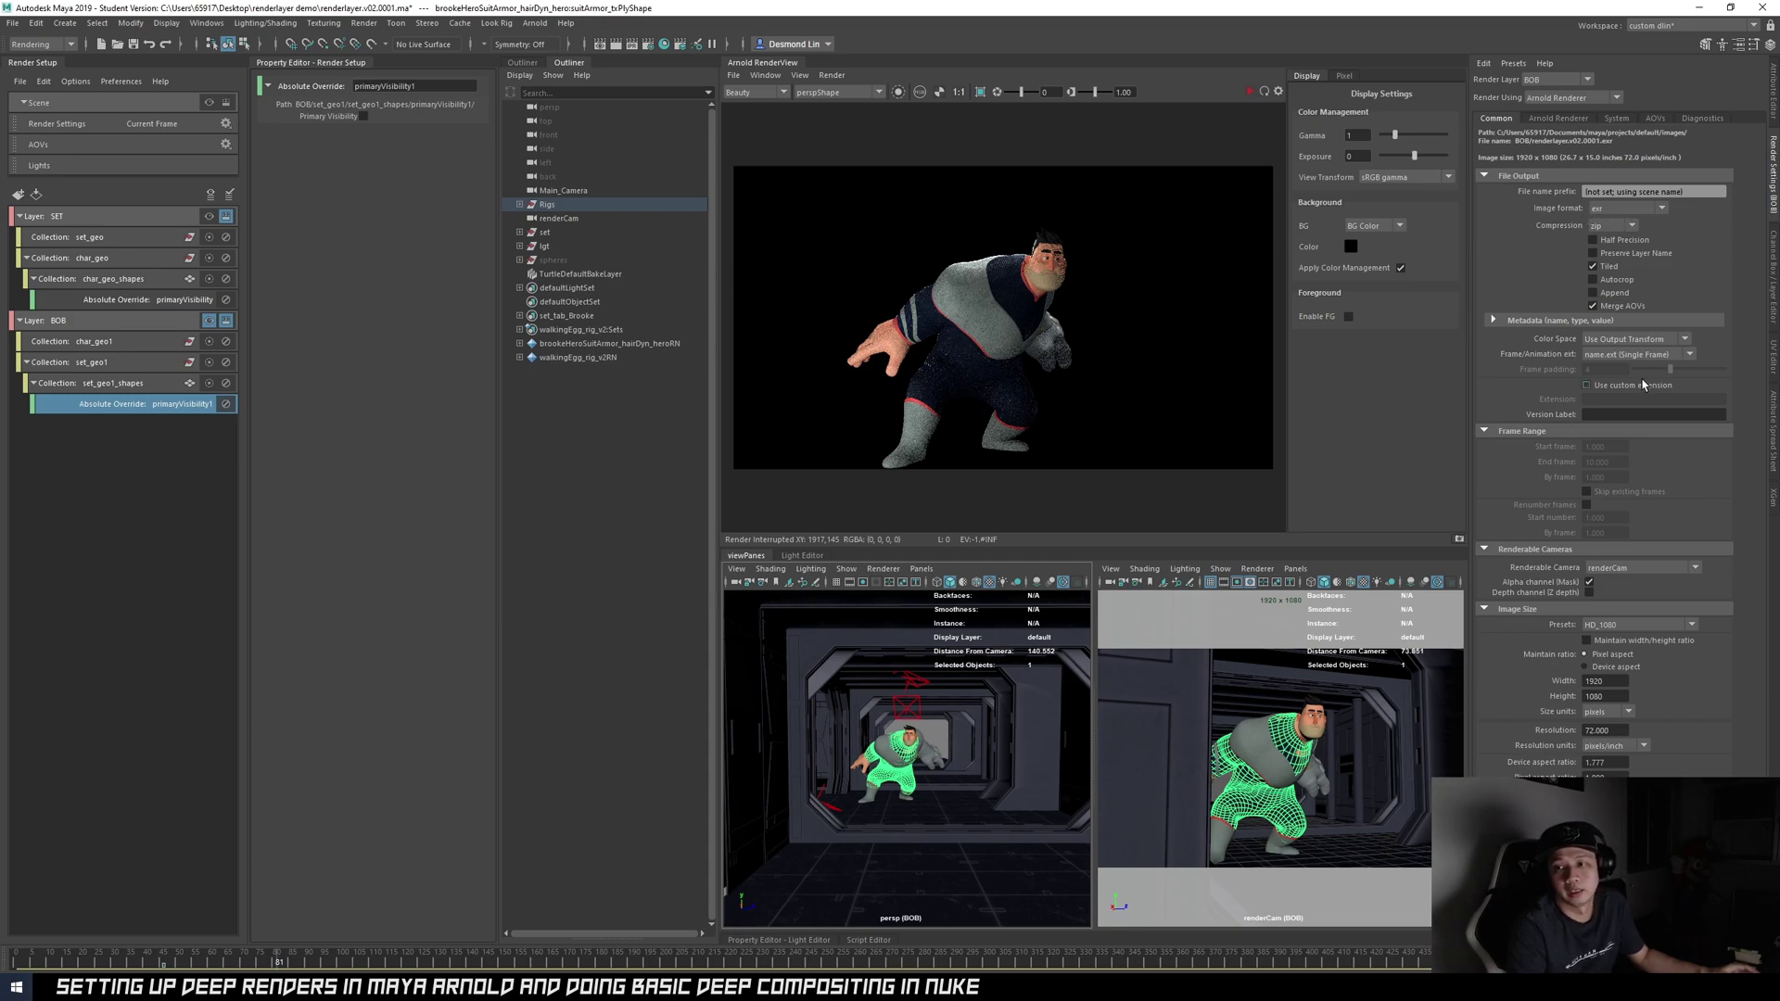
pyautogui.click(1613, 211)
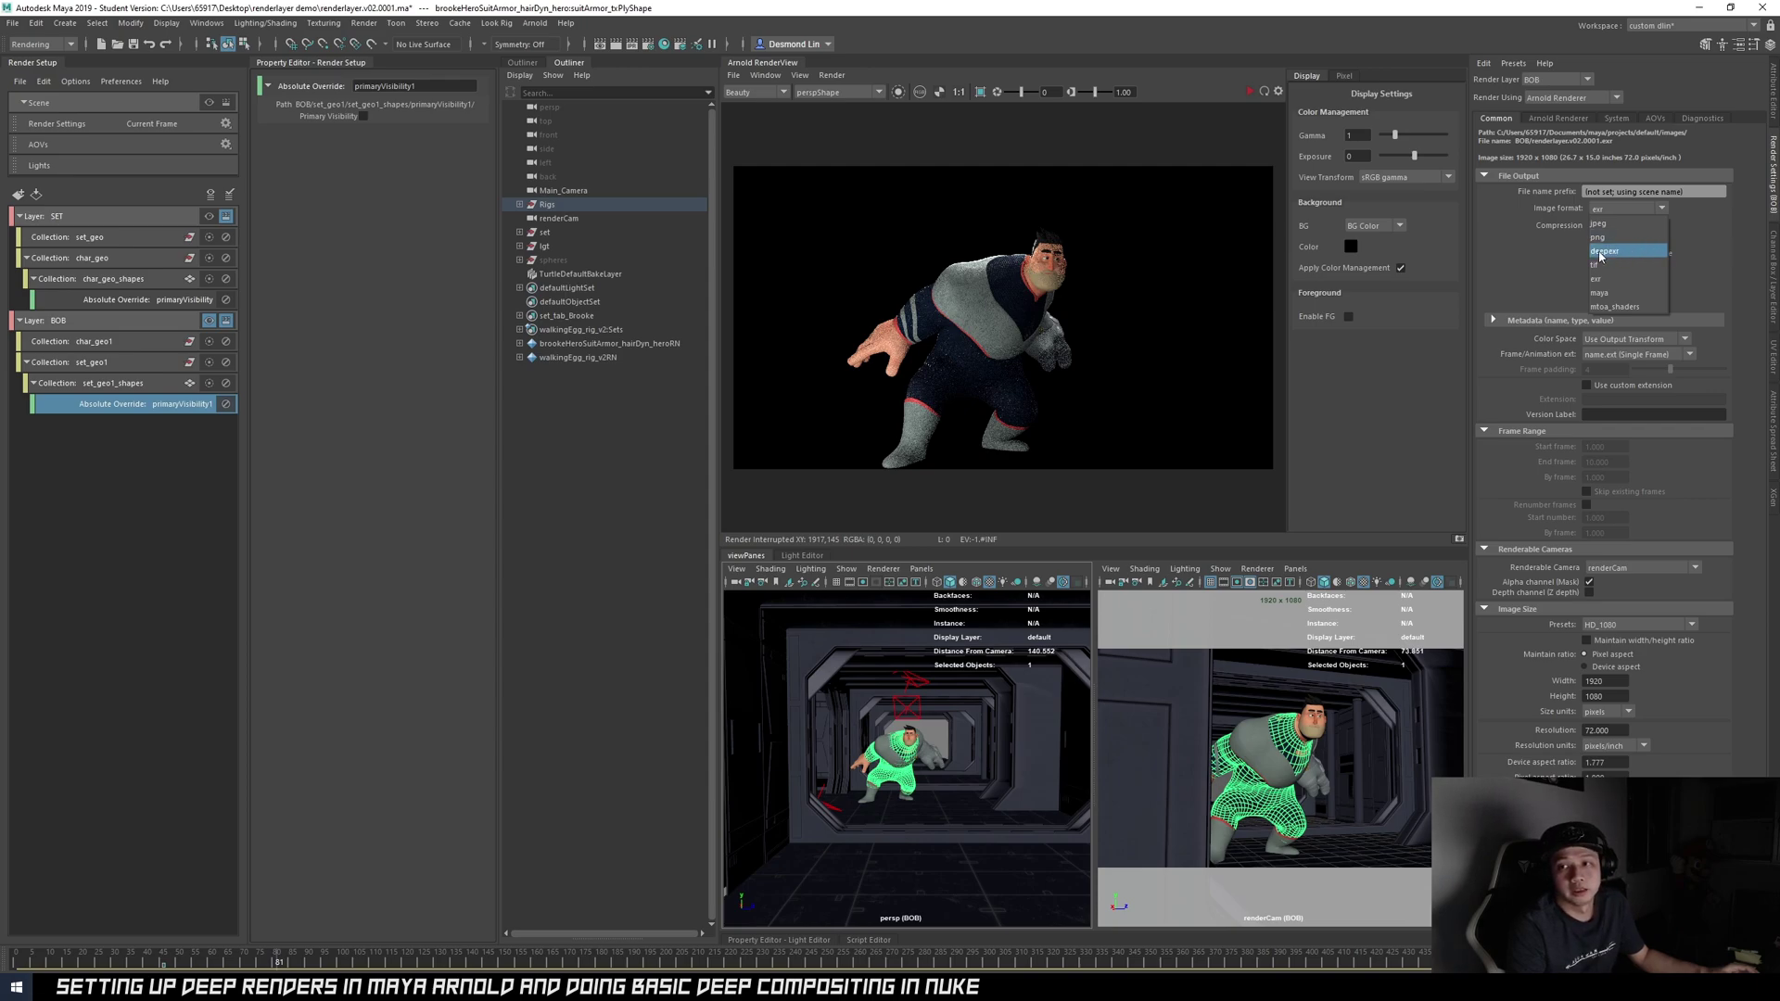
pyautogui.click(1508, 215)
pyautogui.click(1622, 207)
pyautogui.click(1627, 259)
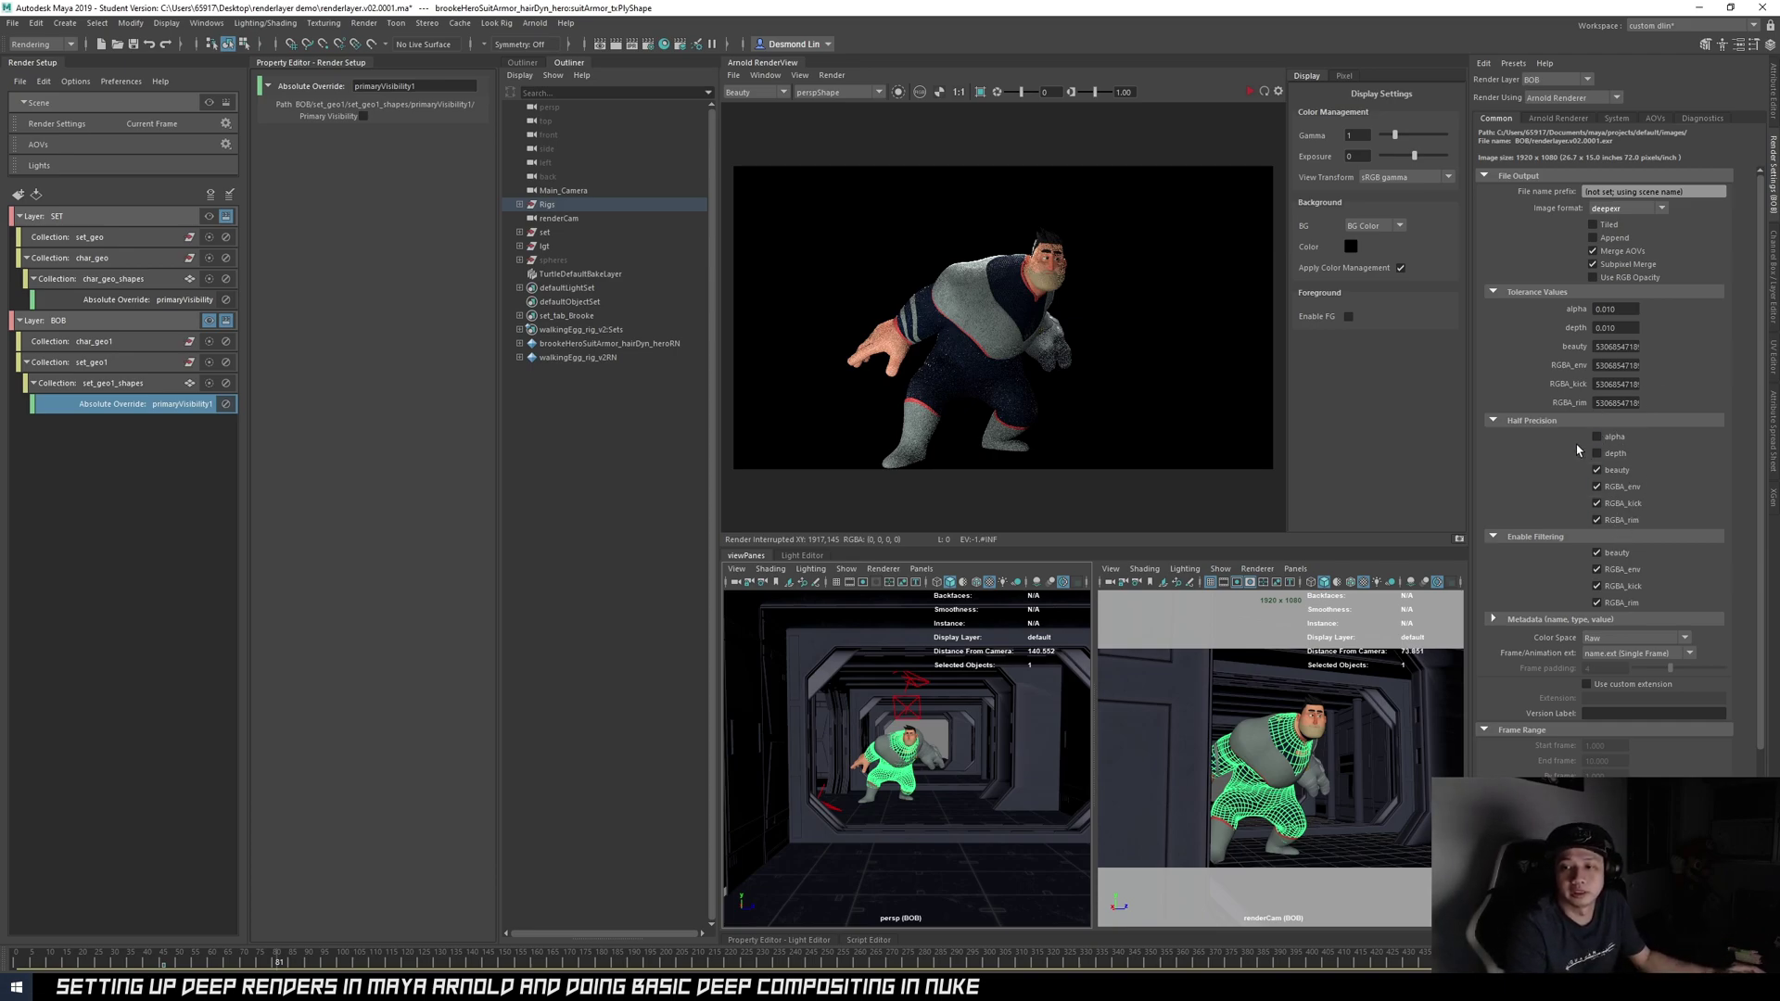
pyautogui.moveTo(1029, 305); pyautogui.dragTo(1030, 309, button='middle')
pyautogui.press('f')
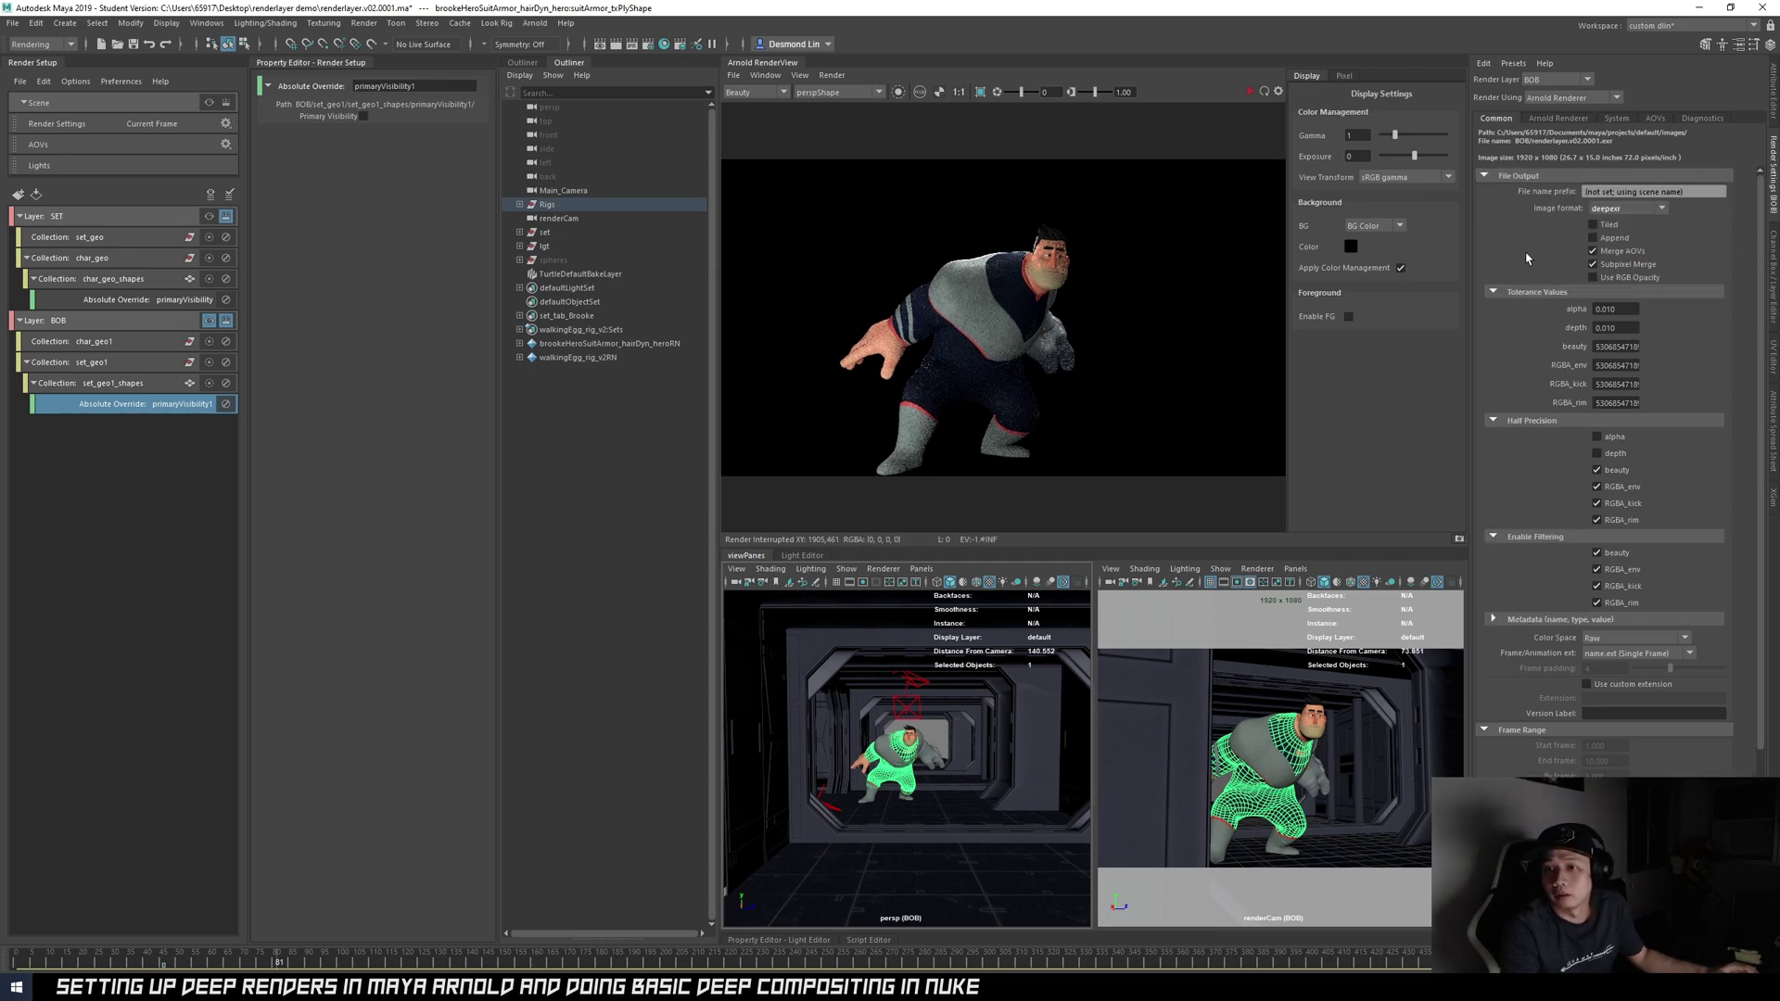
pyautogui.scroll(-5, 1569, 358)
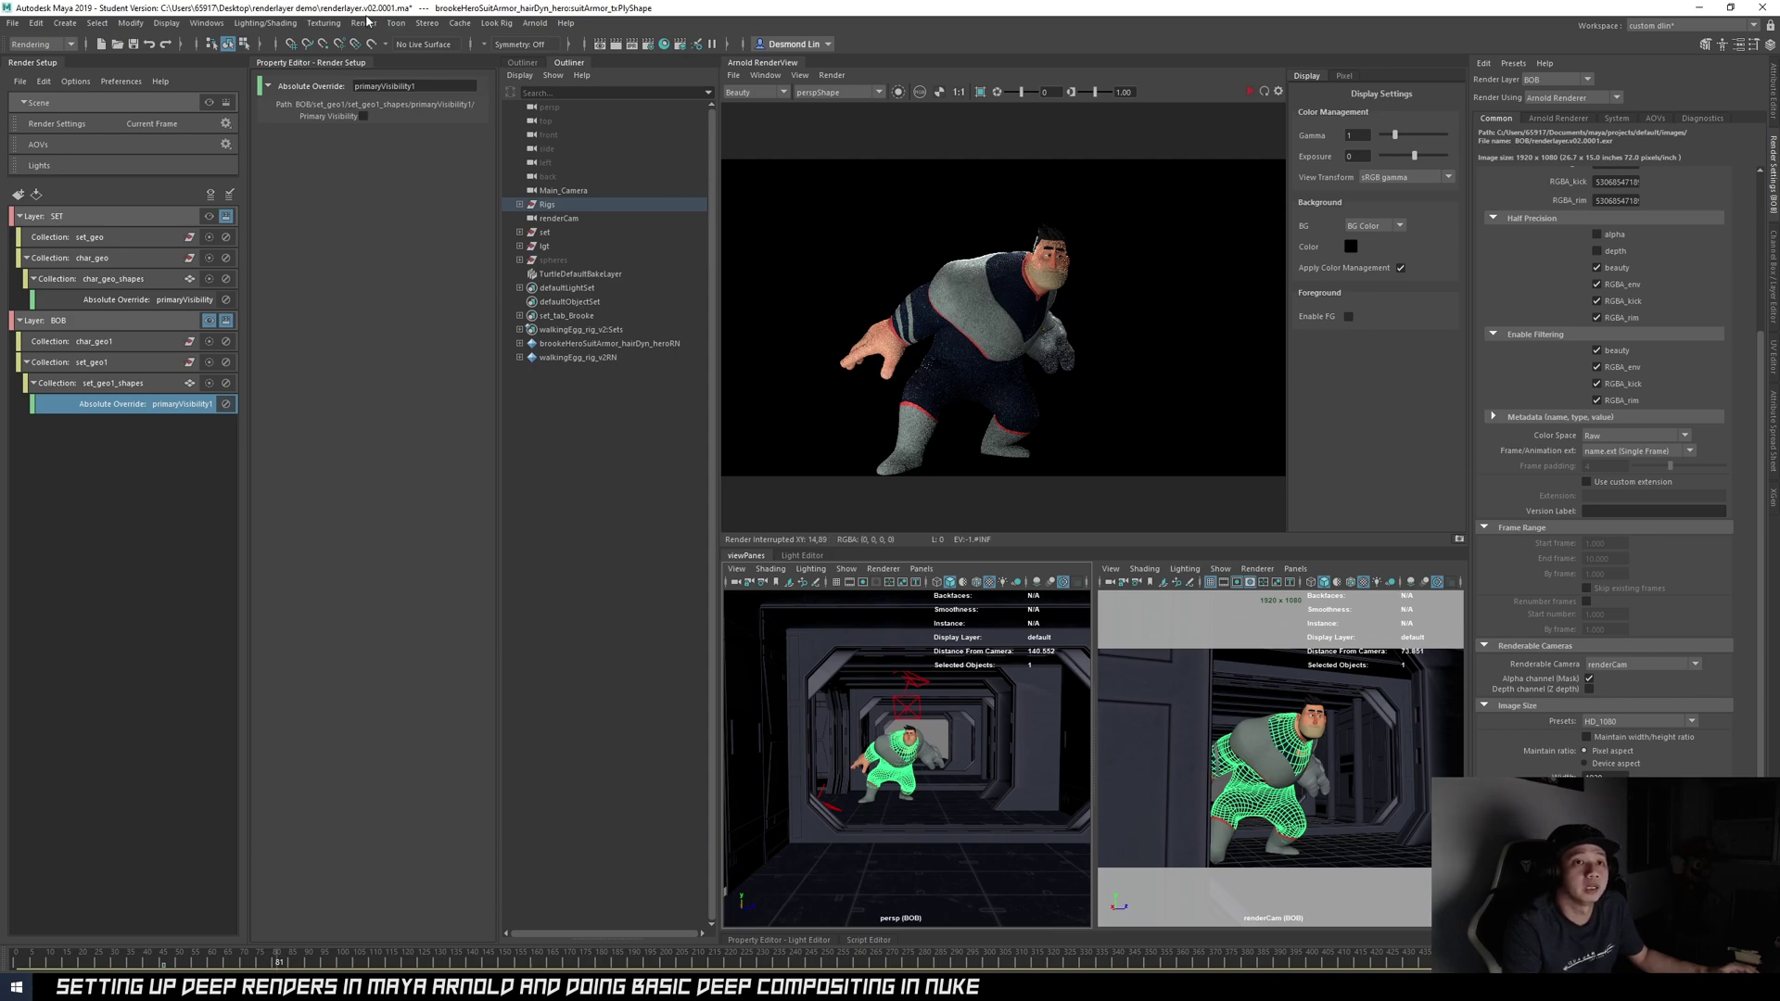
# - Review the Render Sequence options beside the deep mdr output folder, and close them without rendering
pyautogui.click(365, 24)
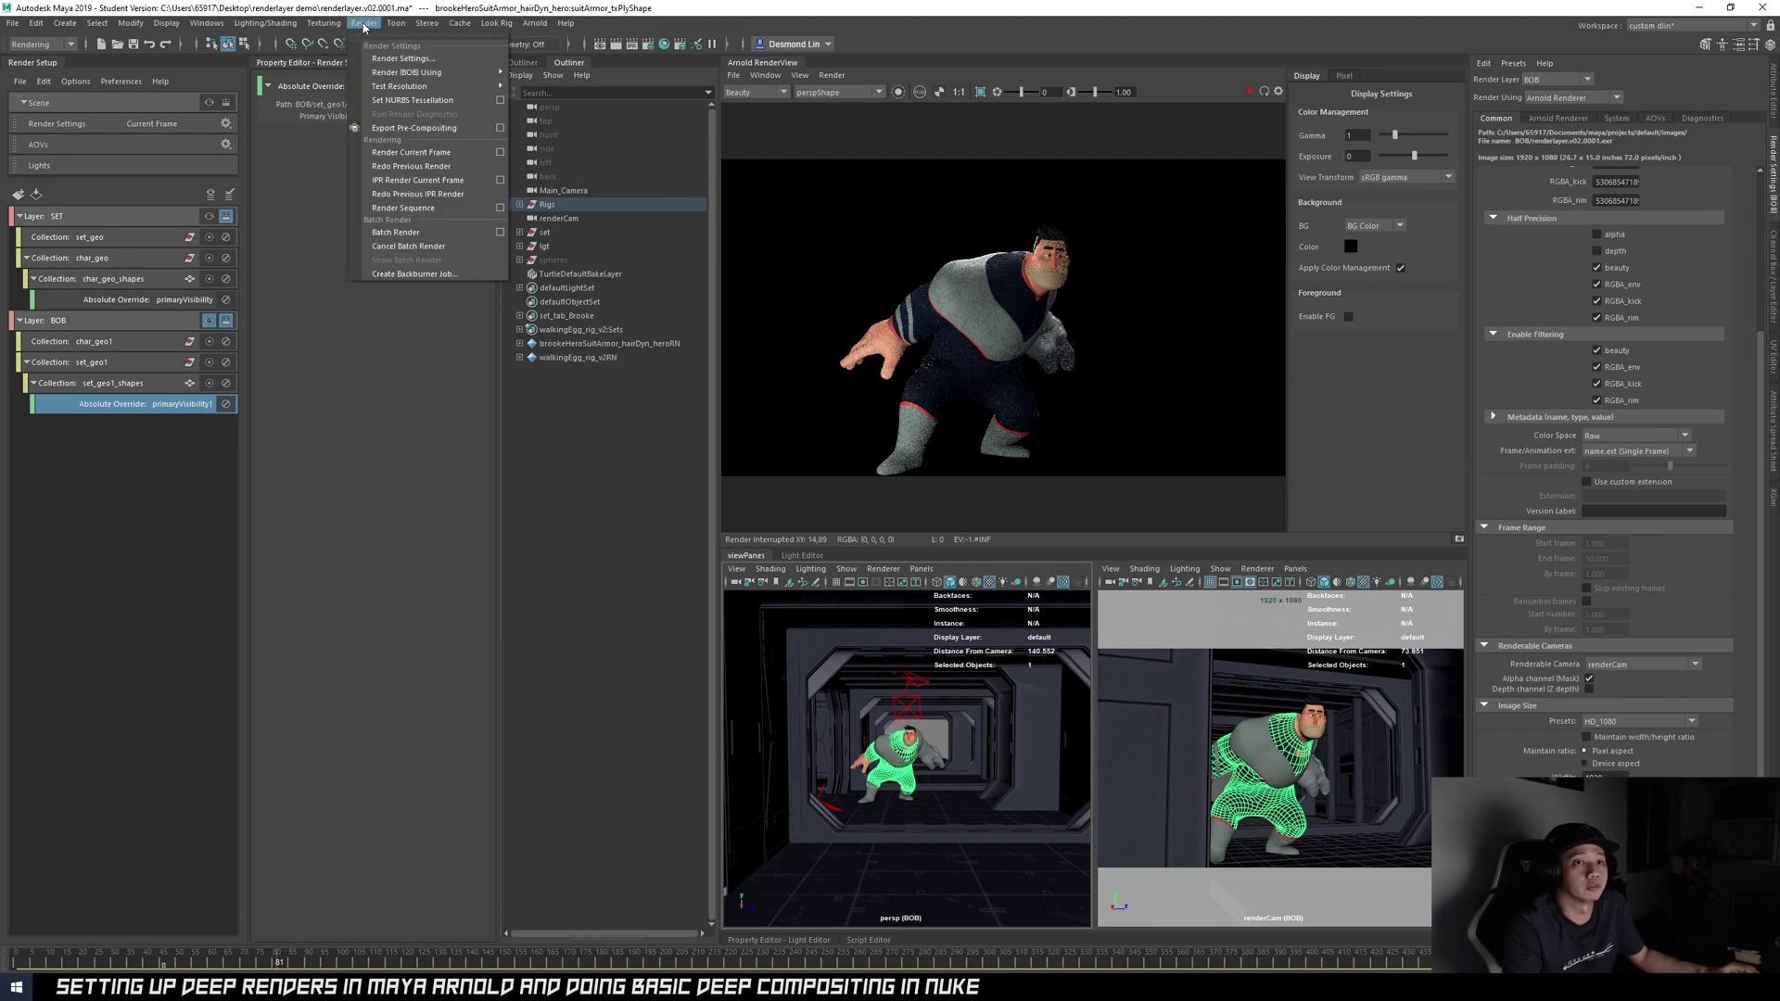
pyautogui.click(500, 207)
pyautogui.moveTo(791, 331); pyautogui.dragTo(815, 342)
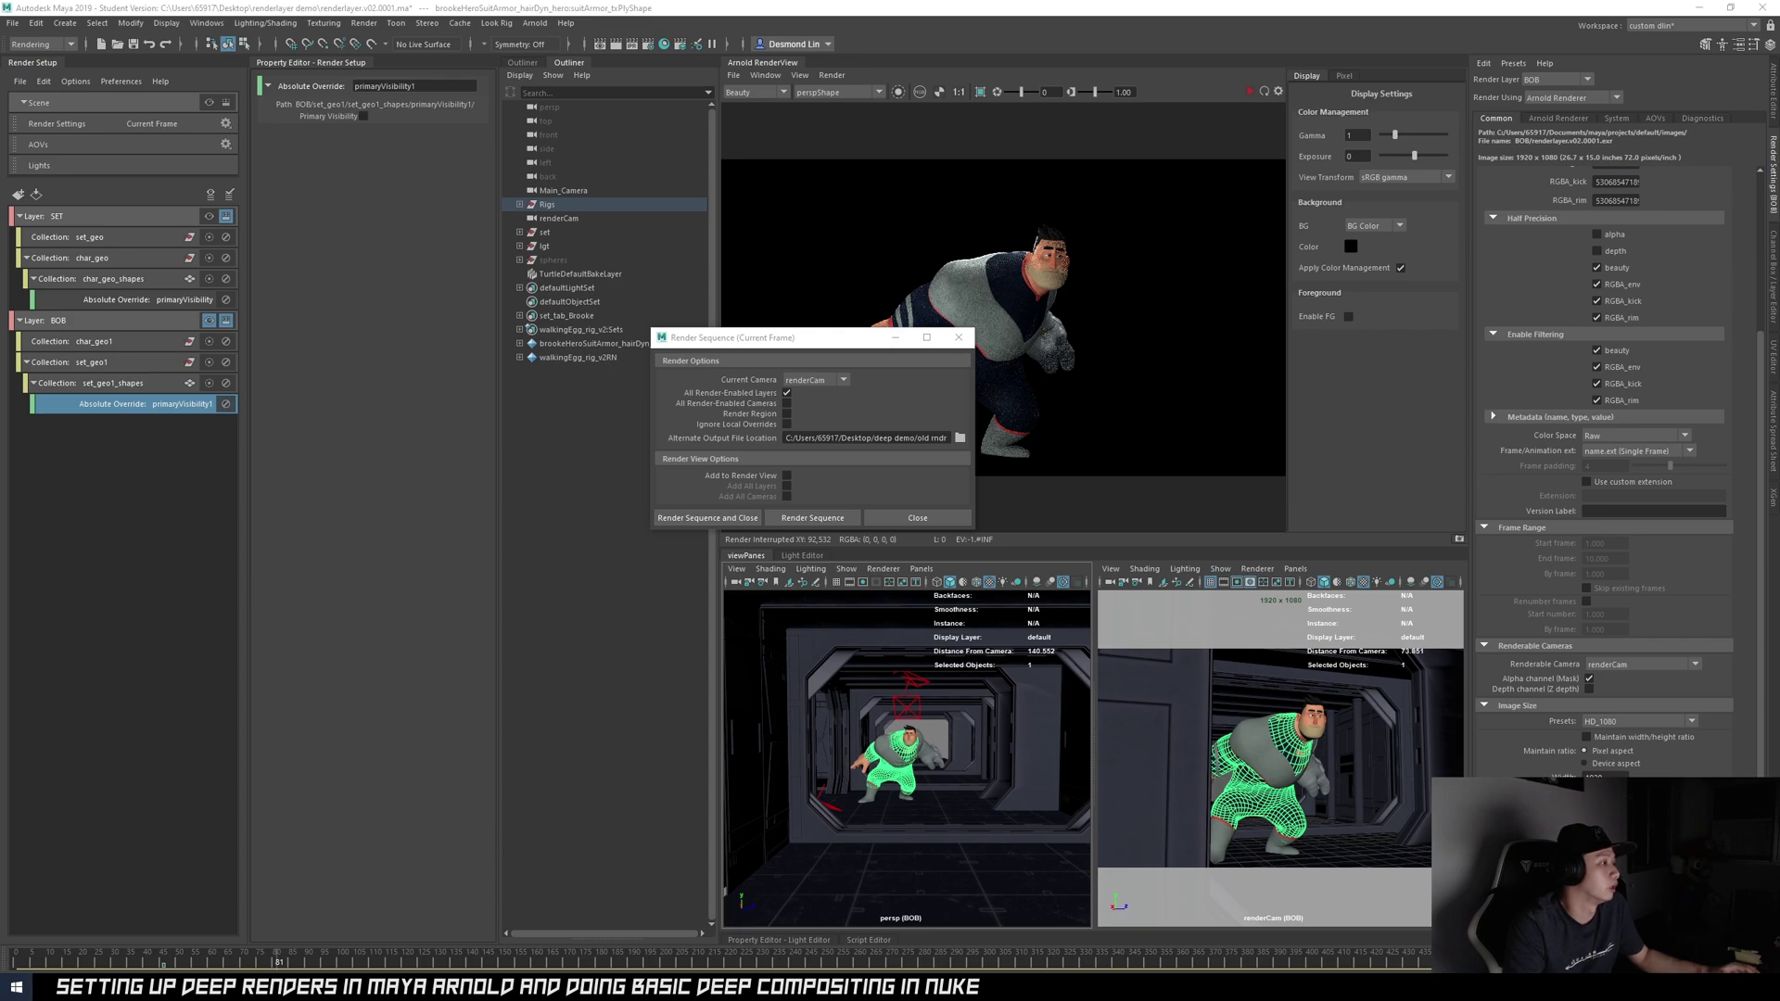
pyautogui.moveTo(0, 208); pyautogui.dragTo(460, 277)
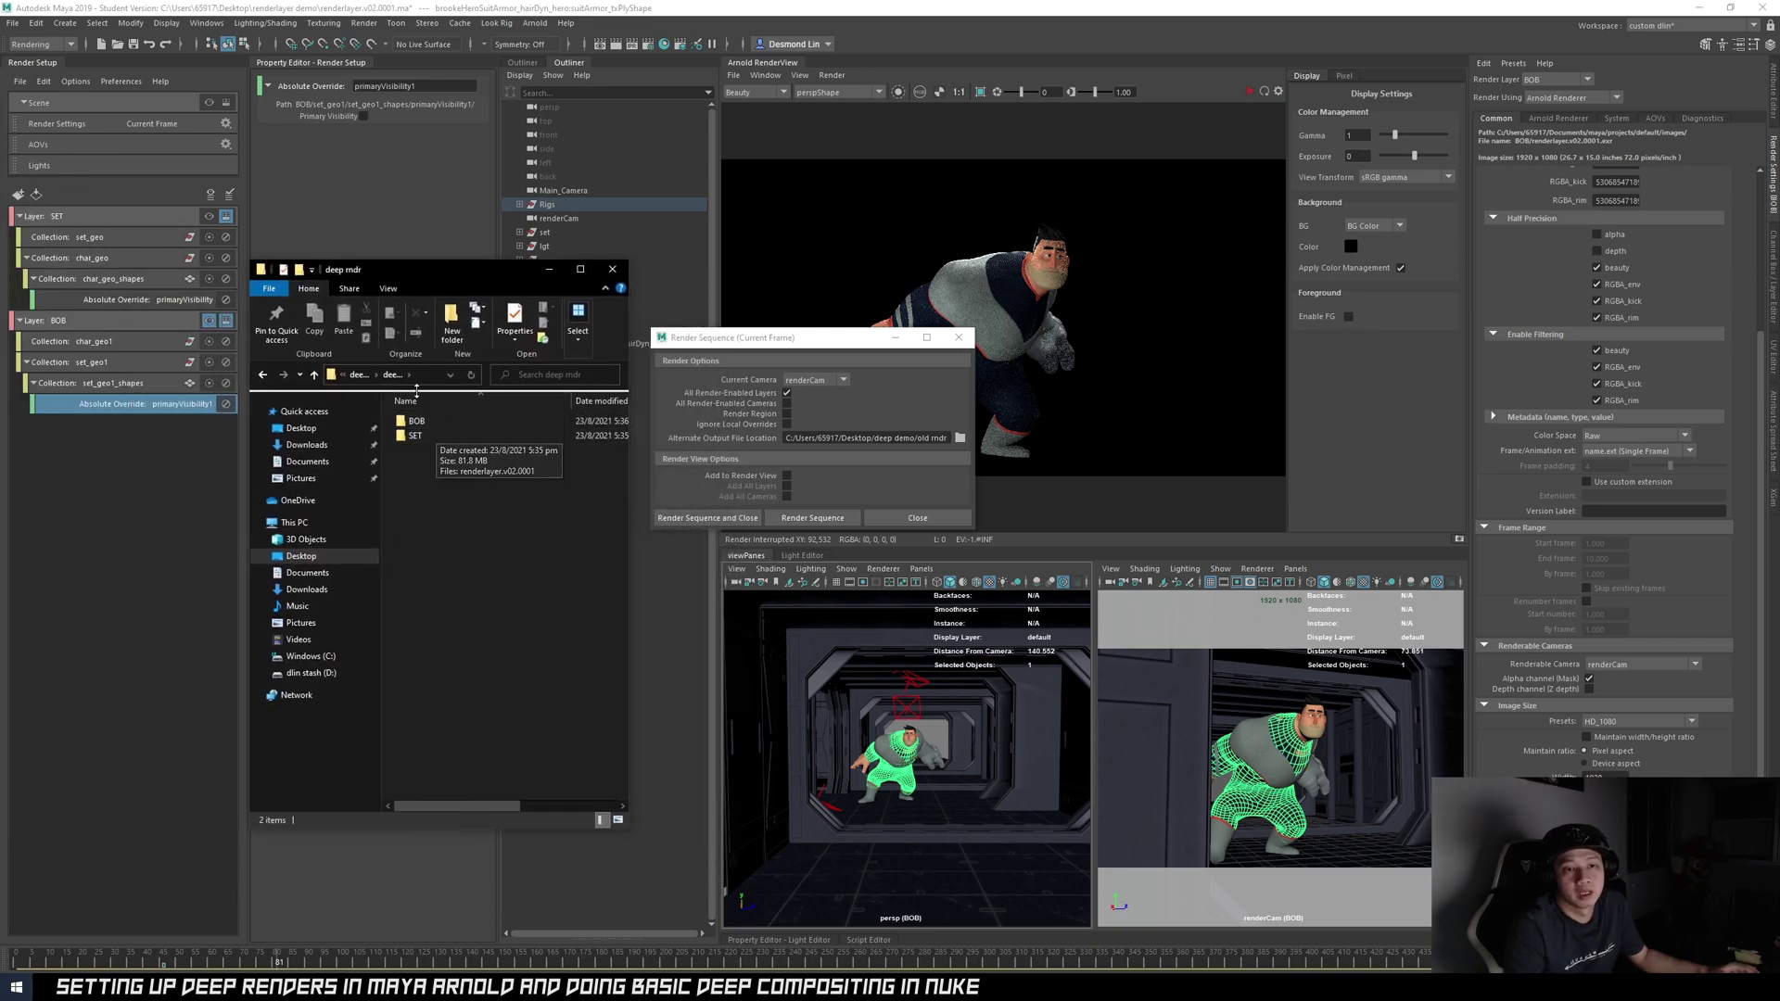
pyautogui.moveTo(629, 475); pyautogui.dragTo(808, 473)
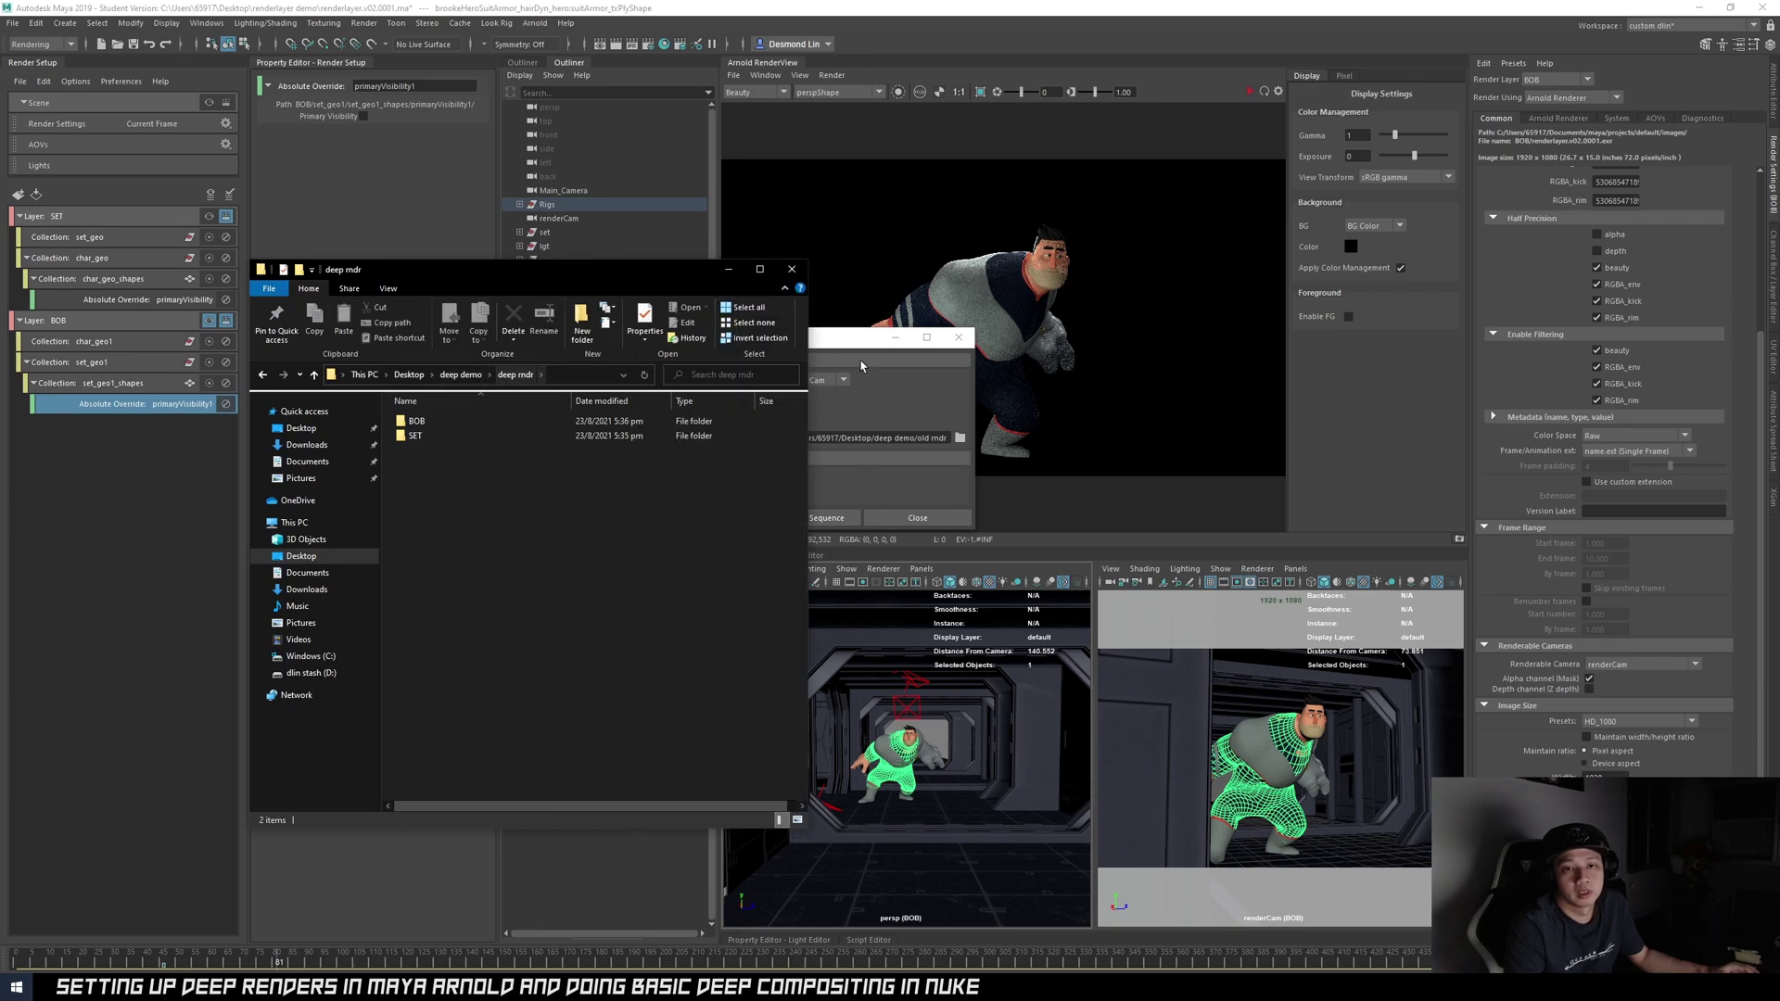
pyautogui.click(891, 337)
pyautogui.moveTo(891, 338); pyautogui.dragTo(1090, 346)
pyautogui.hotkey('alt', 'Tab')
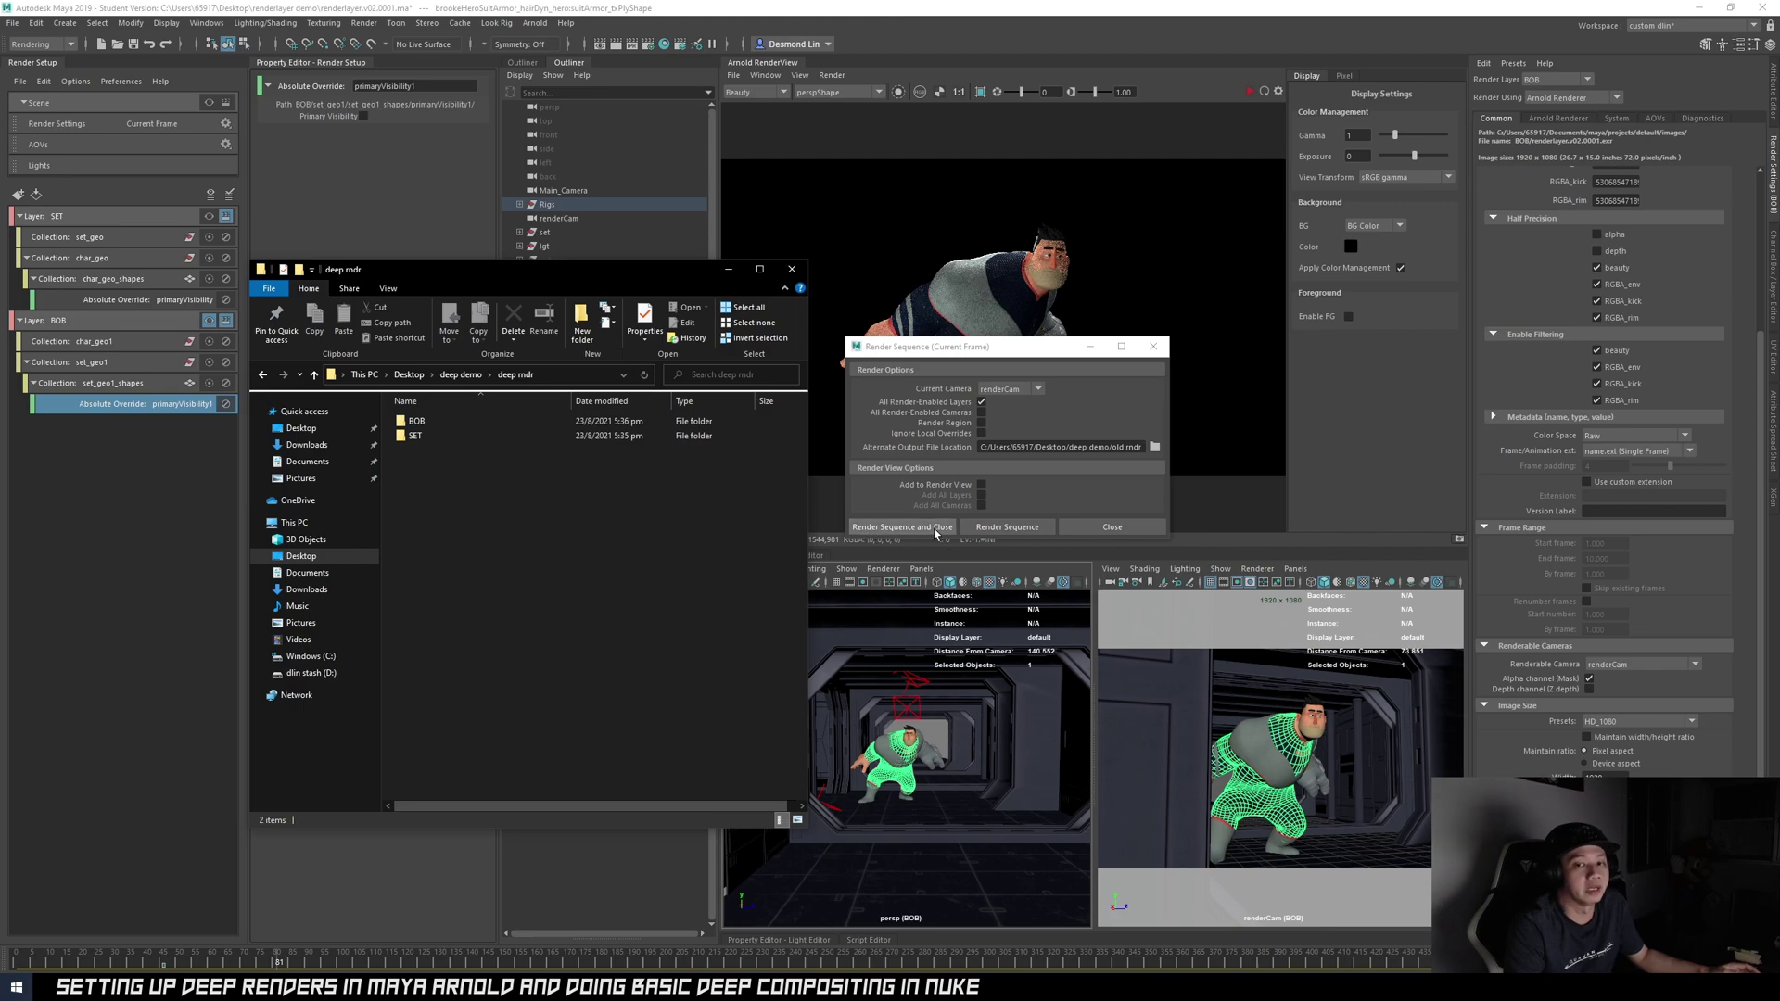
pyautogui.click(1153, 347)
pyautogui.hotkey('alt', 'Tab')
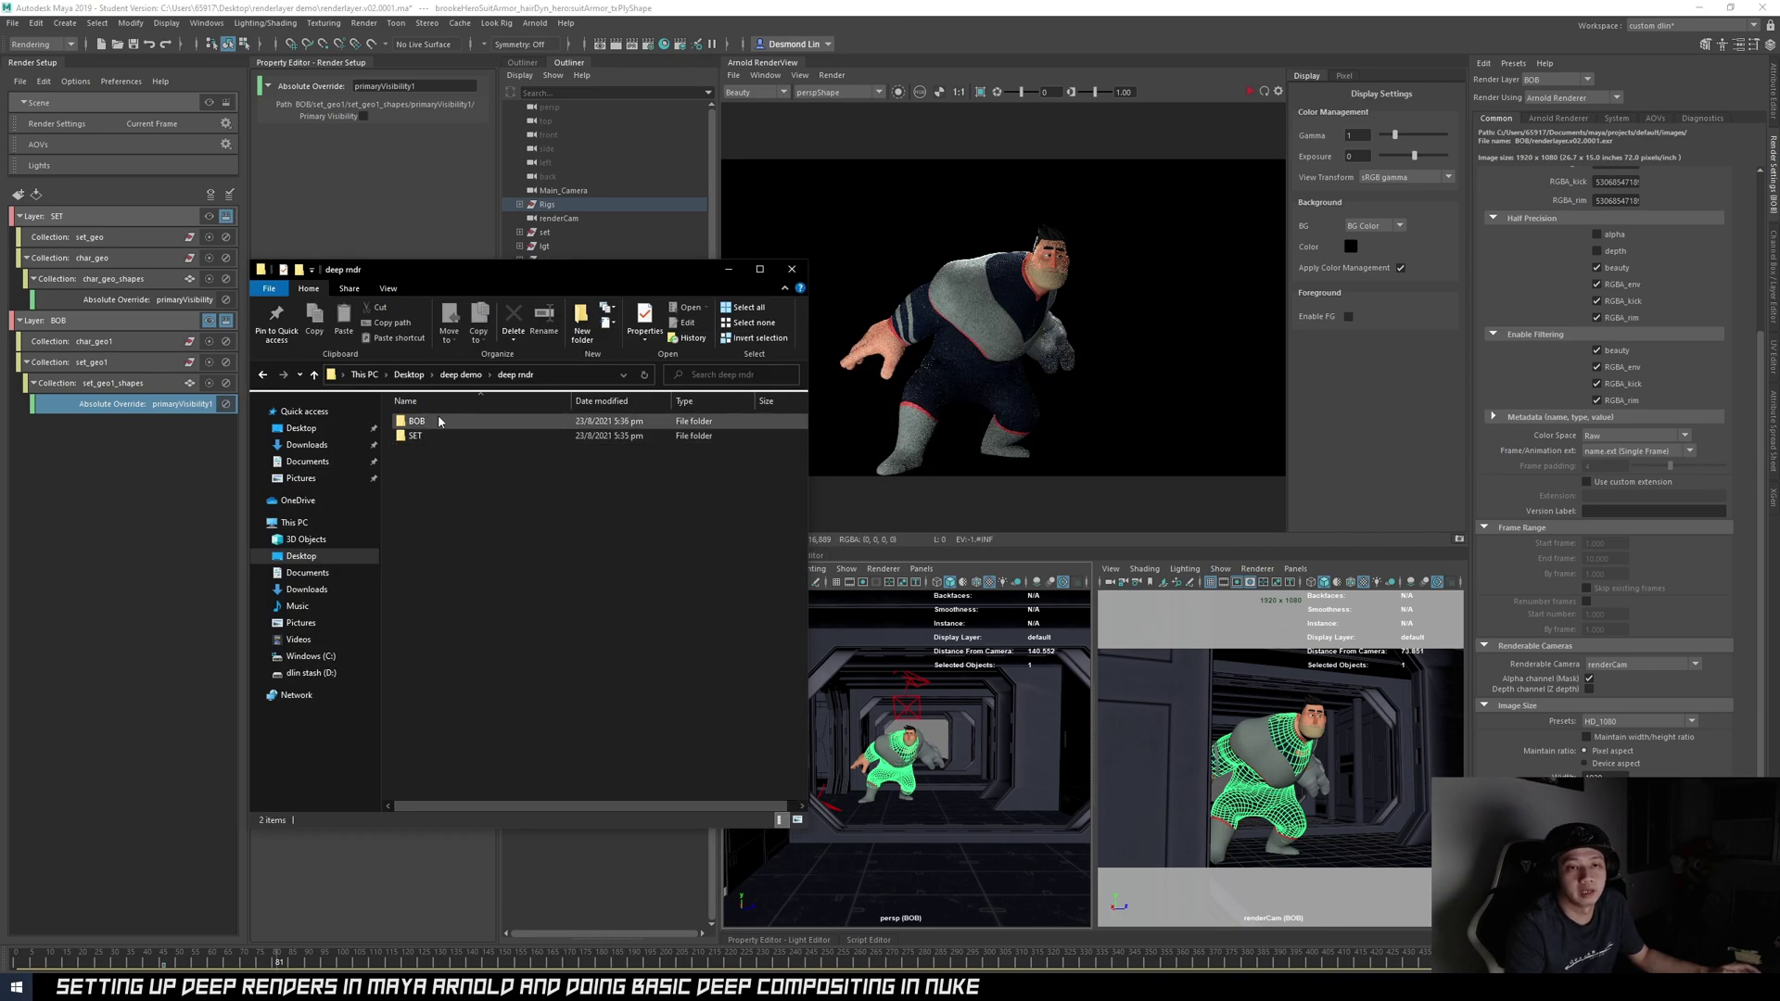
# - View the set's deep render from the SET folder in RV and close the viewer
pyautogui.click(454, 425)
pyautogui.click(454, 424)
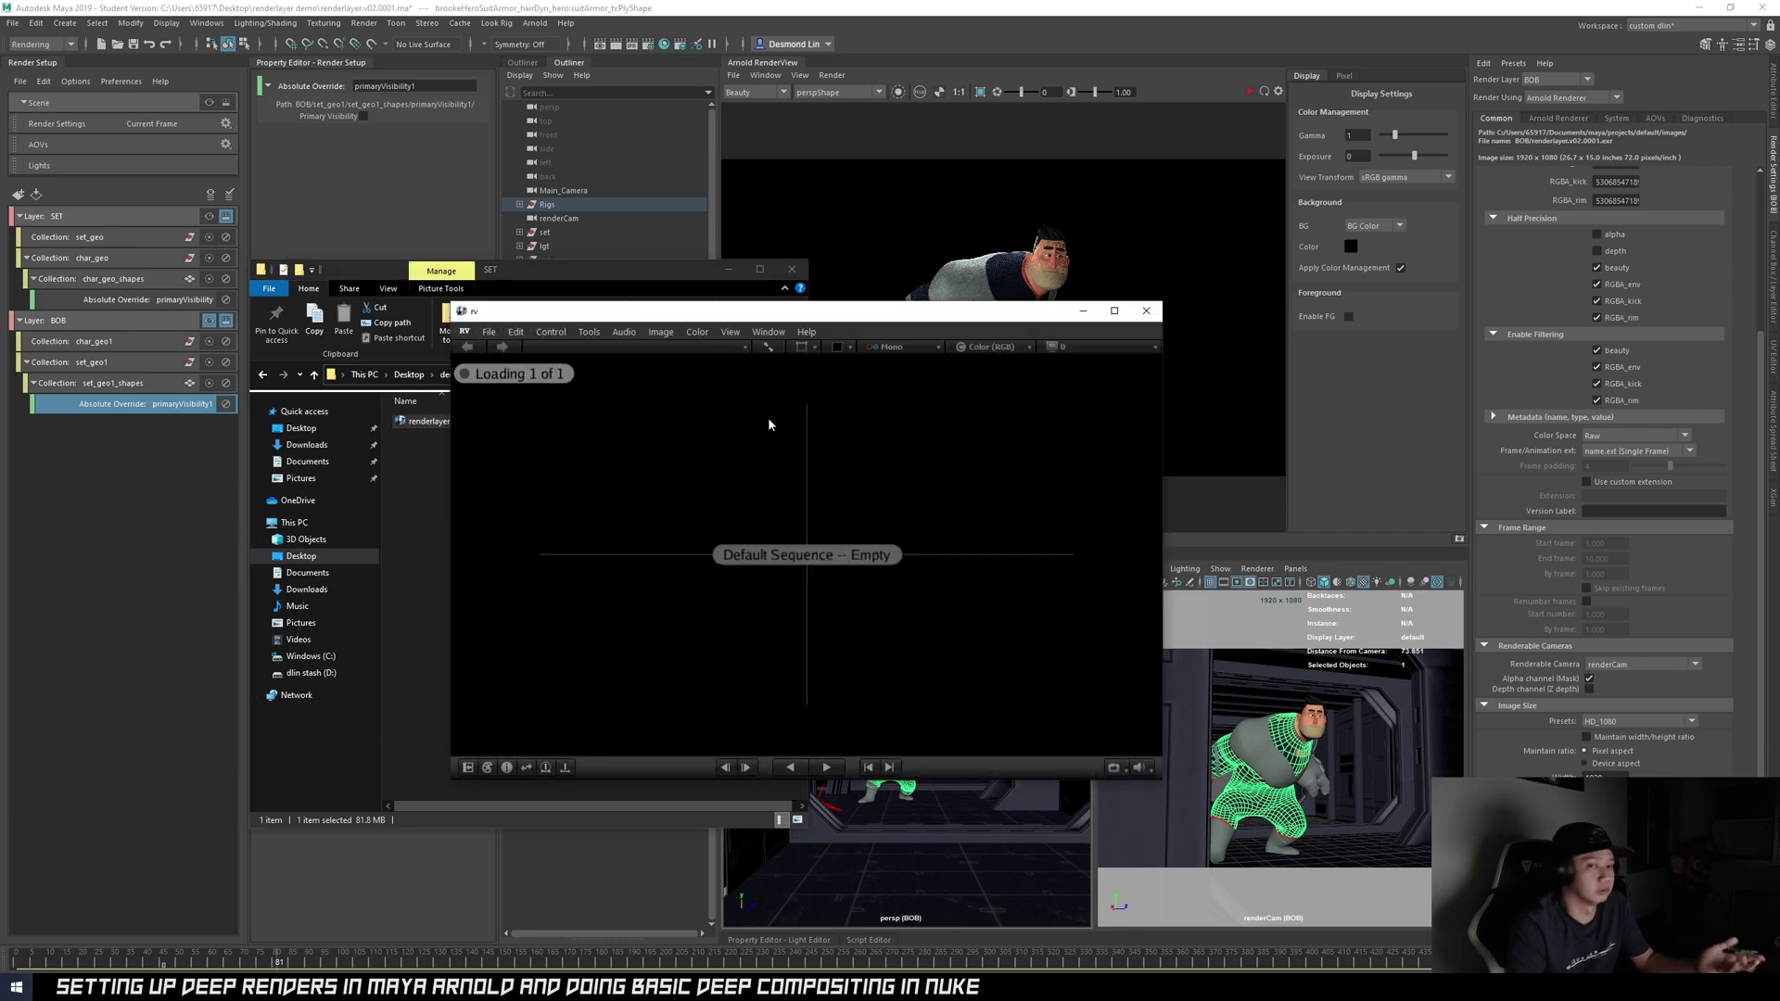
pyautogui.moveTo(973, 322); pyautogui.dragTo(1193, 340)
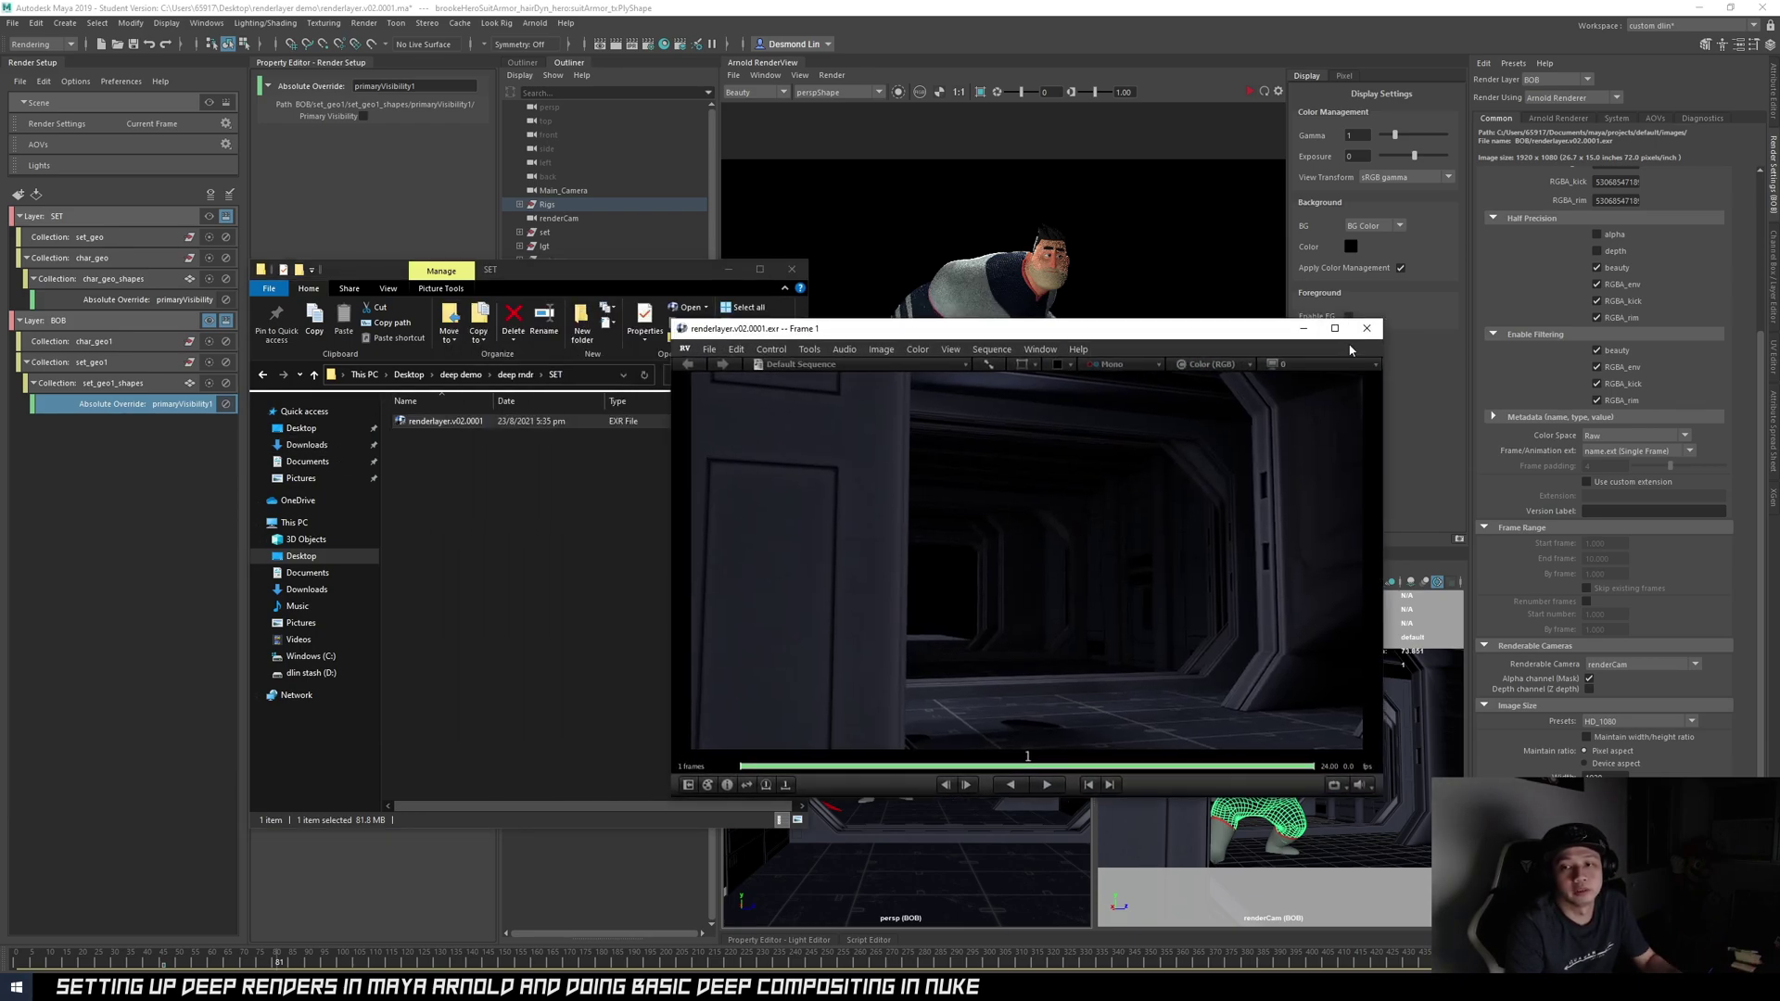
pyautogui.click(1366, 328)
# - View the character's deep render from the BOB folder in RV, and move the file window out of the way
pyautogui.hotkey('alt', 'Left')
pyautogui.doubleClick(478, 423)
pyautogui.doubleClick(432, 437)
pyautogui.doubleClick(428, 434)
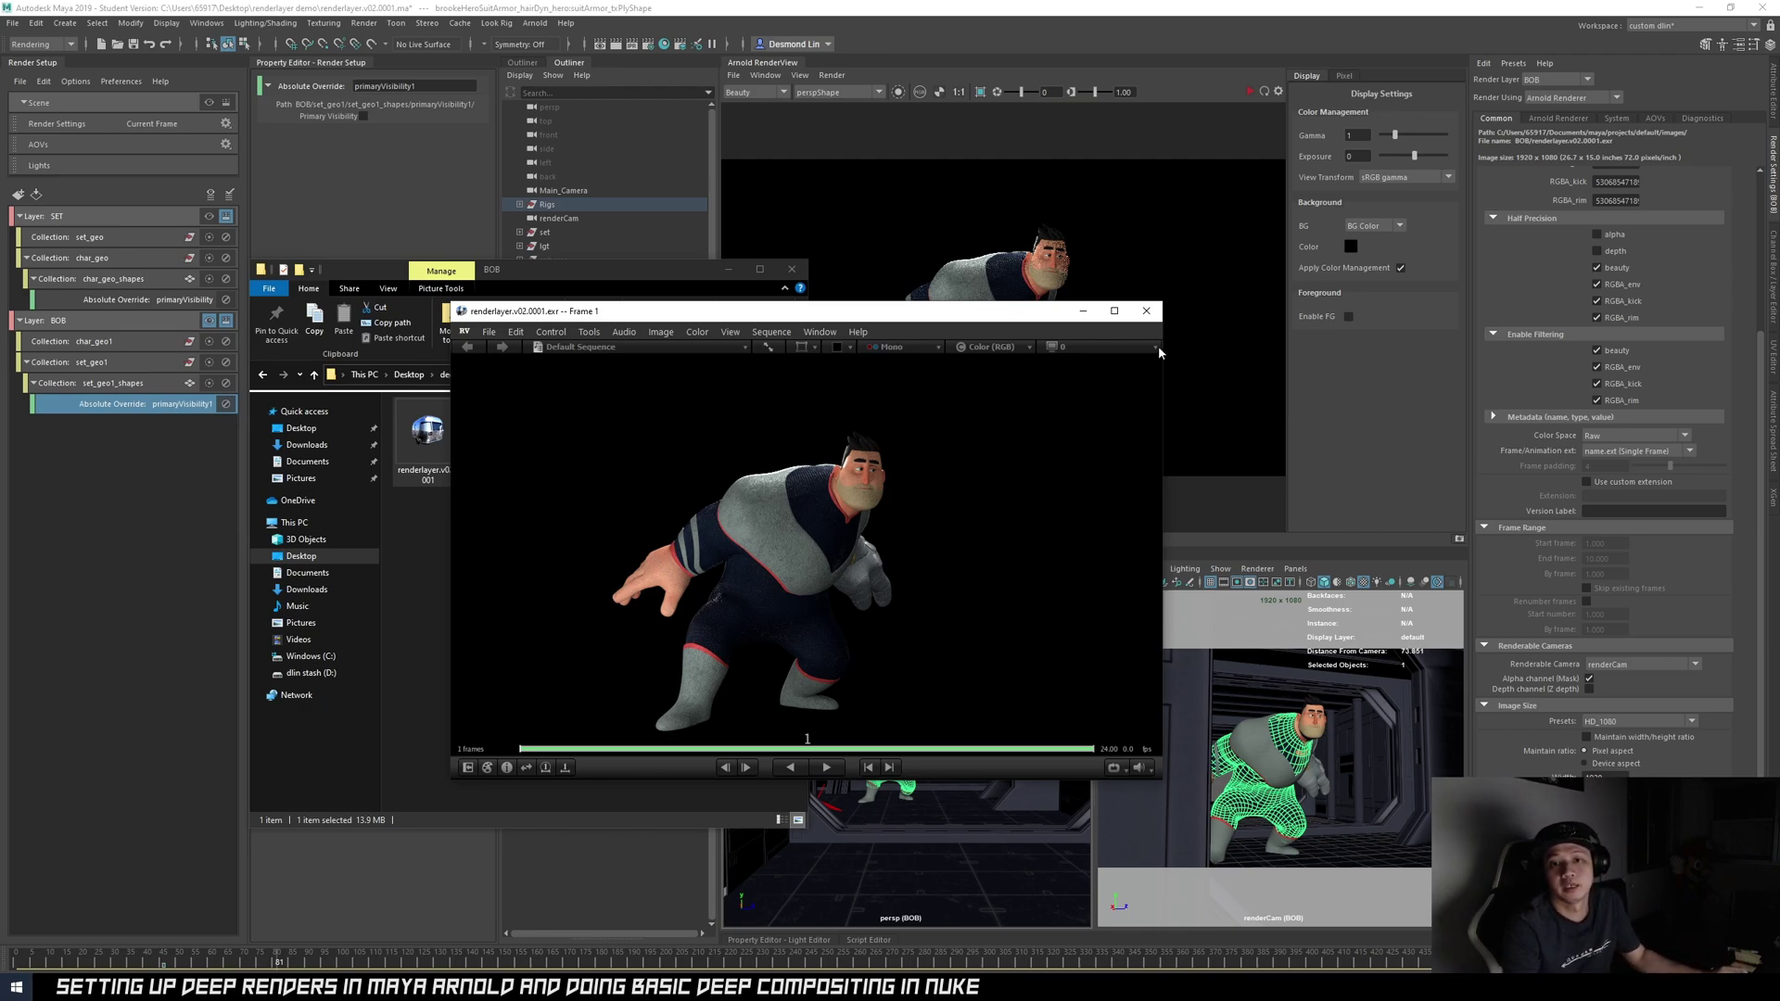
pyautogui.click(1146, 311)
pyautogui.moveTo(670, 276); pyautogui.dragTo(0, 217)
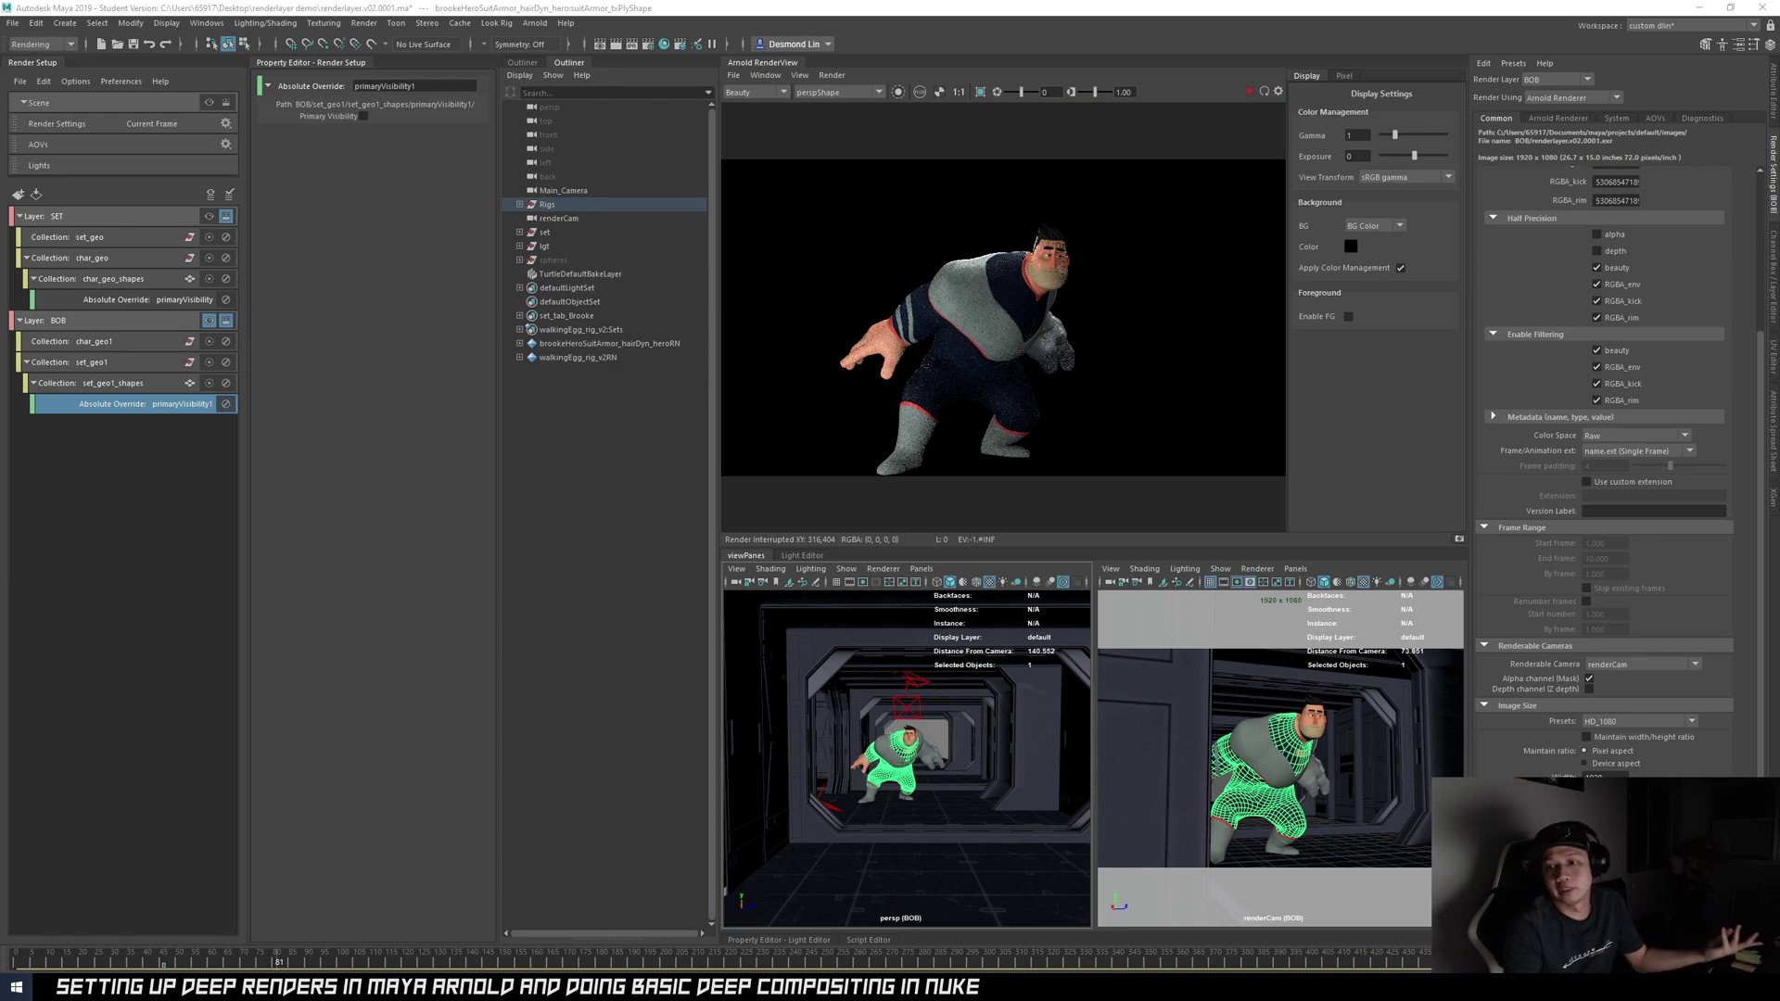
# - Switch to Nuke and compare the matte-holdout merge with the unmatted merge in the viewer
pyautogui.moveTo(665, 988)
pyautogui.click(730, 942)
pyautogui.moveTo(927, 731); pyautogui.dragTo(664, 727, button='middle')
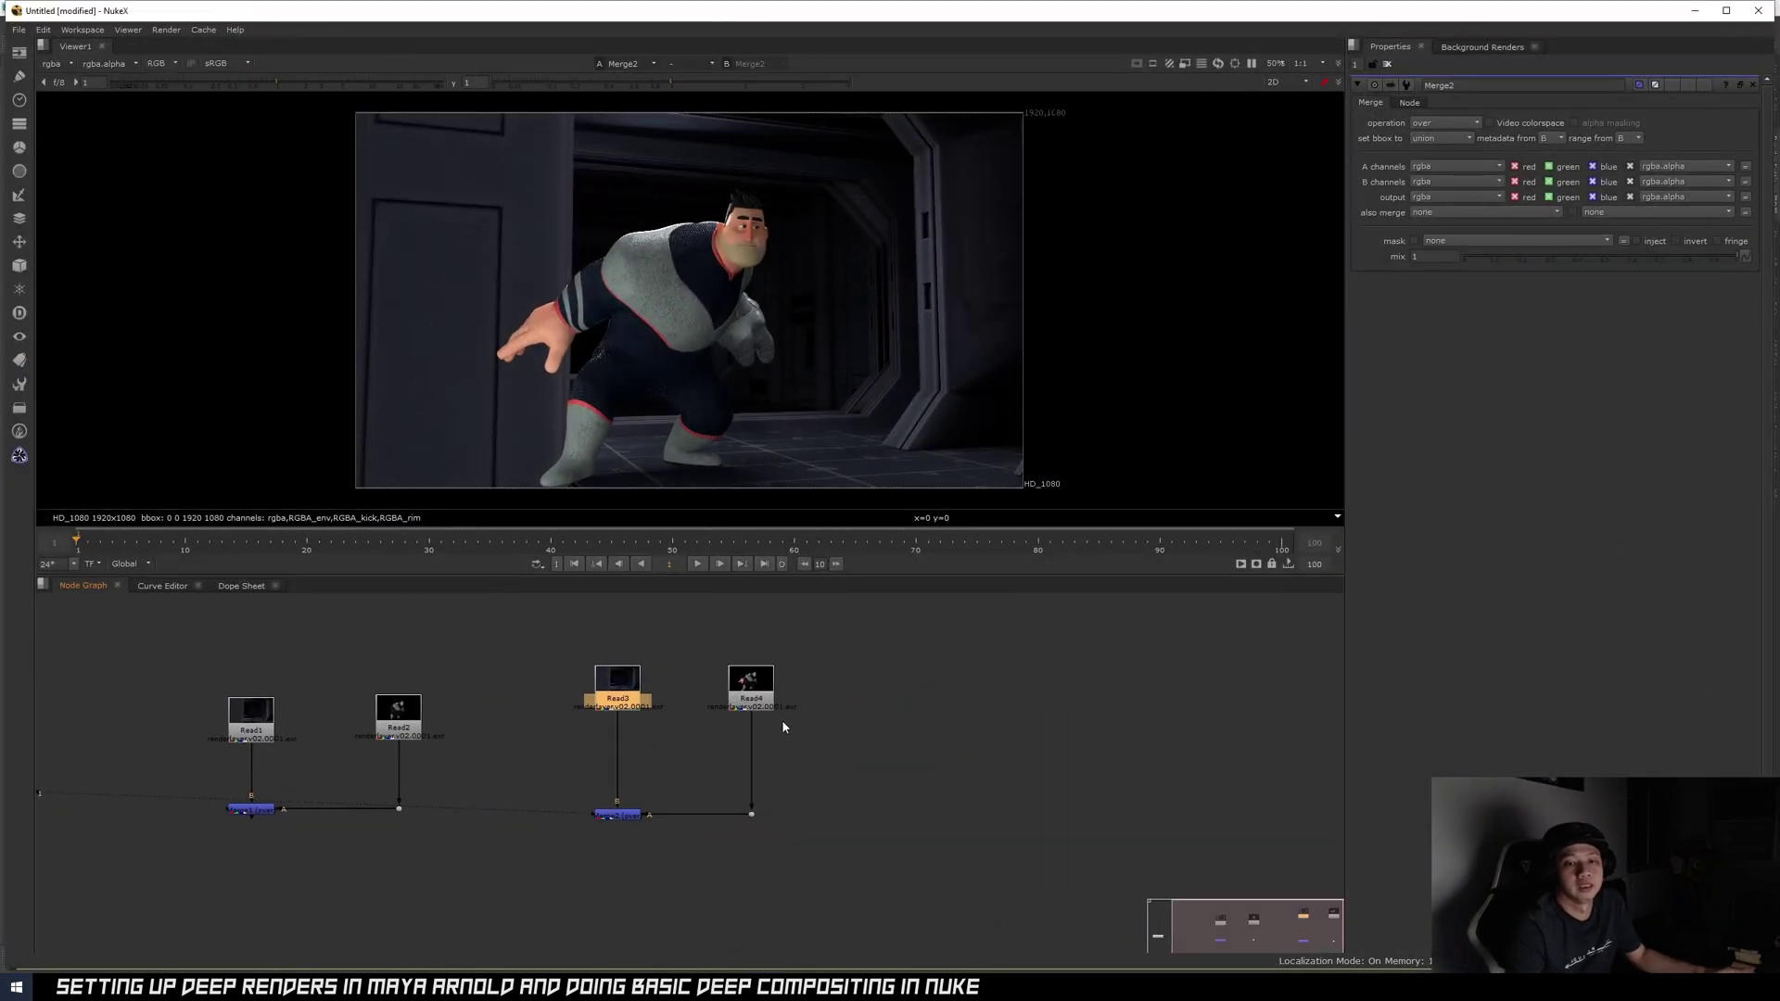
pyautogui.press('1')
pyautogui.moveTo(304, 669)
pyautogui.mouseDown()
pyautogui.moveTo(206, 825)
pyautogui.moveTo(293, 846)
pyautogui.moveTo(317, 806)
pyautogui.mouseUp()
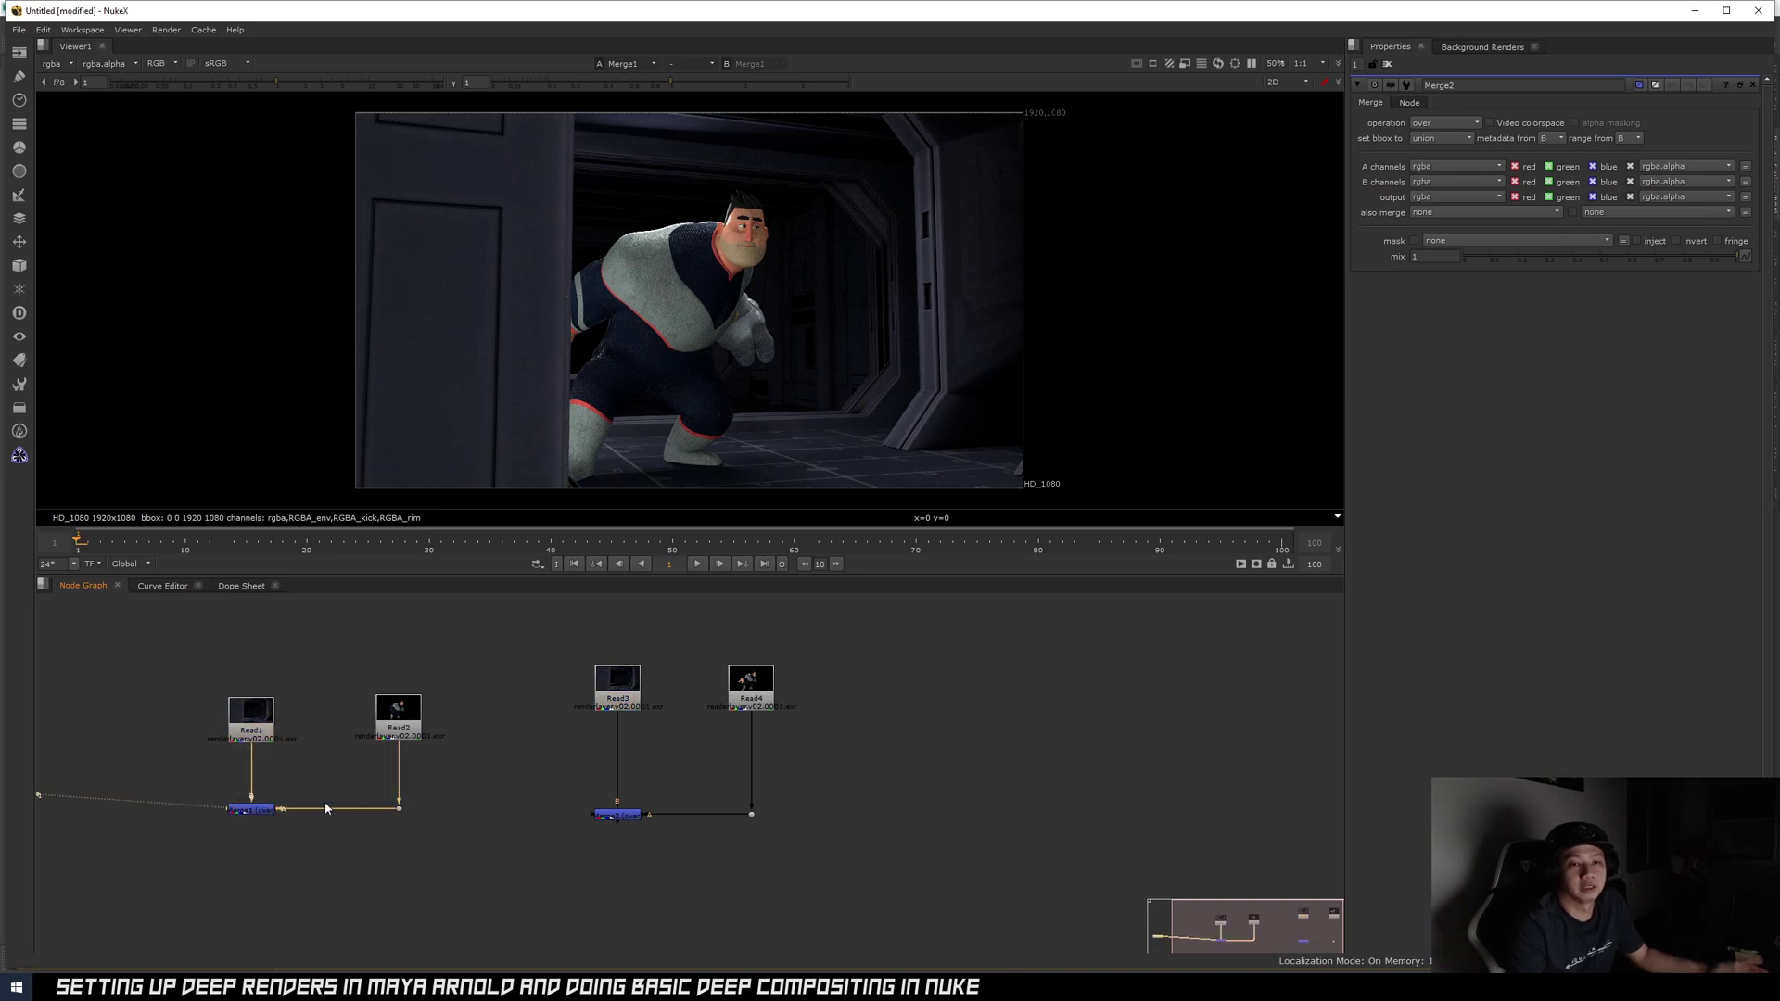
pyautogui.moveTo(545, 751); pyautogui.dragTo(487, 754, button='middle')
pyautogui.moveTo(465, 782); pyautogui.dragTo(587, 853)
pyautogui.press('1')
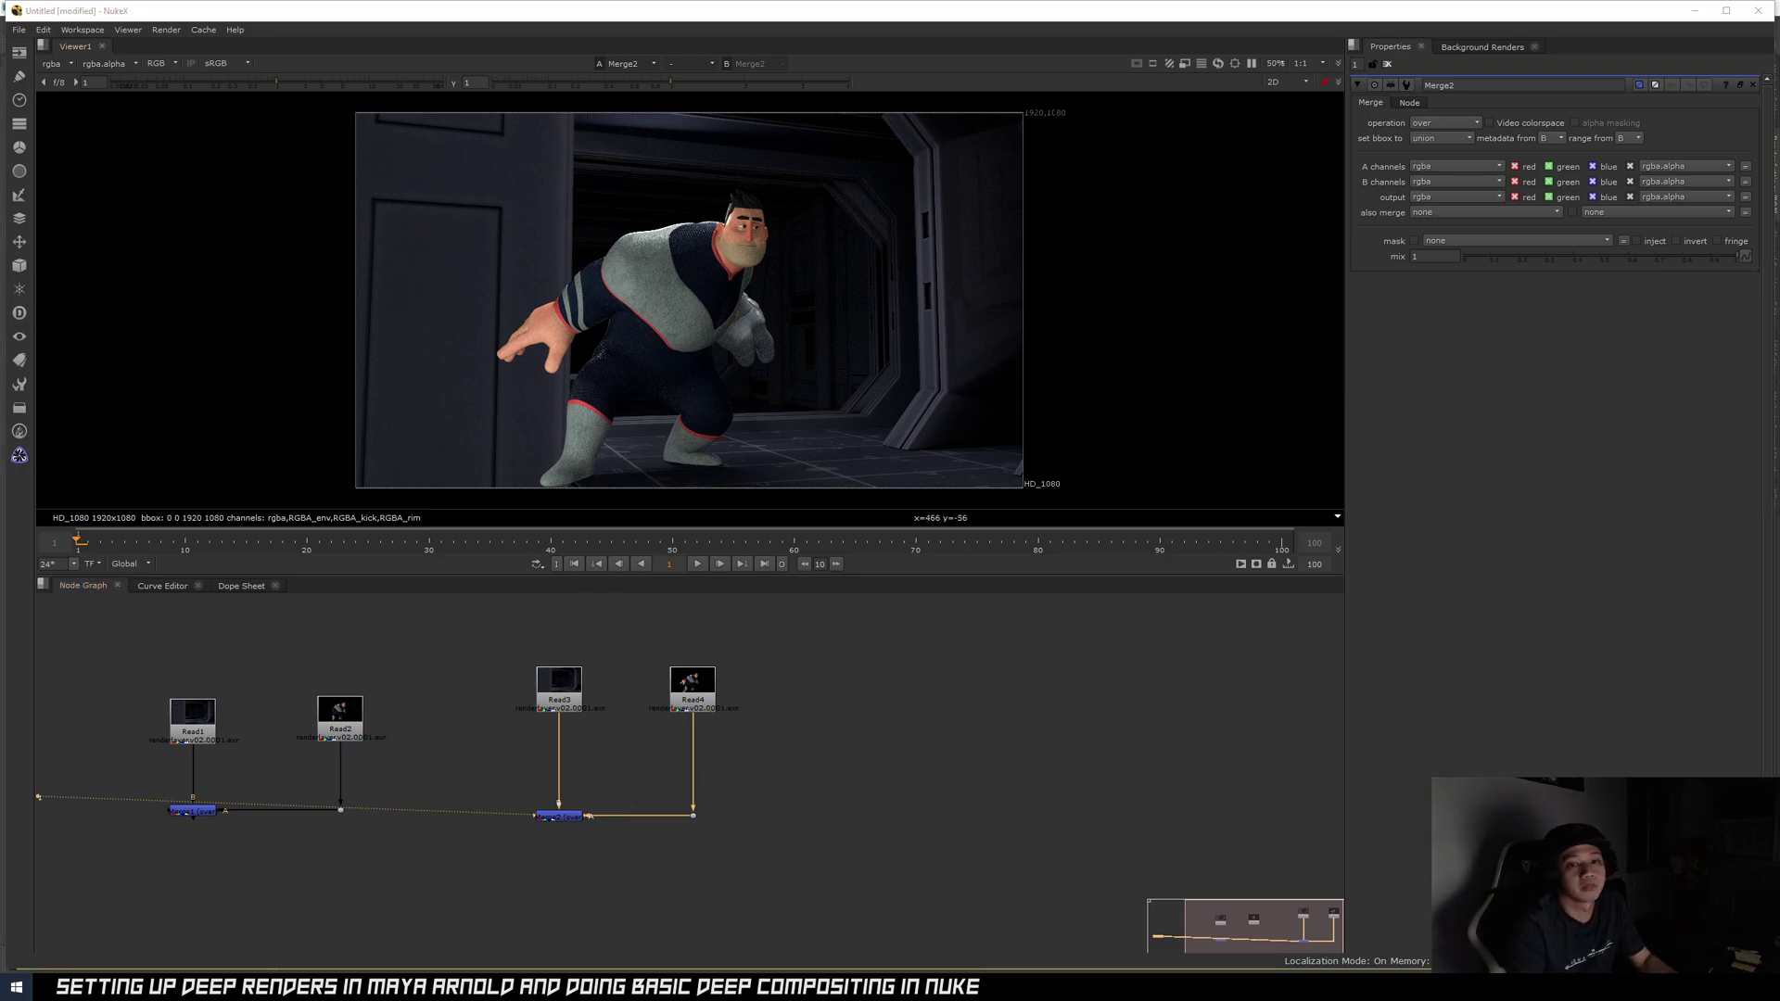
# - Load renderlayer.v02.0001 from the deep BOB folder into the node graph as a DeepRead node beside Read4
pyautogui.click(944, 707)
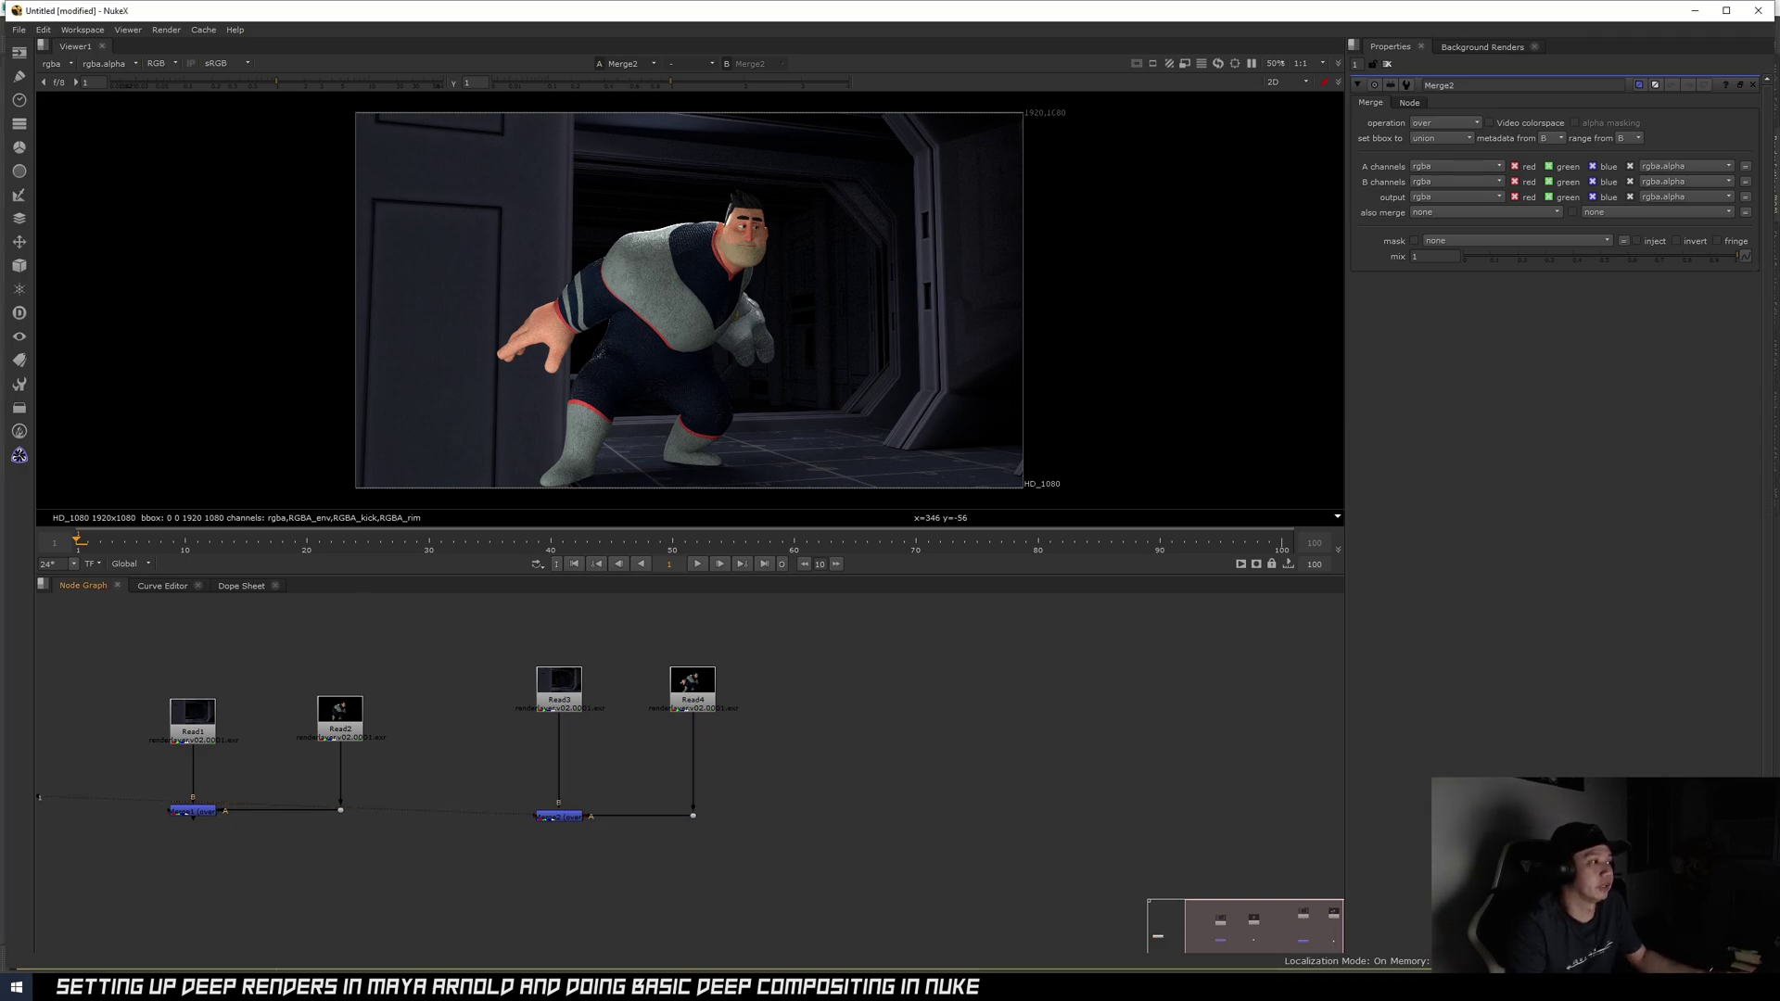
pyautogui.moveTo(0, 193); pyautogui.dragTo(636, 207)
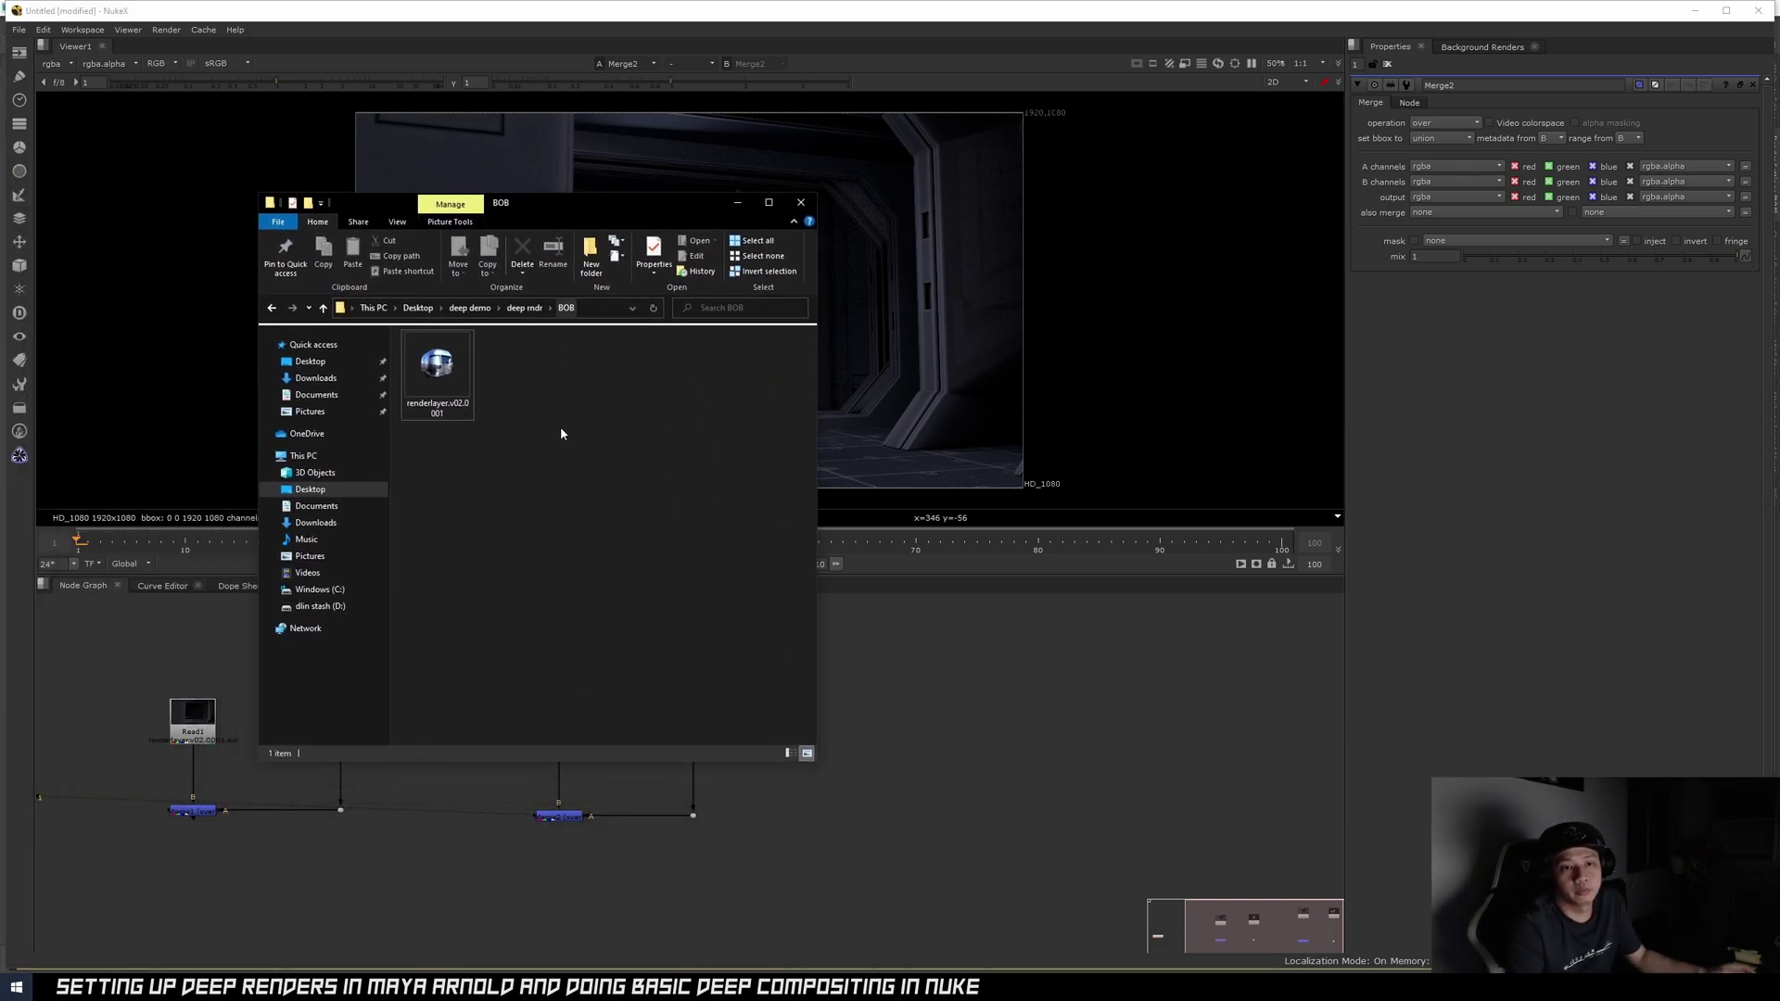
pyautogui.moveTo(437, 369); pyautogui.dragTo(973, 729)
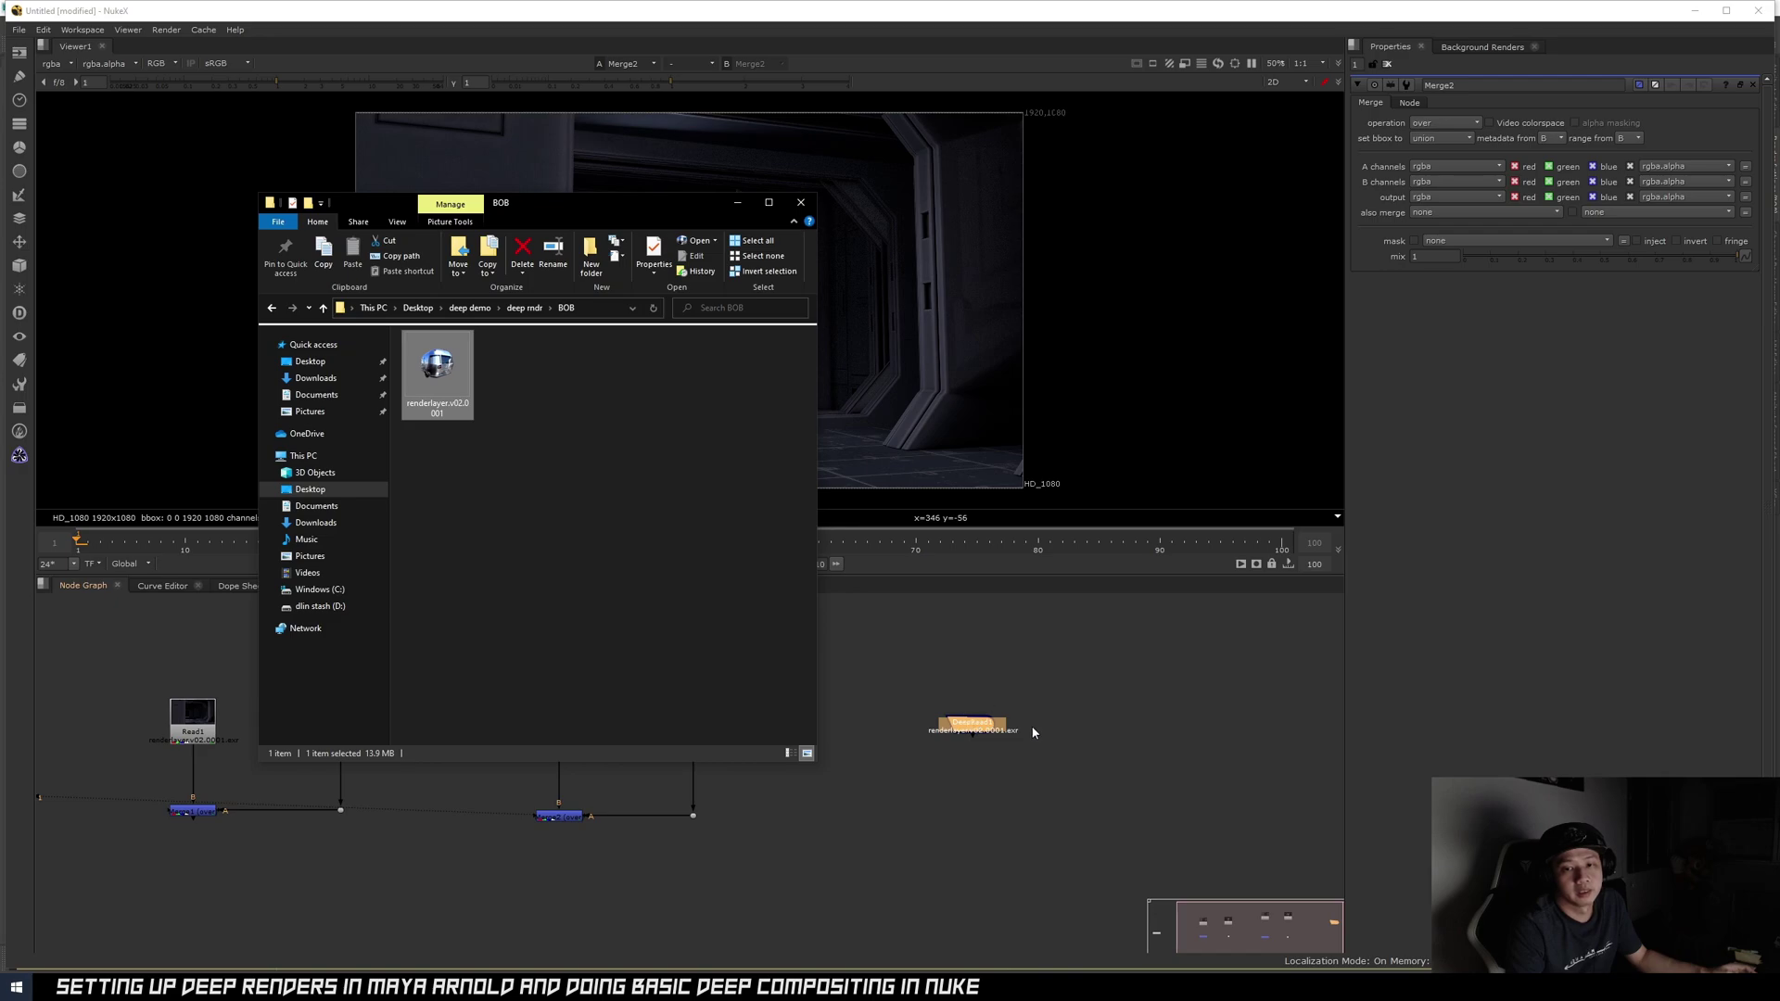
pyautogui.scroll(6, 1028, 724)
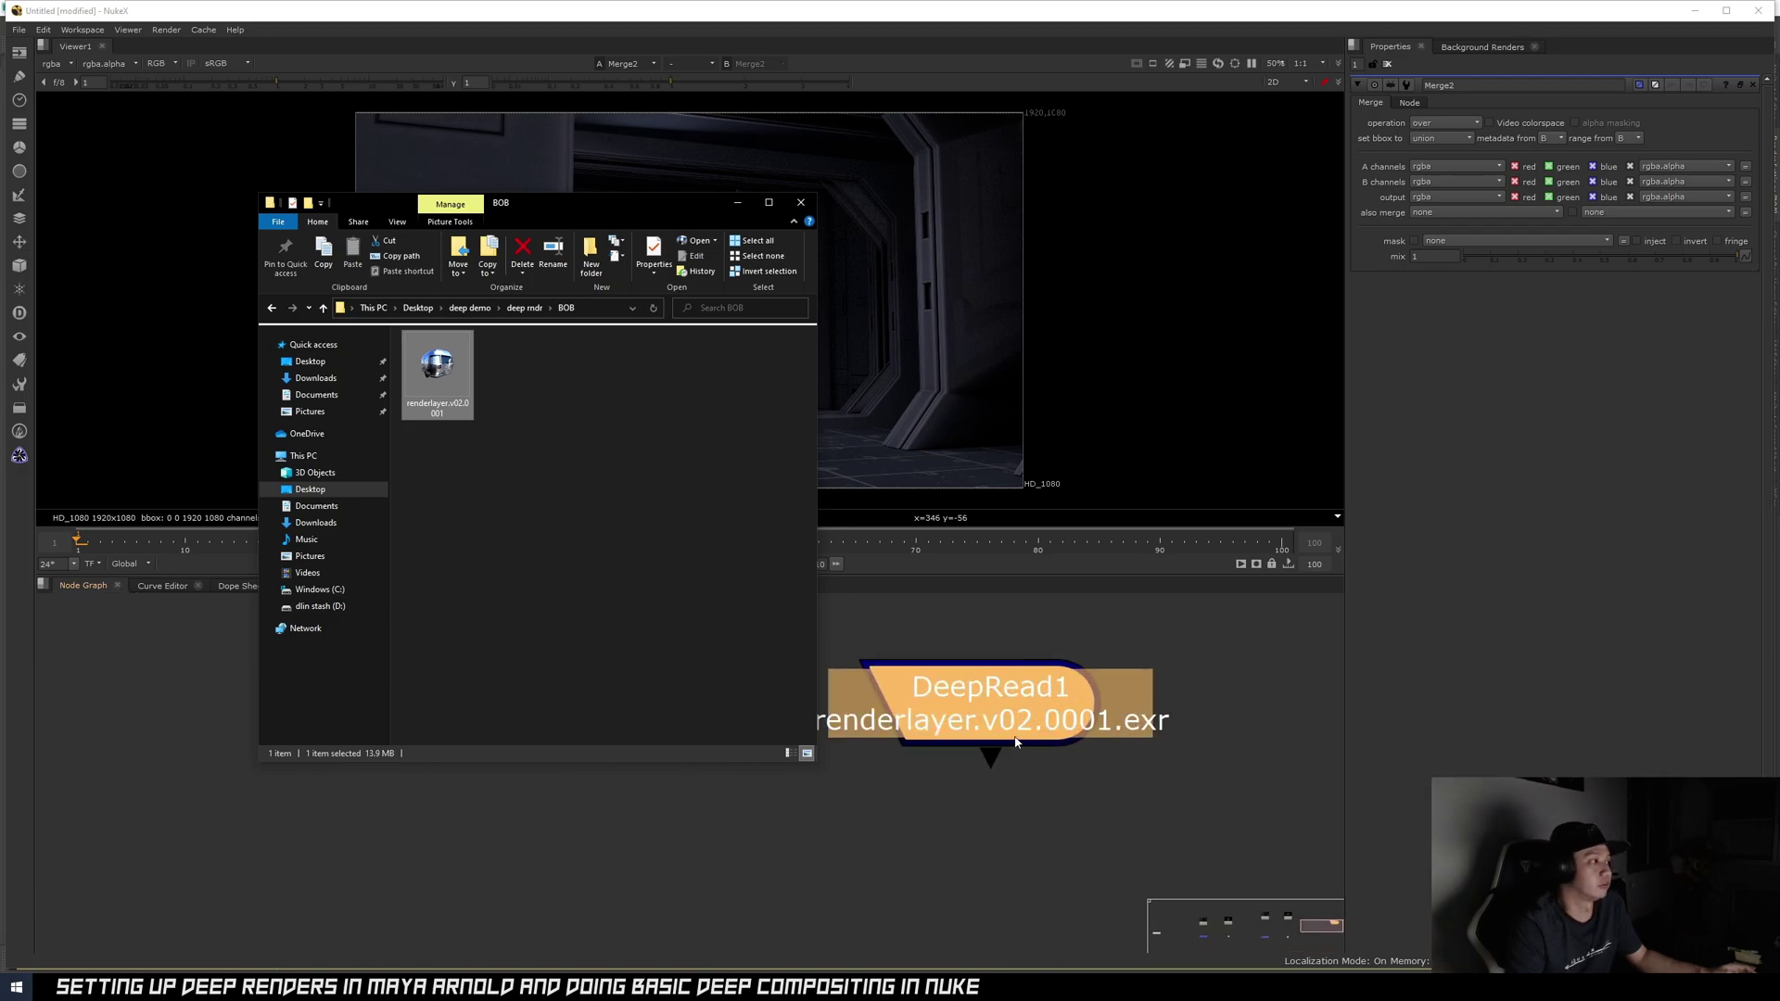
pyautogui.scroll(-3, 1001, 734)
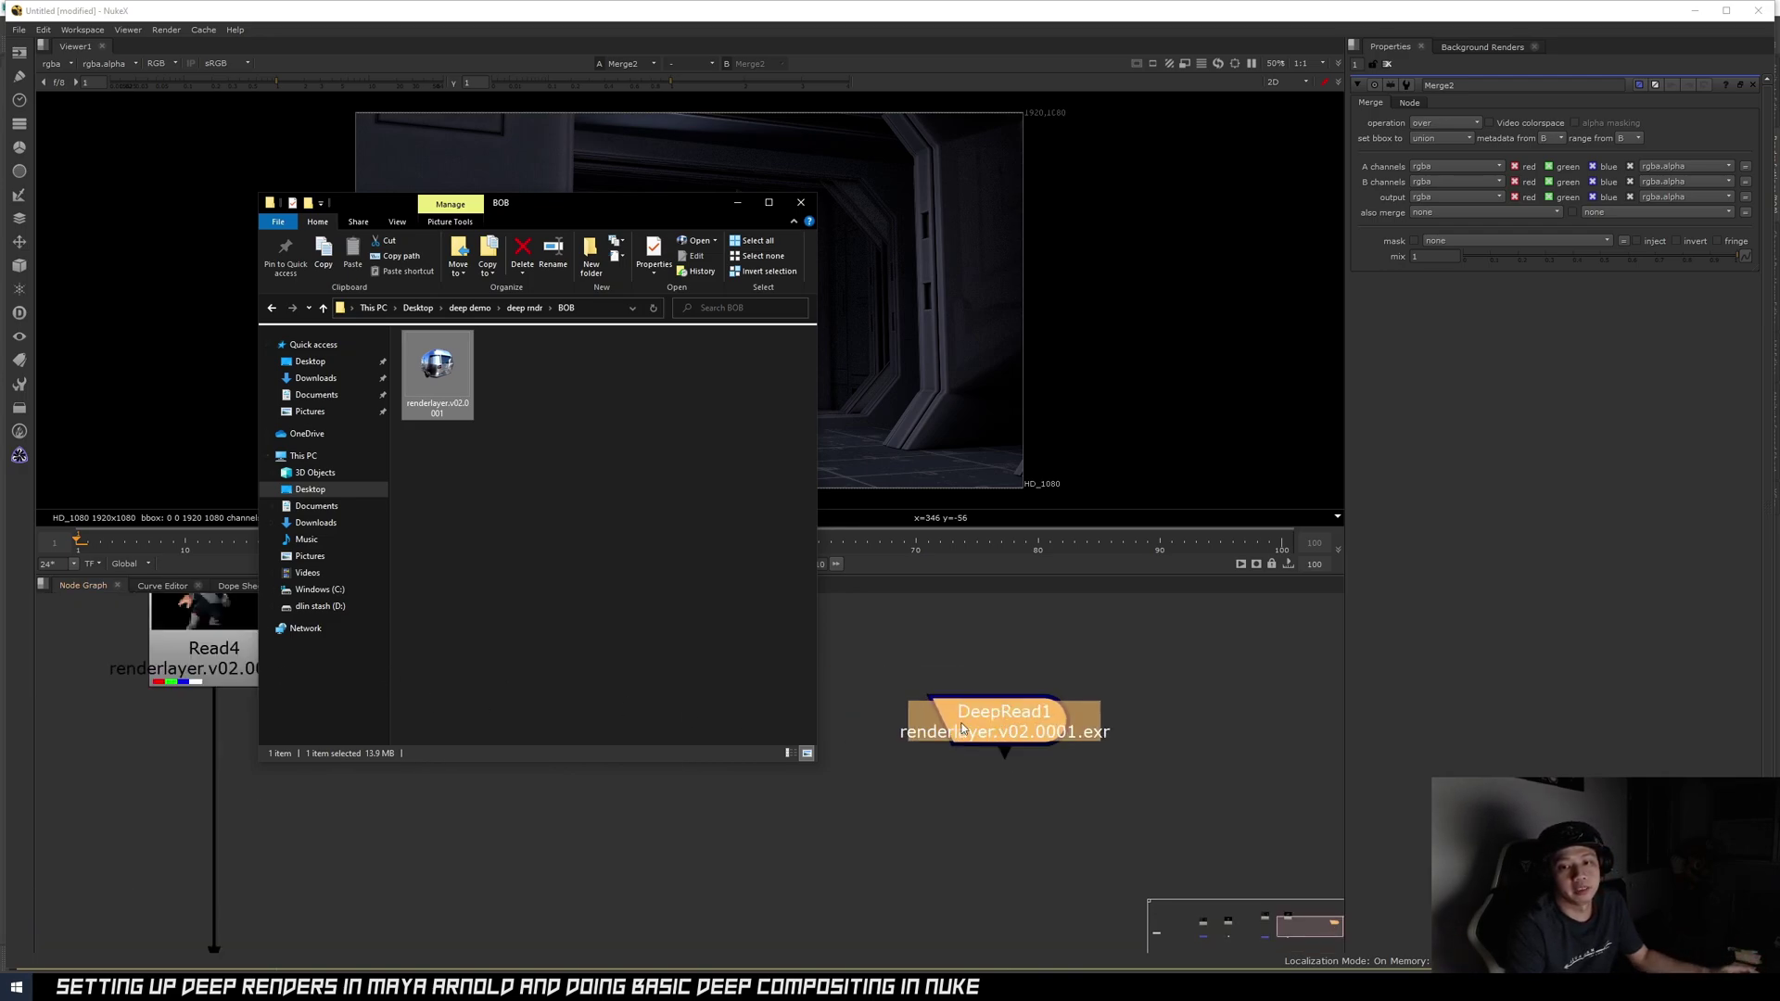
pyautogui.moveTo(1044, 752); pyautogui.dragTo(1078, 740, button='middle')
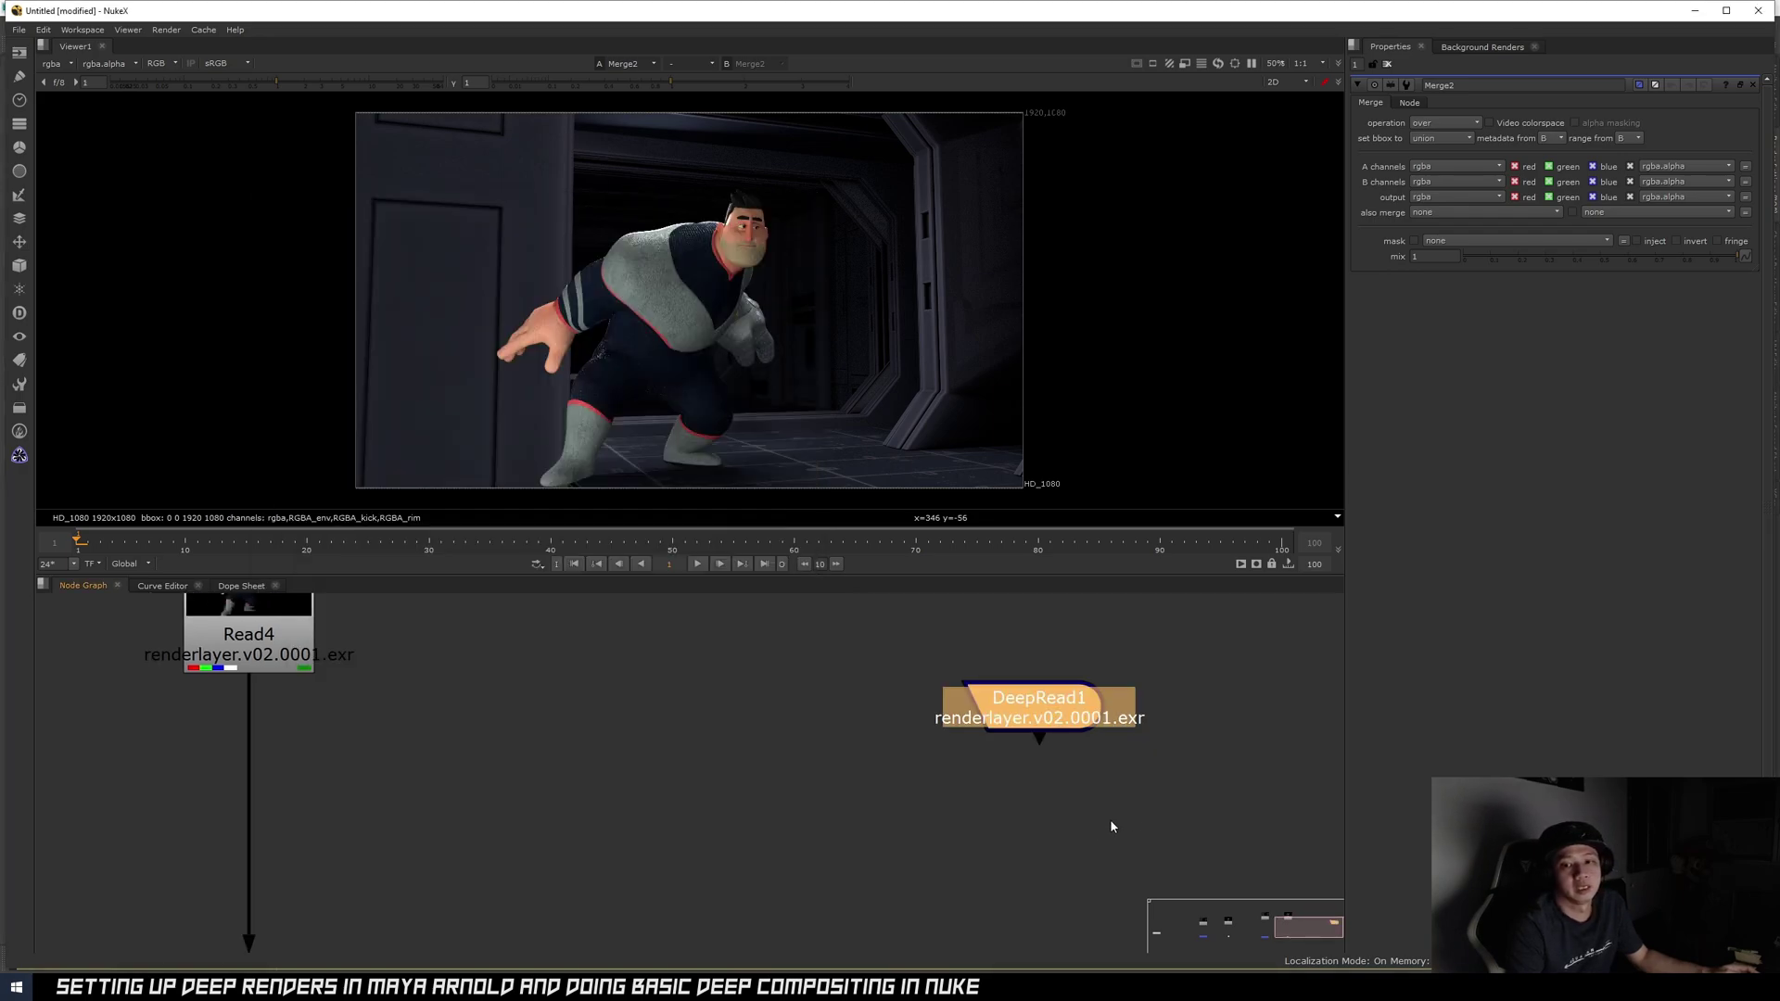
pyautogui.moveTo(1058, 708); pyautogui.dragTo(645, 677)
pyautogui.click(999, 721)
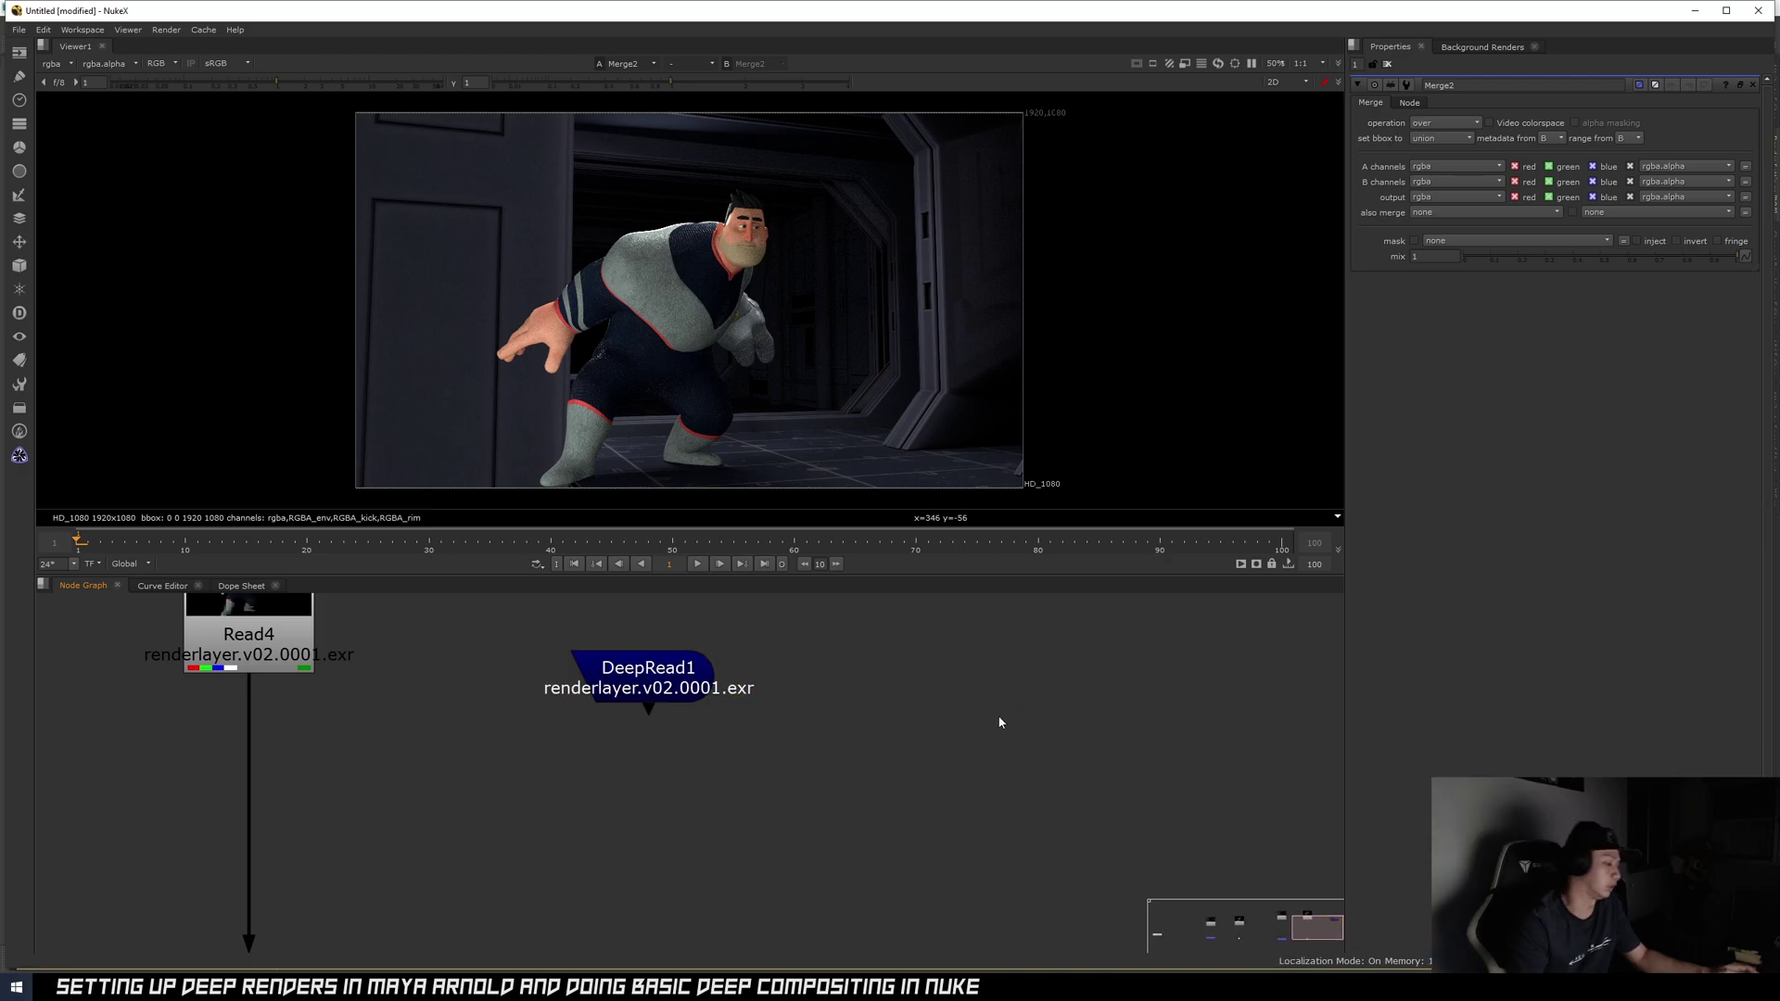
# - Add another DeepRead node and load the character render into it from the copied deep mdr\BOB folder path
pyautogui.press('Tab')
pyautogui.write('deepread')
pyautogui.press('Return')
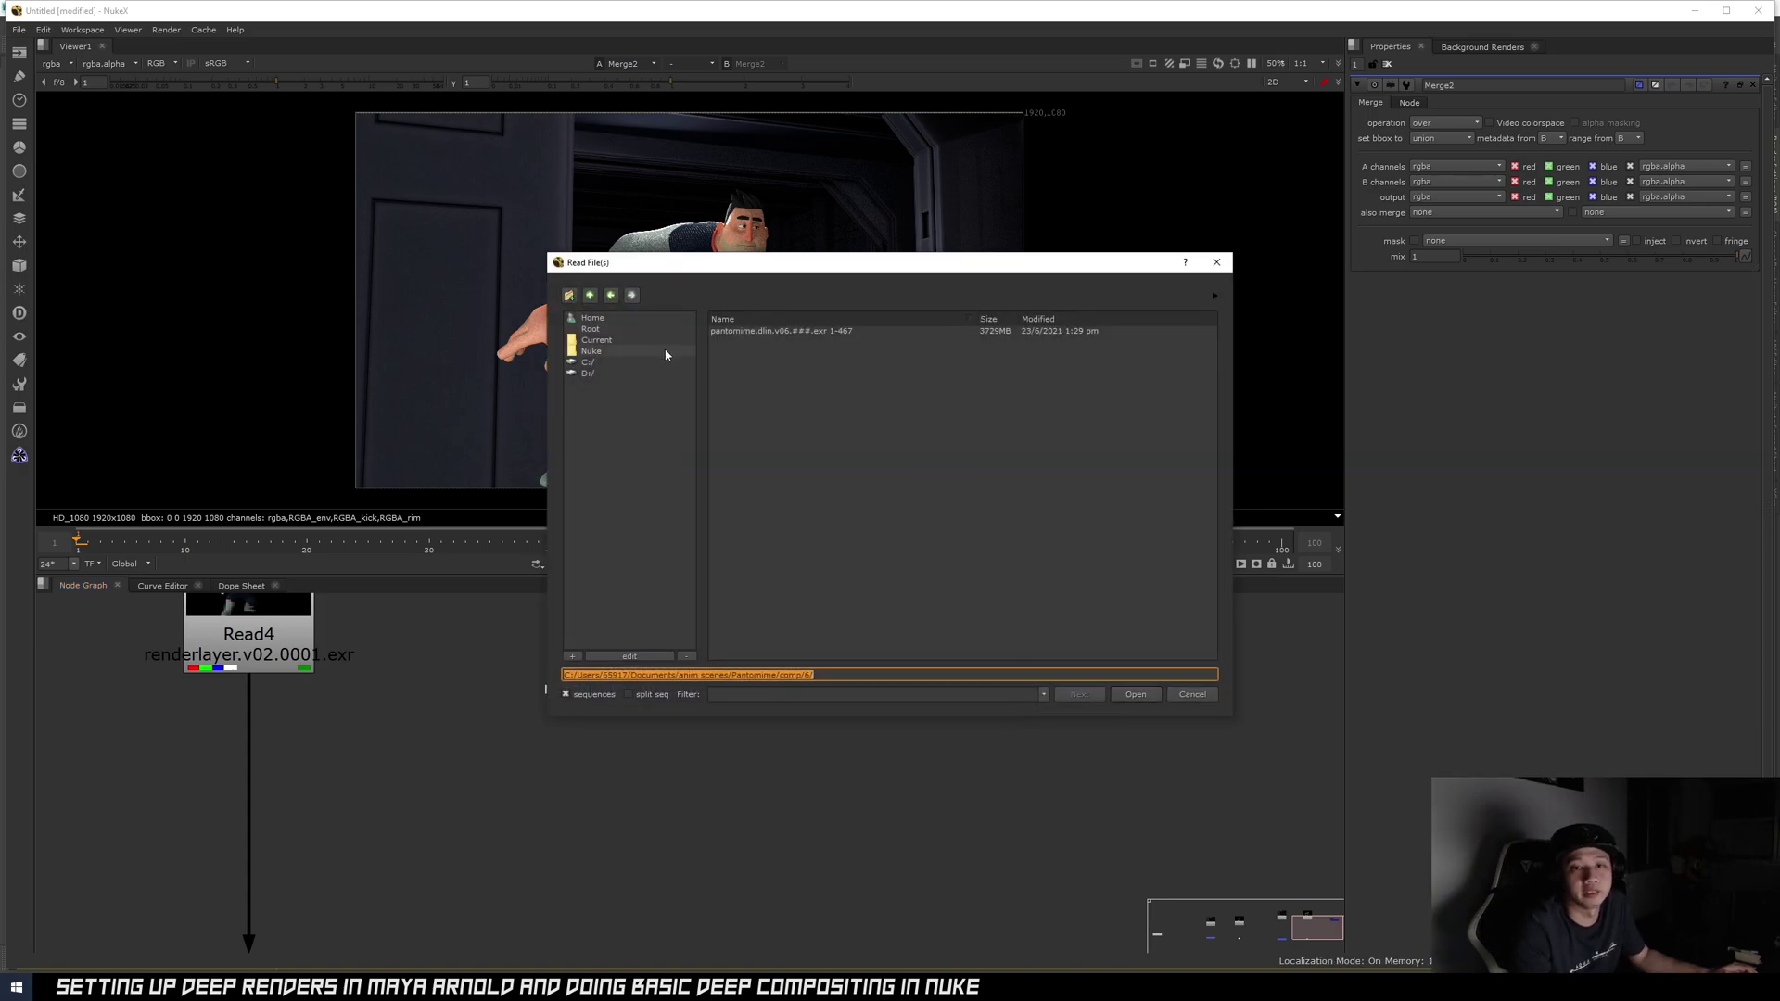
pyautogui.click(563, 982)
pyautogui.click(605, 308)
pyautogui.hotkey('ctrl', 'c')
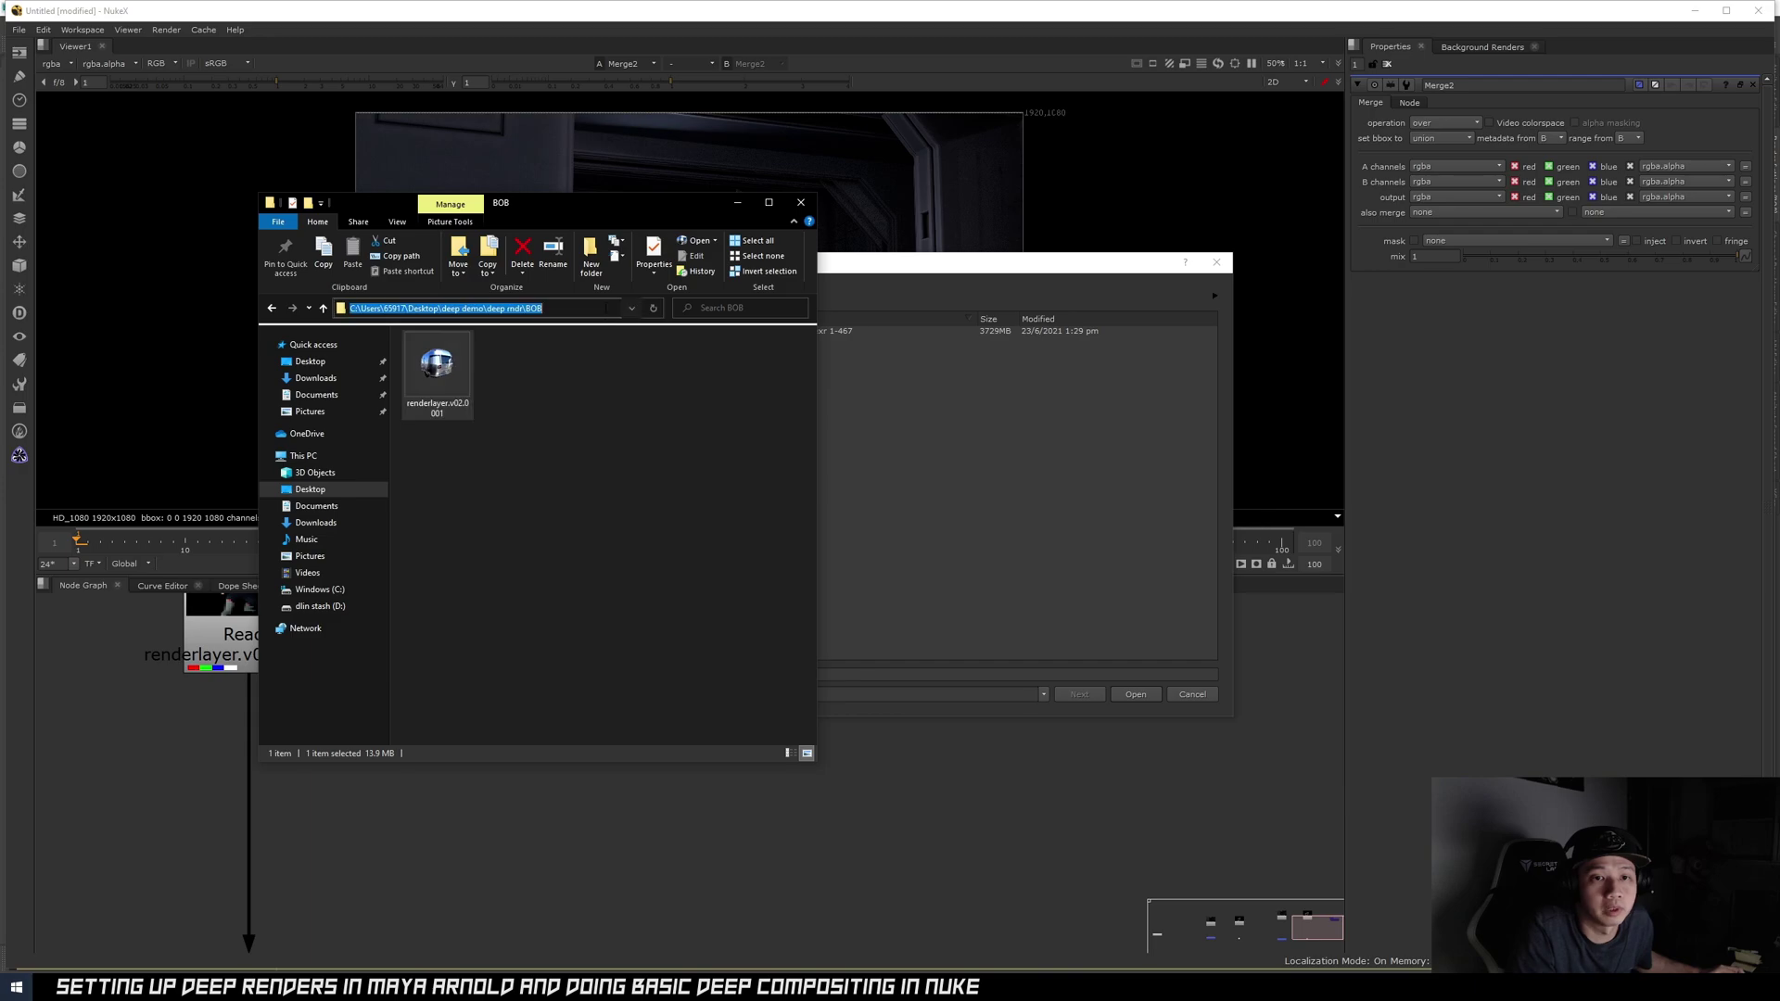
pyautogui.tripleClick(928, 674)
pyautogui.hotkey('ctrl', 'v')
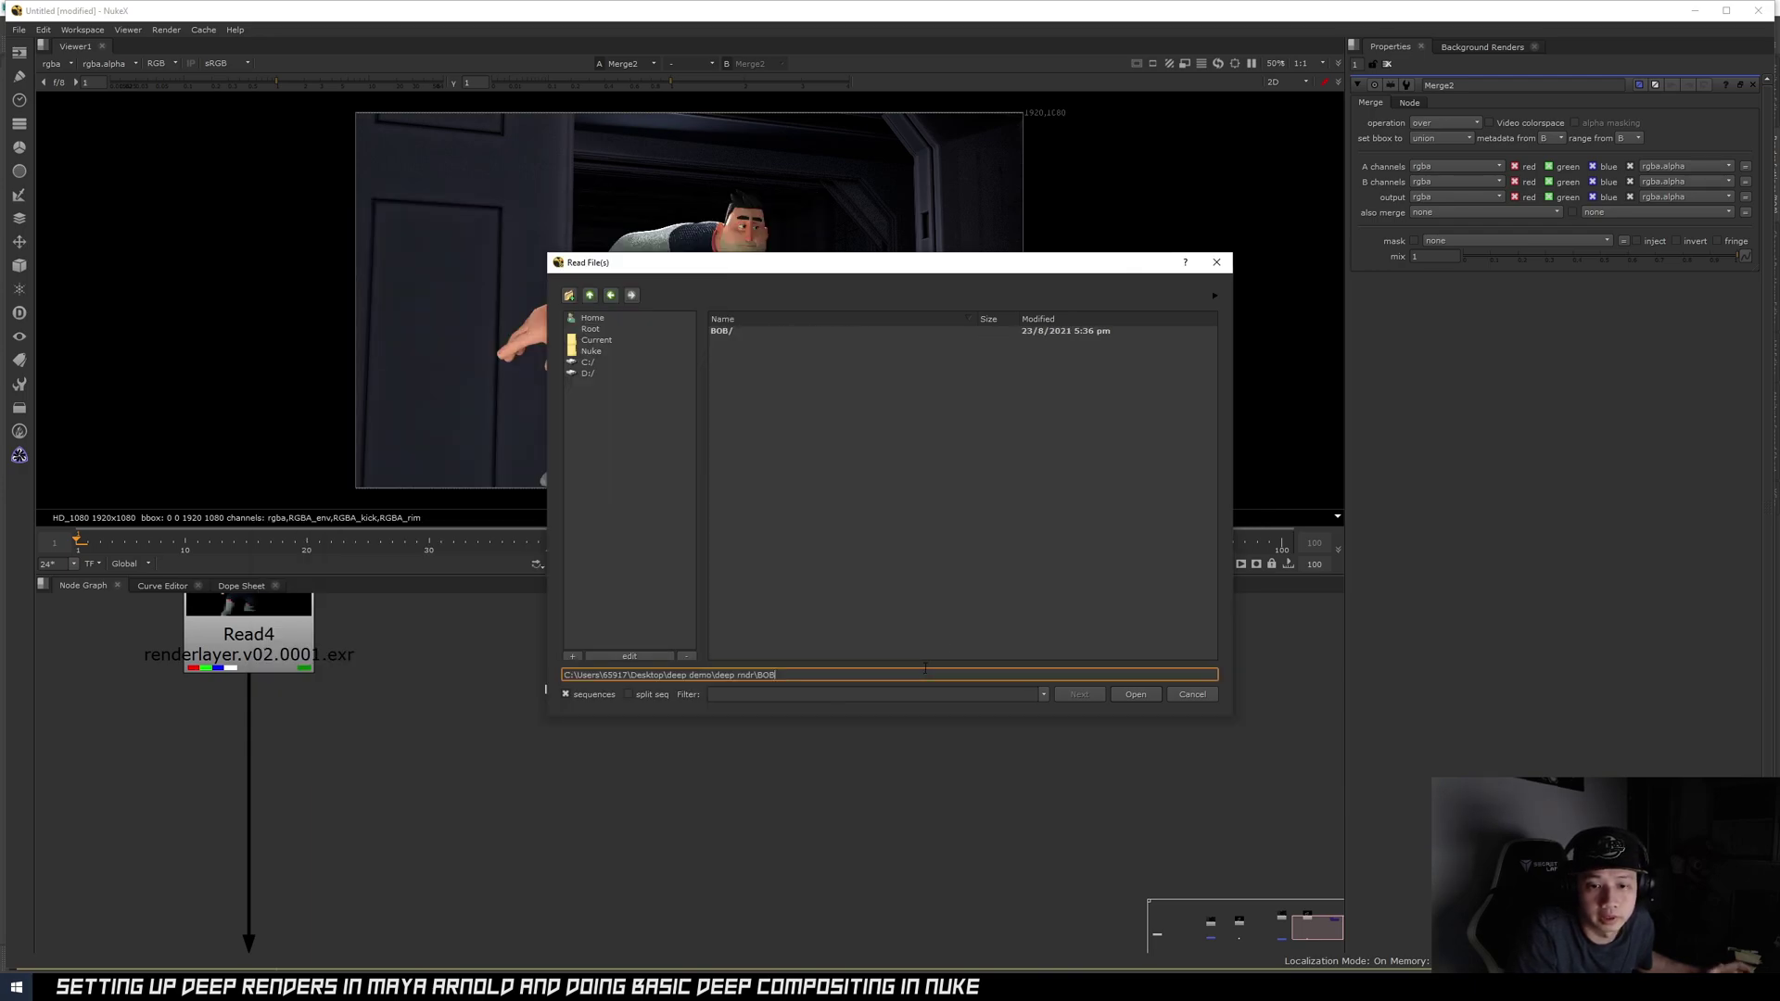
pyautogui.doubleClick(744, 331)
pyautogui.doubleClick(747, 332)
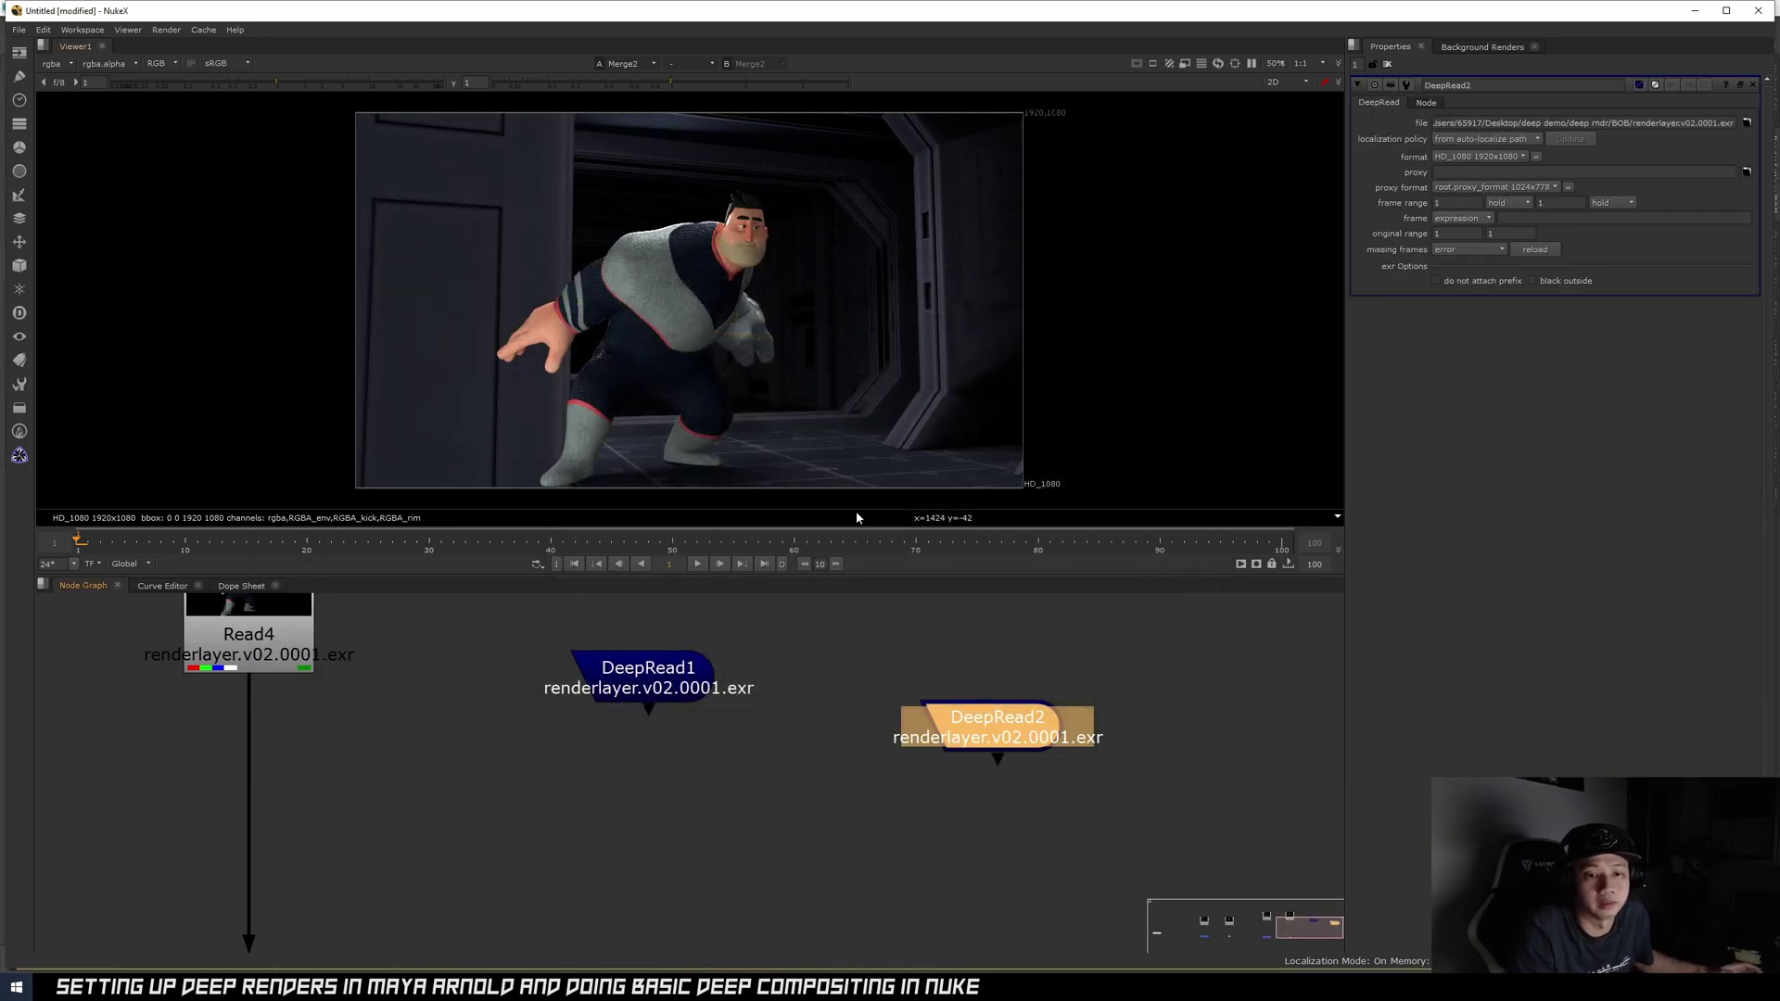
# - Delete the duplicate DeepRead node holding the character render
pyautogui.click(1038, 737)
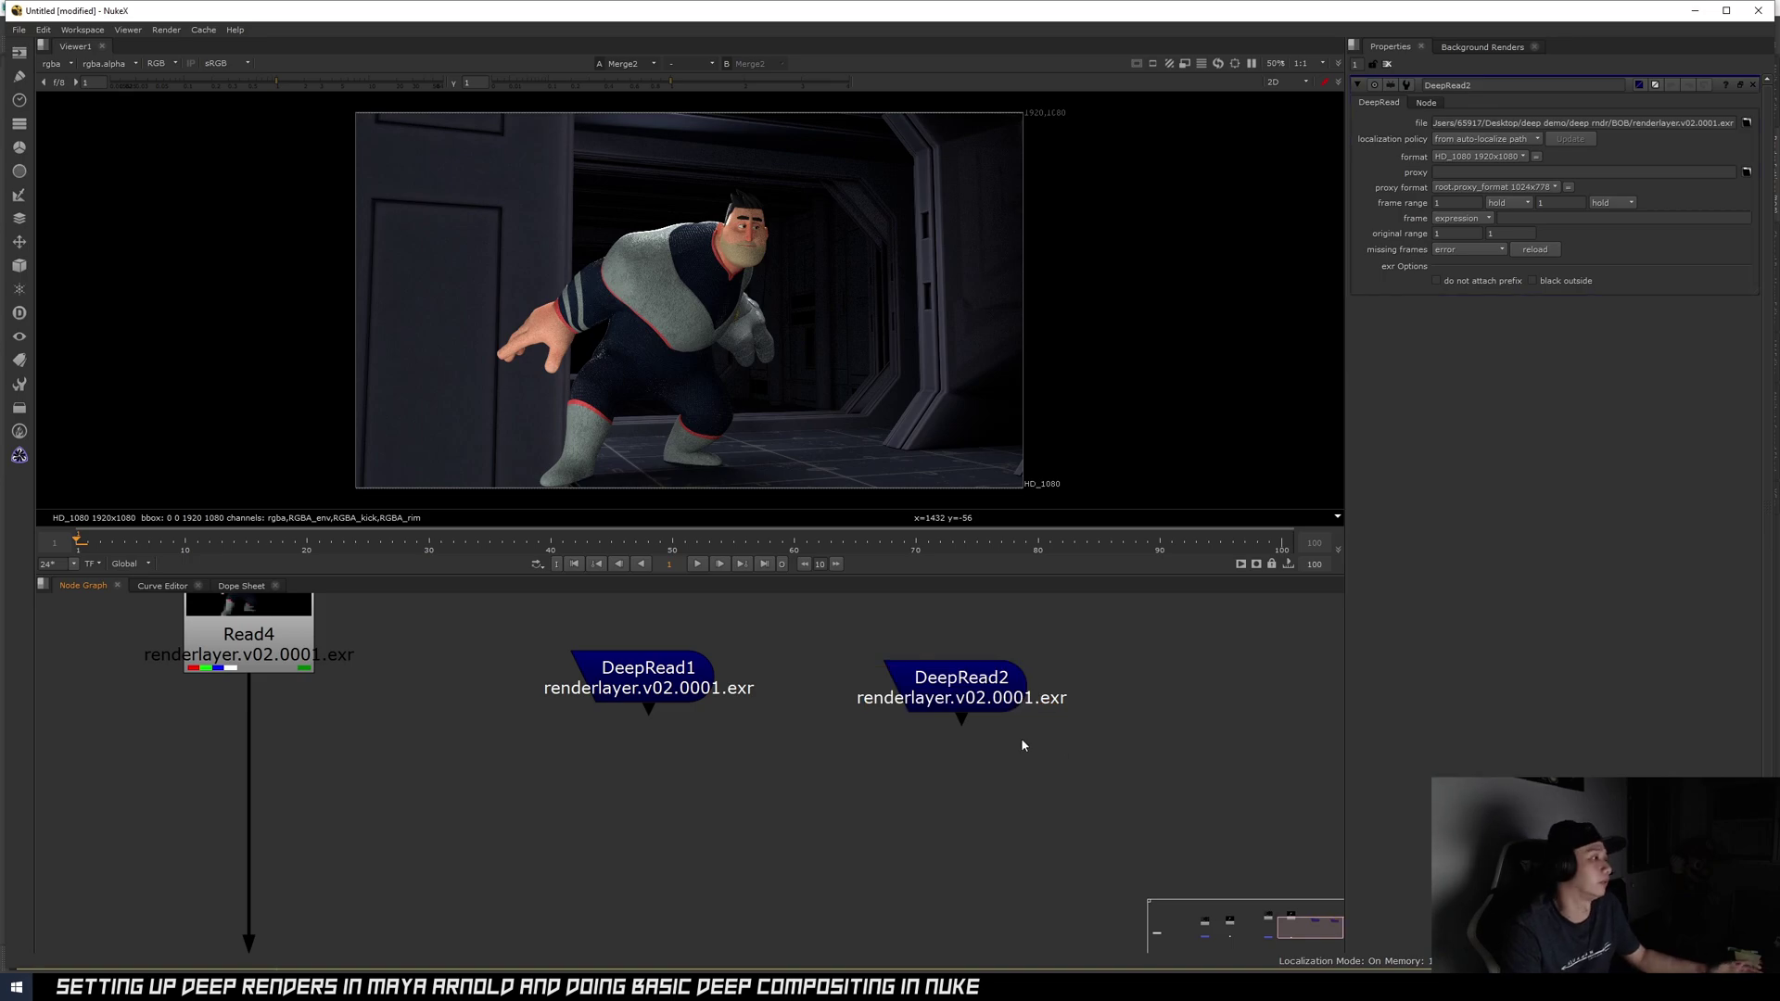
pyautogui.click(959, 709)
pyautogui.press('Delete')
# - Load the set's deep render from the SET folder as a second DeepRead node beside DeepRead1
pyautogui.click(349, 970)
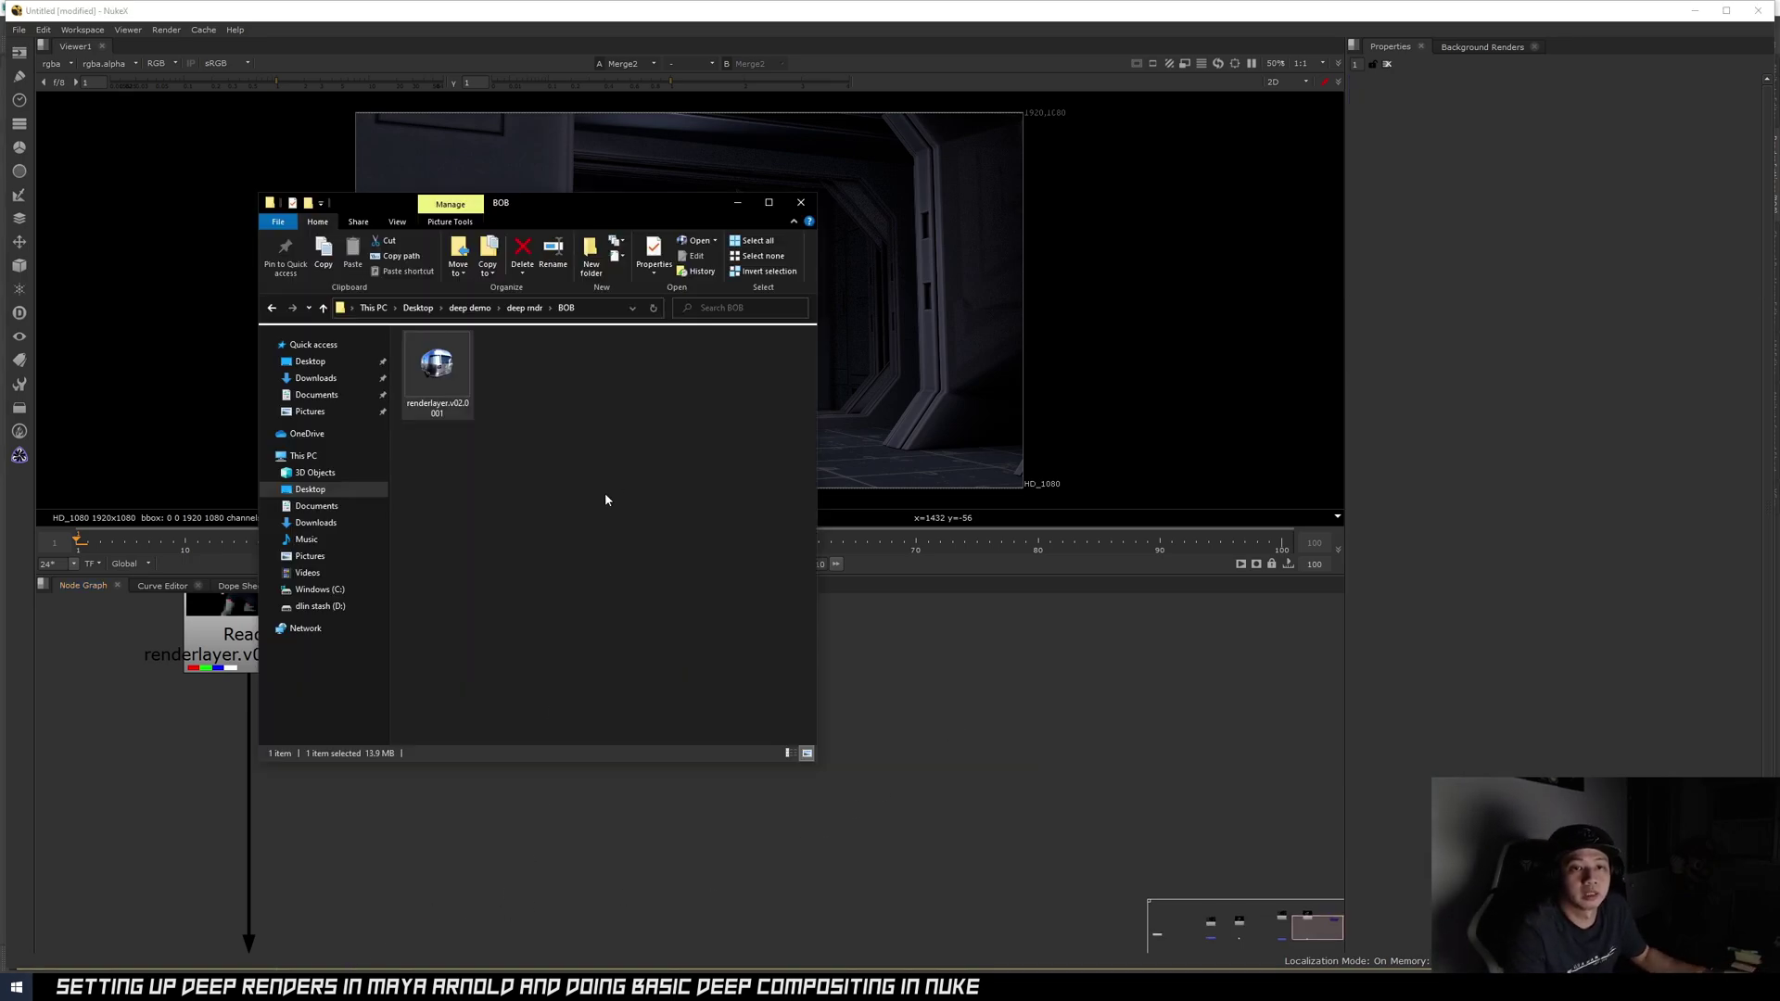
pyautogui.hotkey('alt', 'Up')
pyautogui.doubleClick(450, 364)
pyautogui.moveTo(457, 364); pyautogui.dragTo(975, 659)
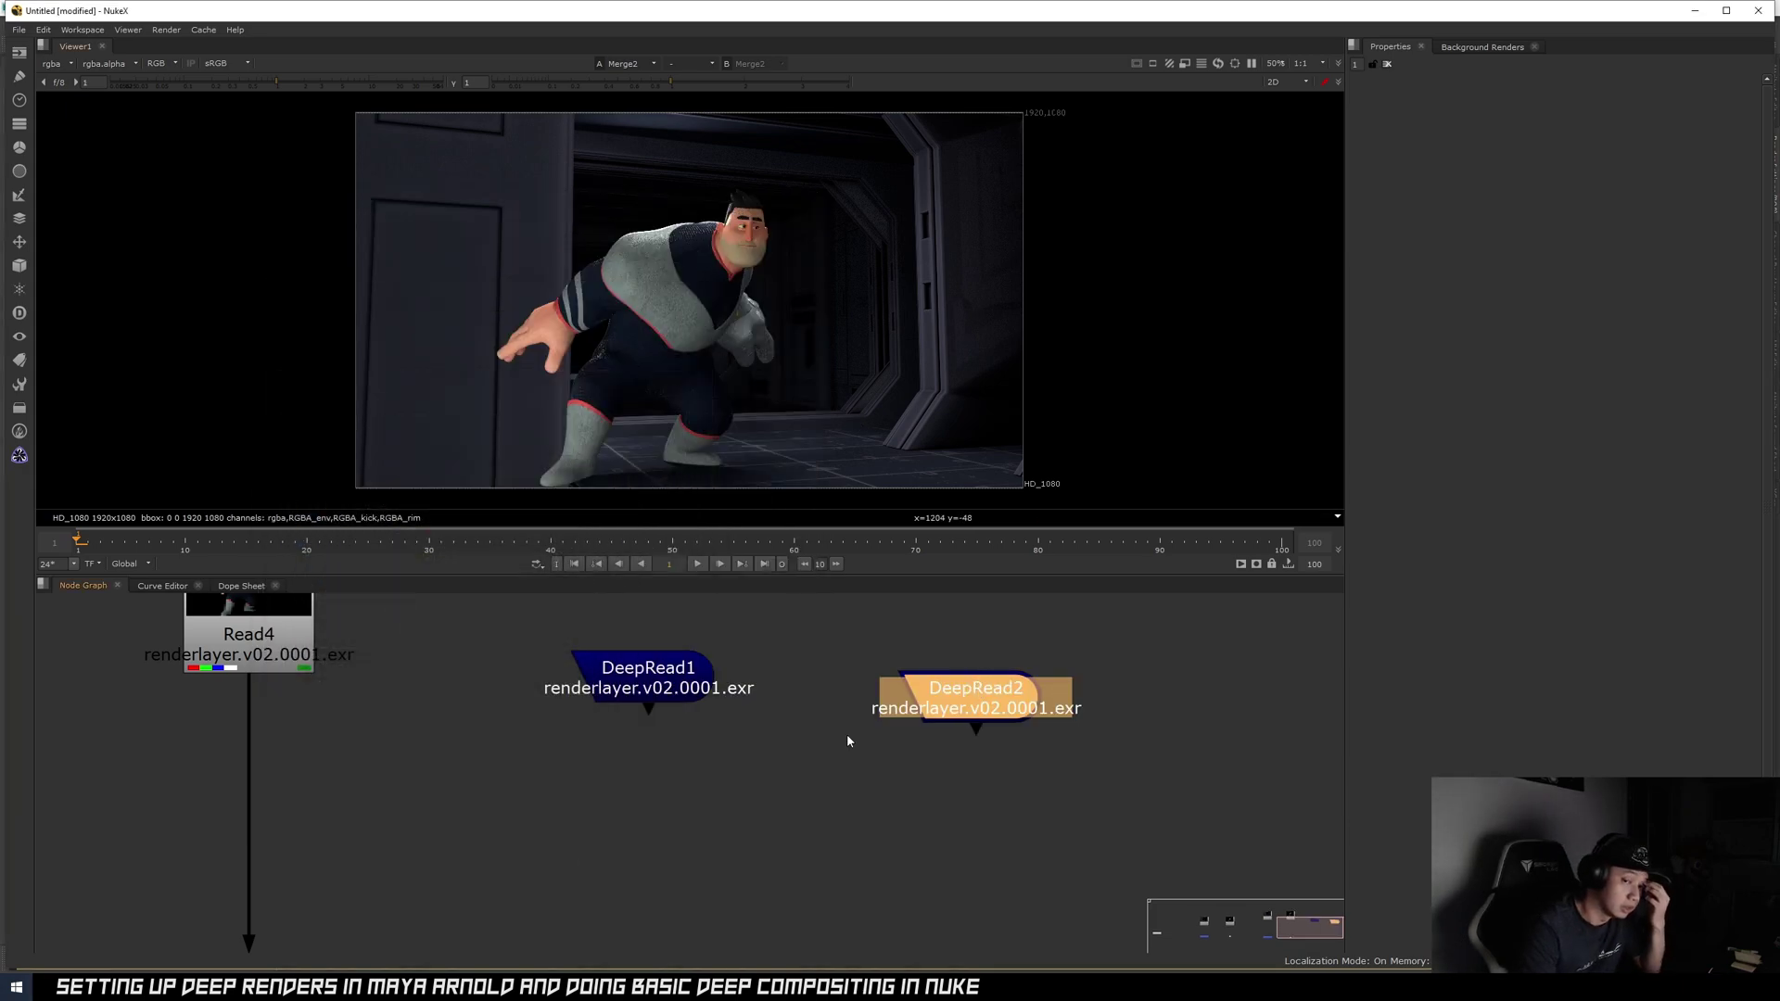
pyautogui.scroll(-4, 949, 739)
pyautogui.scroll(4, 949, 739)
pyautogui.moveTo(973, 698); pyautogui.dragTo(1017, 680)
# - Spread the node layout apart, placing DeepRead2 beside the set's Read3 and DeepRead1 beside the character's Read4
pyautogui.scroll(-1, 769, 737)
pyautogui.scroll(-2, 767, 732)
pyautogui.moveTo(782, 755); pyautogui.dragTo(843, 782, button='middle')
pyautogui.moveTo(737, 730); pyautogui.dragTo(731, 709)
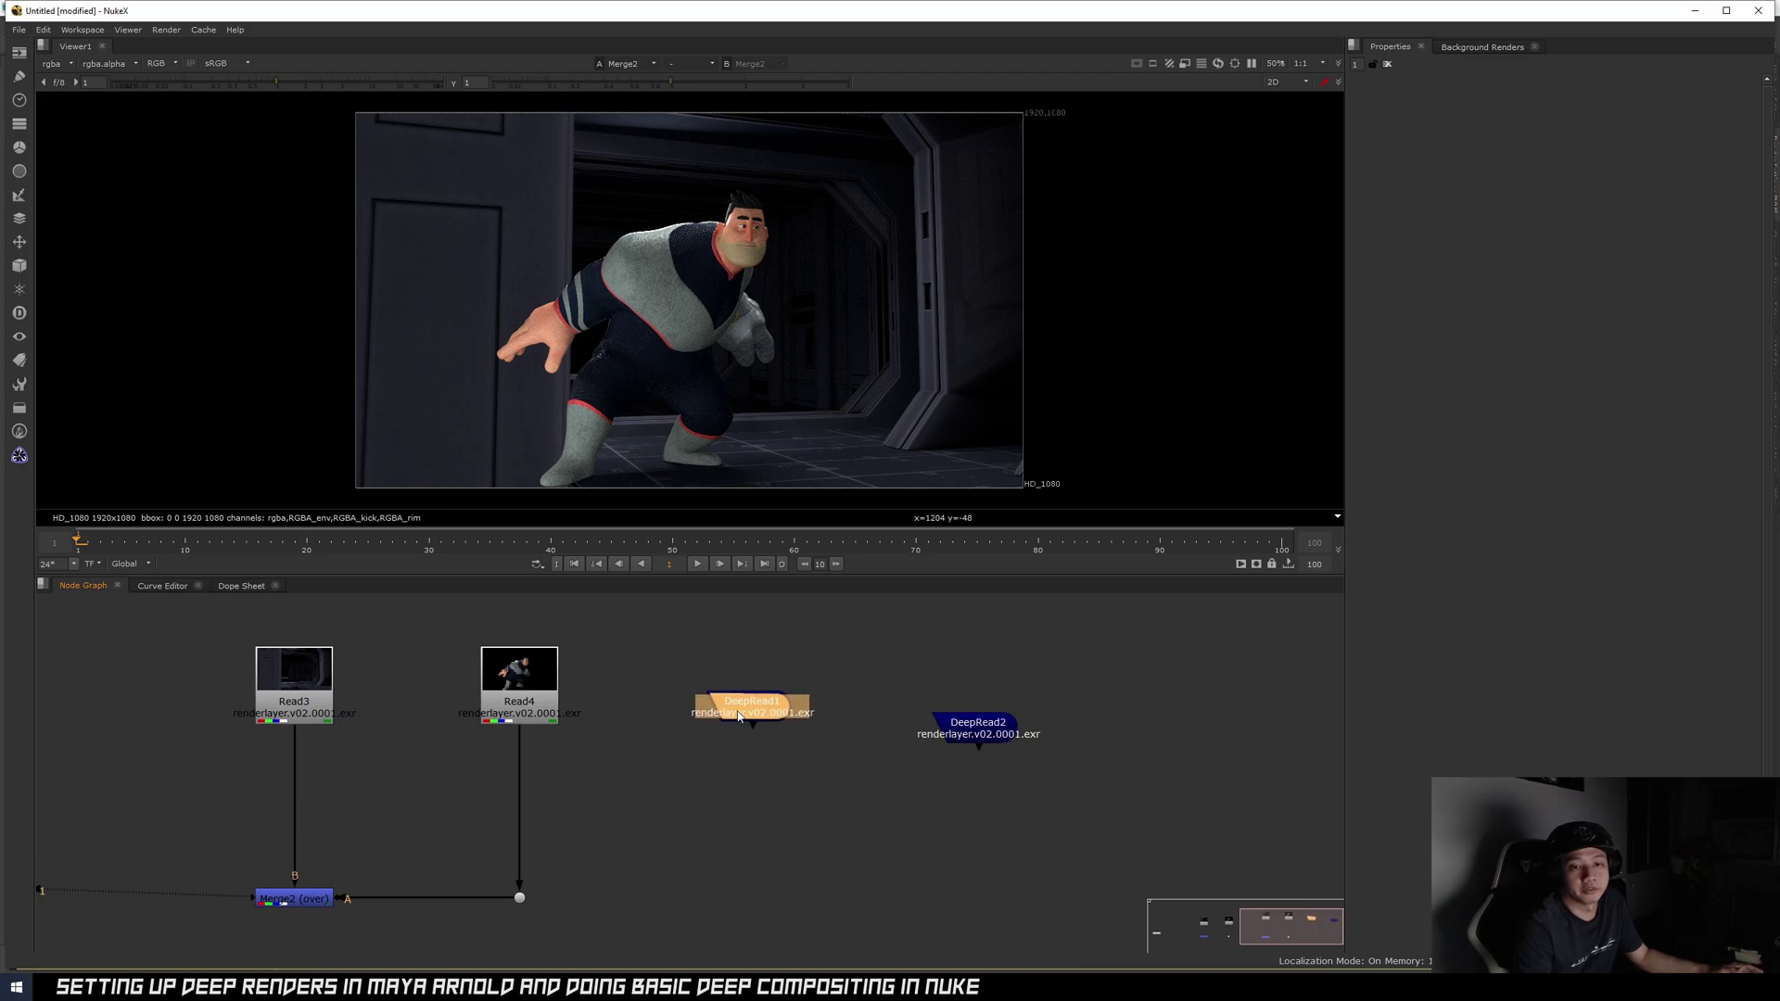
pyautogui.scroll(1, 981, 749)
pyautogui.scroll(1, 983, 756)
pyautogui.scroll(-3, 758, 744)
pyautogui.moveTo(664, 719); pyautogui.dragTo(584, 696)
pyautogui.moveTo(610, 710); pyautogui.dragTo(858, 741, button='middle')
pyautogui.moveTo(1136, 759); pyautogui.dragTo(545, 715)
pyautogui.moveTo(591, 638); pyautogui.dragTo(890, 774)
pyautogui.moveTo(673, 730)
pyautogui.mouseDown()
pyautogui.moveTo(998, 742)
pyautogui.moveTo(672, 728)
pyautogui.mouseUp()
pyautogui.keyDown('shift'); pyautogui.moveTo(658, 893); pyautogui.dragTo(728, 948); pyautogui.keyUp('shift')
pyautogui.moveTo(685, 728); pyautogui.dragTo(1140, 728)
pyautogui.moveTo(547, 714); pyautogui.dragTo(667, 693)
# - Add a DeepRecolor node in the empty area below DeepRead2
pyautogui.click(699, 838)
pyautogui.press('Tab')
pyautogui.write('Deeprecol')
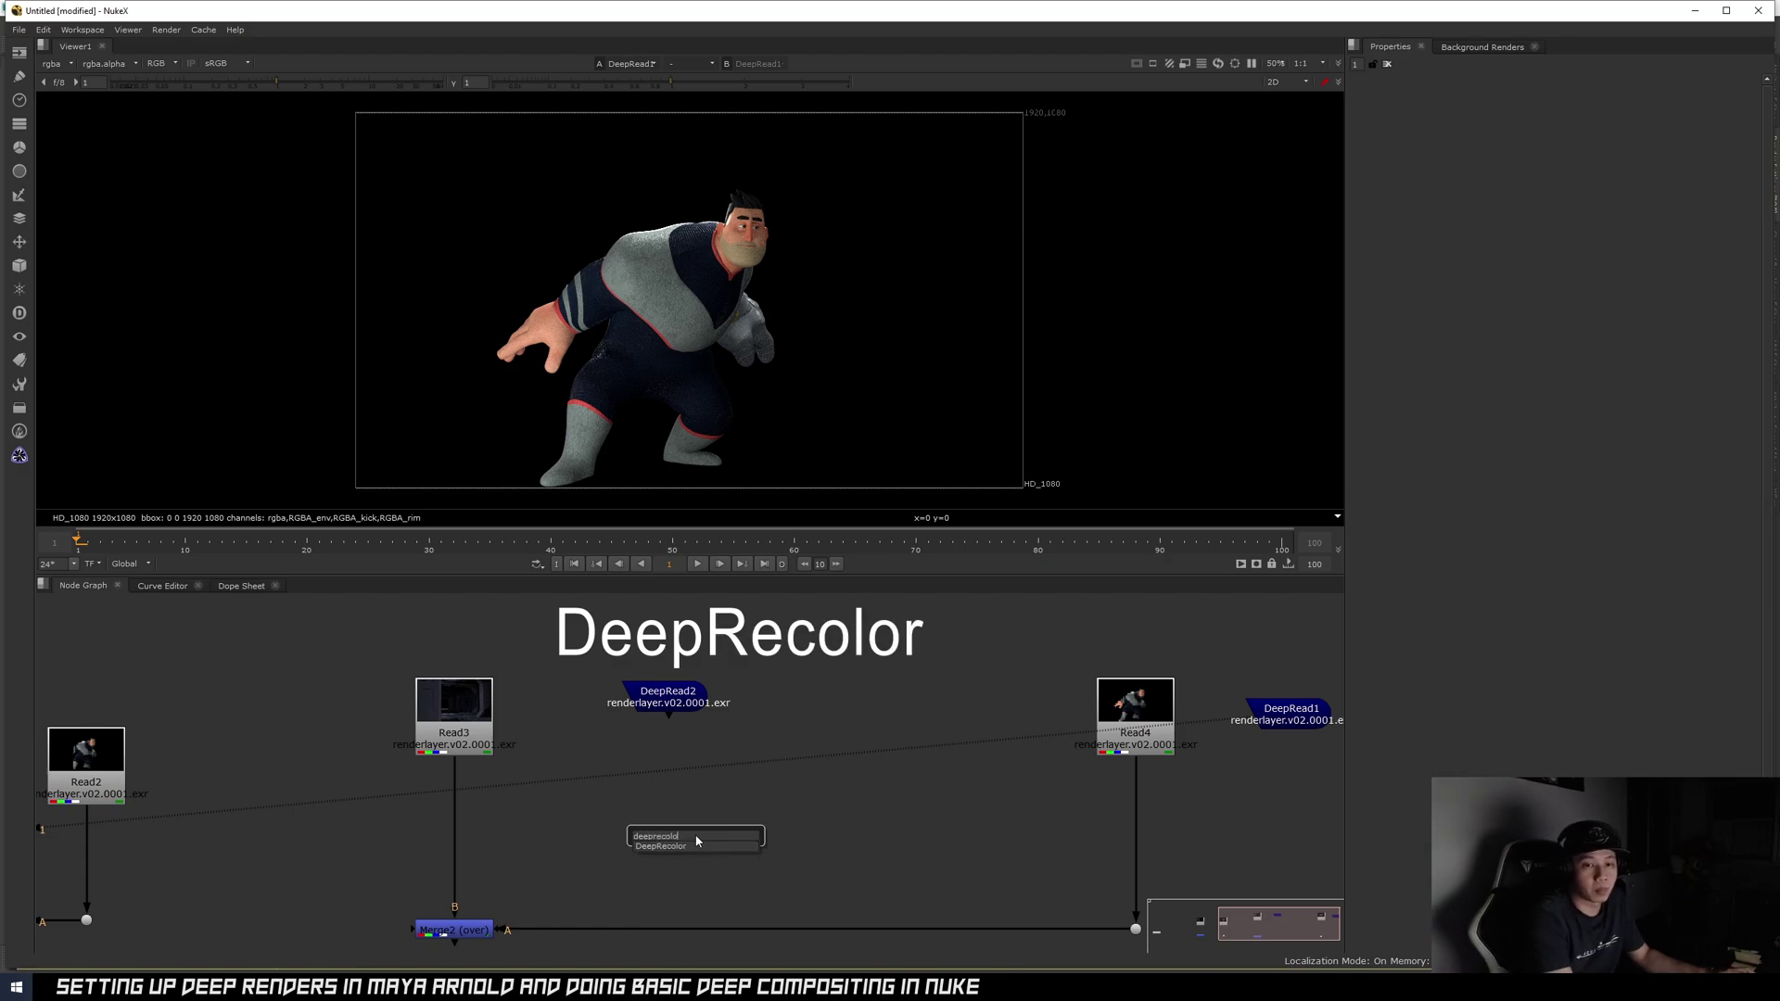
pyautogui.press('Return')
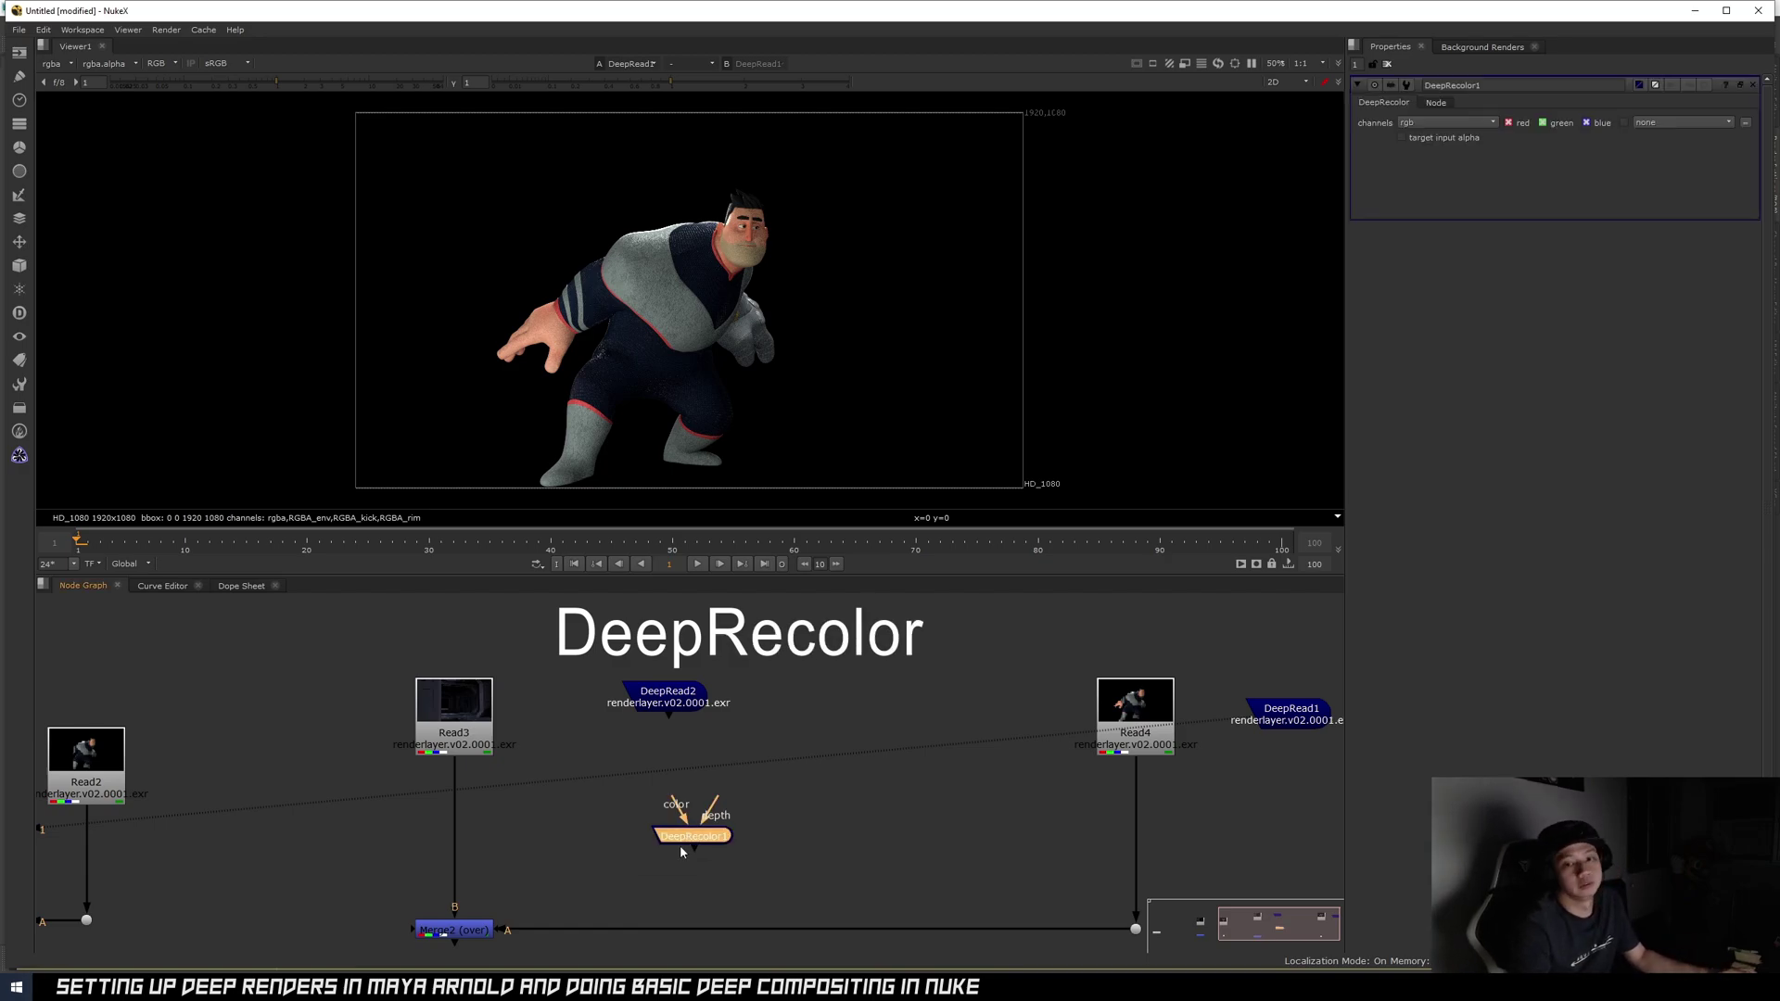
# - Connect the DeepRecolor's color input to Read3 and its depth input to DeepRead2, routing the depth connection through a dot
pyautogui.scroll(3, 696, 841)
pyautogui.moveTo(696, 846); pyautogui.dragTo(780, 893, button='middle')
pyautogui.scroll(1, 759, 848)
pyautogui.click(803, 815)
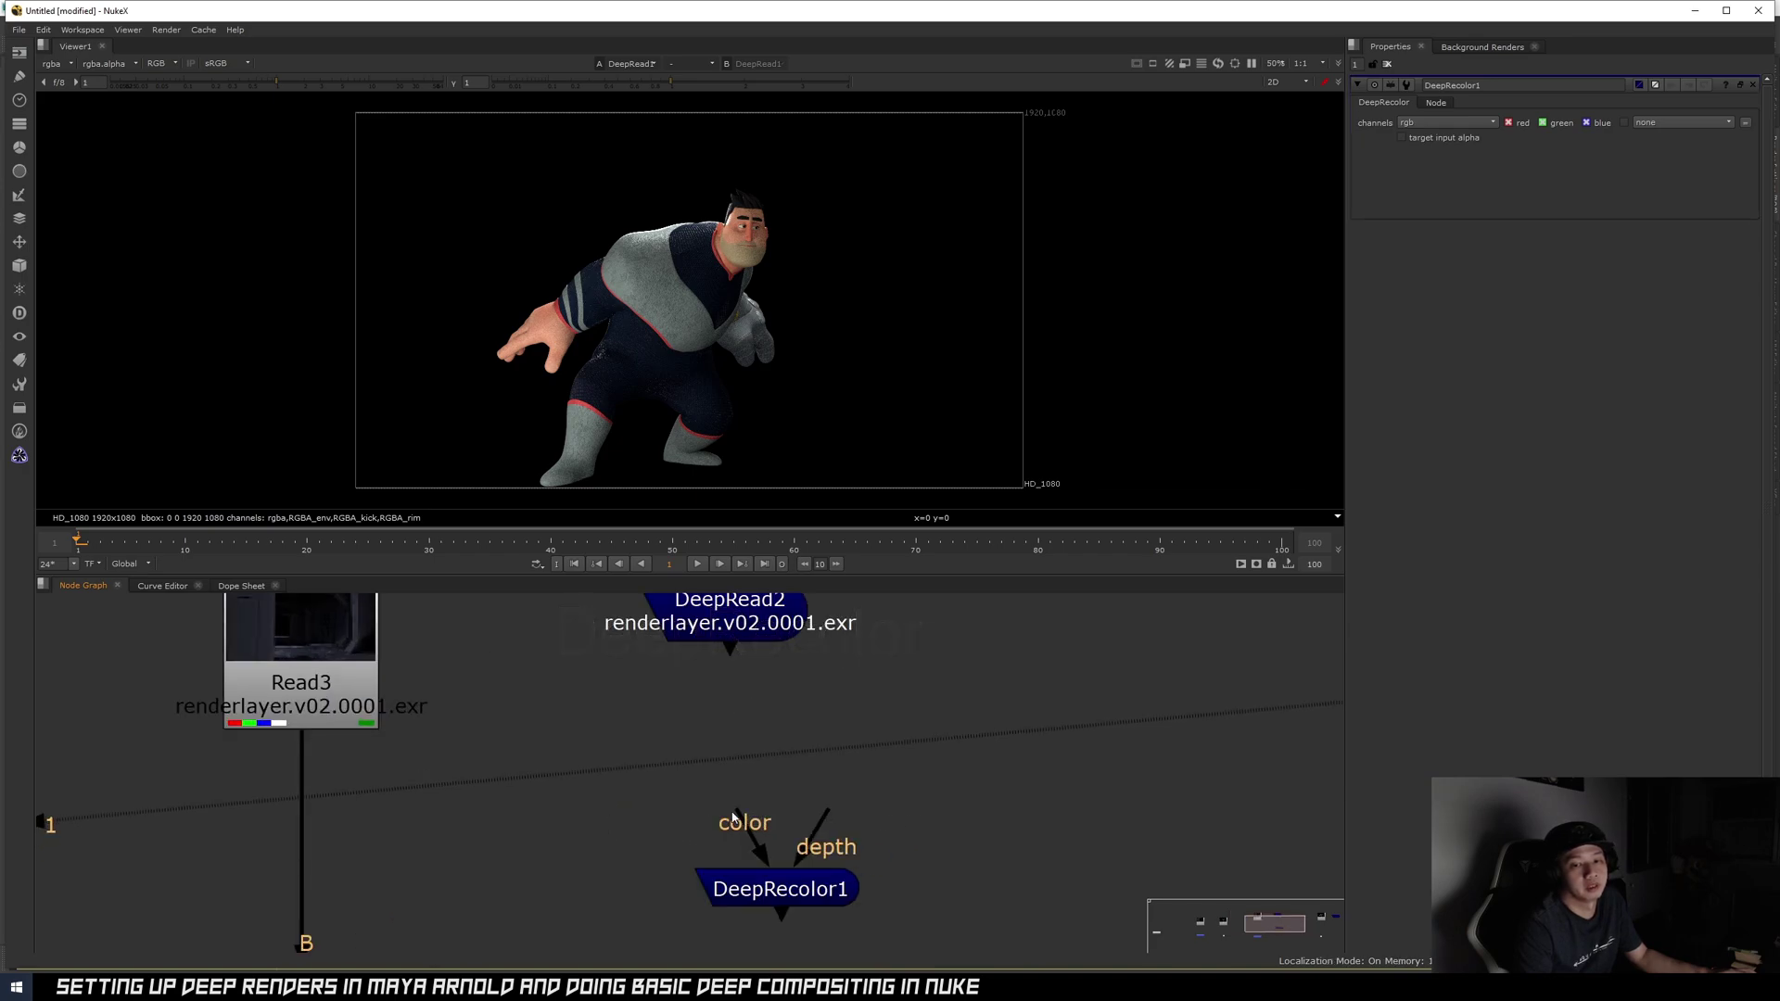
pyautogui.scroll(-3, 630, 789)
pyautogui.moveTo(622, 790); pyautogui.dragTo(480, 641)
pyautogui.moveTo(720, 837); pyautogui.dragTo(722, 621)
pyautogui.keyDown('ctrl'); pyautogui.moveTo(682, 733); pyautogui.dragTo(566, 840); pyautogui.keyUp('ctrl')
# - Delete the Merge2 node and align DeepRecolor1 directly beneath Read3
pyautogui.scroll(3, 556, 867)
pyautogui.scroll(-2, 555, 865)
pyautogui.click(314, 810)
pyautogui.moveTo(354, 808); pyautogui.dragTo(665, 864)
pyautogui.press('Delete')
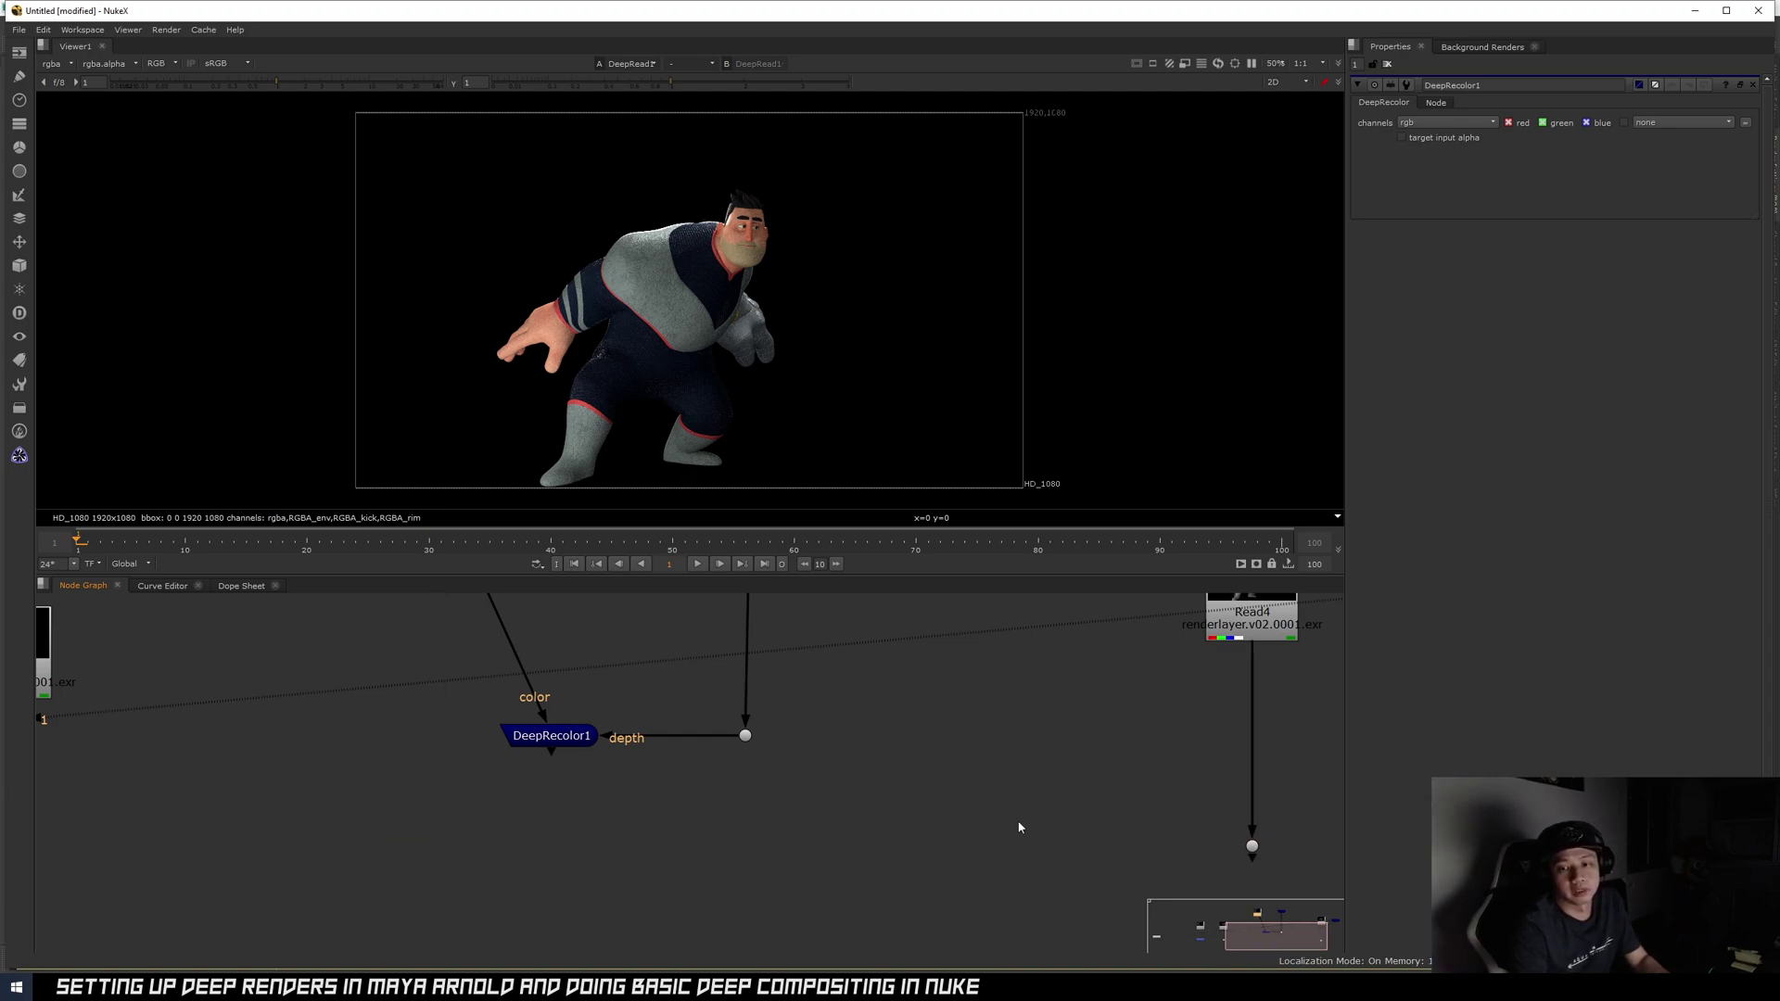
pyautogui.scroll(-3, 863, 801)
pyautogui.moveTo(696, 763); pyautogui.dragTo(647, 768)
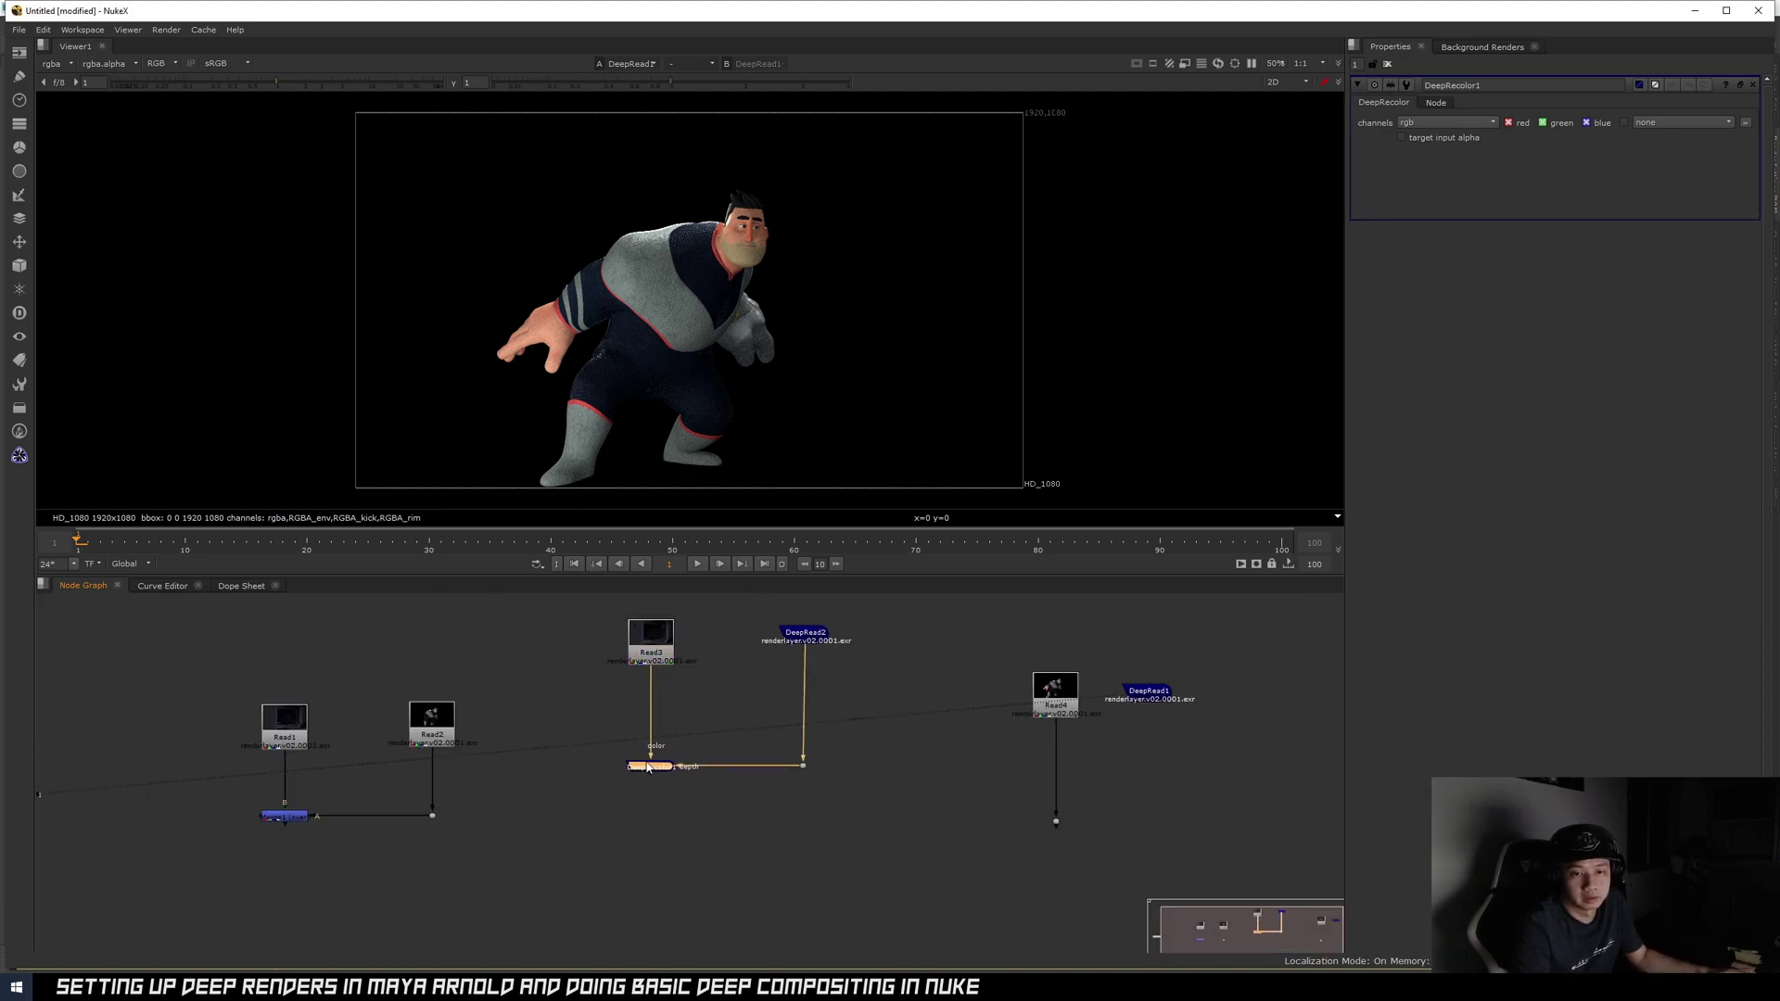
# - Remove the leftover dot under Read4 and add a second DeepRecolor node fed by Read4
pyautogui.moveTo(1121, 879); pyautogui.dragTo(1002, 860, button='middle')
pyautogui.click(1003, 860)
pyautogui.scroll(1, 947, 752)
pyautogui.click(935, 813)
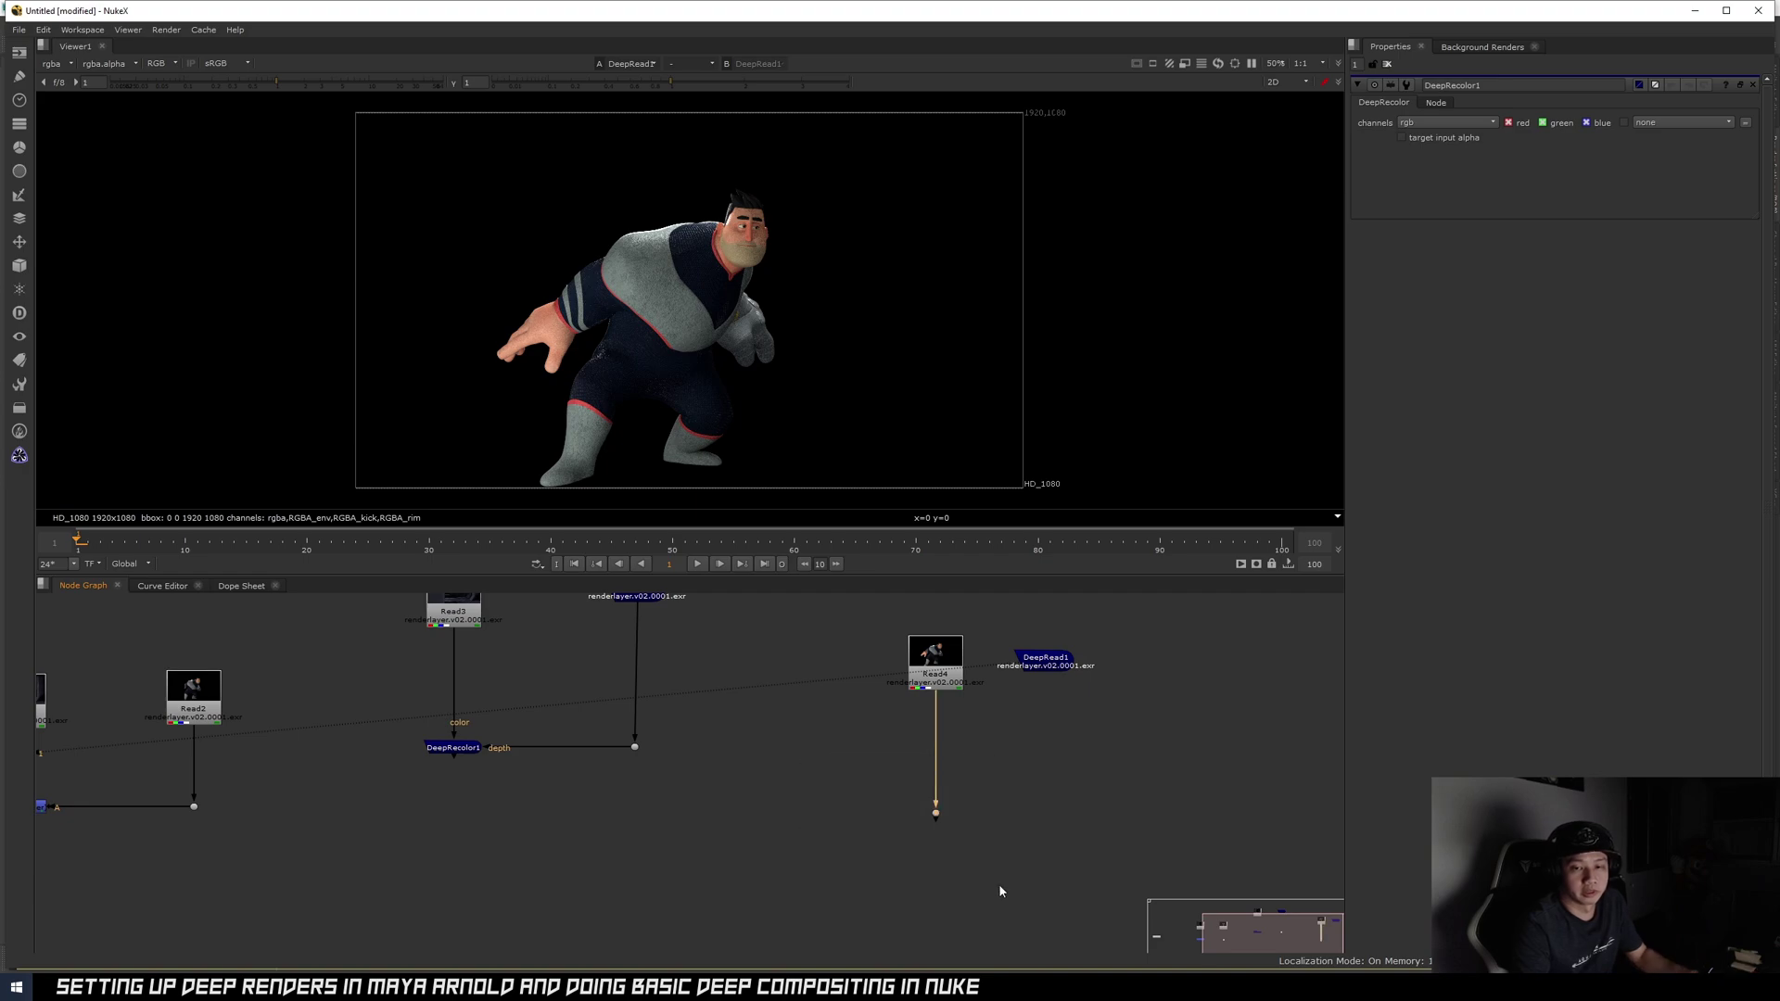
pyautogui.click(908, 812)
pyautogui.press('Tab')
pyautogui.write('deepr')
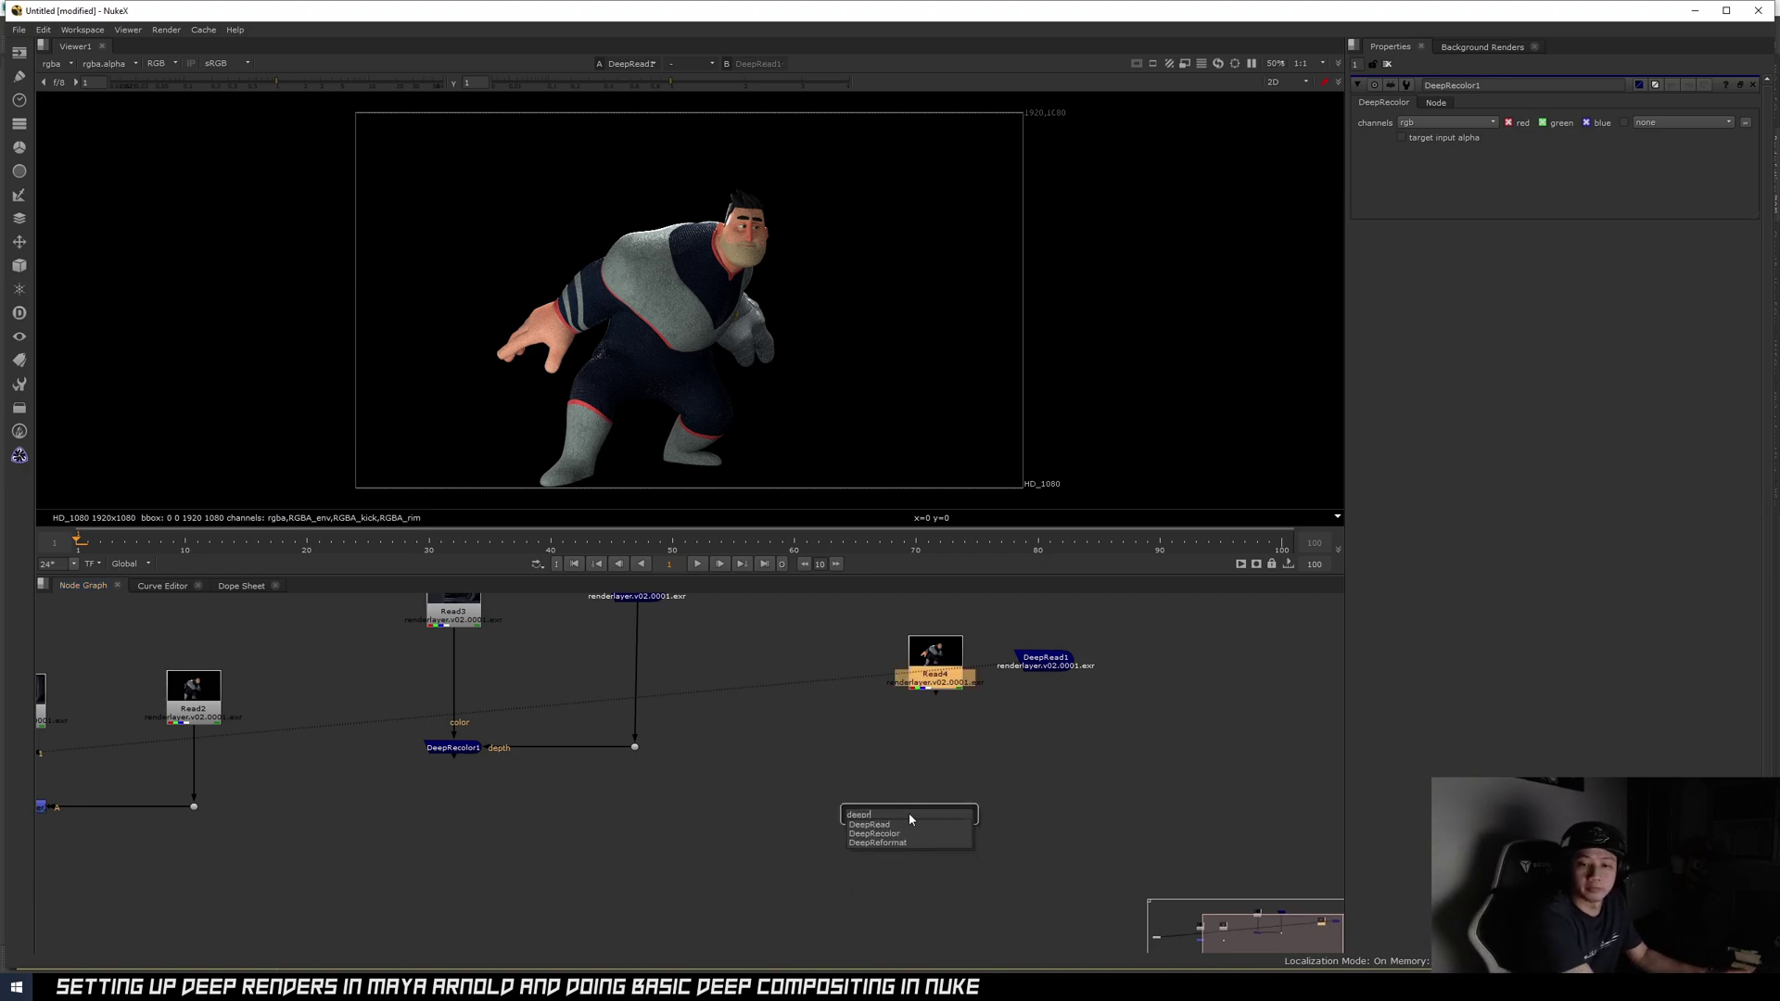
pyautogui.write('ecolo')
pyautogui.press('Return')
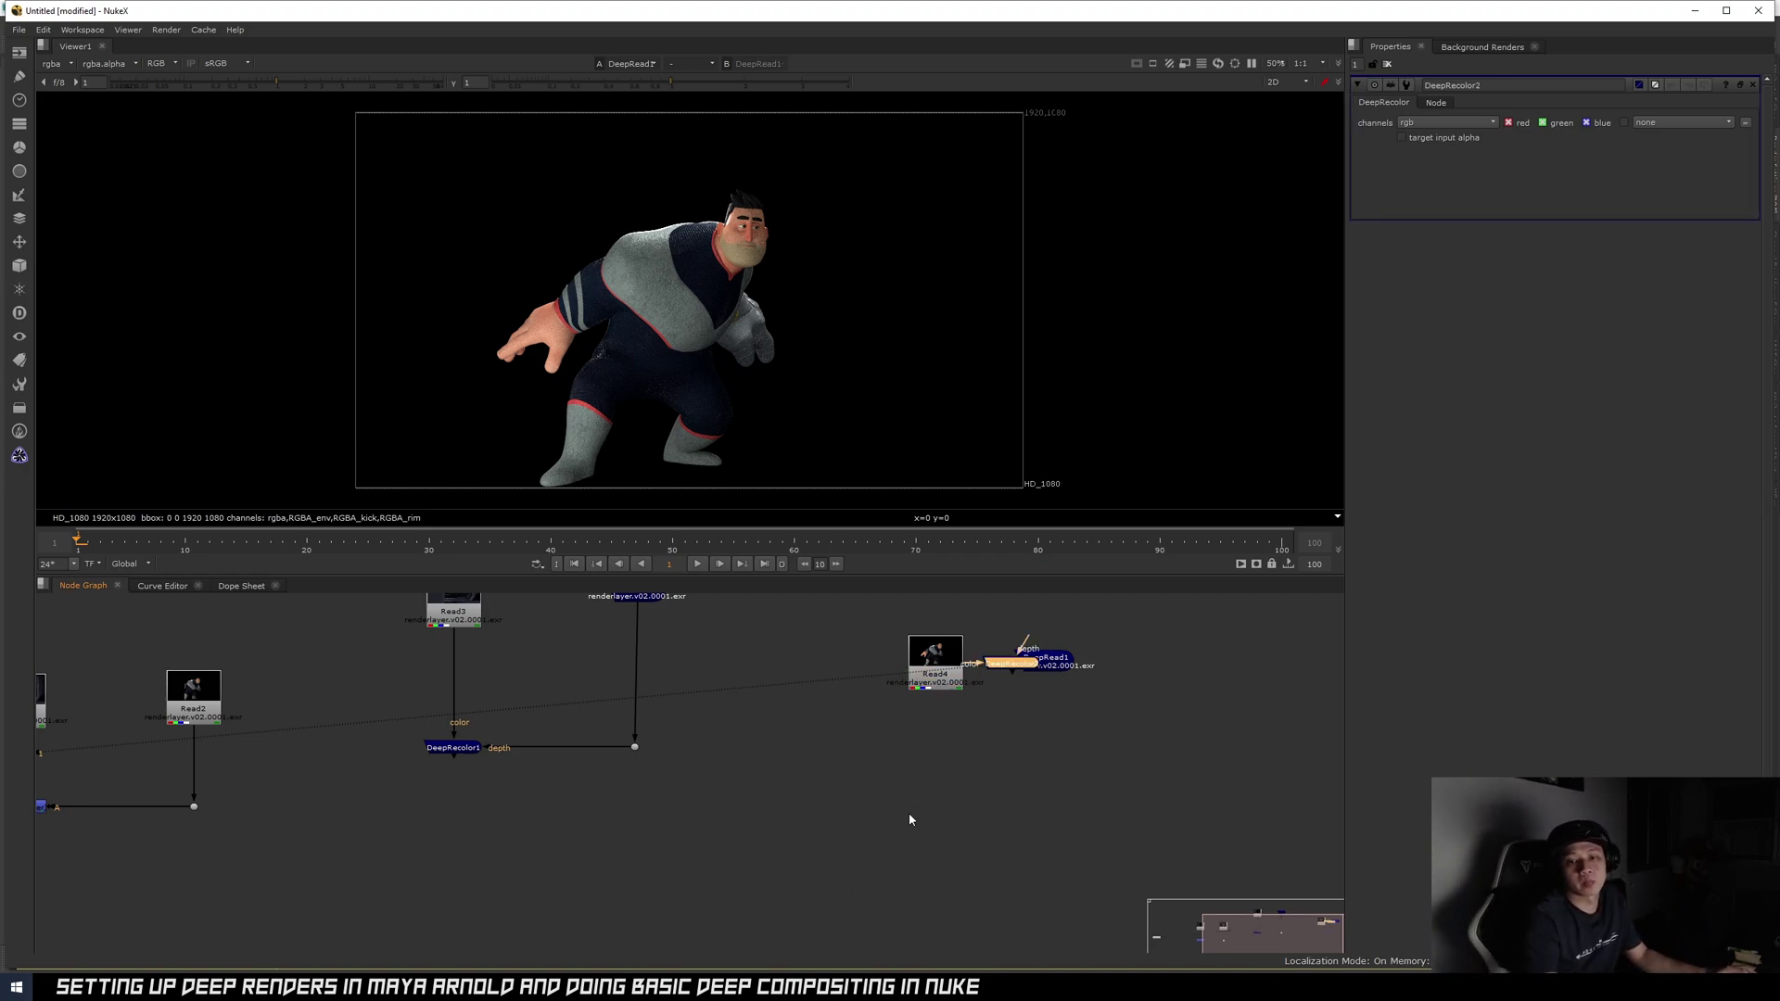
# - Connect DeepRecolor2's depth input to DeepRead1, place the node beneath Read4 and route the depth connection through a dot
pyautogui.moveTo(1010, 663); pyautogui.dragTo(1087, 638)
pyautogui.scroll(3, 988, 714)
pyautogui.moveTo(991, 749); pyautogui.dragTo(926, 801)
pyautogui.keyDown('ctrl'); pyautogui.moveTo(993, 718); pyautogui.dragTo(1099, 798); pyautogui.keyUp('ctrl')
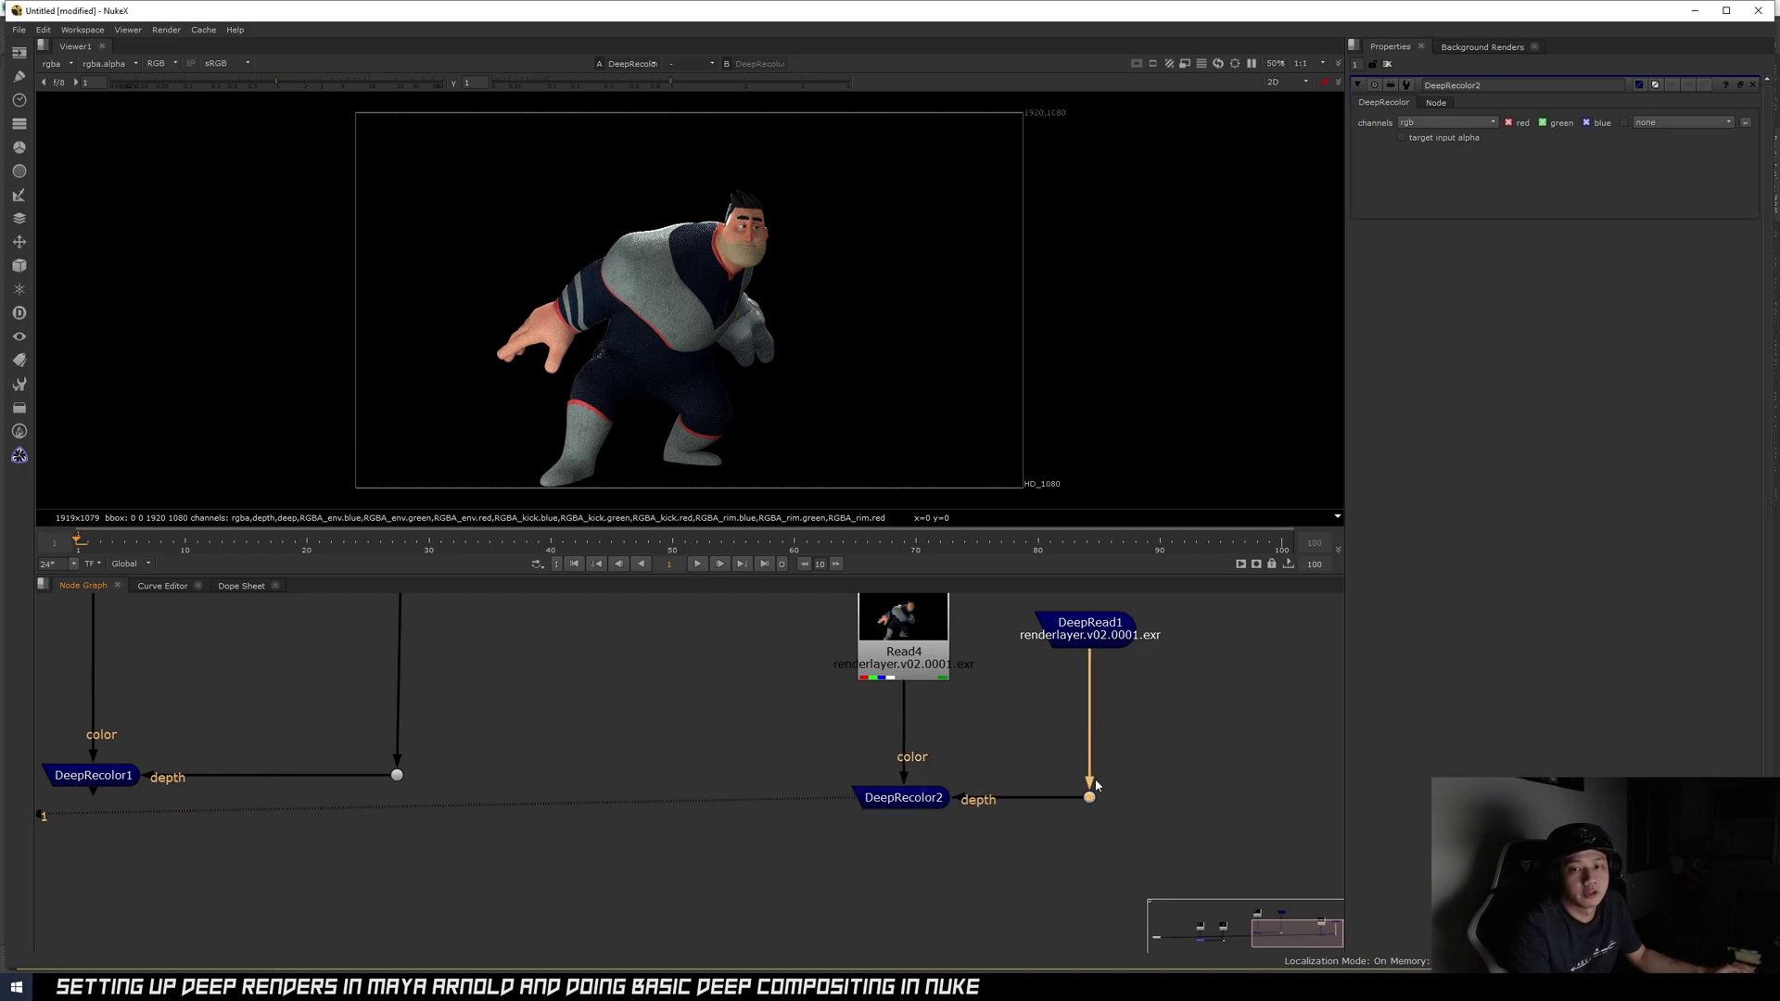
# - Tidy the character branch by repositioning Read4, DeepRecolor2 and DeepRead1 beside the set branch
pyautogui.scroll(-3, 1016, 789)
pyautogui.moveTo(967, 742); pyautogui.dragTo(877, 822, button='middle')
pyautogui.moveTo(755, 683); pyautogui.dragTo(912, 893)
pyautogui.moveTo(857, 788); pyautogui.dragTo(815, 788)
pyautogui.click(913, 816)
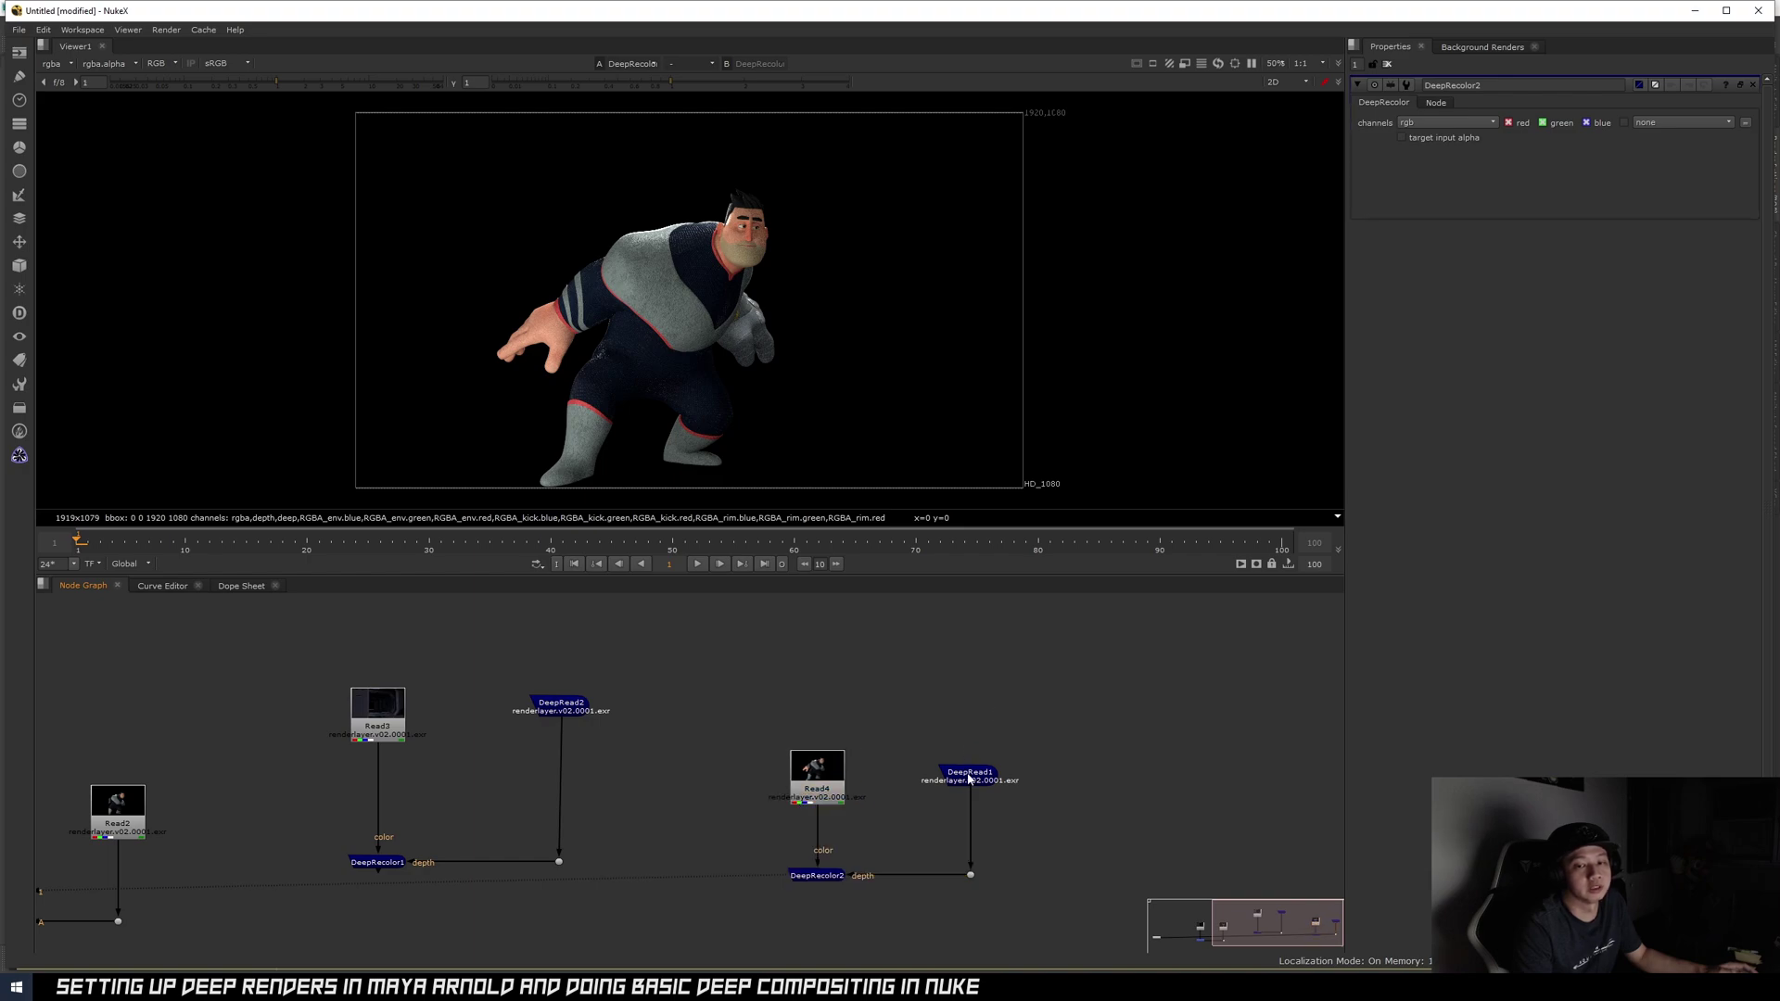
pyautogui.moveTo(966, 777); pyautogui.dragTo(973, 742)
pyautogui.moveTo(1030, 808); pyautogui.dragTo(981, 787, button='middle')
# - Add a DeepToPoints node beside DeepRead1 and connect its deep input to DeepRead1
pyautogui.click(1066, 788)
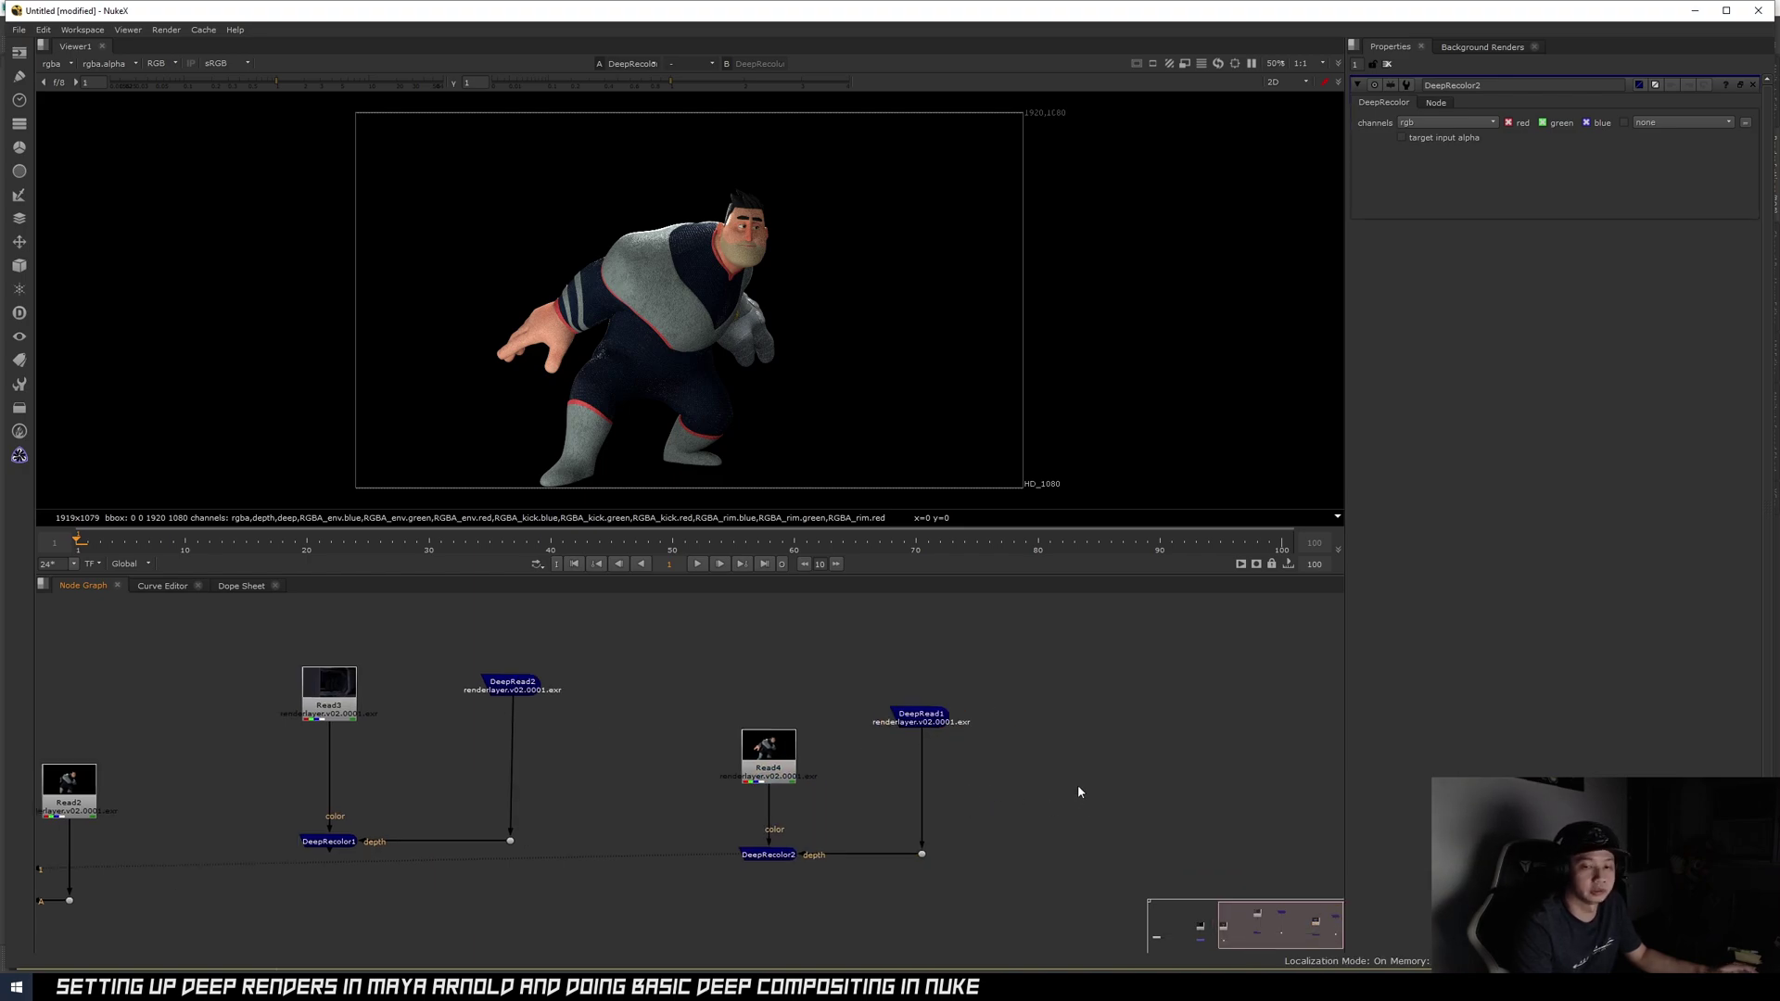
pyautogui.press('Tab')
pyautogui.write('deepToPoints')
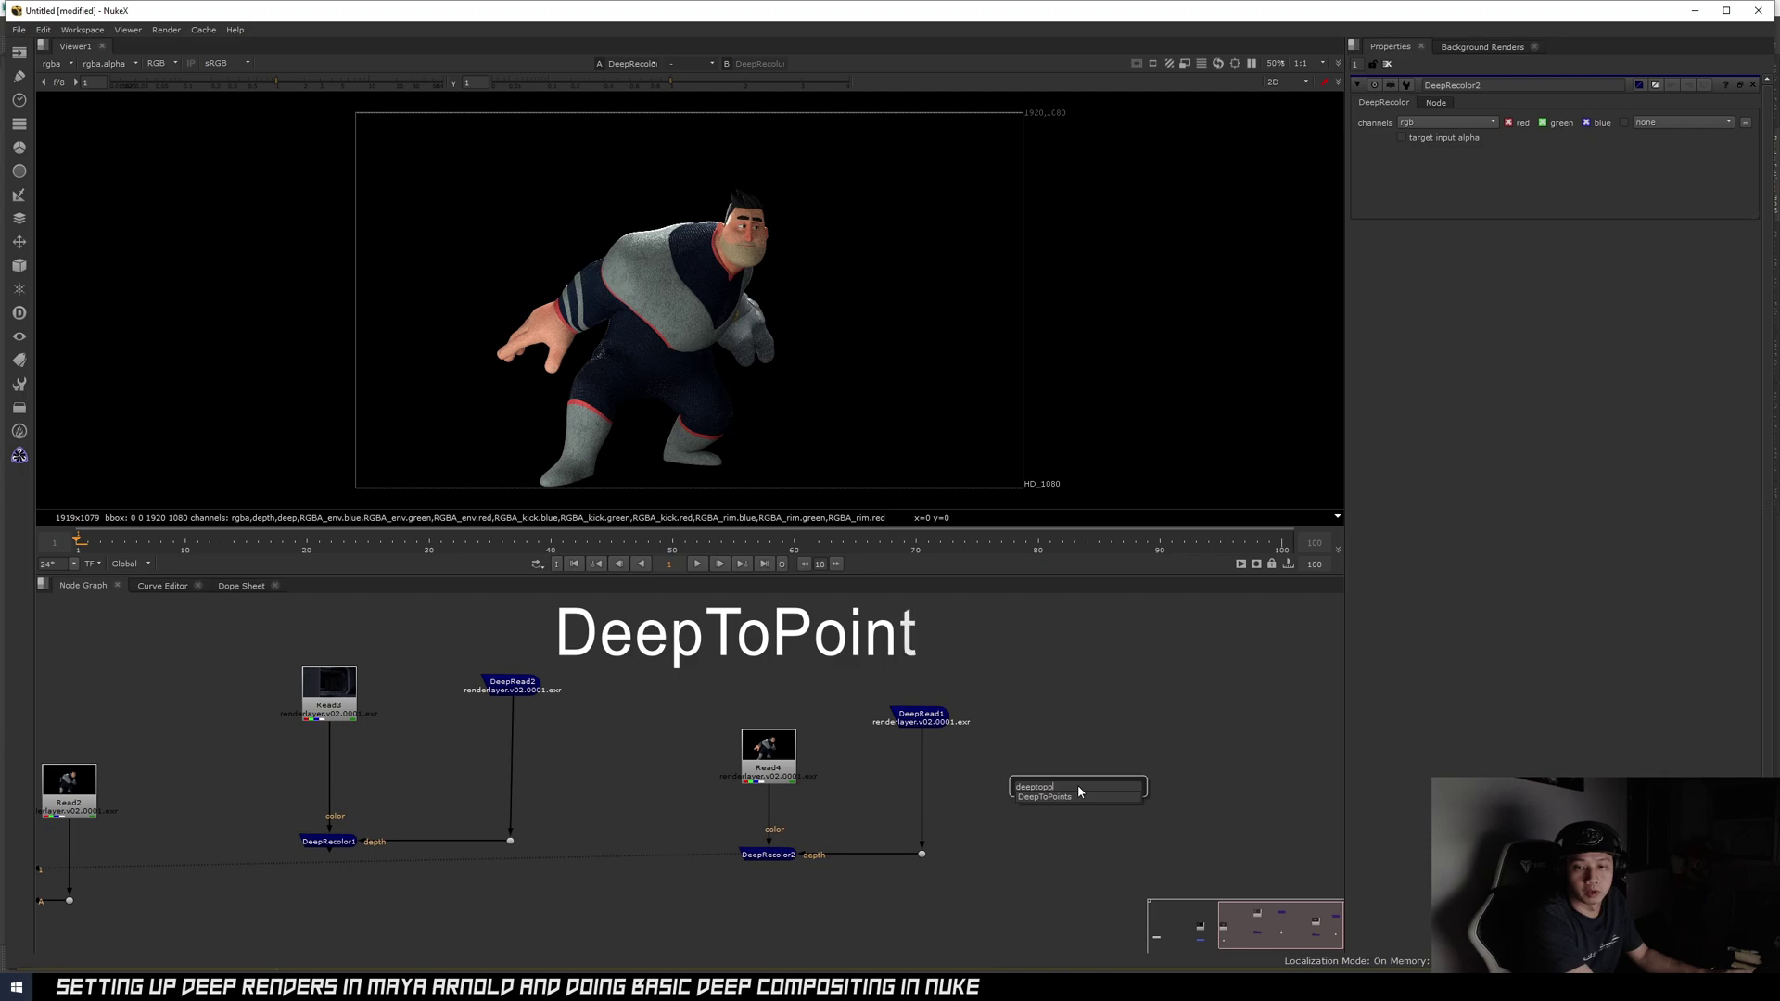
pyautogui.press('Return')
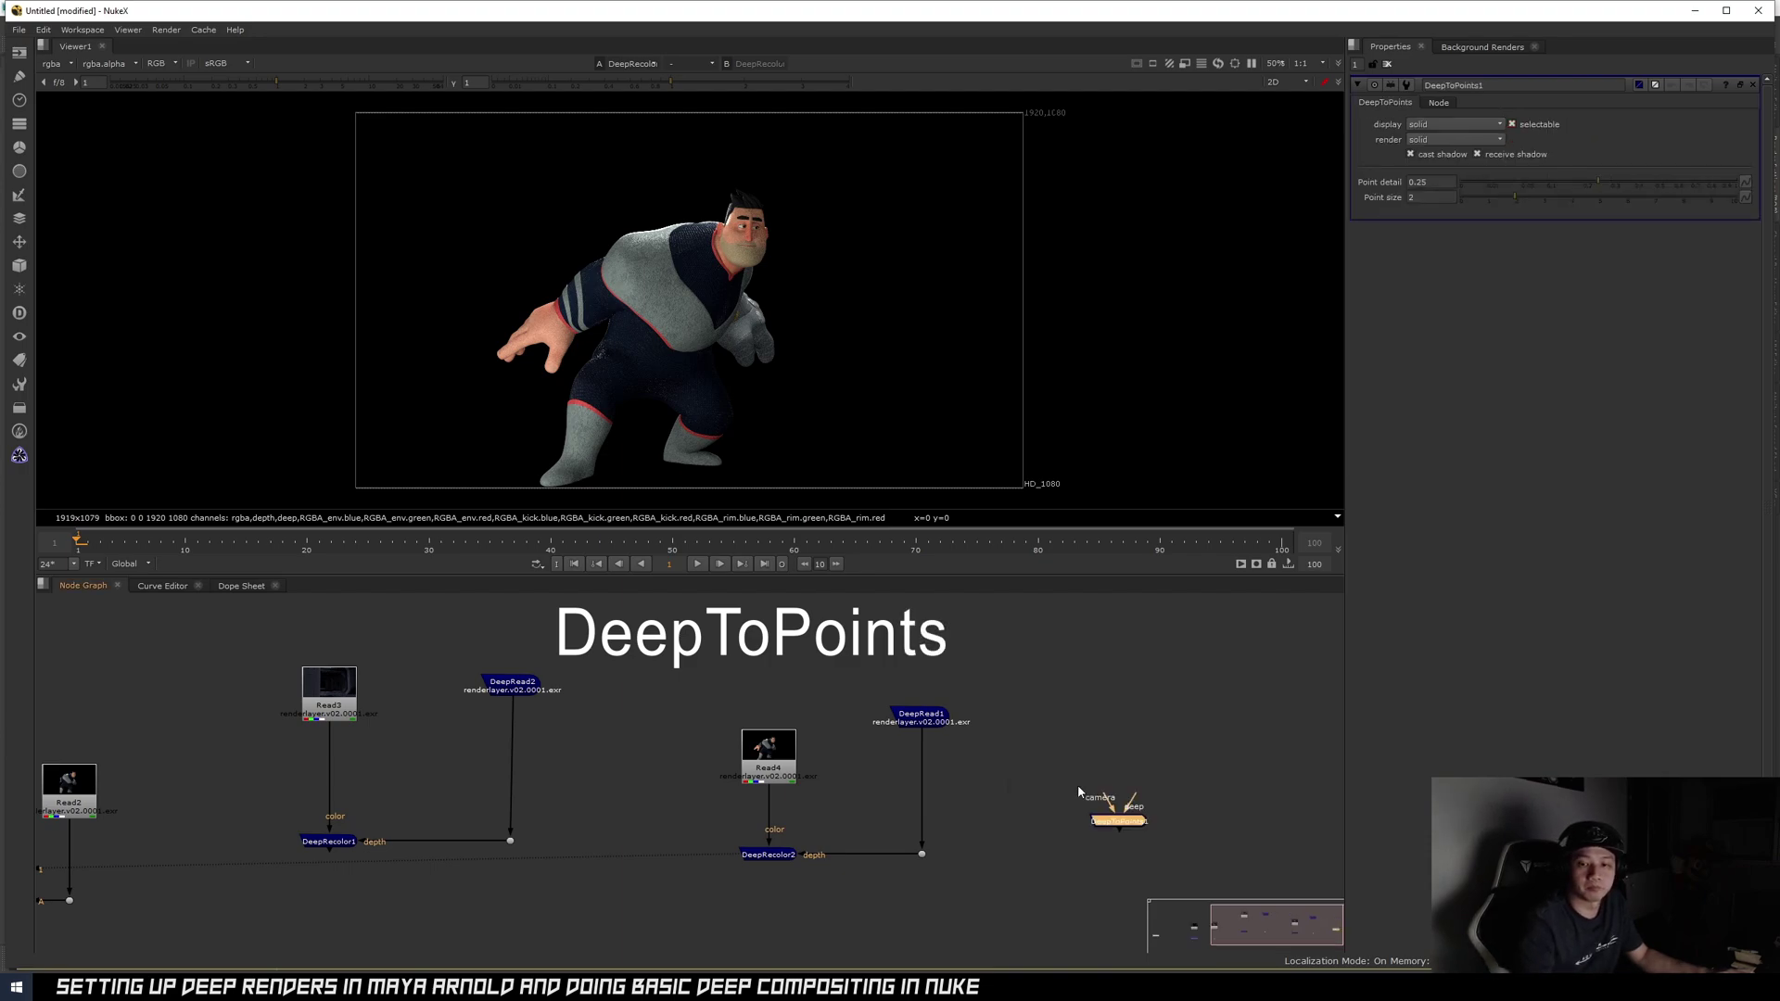
pyautogui.scroll(3, 1077, 792)
pyautogui.moveTo(1133, 784); pyautogui.dragTo(783, 649)
pyautogui.moveTo(1115, 832); pyautogui.dragTo(1009, 805)
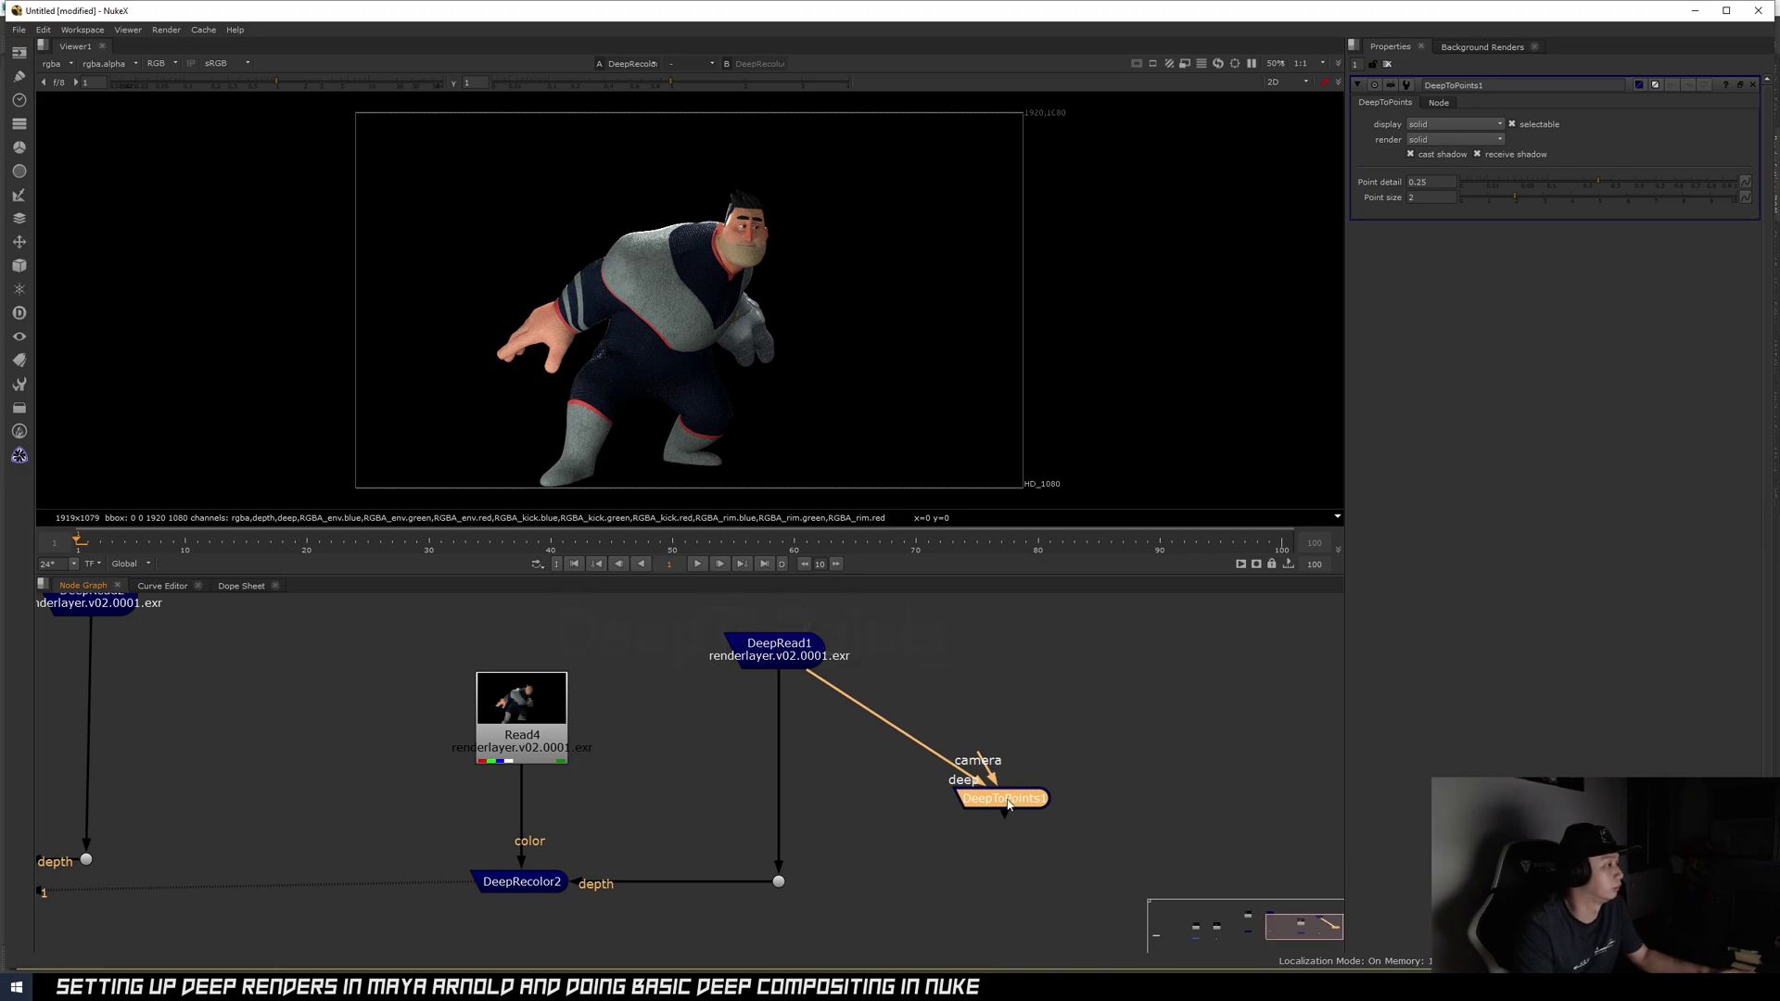
# - View DeepToPoints1 in 3D and examine the character's point cloud from several angles
pyautogui.press('1')
pyautogui.click(967, 762)
pyautogui.keyDown('ctrl'); pyautogui.moveTo(816, 421); pyautogui.dragTo(690, 348); pyautogui.keyUp('ctrl')
pyautogui.scroll(3, 681, 341)
pyautogui.click(723, 304)
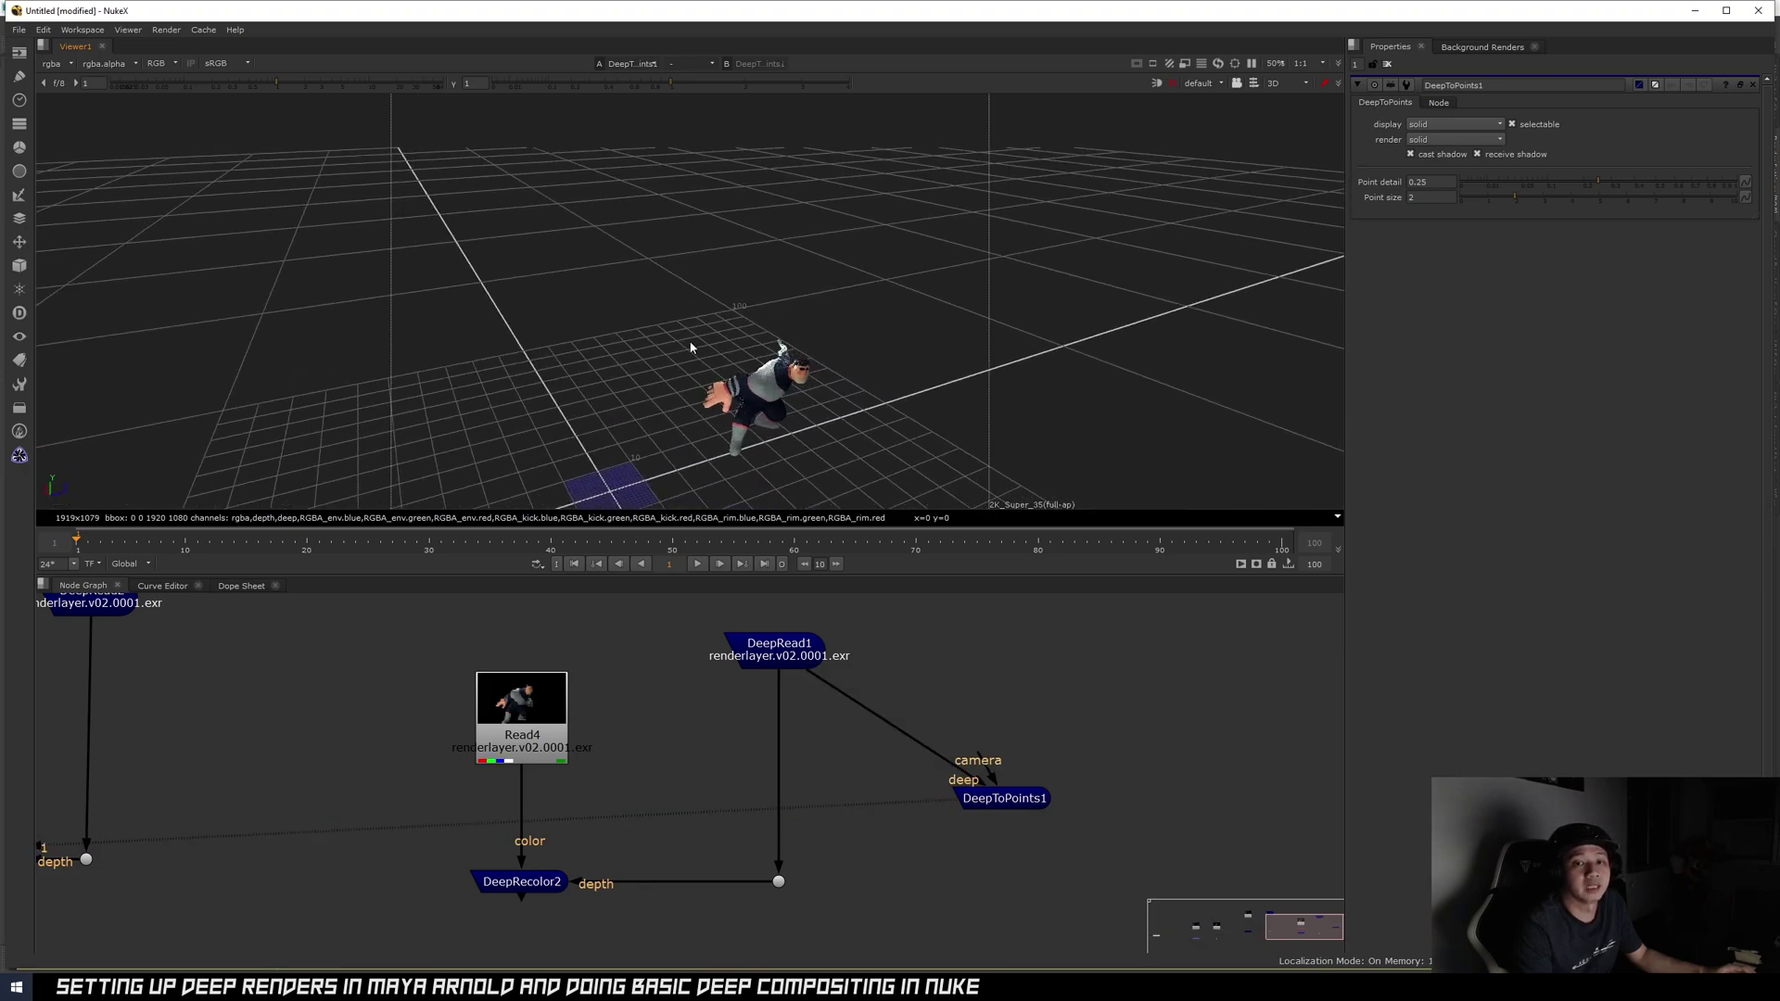
pyautogui.moveTo(650, 351); pyautogui.dragTo(692, 178, button='middle')
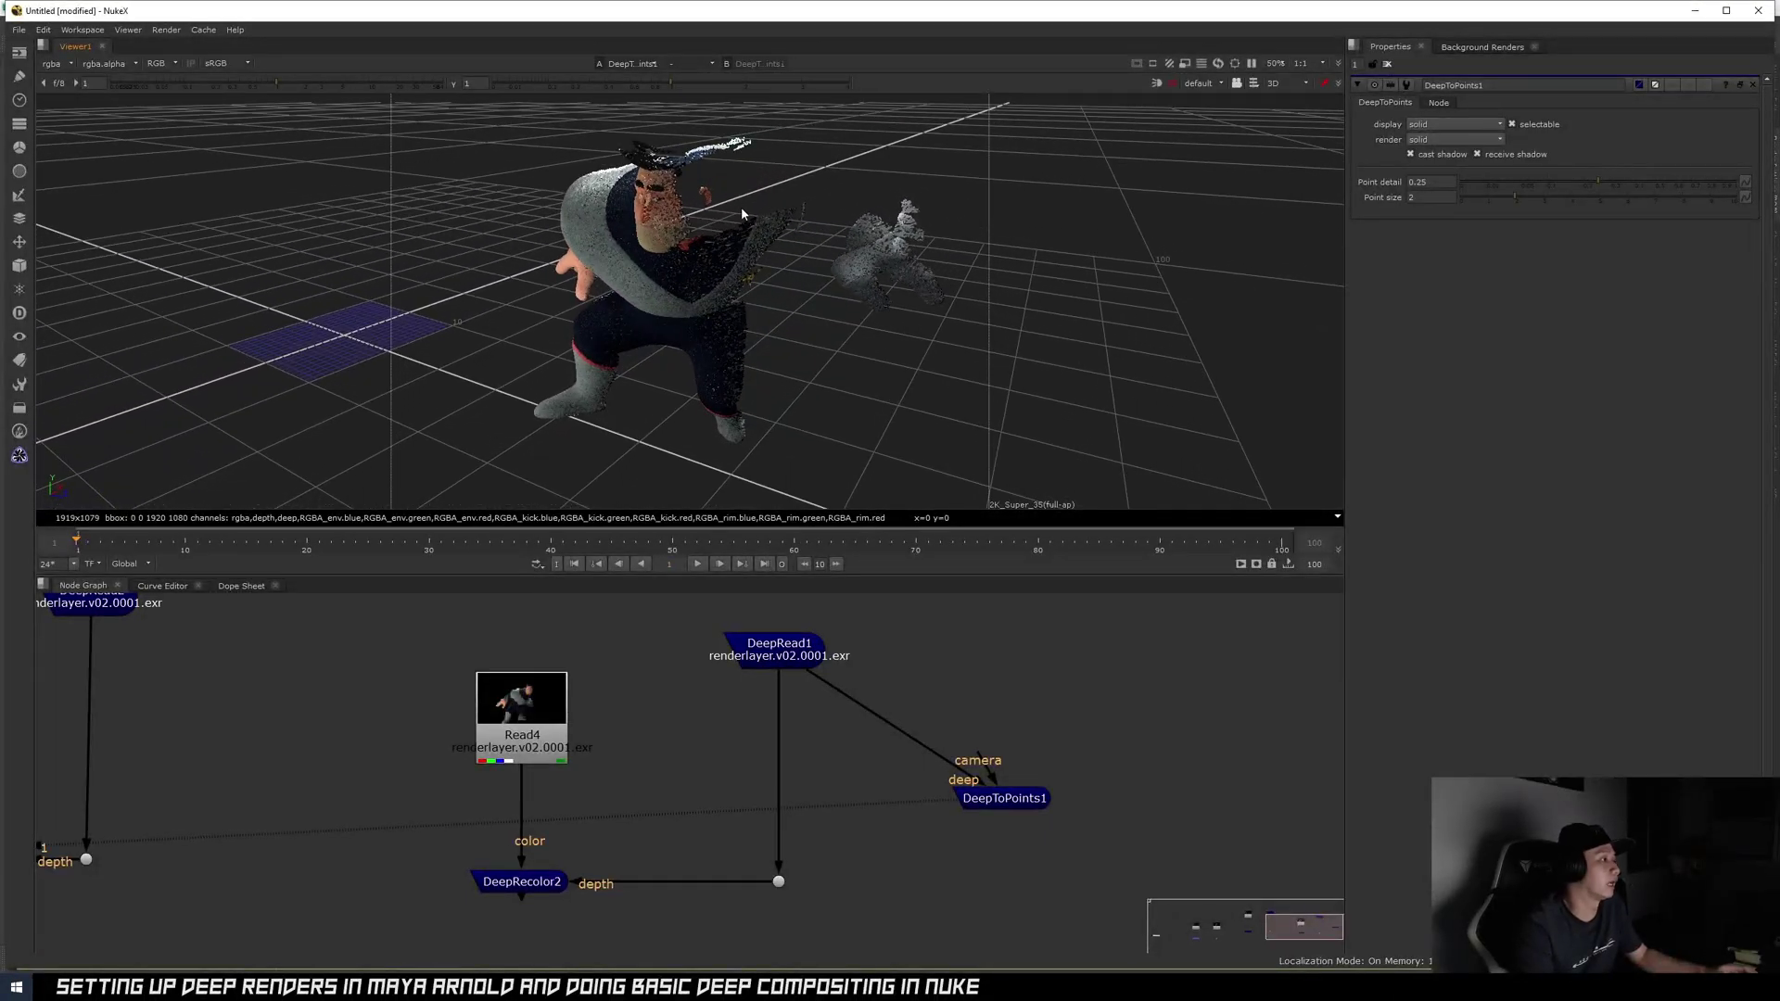
pyautogui.moveTo(791, 217); pyautogui.dragTo(719, 309, button='middle')
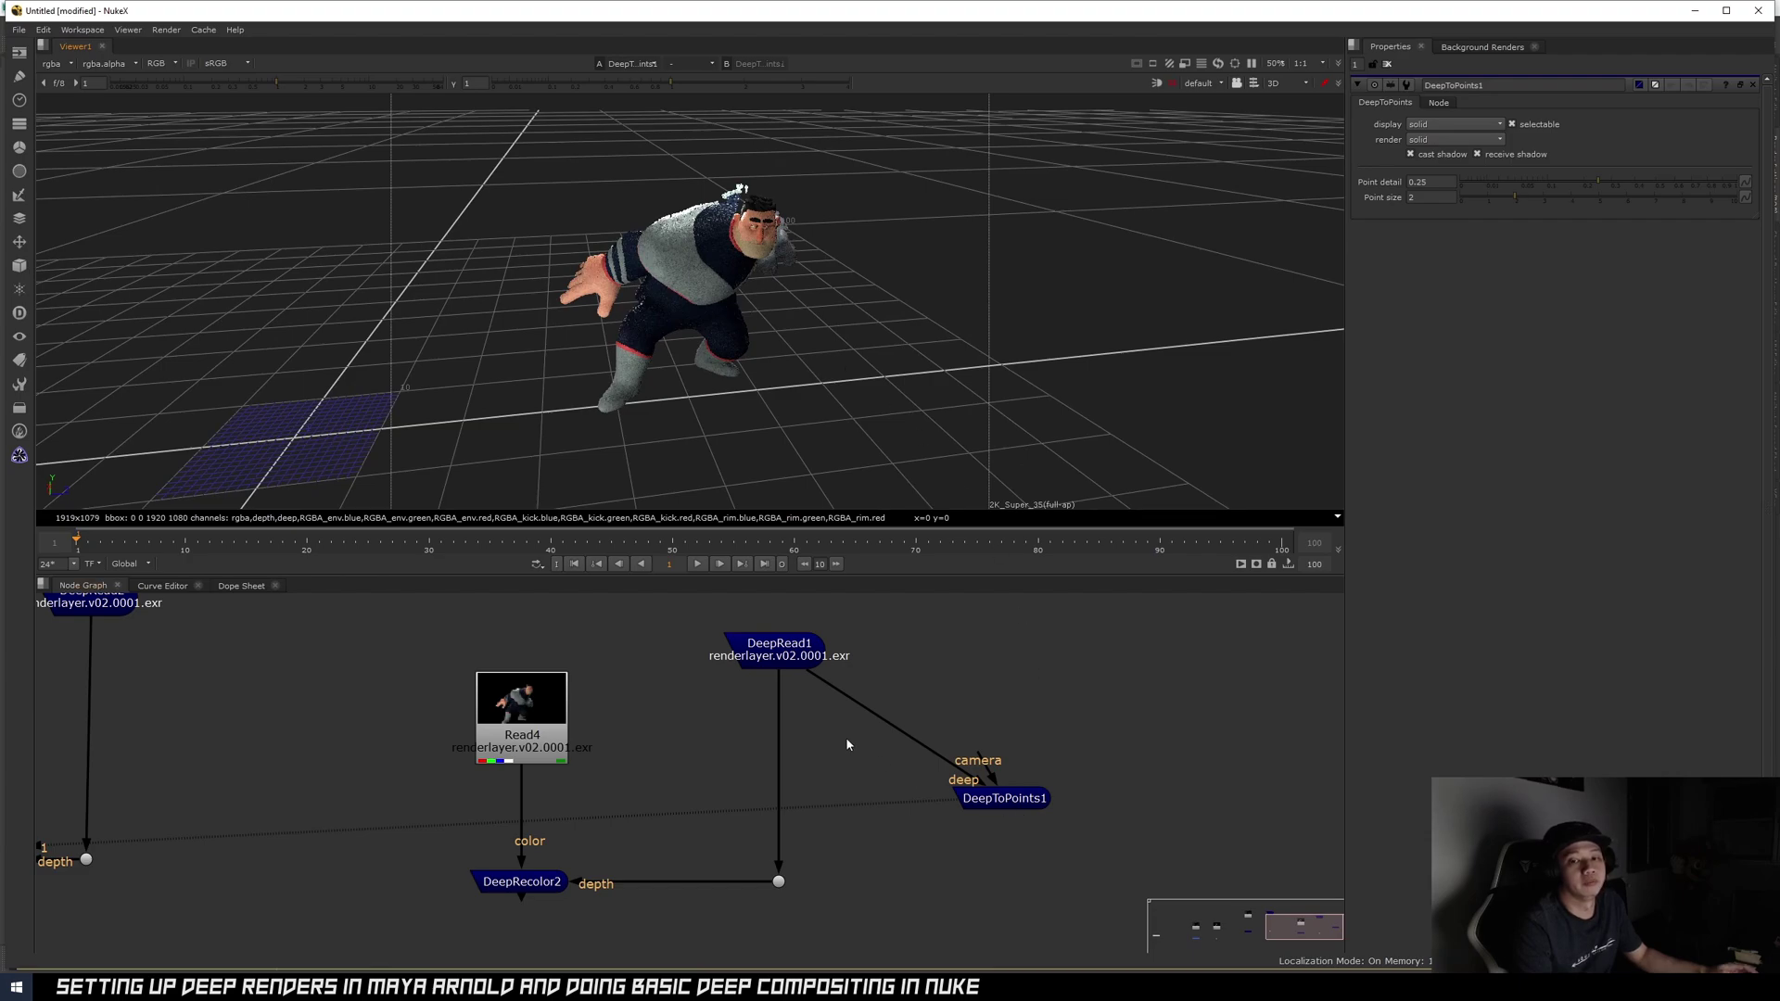
pyautogui.moveTo(756, 404); pyautogui.dragTo(673, 369, button='middle')
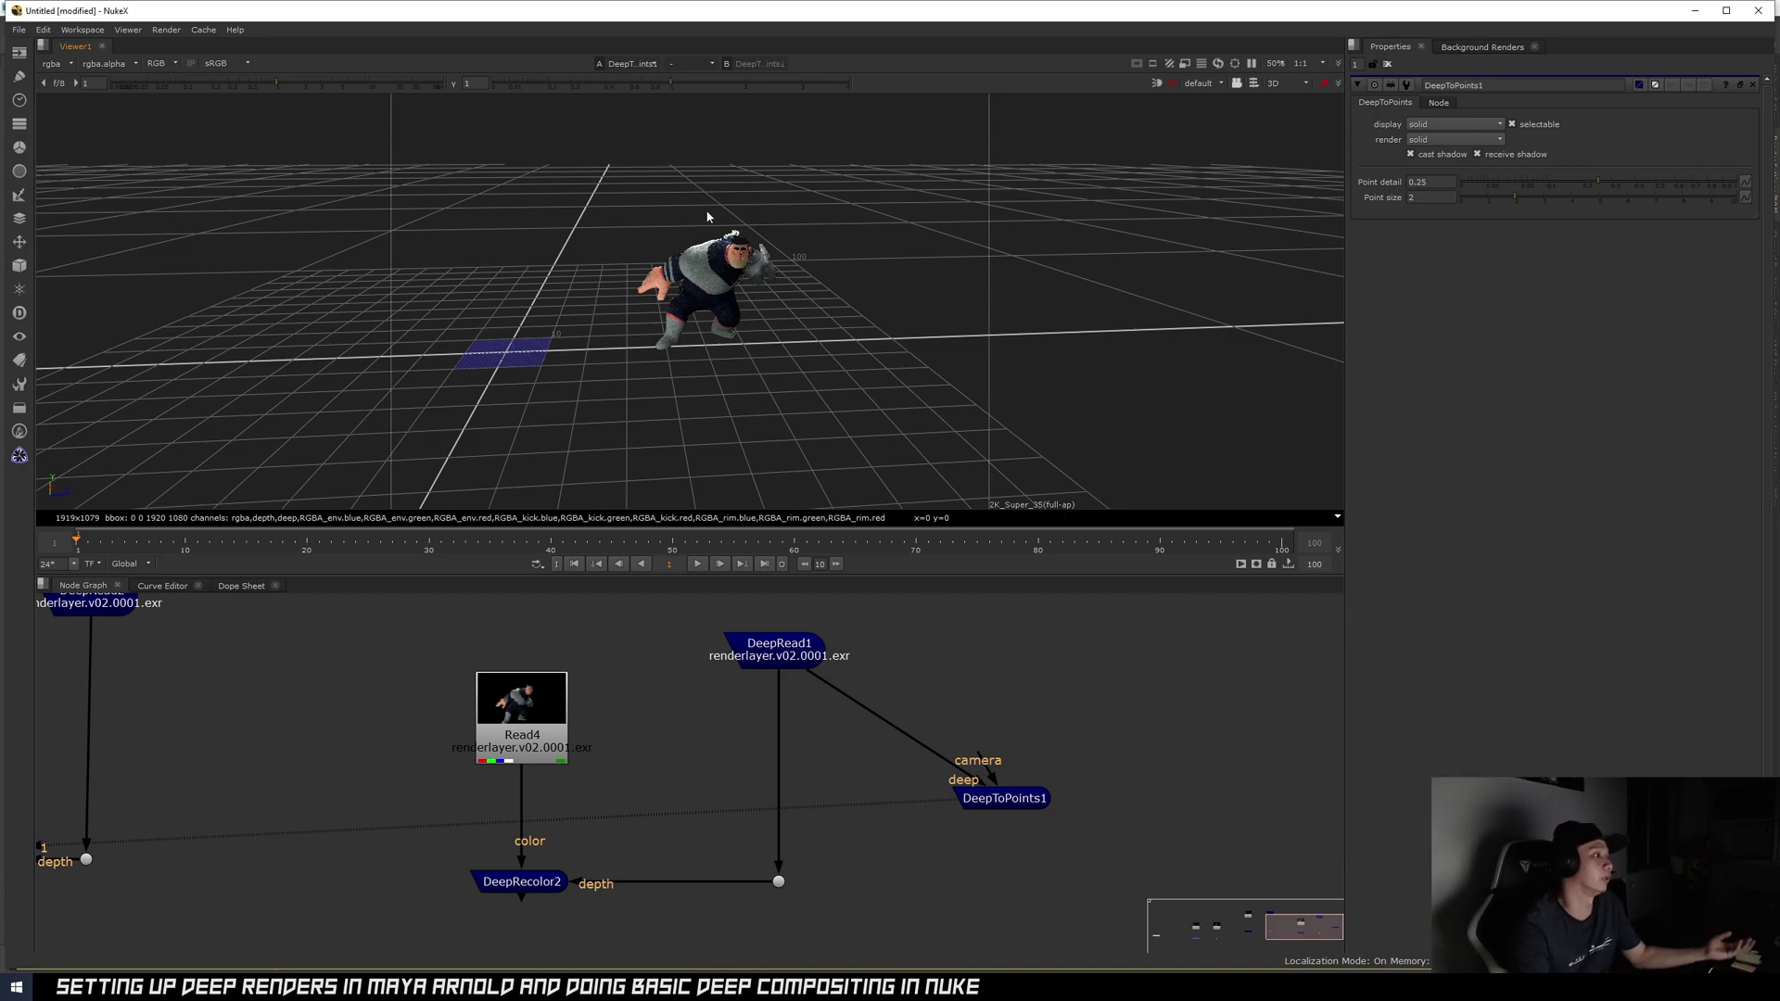
pyautogui.keyDown('alt'); pyautogui.moveTo(770, 312); pyautogui.dragTo(754, 389, button='middle'); pyautogui.keyUp('alt')
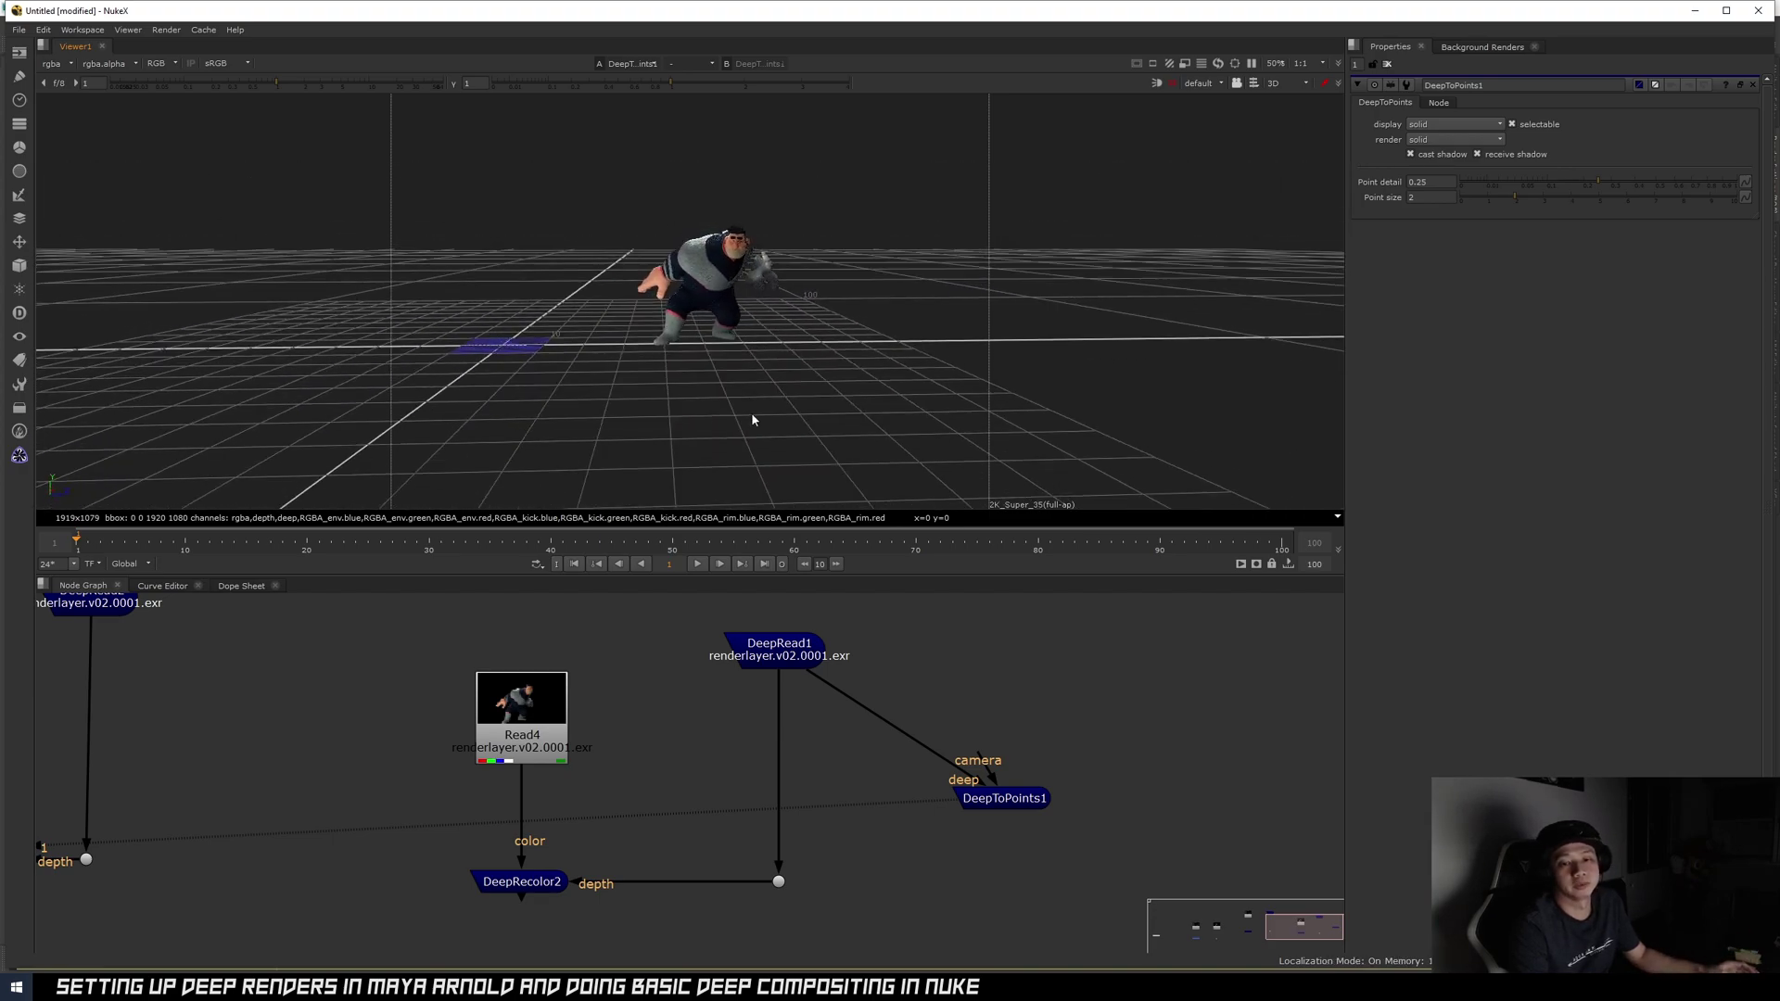
# - Duplicate the DeepToPoints node onto DeepRead2 and inspect the set's point cloud together with the character's in 3D
pyautogui.moveTo(785, 745); pyautogui.dragTo(821, 747, button='middle')
pyautogui.scroll(-5, 821, 747)
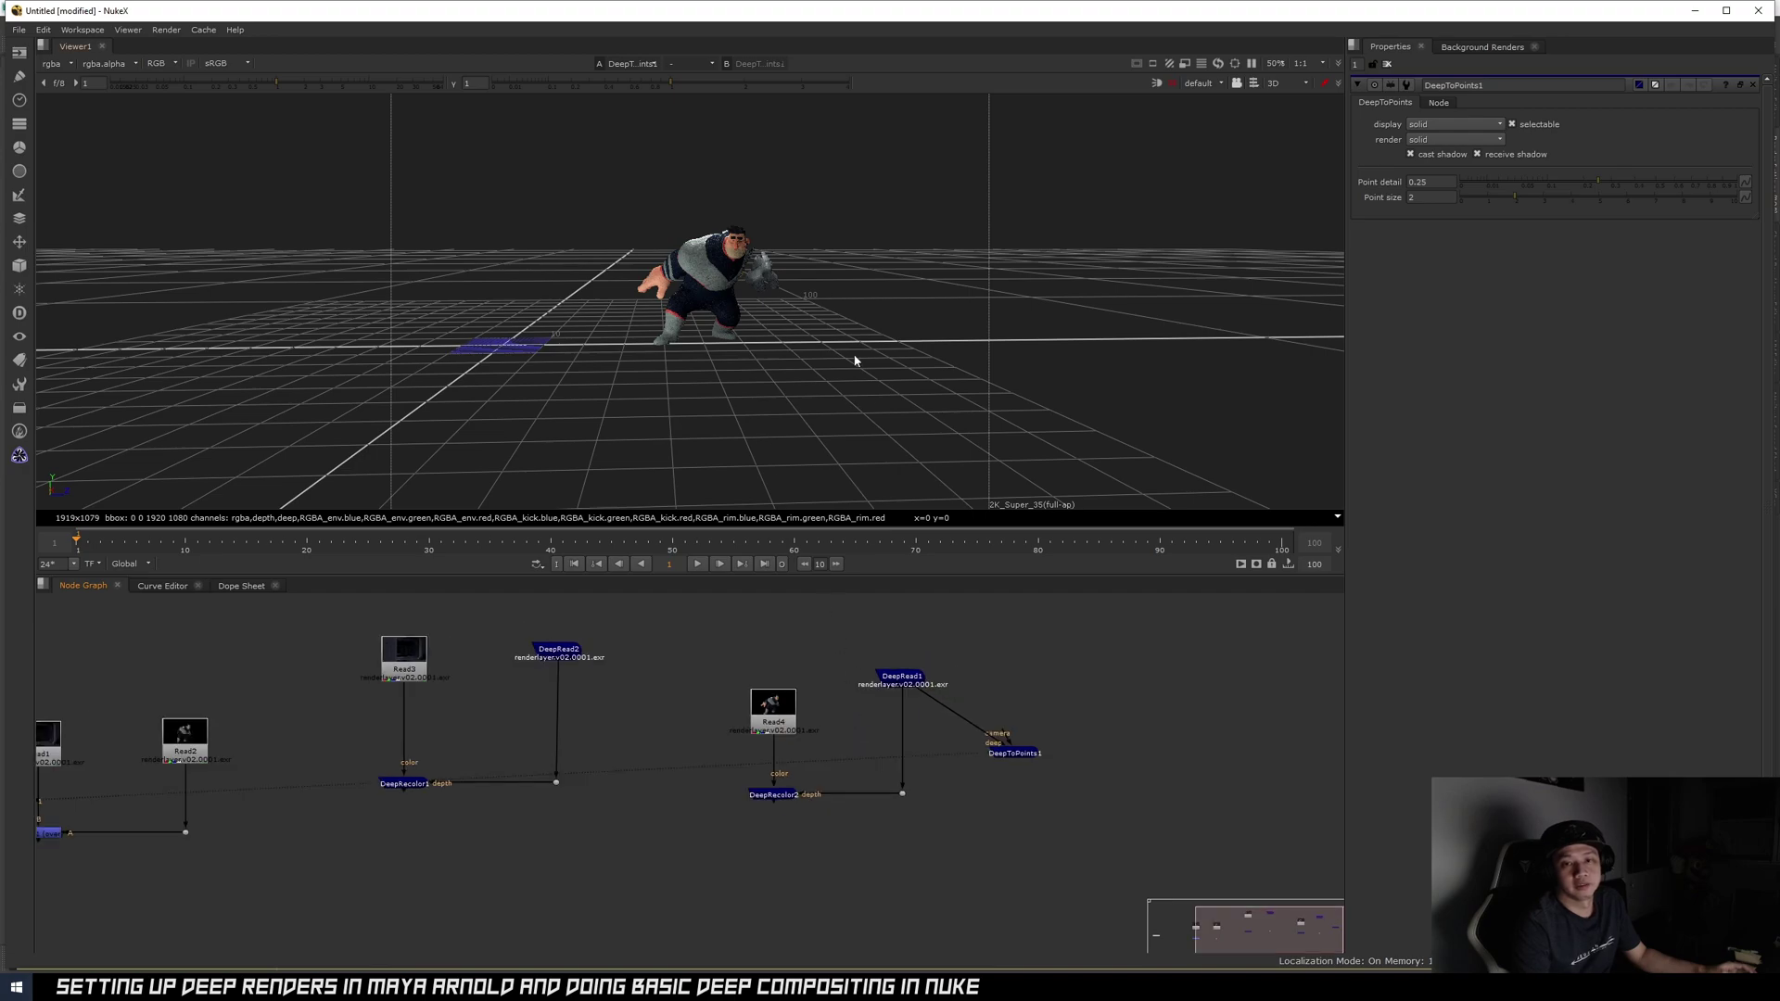
pyautogui.click(1011, 753)
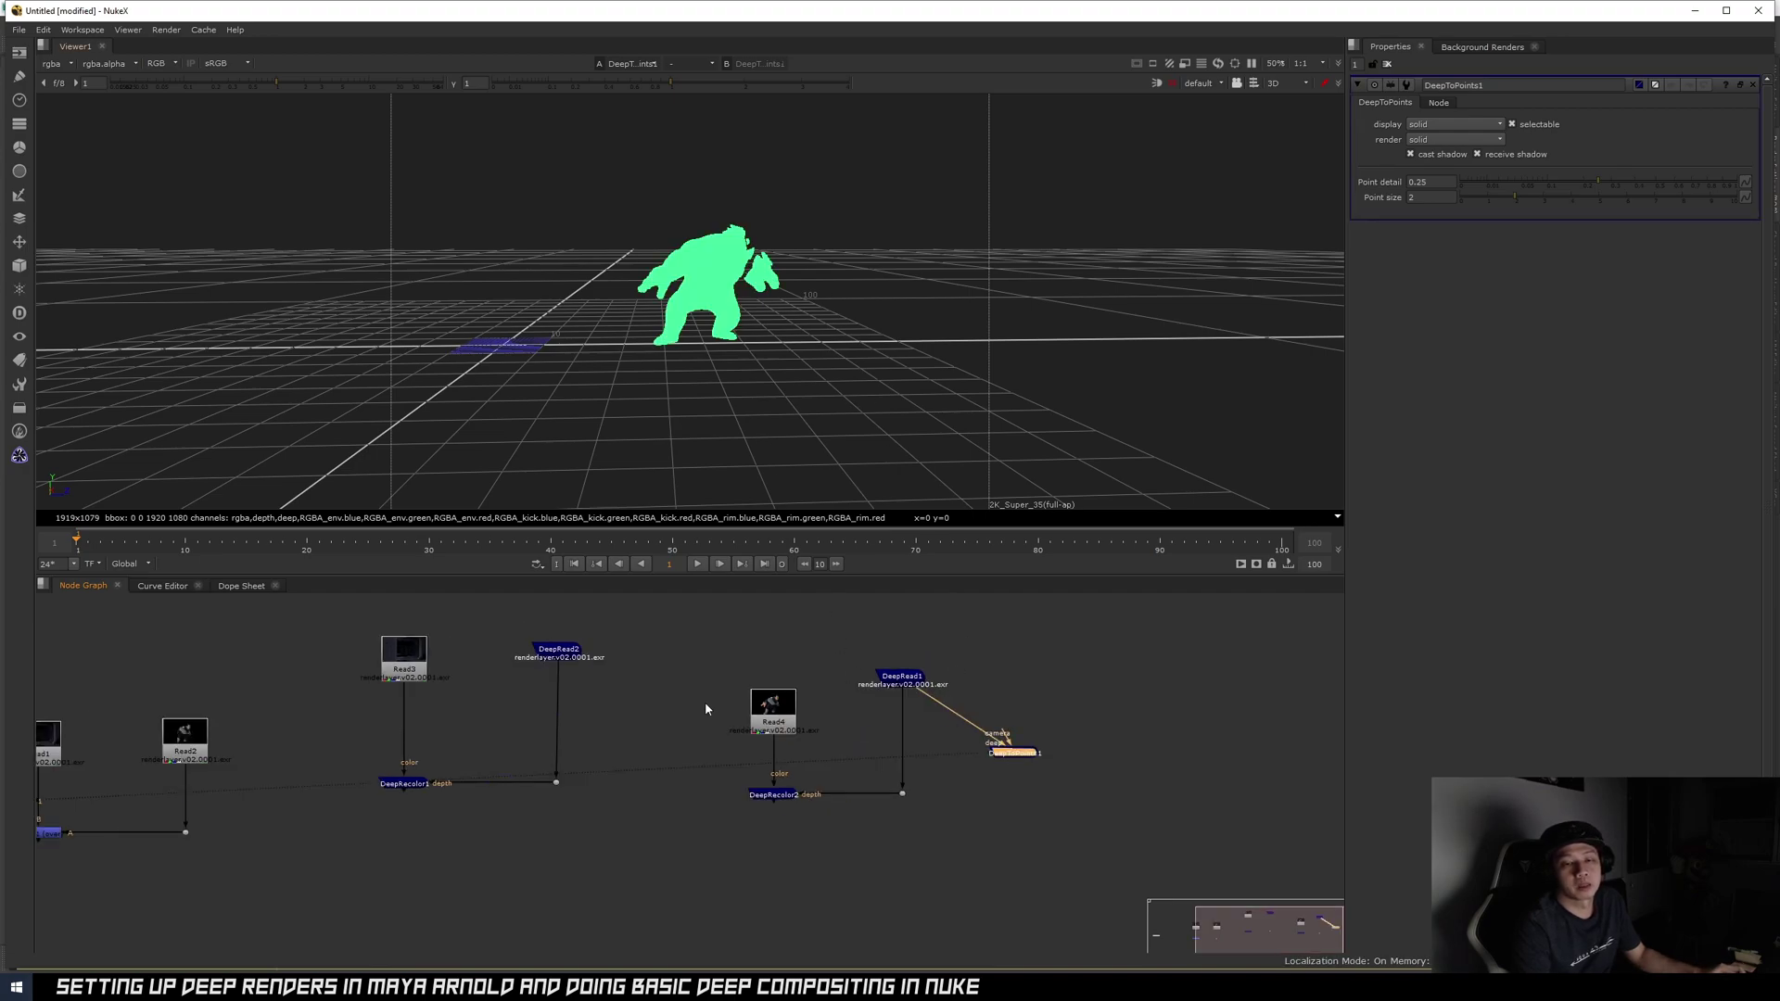
pyautogui.hotkey('ctrl', 'c')
pyautogui.hotkey('ctrl', 'v')
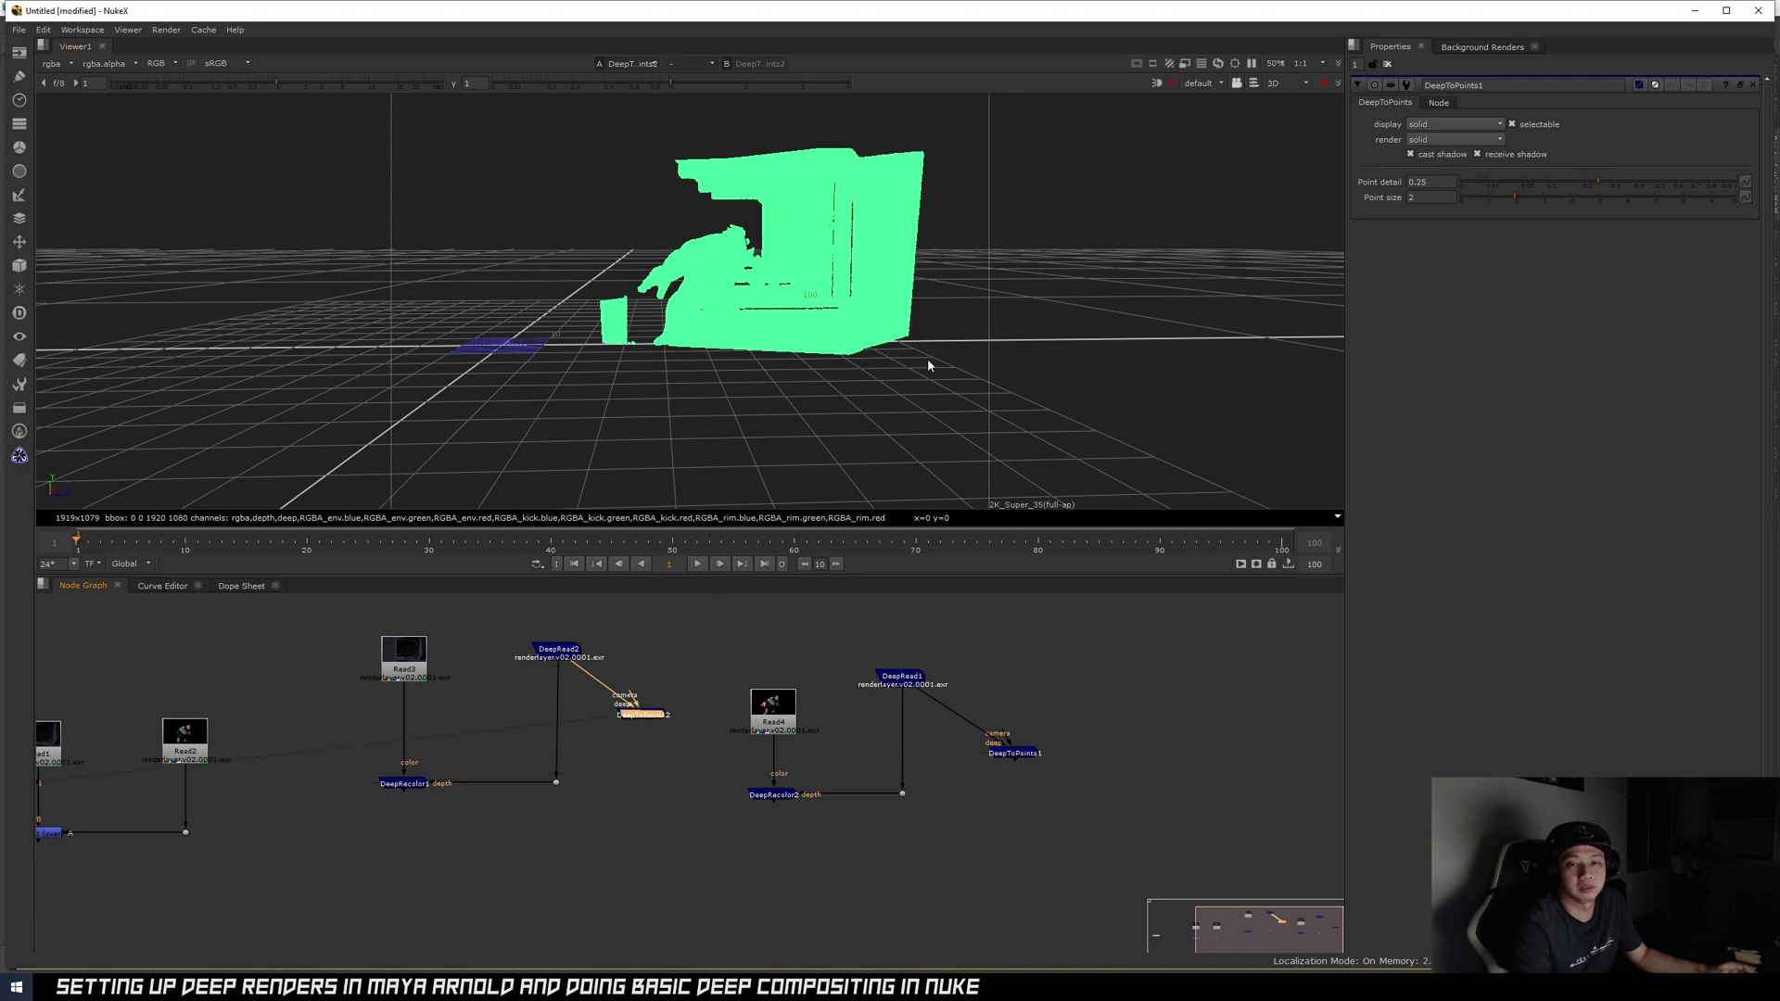
pyautogui.click(861, 389)
pyautogui.keyDown('ctrl'); pyautogui.moveTo(741, 358); pyautogui.dragTo(806, 368); pyautogui.keyUp('ctrl')
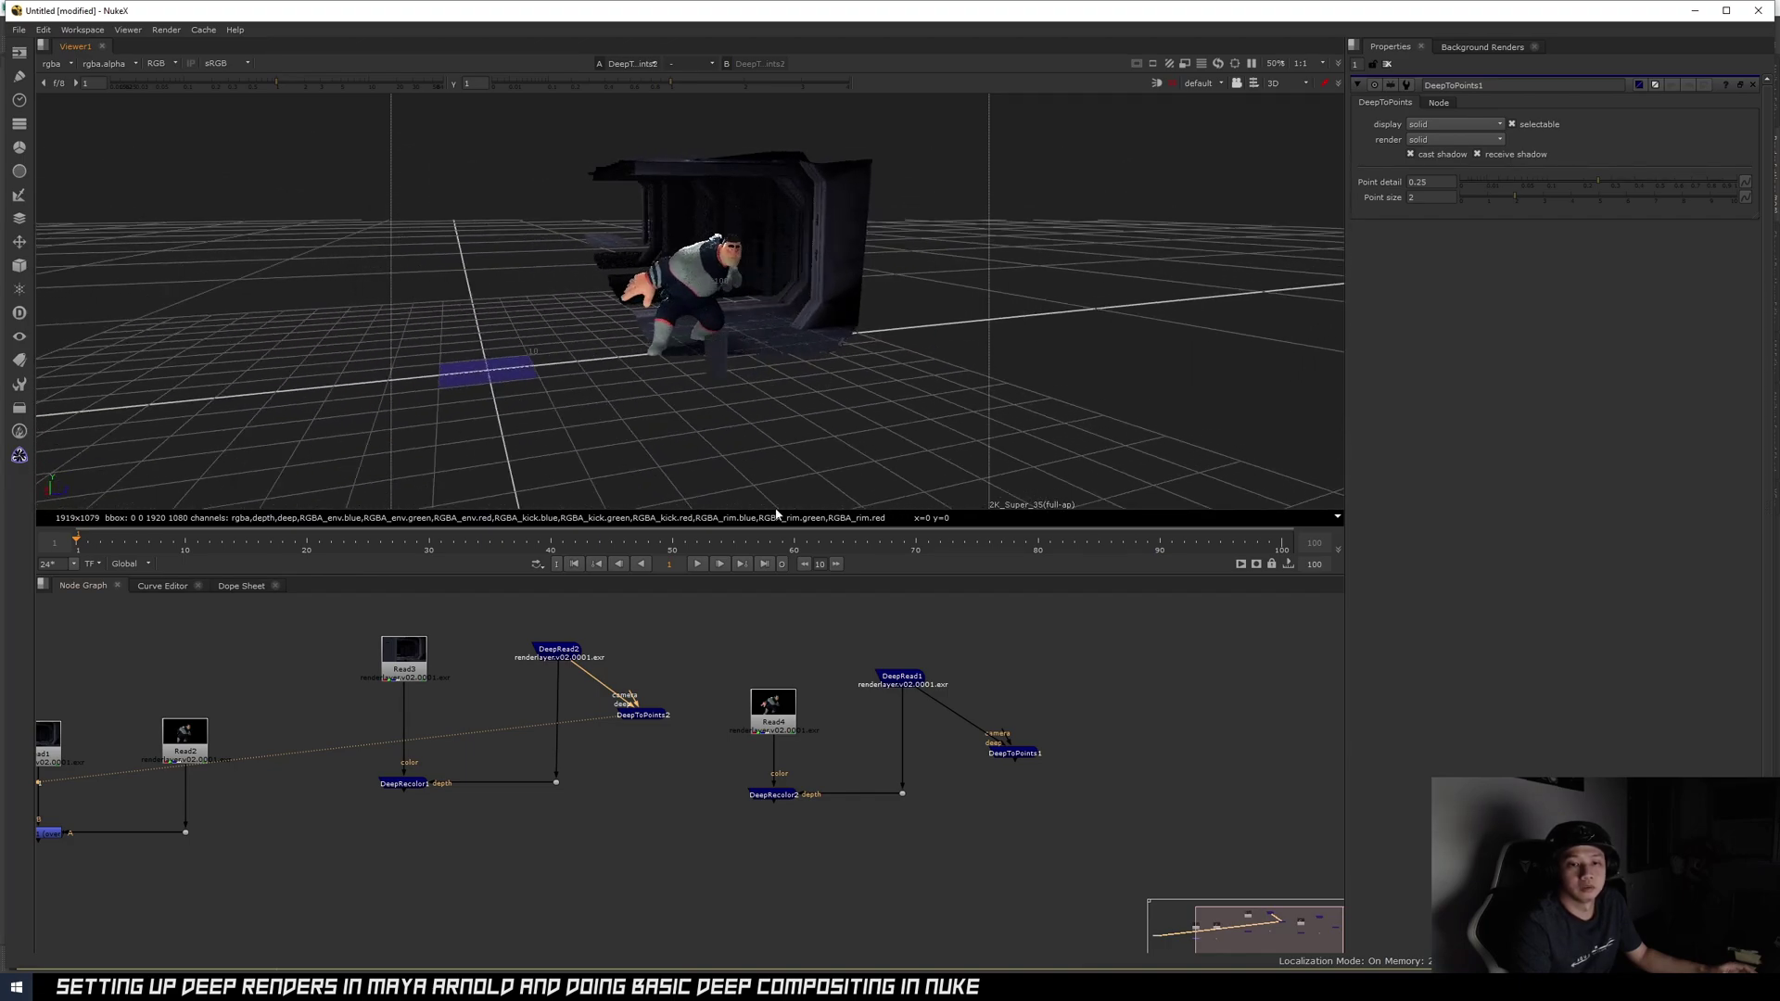
# - View the outputs of DeepRecolor1 and DeepRecolor2 one after the other
pyautogui.moveTo(644, 741); pyautogui.dragTo(665, 722, button='middle')
pyautogui.moveTo(641, 797); pyautogui.dragTo(638, 807, button='middle')
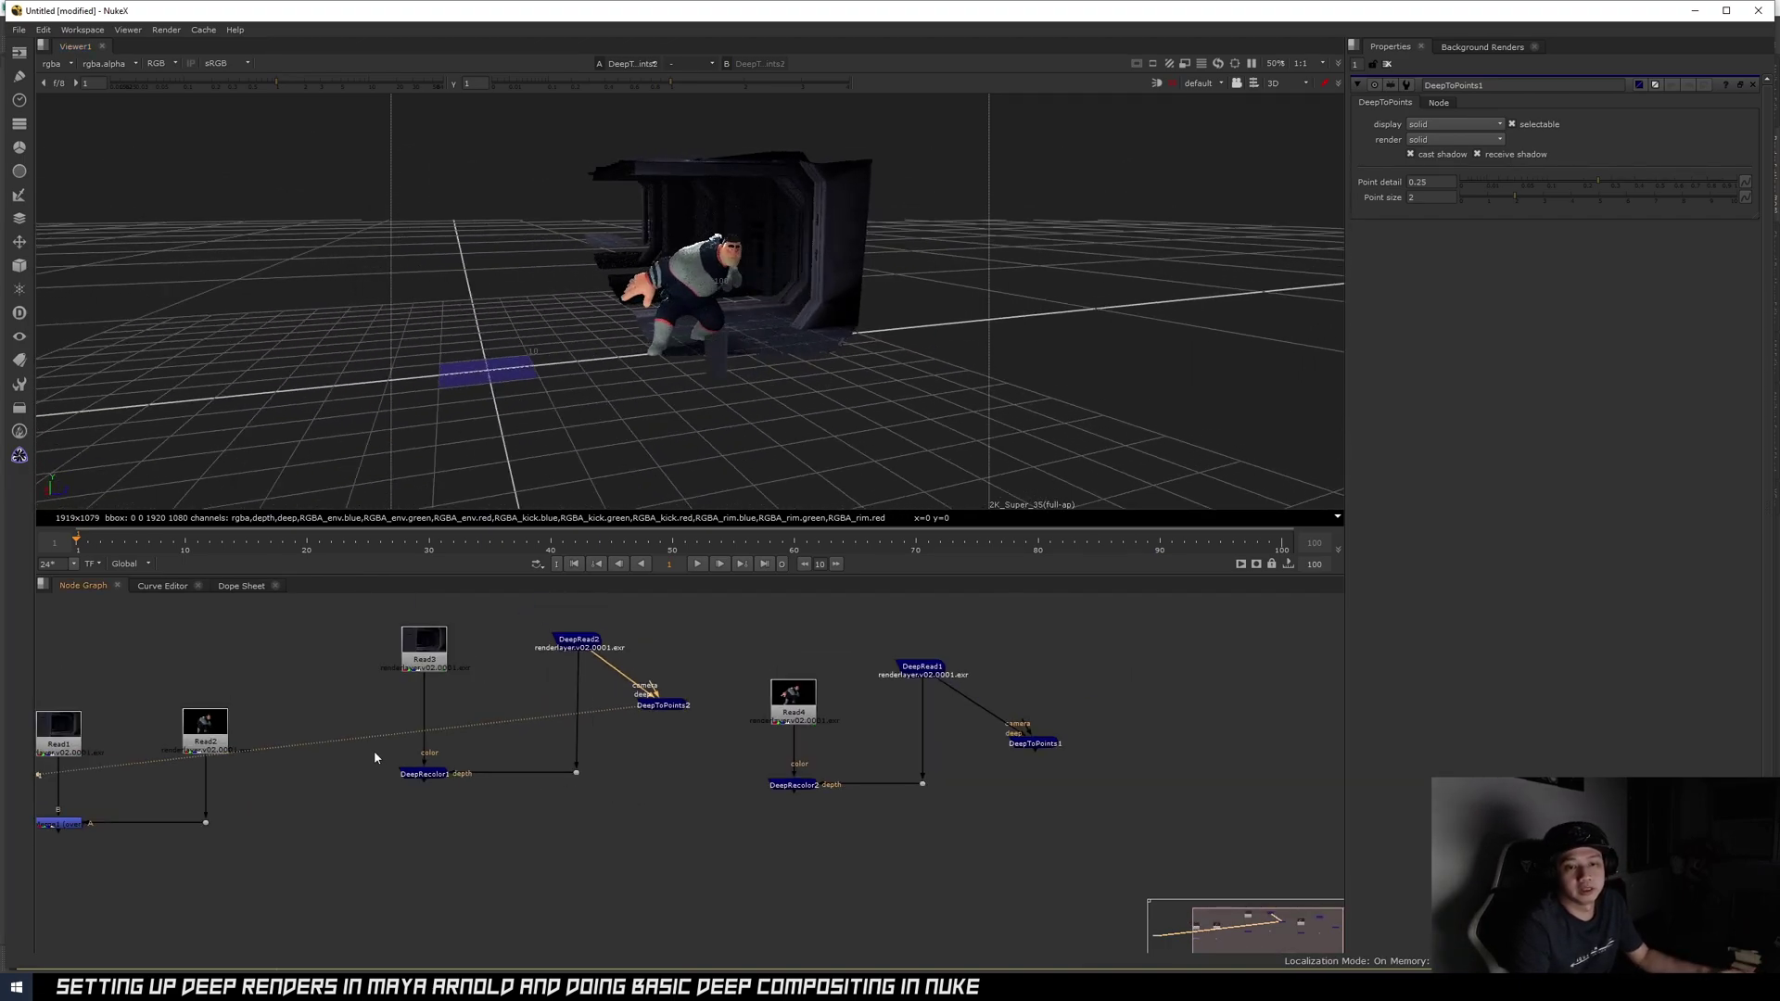
pyautogui.moveTo(360, 752); pyautogui.dragTo(474, 794)
pyautogui.press('1')
pyautogui.moveTo(681, 759); pyautogui.dragTo(836, 806)
pyautogui.press('1')
# - Add a DeepMerge node below and between the two DeepRecolor nodes
pyautogui.moveTo(640, 809); pyautogui.dragTo(654, 787, button='middle')
pyautogui.click(653, 791)
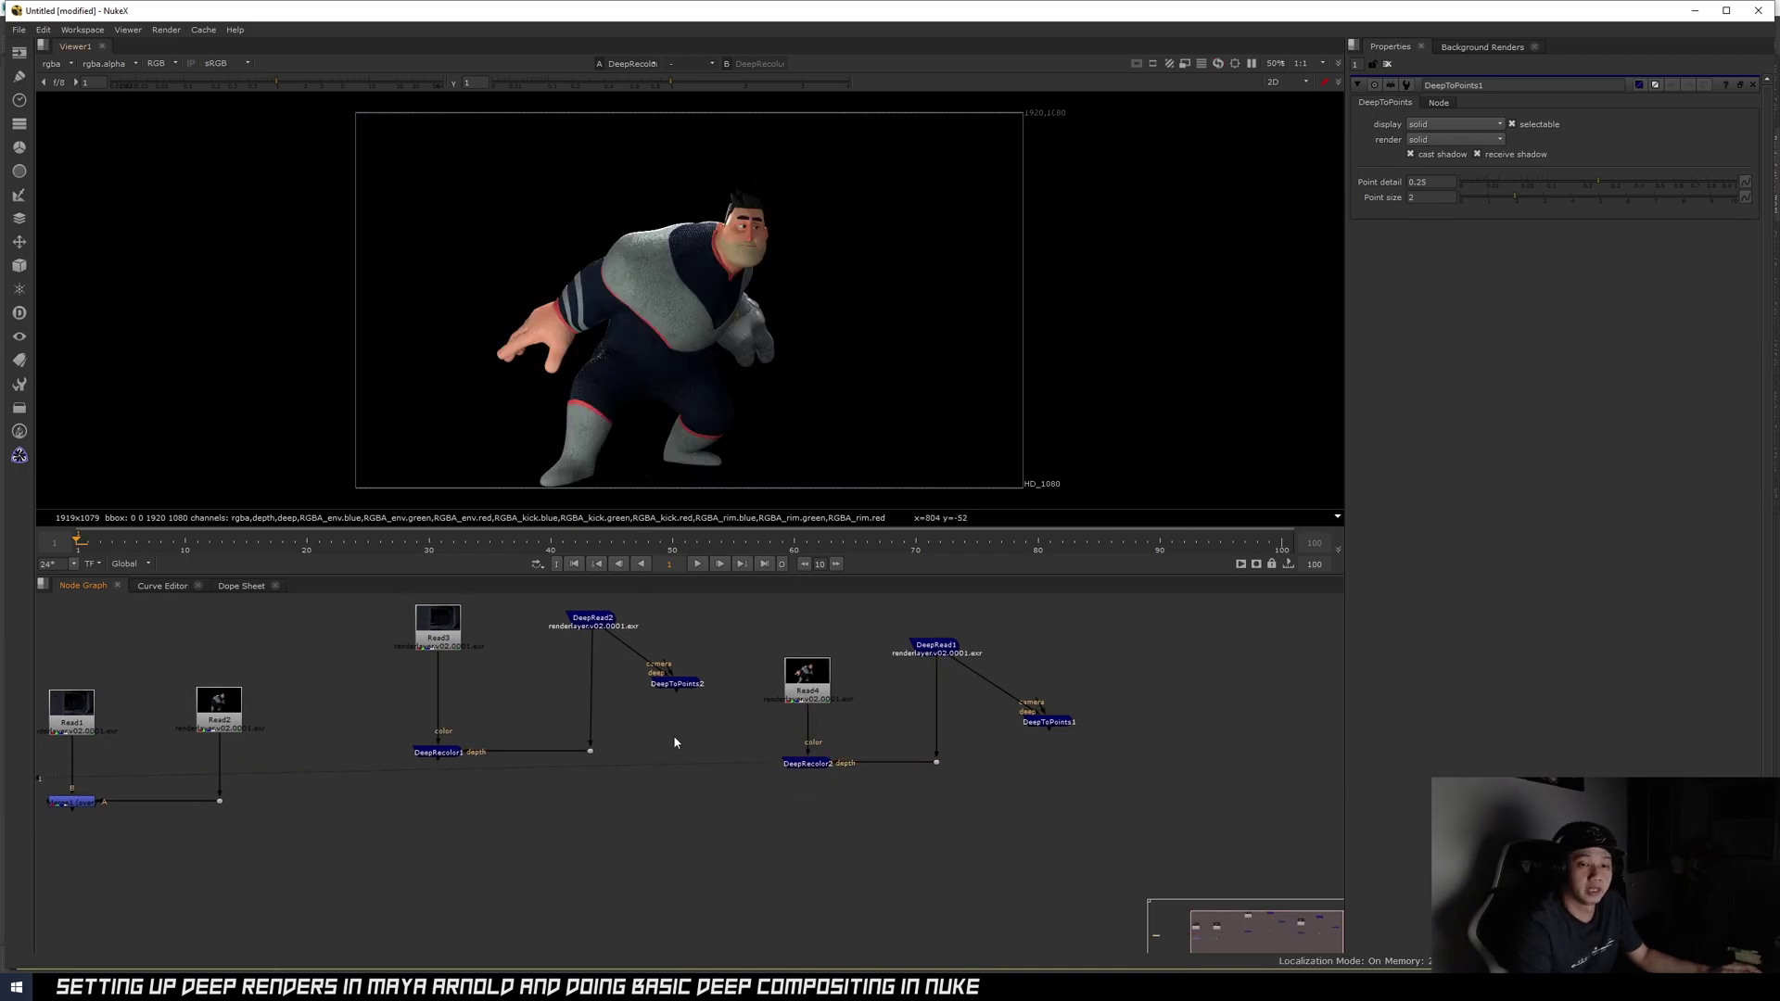
pyautogui.press('Tab')
pyautogui.write('deepm')
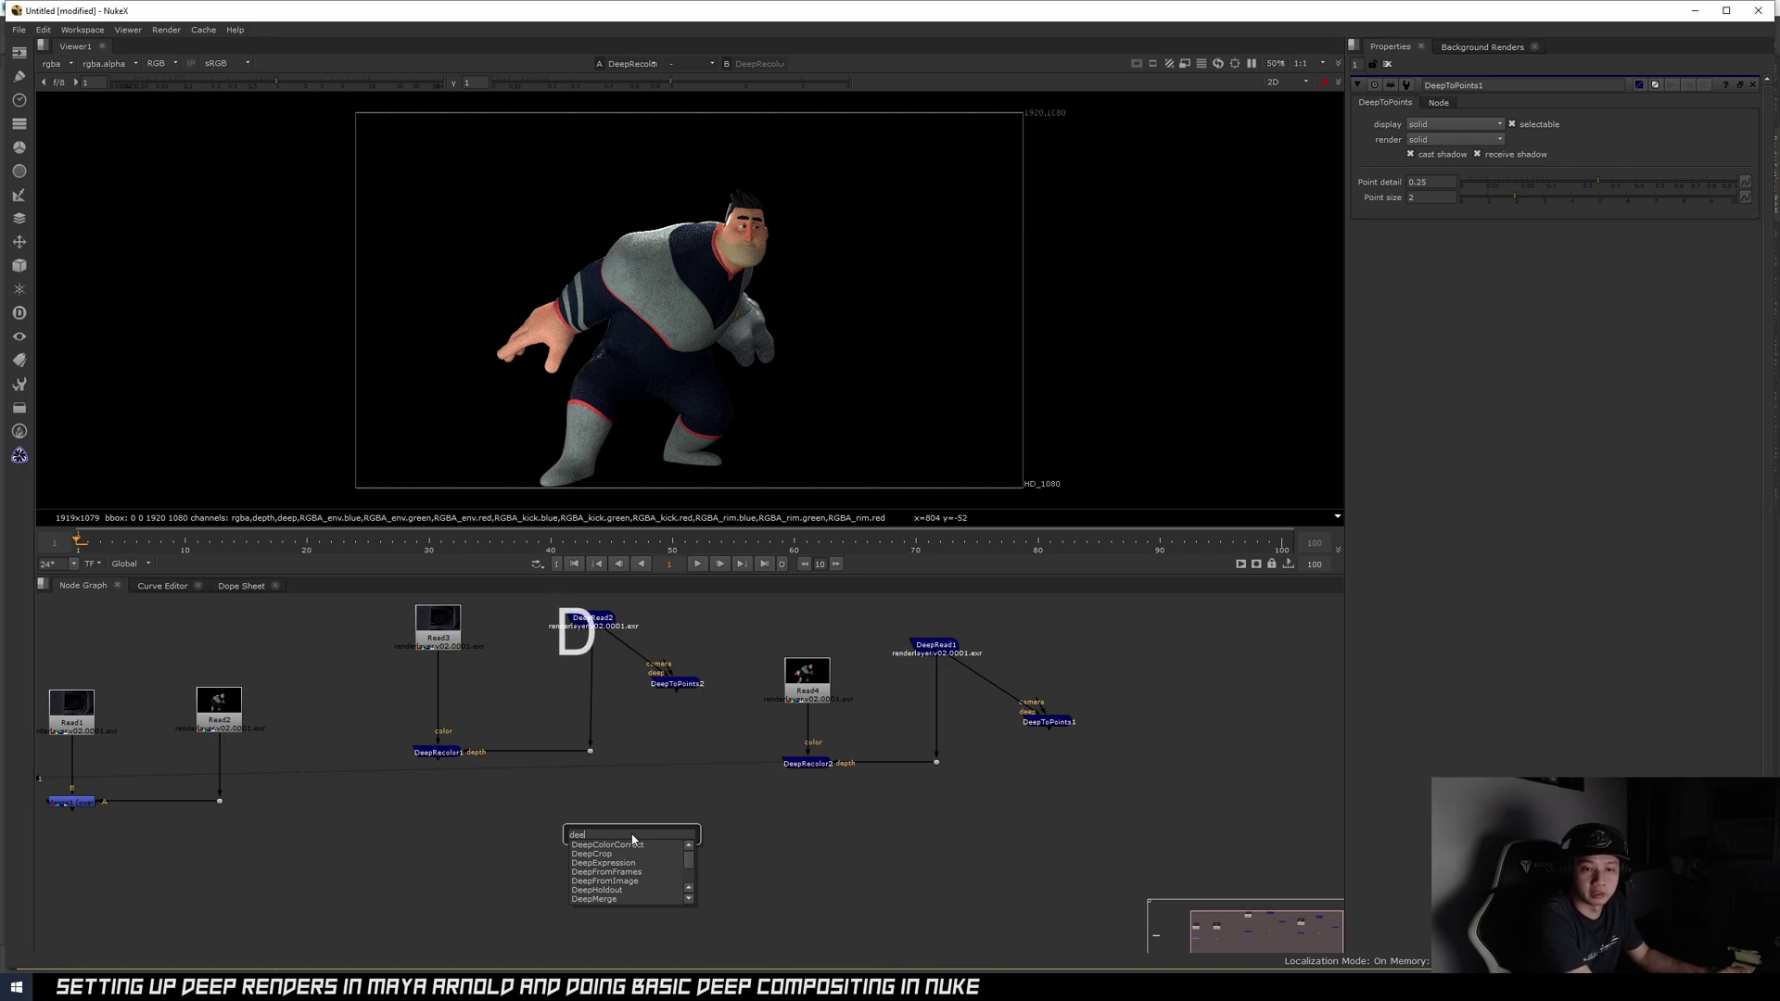
pyautogui.press('Return')
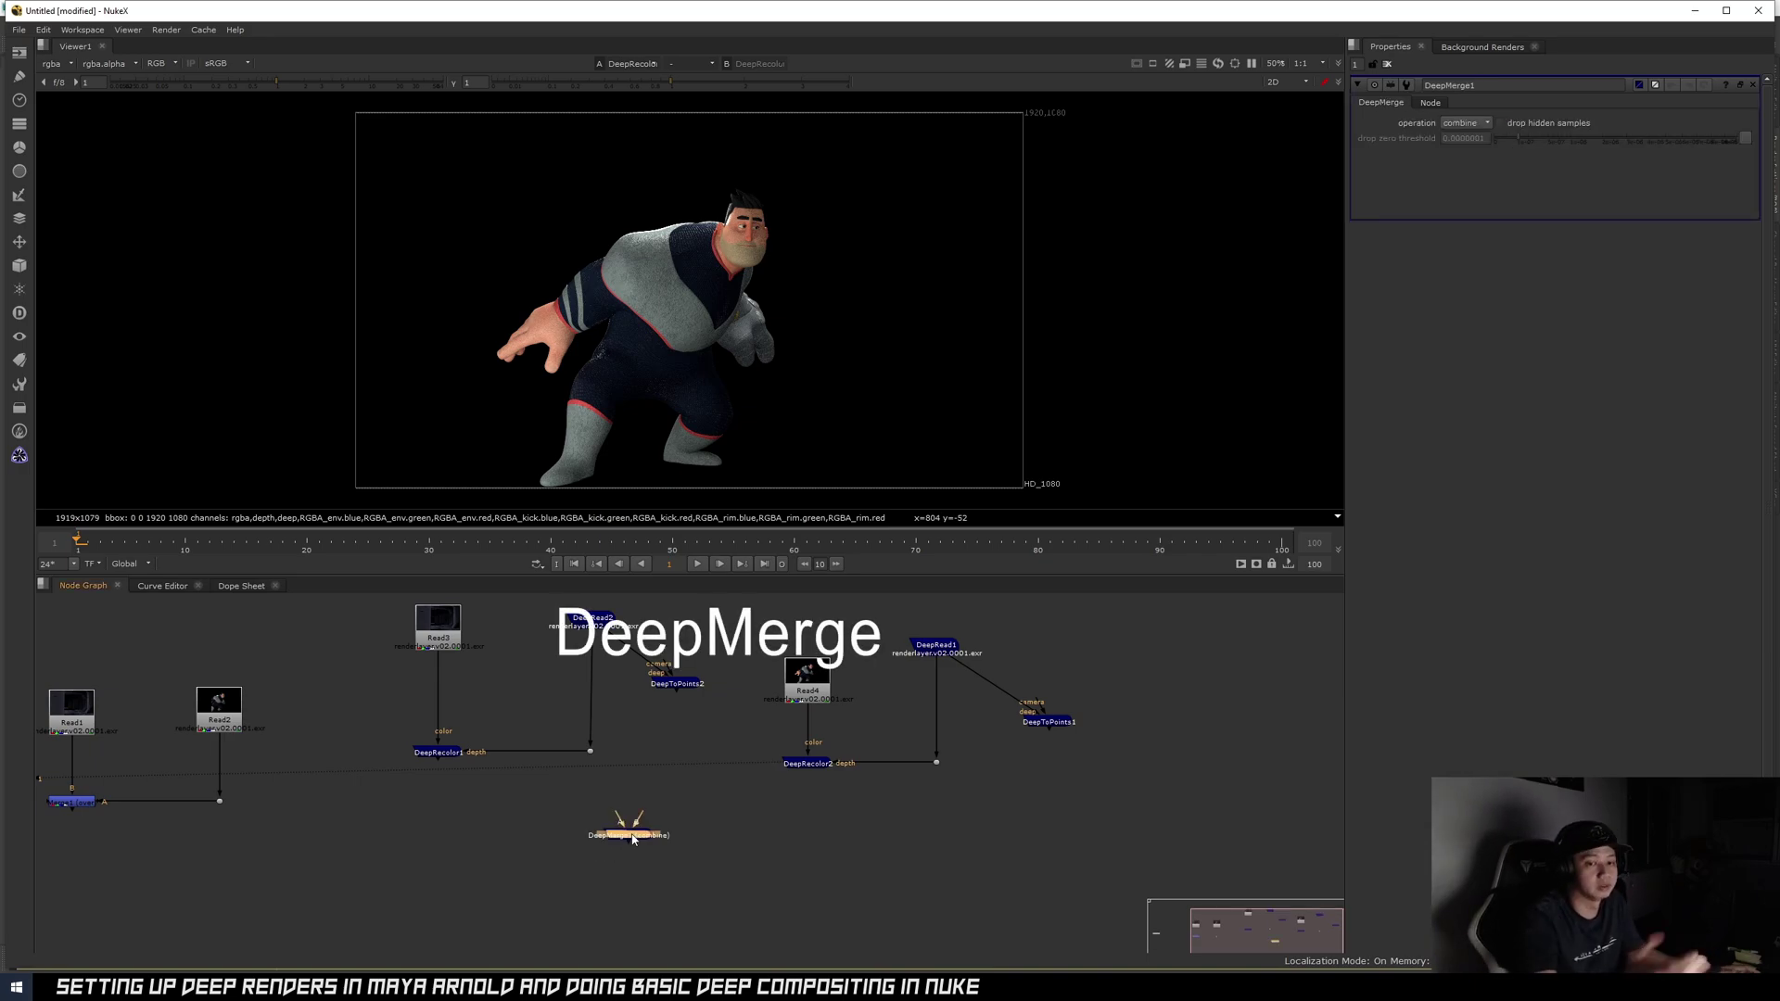
pyautogui.scroll(2, 702, 829)
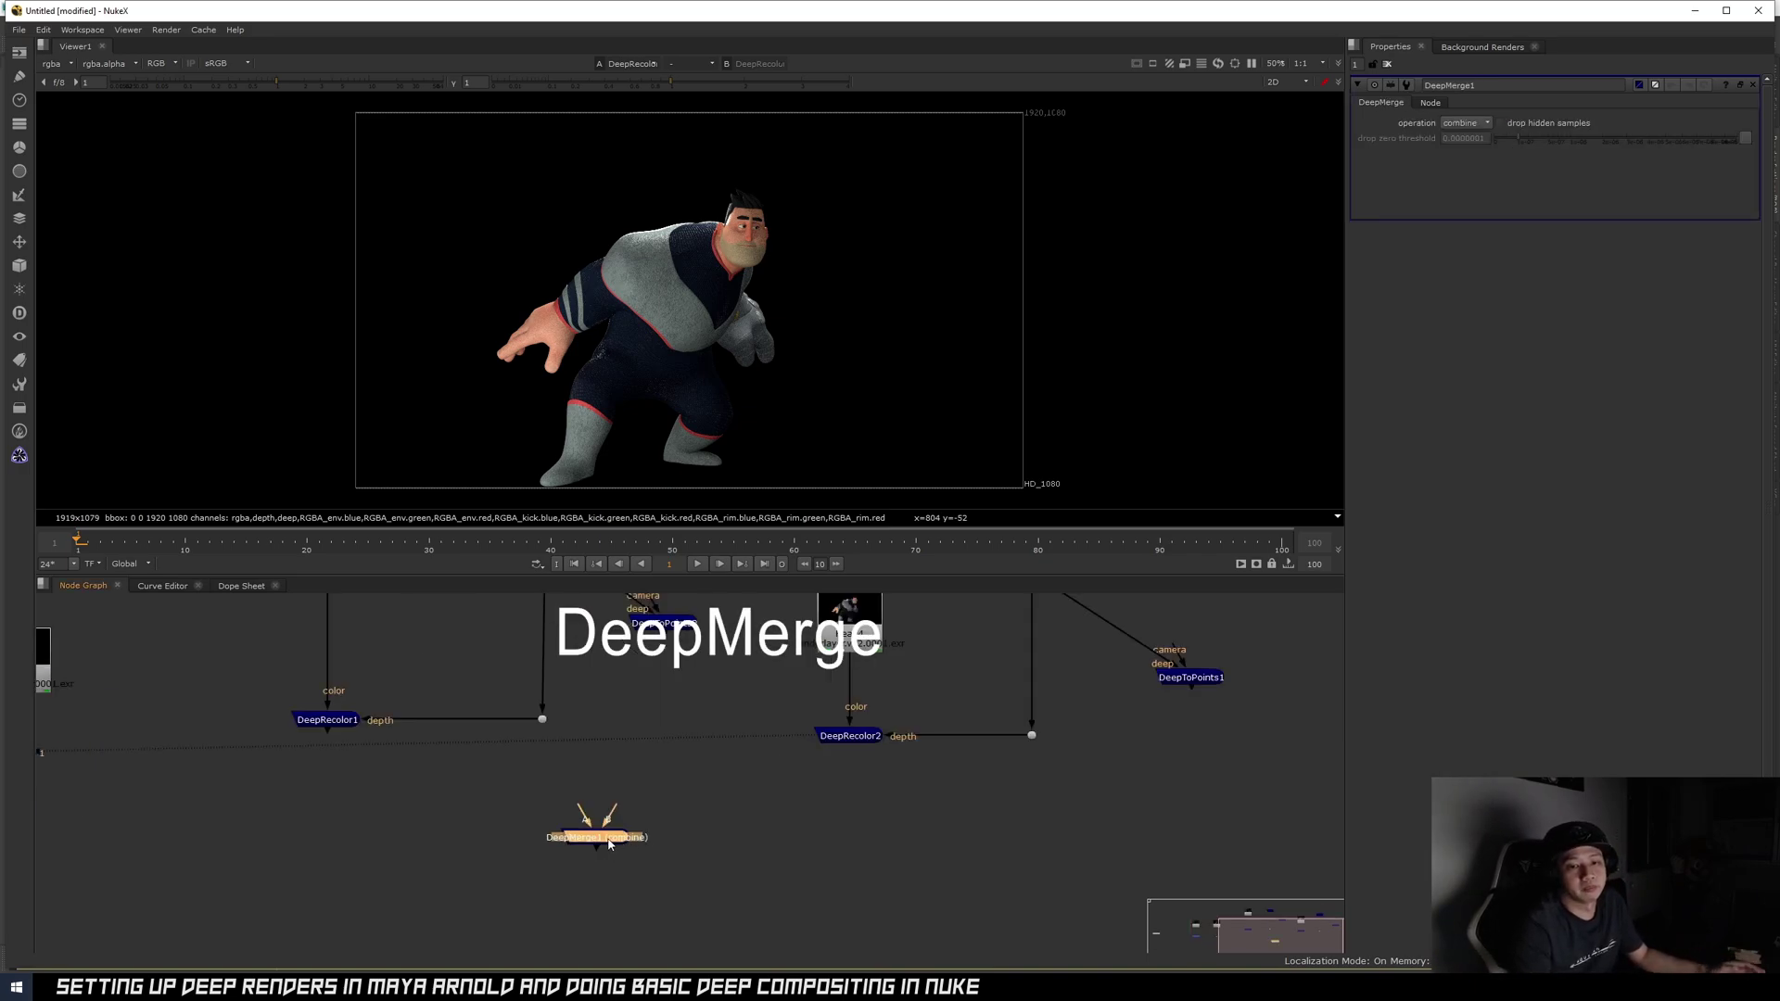
pyautogui.moveTo(609, 843); pyautogui.dragTo(680, 867)
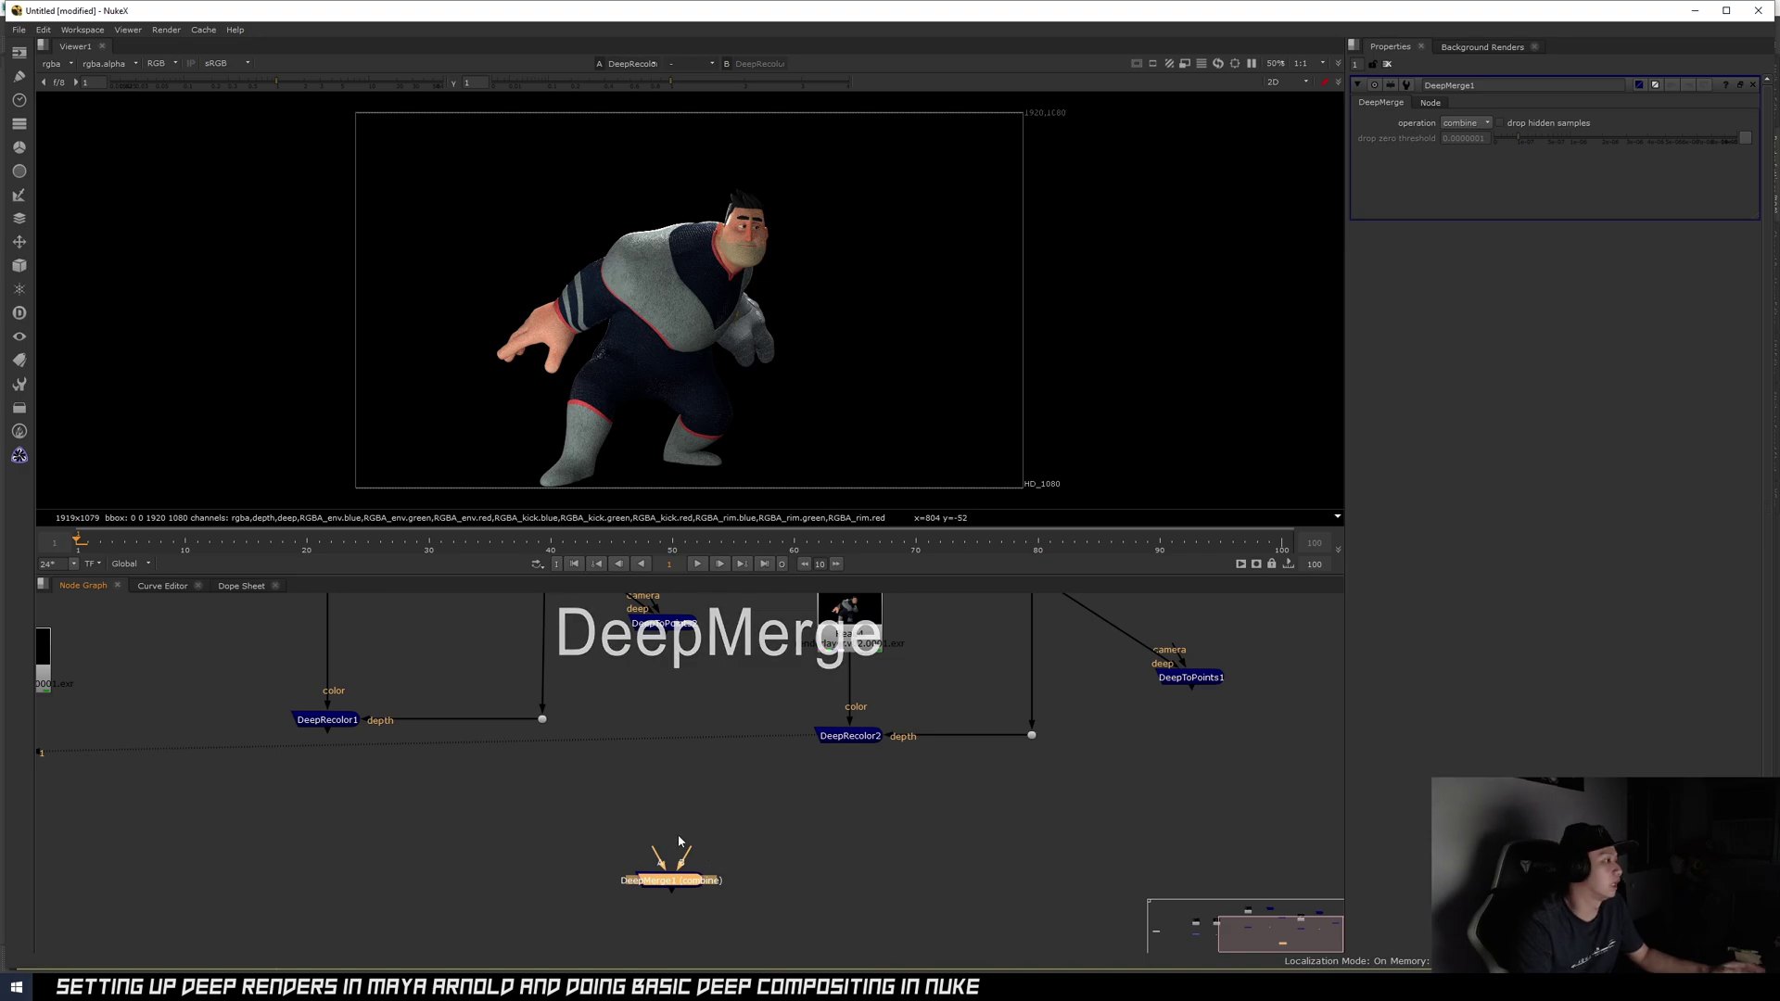
# - Connect the DeepMerge inputs to DeepRecolor2 and DeepRecolor1, place it beneath DeepRecolor1 and route the DeepRecolor2 connection through a dot
pyautogui.scroll(-2, 721, 754)
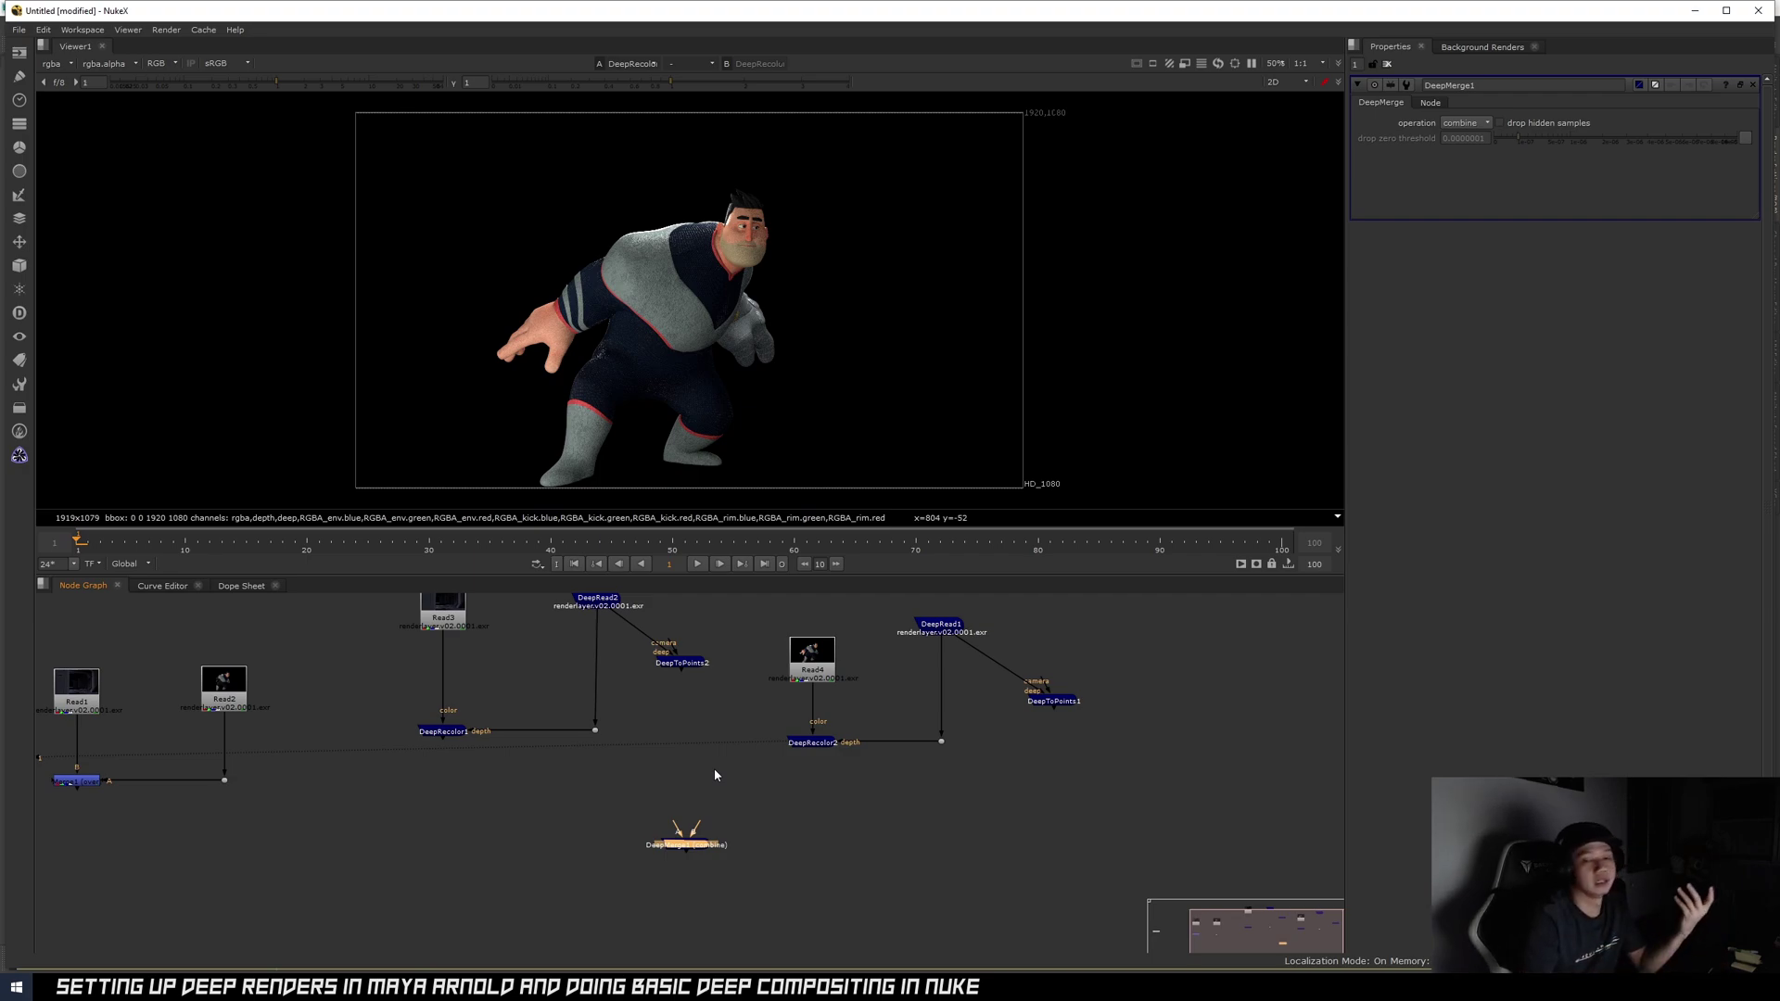
pyautogui.moveTo(694, 828); pyautogui.dragTo(808, 742)
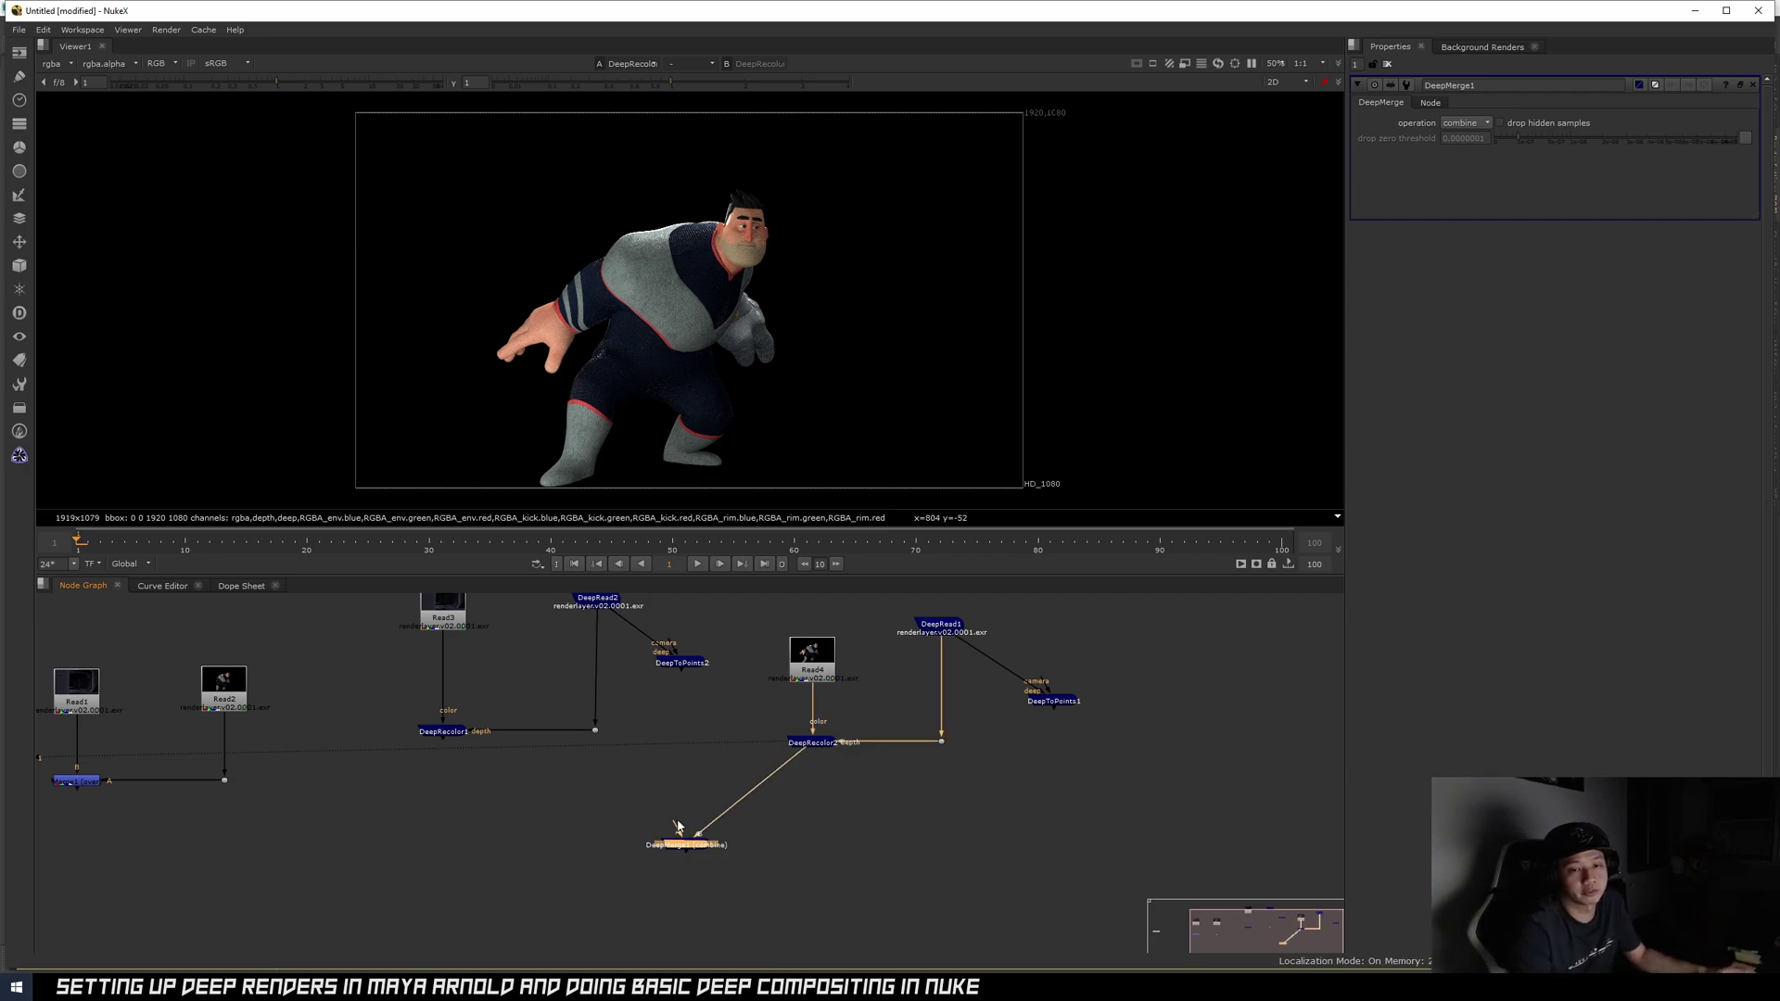
pyautogui.moveTo(475, 753); pyautogui.dragTo(459, 737)
pyautogui.moveTo(691, 845); pyautogui.dragTo(446, 906)
pyautogui.keyDown('ctrl'); pyautogui.moveTo(628, 824); pyautogui.dragTo(805, 906); pyautogui.keyUp('ctrl')
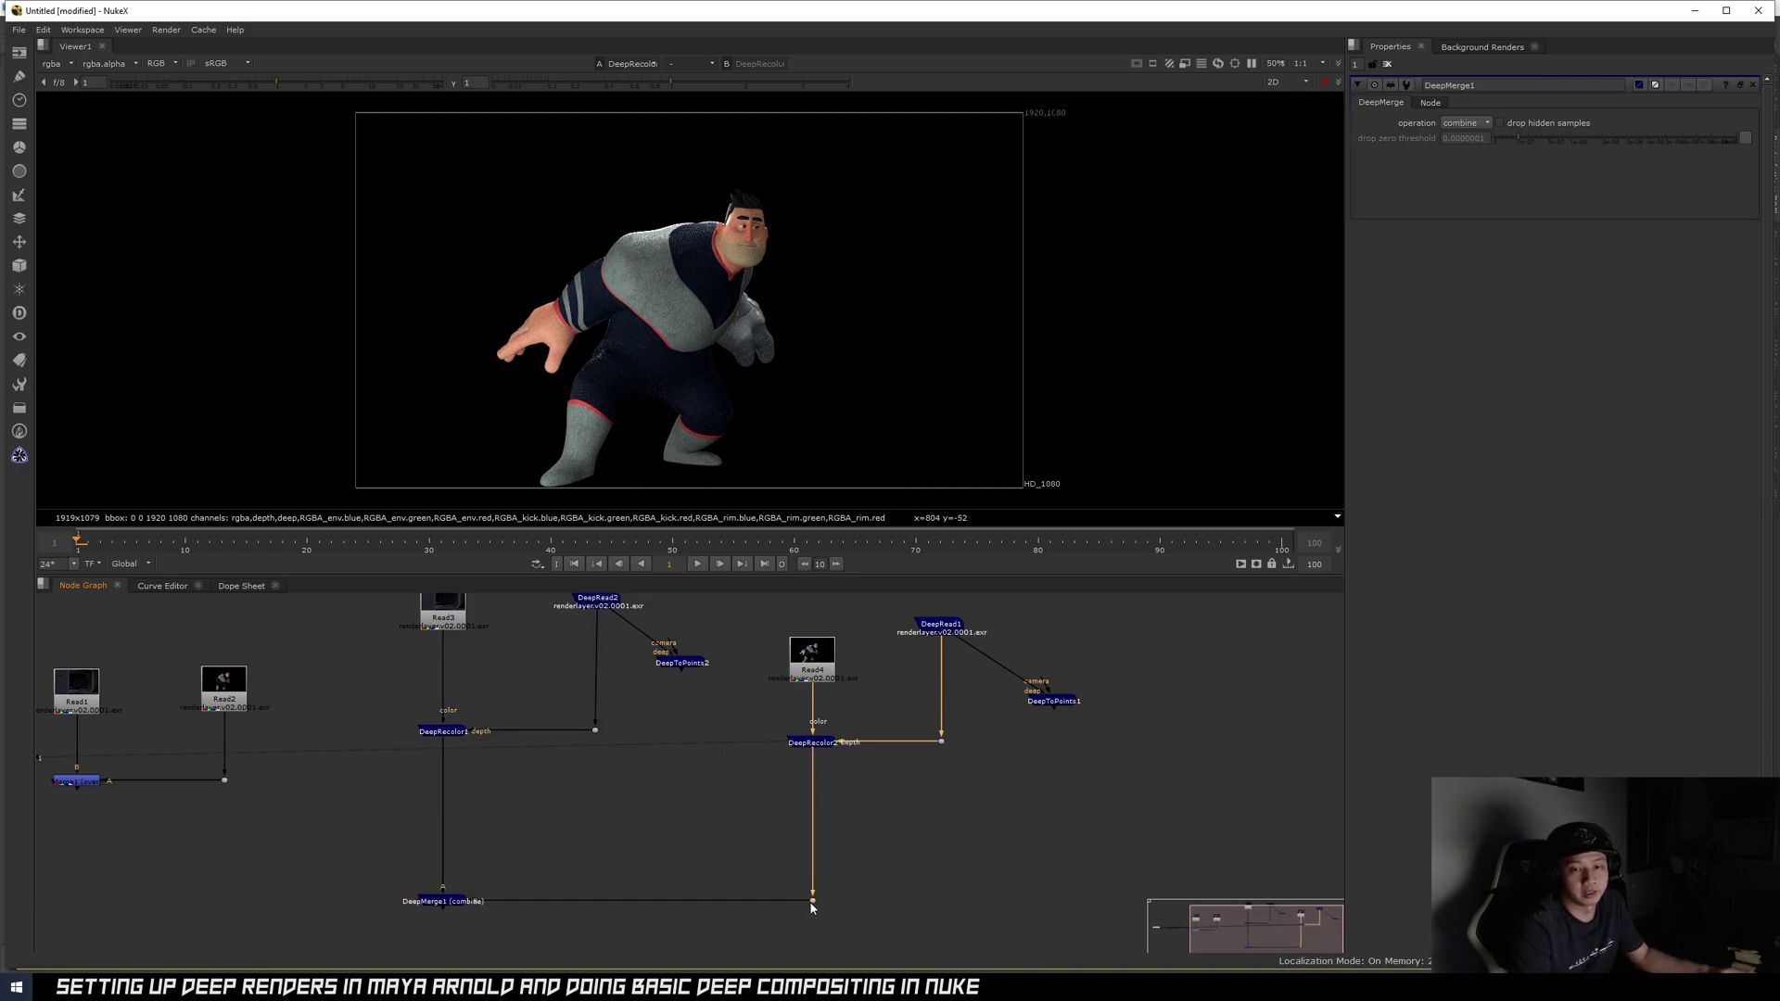
# - View the DeepMerge1 output to examine how the set and character combine in depth
pyautogui.moveTo(345, 846); pyautogui.dragTo(509, 918)
pyautogui.press('1')
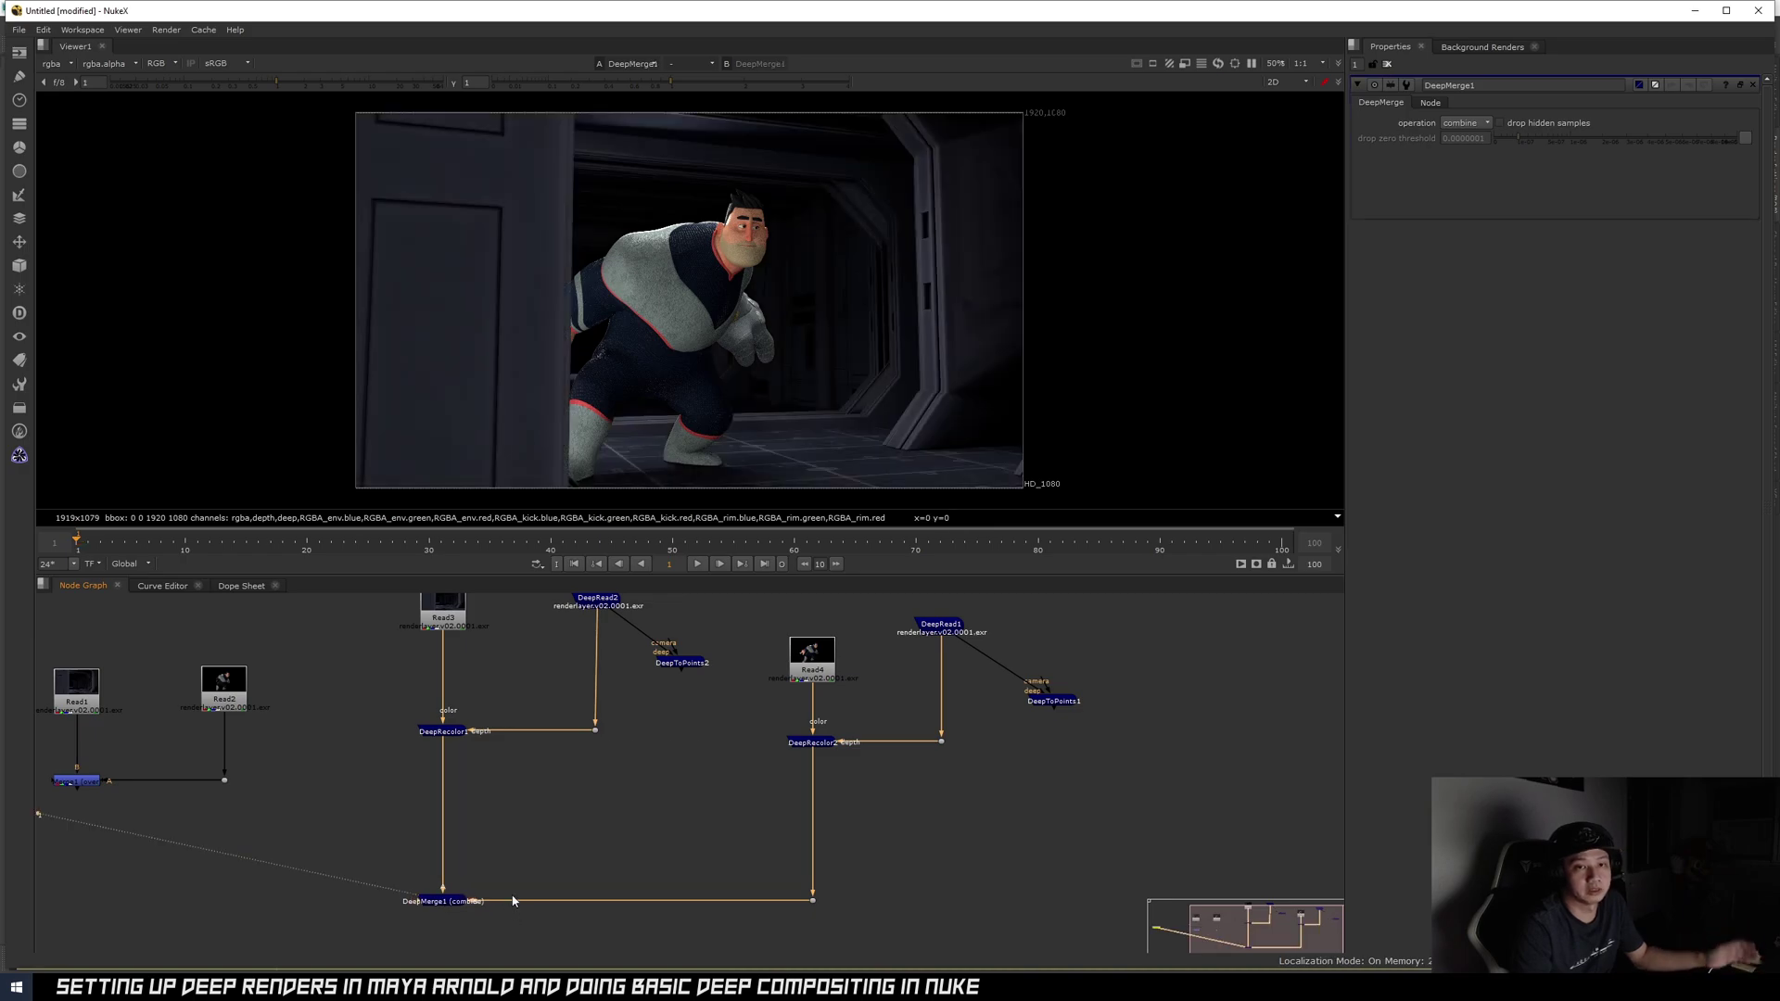
pyautogui.moveTo(582, 384); pyautogui.dragTo(600, 371, button='middle')
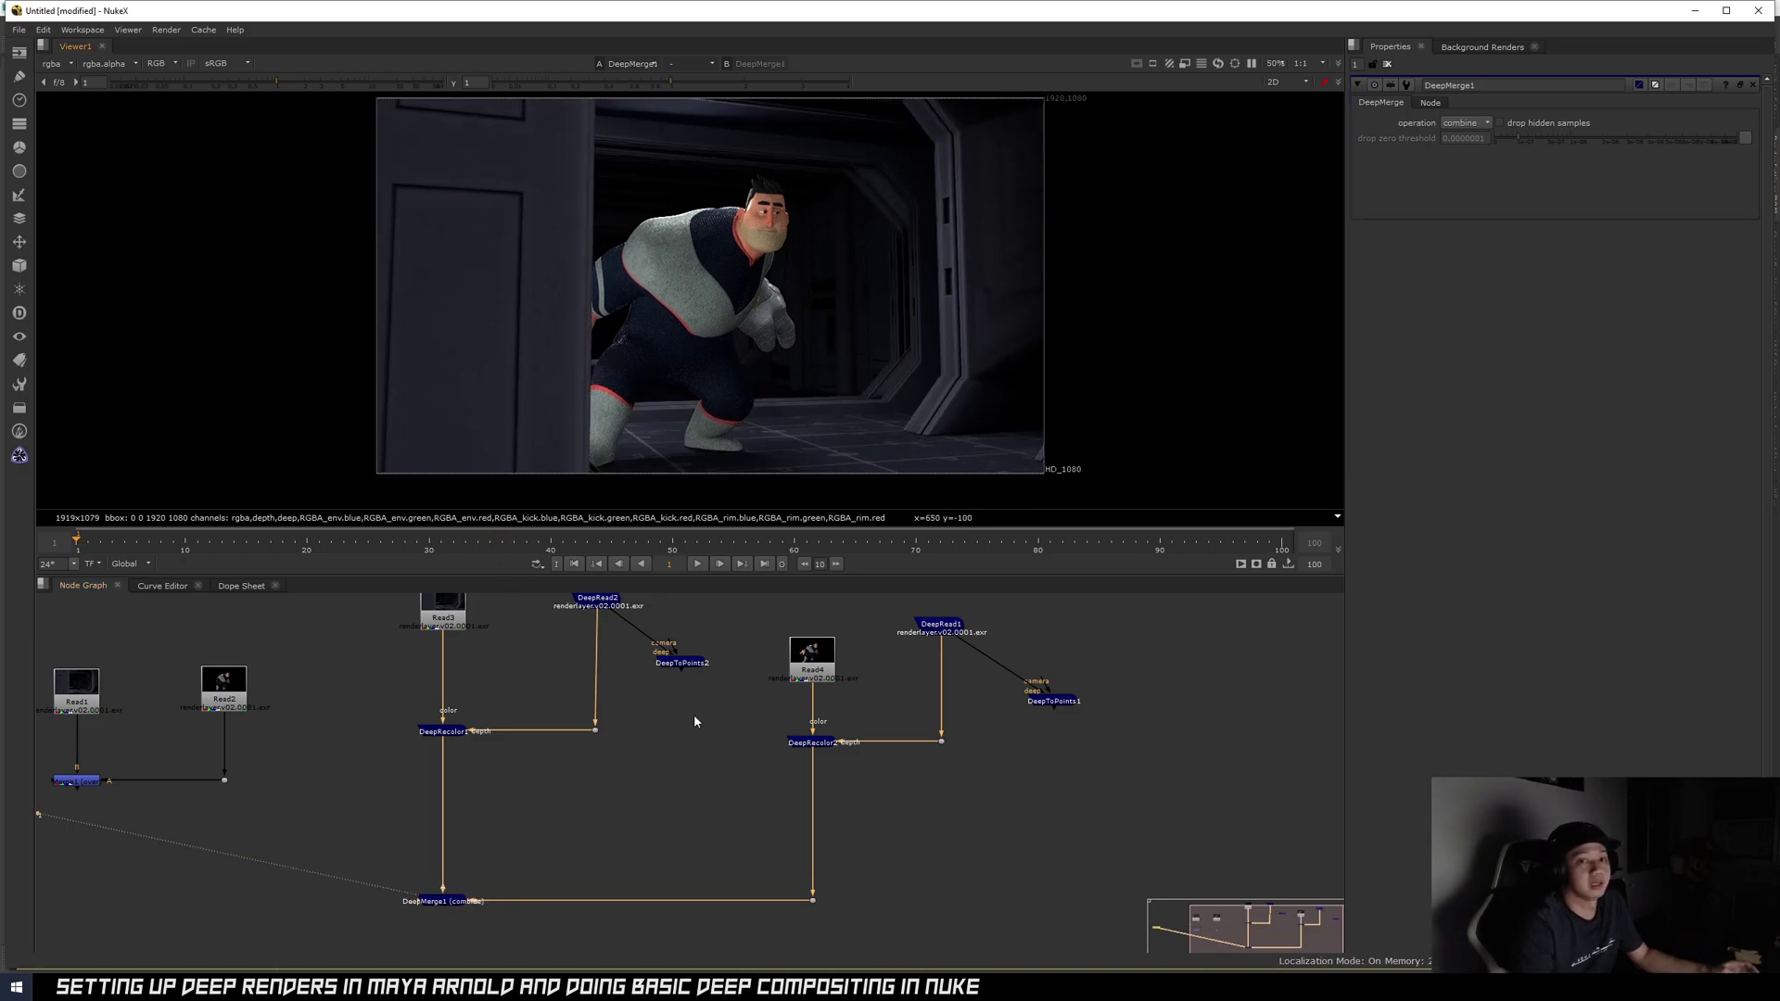
pyautogui.moveTo(694, 722); pyautogui.dragTo(714, 701, button='middle')
pyautogui.scroll(-2, 713, 701)
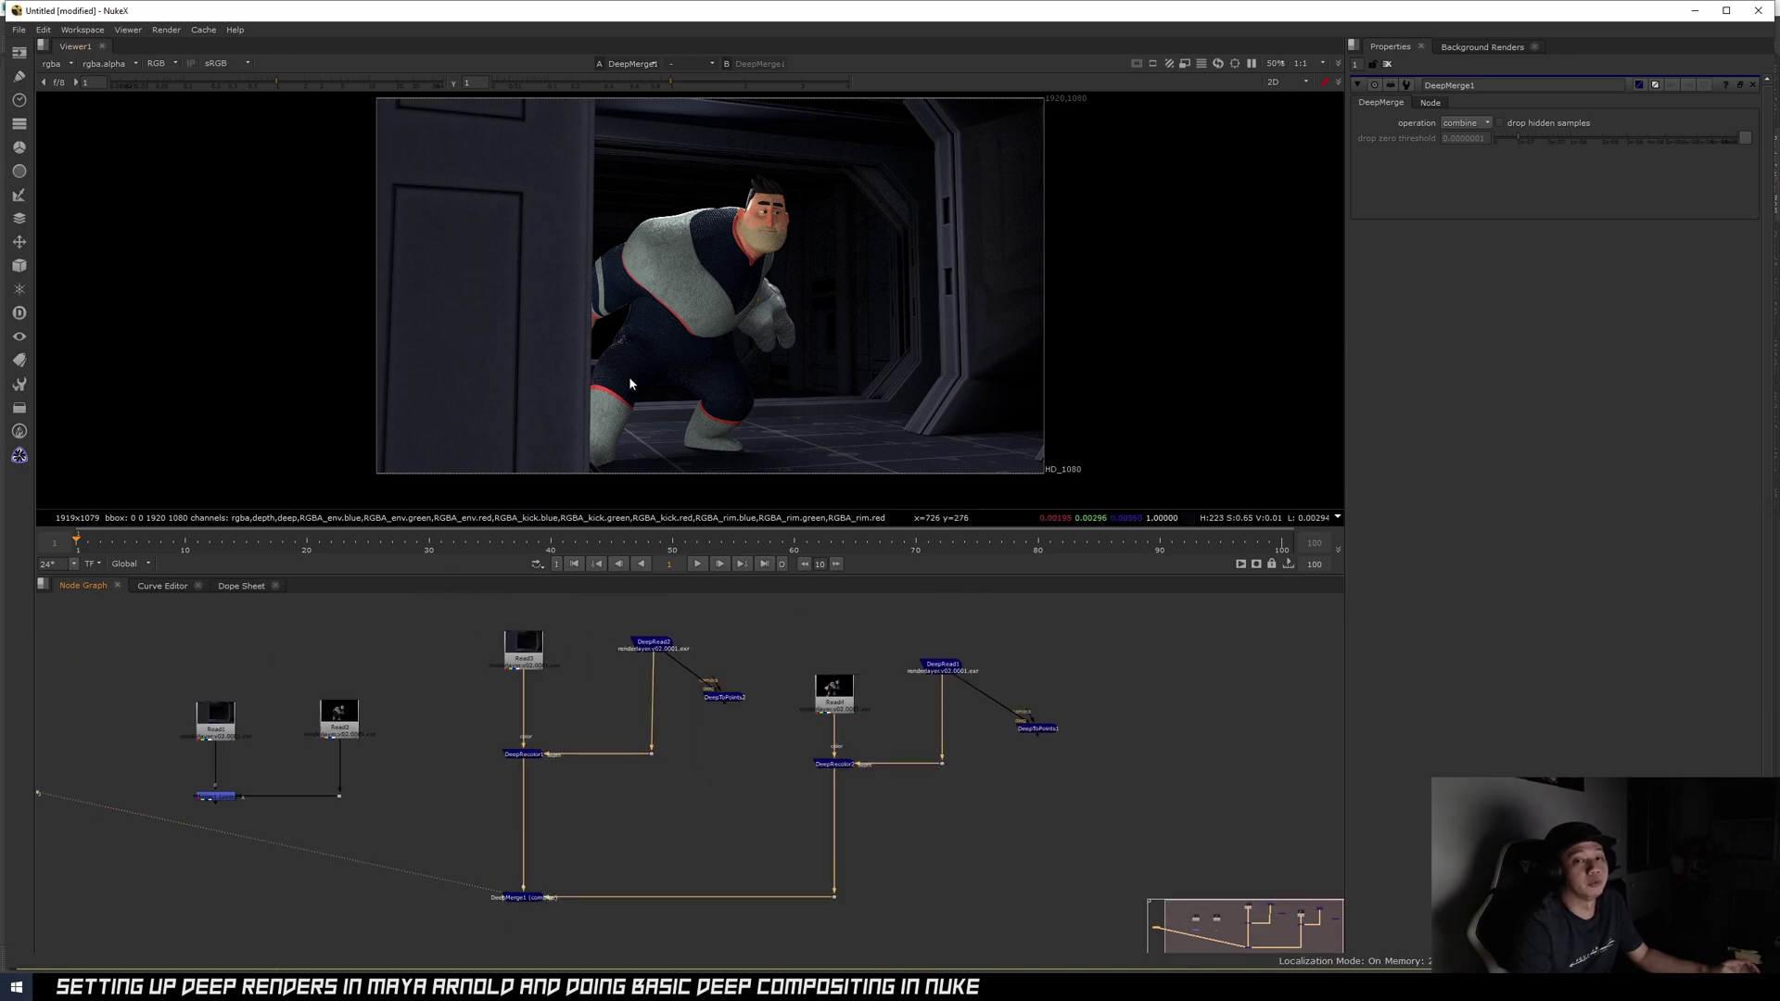
# - View the Read4 output to examine the full character render without the set
pyautogui.scroll(-2, 631, 376)
pyautogui.scroll(2, 716, 346)
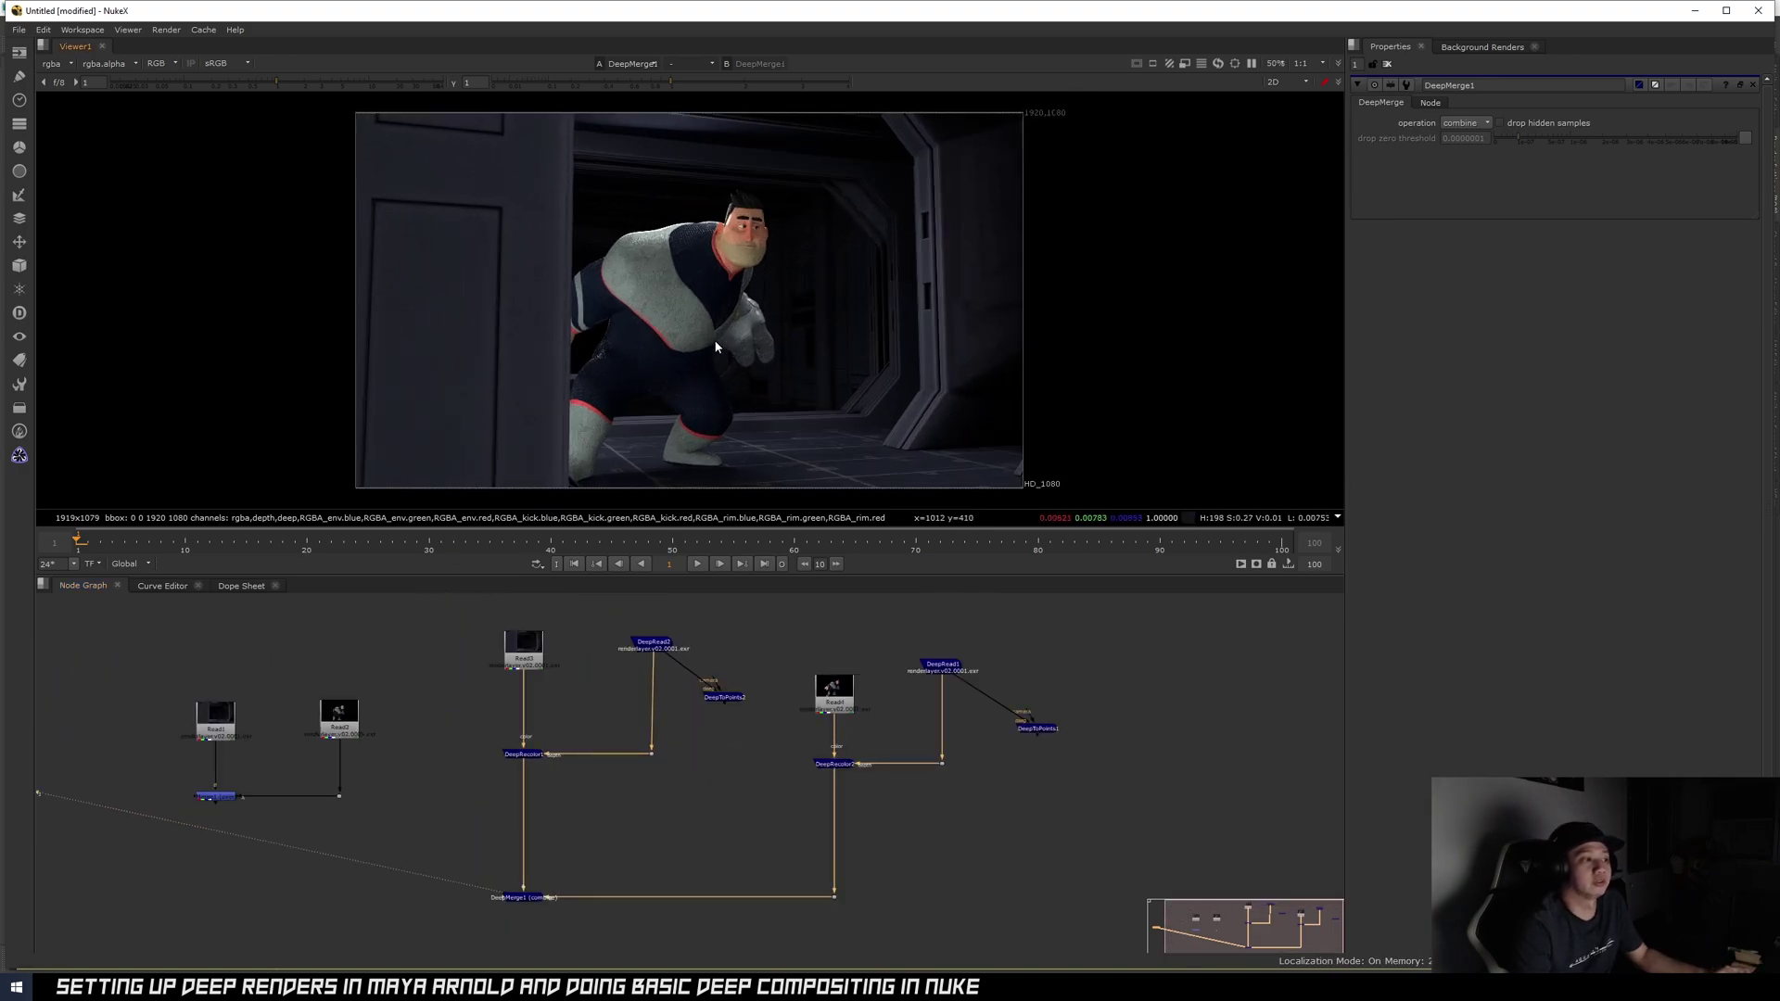
pyautogui.scroll(-2, 715, 348)
pyautogui.click(832, 683)
pyautogui.press('1')
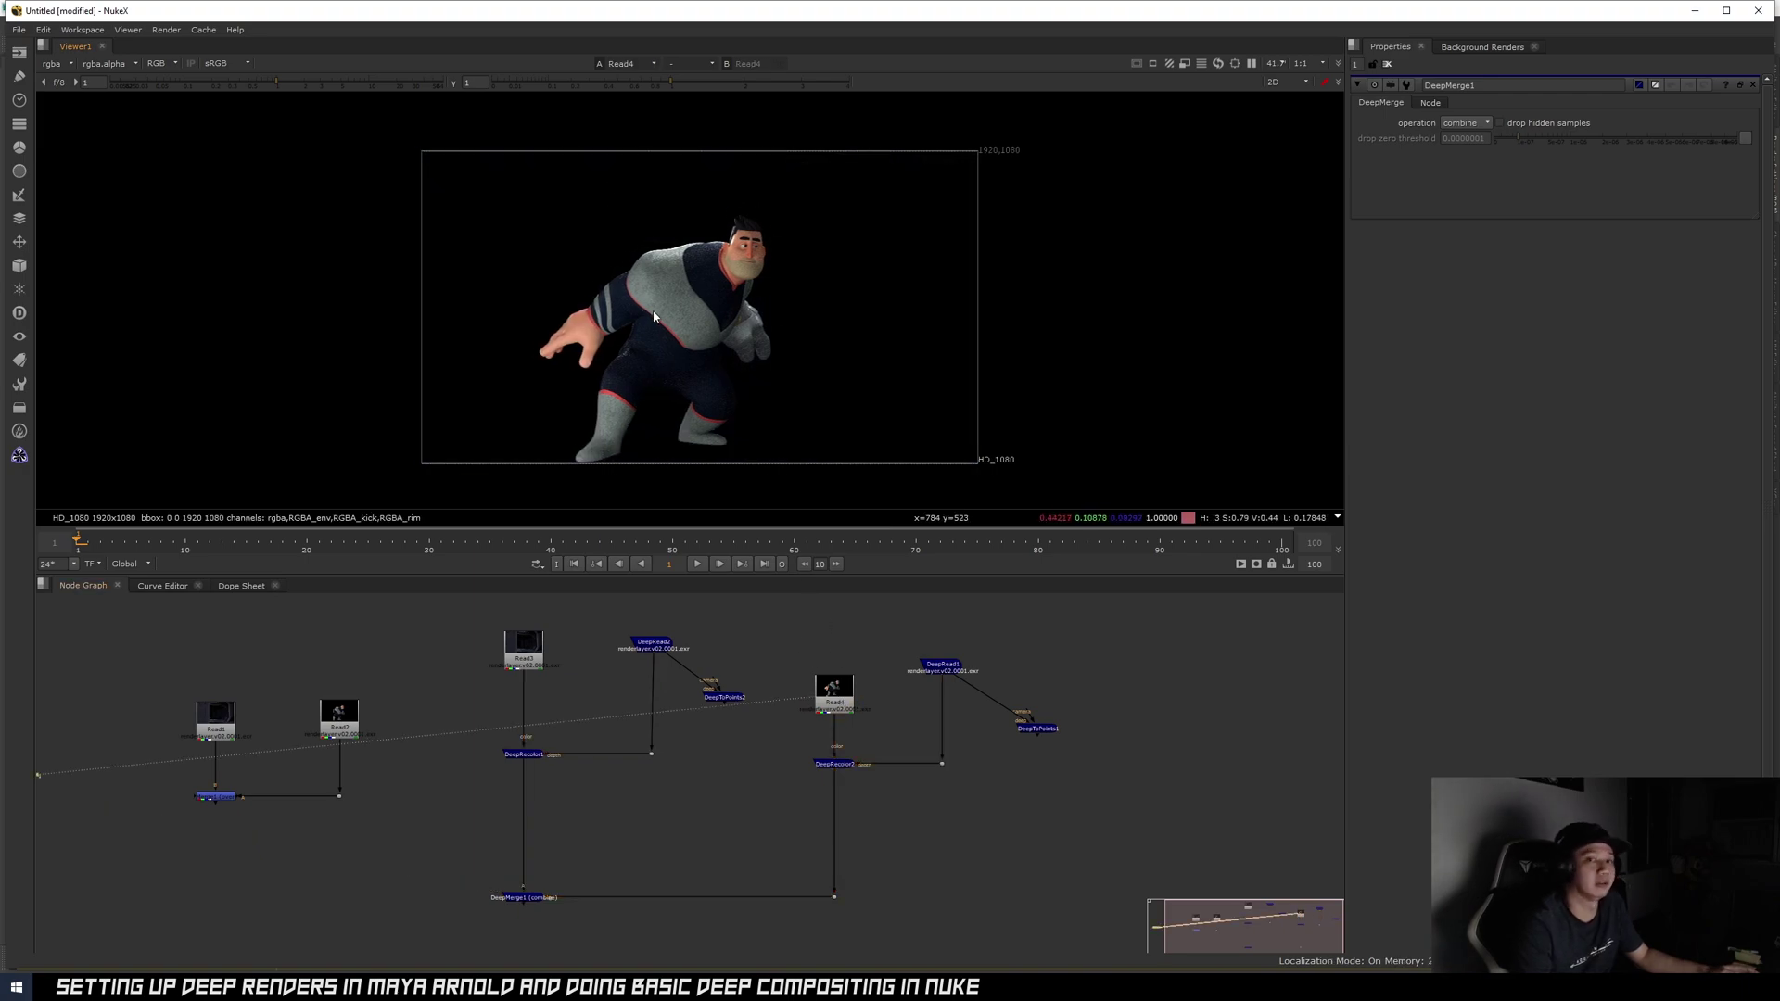
pyautogui.moveTo(636, 316); pyautogui.dragTo(661, 306, button='middle')
pyautogui.scroll(3, 659, 315)
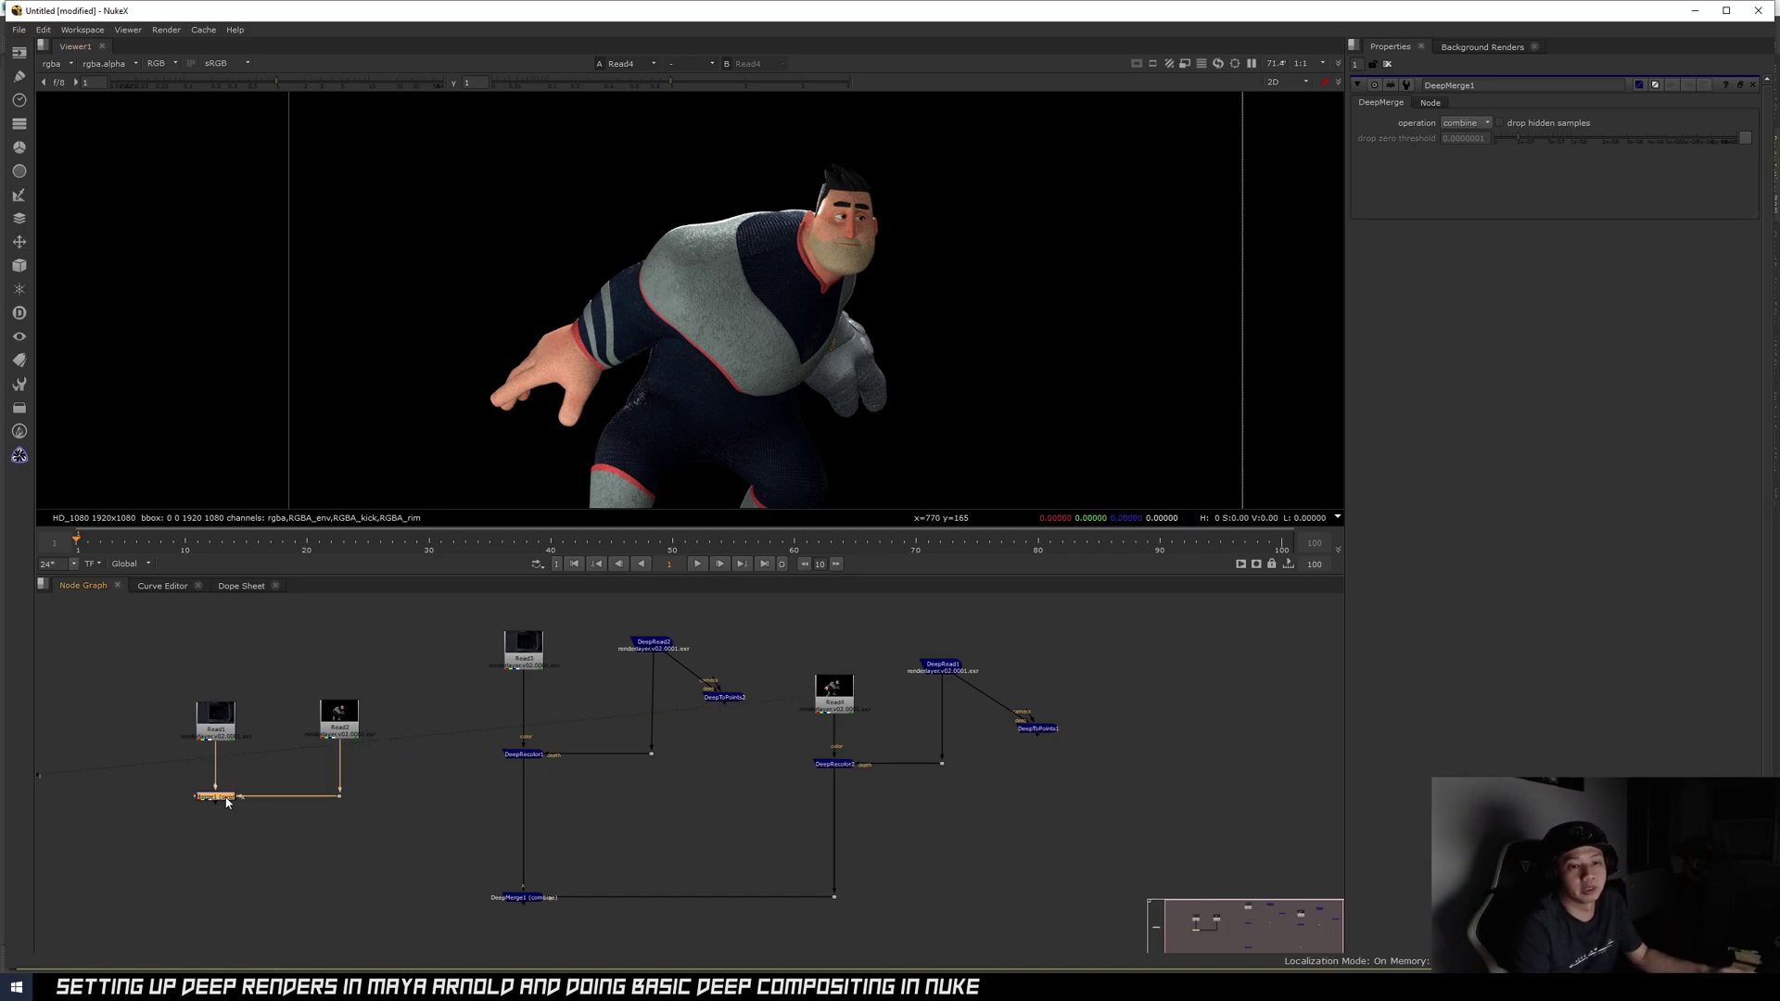
# - View the Merge1 output and examine up close the door edge where it meets the character's arm
pyautogui.press('1')
pyautogui.scroll(4, 579, 329)
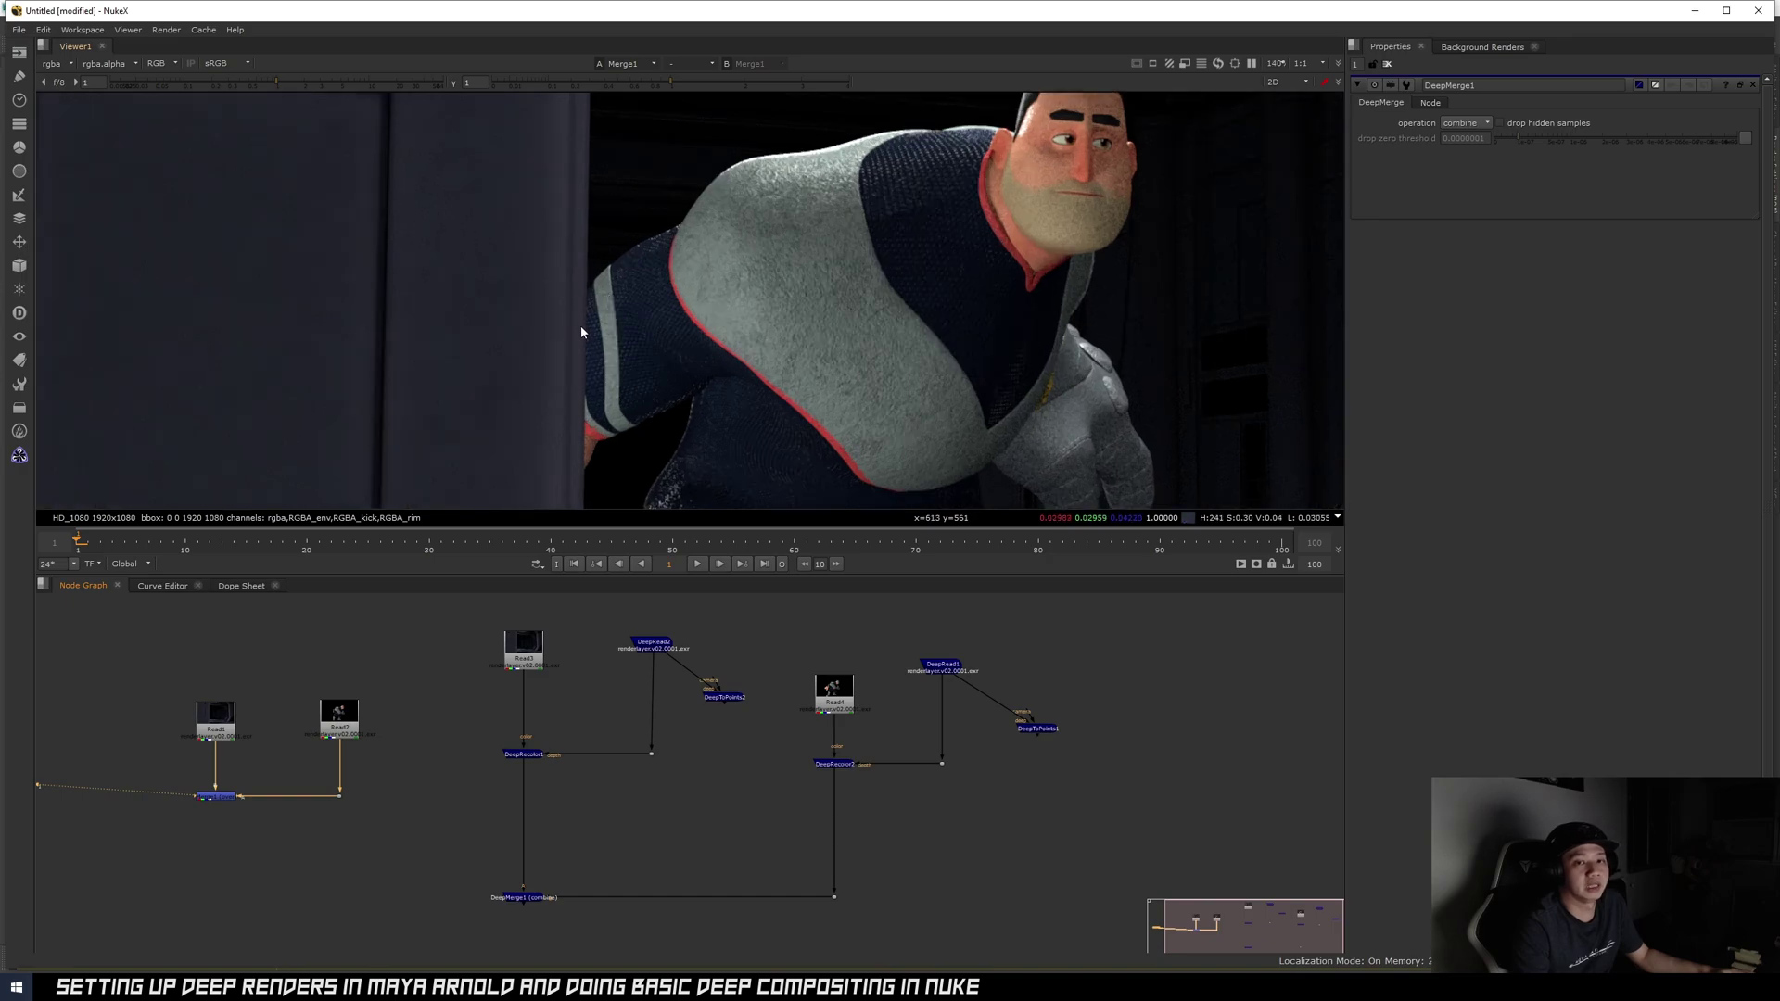
pyautogui.scroll(5, 579, 329)
pyautogui.scroll(3, 602, 248)
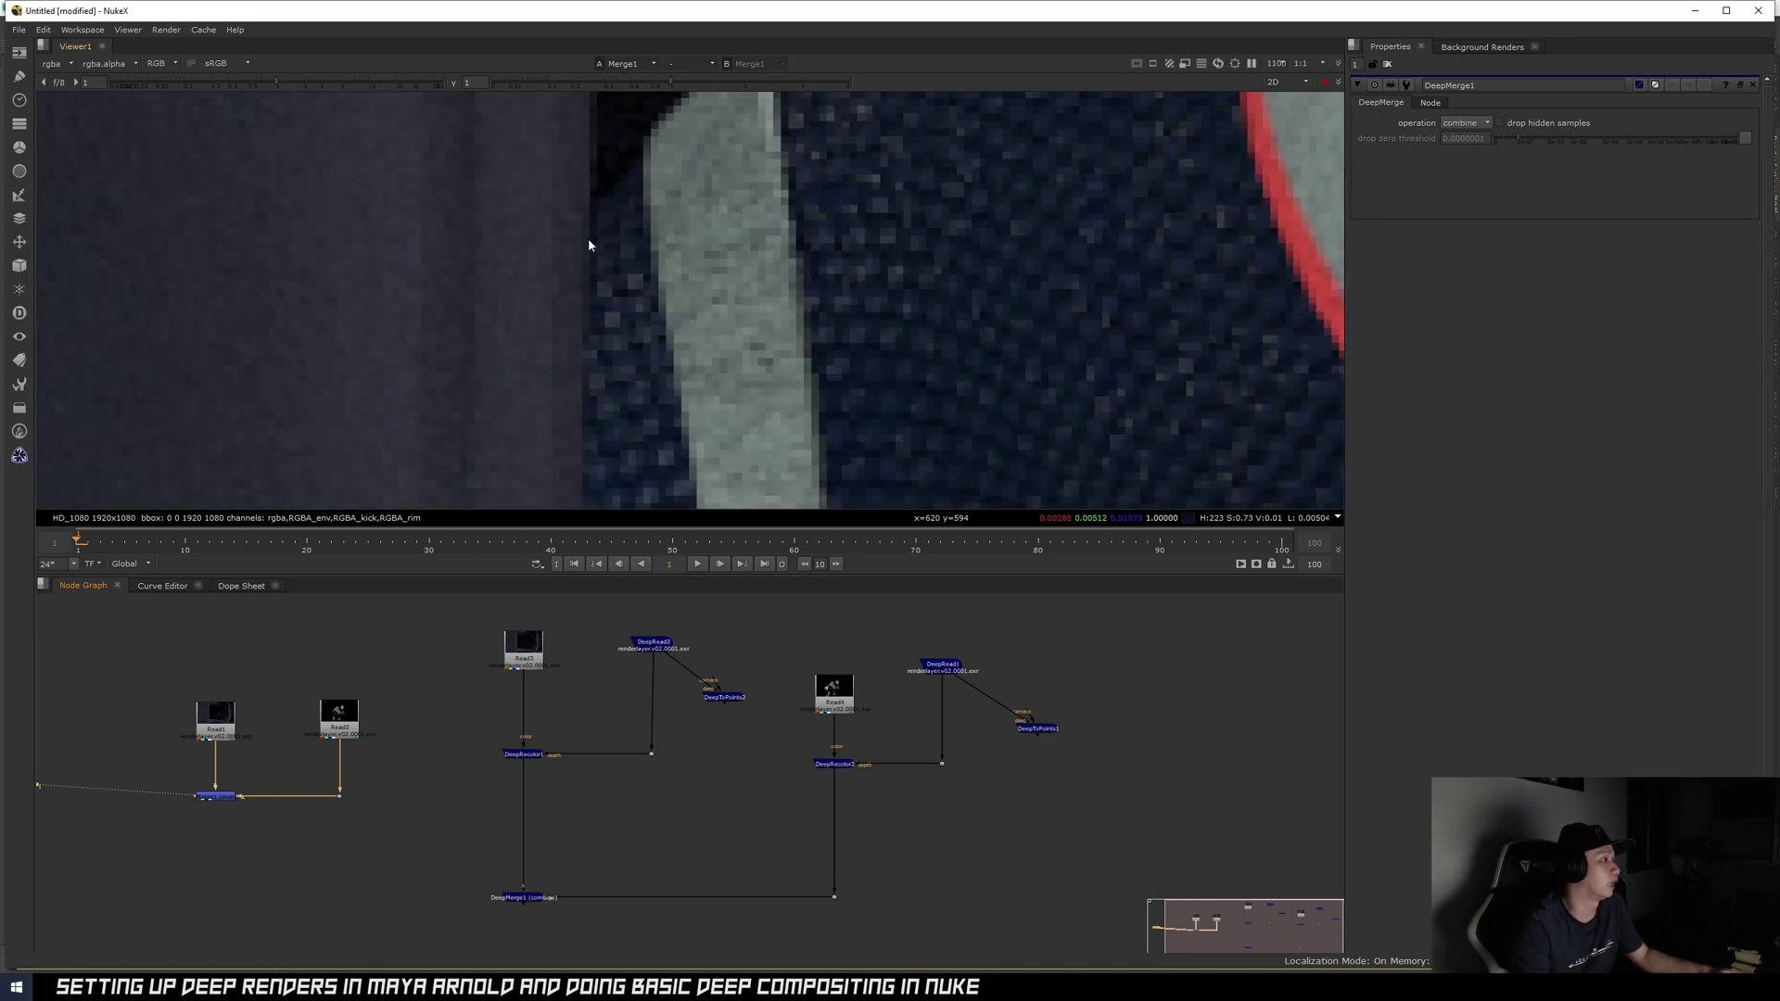
pyautogui.scroll(-6, 639, 269)
# - View Read4 and then DeepMerge1 to compare the full character with the deep merge at the door edge
pyautogui.click(835, 691)
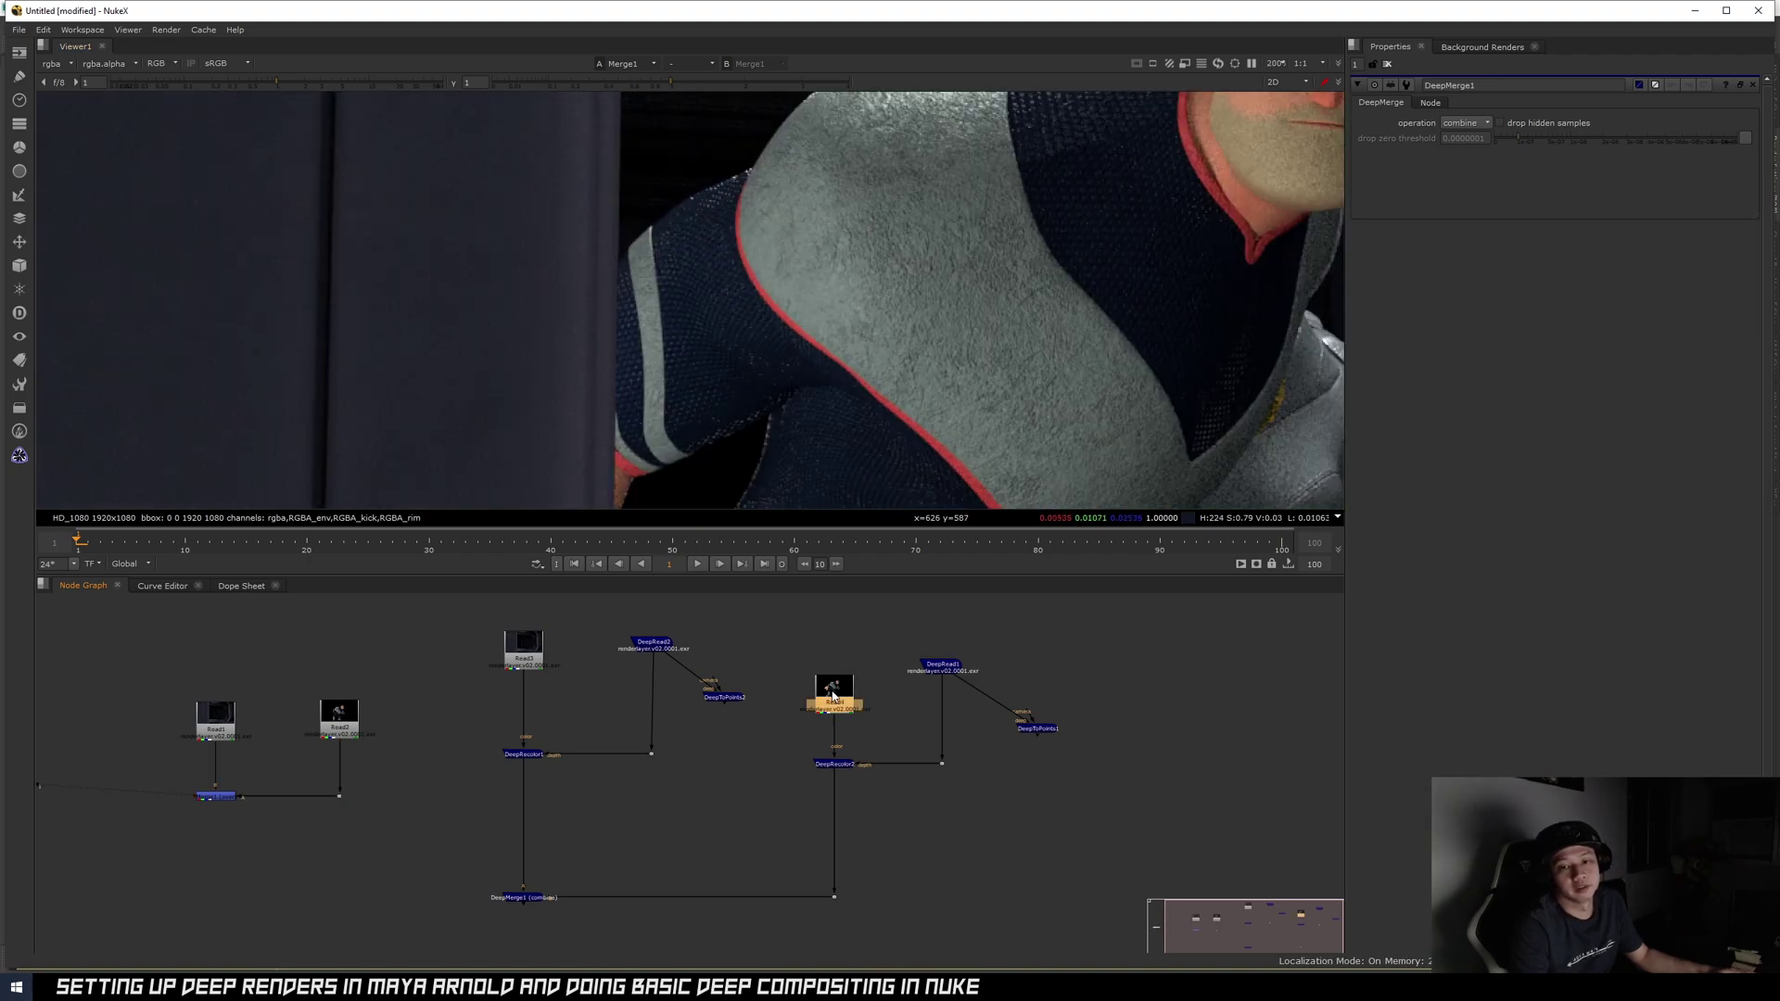
pyautogui.press('1')
pyautogui.moveTo(559, 445); pyautogui.dragTo(584, 383, button='middle')
pyautogui.click(514, 897)
pyautogui.press('1')
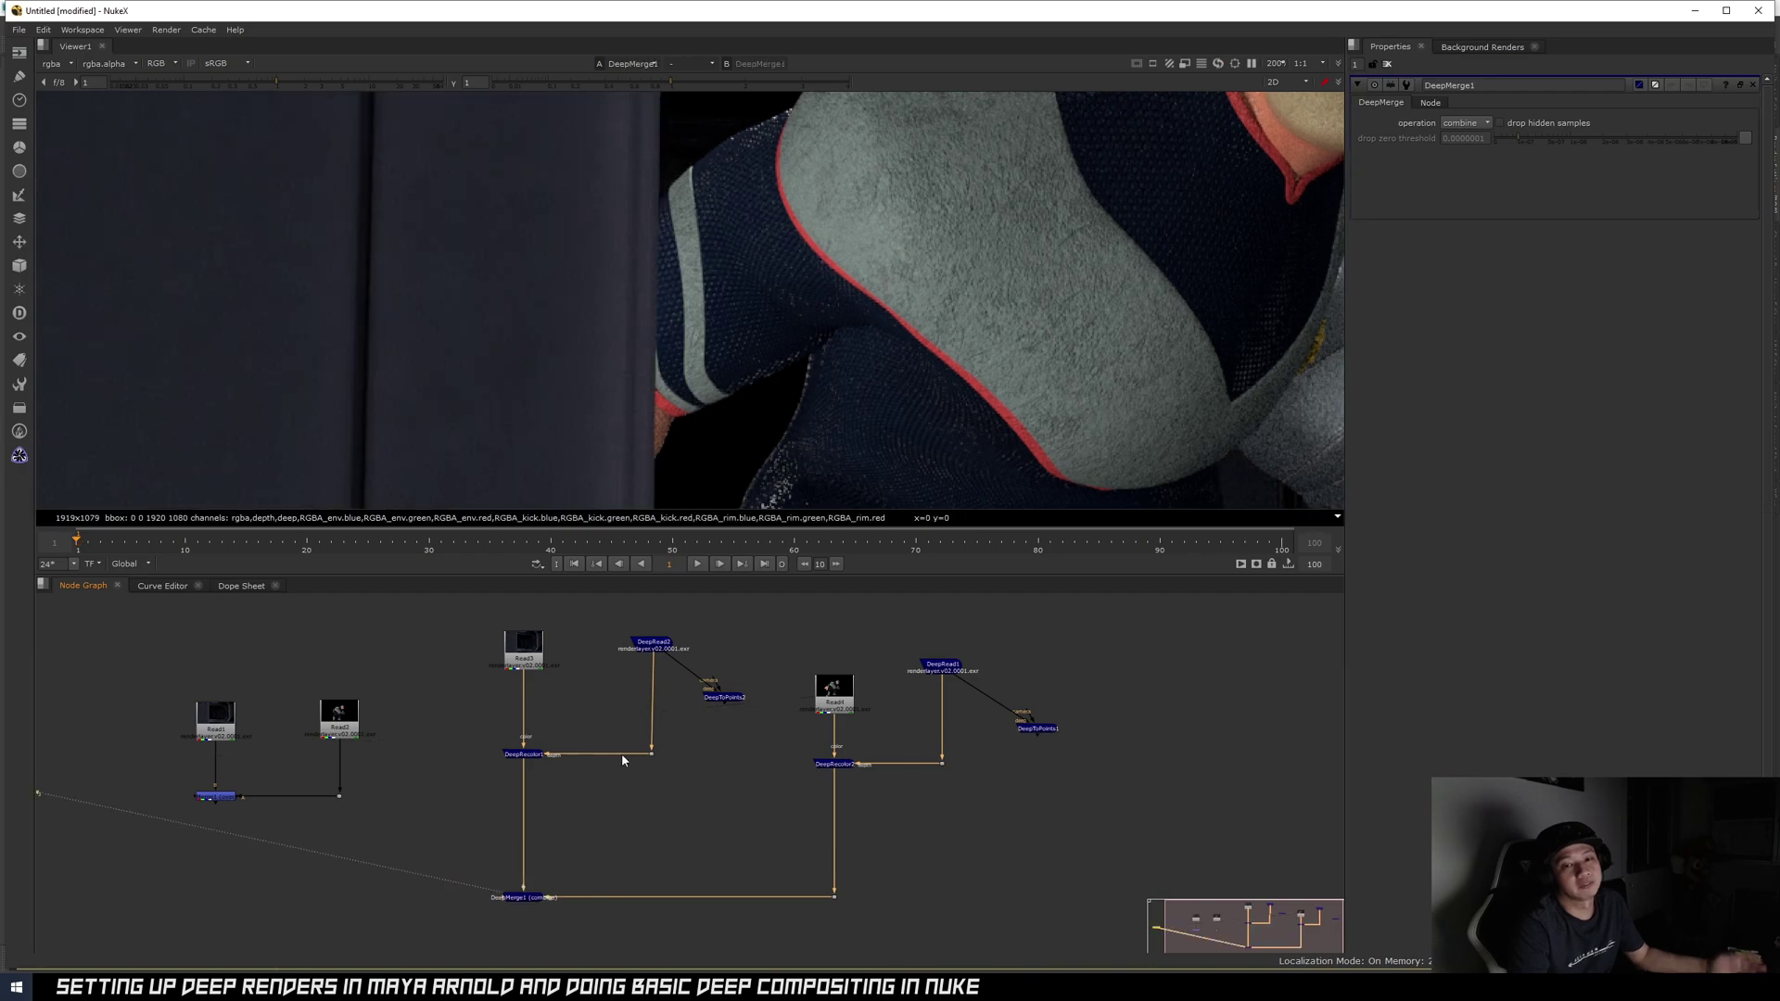
pyautogui.scroll(-2, 855, 309)
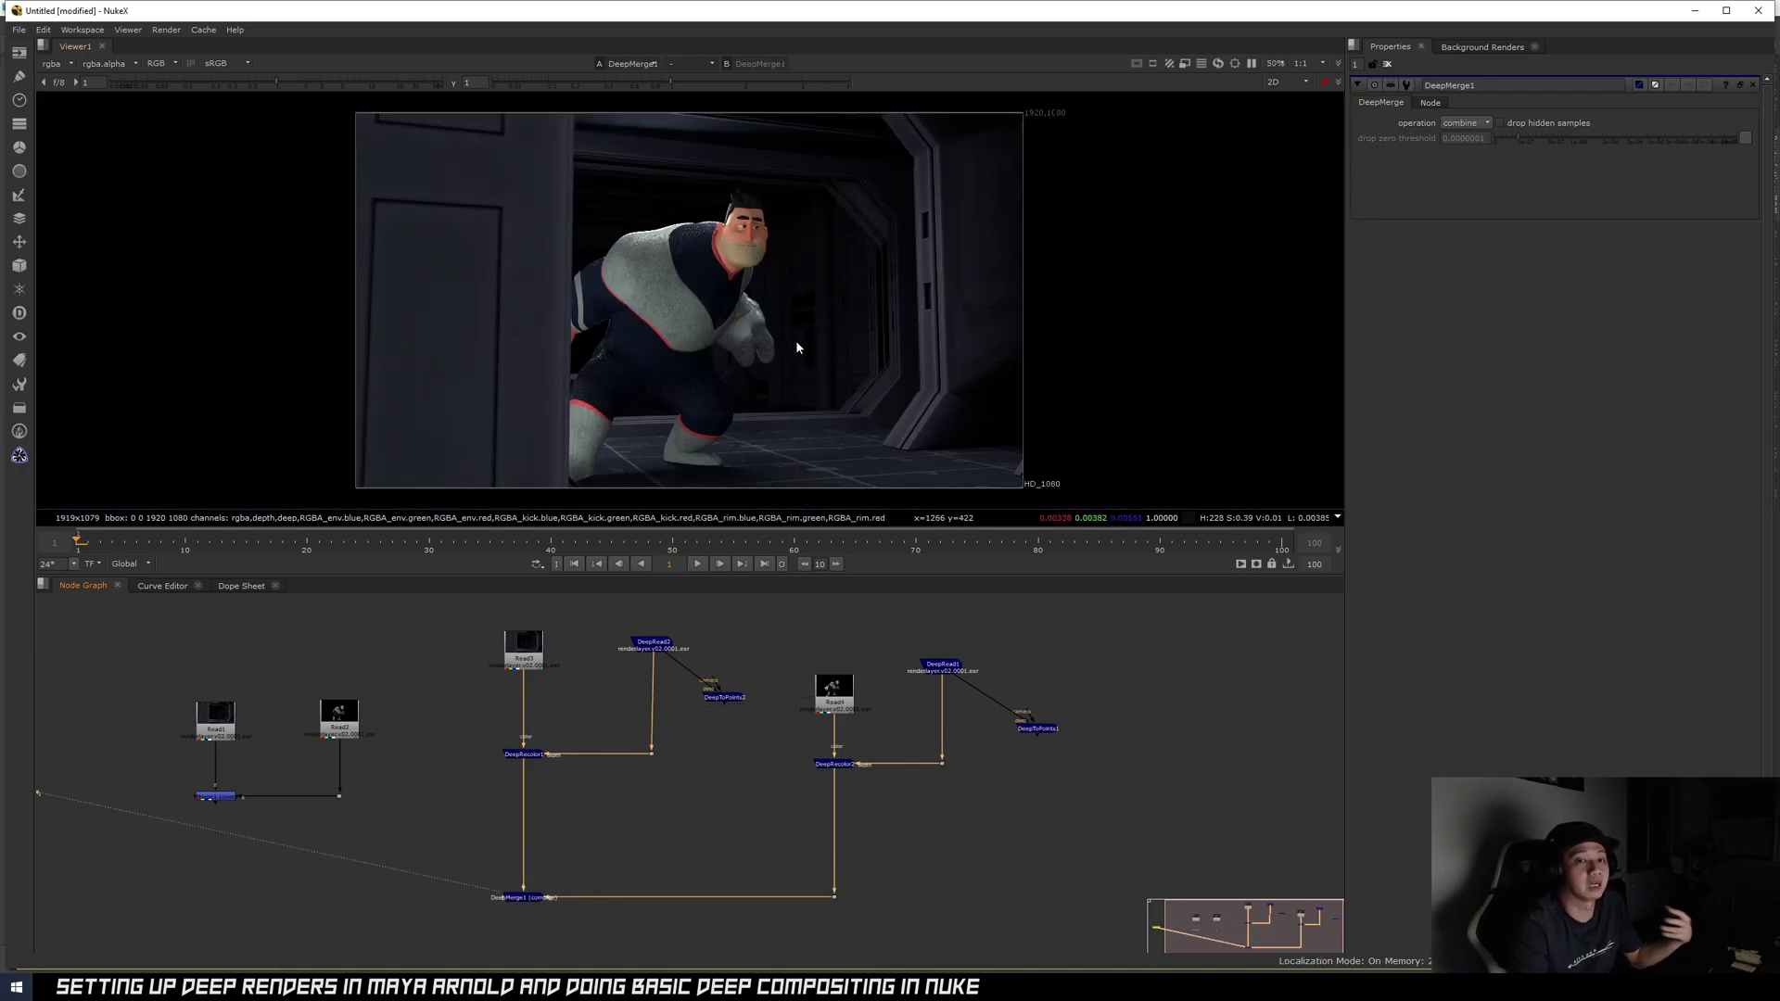
# - Add a DeepTransform node and insert it between DeepRecolor2 and the connection leading to DeepMerge1
pyautogui.scroll(1, 845, 775)
pyautogui.scroll(2, 847, 779)
pyautogui.scroll(-2, 852, 710)
pyautogui.scroll(2, 882, 792)
pyautogui.click(883, 804)
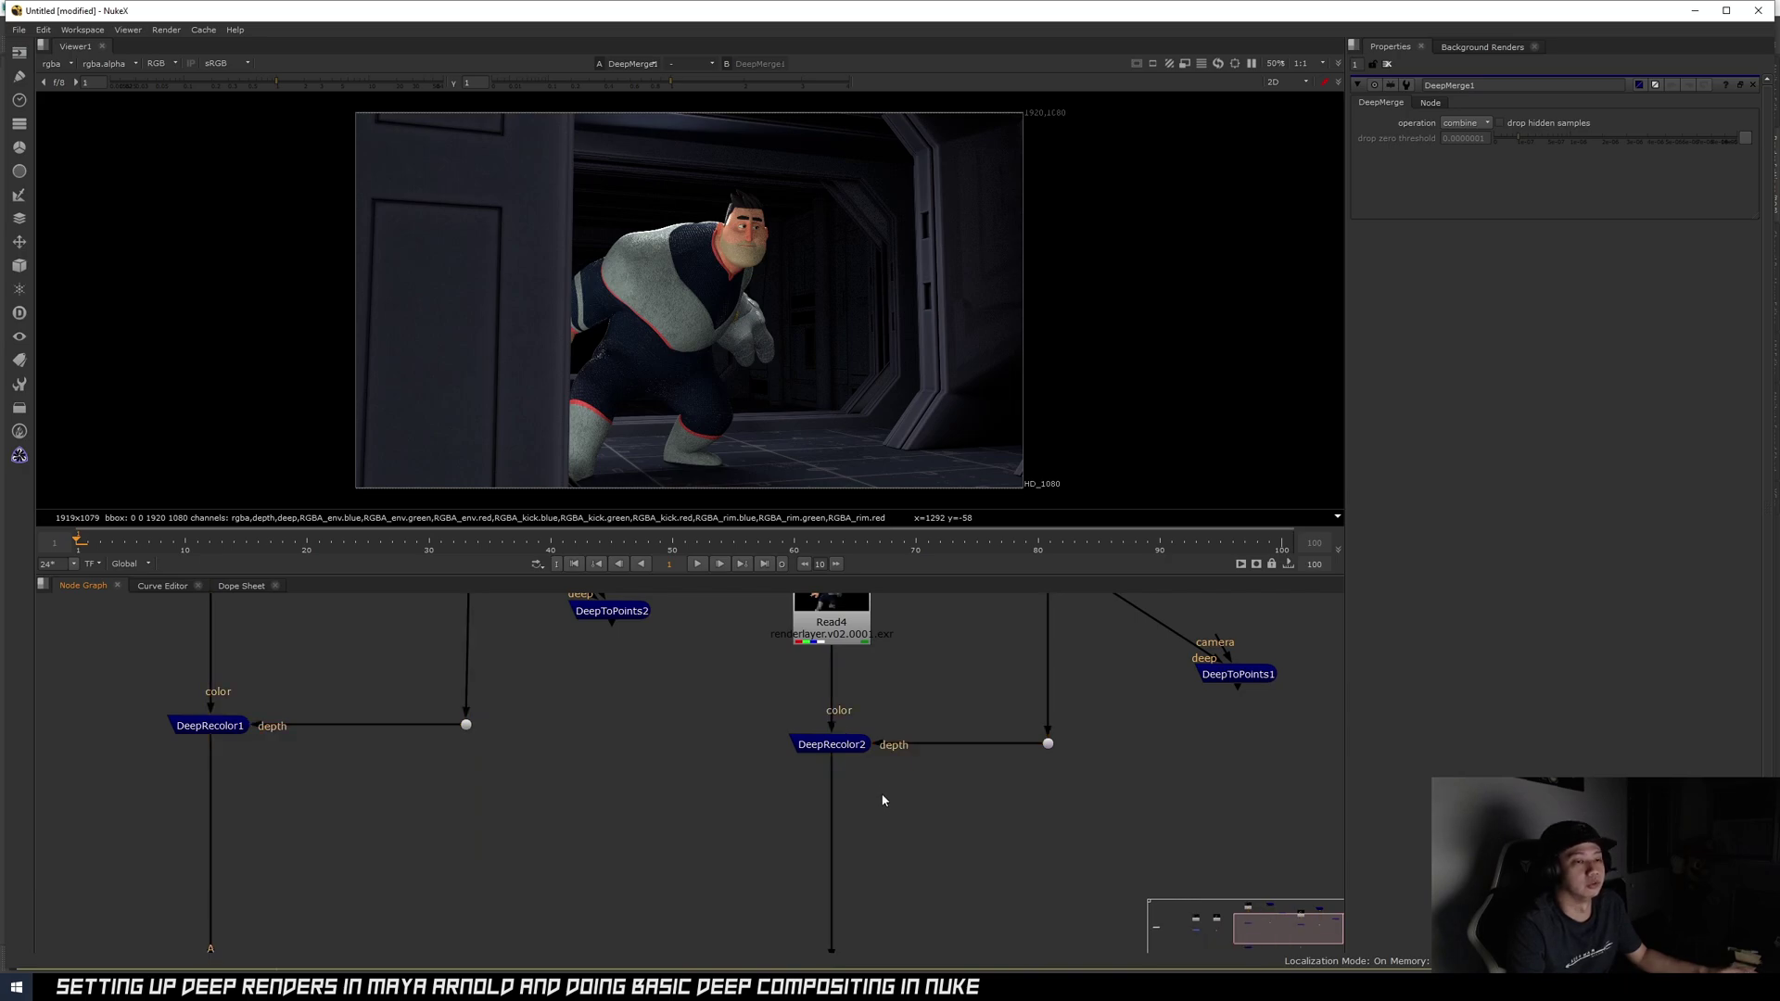
pyautogui.press('Tab')
pyautogui.write('dee')
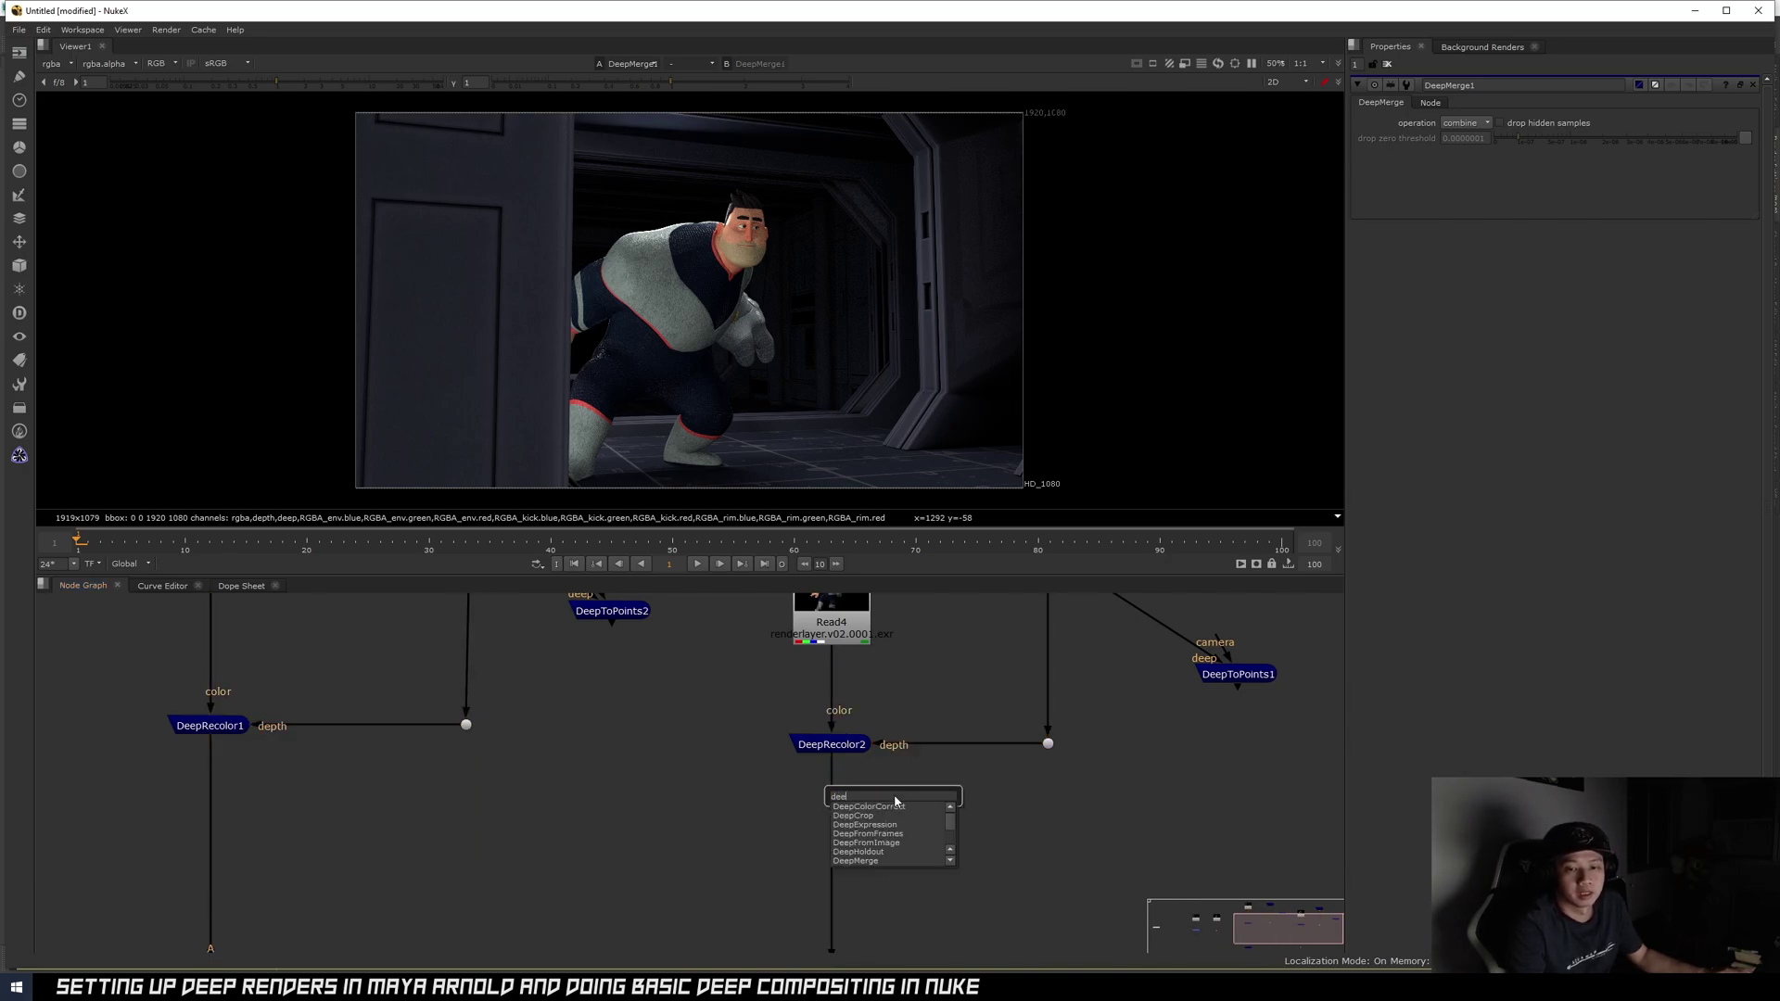
pyautogui.write('ra')
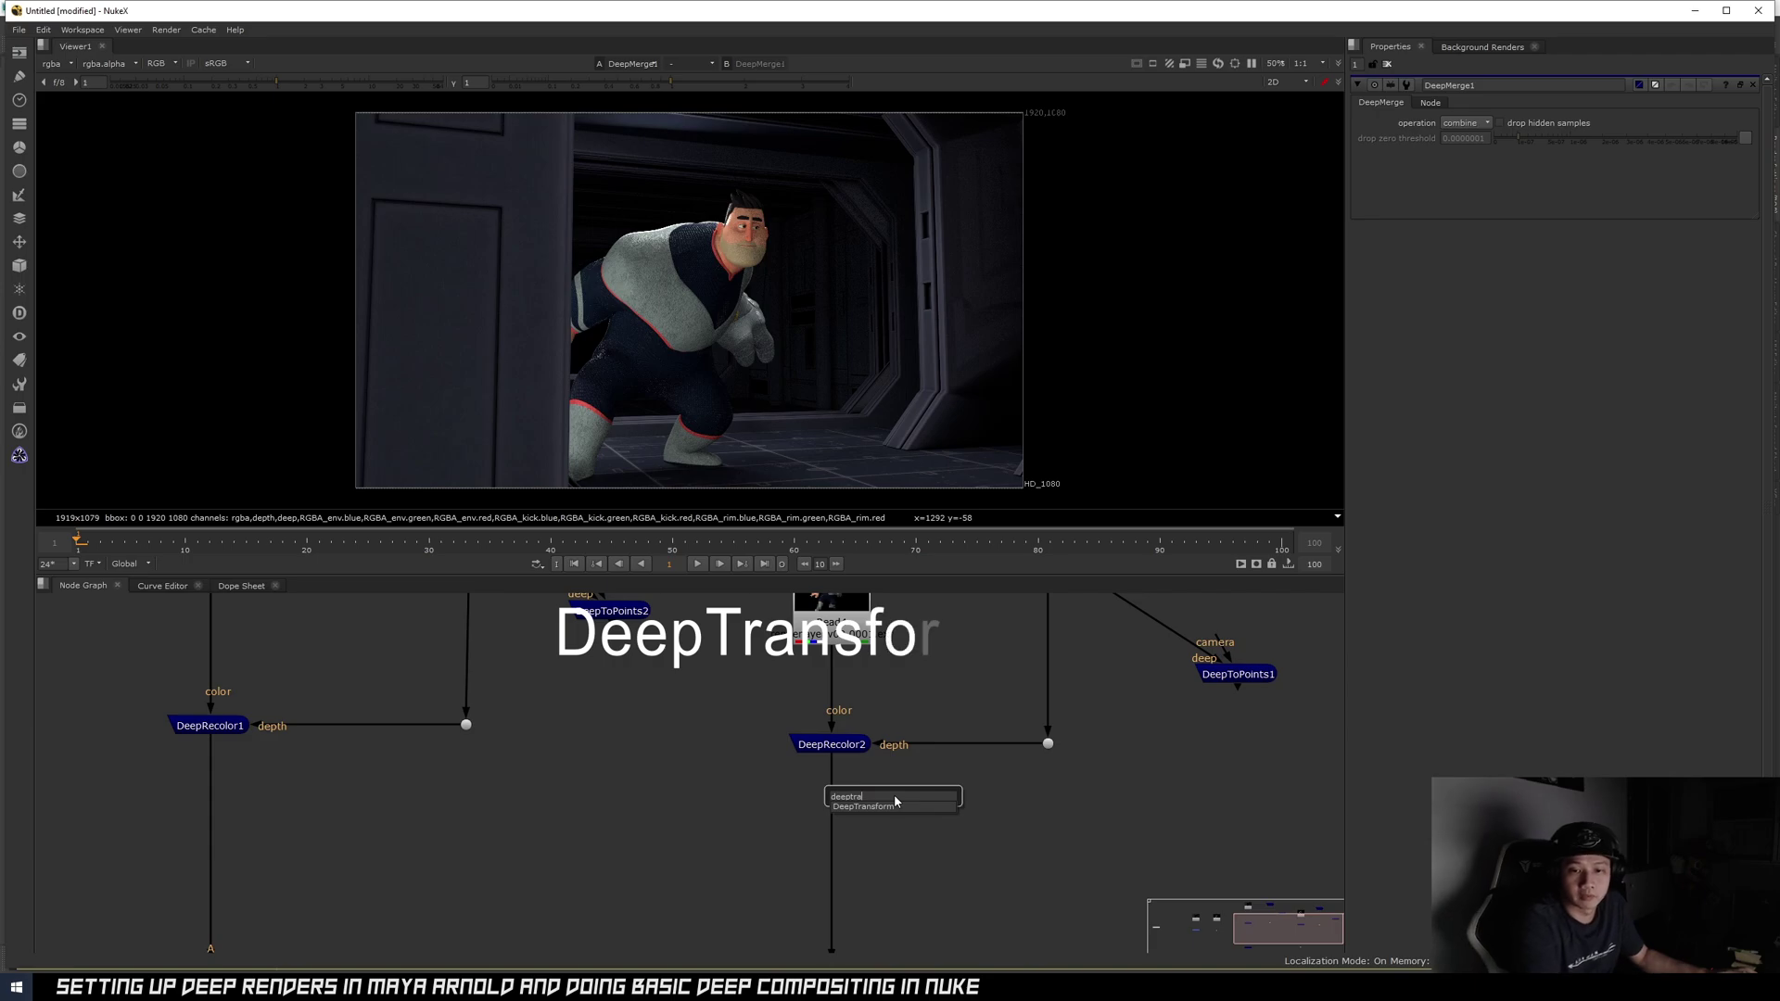
pyautogui.press('Return')
pyautogui.moveTo(883, 812); pyautogui.dragTo(831, 814)
pyautogui.moveTo(664, 261); pyautogui.dragTo(679, 254, button='middle')
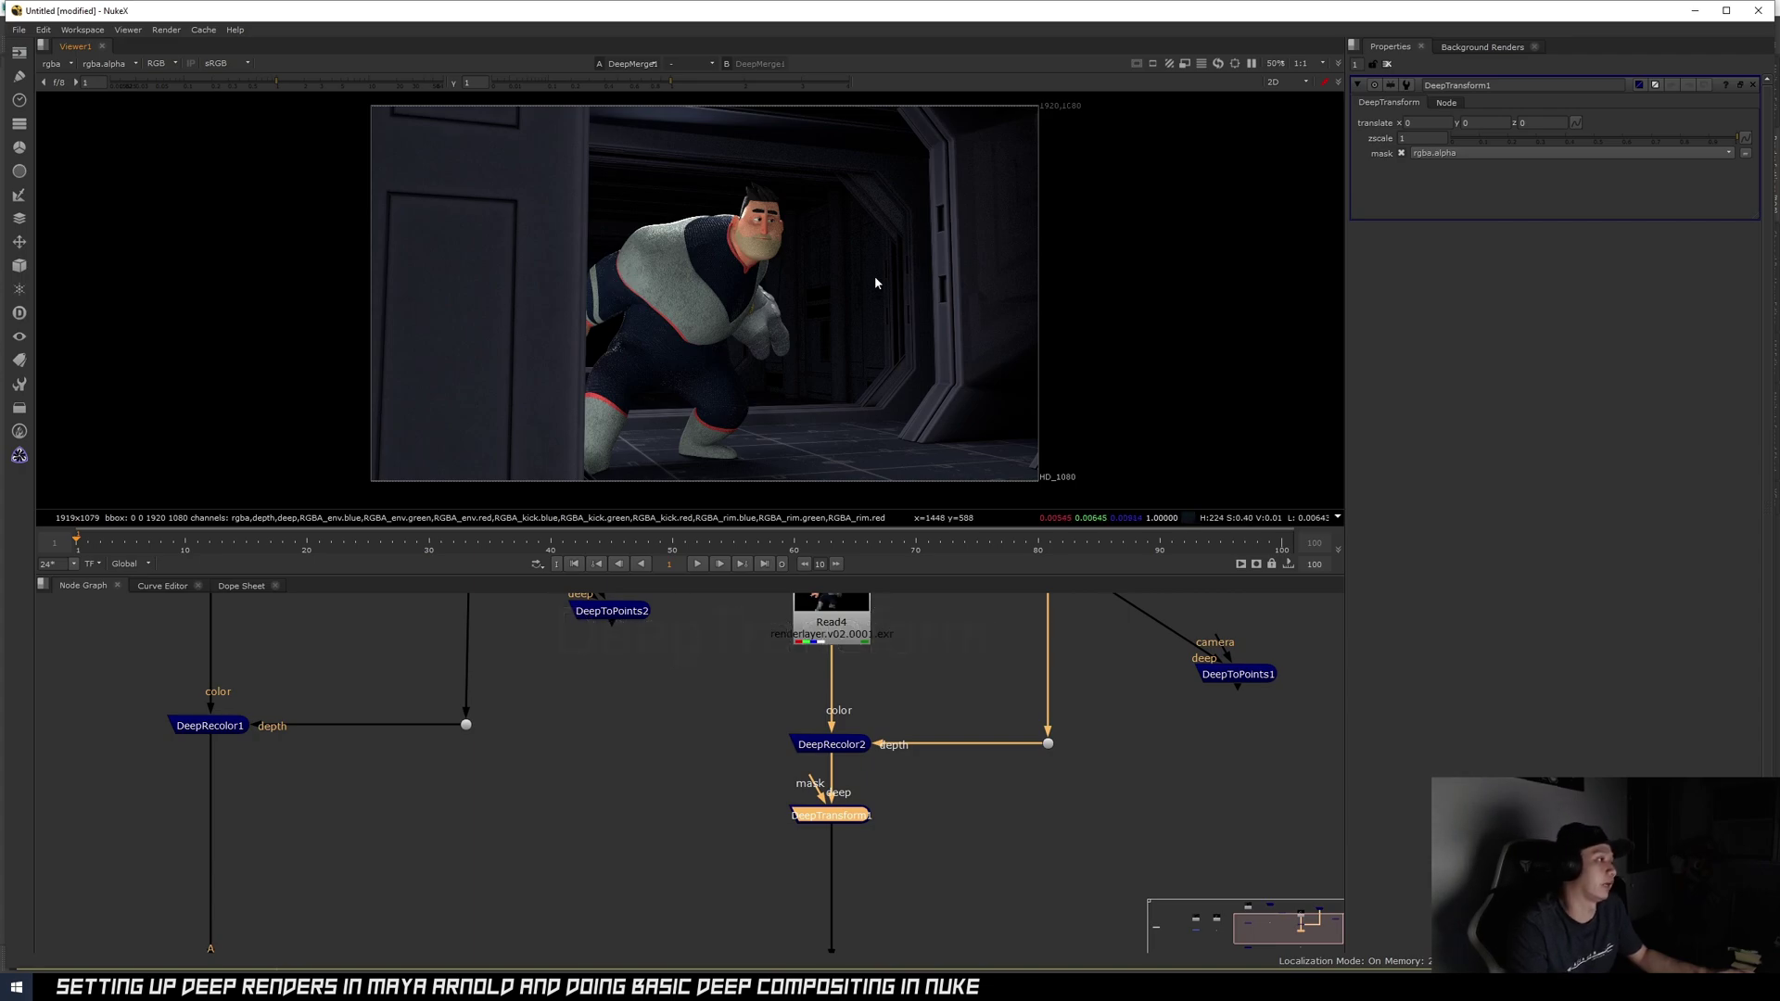
# - Set the DeepTransform's translate x to 10 and inspect the character against the door edge
pyautogui.click(1438, 124)
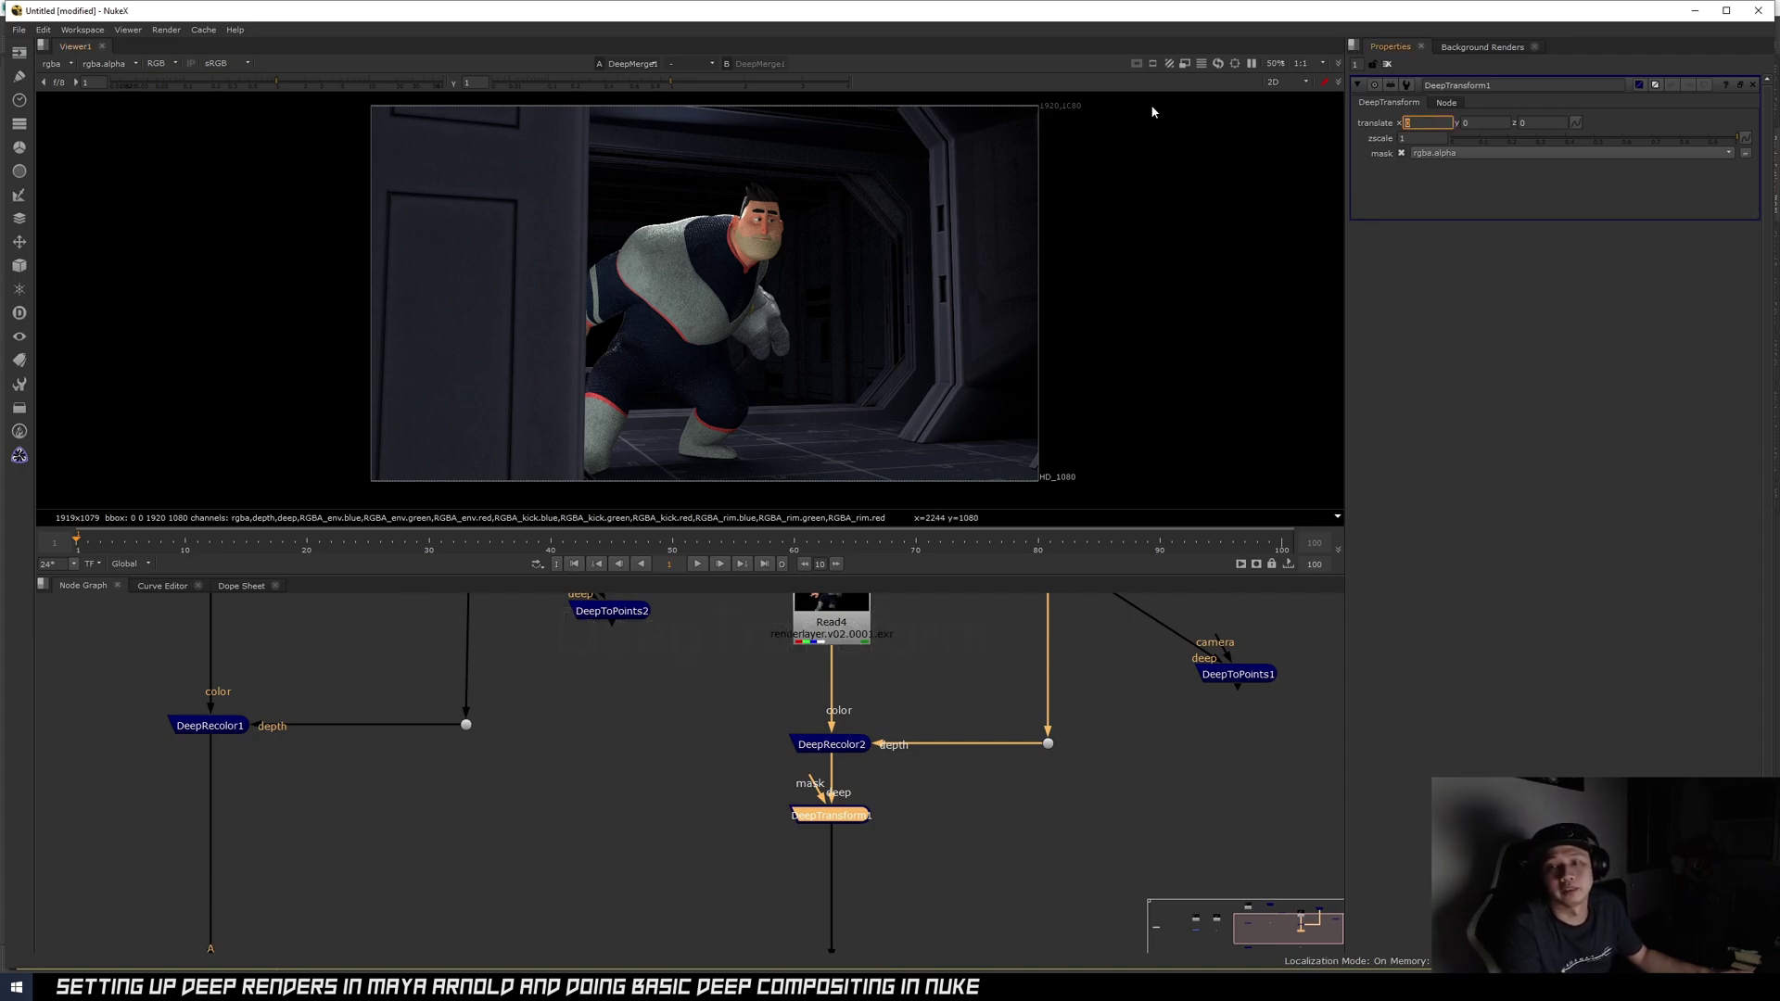
pyautogui.write('10')
pyautogui.press('Return')
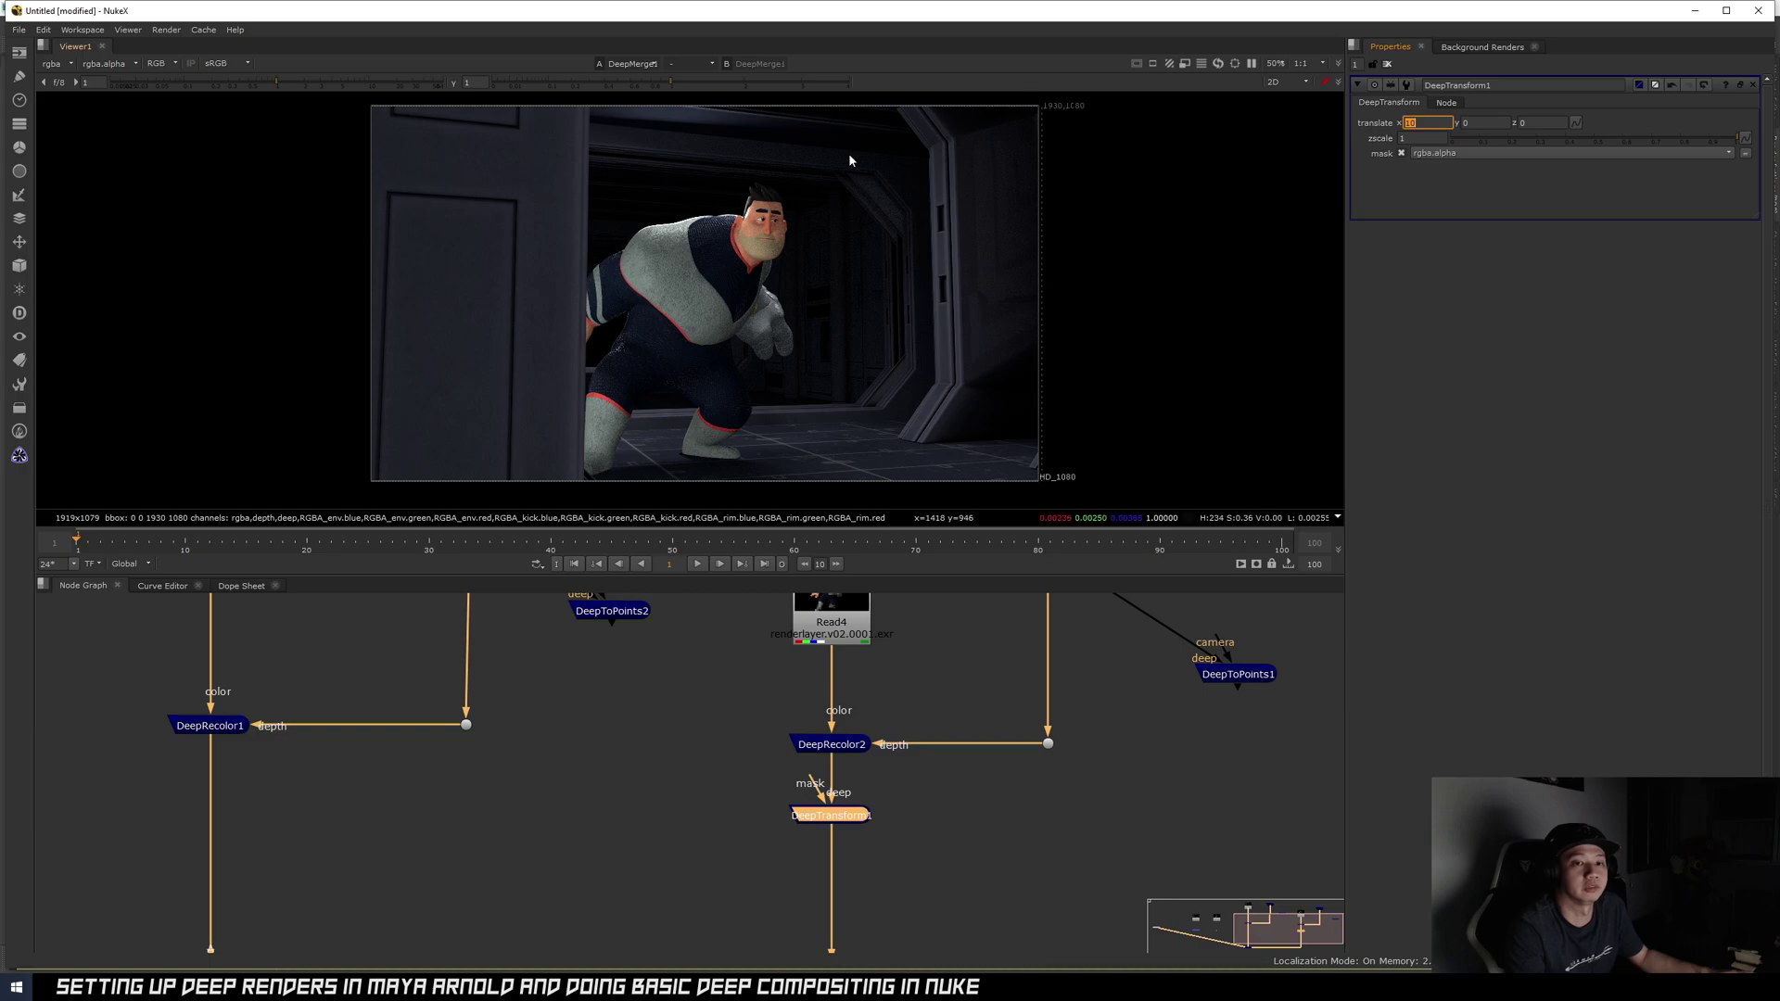
pyautogui.scroll(2, 606, 282)
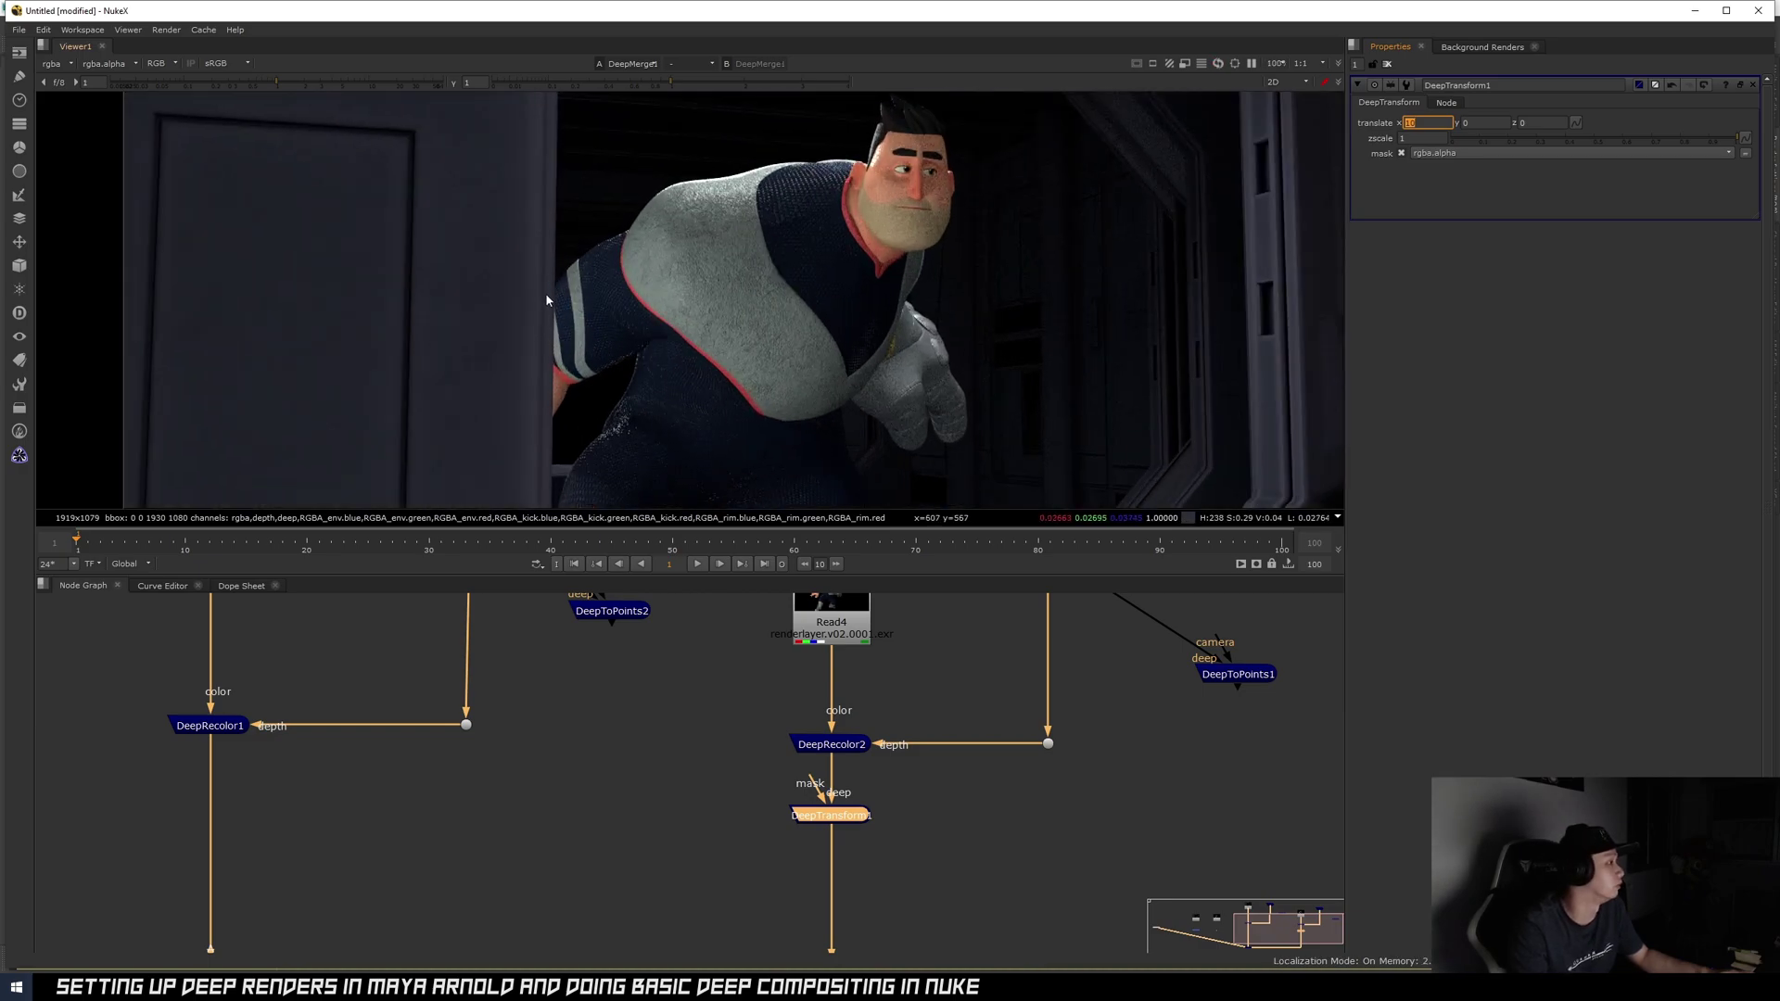
pyautogui.scroll(-1, 717, 334)
pyautogui.scroll(-3, 716, 334)
pyautogui.moveTo(676, 283); pyautogui.dragTo(674, 286, button='middle')
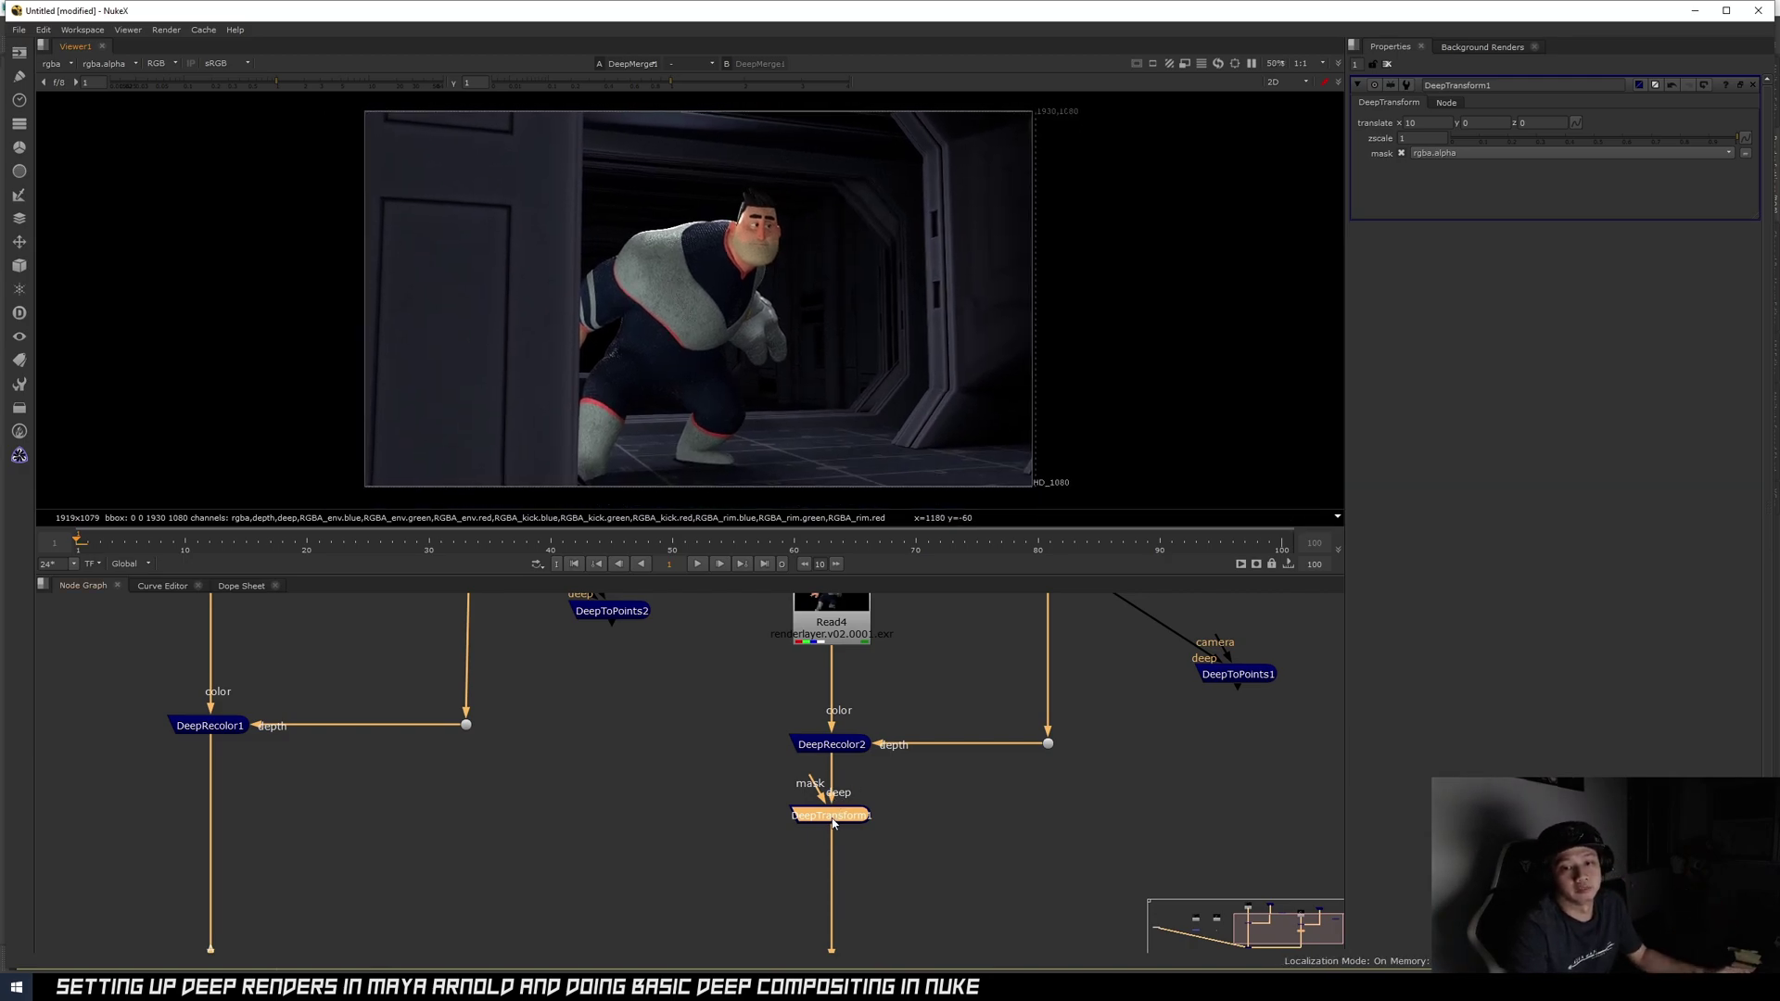
pyautogui.scroll(3, 596, 291)
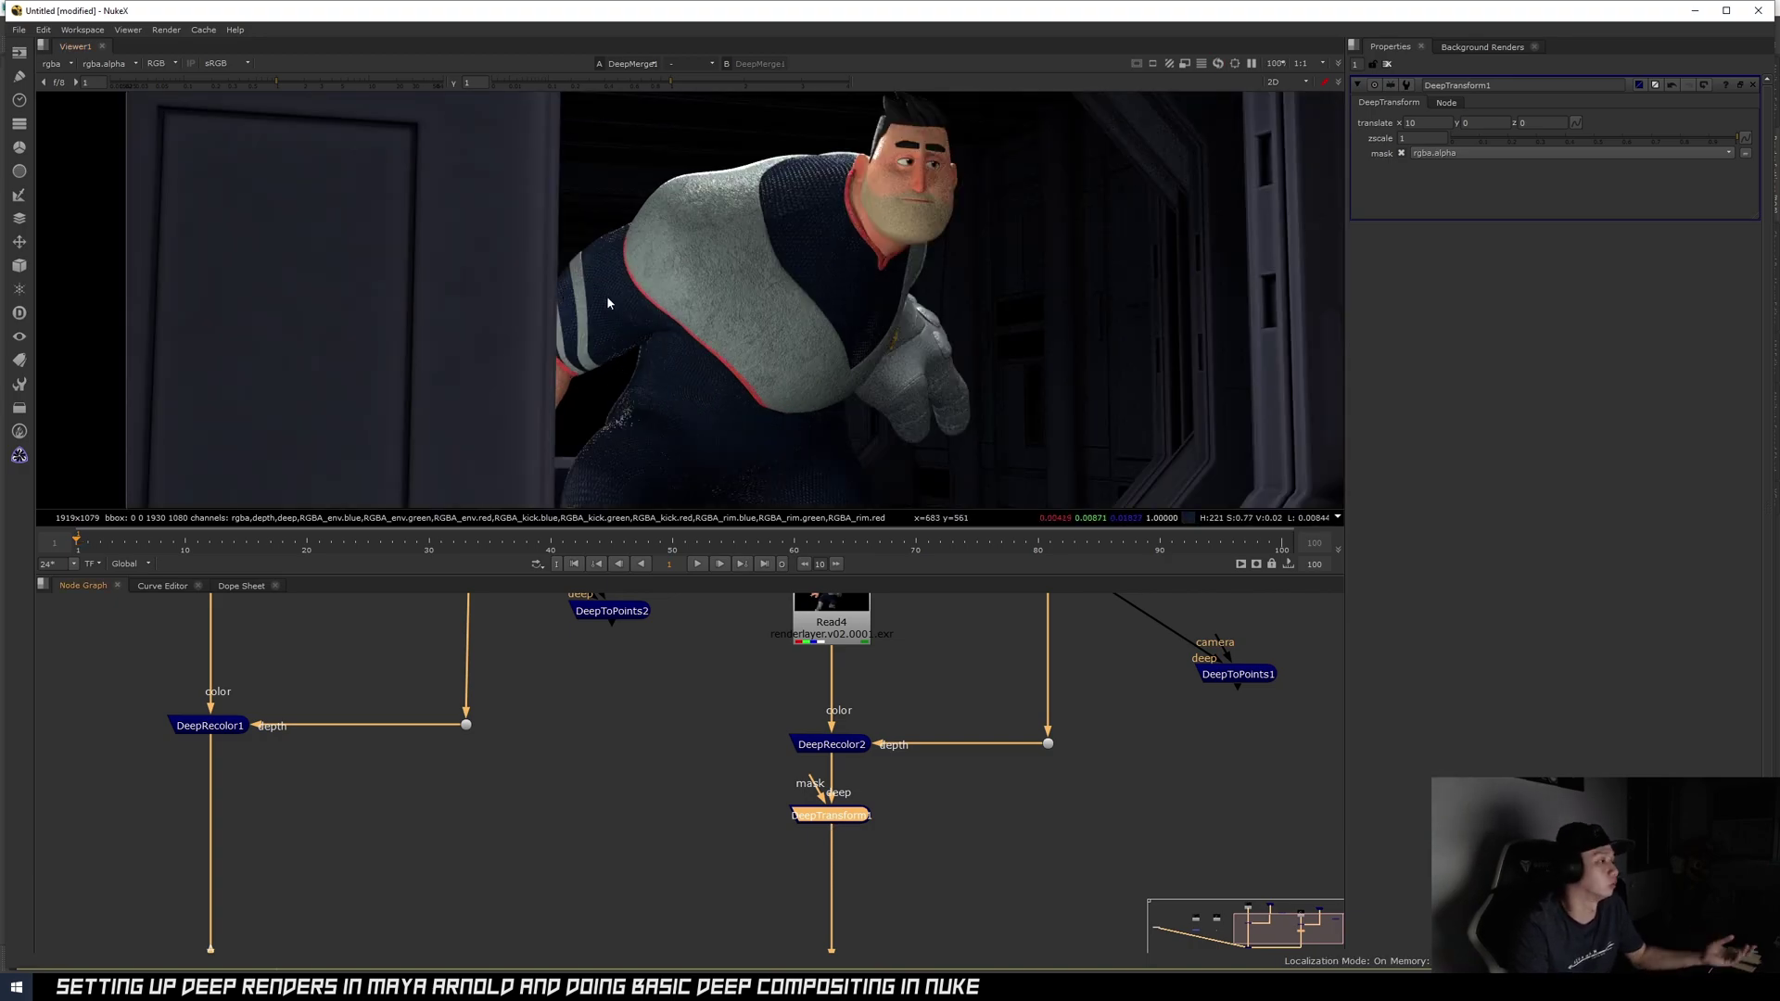
# - Set the DeepTransform's translate x to 50 and inspect the character at the door and floor
pyautogui.moveTo(1431, 122); pyautogui.dragTo(1287, 118)
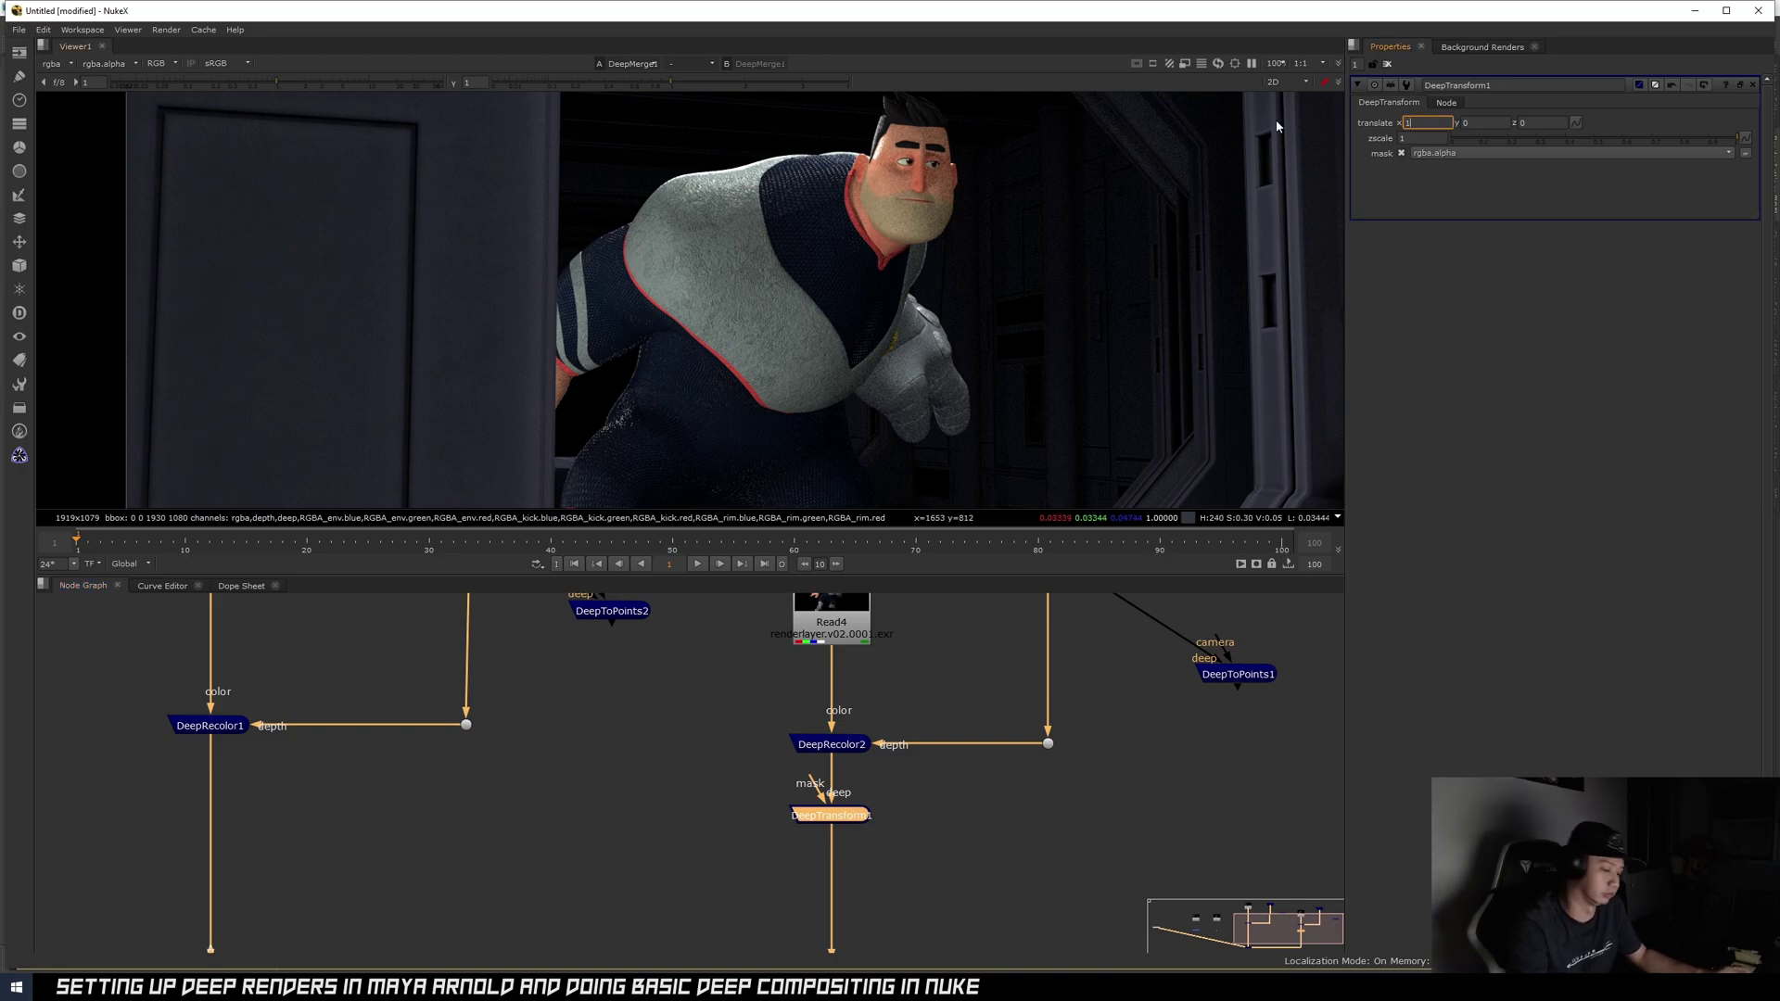
pyautogui.write('50')
pyautogui.press('Return')
pyautogui.scroll(-3, 1053, 203)
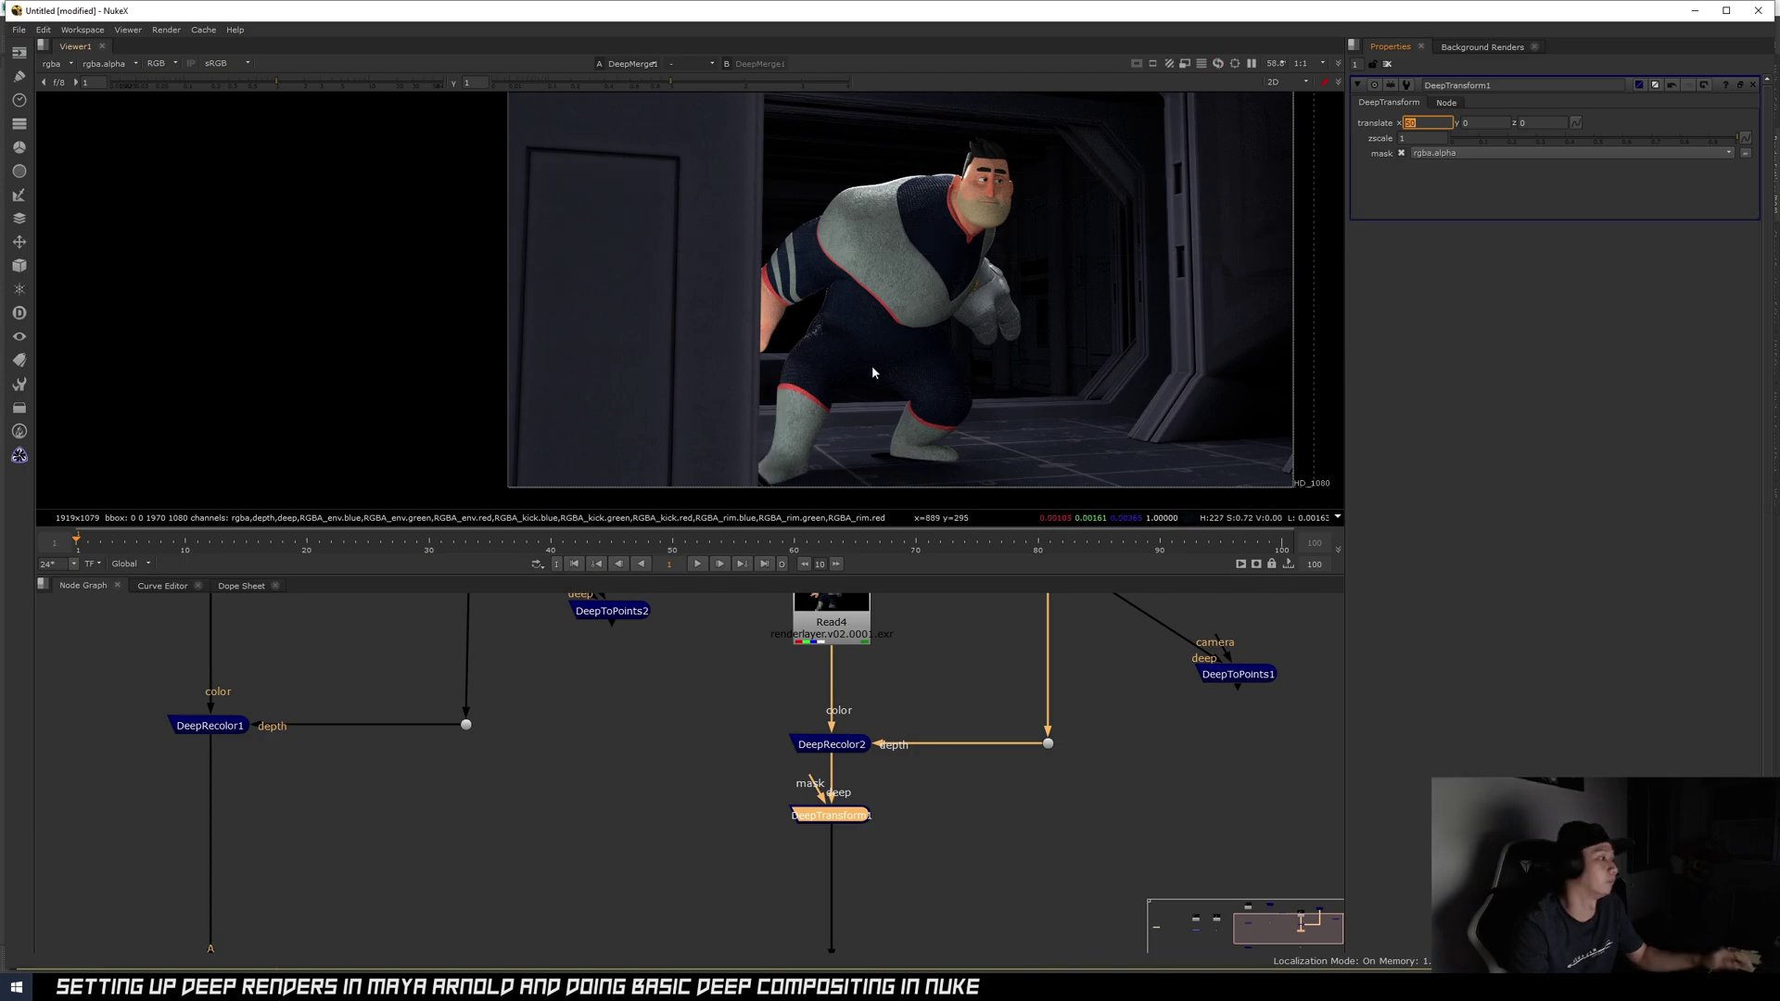
pyautogui.scroll(3, 871, 370)
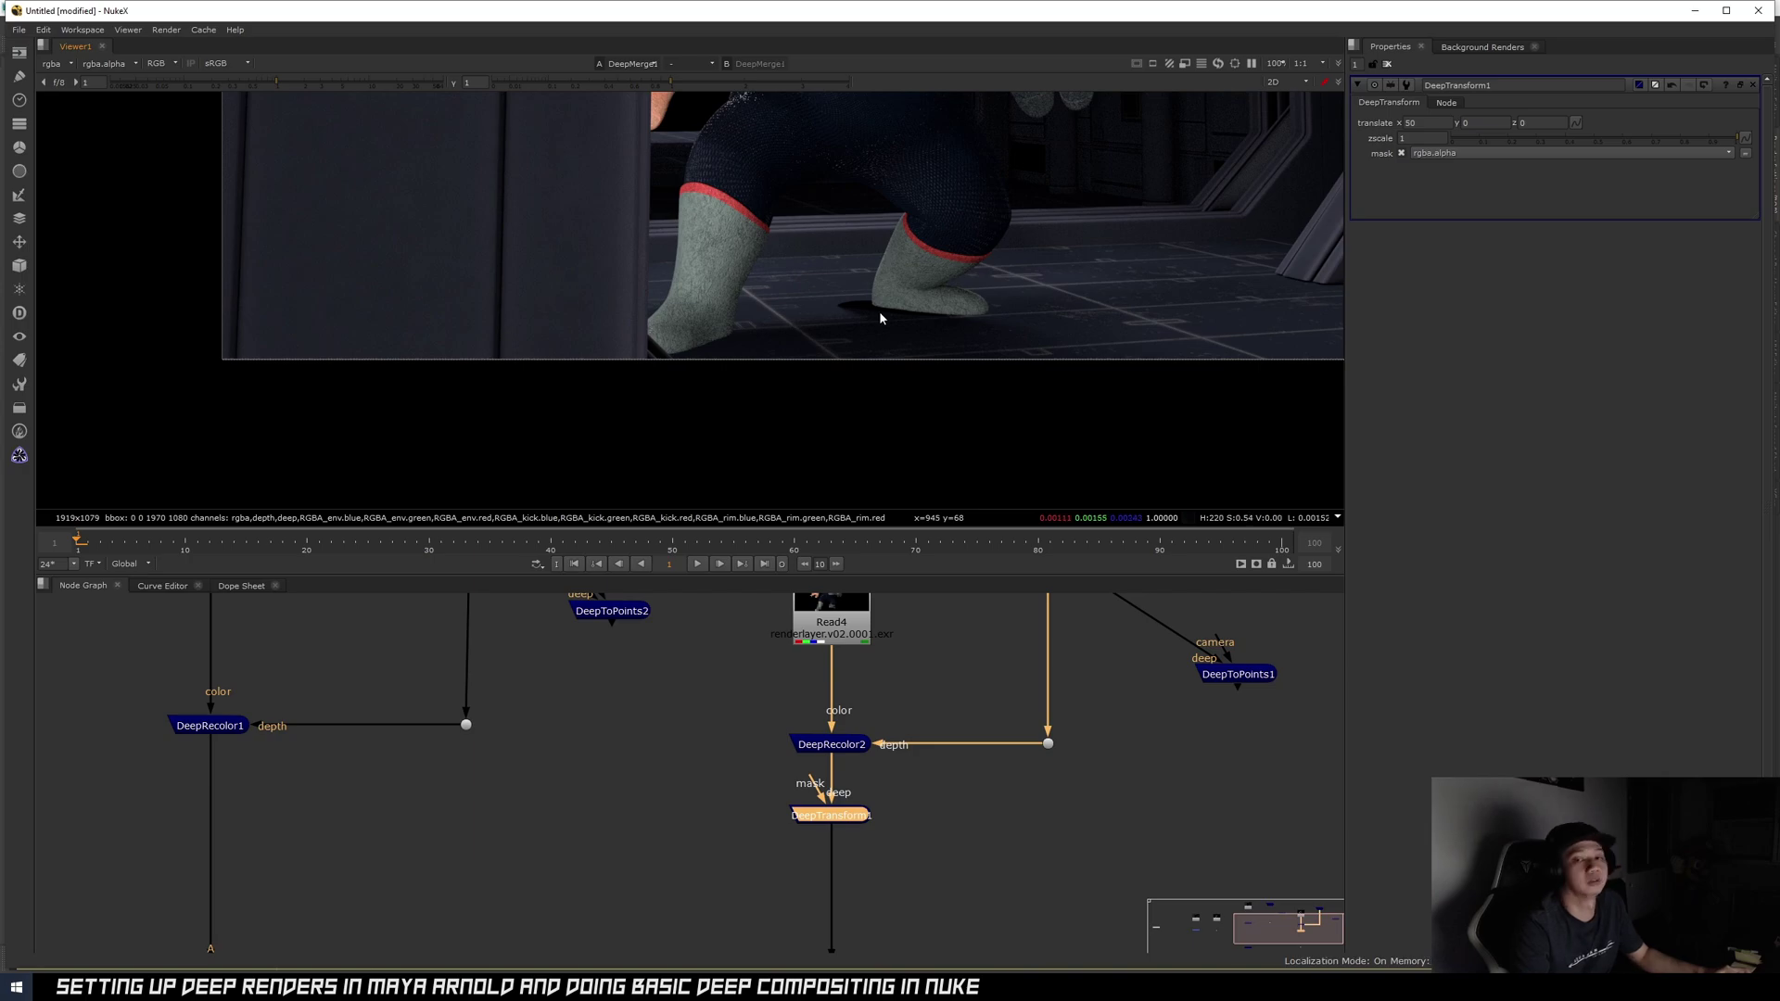
# - Disable and re-enable DeepTransform1 repeatedly to compare the composite with and without the character offset
pyautogui.press('f')
pyautogui.press('d')
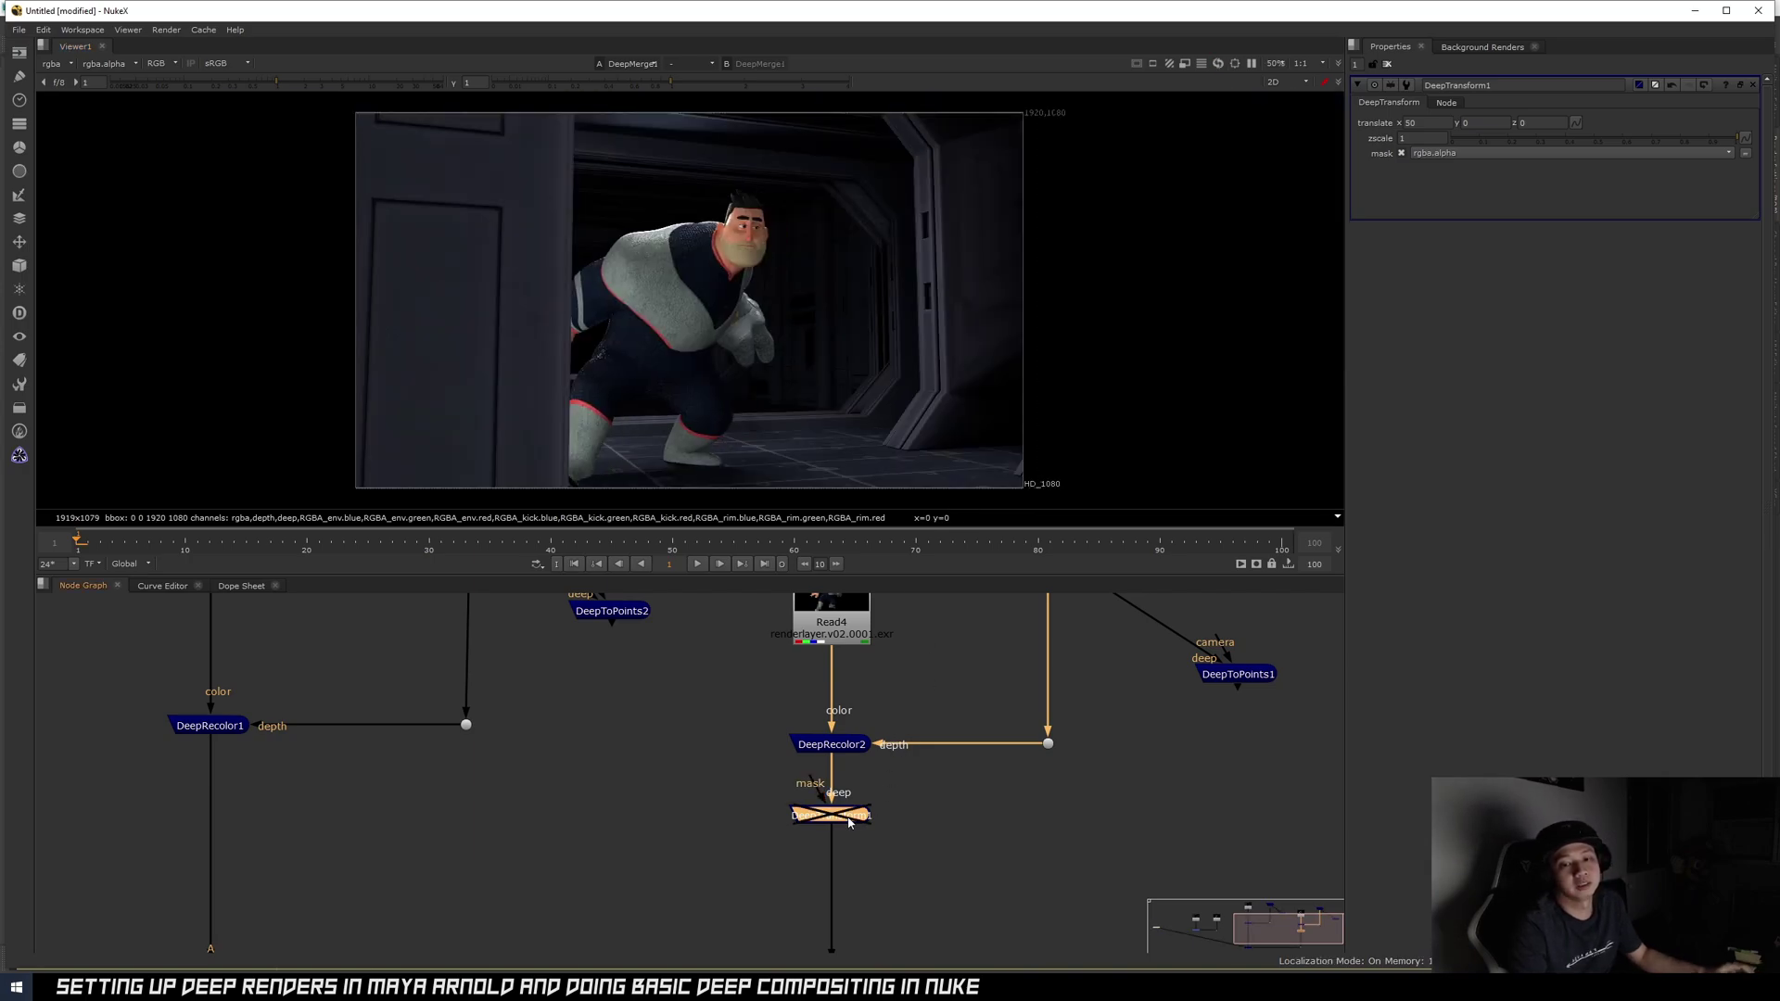
pyautogui.press('d')
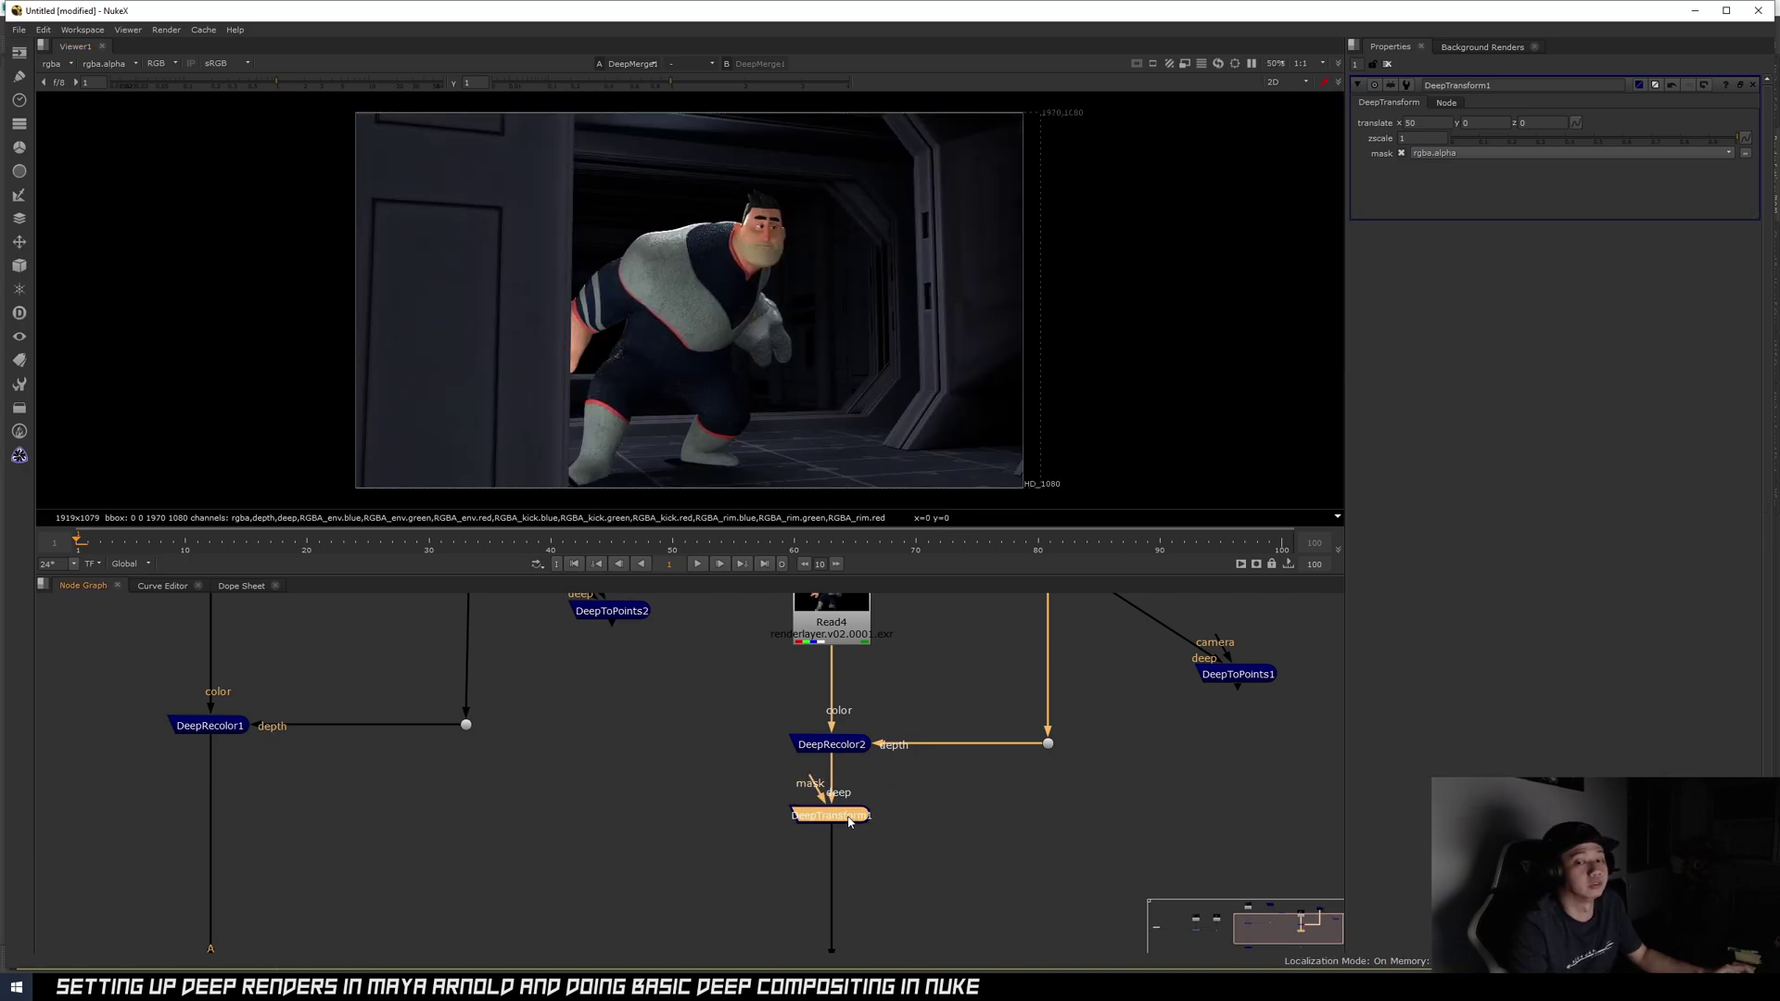
pyautogui.press('d')
pyautogui.press('d')
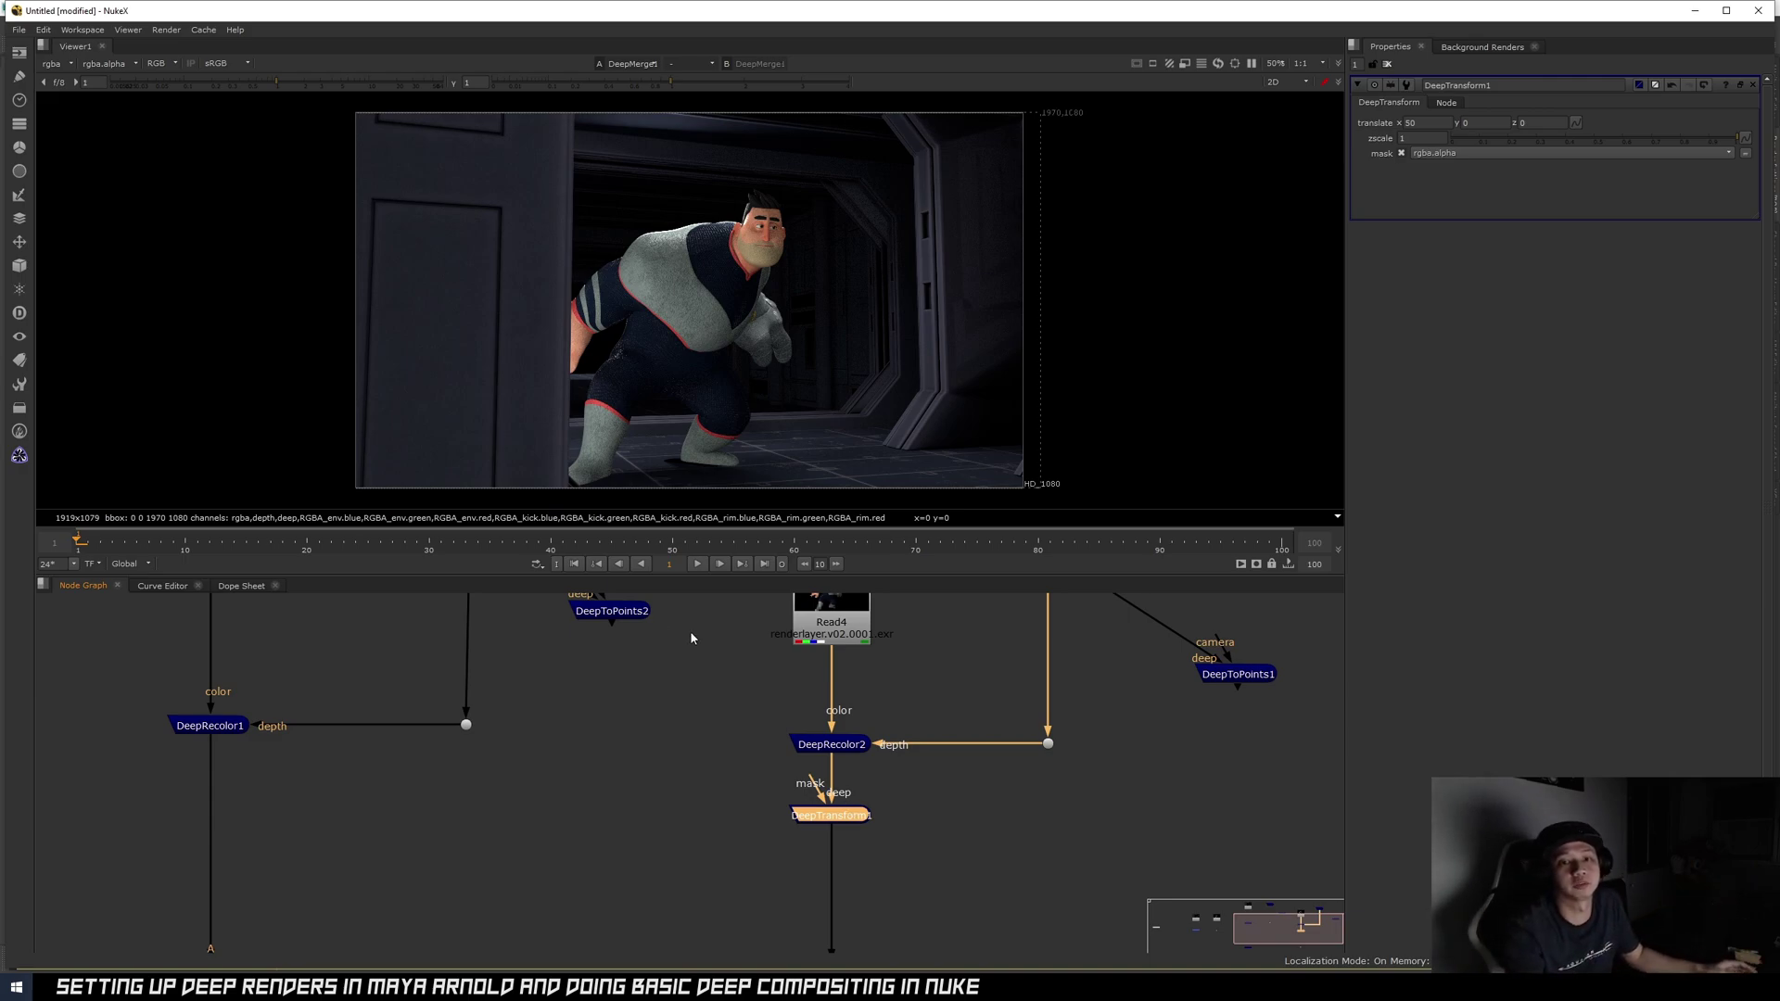
# - Set the DeepTransform's translate y to 1 and translate x to 0
pyautogui.scroll(5, 804, 434)
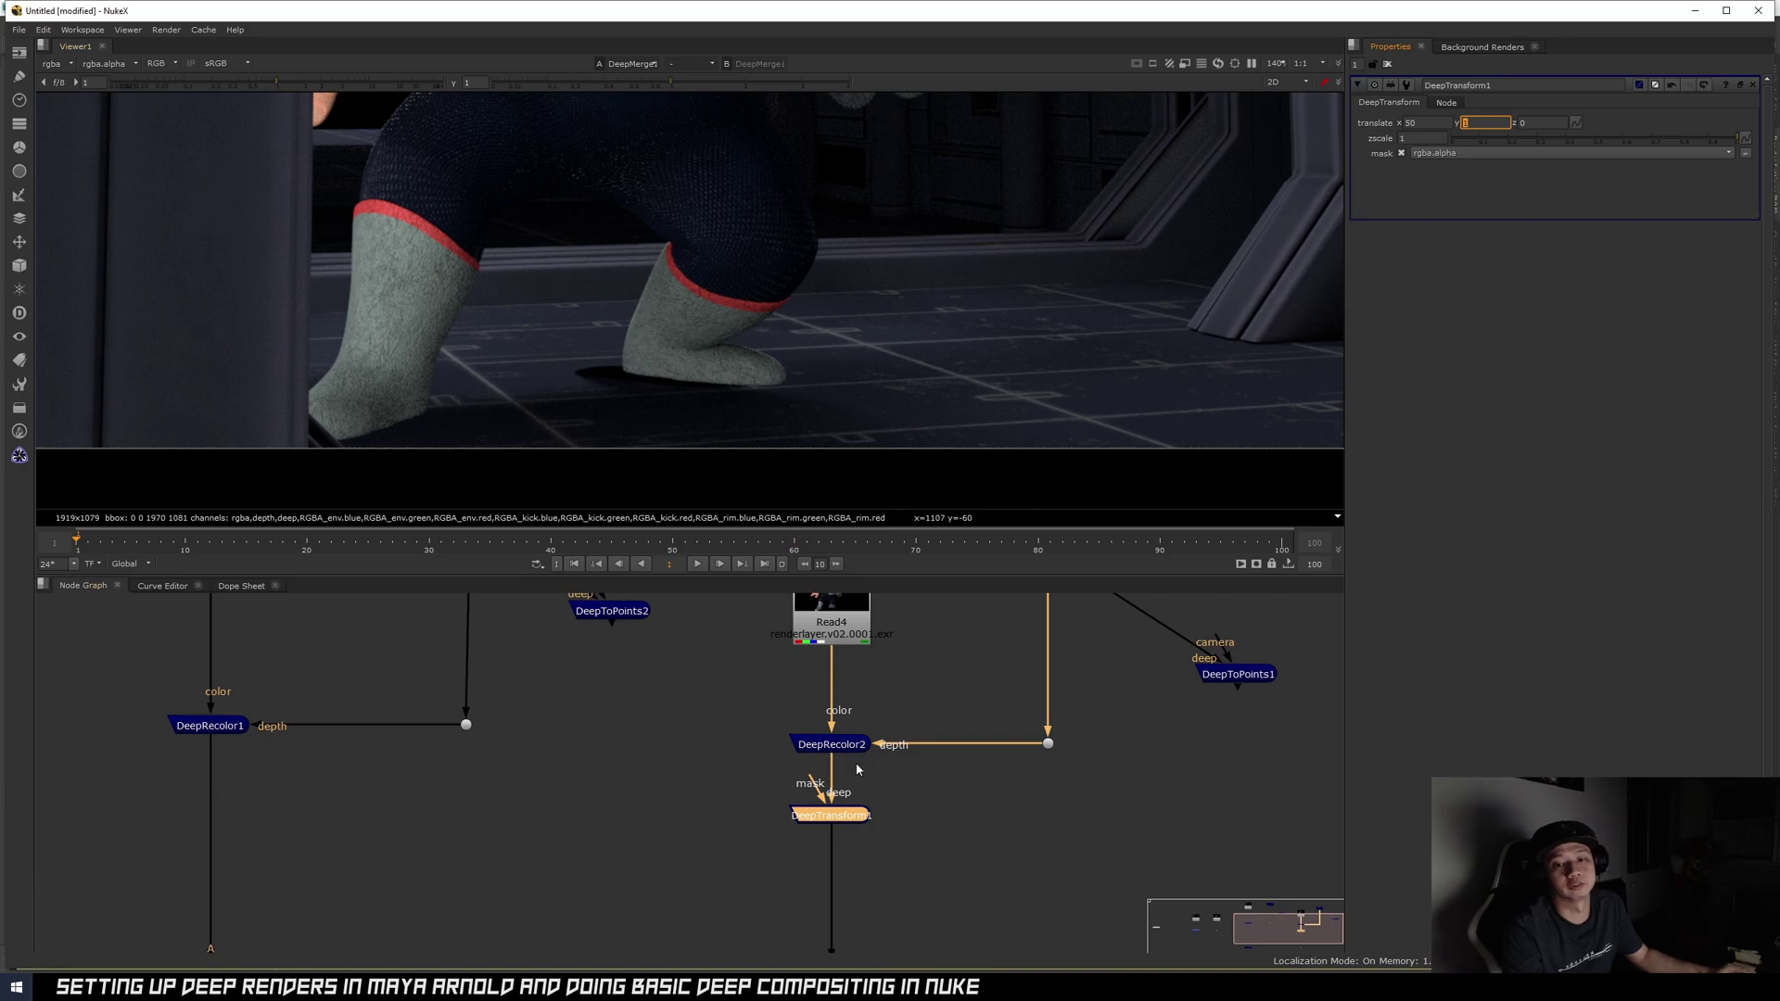
pyautogui.moveTo(1428, 124); pyautogui.dragTo(1281, 121)
pyautogui.write('.0')
pyautogui.press('Return')
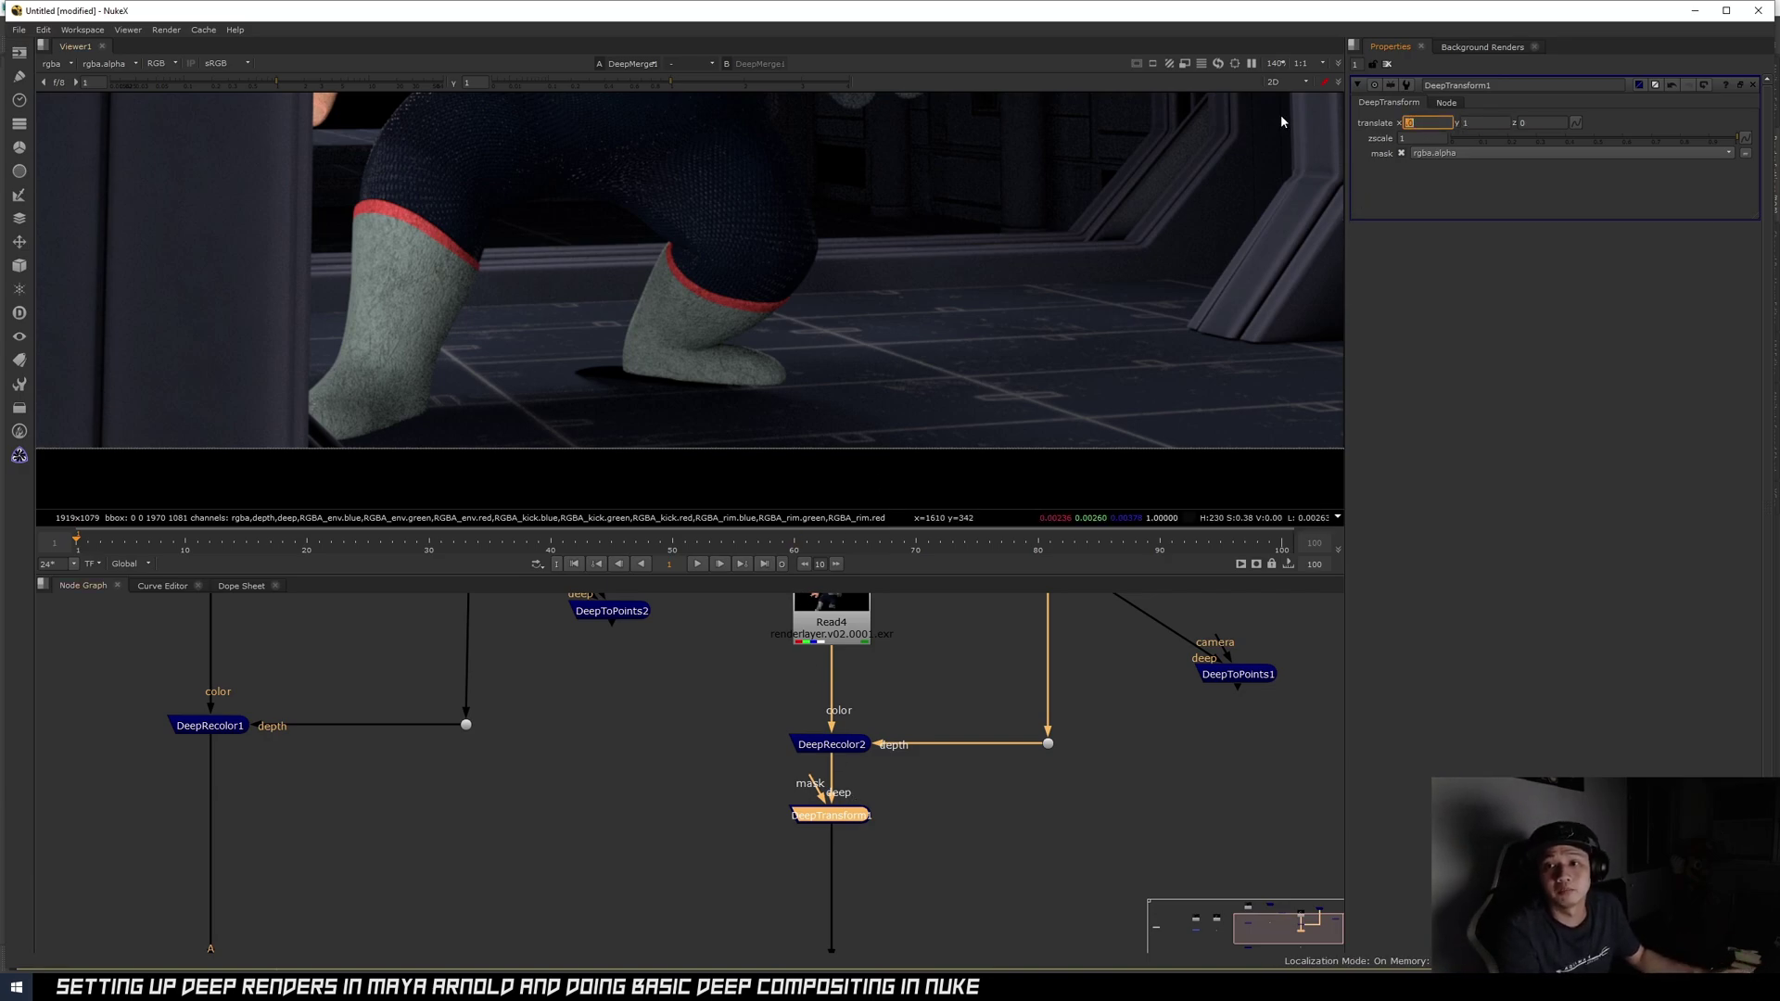
pyautogui.scroll(-5, 950, 131)
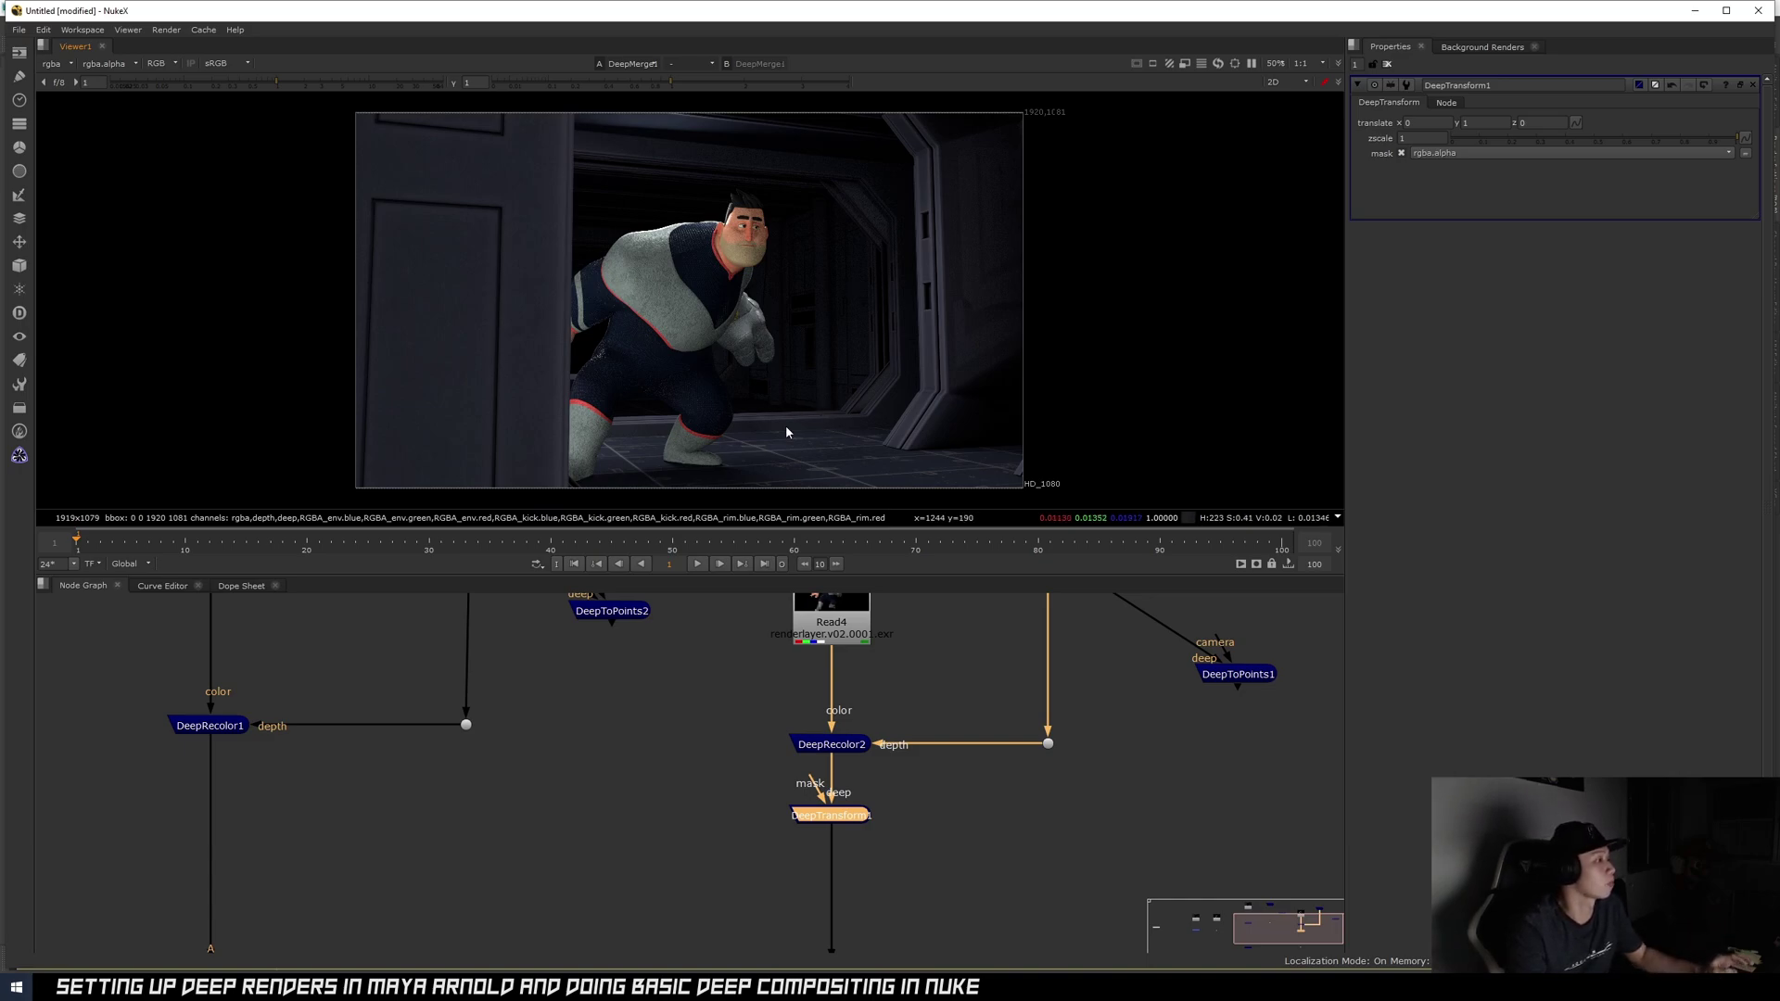
# - Connect the deep input of DeepToPoints1 to DeepMerge1 and place the node just below the merge
pyautogui.scroll(-5, 828, 728)
pyautogui.scroll(5, 830, 725)
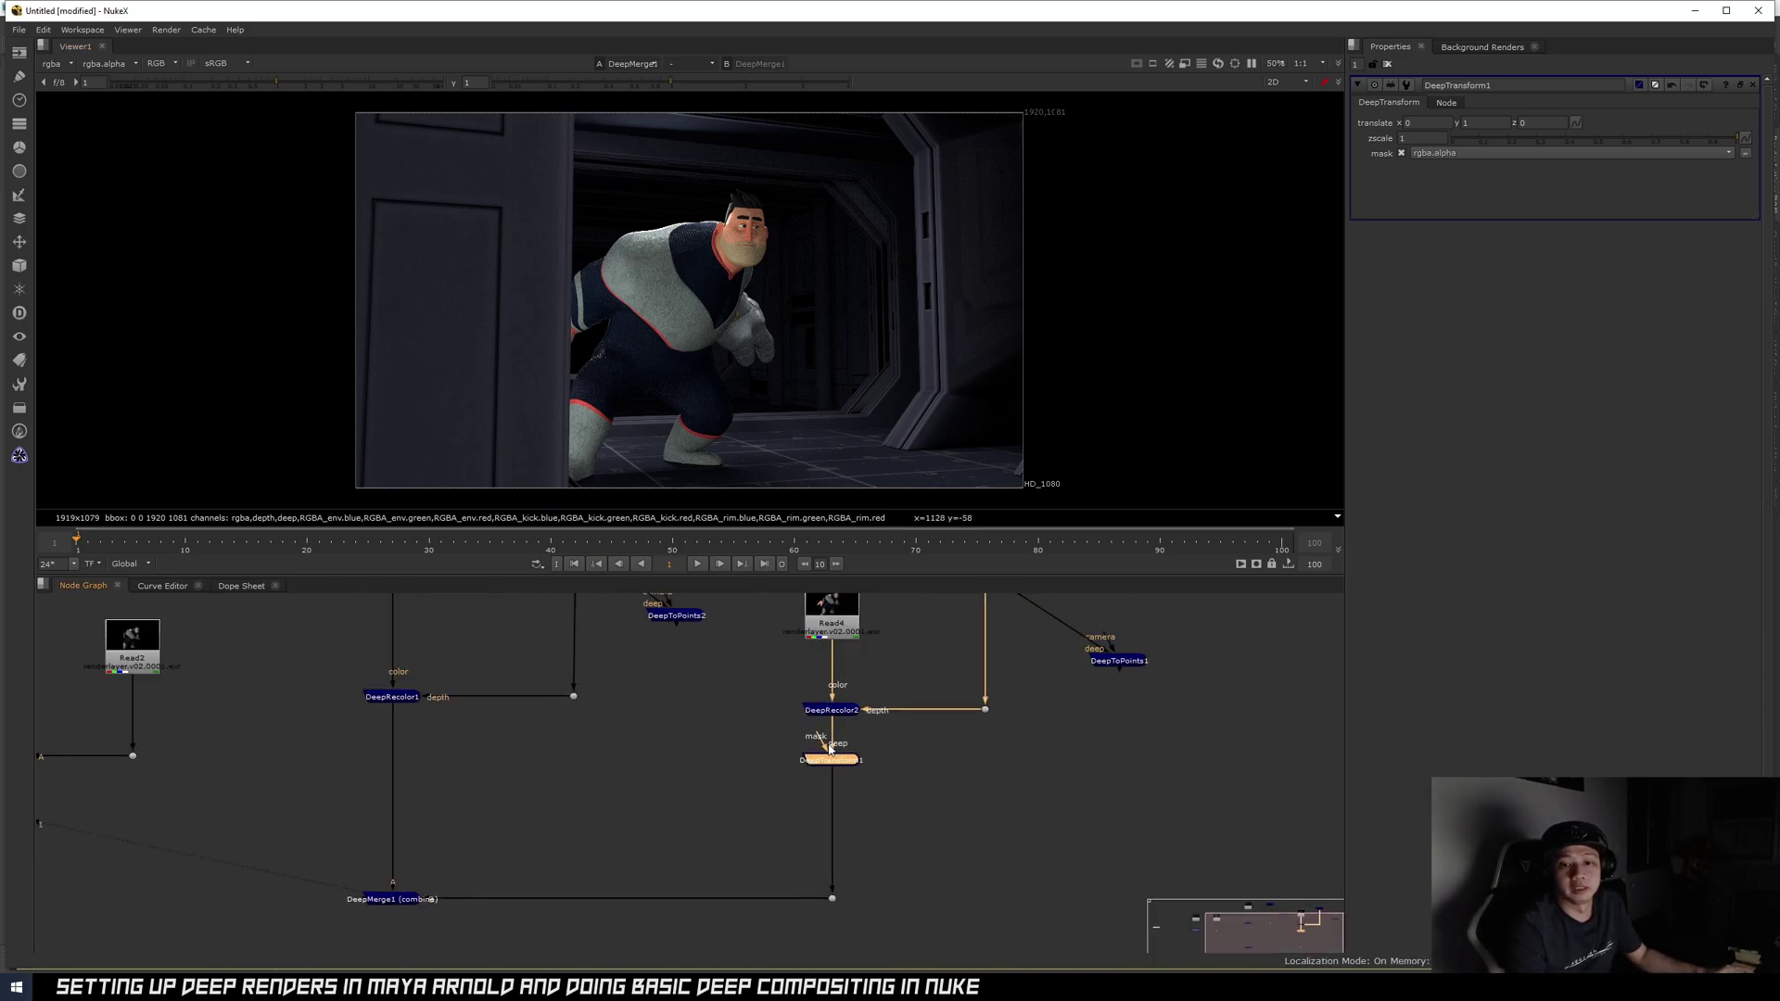
pyautogui.moveTo(1120, 664); pyautogui.dragTo(1088, 804)
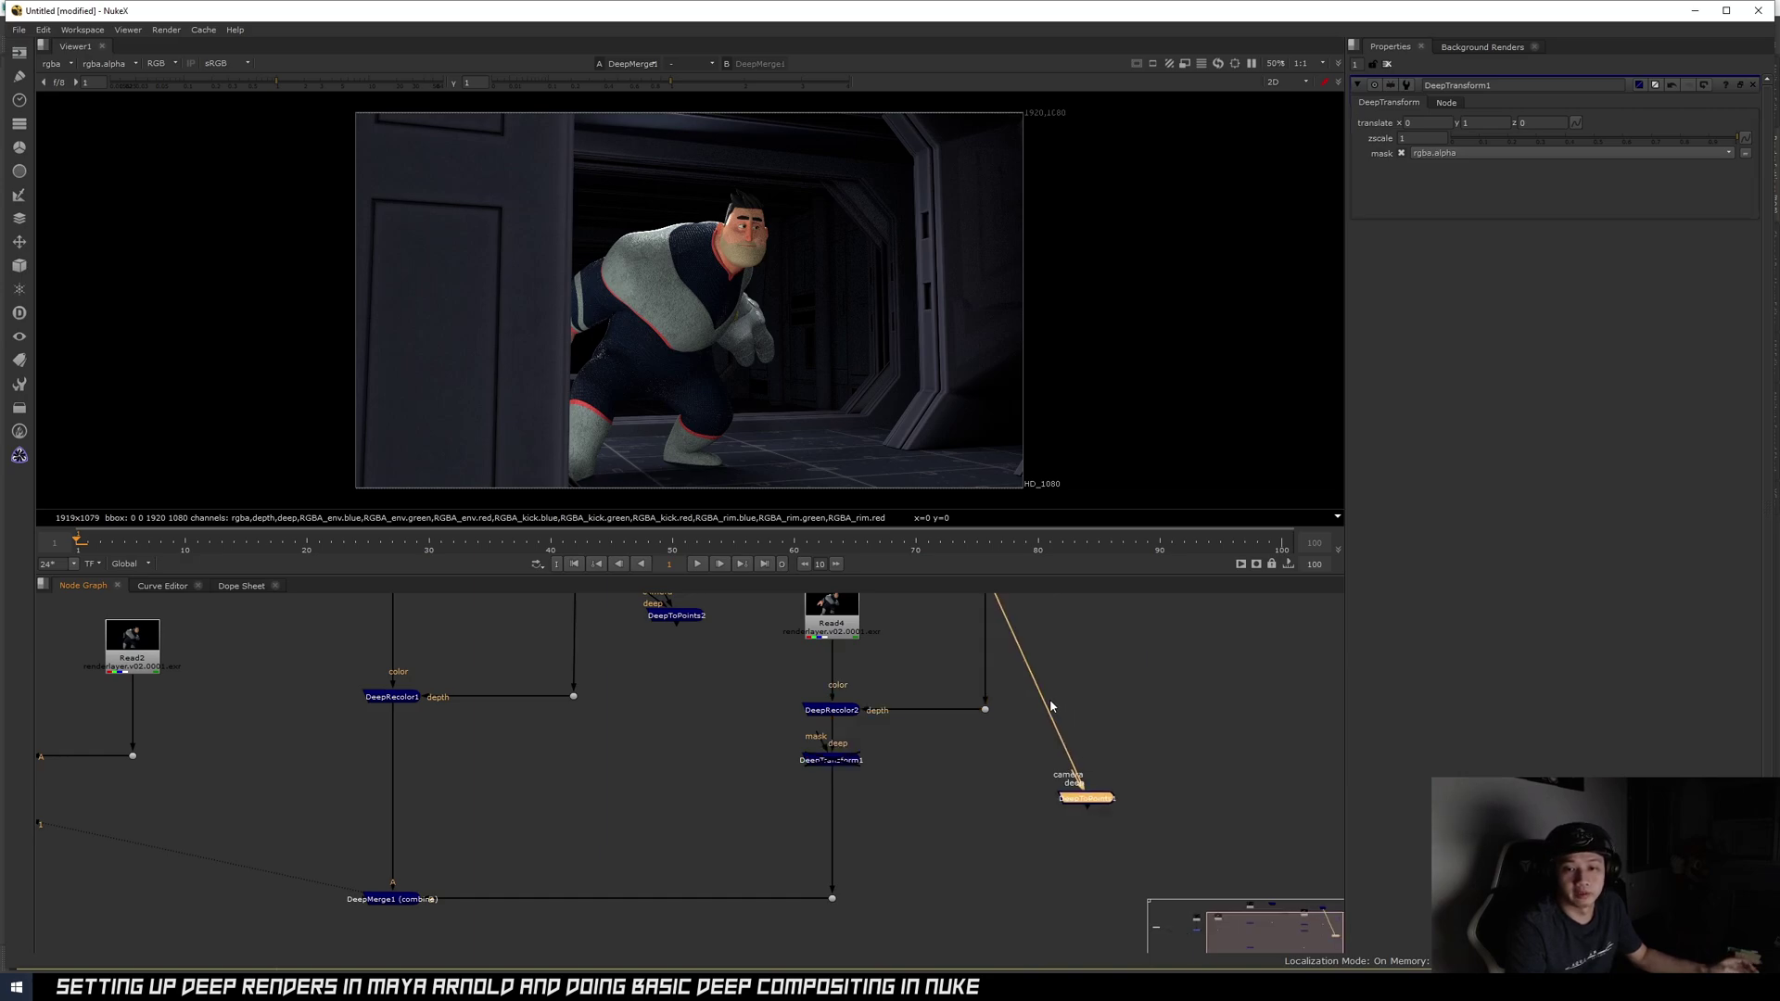
pyautogui.scroll(-3, 1050, 707)
pyautogui.scroll(3, 1038, 659)
pyautogui.moveTo(1006, 628); pyautogui.dragTo(420, 923)
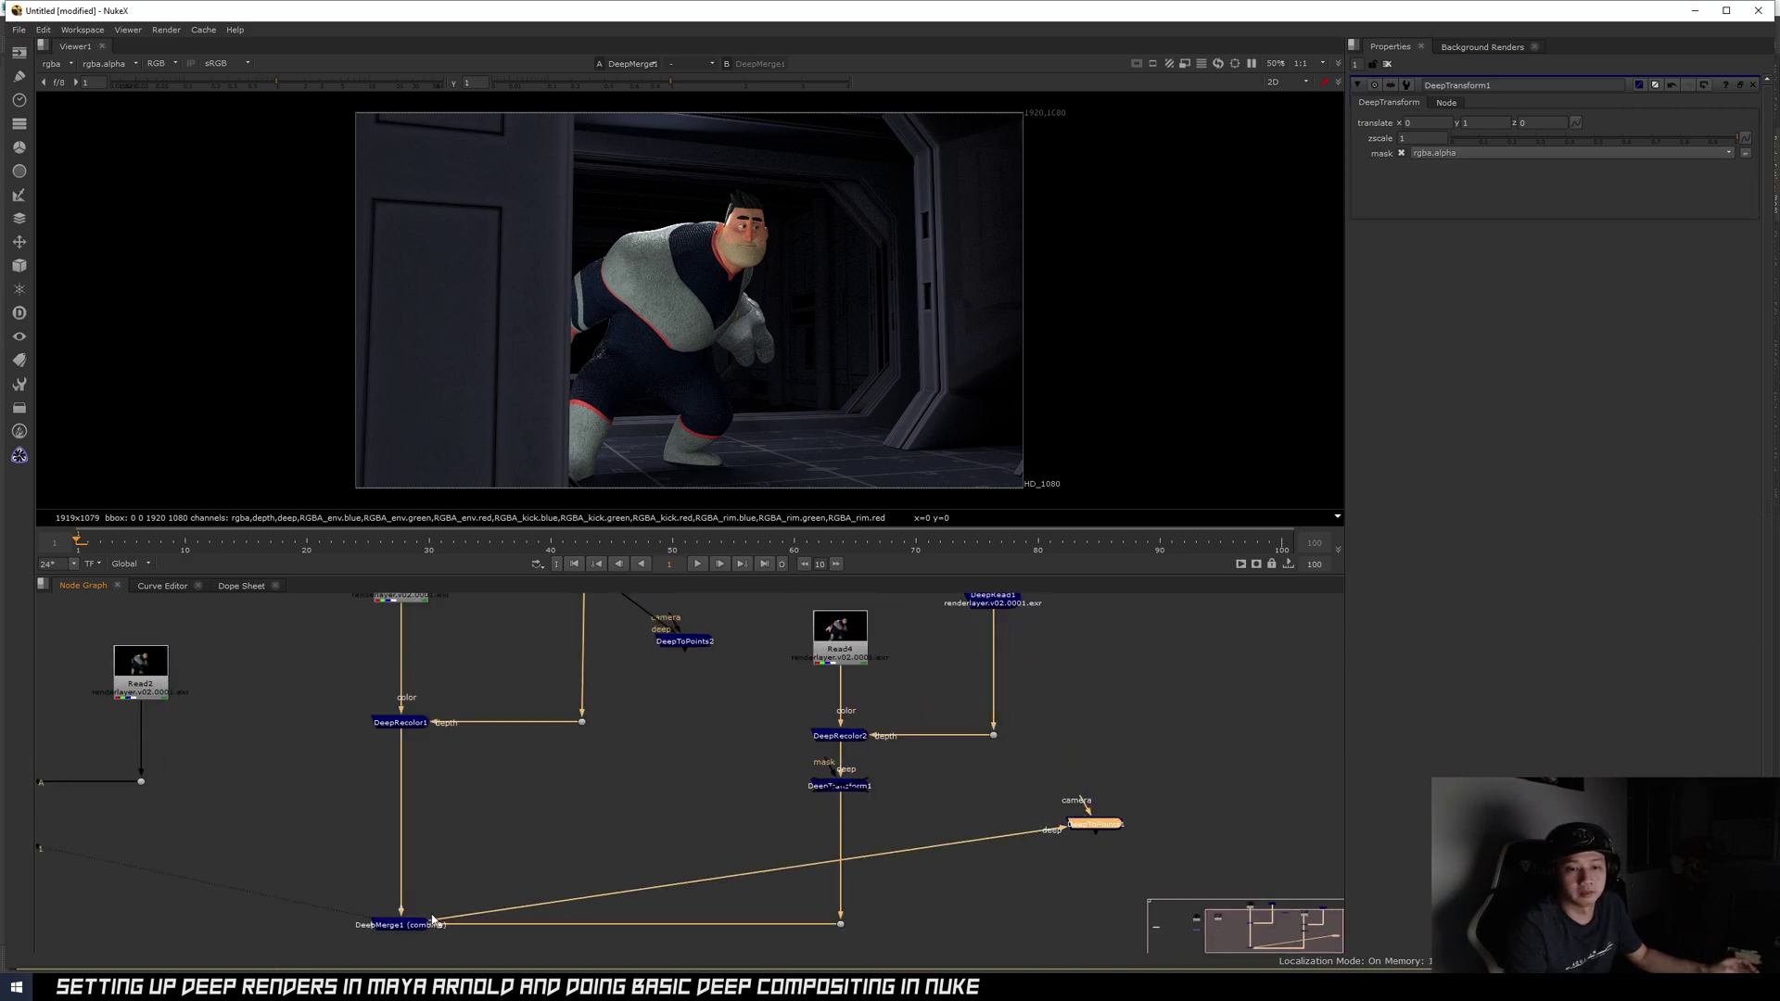
pyautogui.moveTo(961, 862); pyautogui.dragTo(1032, 765, button='middle')
pyautogui.moveTo(1168, 720); pyautogui.dragTo(373, 860)
# - View DeepToPoints1 in 3D and orbit around the combined point cloud of the set and character
pyautogui.press('1')
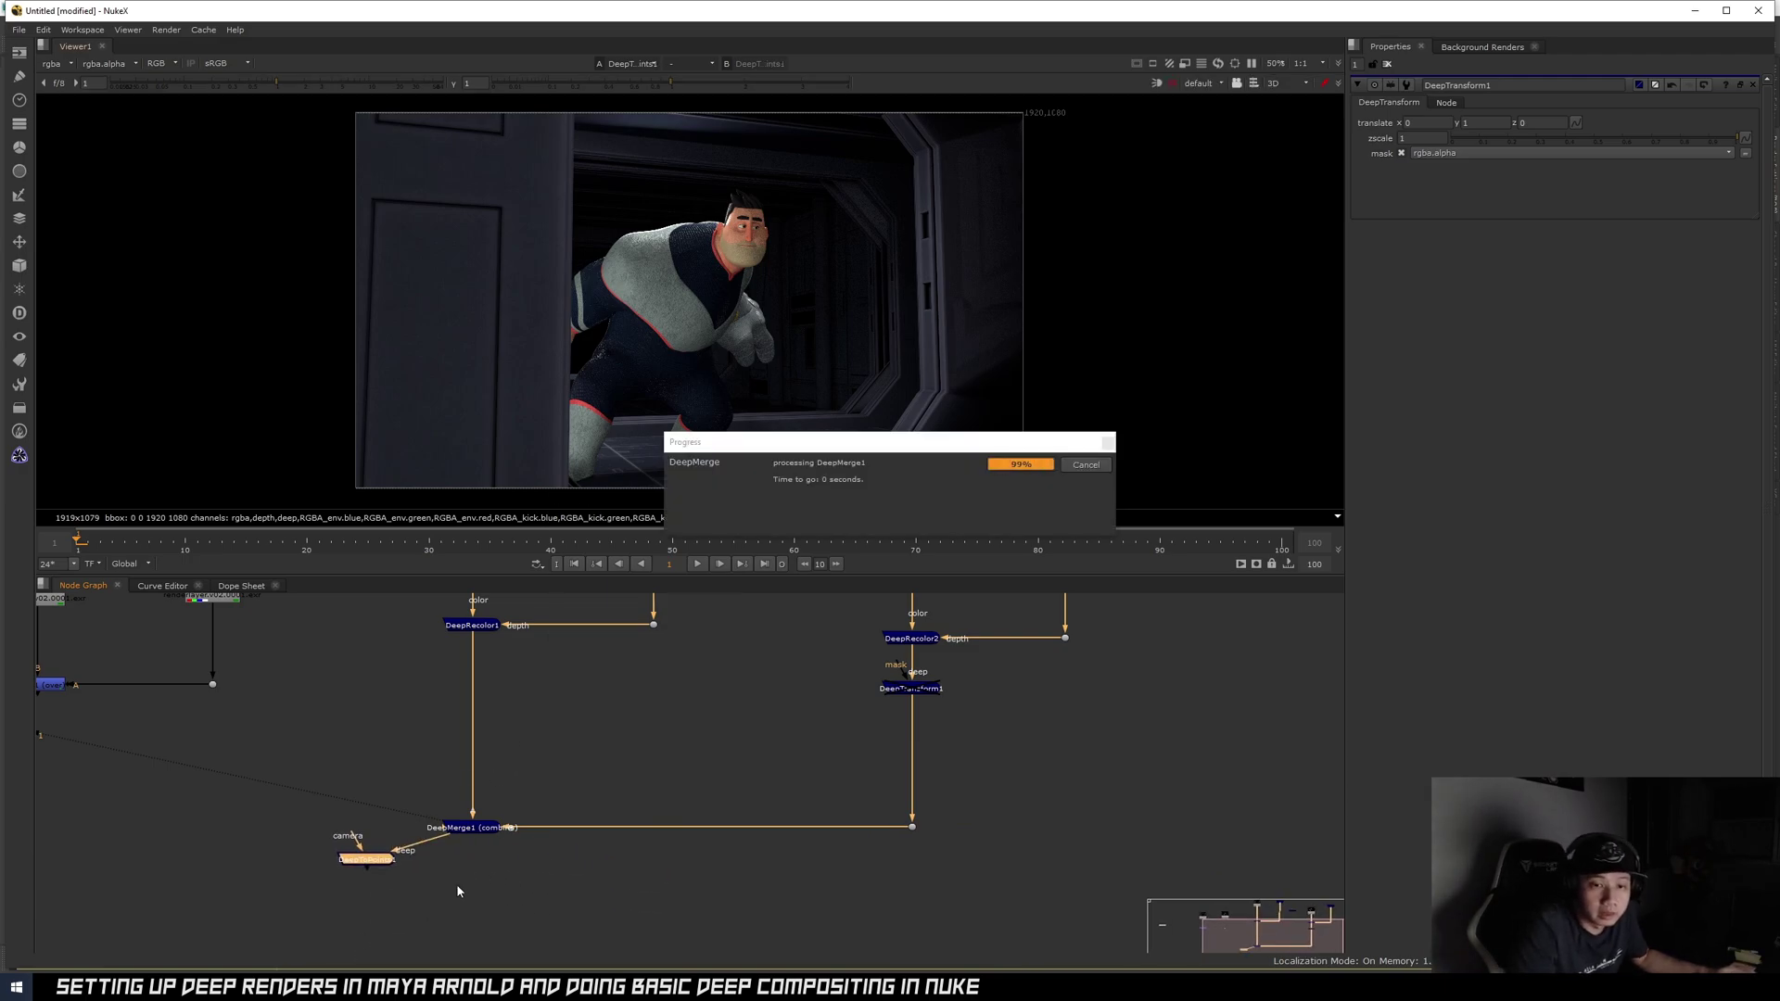
pyautogui.scroll(3, 380, 862)
pyautogui.keyDown('ctrl'); pyautogui.moveTo(649, 366); pyautogui.dragTo(715, 341); pyautogui.keyUp('ctrl')
pyautogui.scroll(7, 736, 330)
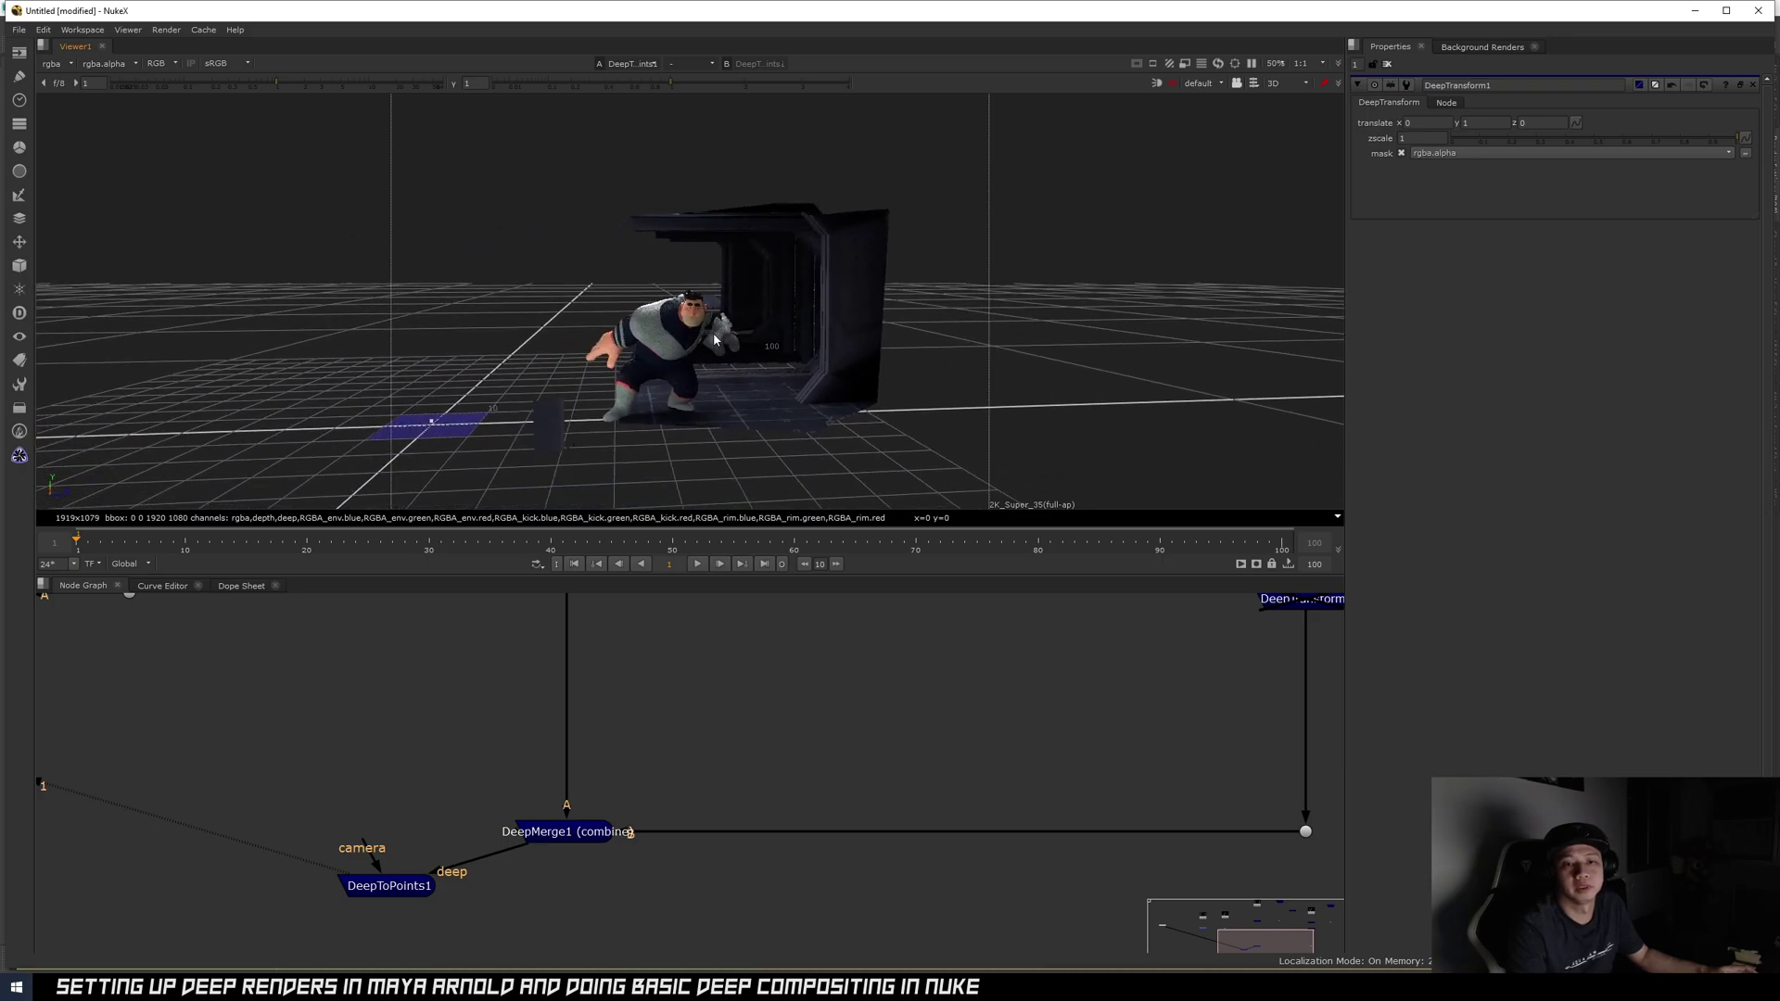
# - Add a ZDefocus node below DeepMerge1
pyautogui.scroll(-3, 728, 696)
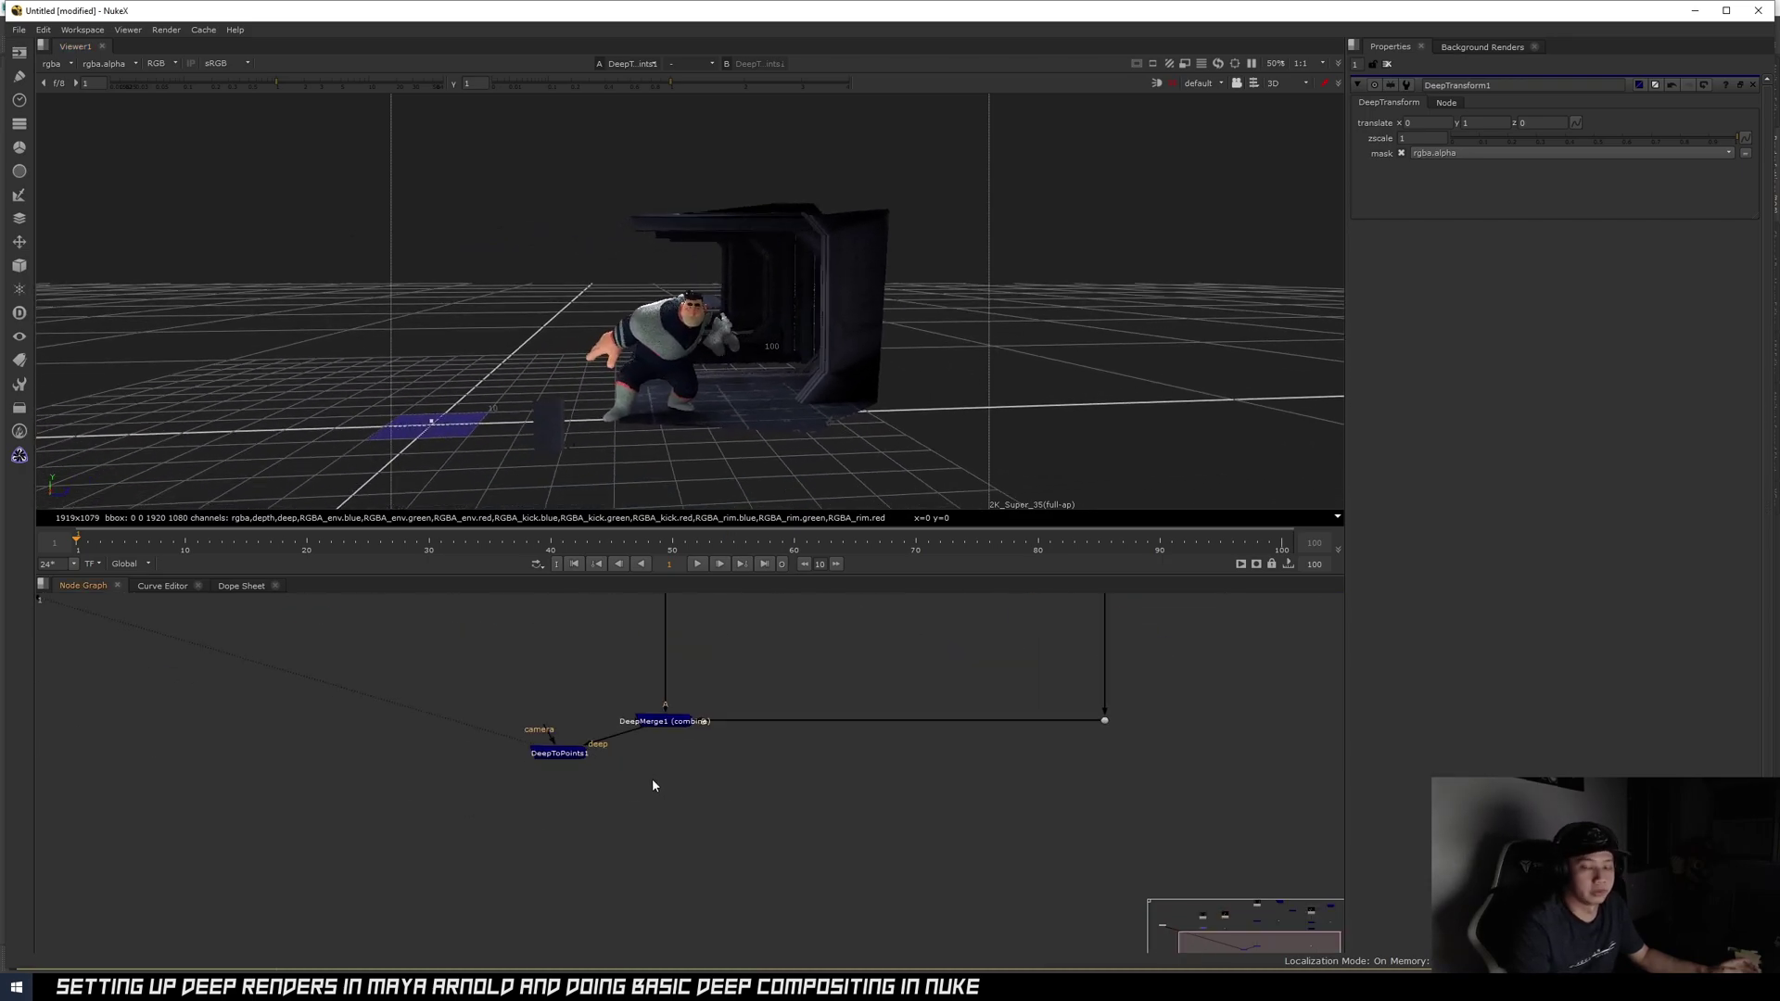
pyautogui.press('Tab')
pyautogui.write('zedo')
pyautogui.press('BackSpace')
pyautogui.press('BackSpace')
pyautogui.press('BackSpace')
pyautogui.write('de')
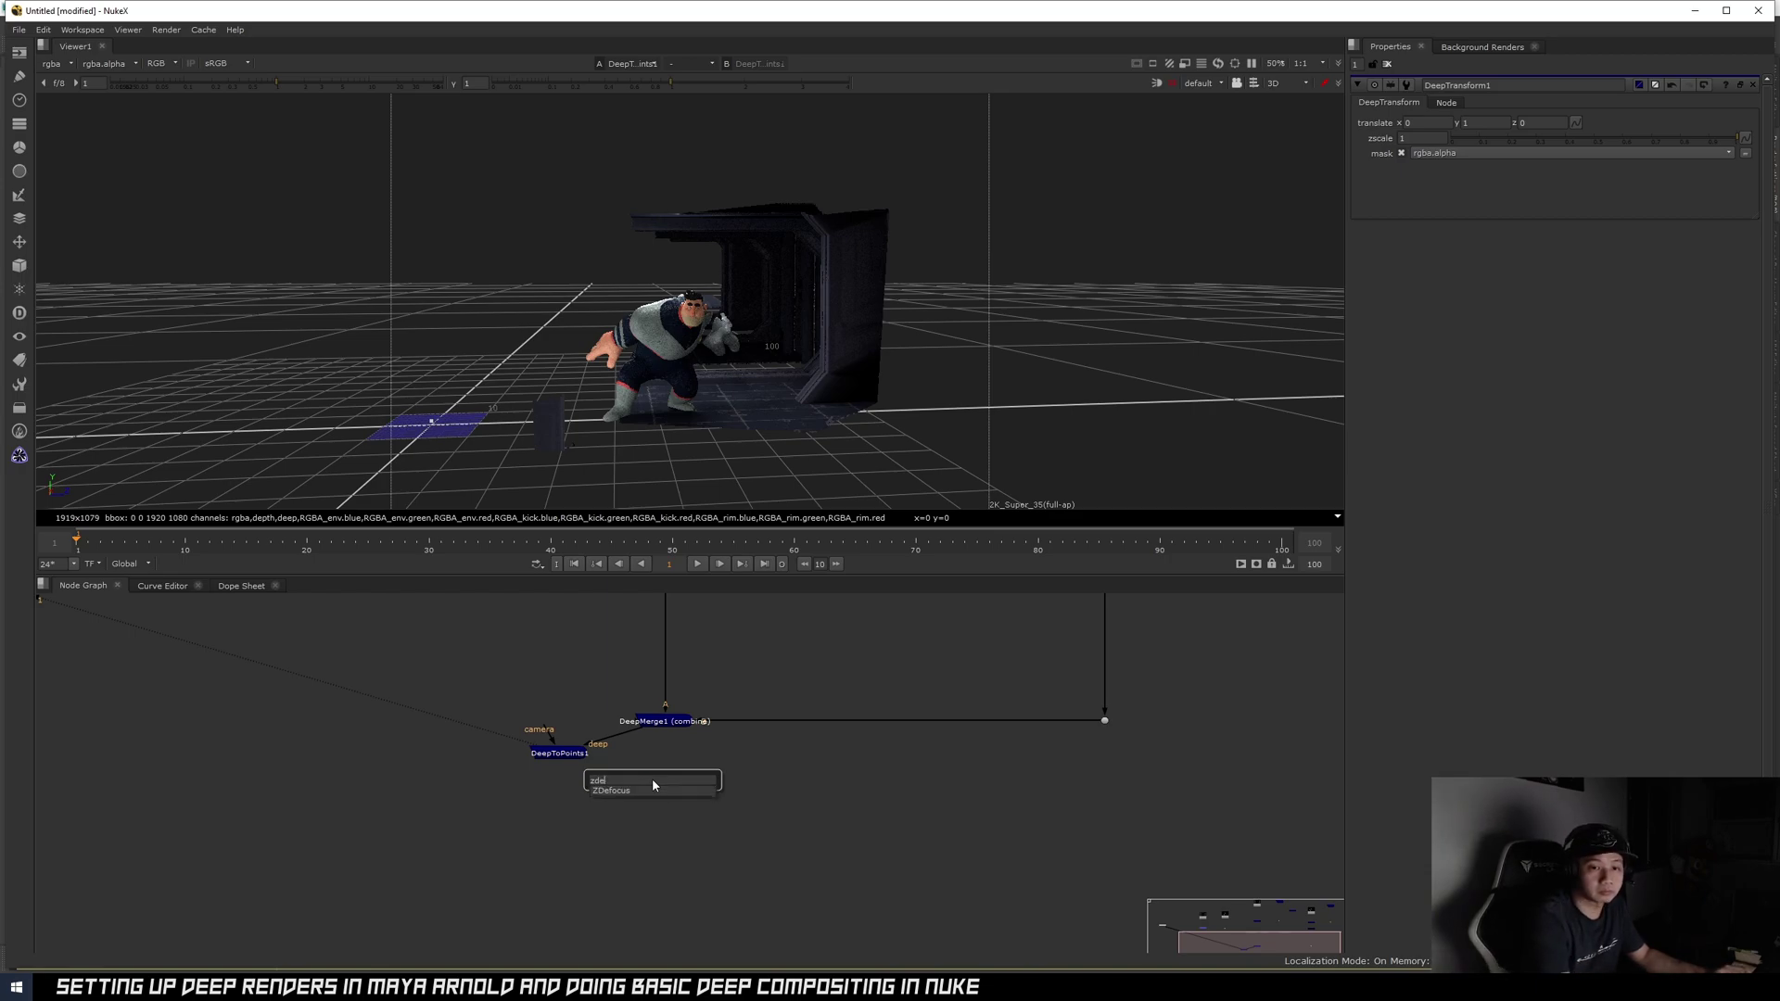
pyautogui.press('Return')
pyautogui.scroll(3, 654, 774)
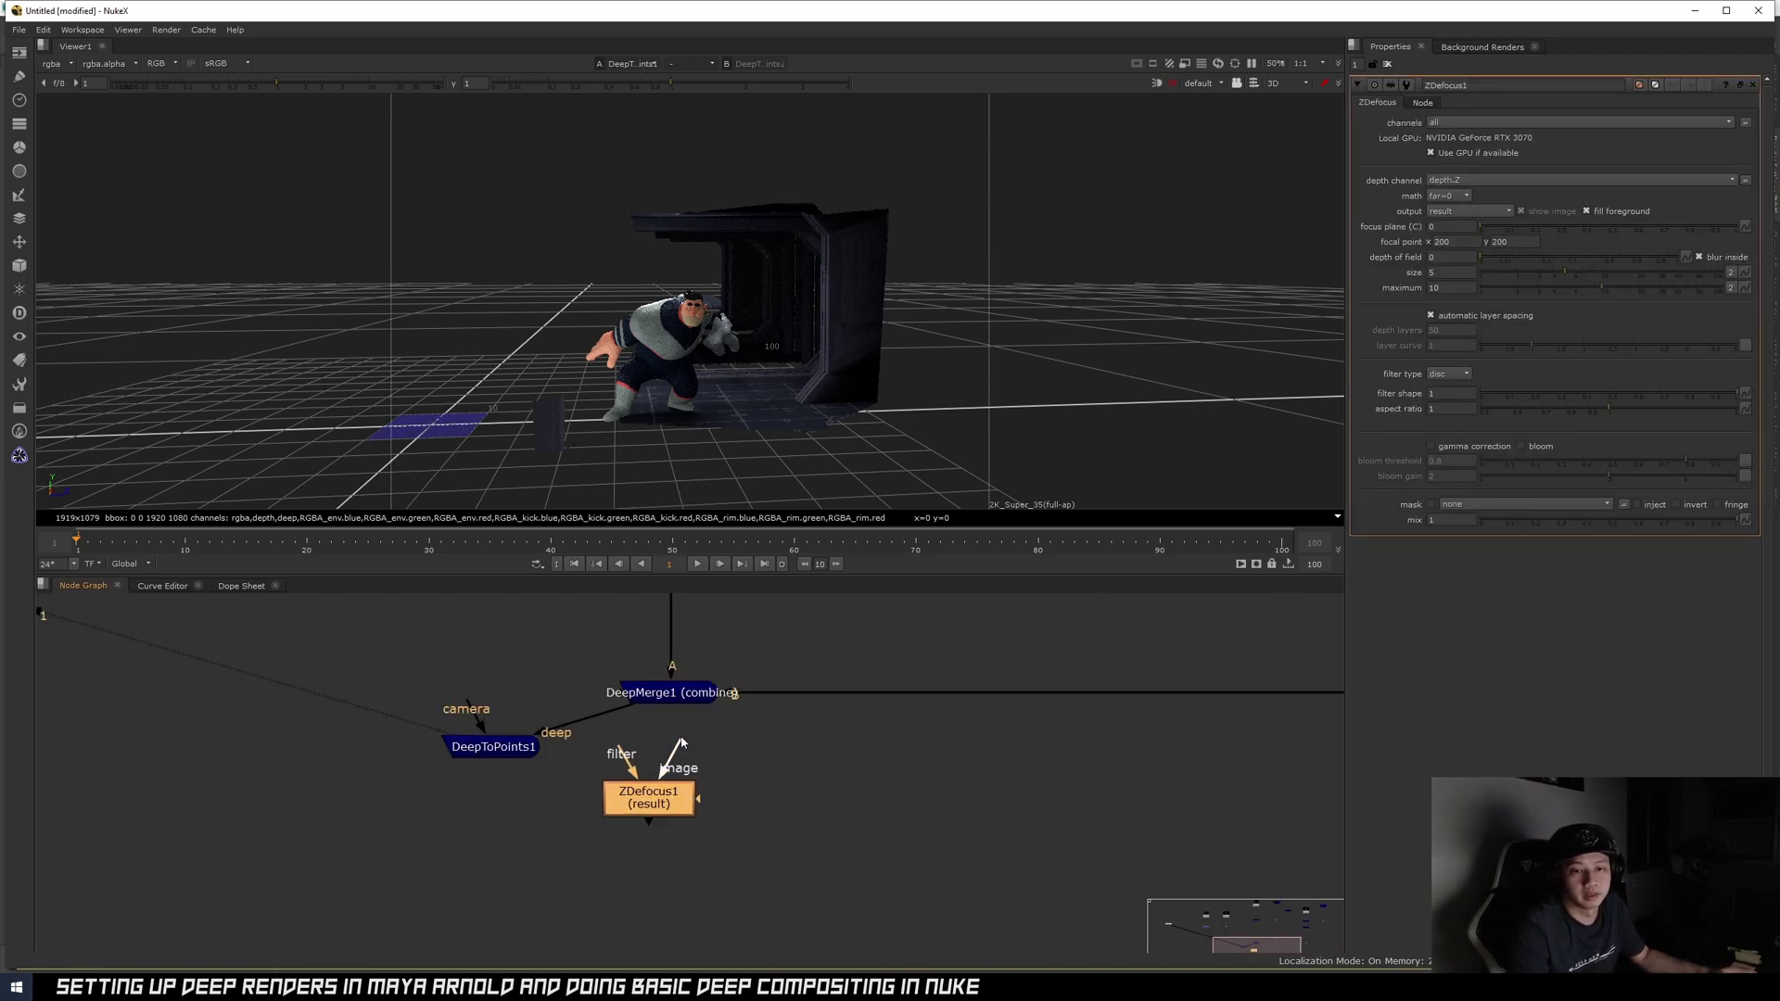
pyautogui.scroll(-5, 663, 809)
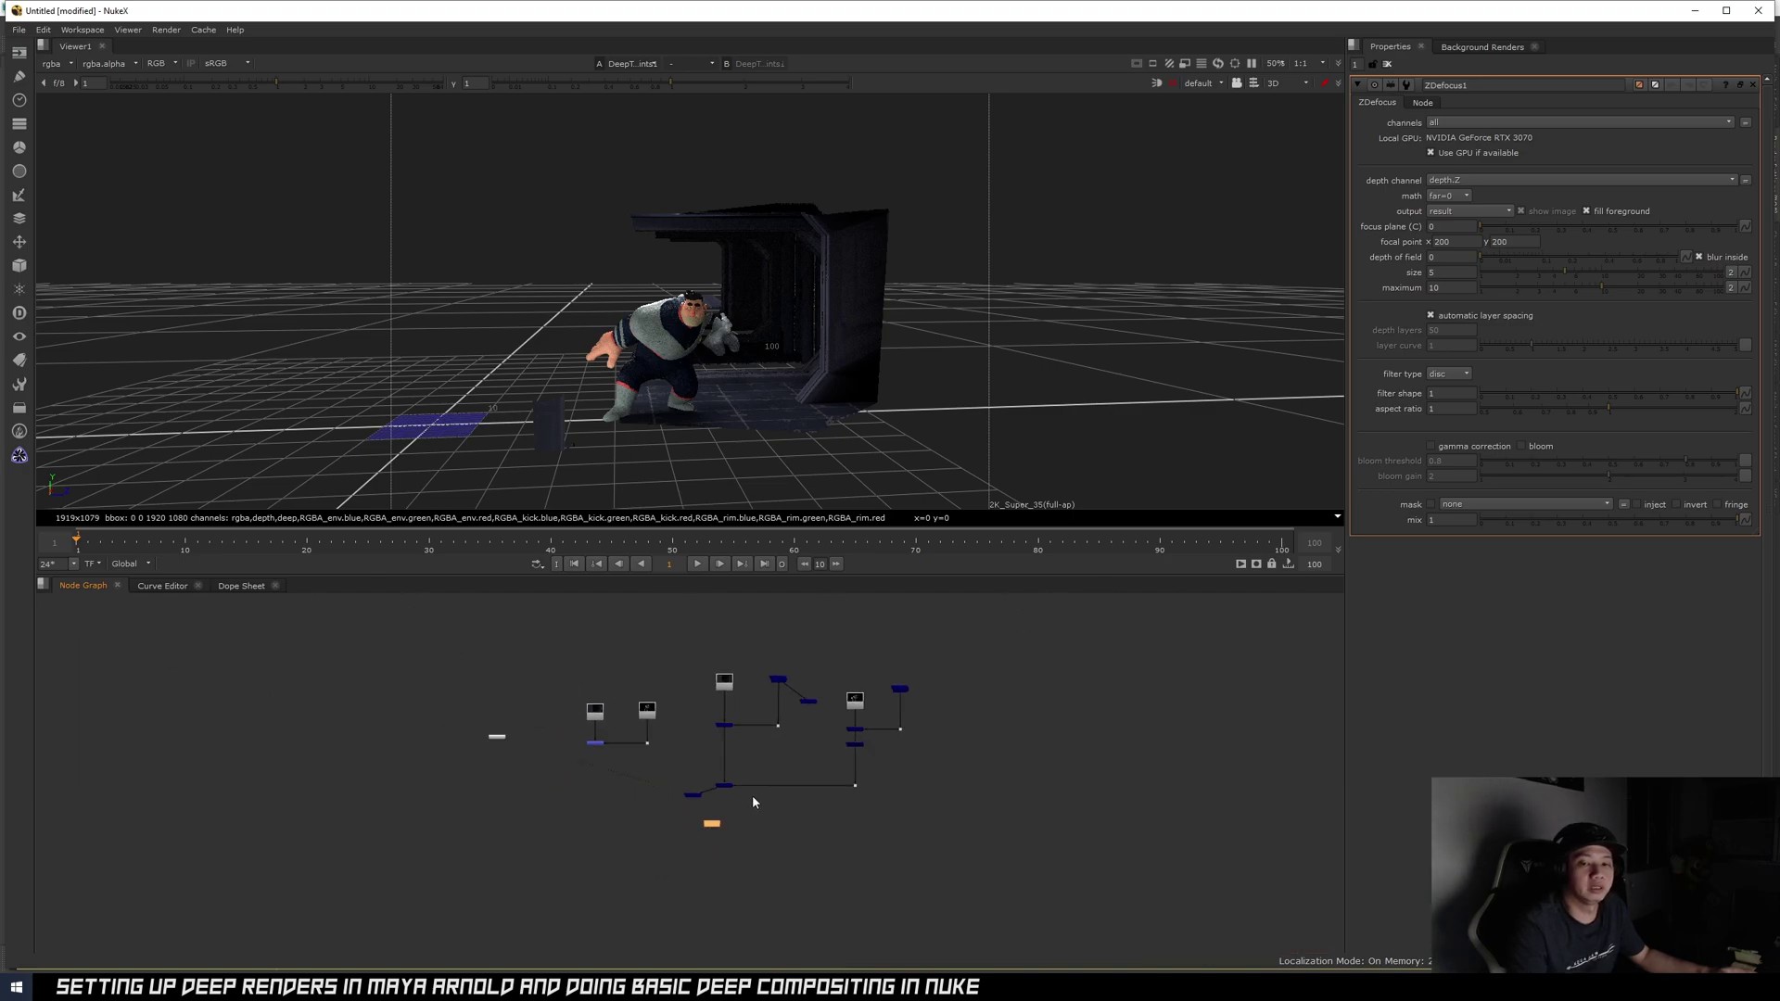
# - Move the ZDefocus node aside and view the output of DeepMerge1 in the 2D viewer
pyautogui.moveTo(693, 848); pyautogui.dragTo(592, 854)
pyautogui.scroll(-3, 788, 729)
pyautogui.moveTo(720, 621); pyautogui.dragTo(964, 768)
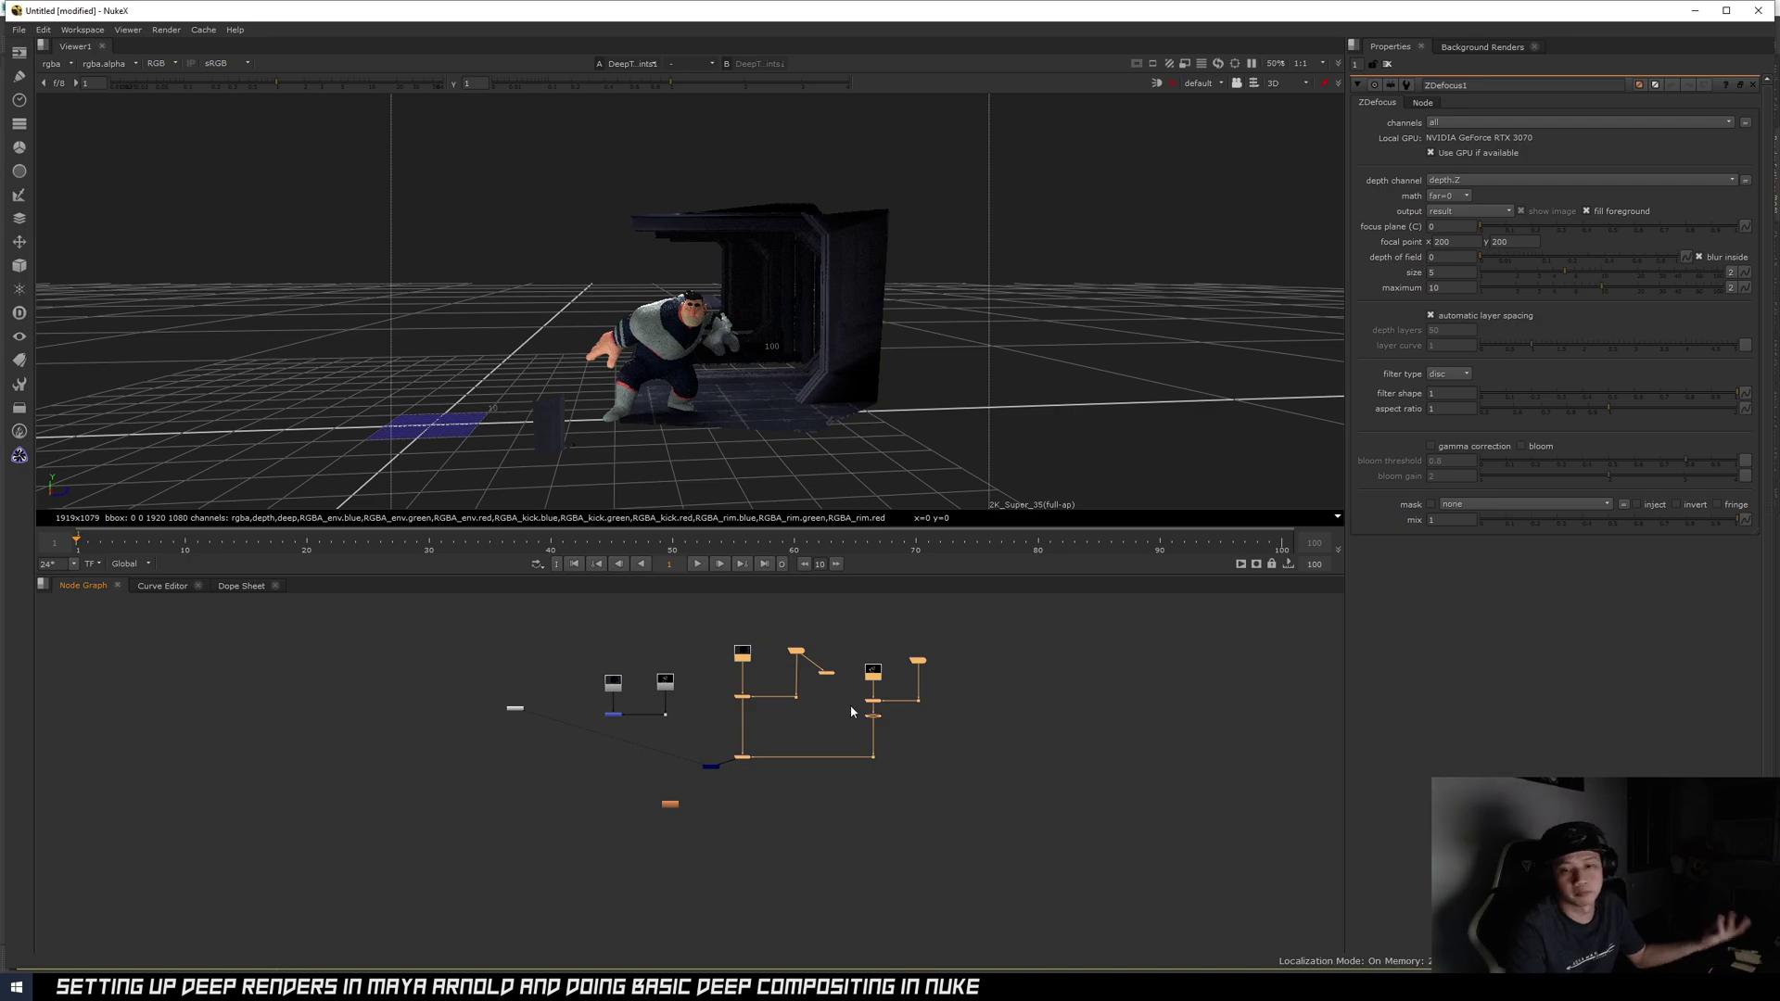
pyautogui.scroll(5, 797, 742)
pyautogui.click(675, 833)
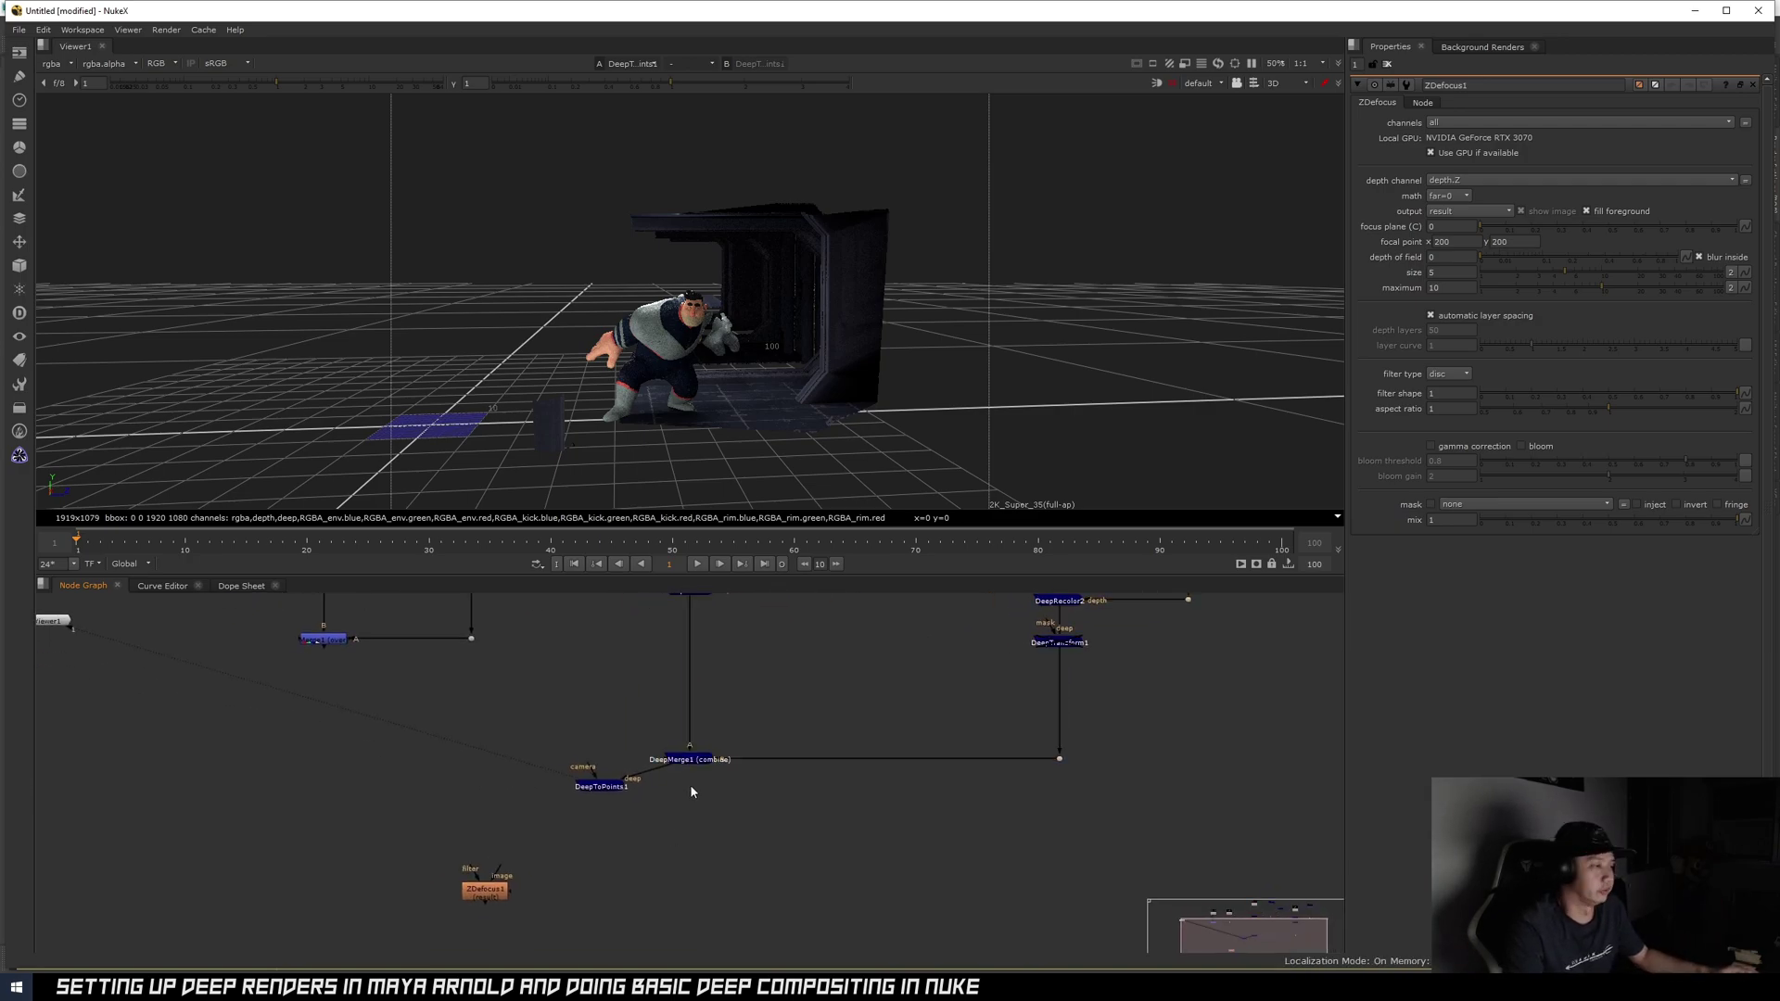
pyautogui.click(697, 759)
pyautogui.press('1')
pyautogui.moveTo(711, 787); pyautogui.dragTo(720, 755, button='middle')
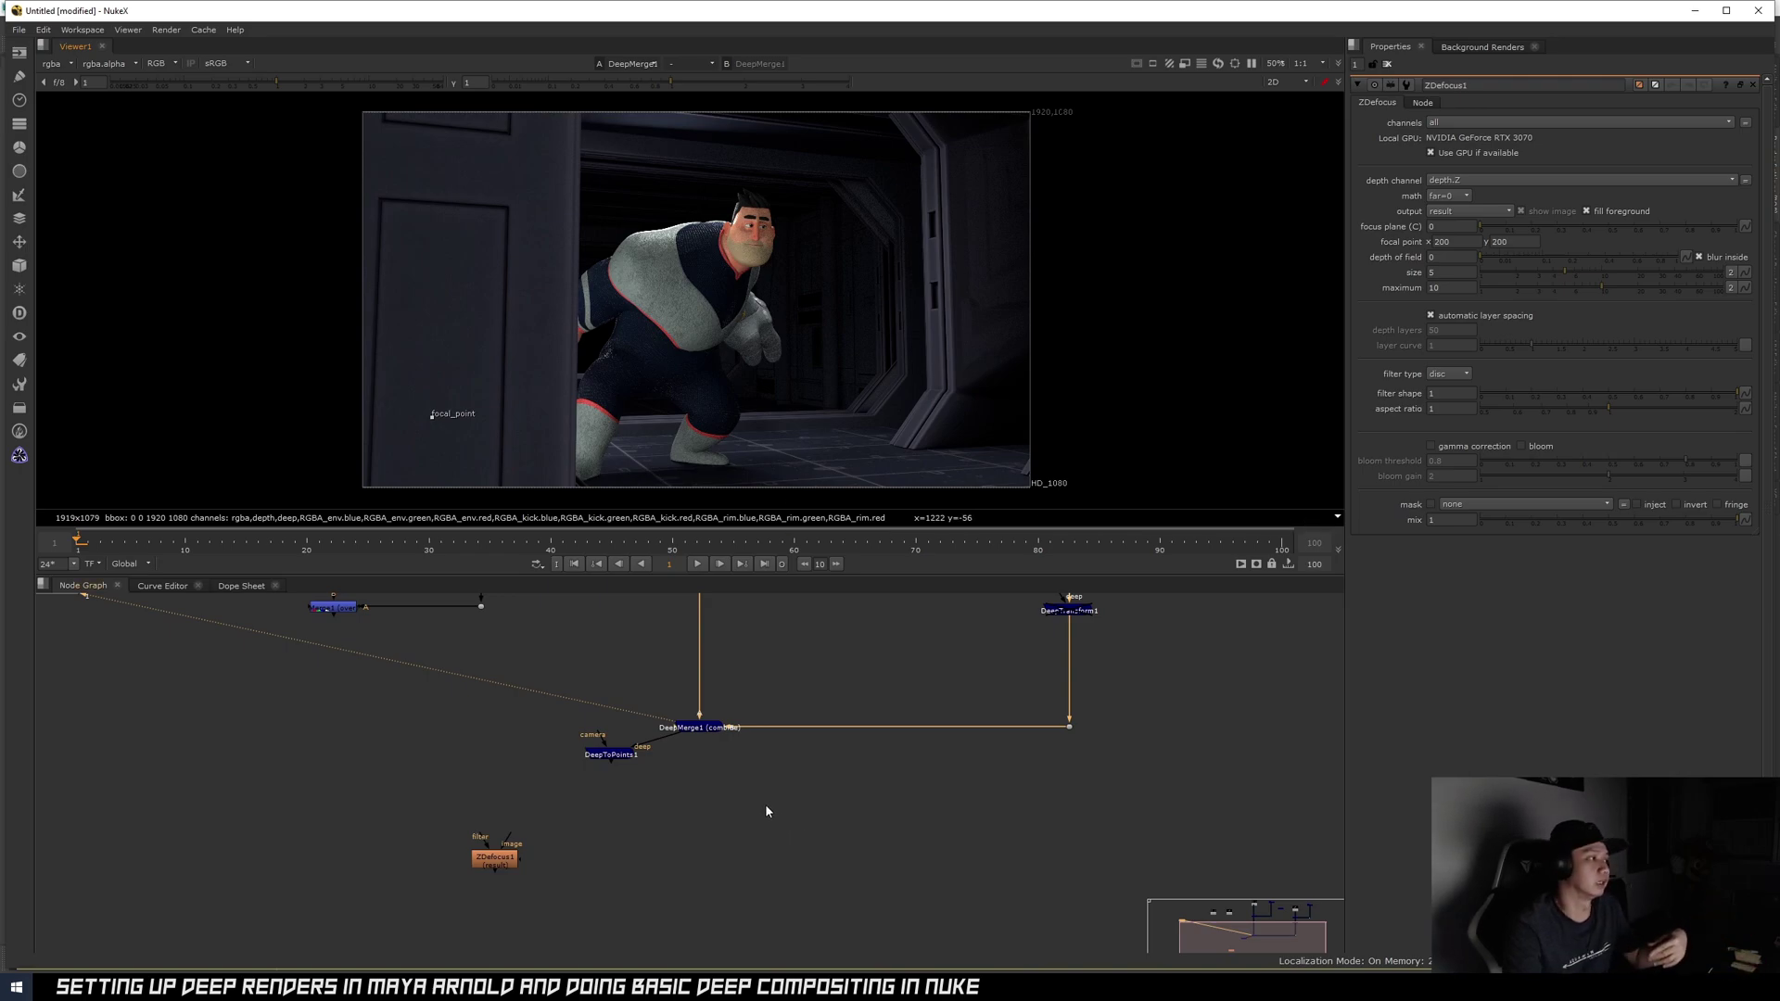
# - Add a DeepToImage node directly below DeepMerge1, connect it to the merge and view its output
pyautogui.click(687, 799)
pyautogui.press('Tab')
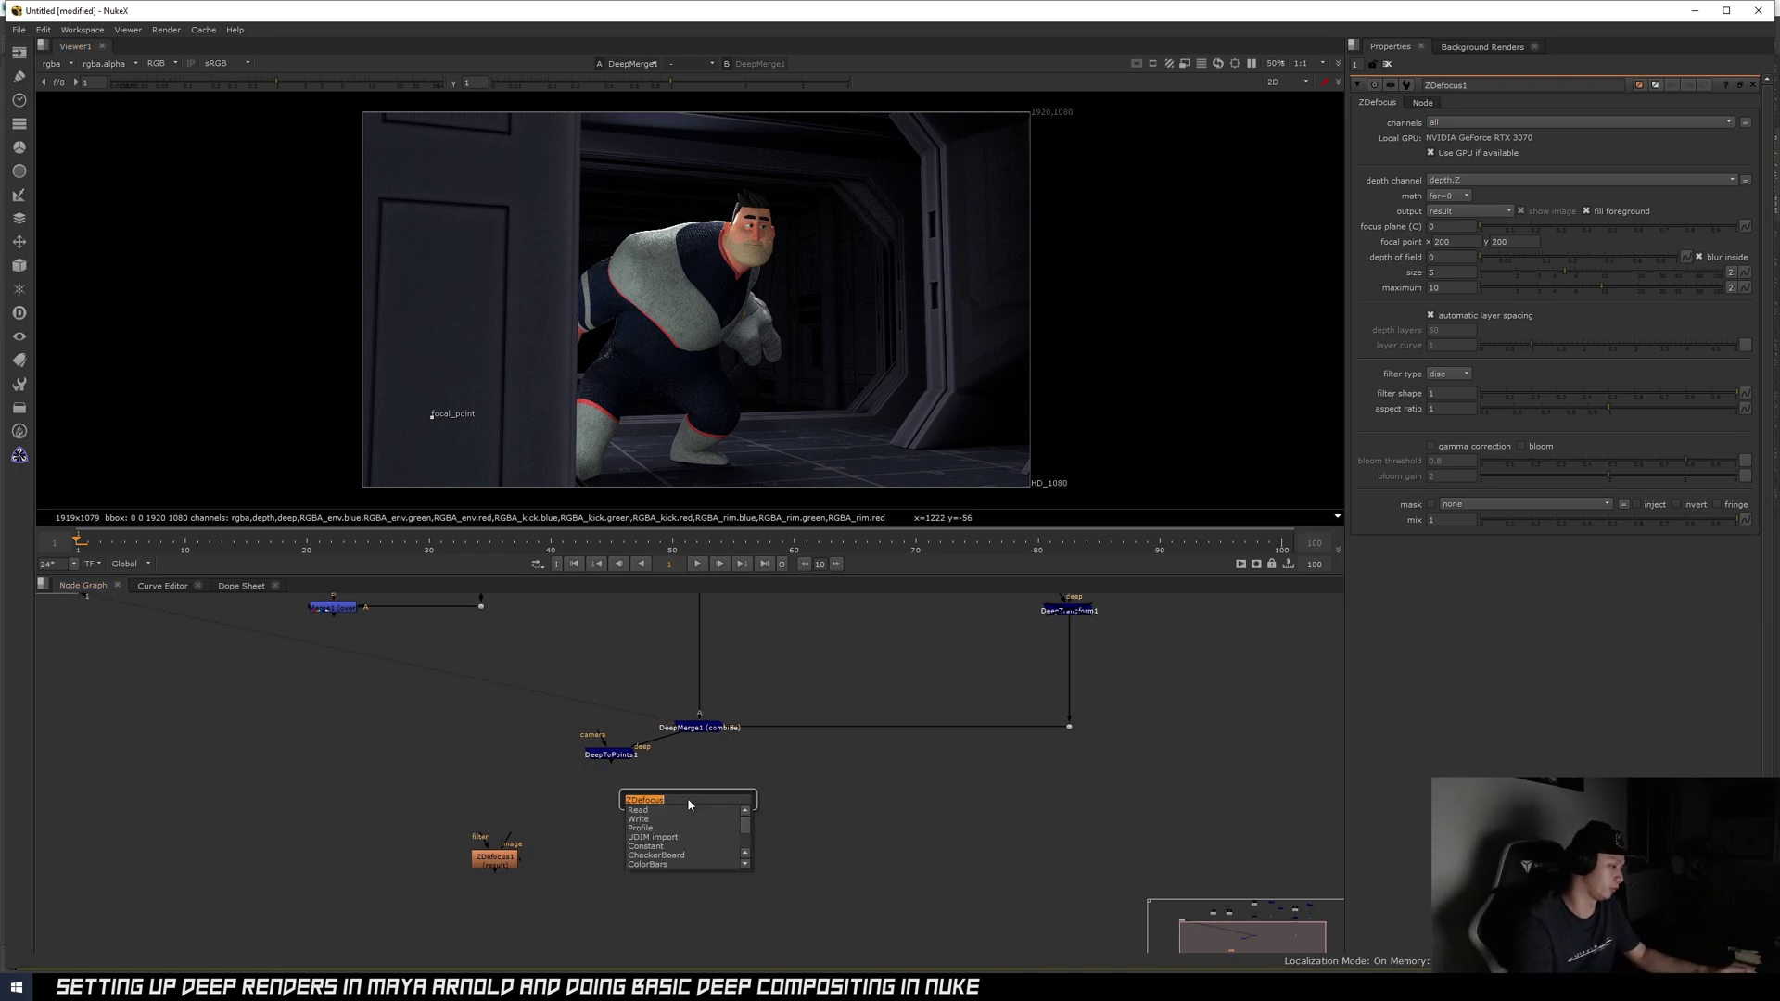
pyautogui.write('deeptoi')
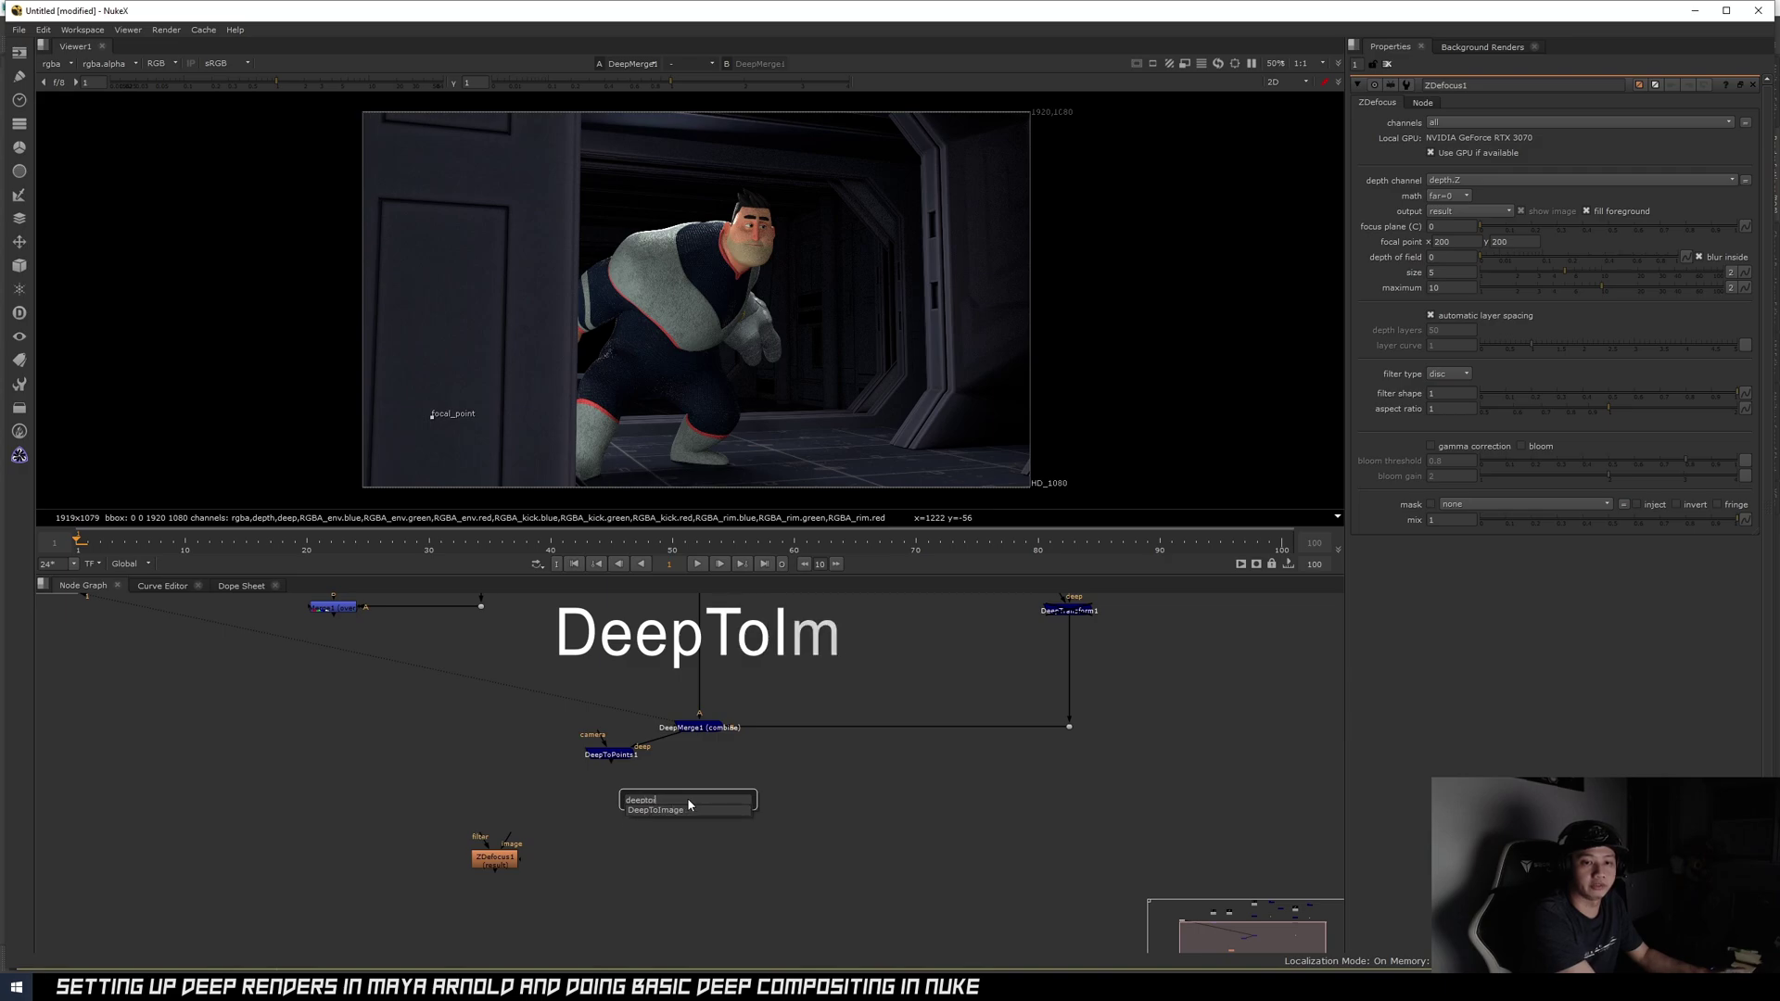
pyautogui.write('mage')
pyautogui.press('Return')
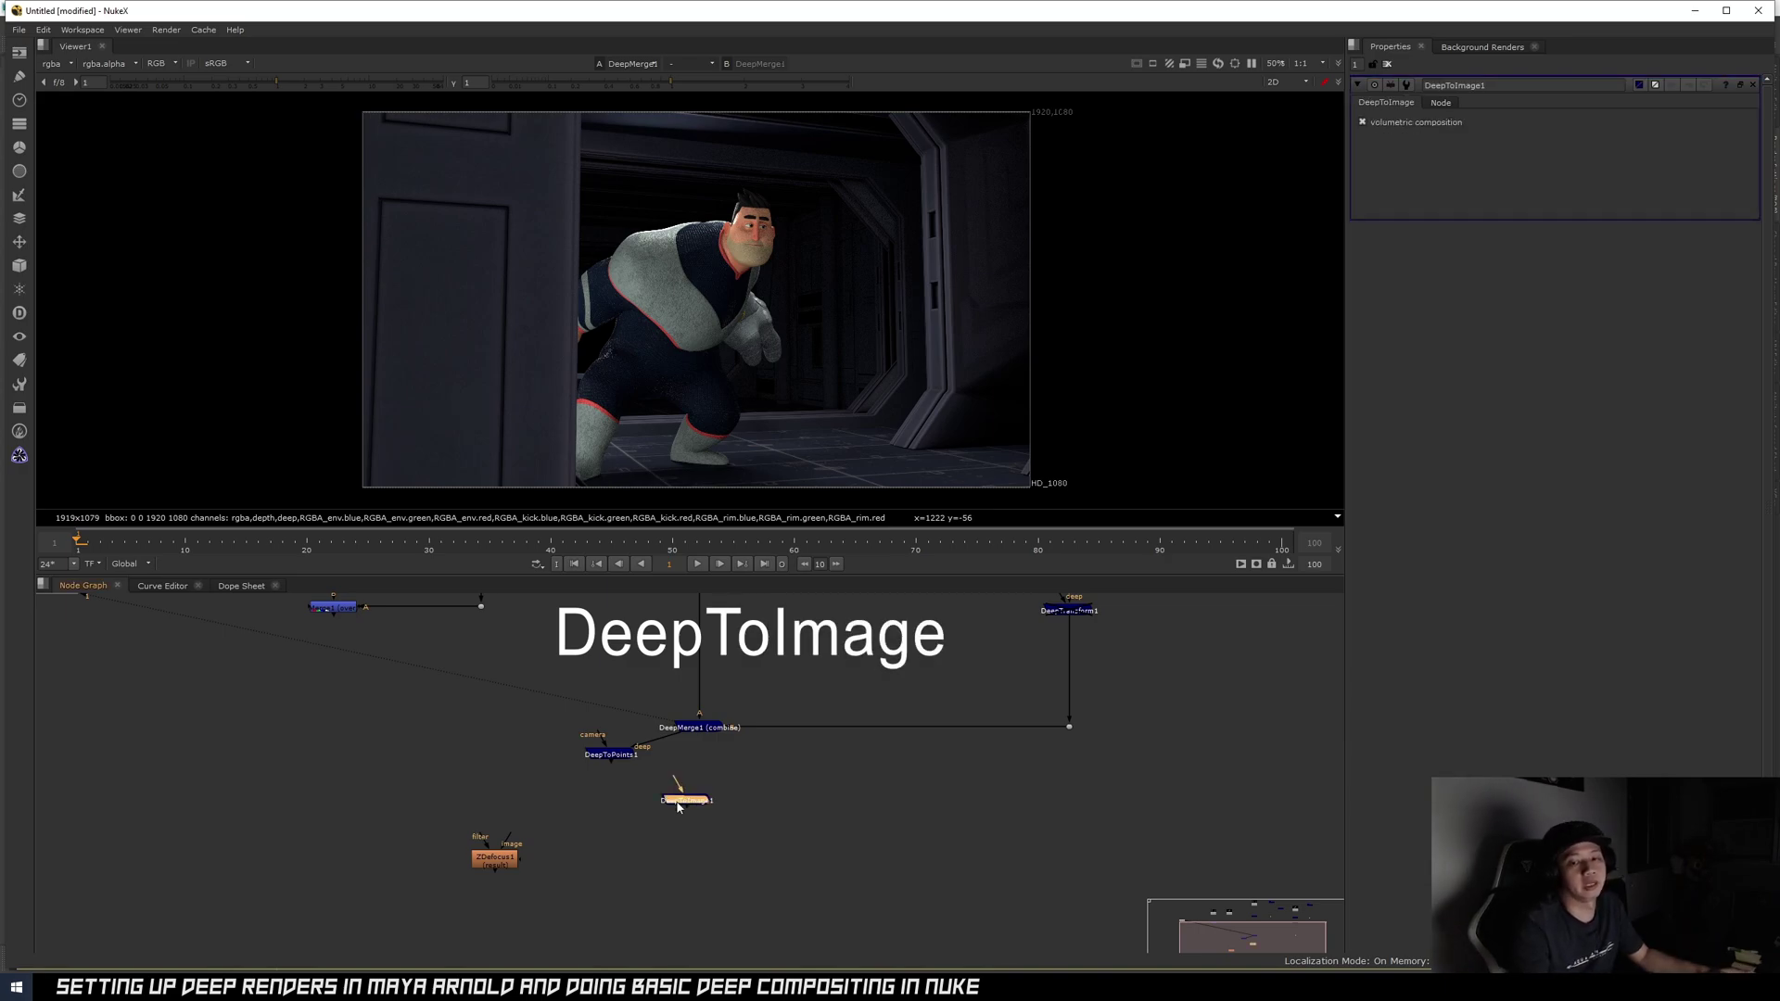
pyautogui.moveTo(672, 771); pyautogui.dragTo(700, 728)
pyautogui.moveTo(684, 801); pyautogui.dragTo(689, 795)
pyautogui.press('1')
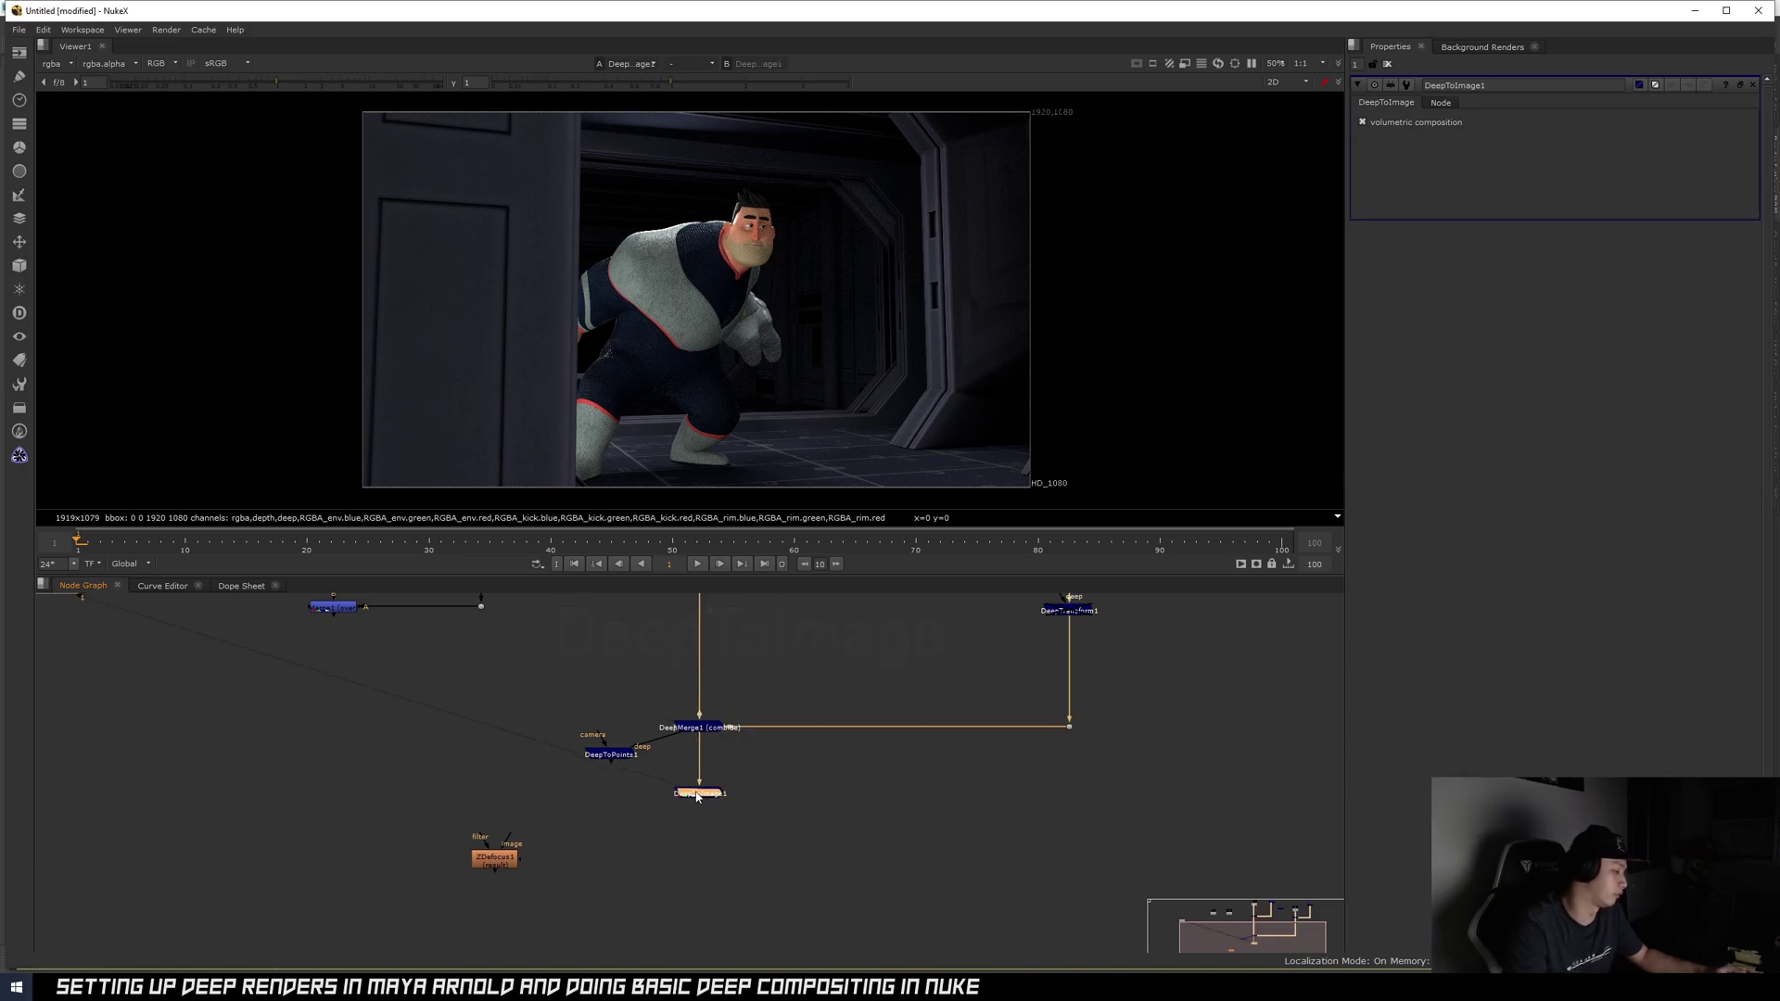
# - Add a Grade node, try to connect it directly to DeepMerge1, and delete it
pyautogui.press('g')
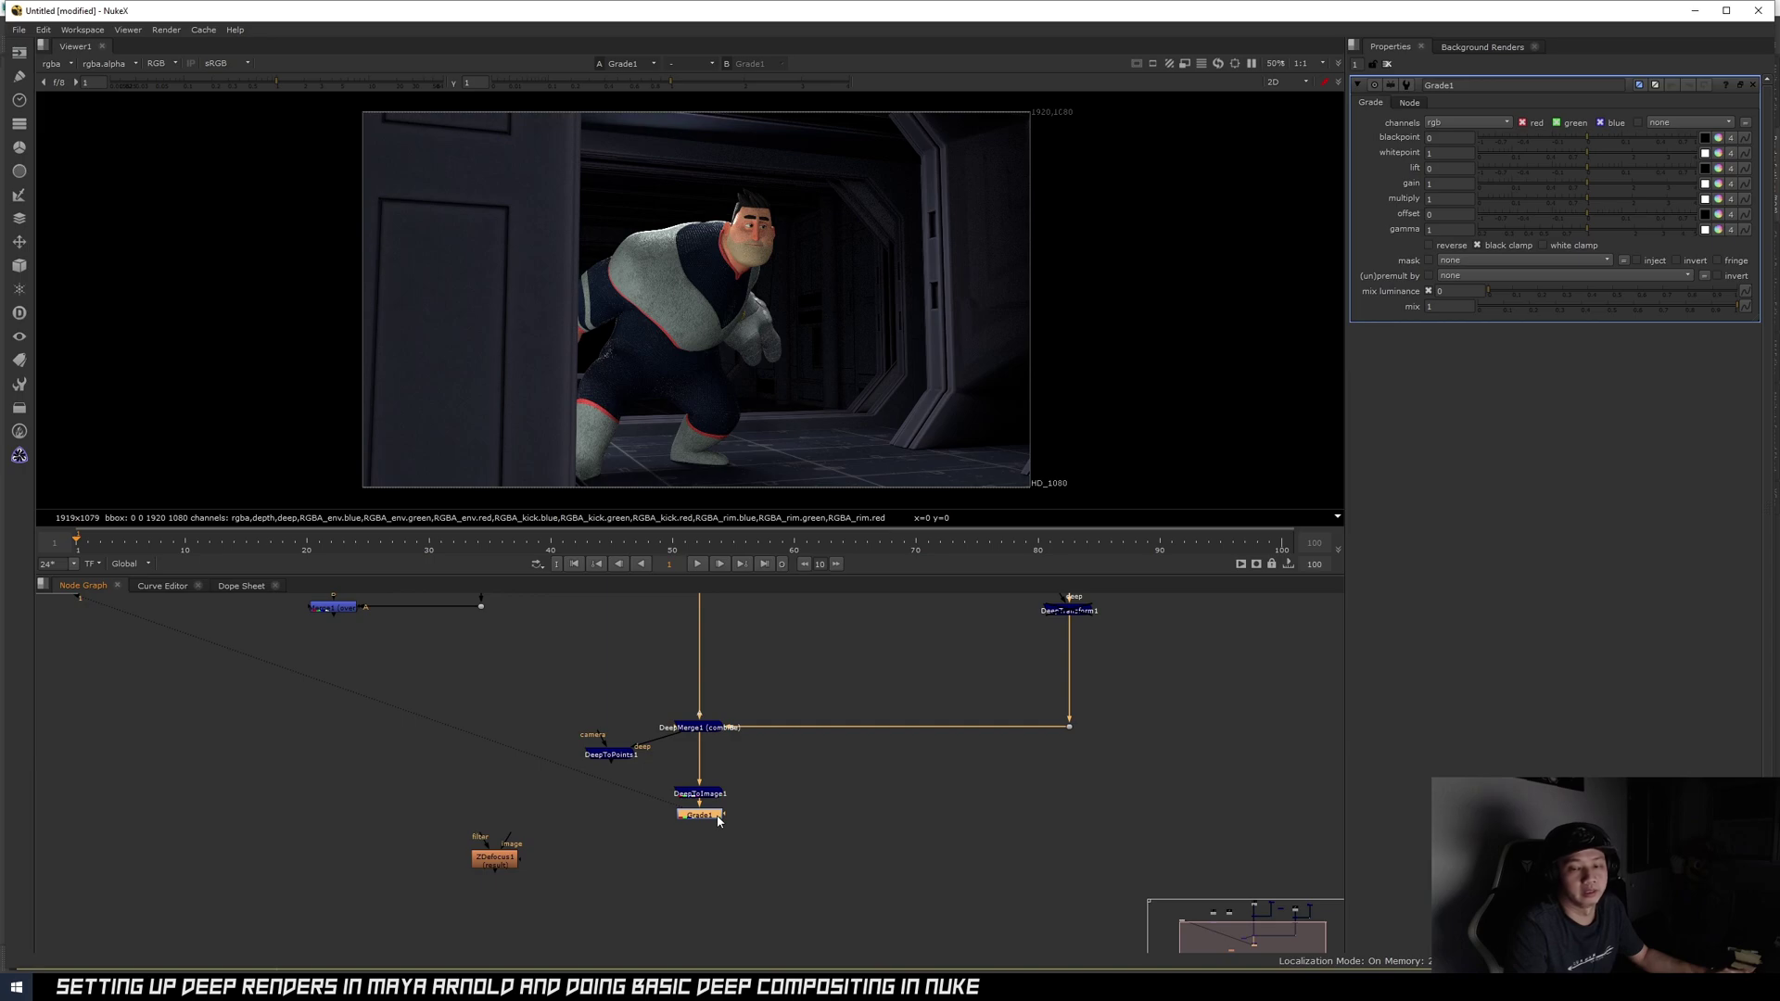
pyautogui.hotkey('ctrl', 'shift', 'x')
pyautogui.moveTo(744, 814); pyautogui.dragTo(781, 785)
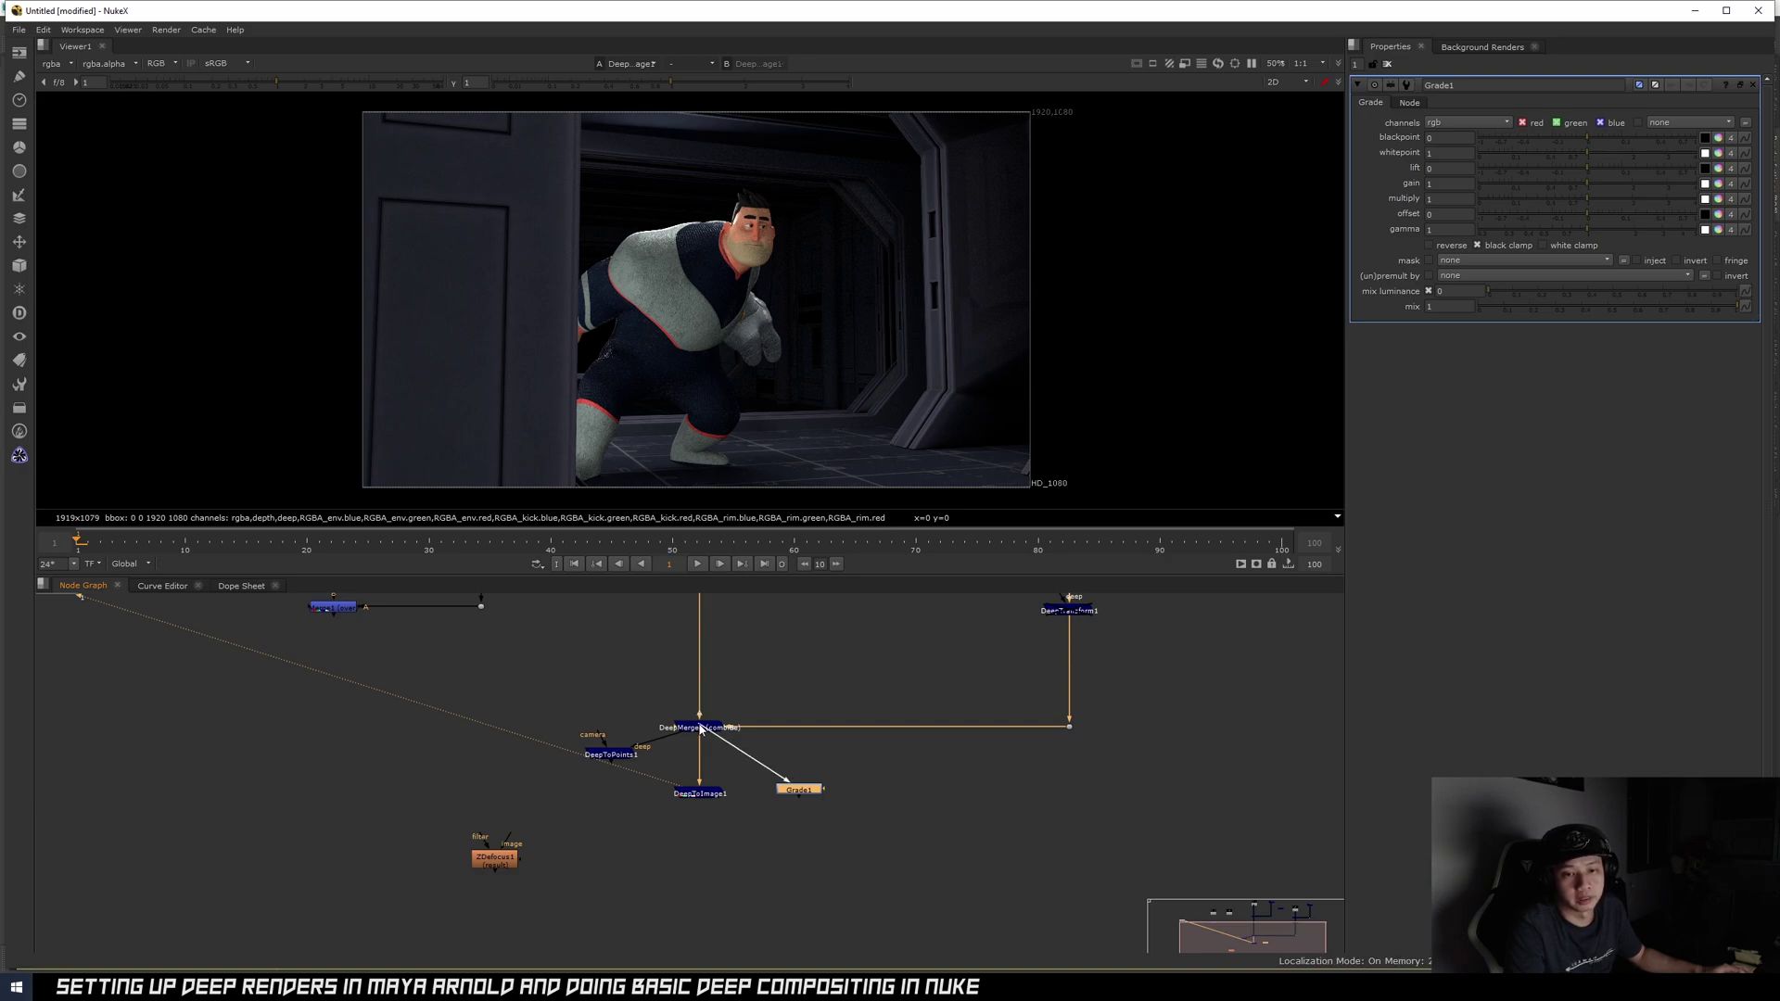
pyautogui.moveTo(713, 734); pyautogui.dragTo(703, 734)
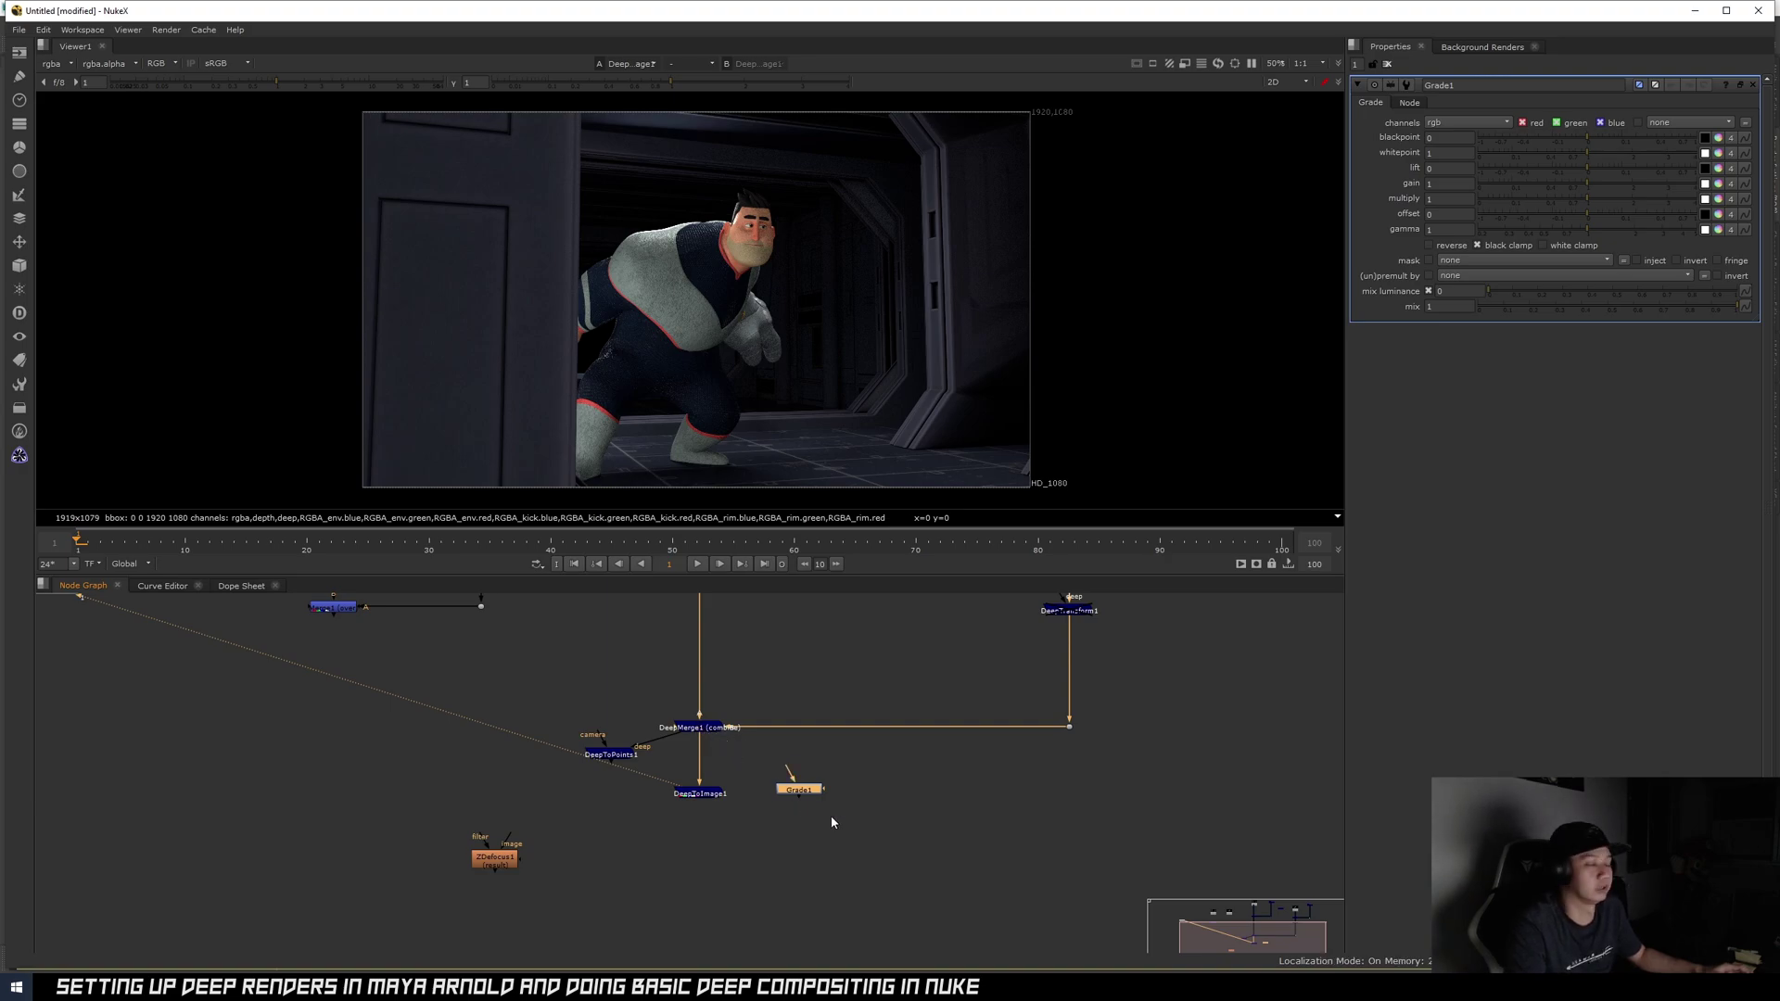
pyautogui.moveTo(806, 793); pyautogui.dragTo(710, 834)
pyautogui.press('Delete')
# - Connect ZDefocus1 below DeepToImage1, view its output and open its properties
pyautogui.moveTo(497, 857); pyautogui.dragTo(716, 853)
pyautogui.press('1')
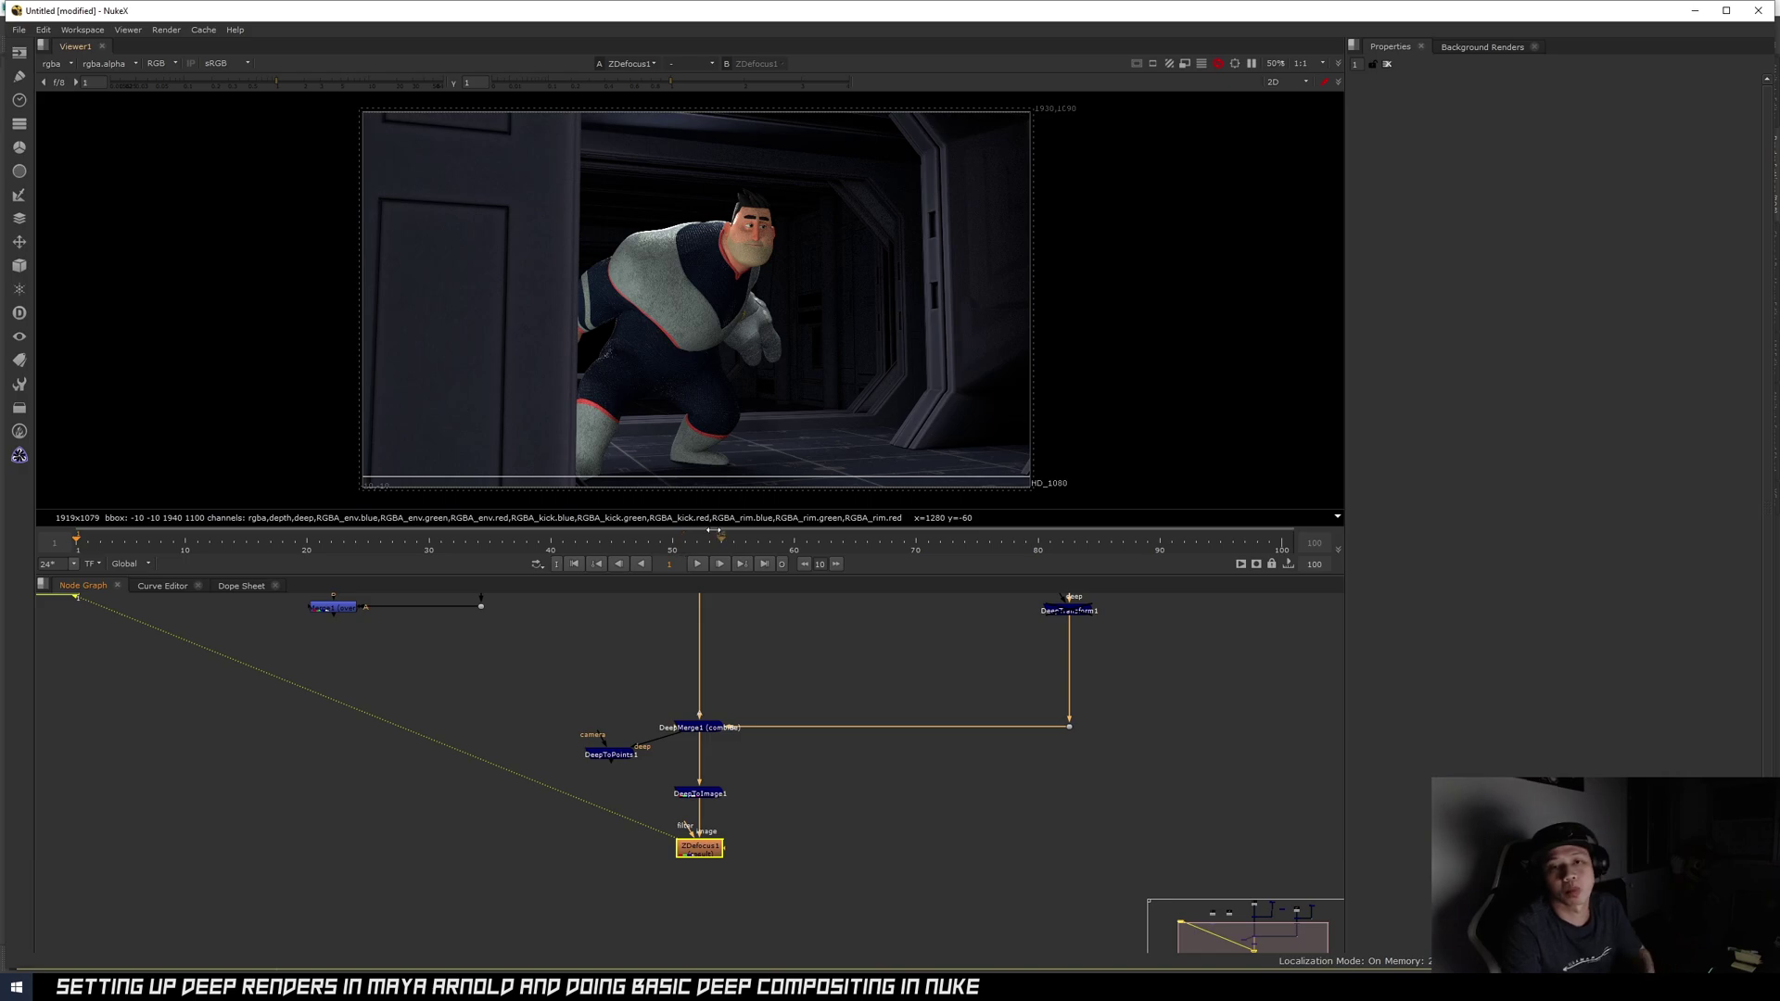
pyautogui.scroll(5, 752, 808)
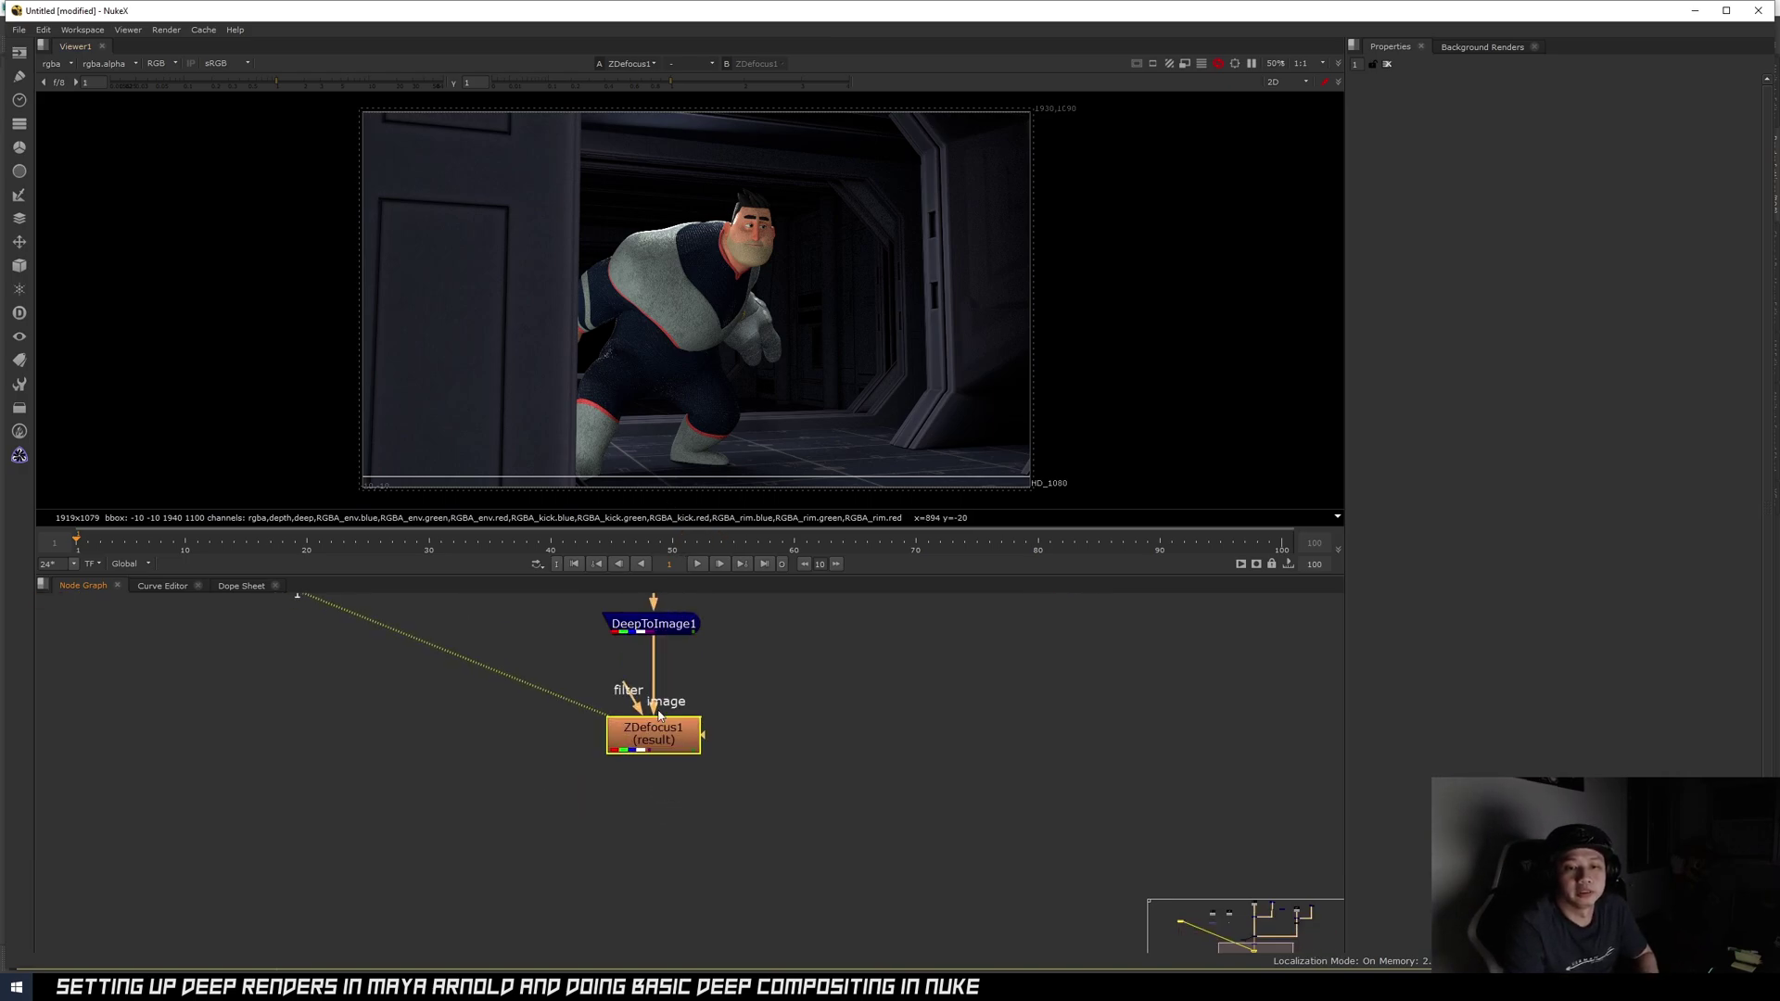
pyautogui.doubleClick(697, 753)
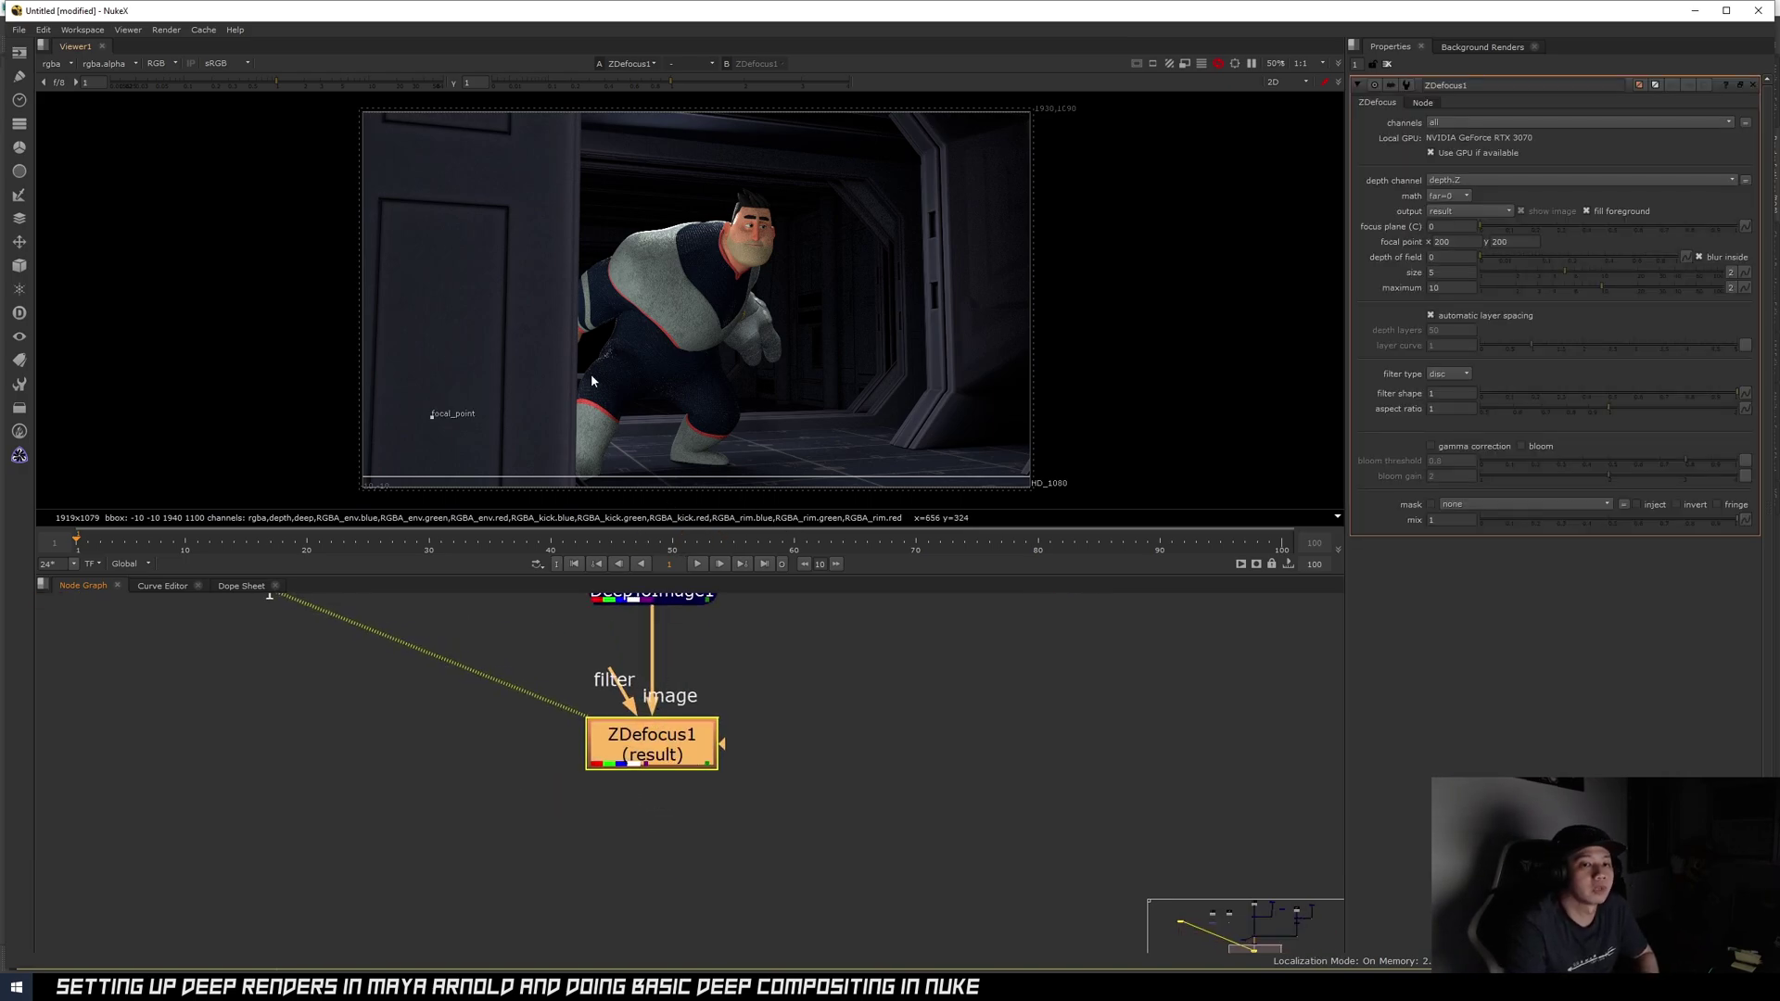
pyautogui.moveTo(738, 693); pyautogui.dragTo(727, 747, button='middle')
pyautogui.moveTo(465, 715)
pyautogui.mouseDown()
pyautogui.moveTo(779, 878)
pyautogui.moveTo(484, 714)
pyautogui.mouseUp()
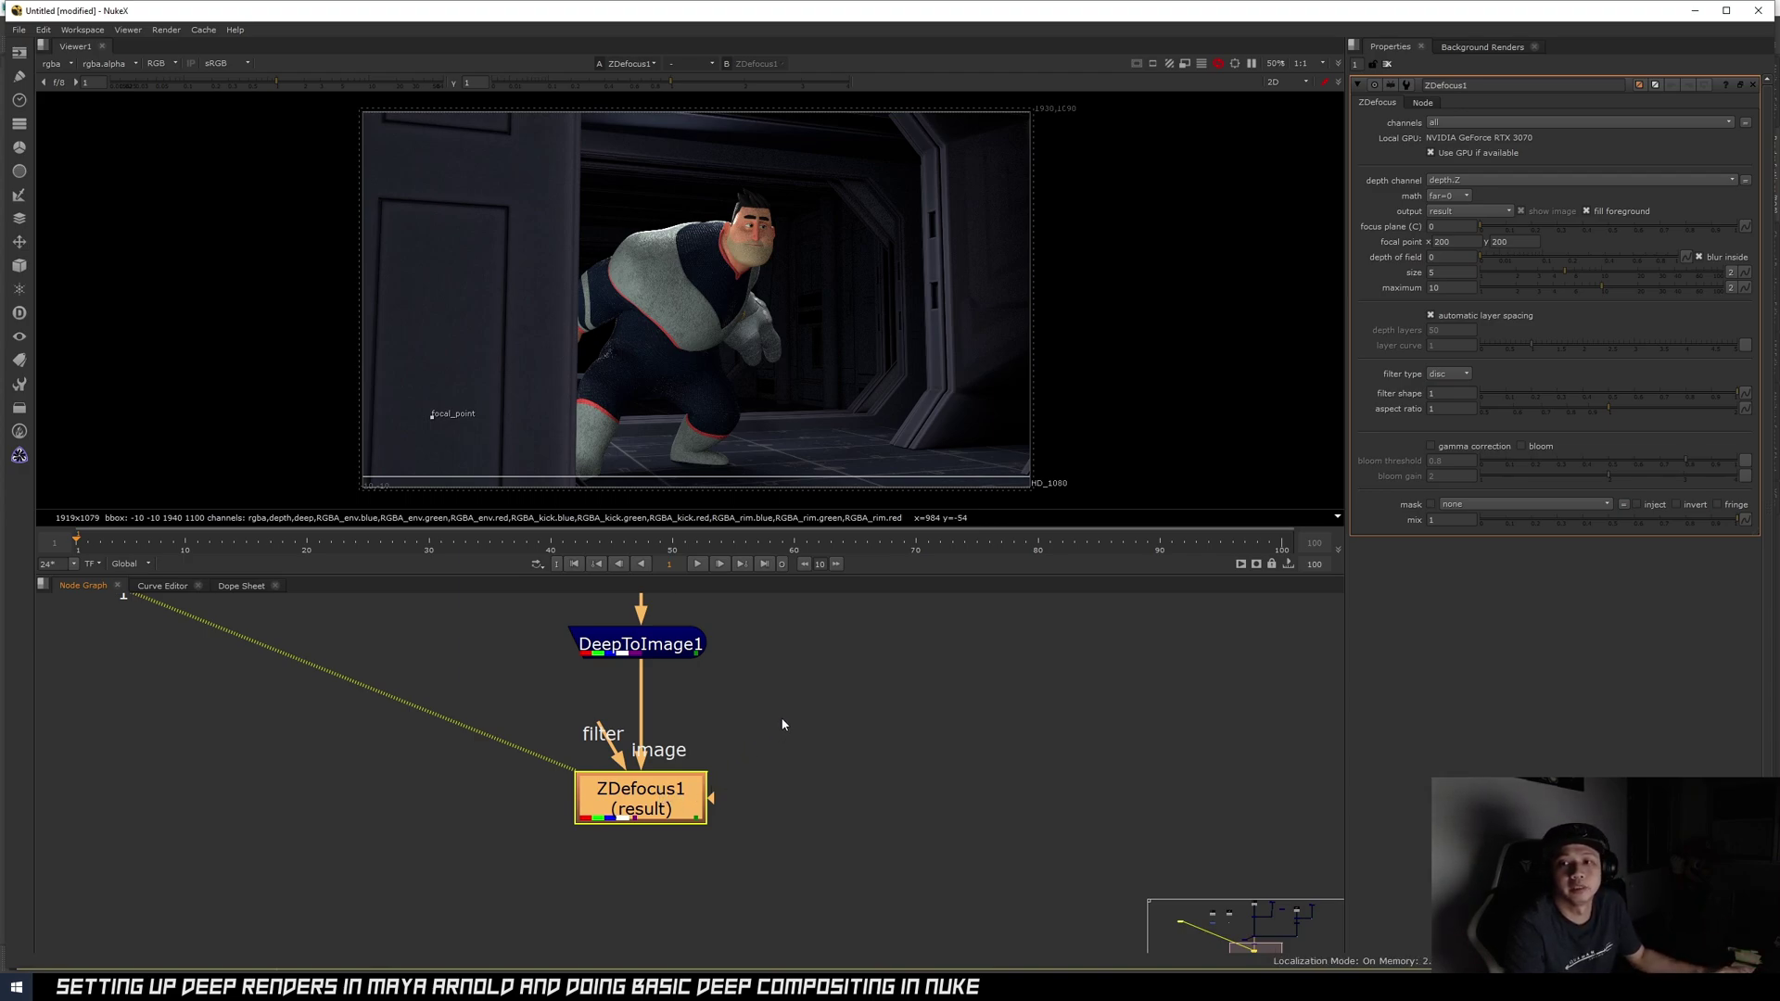
pyautogui.moveTo(783, 724); pyautogui.dragTo(791, 778, button='middle')
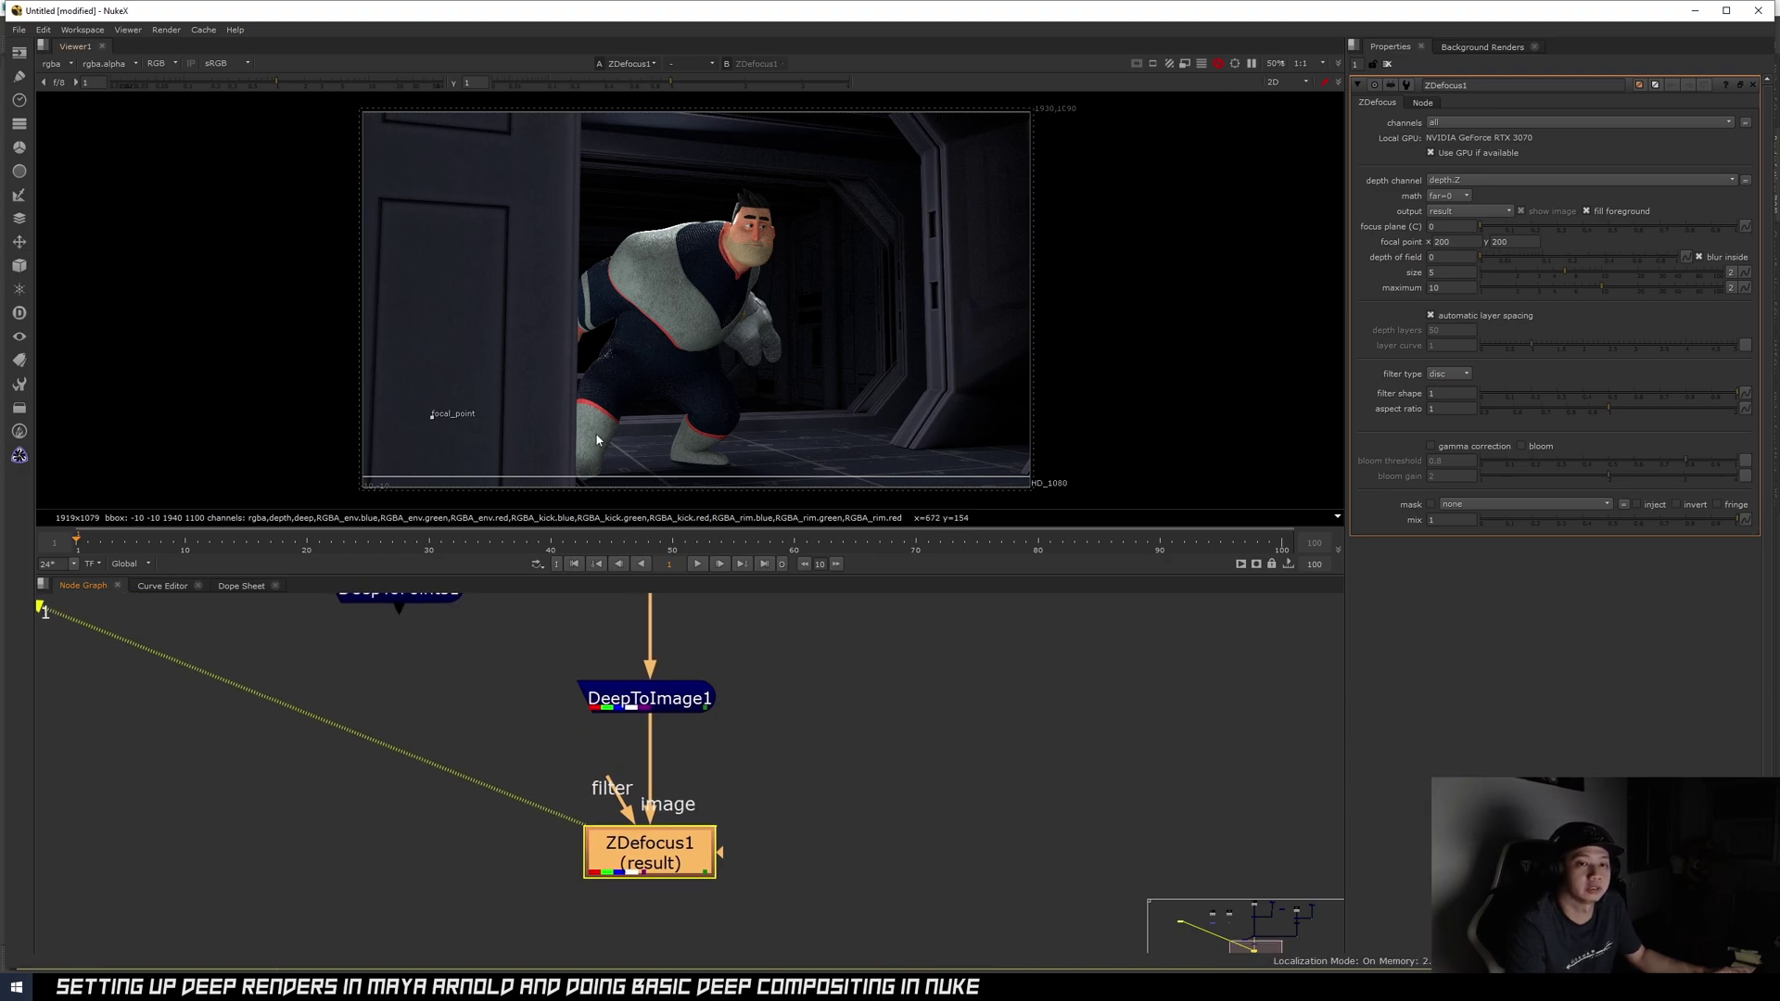
pyautogui.moveTo(732, 695); pyautogui.dragTo(797, 740, button='middle')
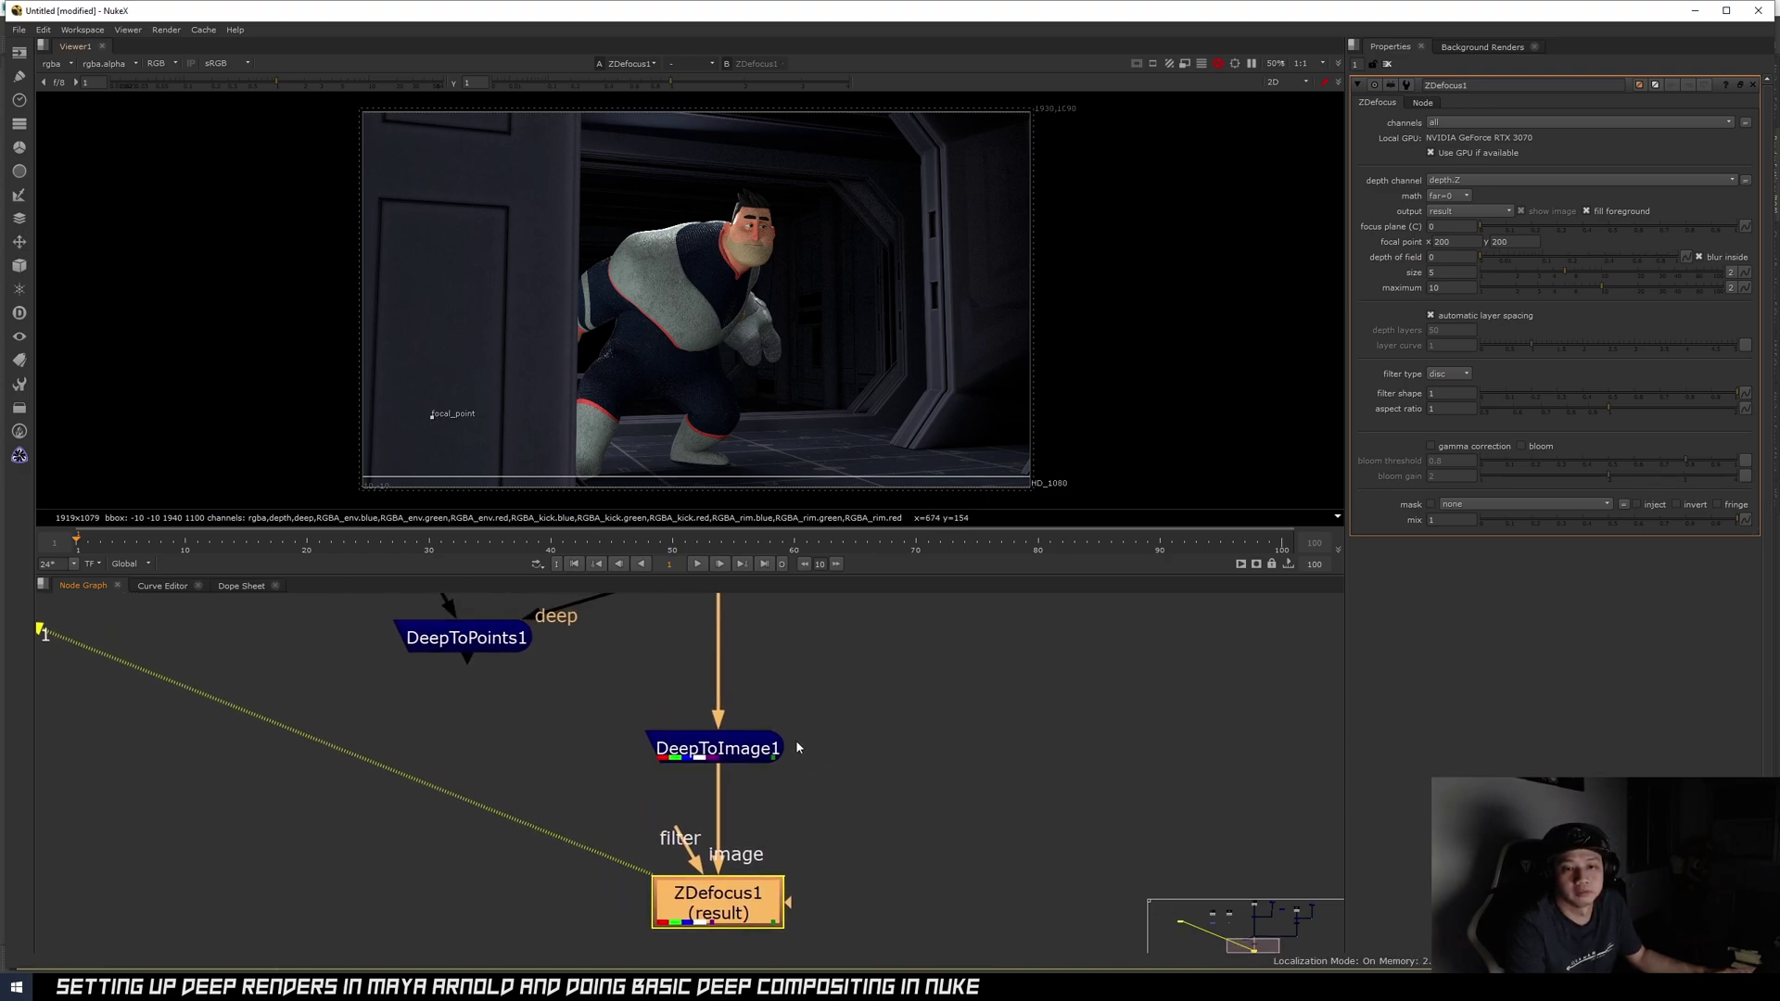
pyautogui.scroll(-2, 797, 740)
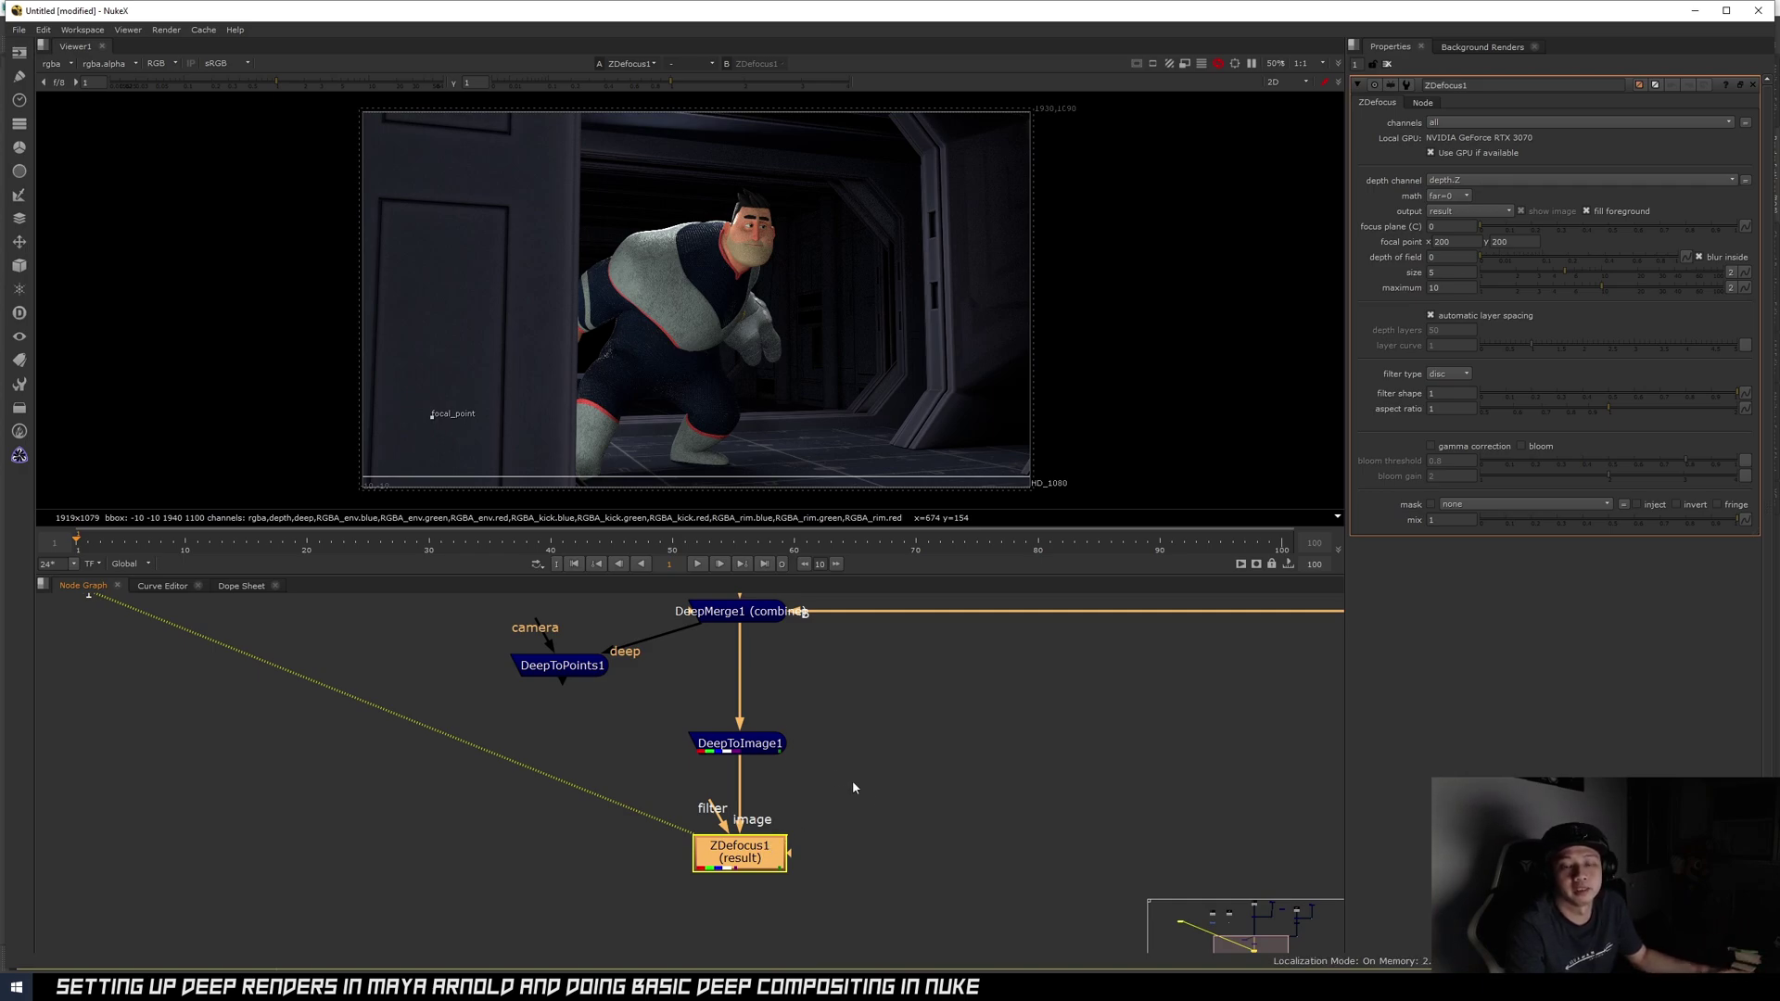
pyautogui.scroll(-2, 880, 747)
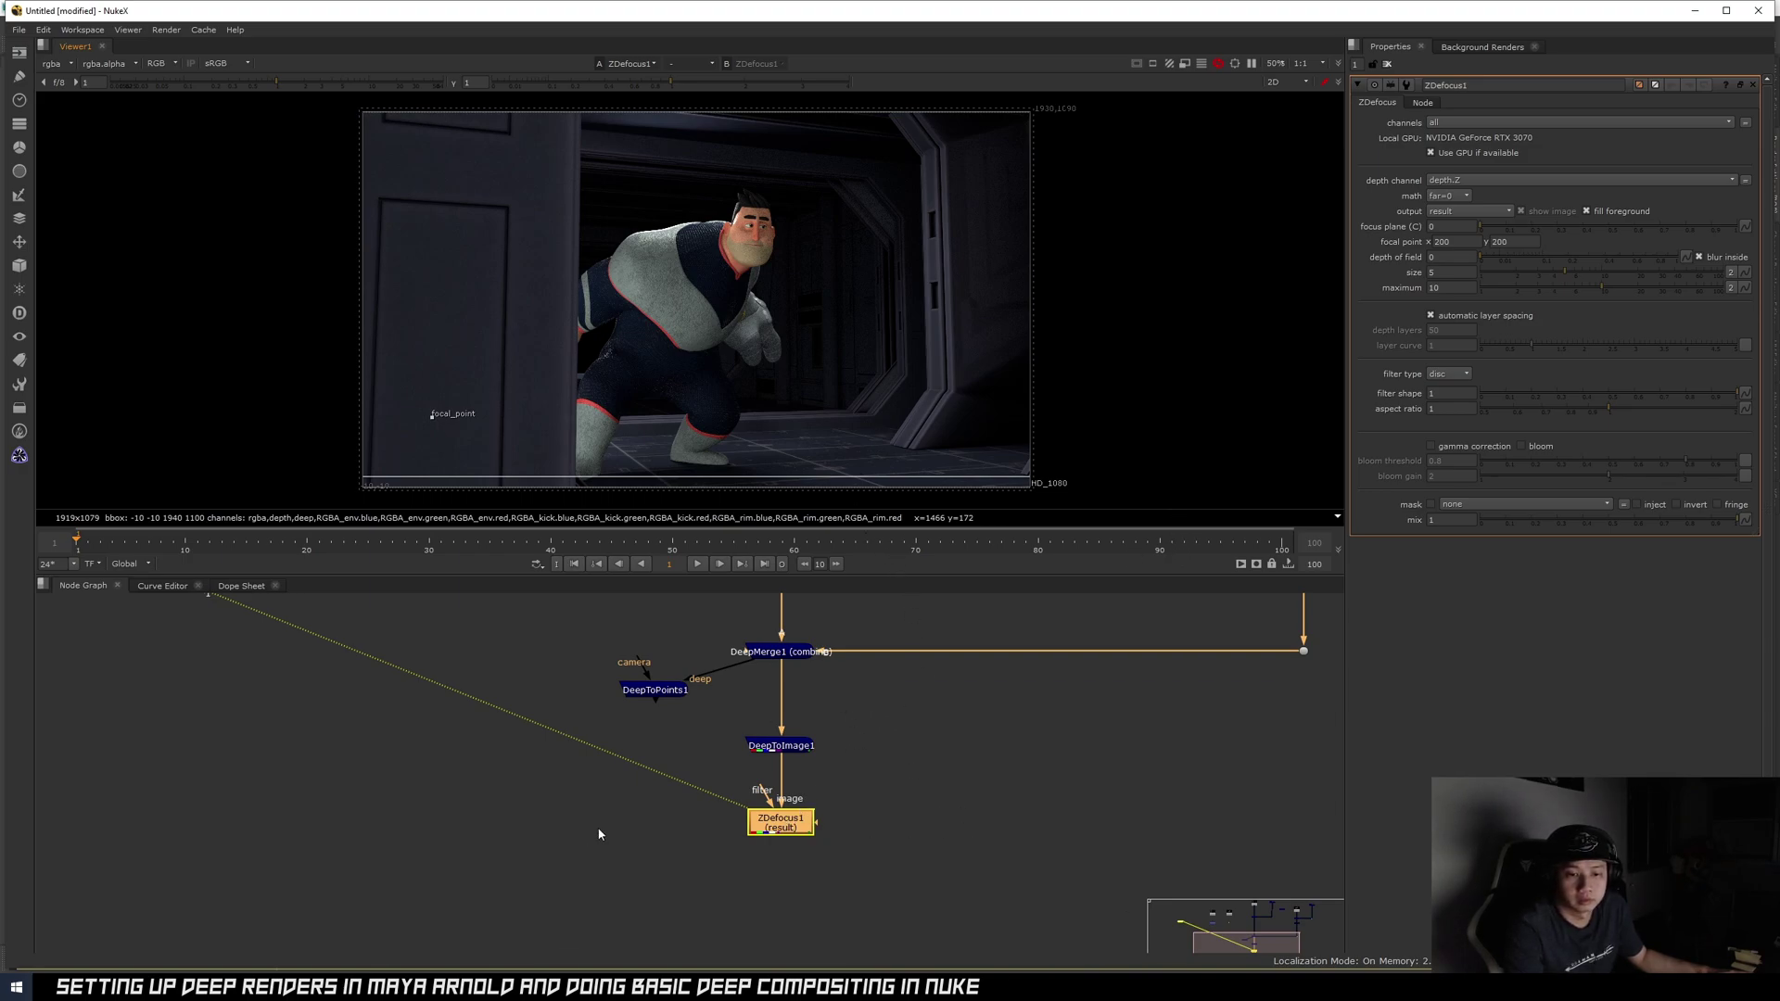
# - Switch to Maya to look at the character render of the BOB layer and return to Nuke
pyautogui.moveTo(632, 986)
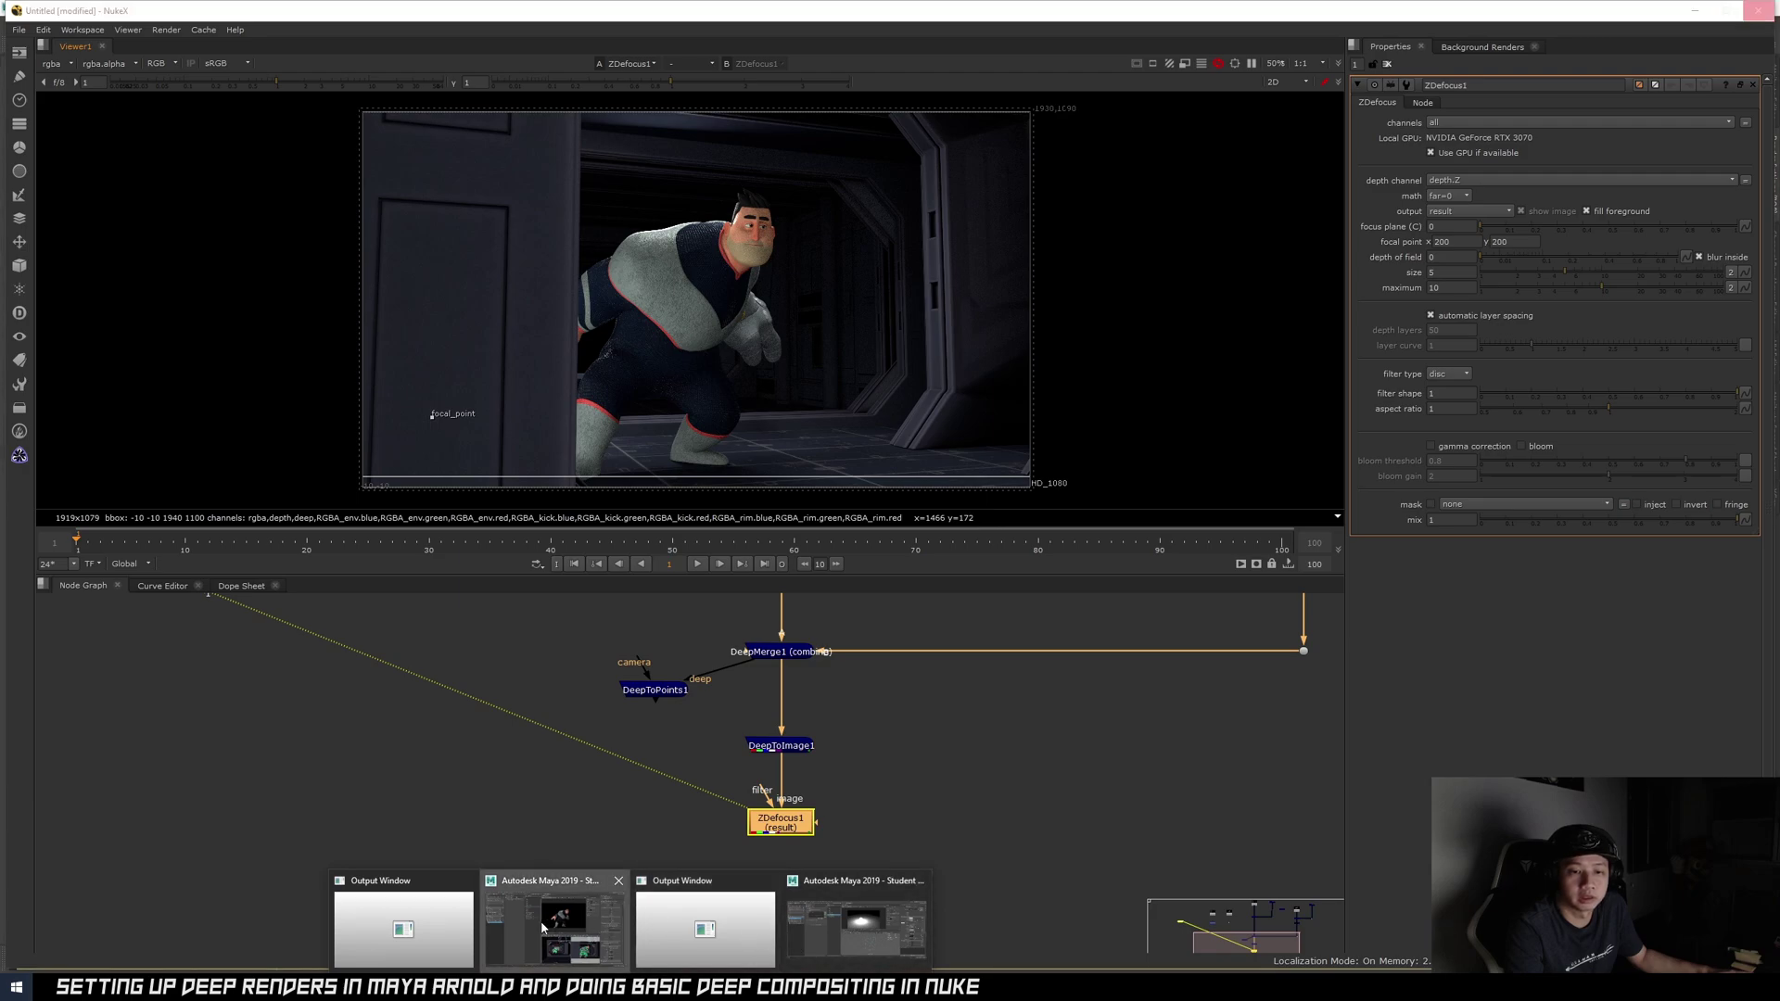
pyautogui.click(579, 903)
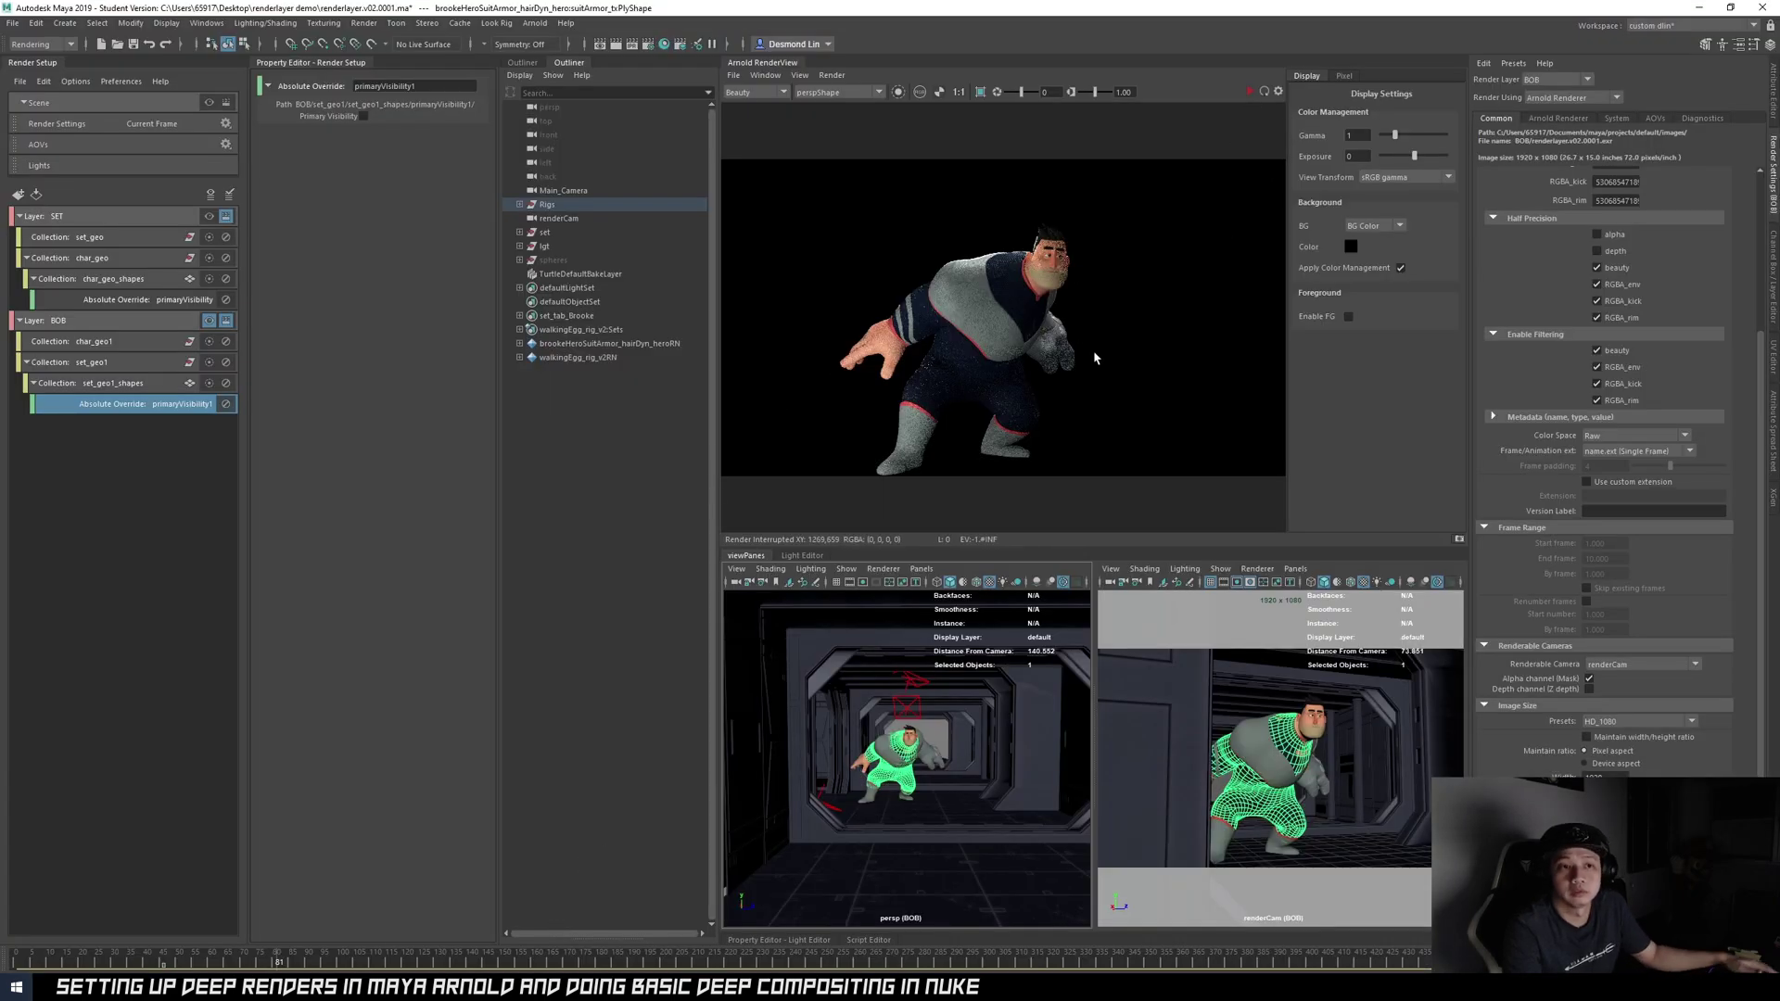
pyautogui.click(1699, 10)
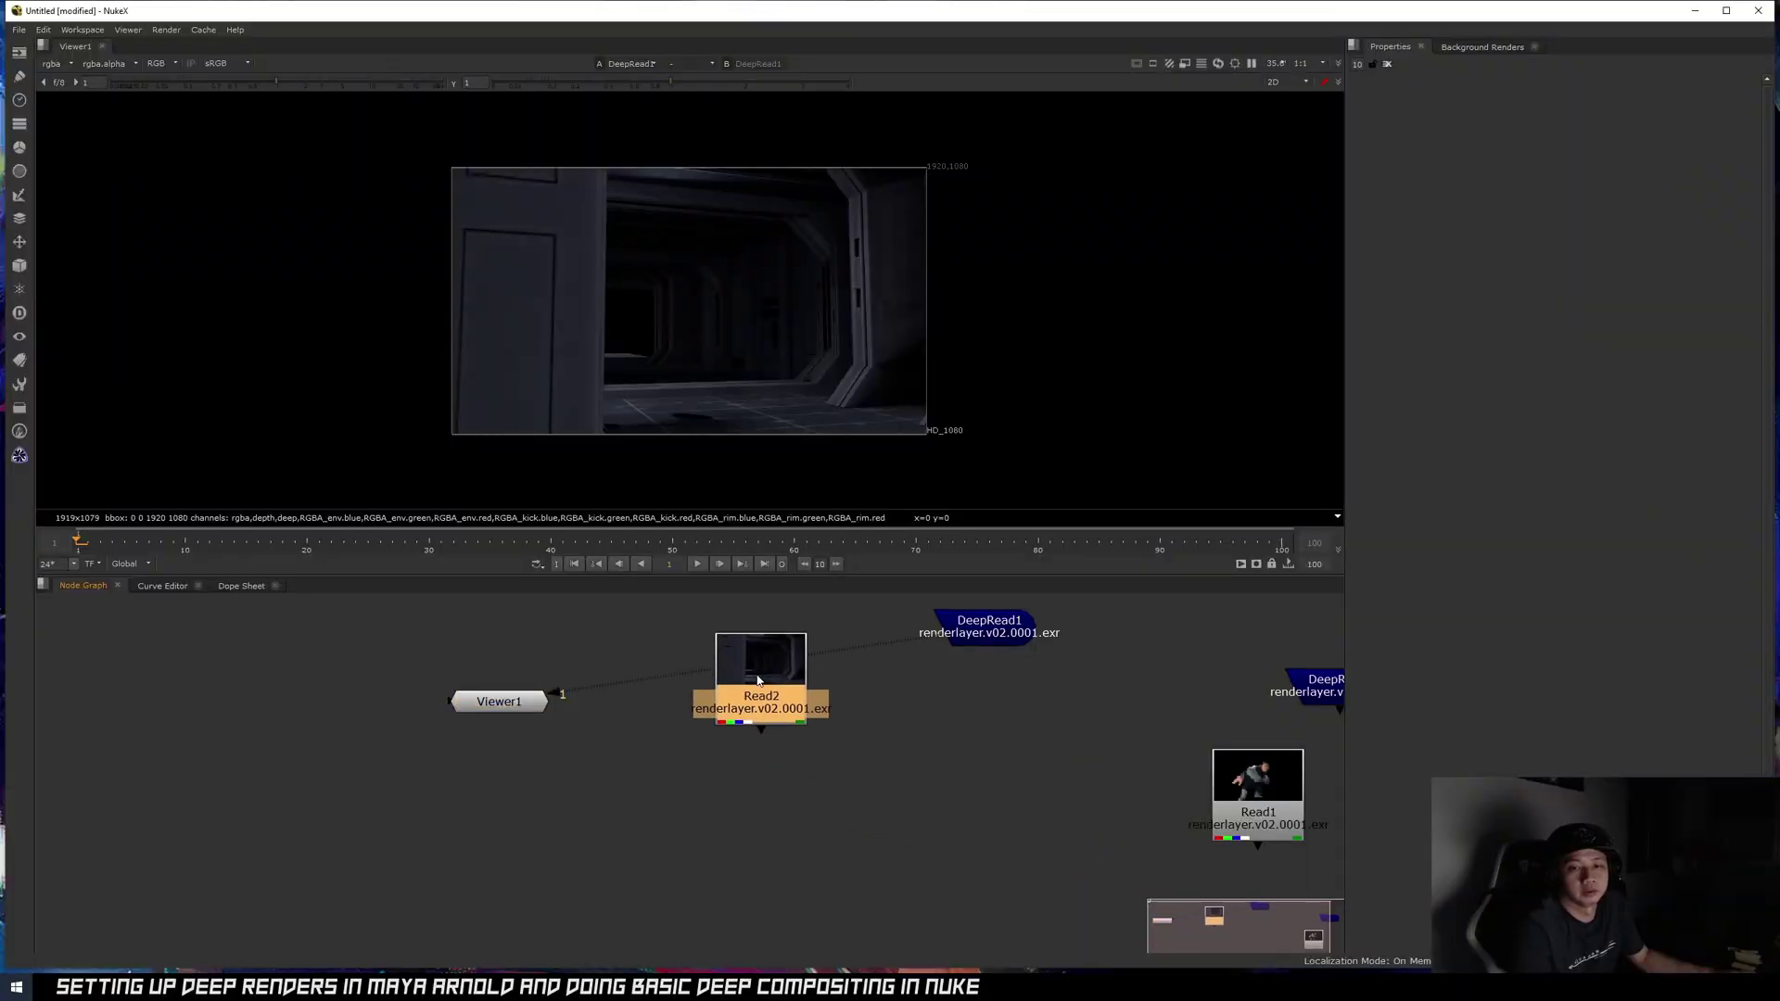
# - Move the set's Read2 node up and add a DeepRecolor node below it
pyautogui.moveTo(766, 675); pyautogui.dragTo(739, 640)
pyautogui.click(771, 792)
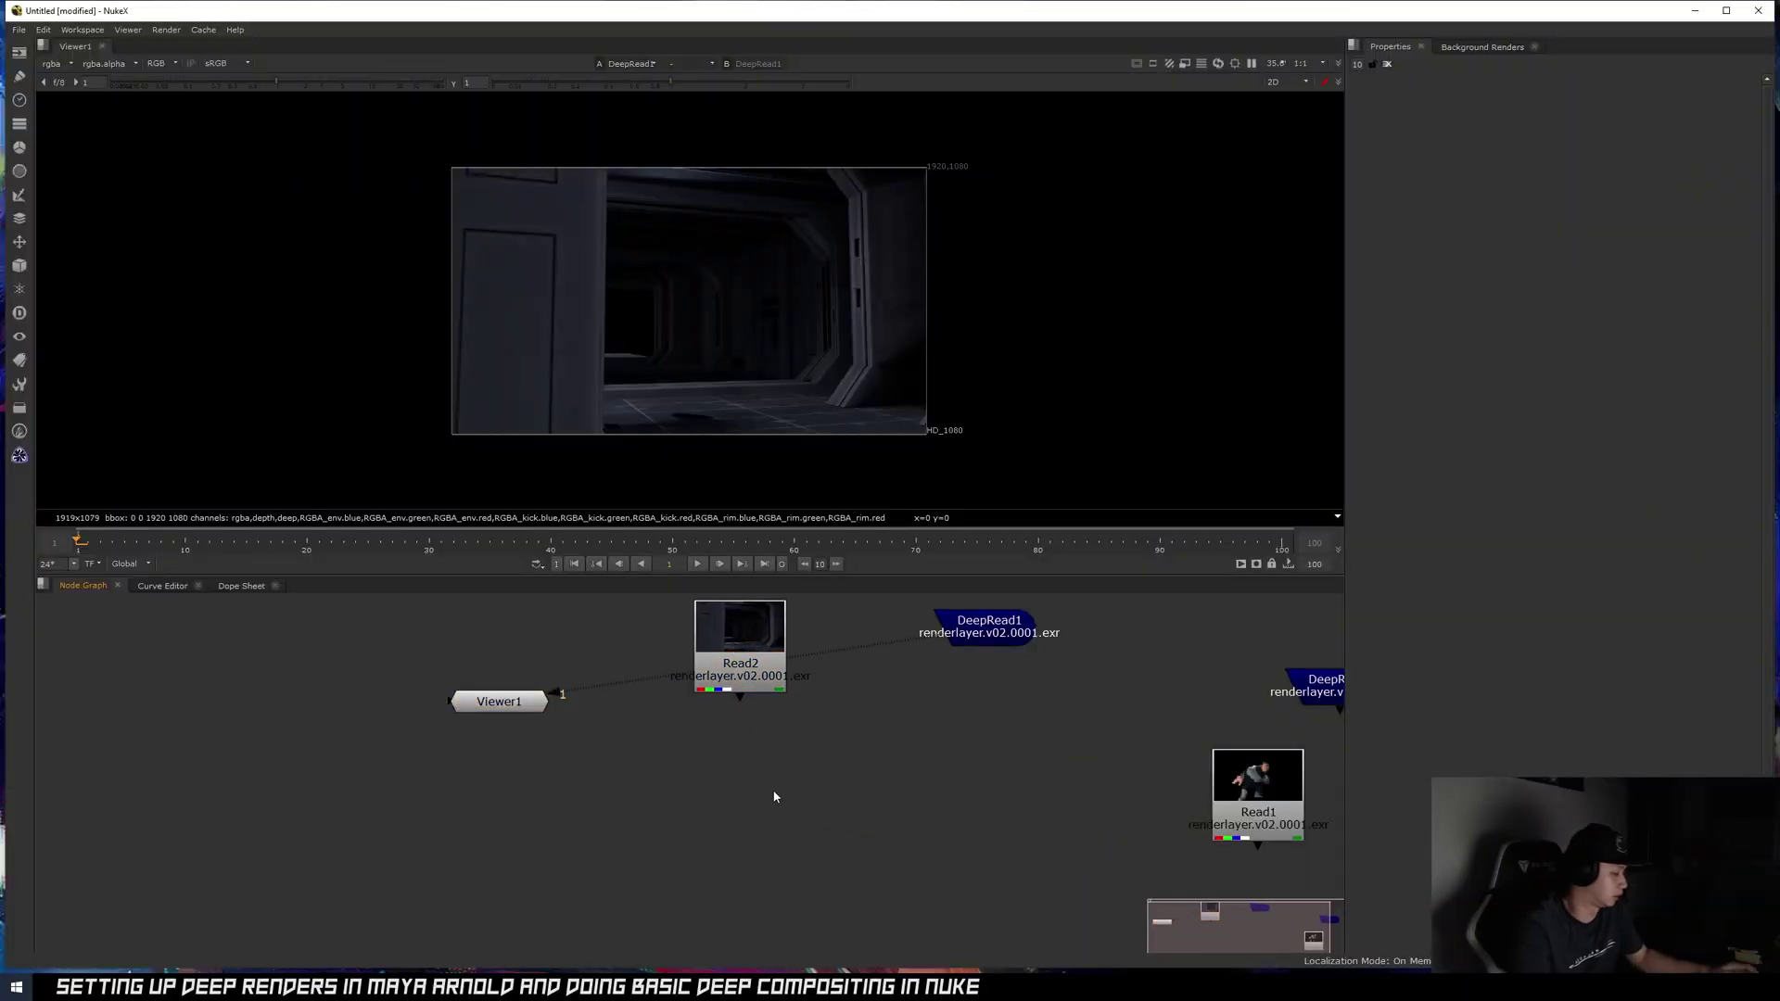
pyautogui.press('Tab')
pyautogui.write('de')
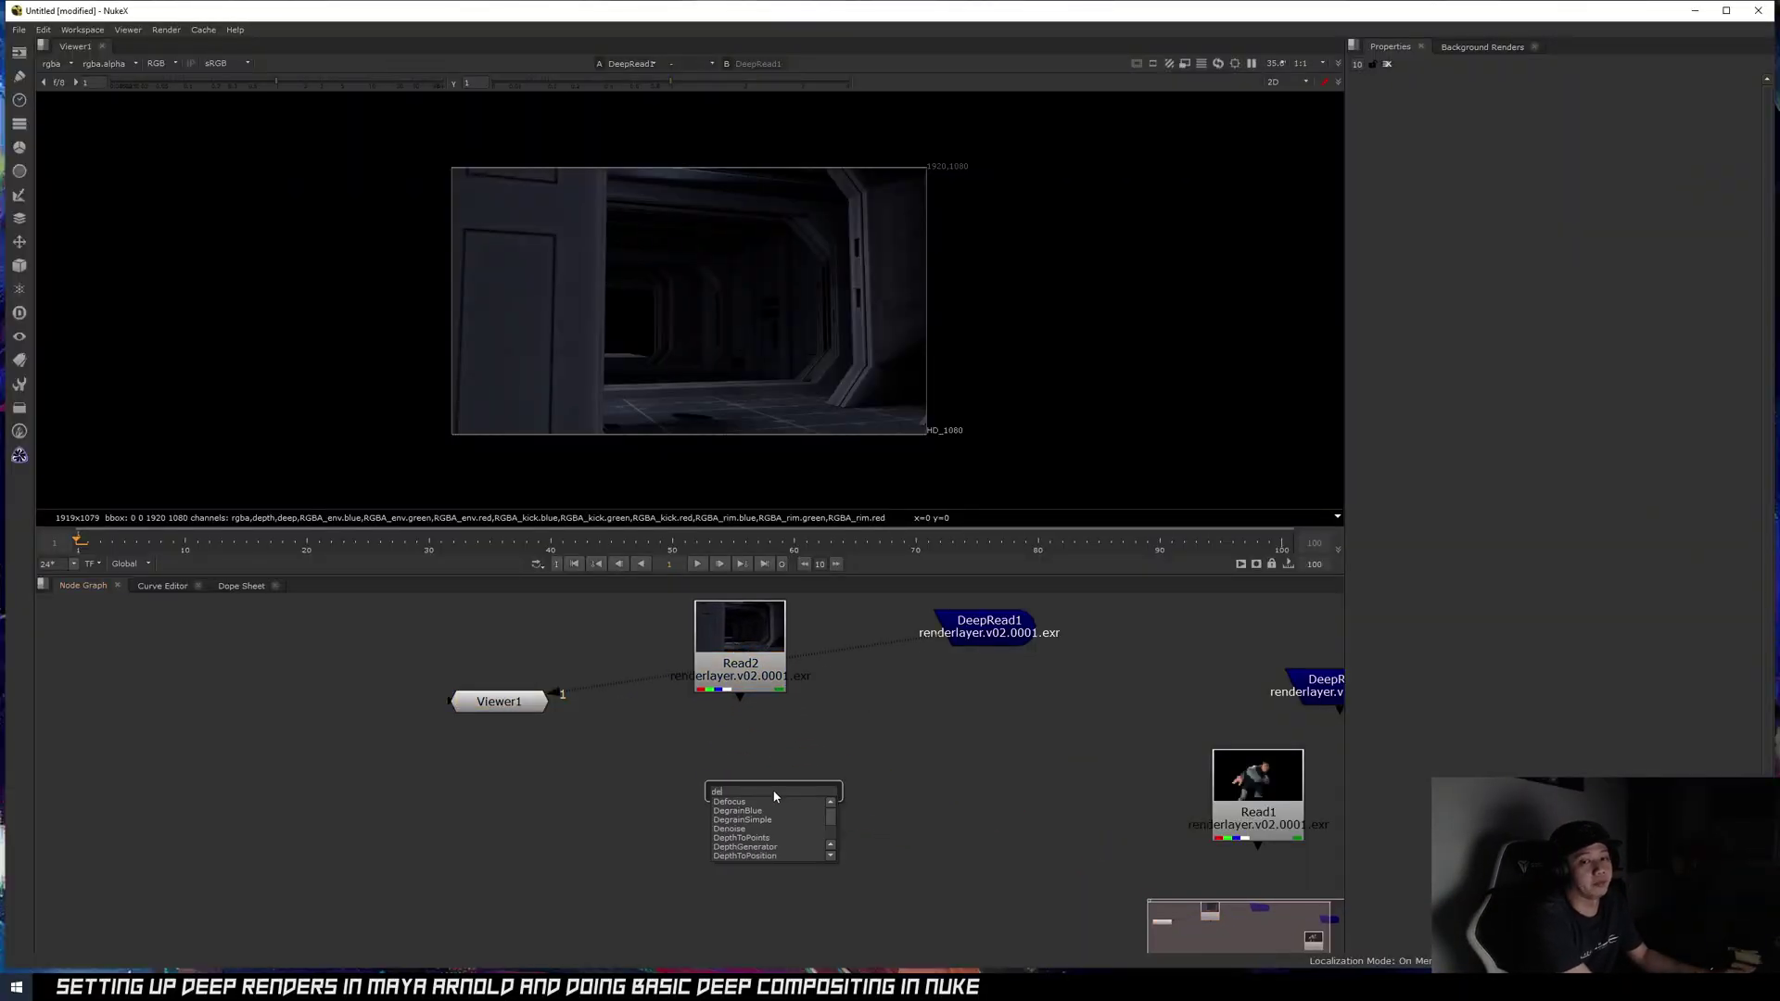
pyautogui.write('epred')
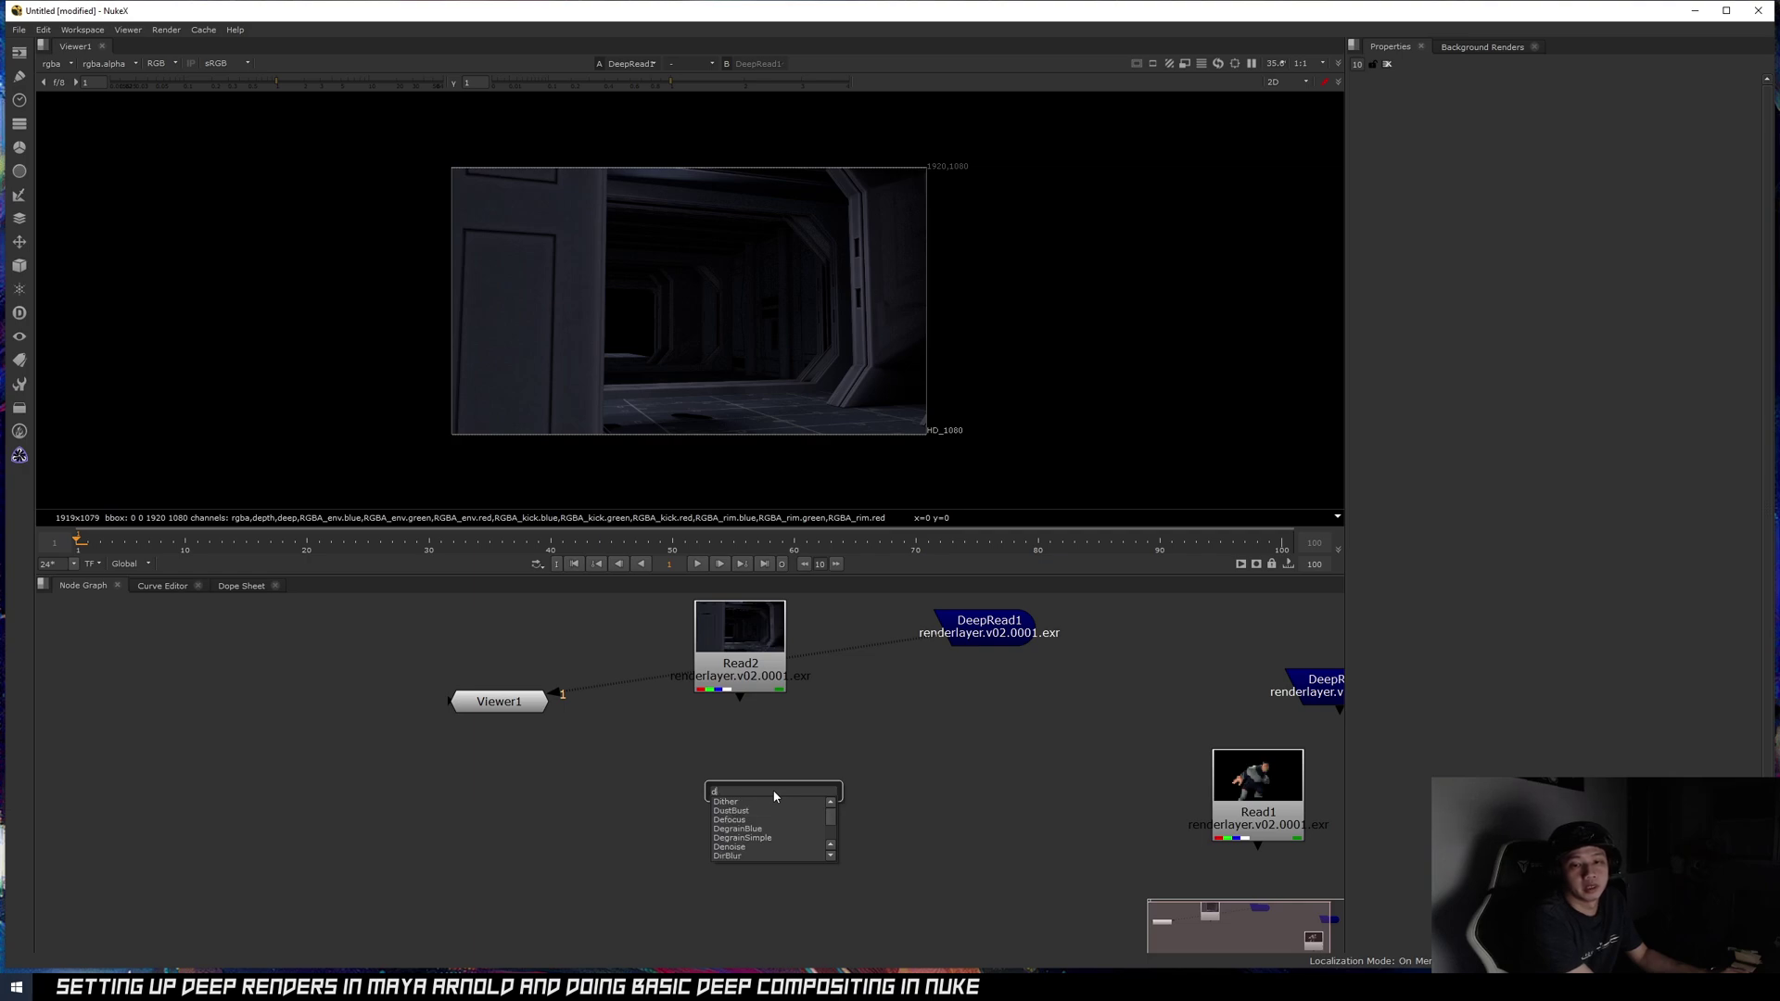
pyautogui.press('Return')
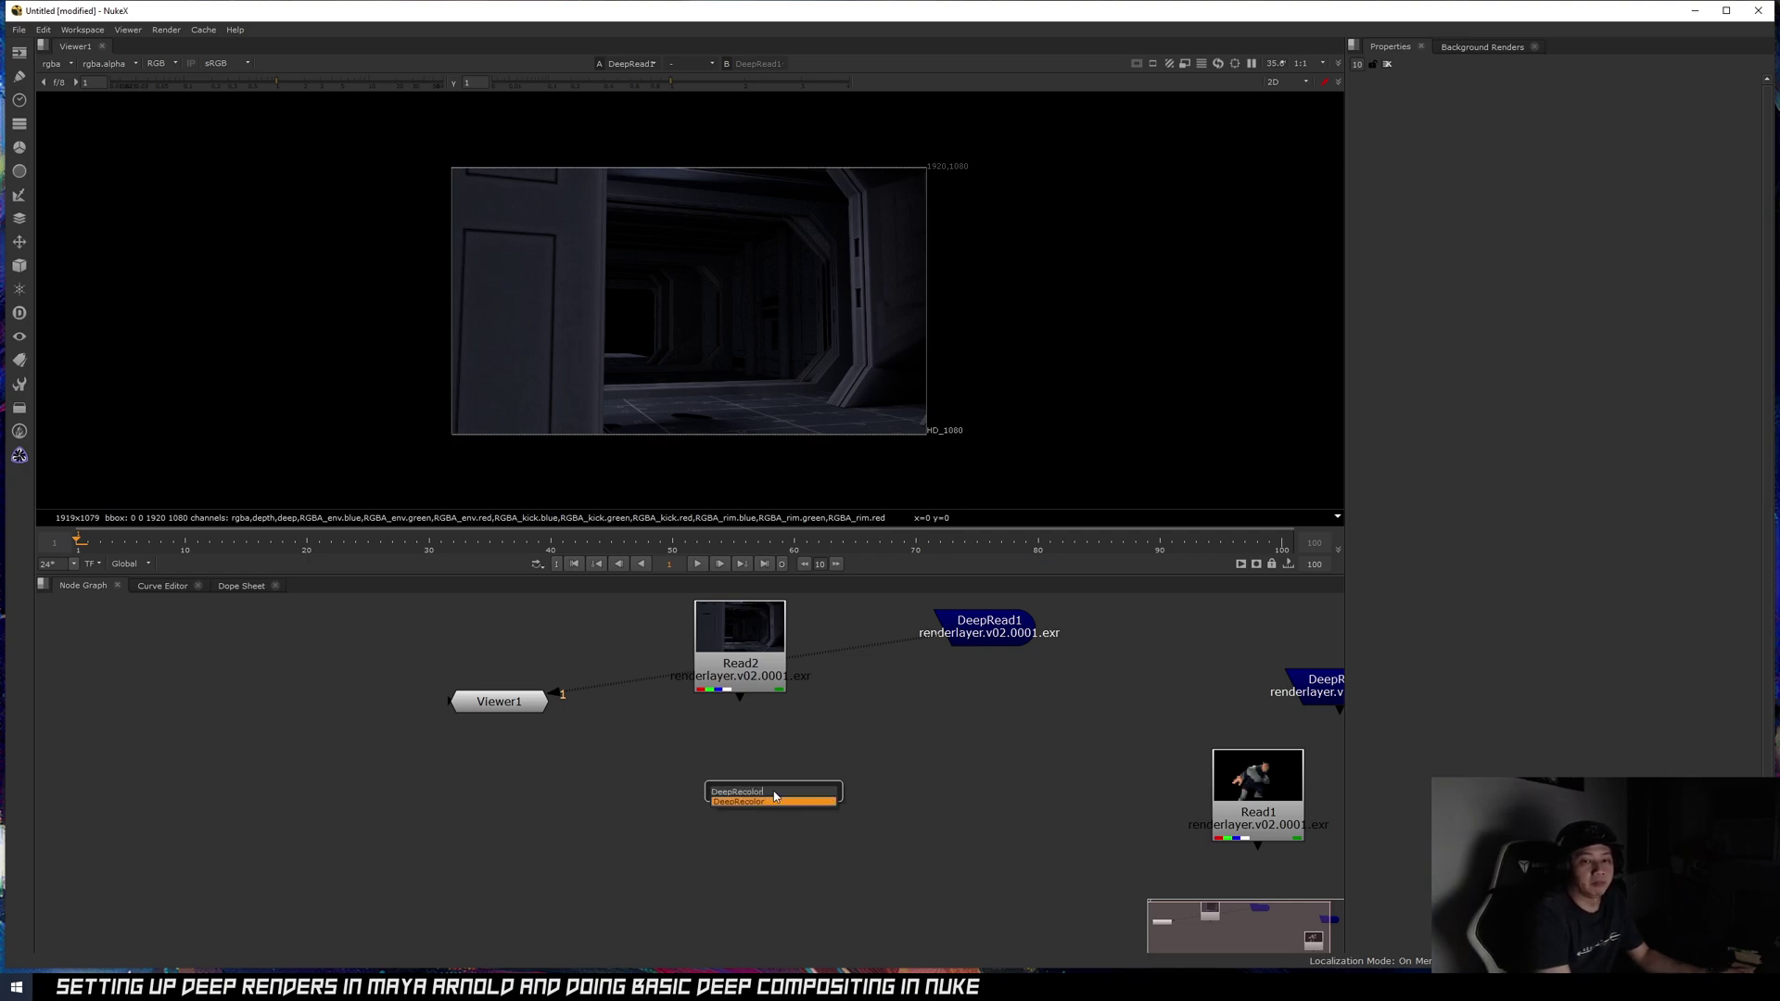
# - Connect DeepRecolor1's color input to Read2 and its depth input to DeepRead1, bending the depth connection with a dot
pyautogui.moveTo(779, 774)
pyautogui.mouseDown()
pyautogui.moveTo(778, 839)
pyautogui.moveTo(740, 668)
pyautogui.mouseUp()
pyautogui.moveTo(773, 827)
pyautogui.mouseDown()
pyautogui.moveTo(745, 675)
pyautogui.moveTo(766, 871)
pyautogui.moveTo(740, 865)
pyautogui.mouseUp()
pyautogui.click(777, 831)
pyautogui.moveTo(803, 807); pyautogui.dragTo(1000, 634)
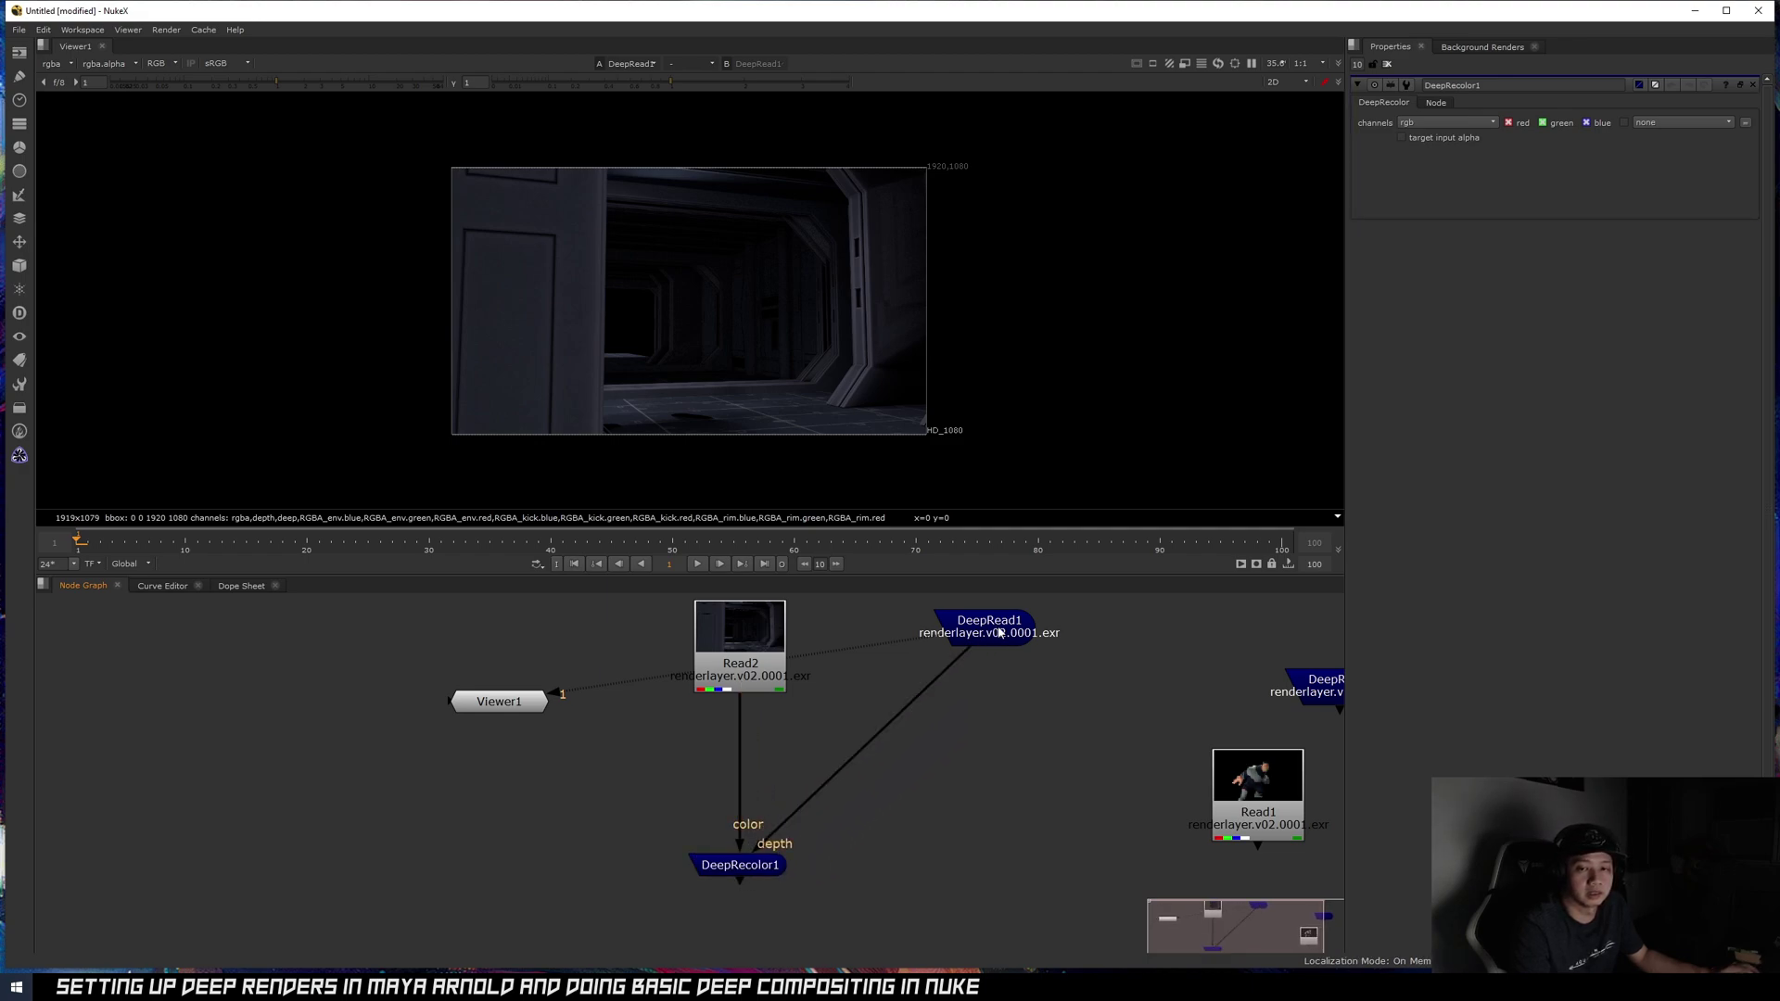
pyautogui.keyDown('ctrl'); pyautogui.moveTo(860, 757); pyautogui.dragTo(1012, 869); pyautogui.keyUp('ctrl')
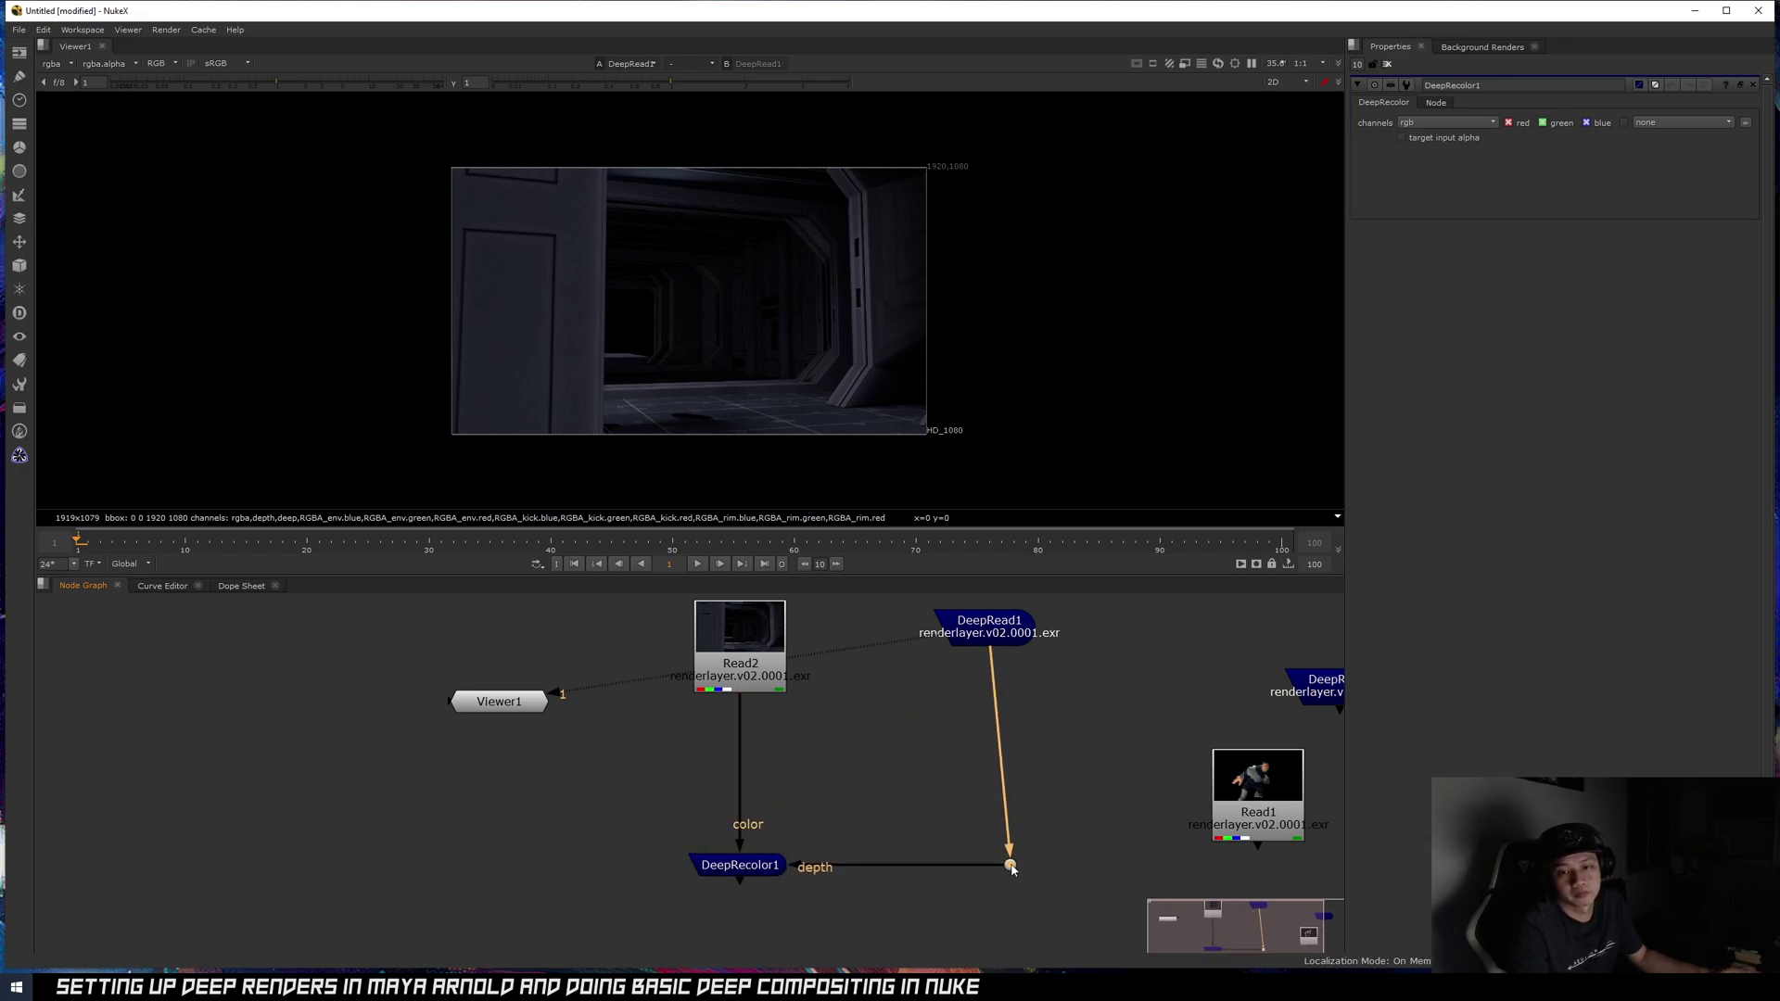
pyautogui.click(988, 645)
# - Move DeepRead2 away from Read1 and add a second DeepRecolor node below the character's Read1 node
pyautogui.scroll(-5, 1010, 704)
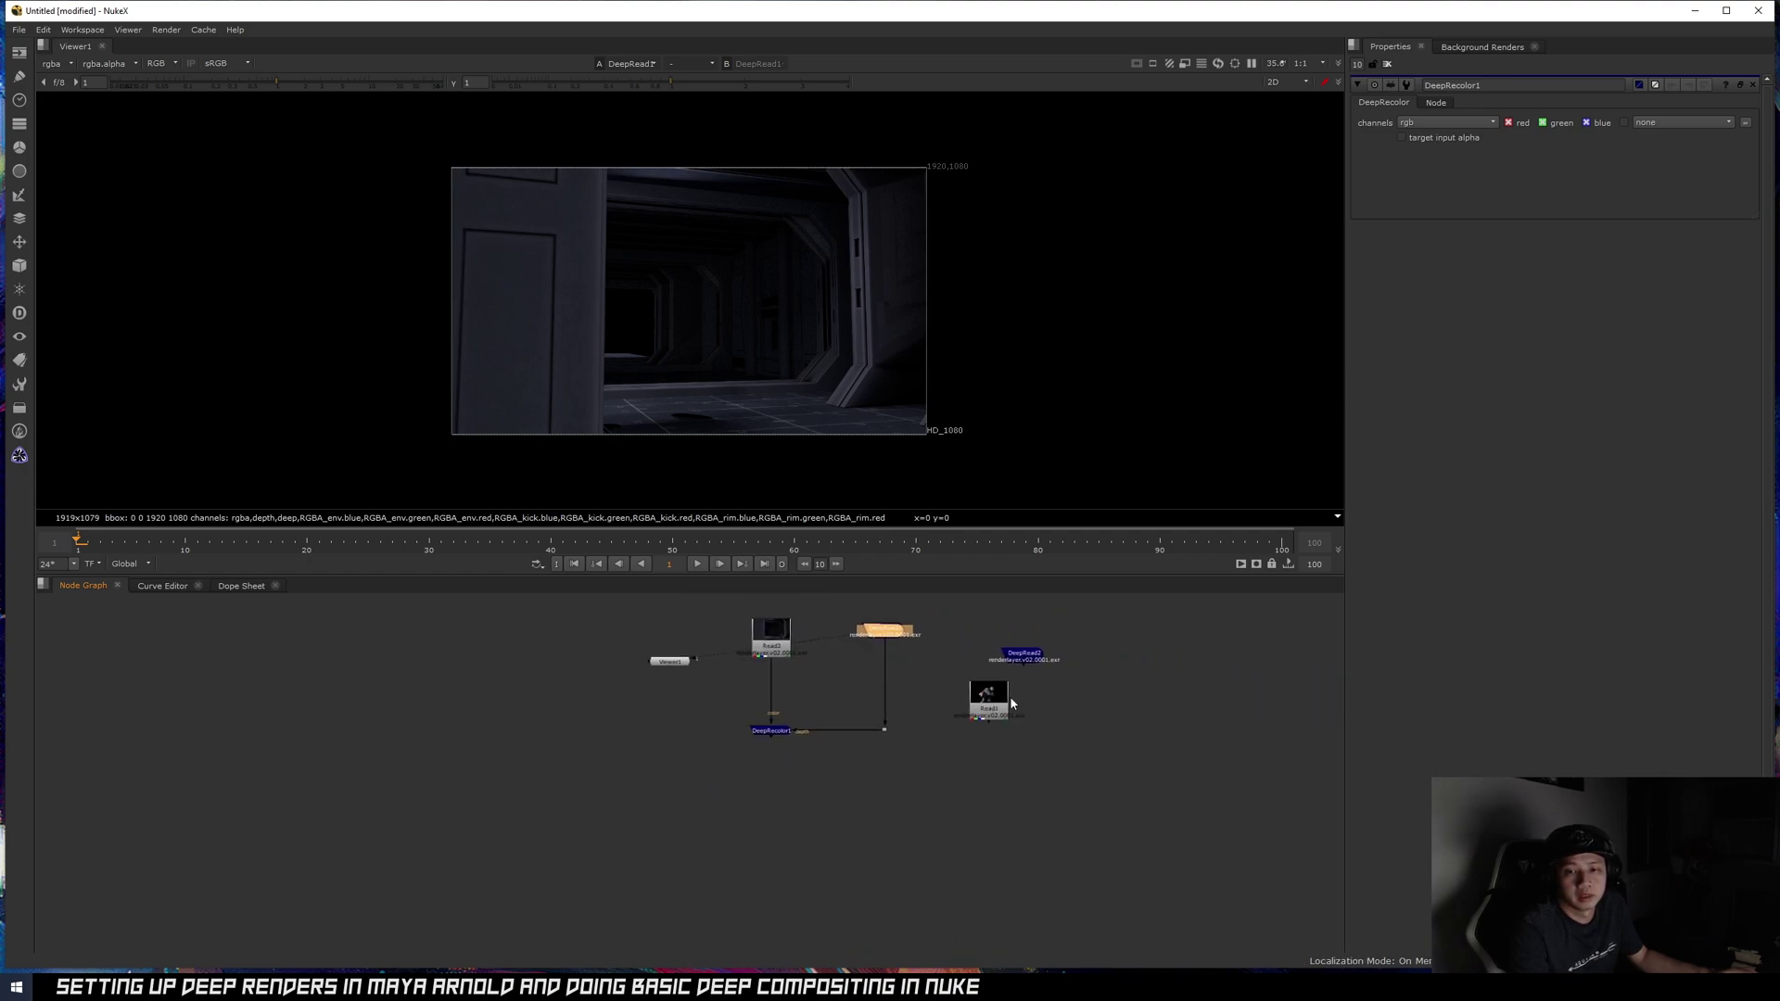
pyautogui.scroll(3, 1010, 697)
pyautogui.moveTo(1031, 649); pyautogui.dragTo(1233, 691)
pyautogui.click(1047, 791)
pyautogui.press('Tab')
pyautogui.write('deepre')
pyautogui.press('Down')
pyautogui.press('Down')
pyautogui.press('Return')
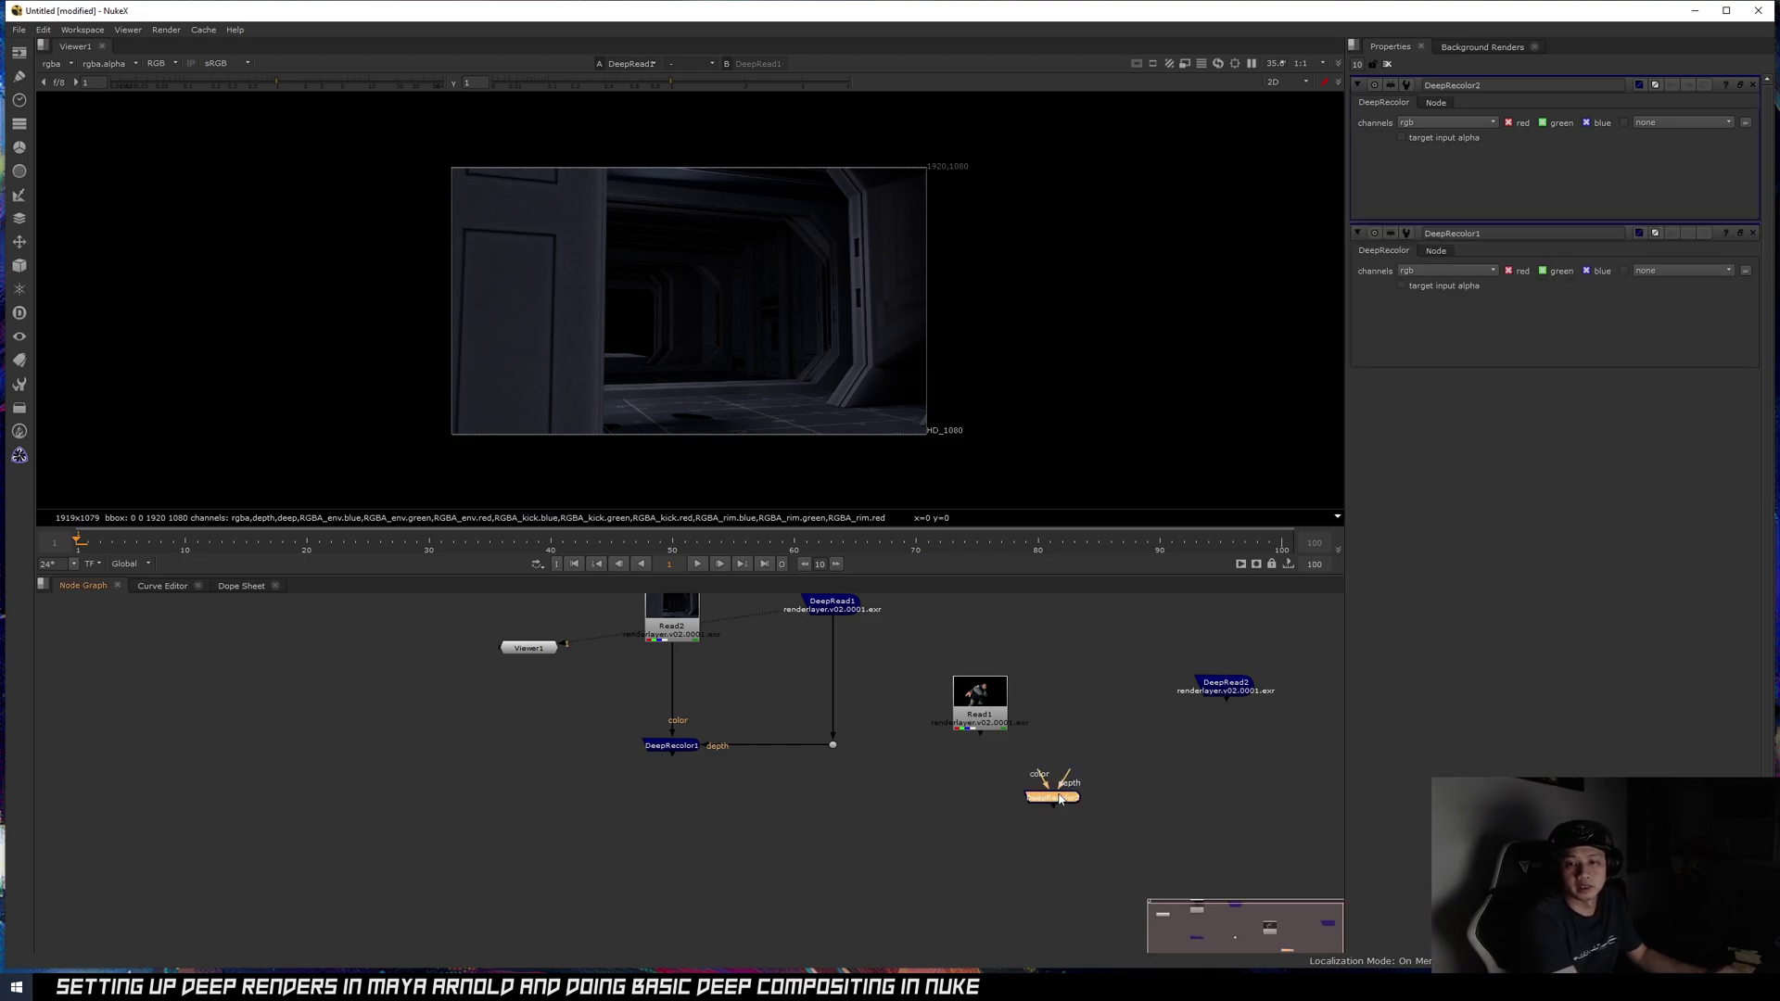
# - Connect DeepRecolor2's color input to Read1 and its depth input to DeepRead2, bending the depth connection with a dot
pyautogui.moveTo(1042, 777); pyautogui.dragTo(979, 716)
pyautogui.moveTo(981, 715); pyautogui.dragTo(1024, 701)
pyautogui.moveTo(1054, 801); pyautogui.dragTo(1227, 690)
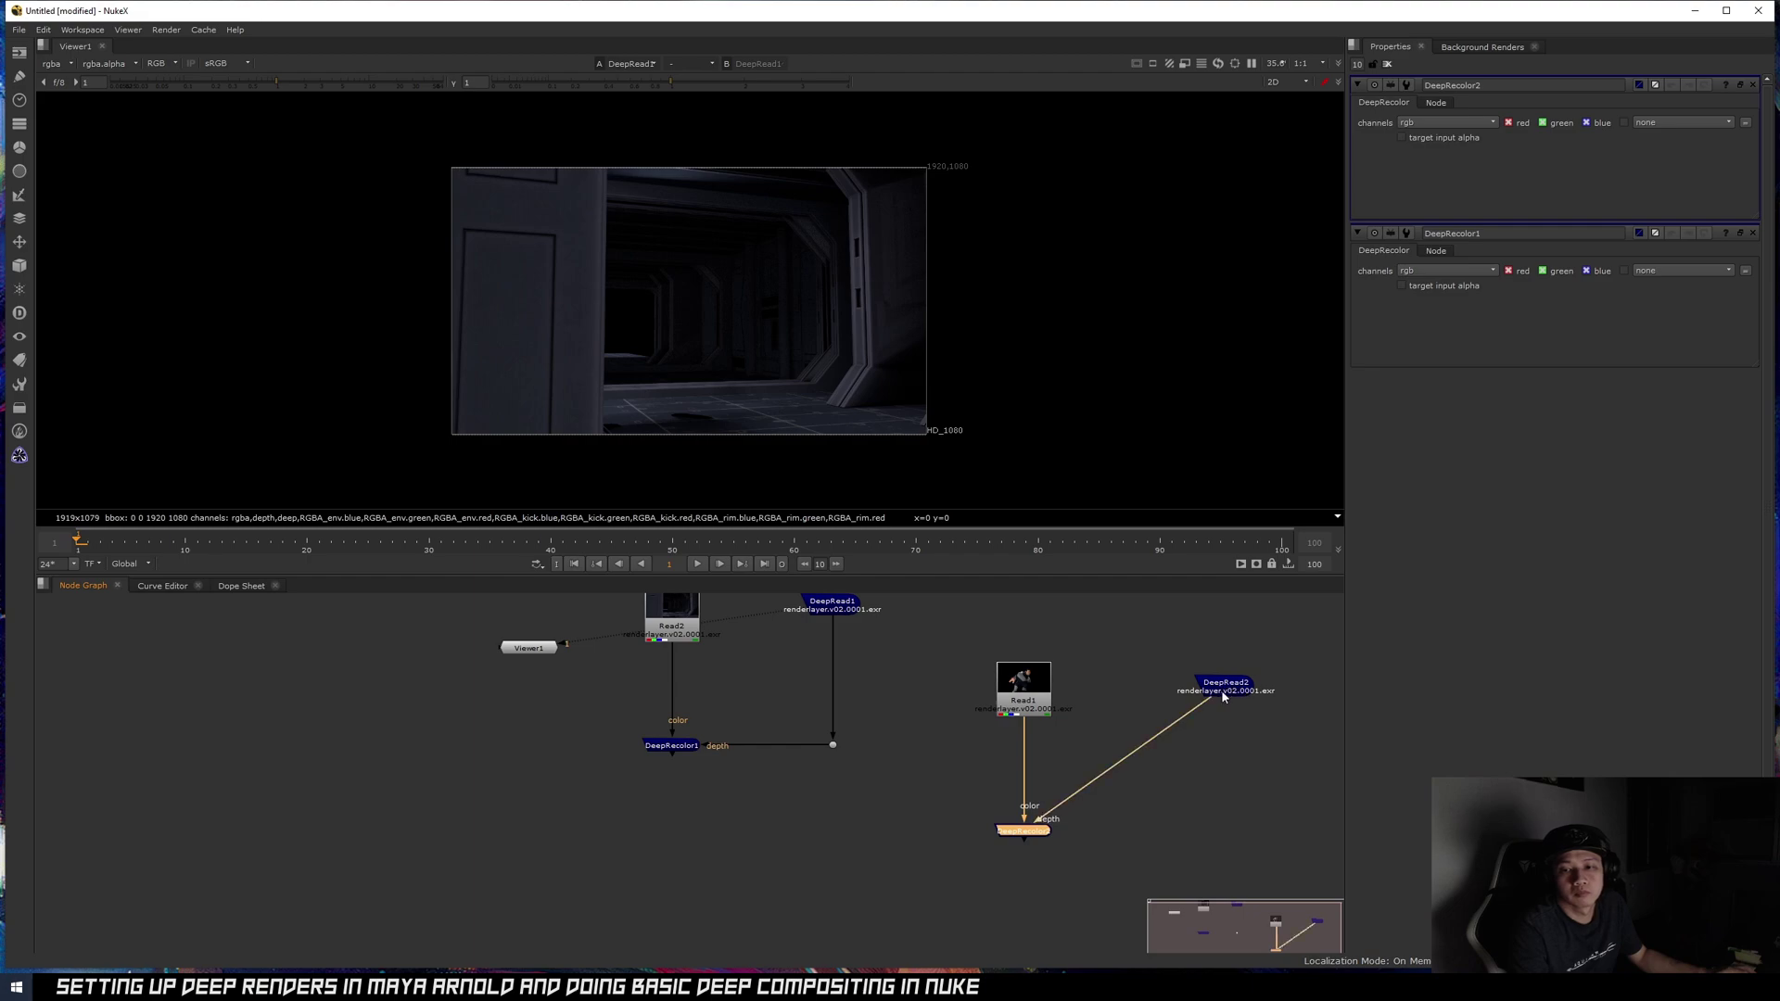
pyautogui.keyDown('ctrl'); pyautogui.moveTo(1122, 761); pyautogui.dragTo(1227, 831); pyautogui.keyUp('ctrl')
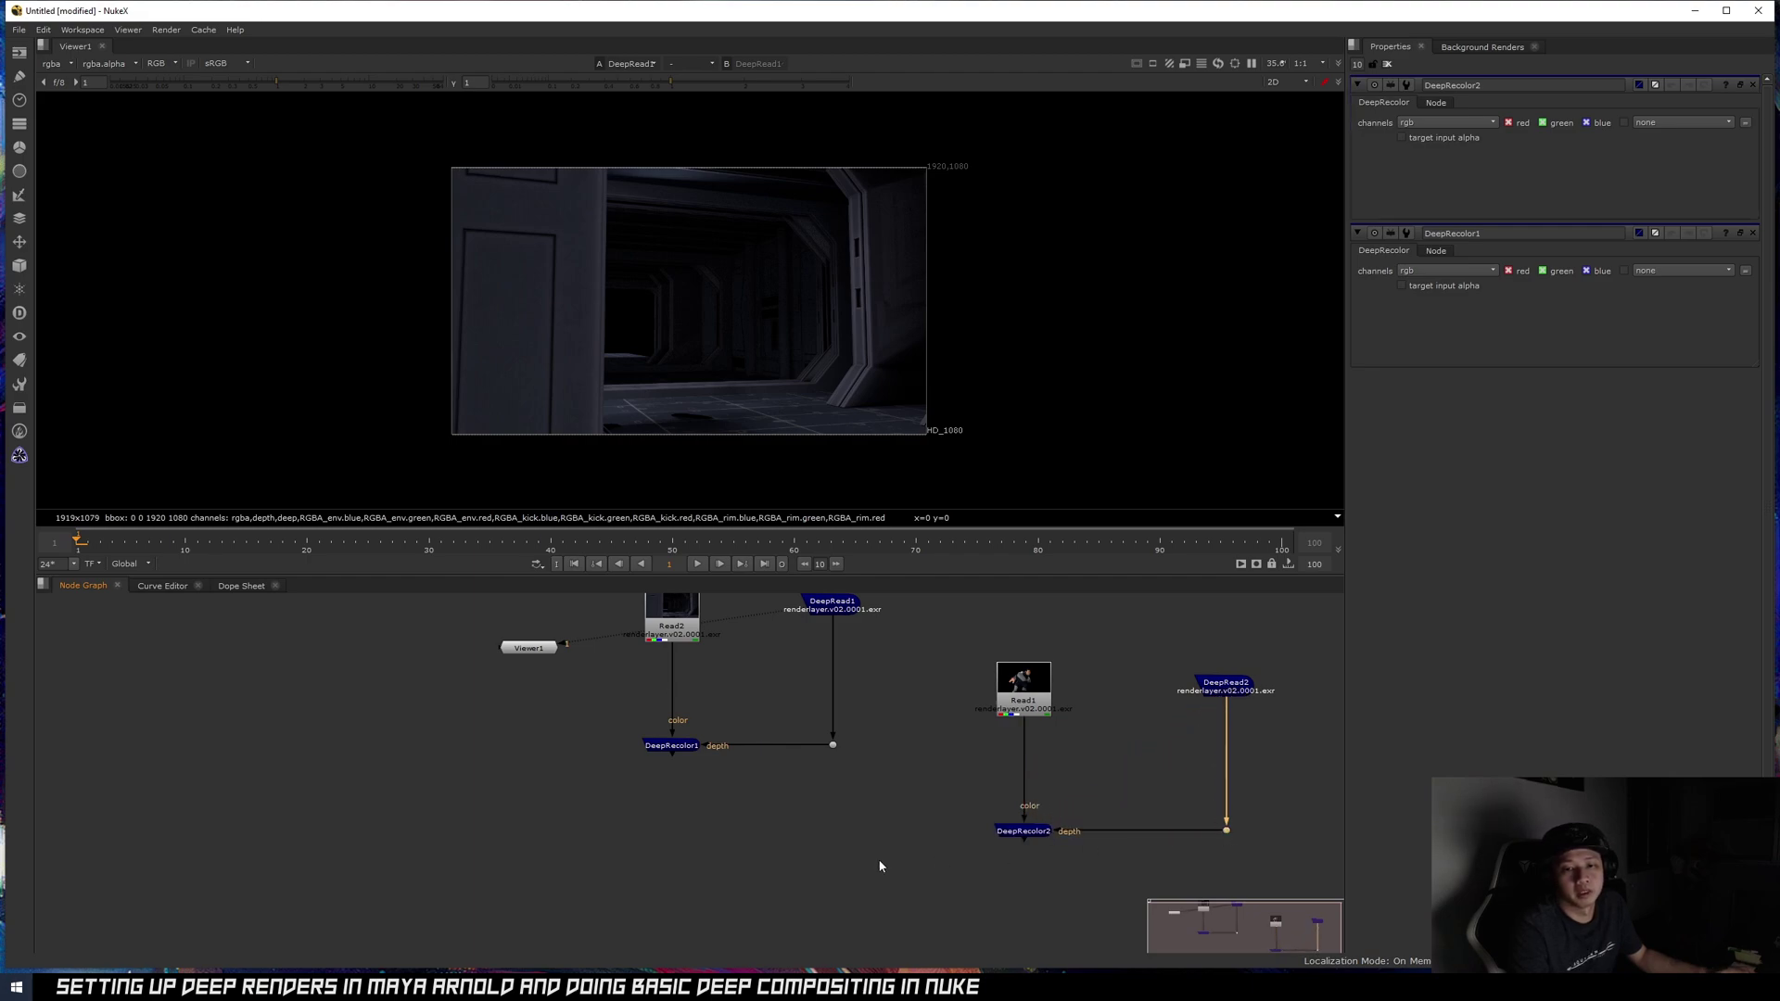
# - Add a DeepMerge node and connect its inputs to DeepRecolor1 and DeepRecolor2
pyautogui.moveTo(937, 863); pyautogui.dragTo(996, 822, button='middle')
pyautogui.press('Tab')
pyautogui.write('deepmer')
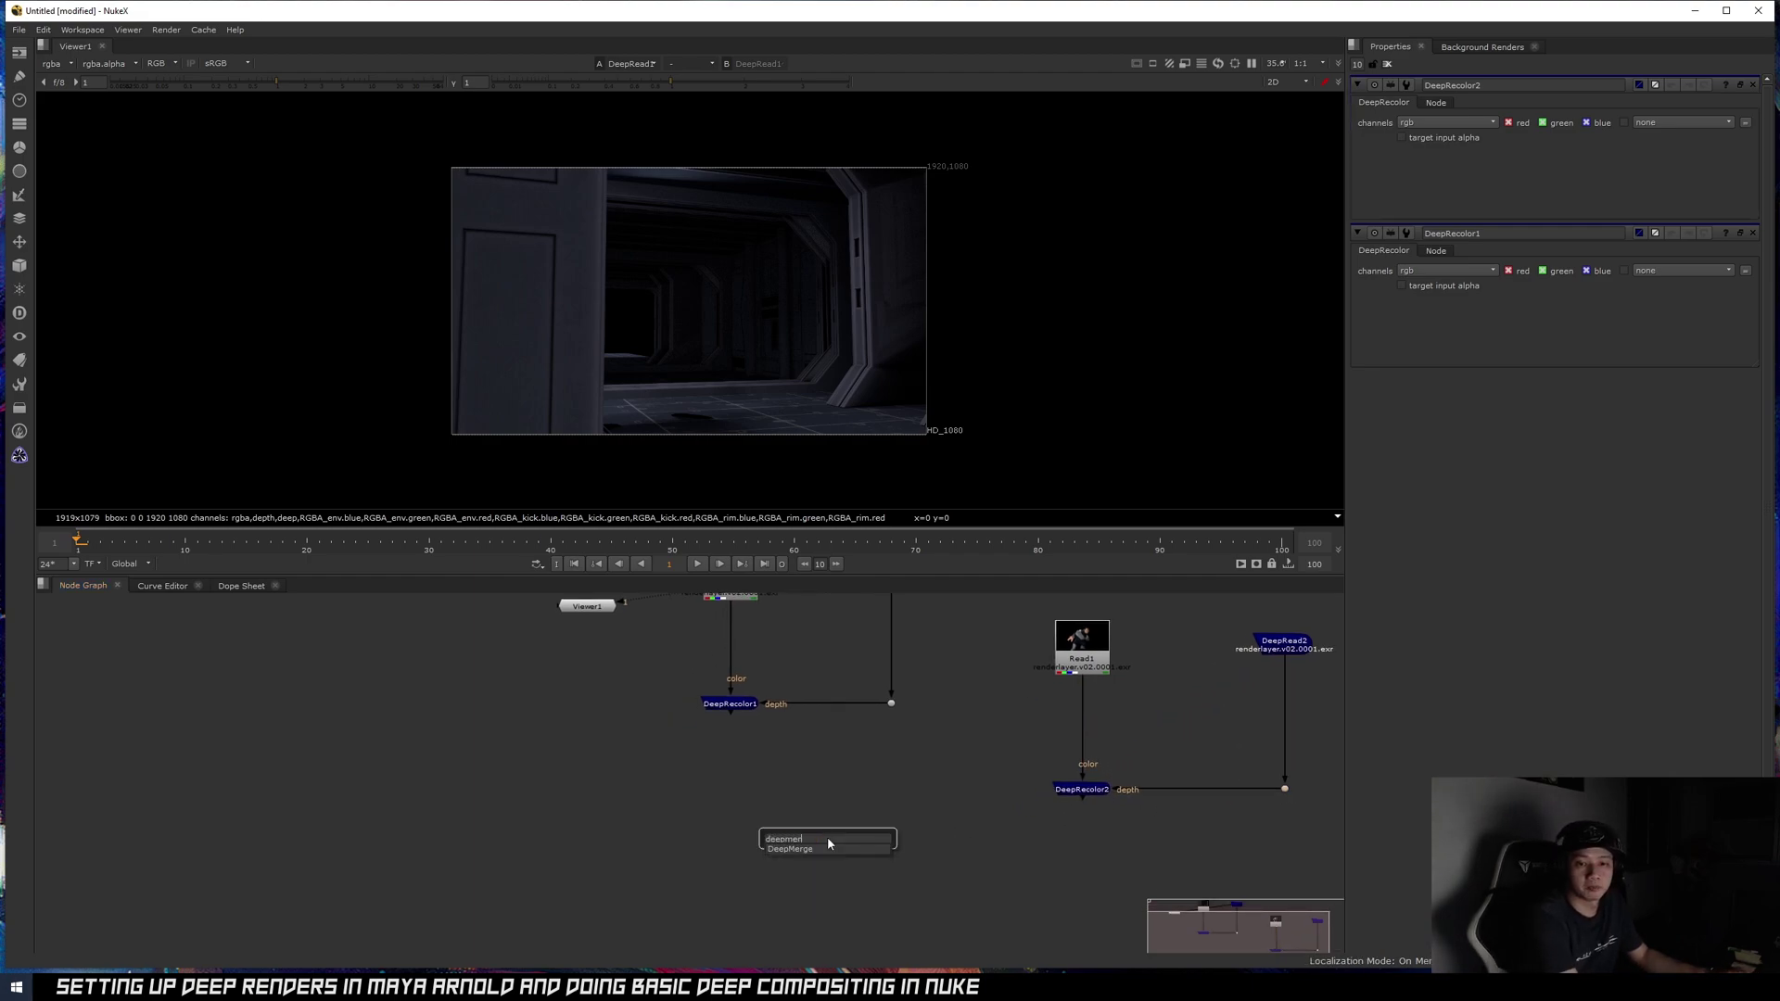
pyautogui.press('Return')
pyautogui.moveTo(837, 813); pyautogui.dragTo(732, 704)
pyautogui.moveTo(975, 822); pyautogui.dragTo(1080, 790)
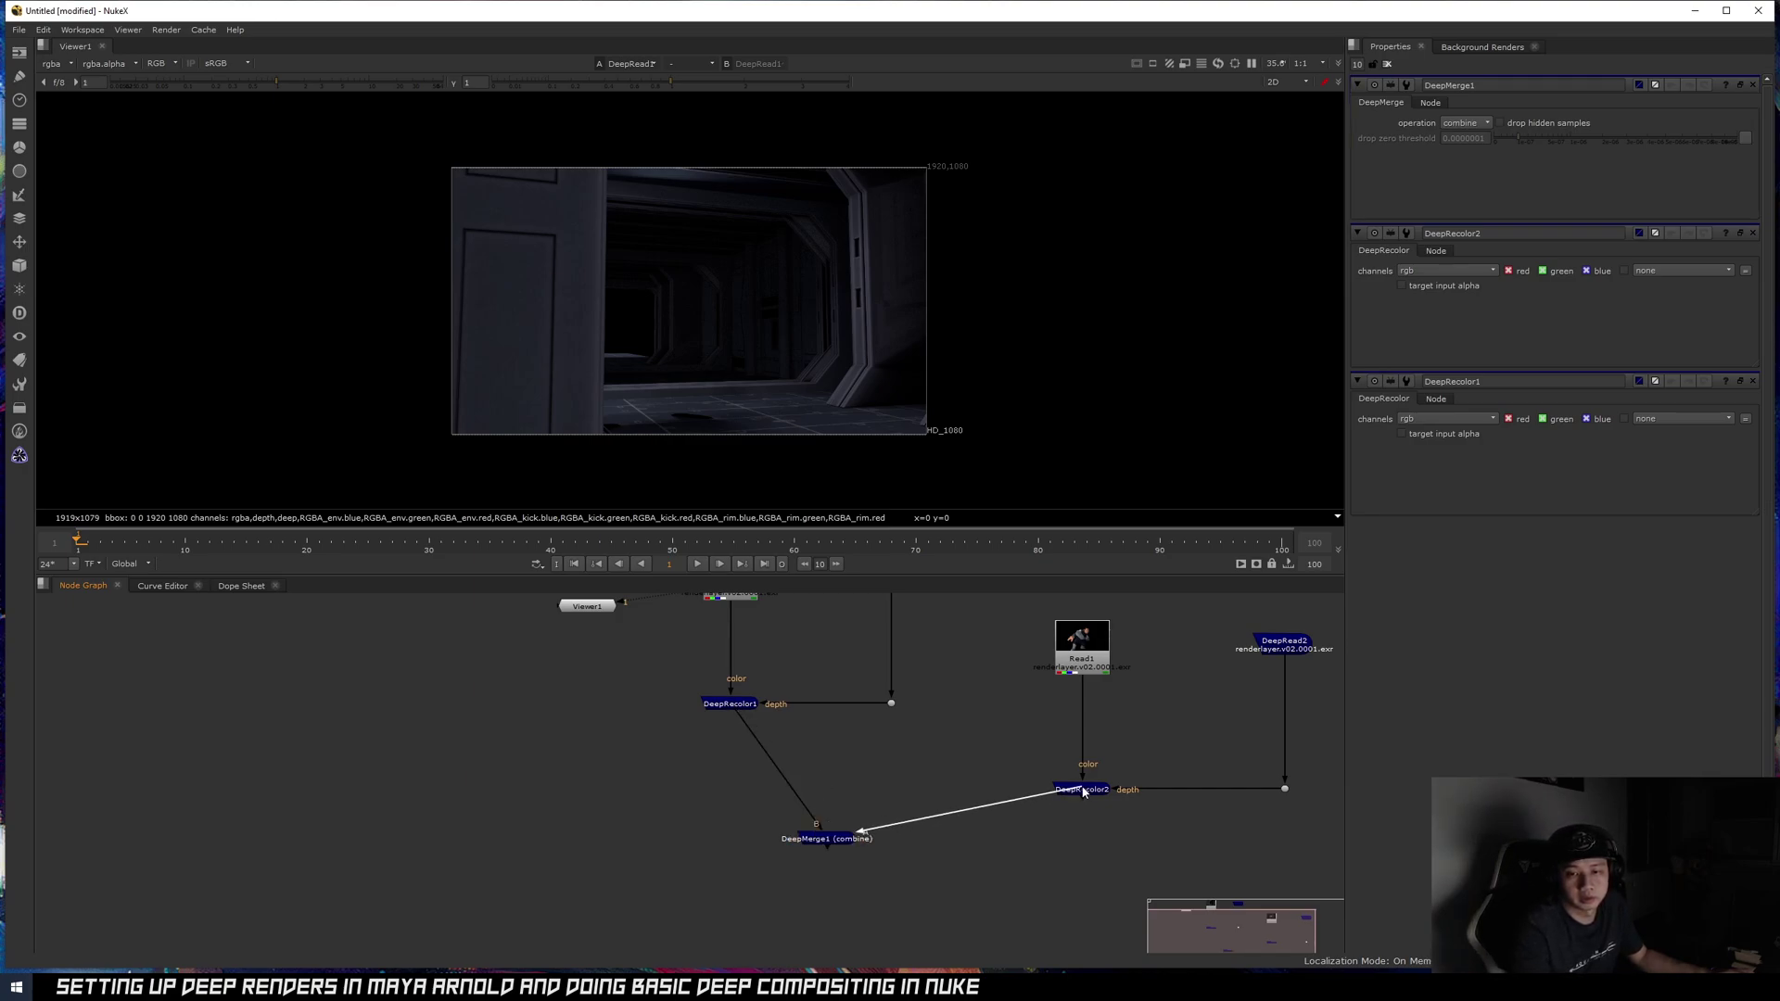
# - Align DeepMerge1 under DeepRecolor1 and bend its connection from DeepRecolor2 with a dot
pyautogui.moveTo(835, 840); pyautogui.dragTo(738, 899)
pyautogui.click(952, 872)
pyautogui.keyDown('ctrl'); pyautogui.moveTo(907, 842); pyautogui.dragTo(1077, 899); pyautogui.keyUp('ctrl')
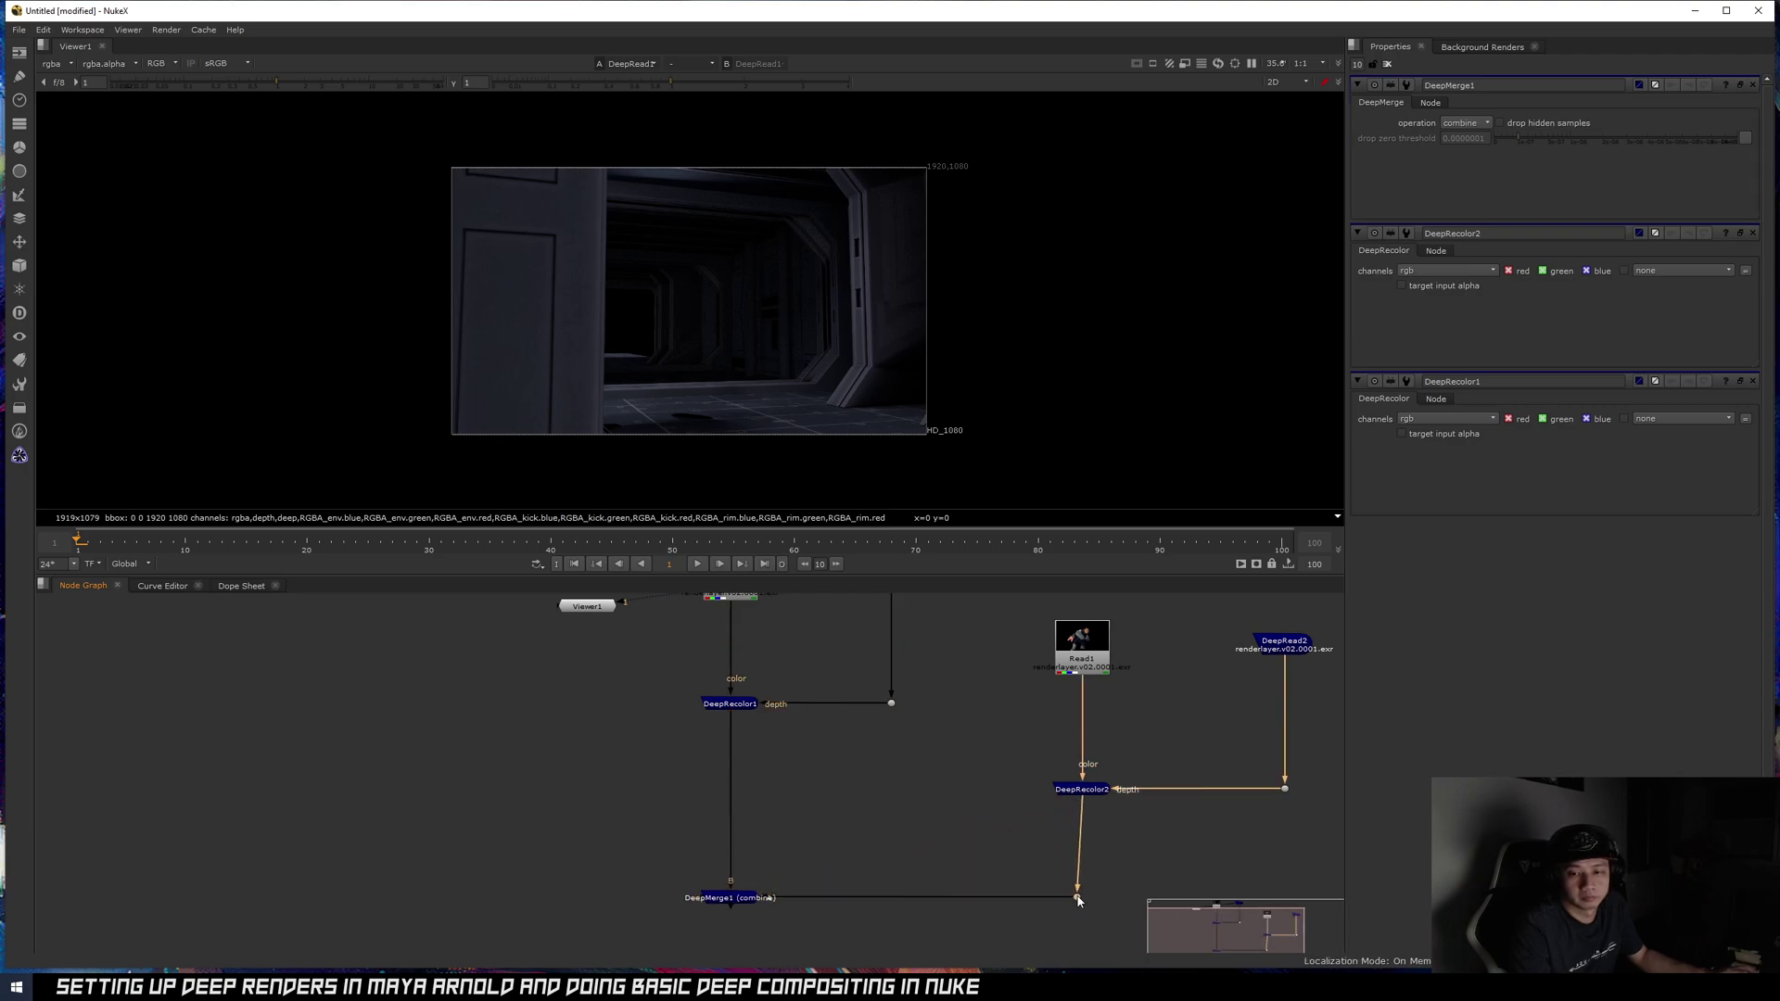
# - Add a DeepToImage node directly below DeepMerge1 and close the properties of the other nodes
pyautogui.moveTo(812, 905); pyautogui.dragTo(804, 799, button='middle')
pyautogui.scroll(1, 771, 803)
pyautogui.click(716, 788)
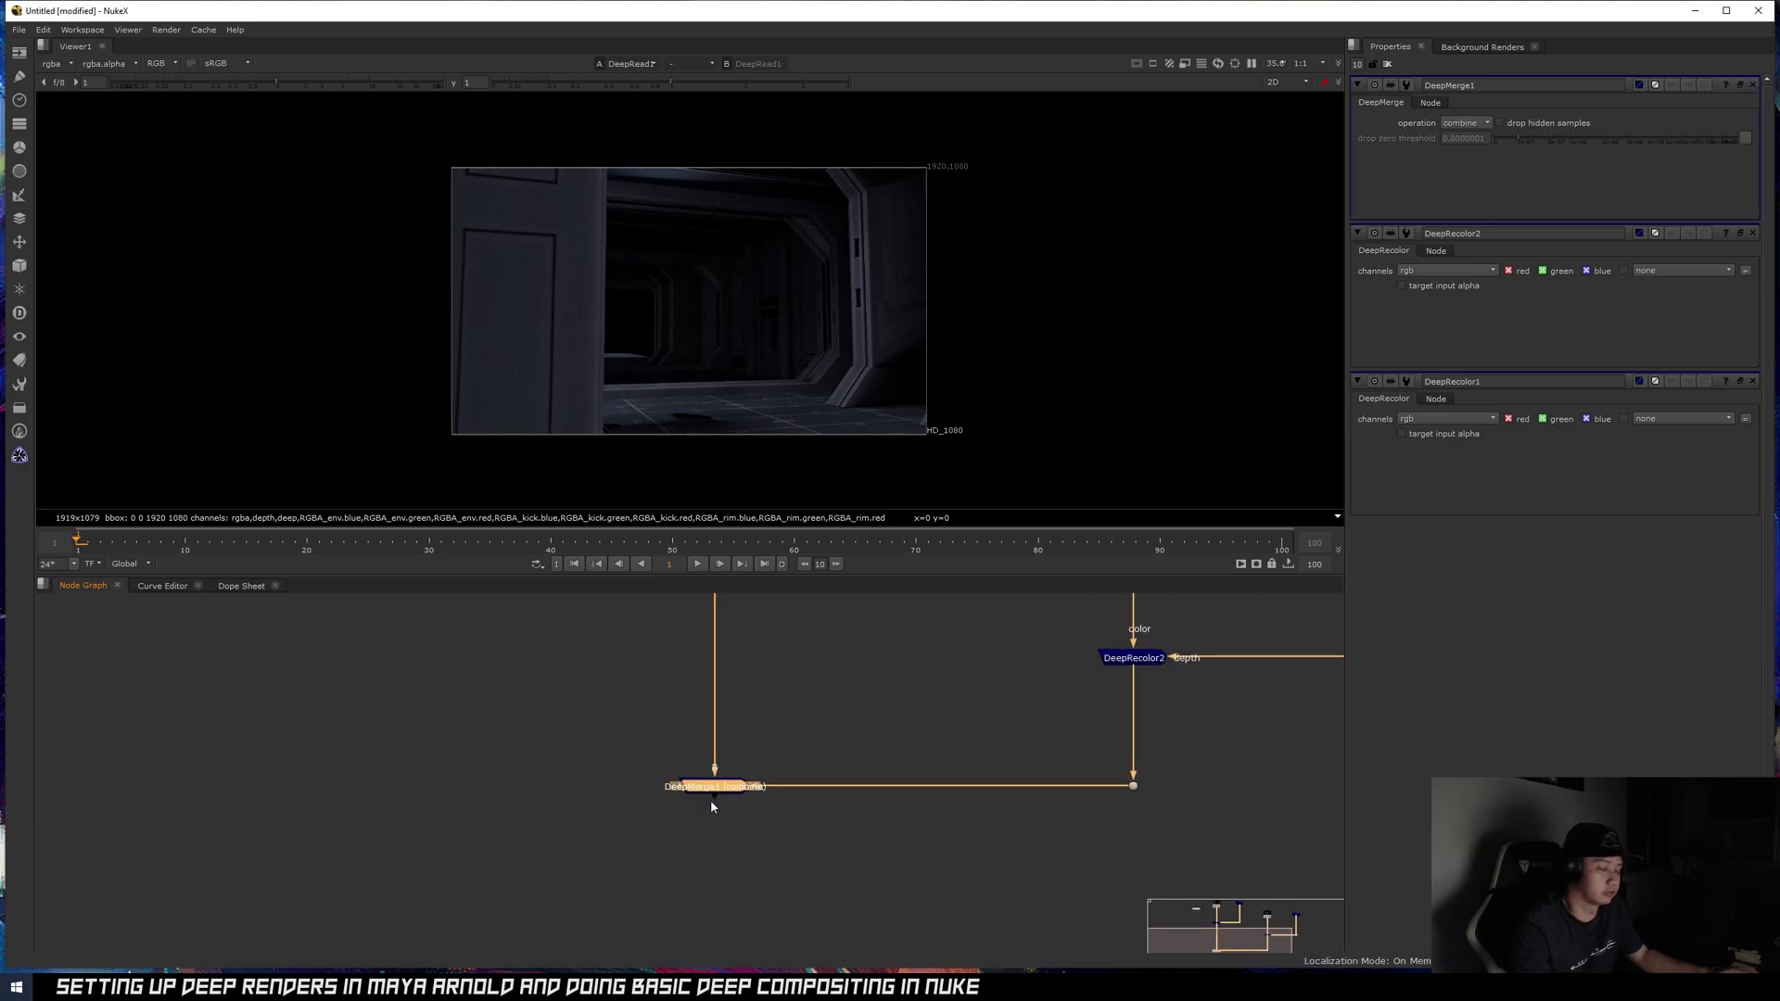
pyautogui.press('Tab')
pyautogui.write('deep')
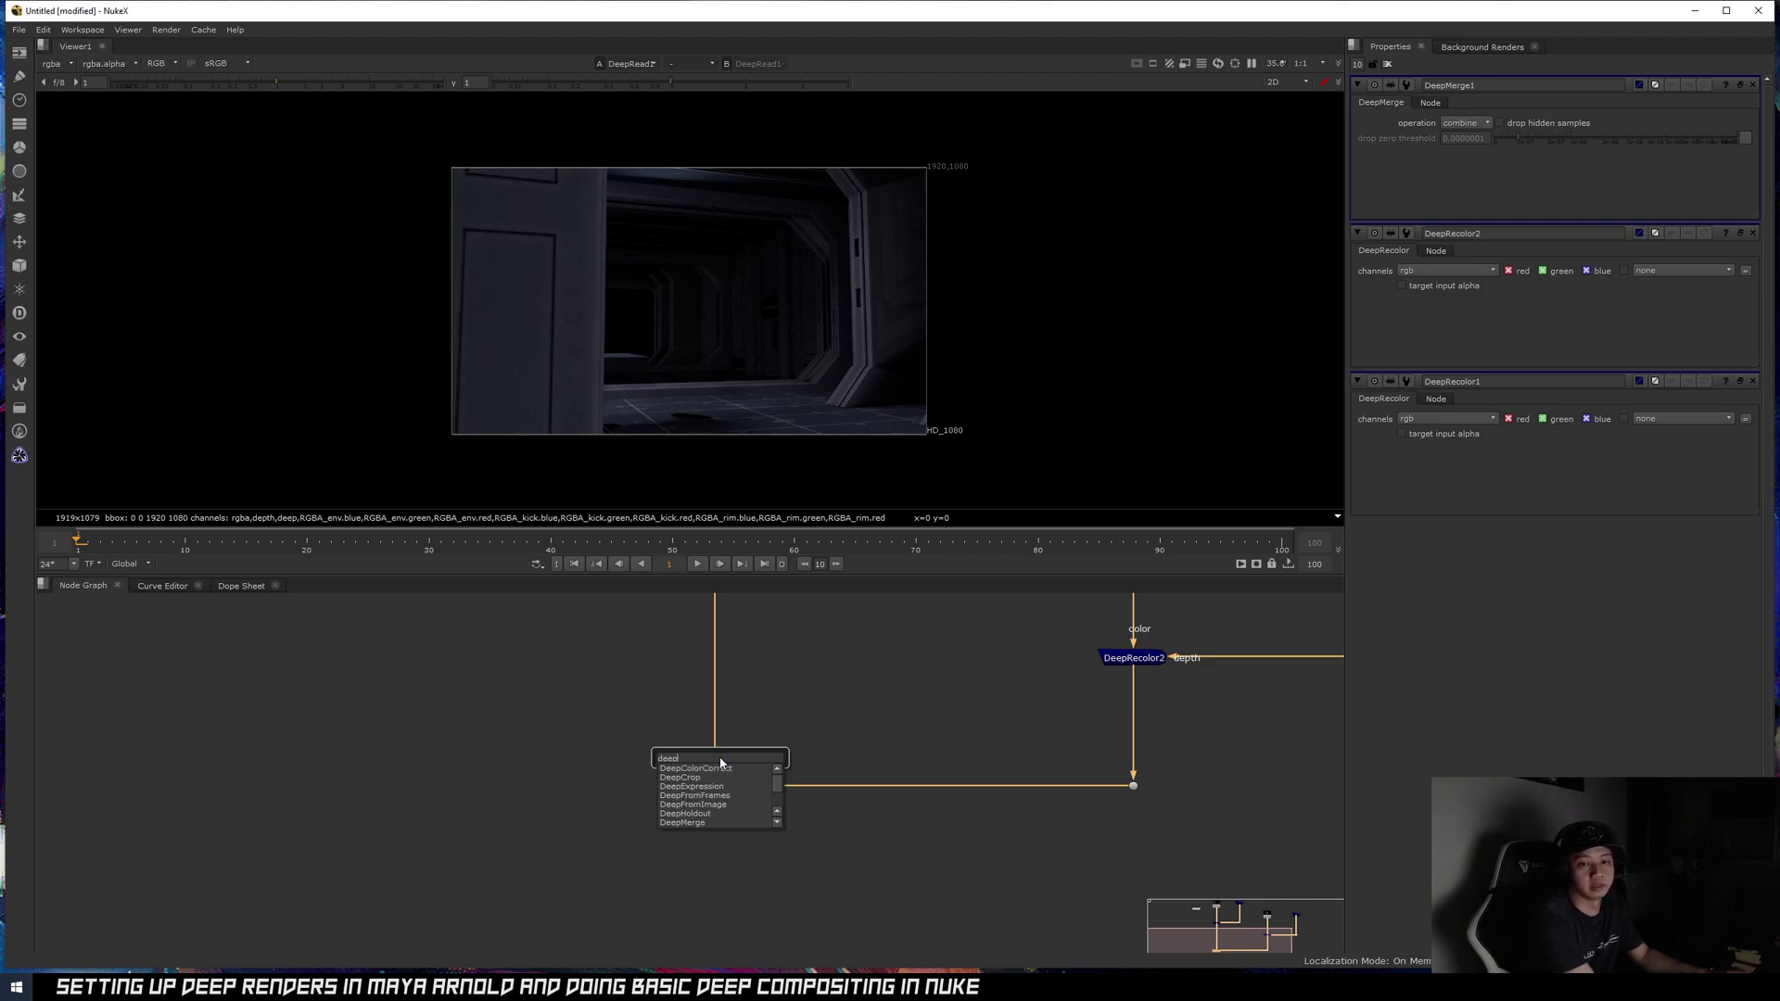
pyautogui.write('toim')
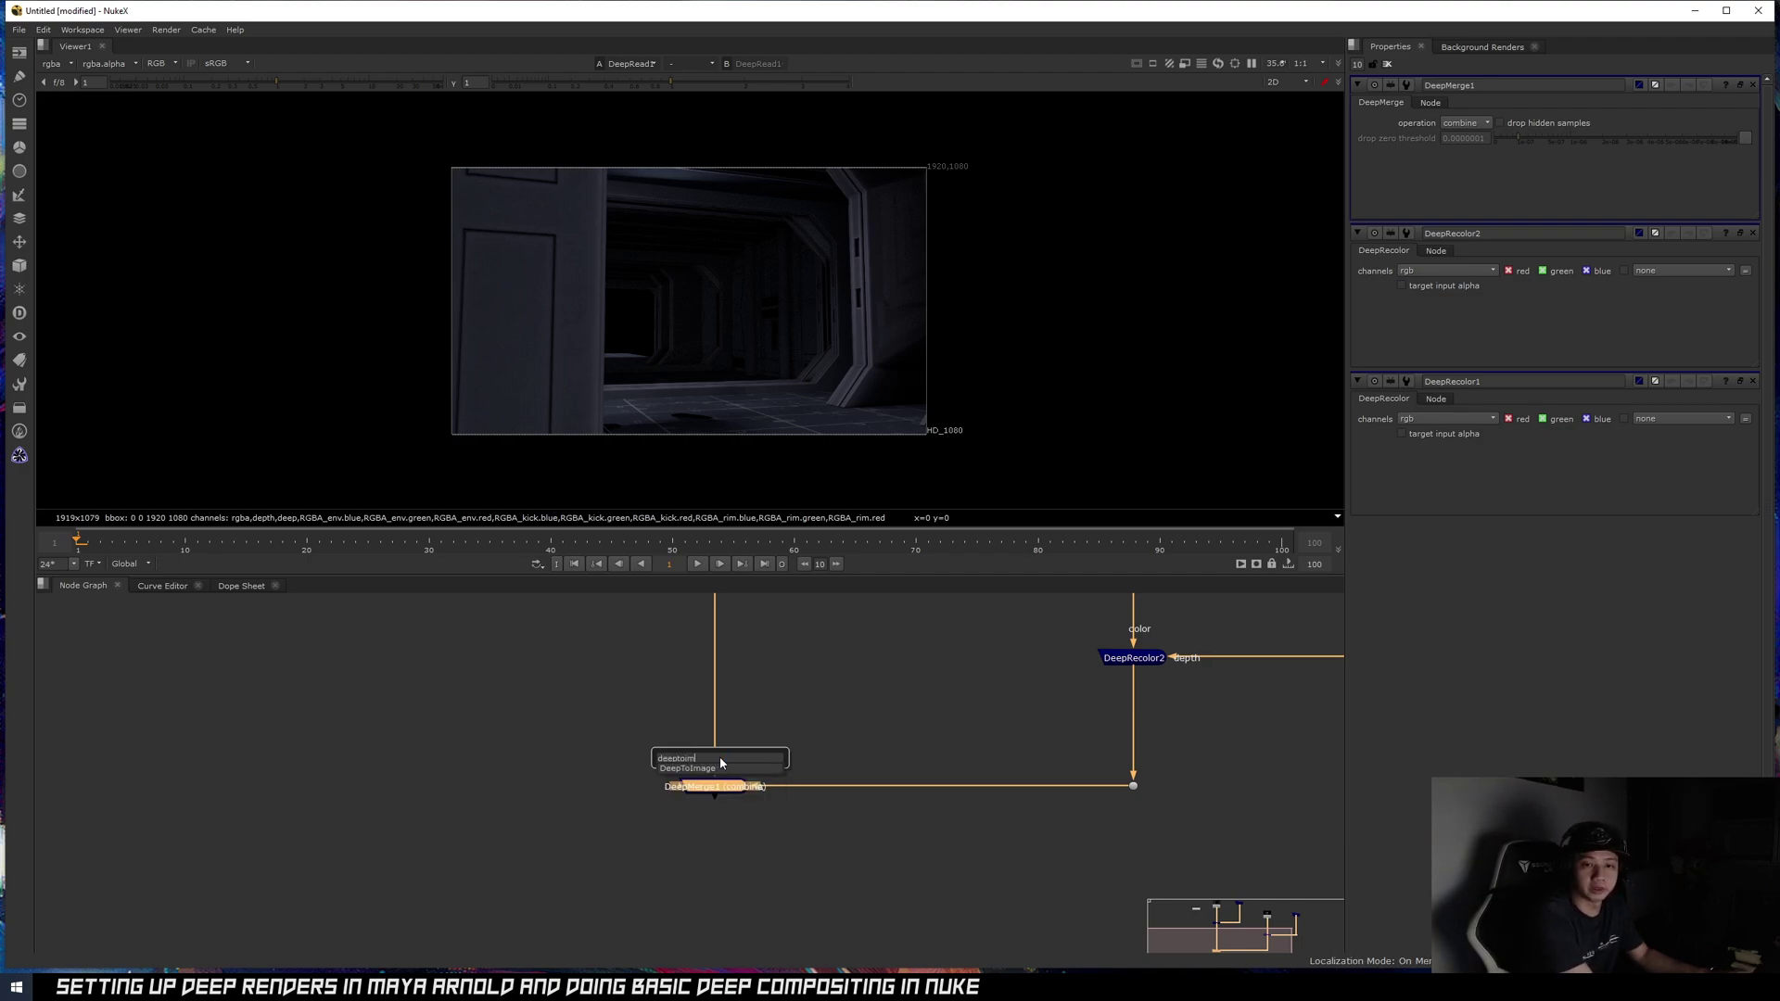
pyautogui.press('Return')
pyautogui.scroll(4, 718, 792)
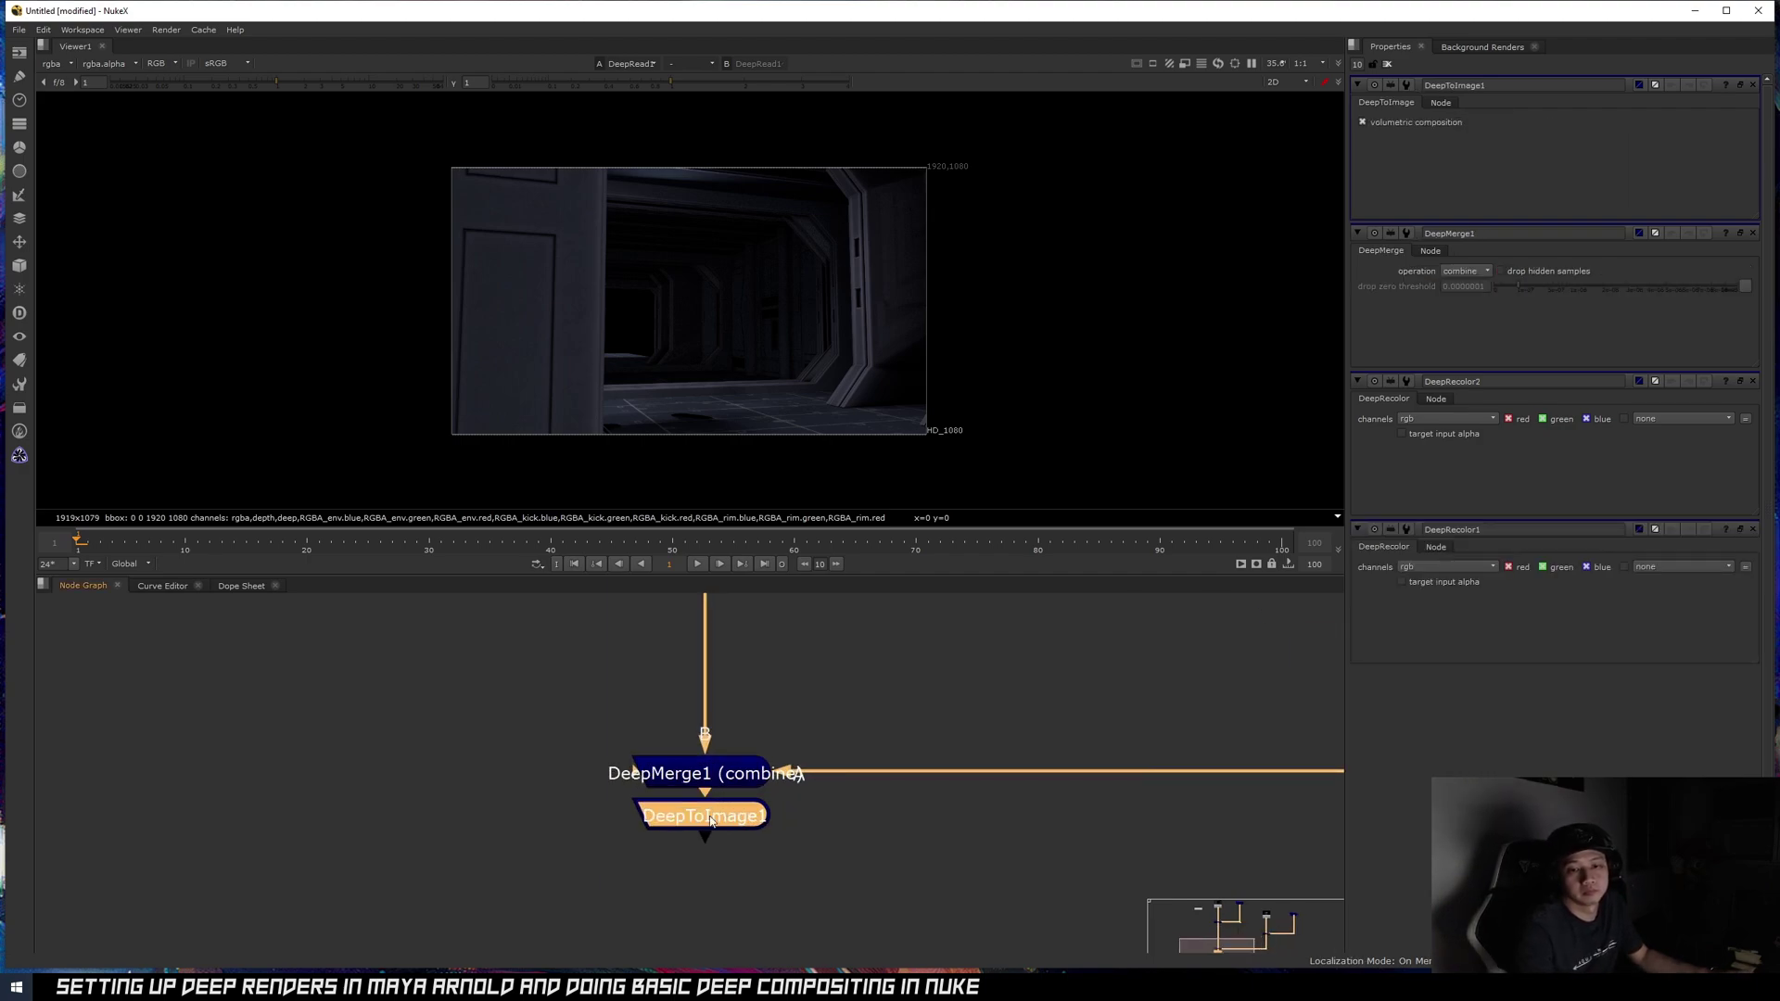
pyautogui.click(1393, 85)
pyautogui.scroll(-7, 954, 638)
pyautogui.scroll(3, 938, 660)
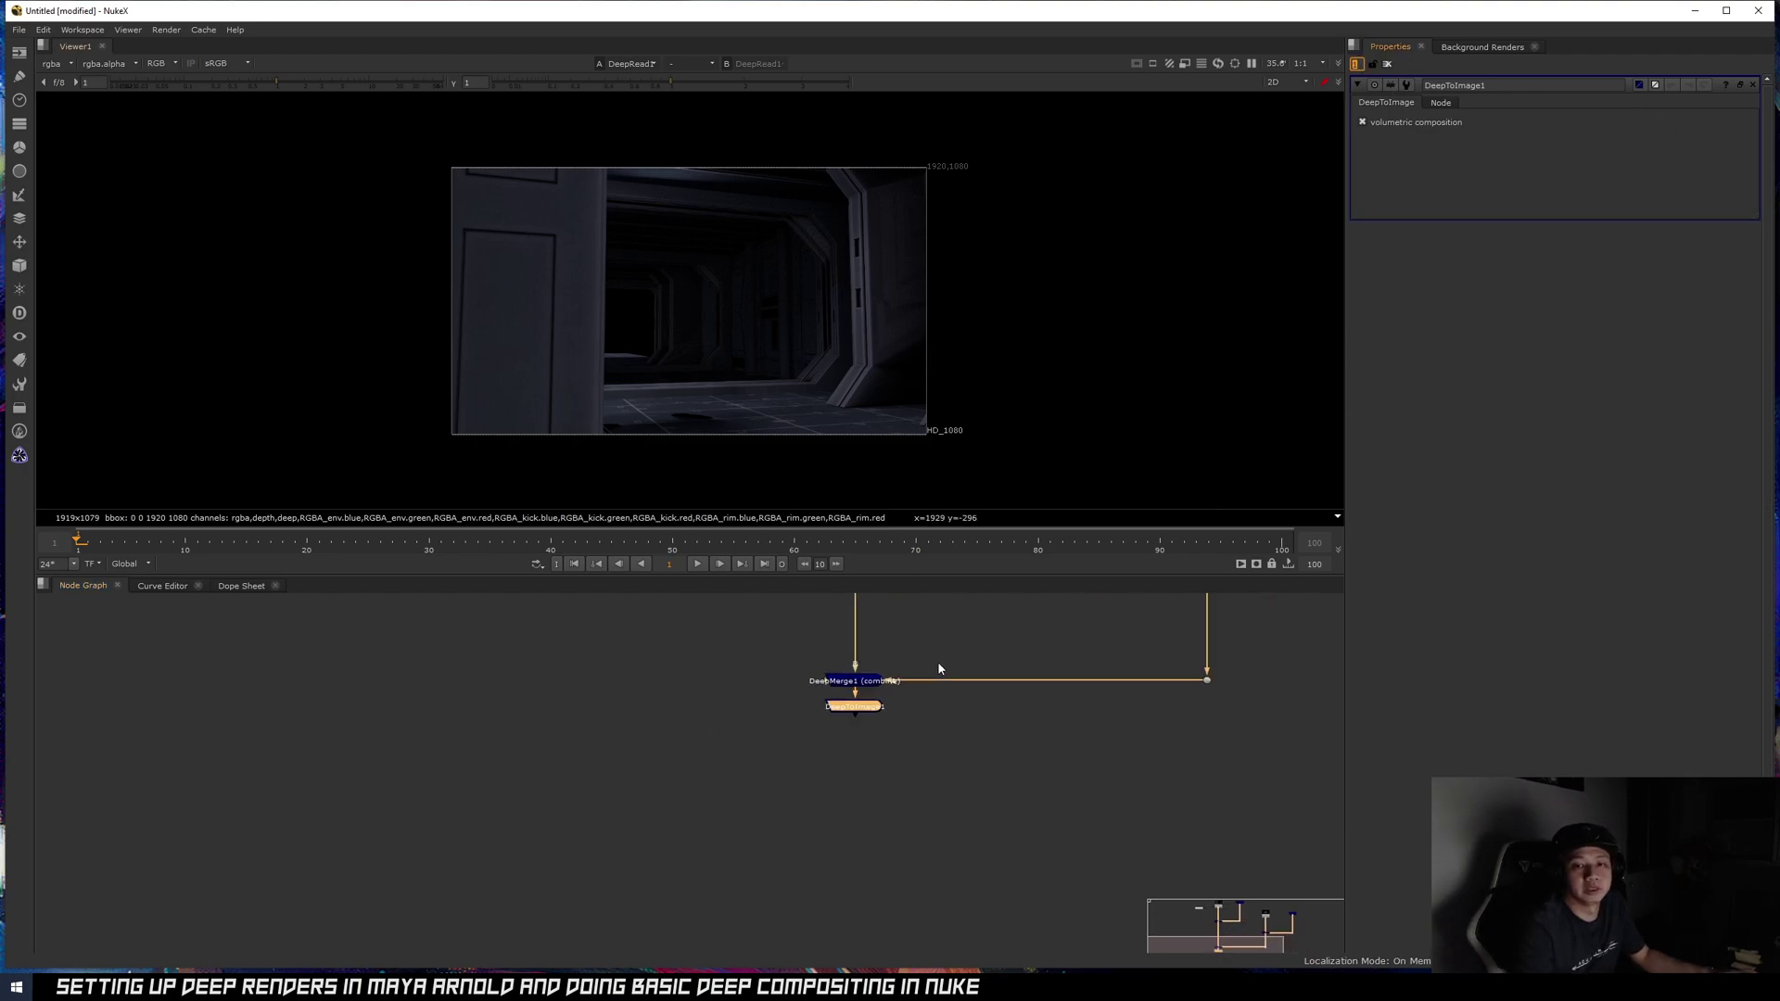
# - Display the output of DeepMerge1 in the viewer to check the combined set and character
pyautogui.click(864, 685)
pyautogui.press('1')
pyautogui.scroll(-4, 872, 681)
pyautogui.moveTo(921, 675); pyautogui.dragTo(838, 738, button='middle')
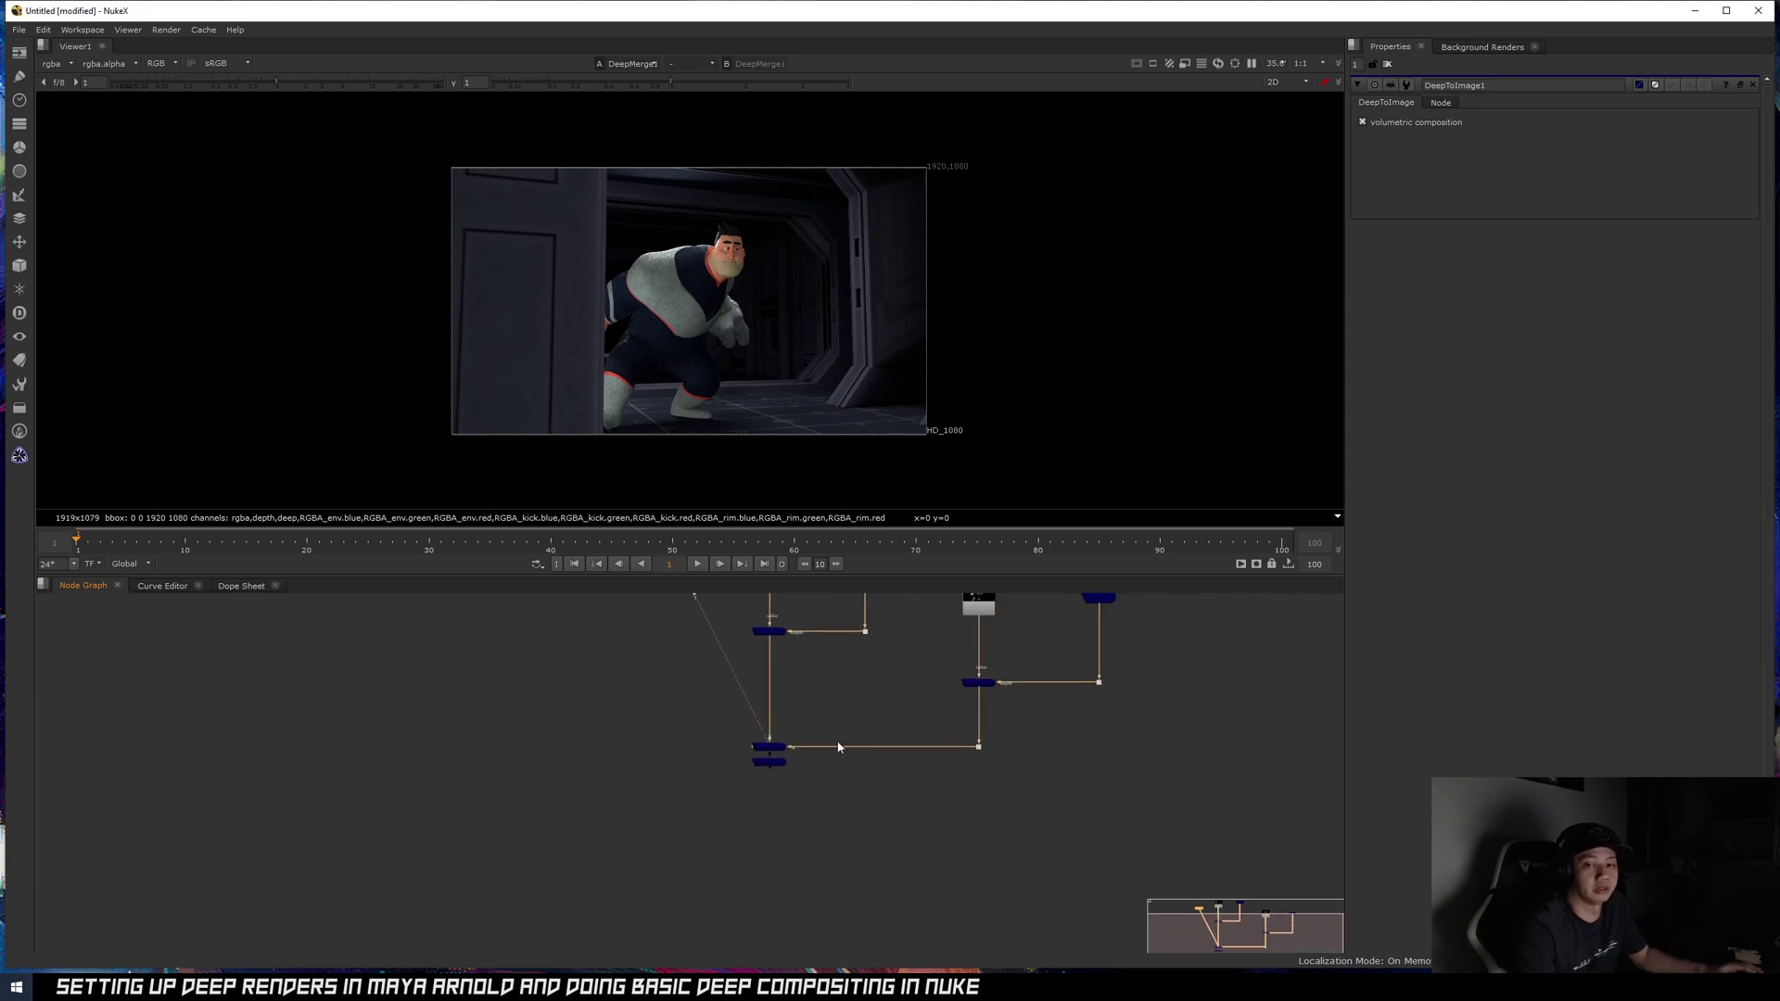
# - Add a ZDefocus node below DeepToImage1, space it slightly lower, and show its result in the viewer
pyautogui.scroll(5, 797, 764)
pyautogui.click(743, 768)
pyautogui.press('Tab')
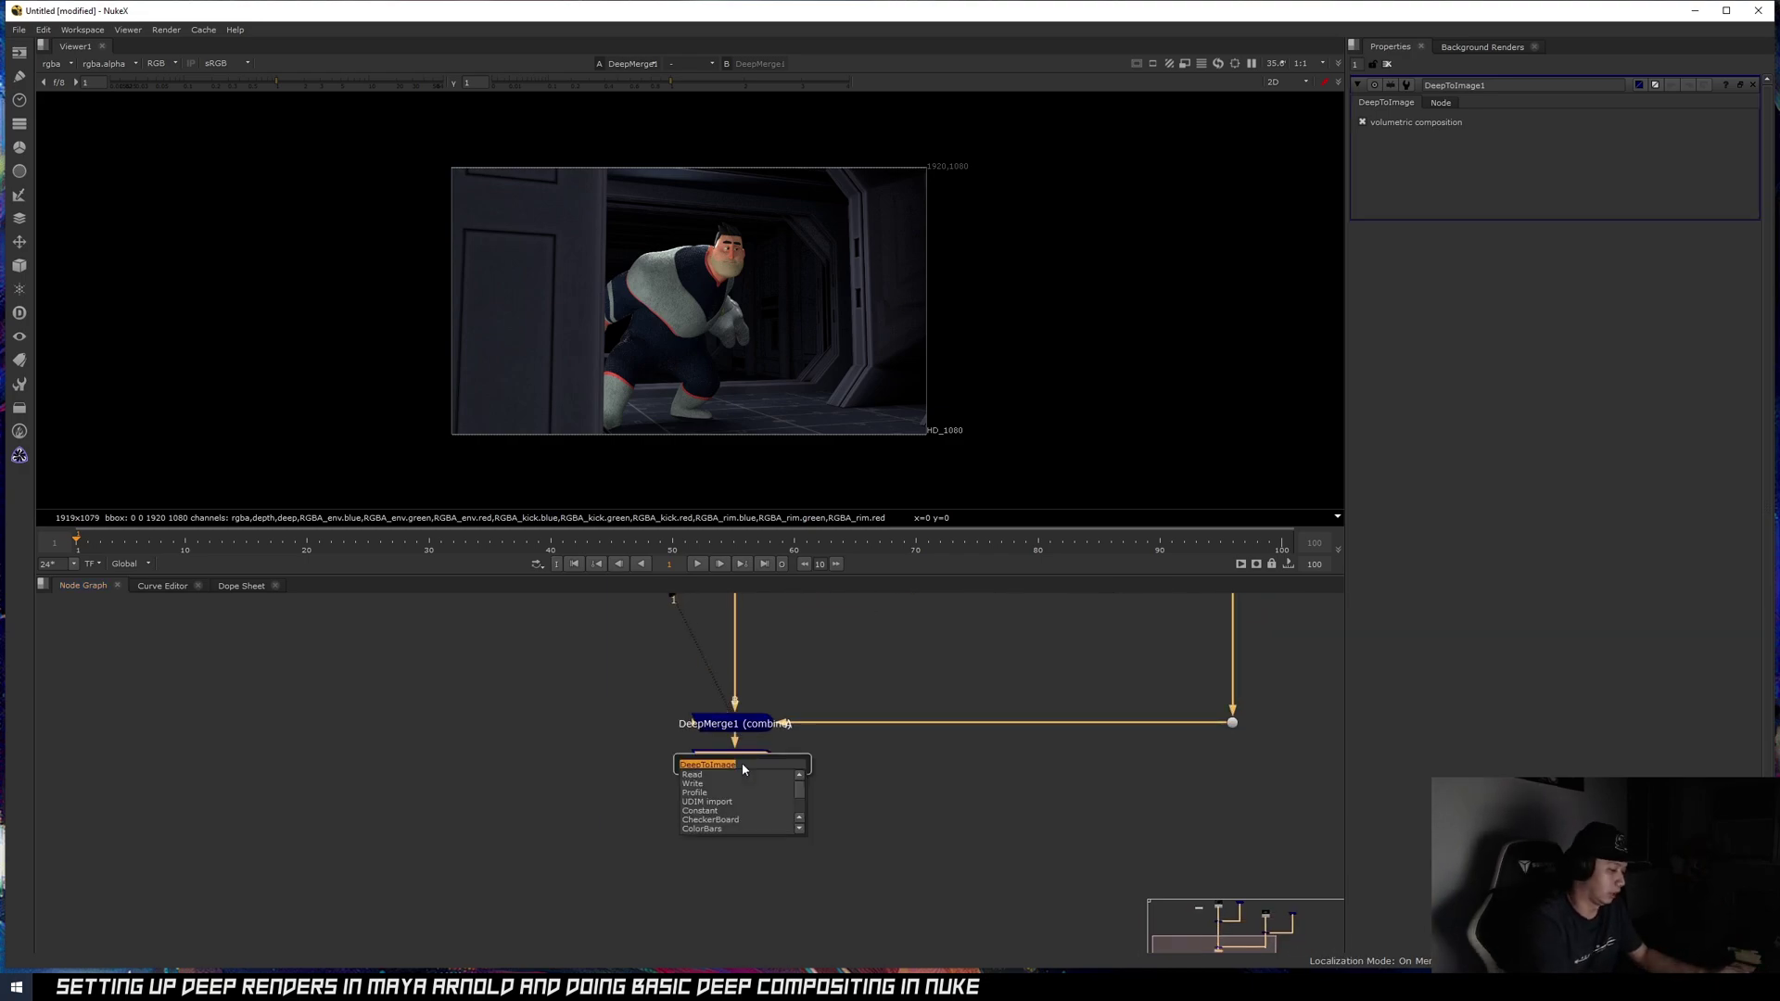
pyautogui.write('zdefi')
pyautogui.press('Return')
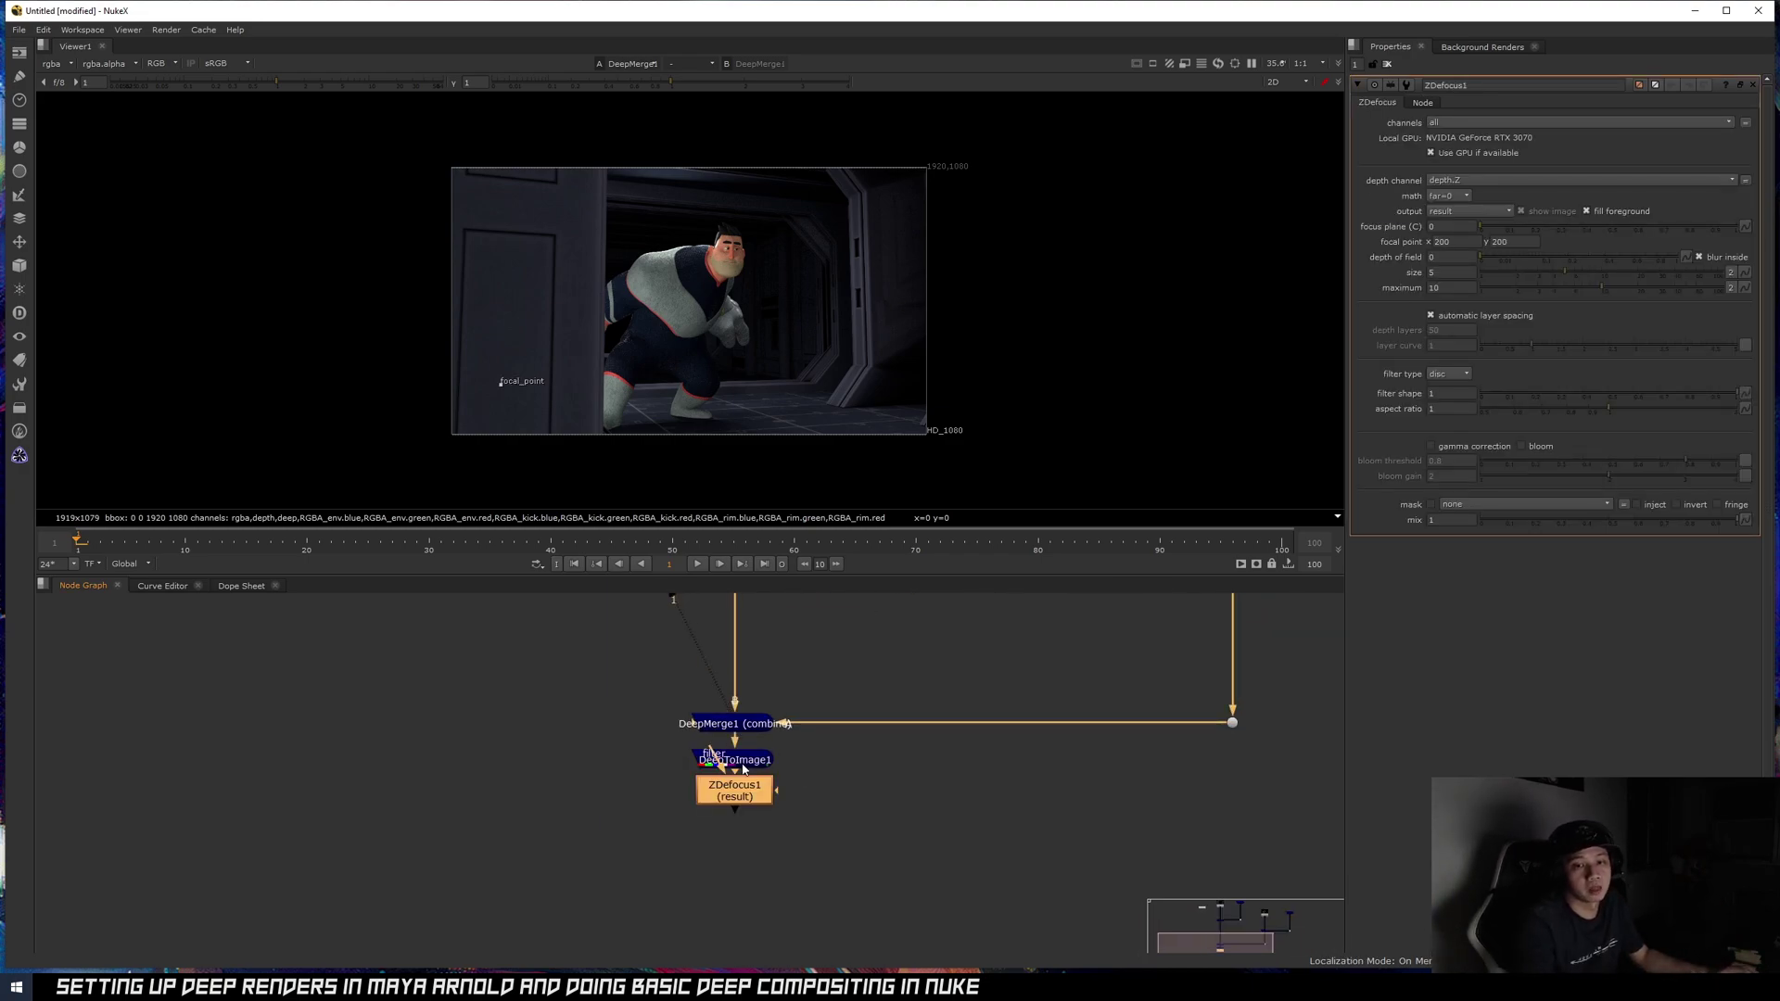
pyautogui.moveTo(753, 795); pyautogui.dragTo(751, 821)
pyautogui.press('1')
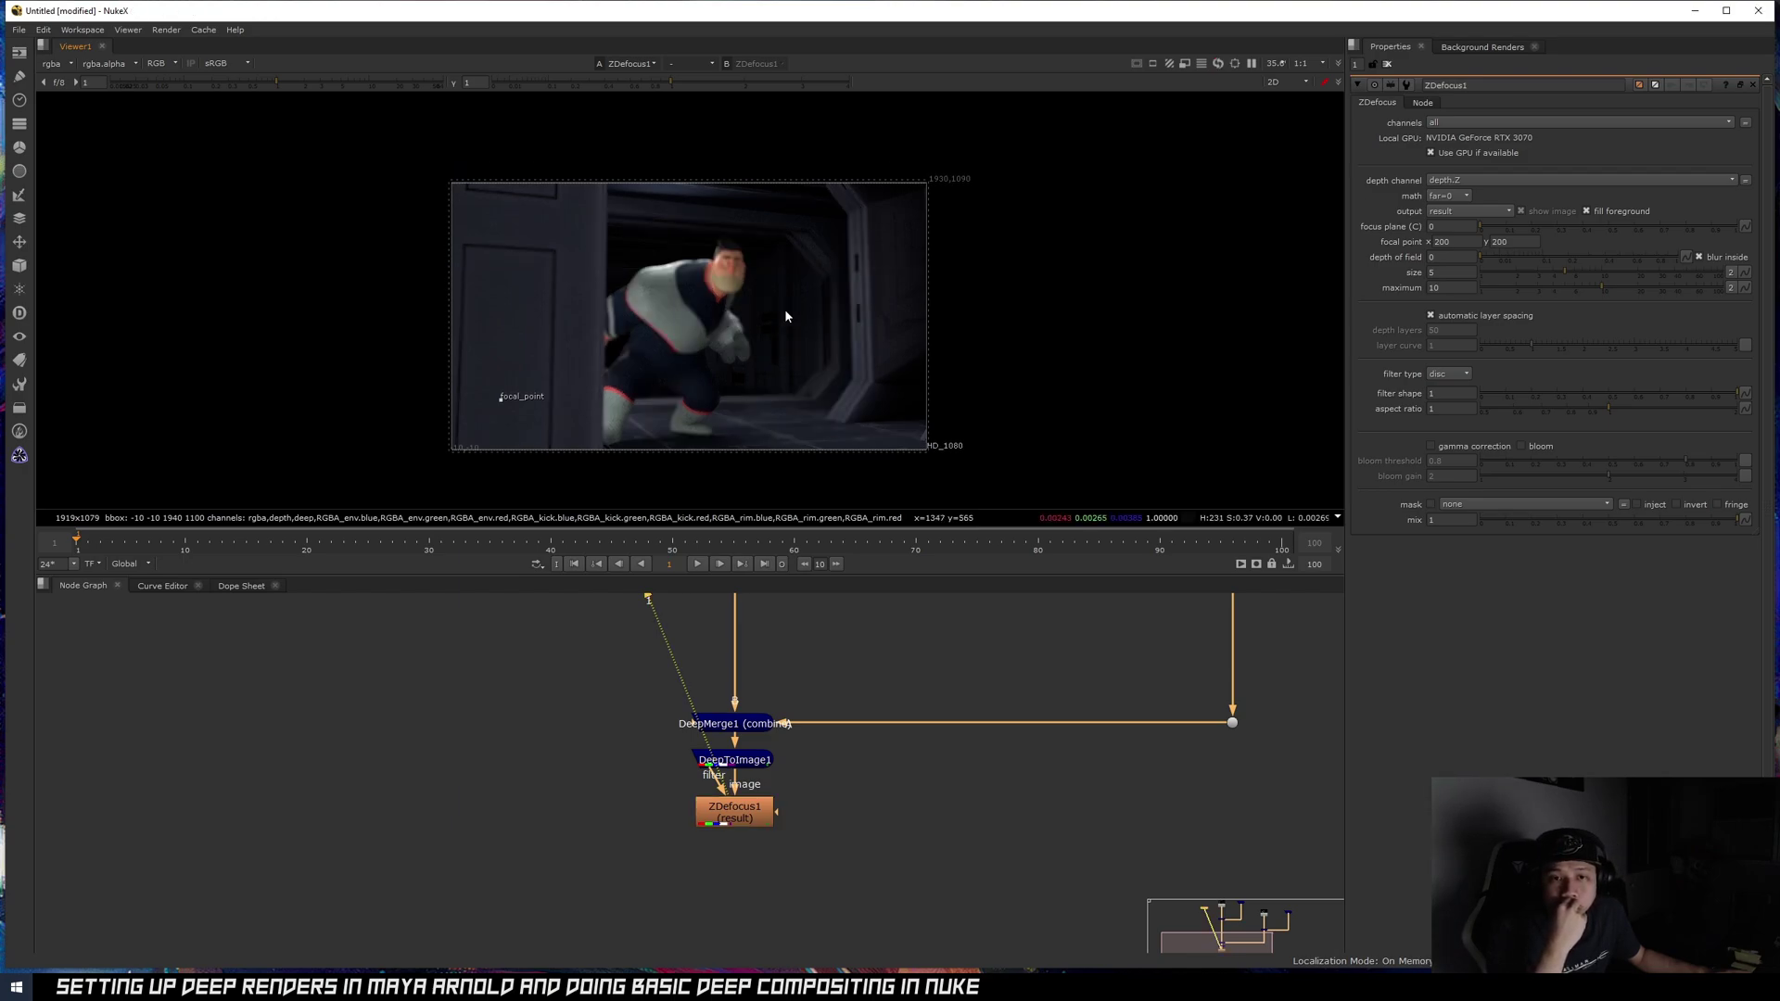
# - Move the ZDefocus focal point from the foreground wall onto the character's eye, at about x 1112, y 751
pyautogui.moveTo(718, 366); pyautogui.dragTo(742, 348, button='middle')
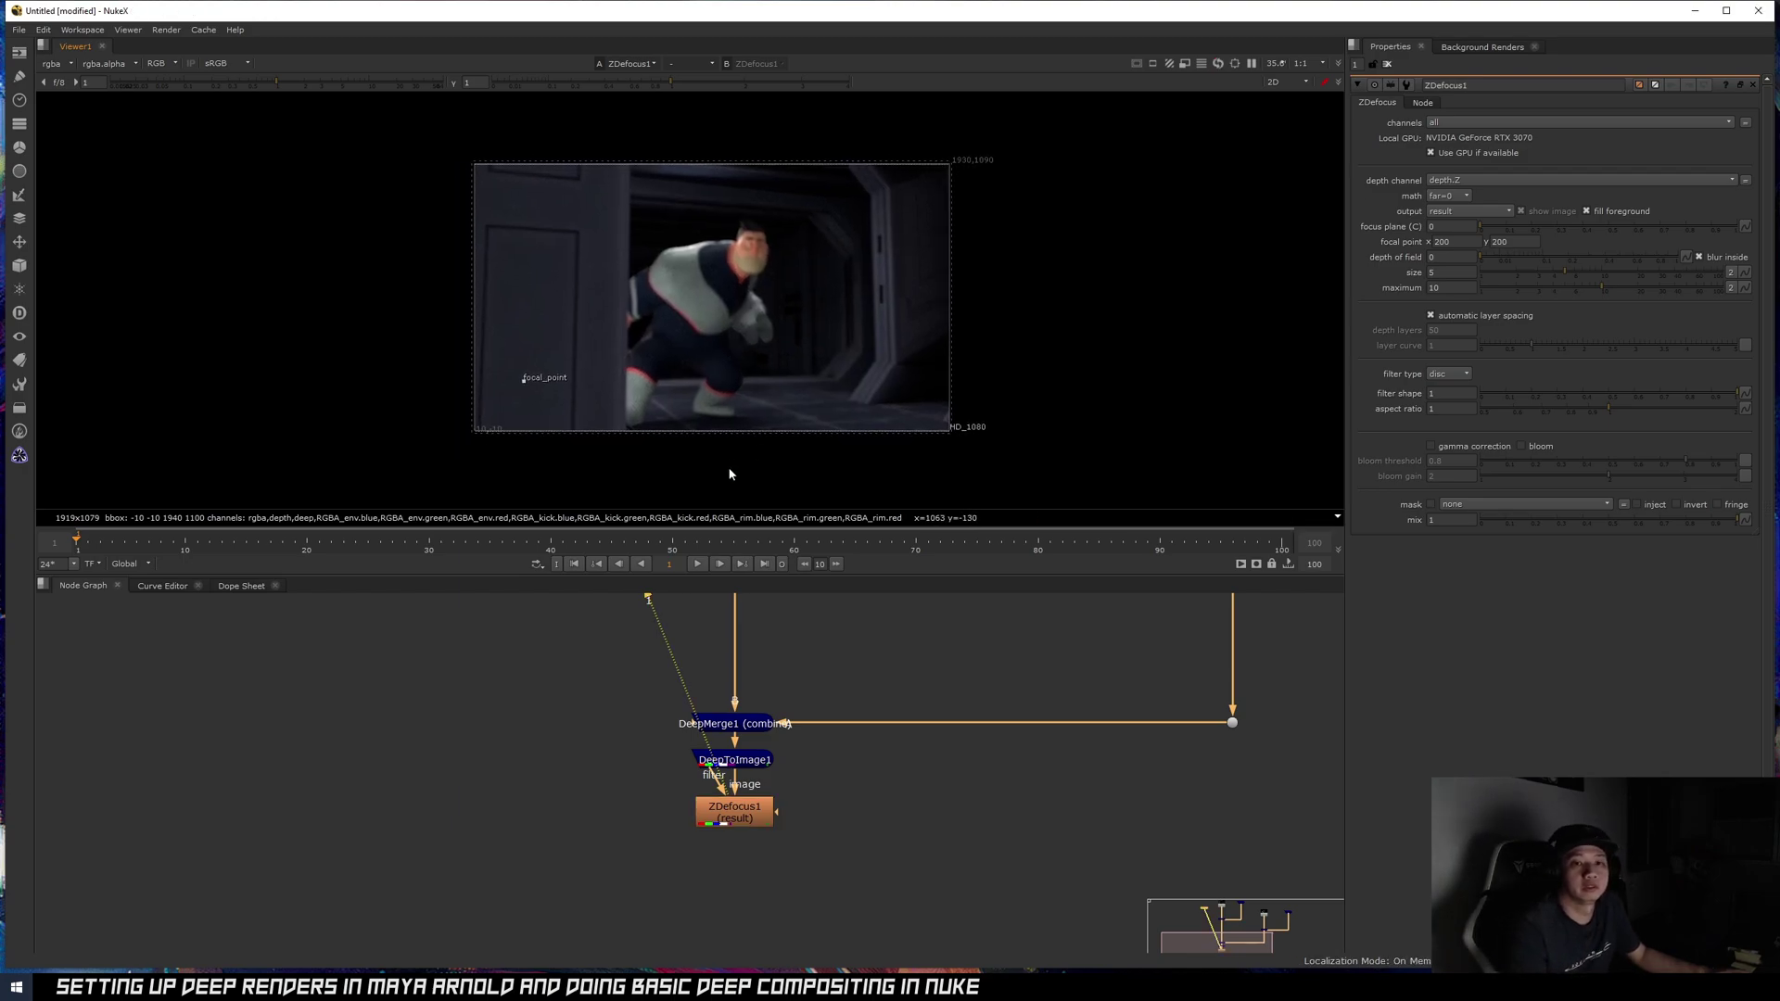
pyautogui.scroll(10, 514, 382)
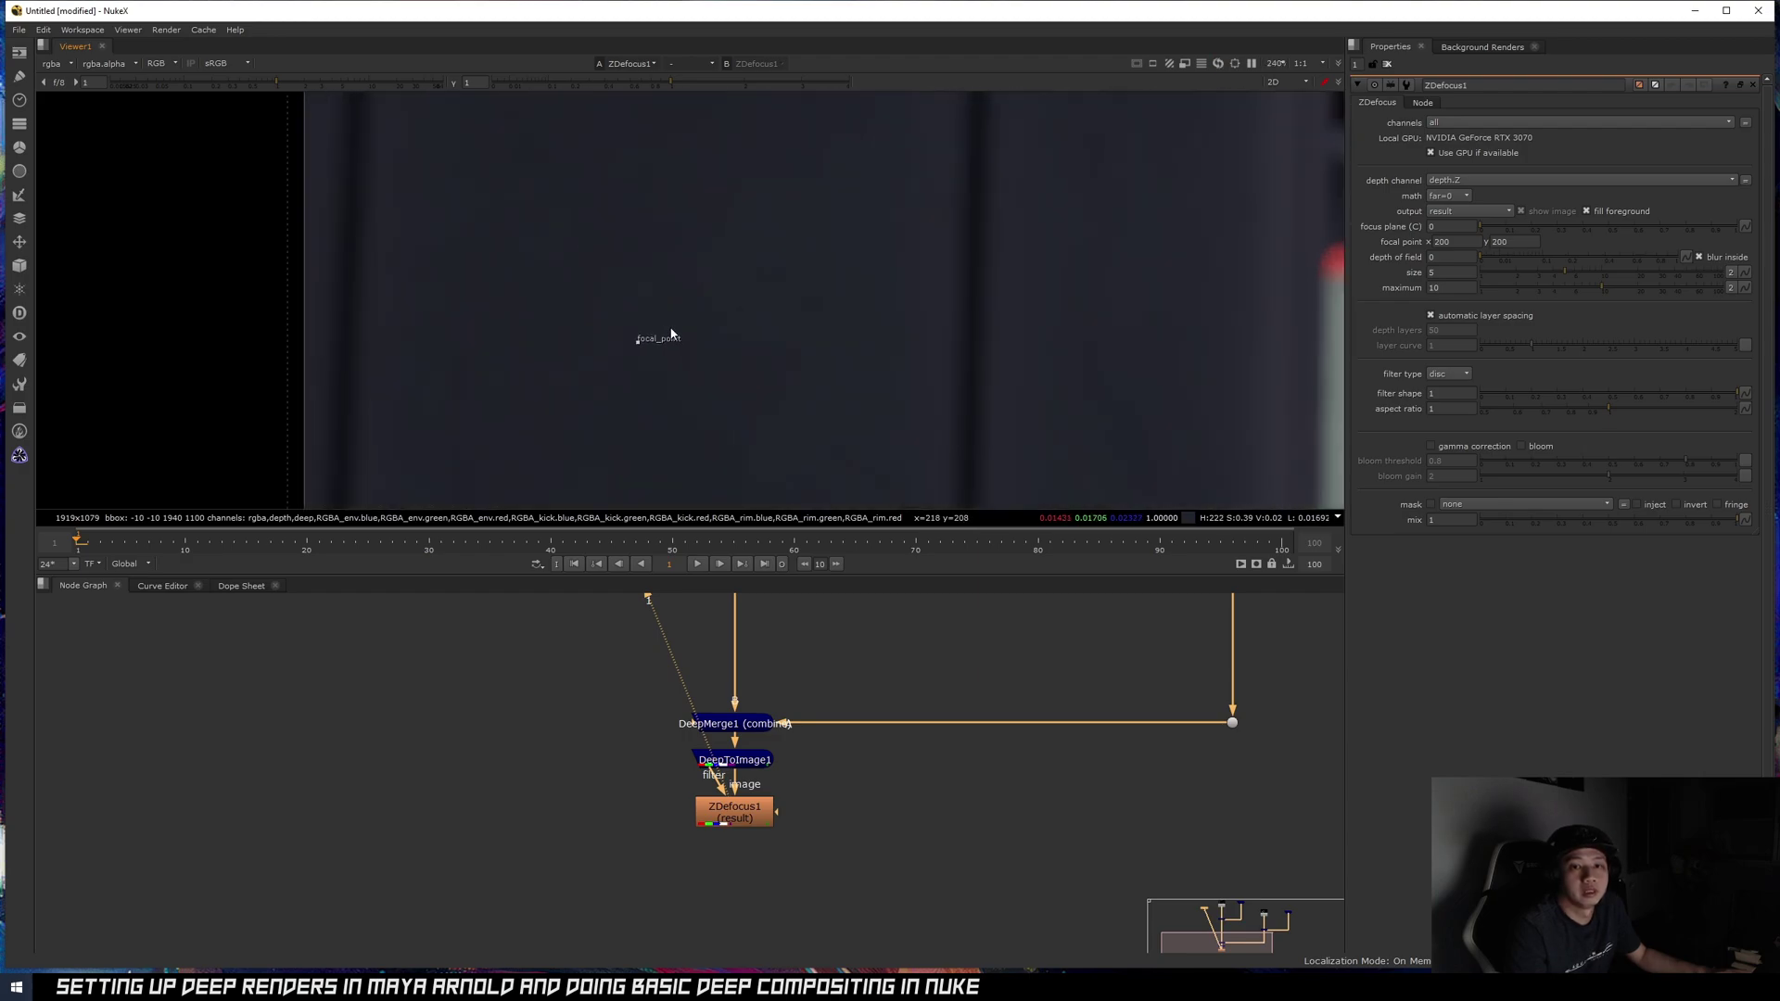
pyautogui.scroll(-7, 670, 333)
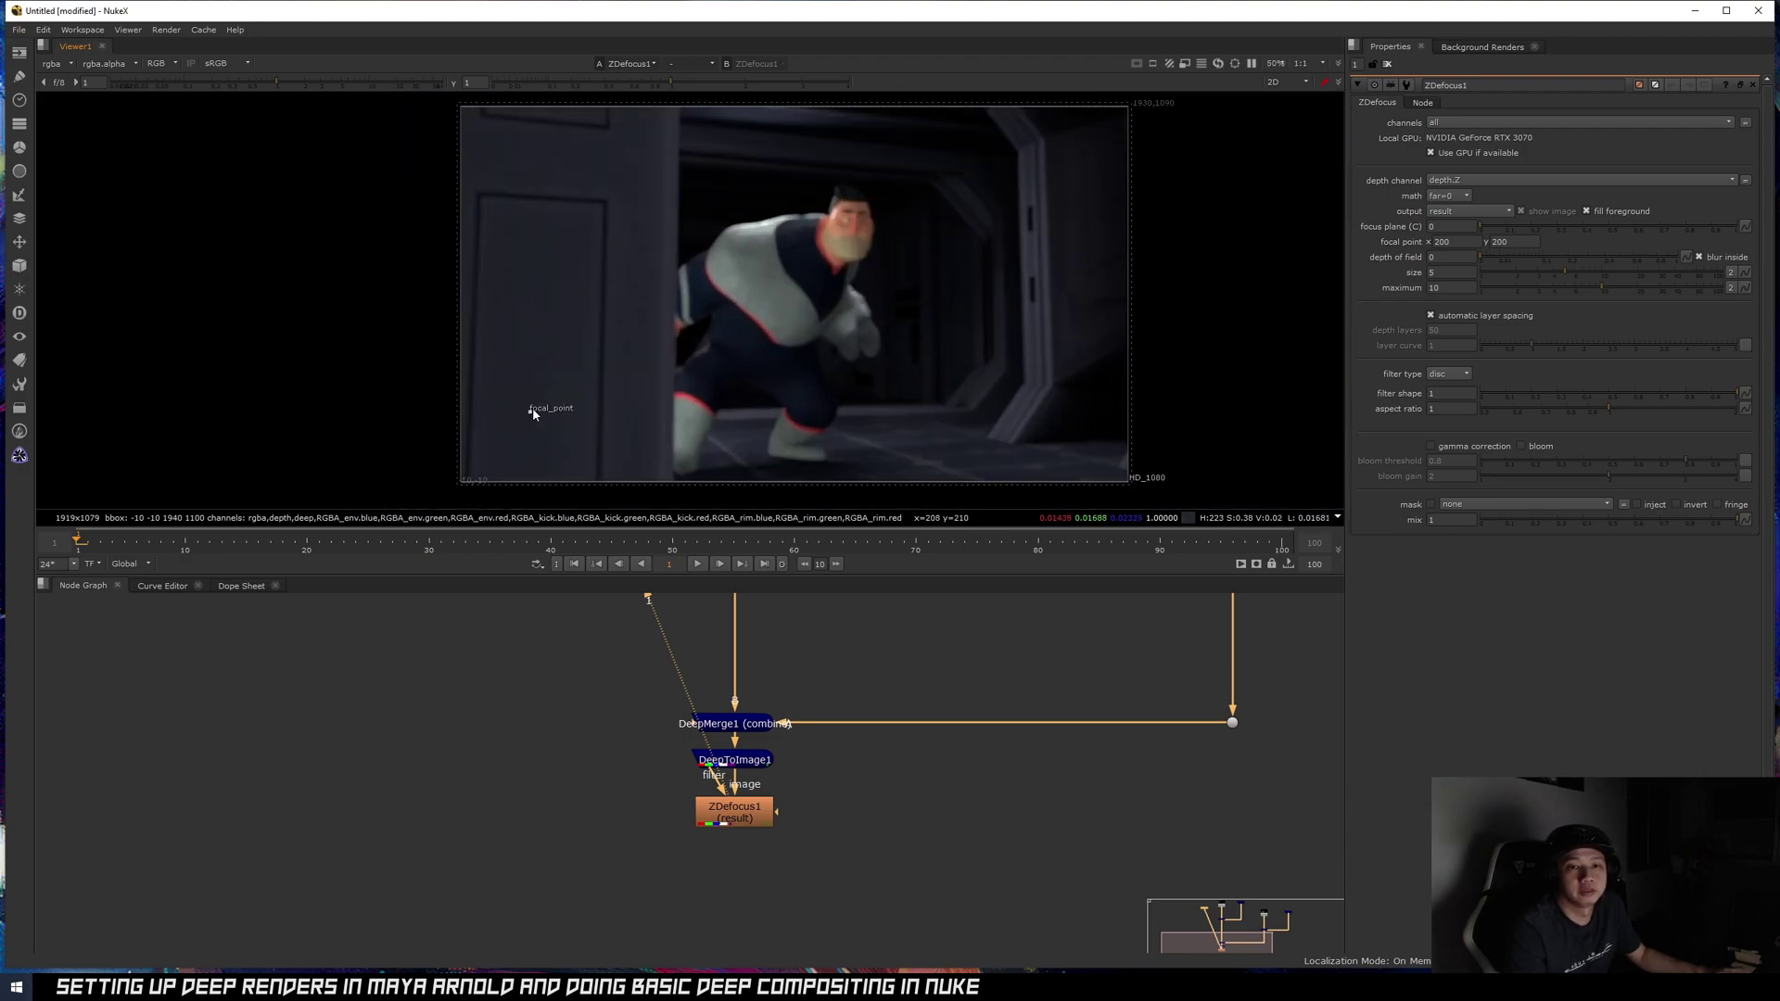
pyautogui.moveTo(740, 382); pyautogui.dragTo(776, 376, button='middle')
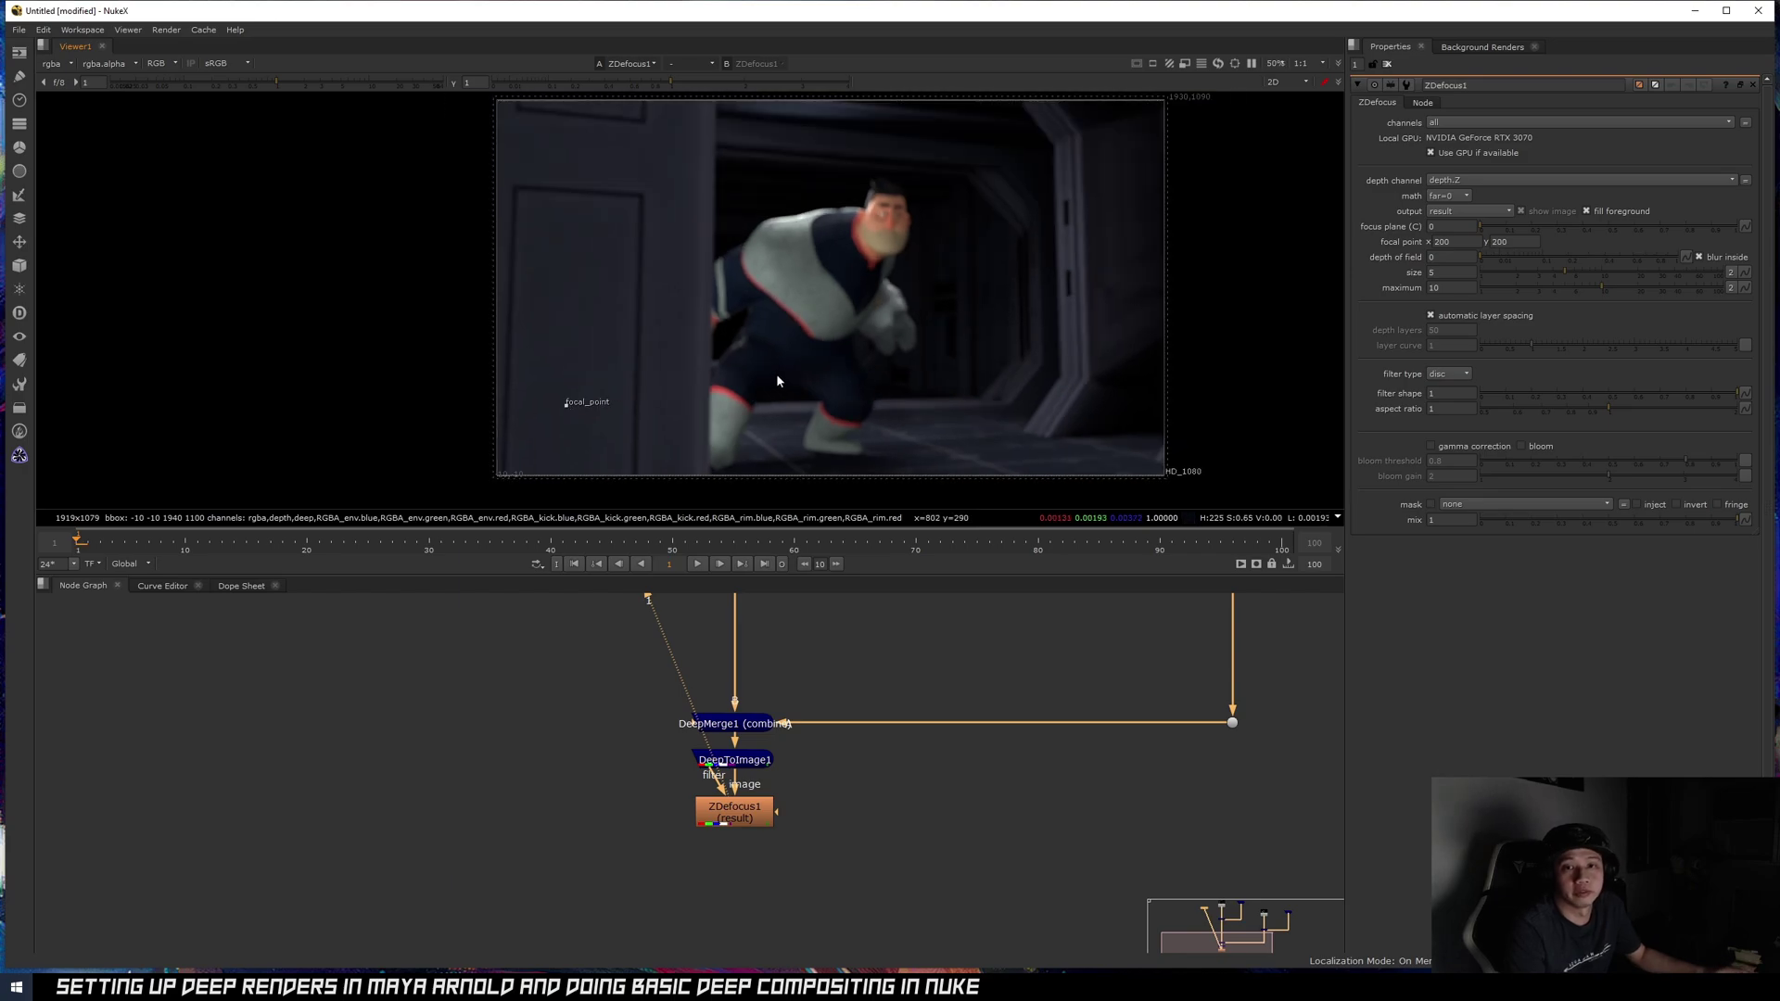
pyautogui.moveTo(566, 408)
pyautogui.mouseDown()
pyautogui.moveTo(917, 245)
pyautogui.moveTo(867, 206)
pyautogui.mouseUp()
pyautogui.scroll(9, 864, 203)
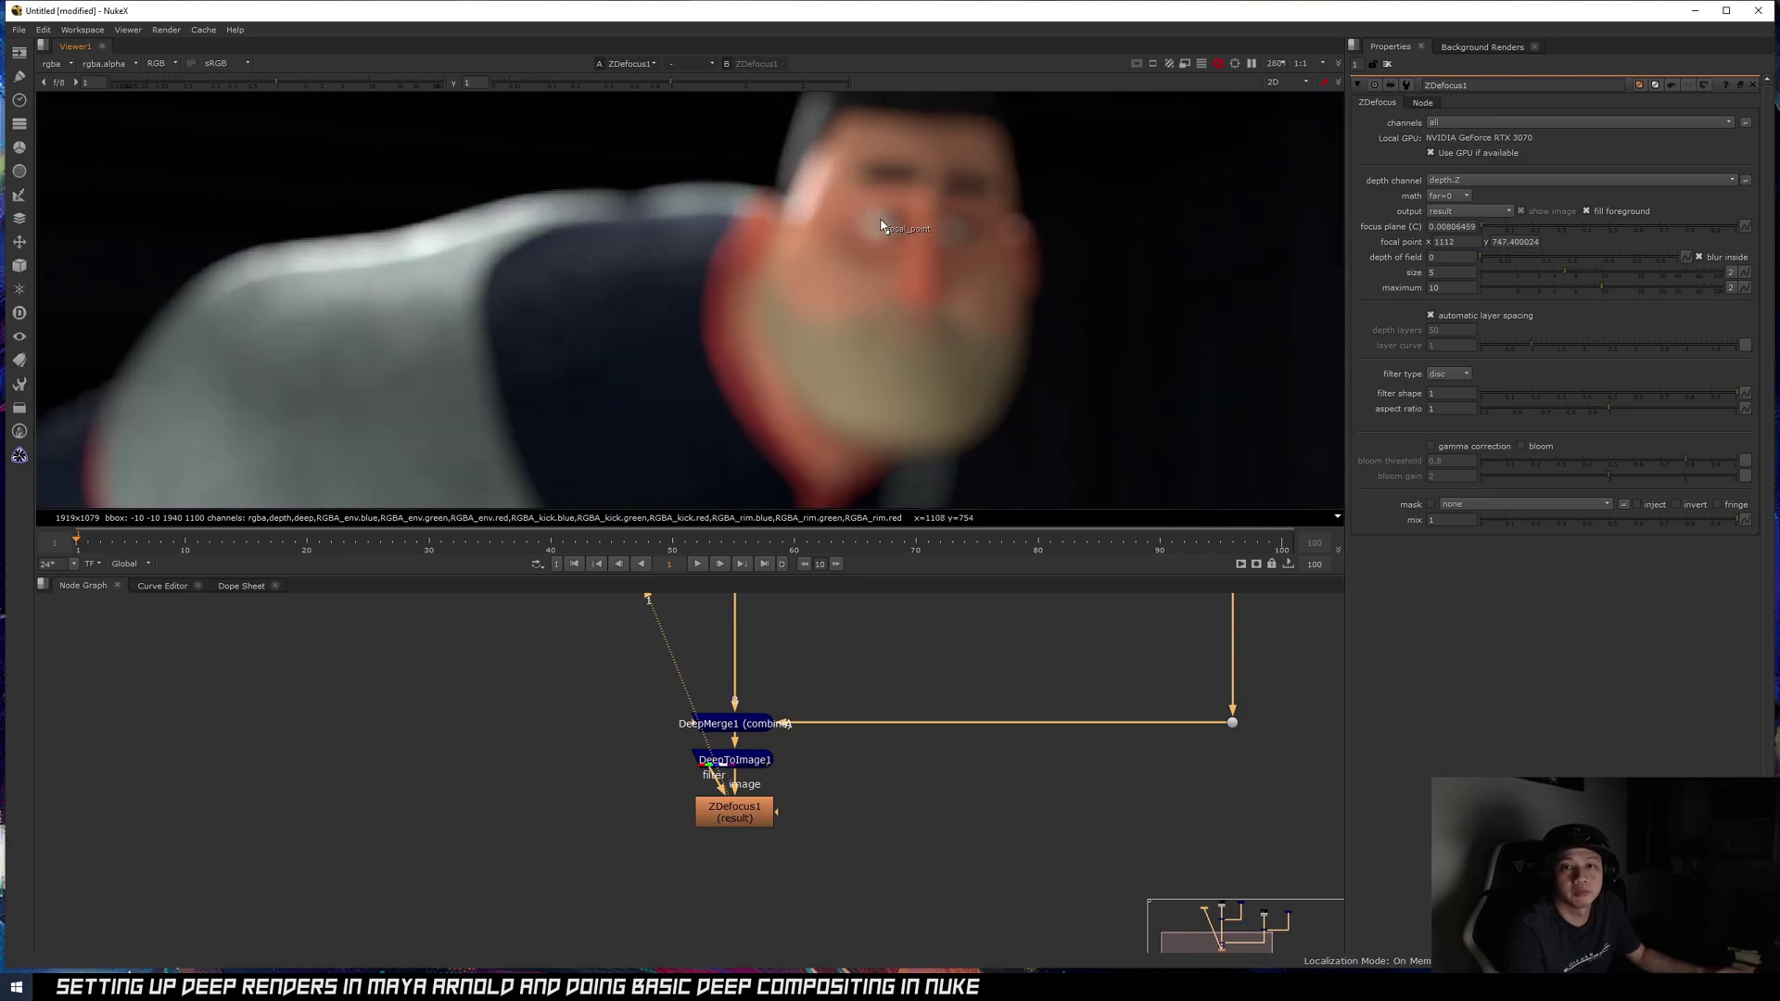
pyautogui.click(889, 230)
pyautogui.scroll(-8, 888, 228)
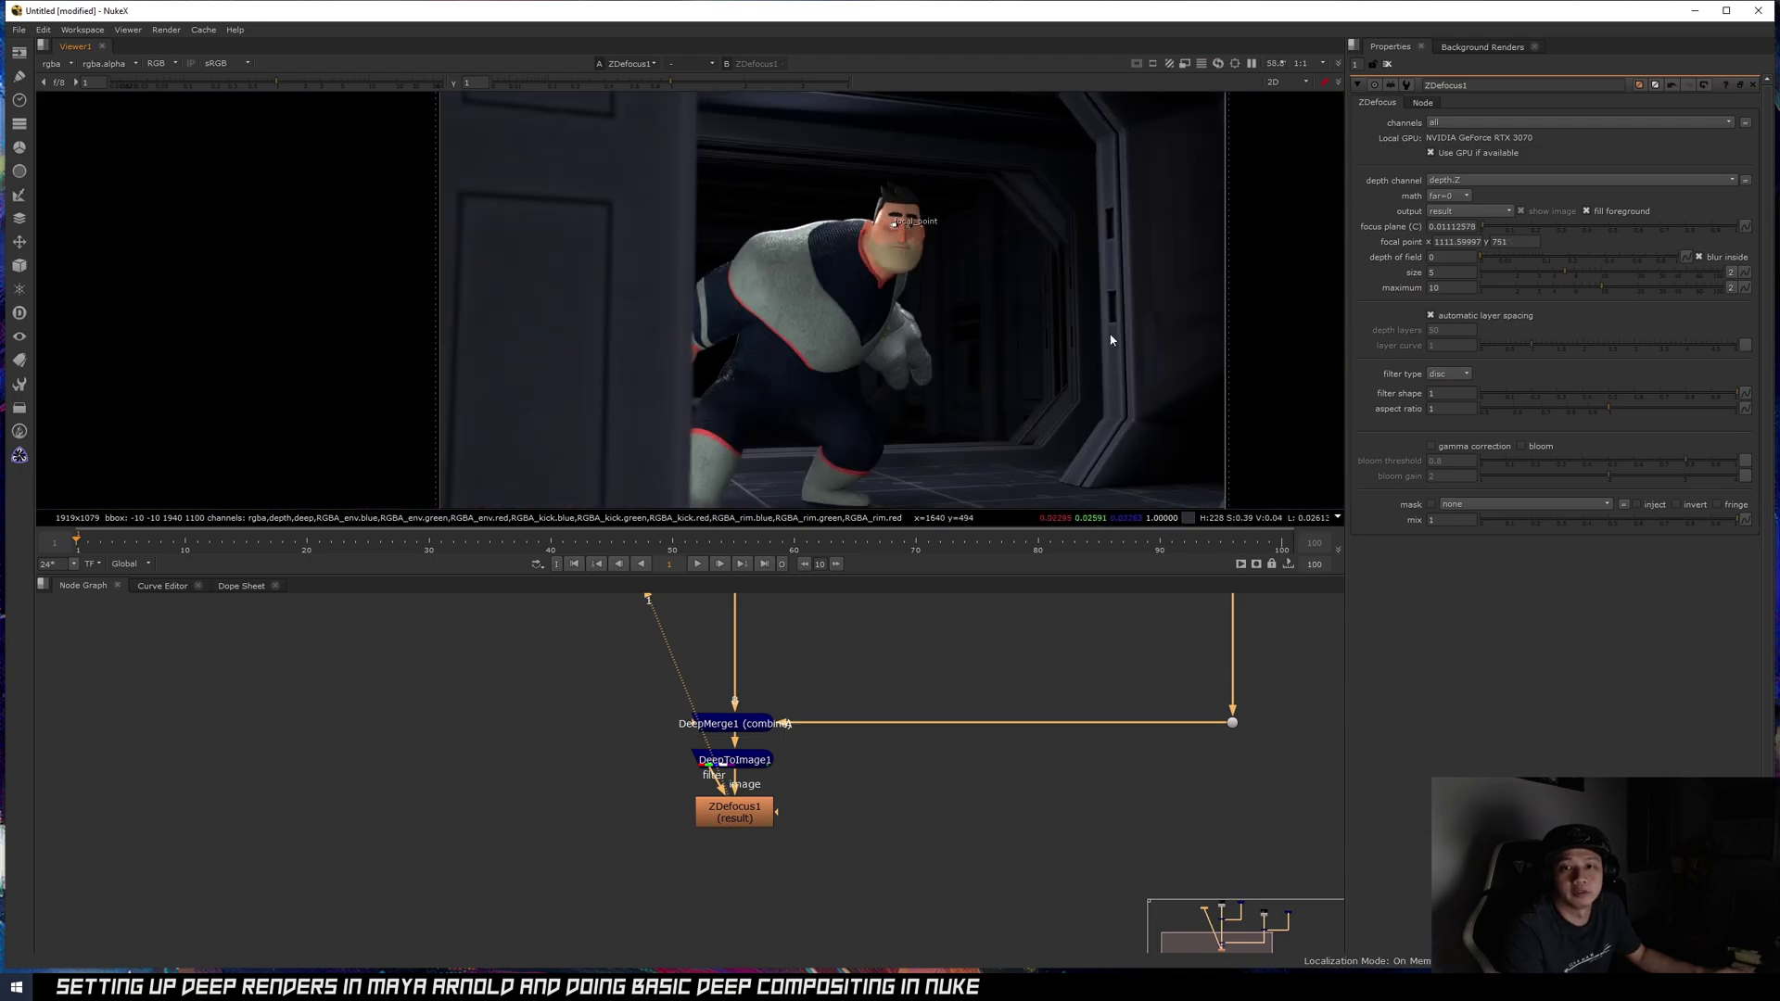
# - Set the ZDefocus1 blur size to 15 and maximum to 20, and compare the image with the node disabled
pyautogui.scroll(4, 686, 322)
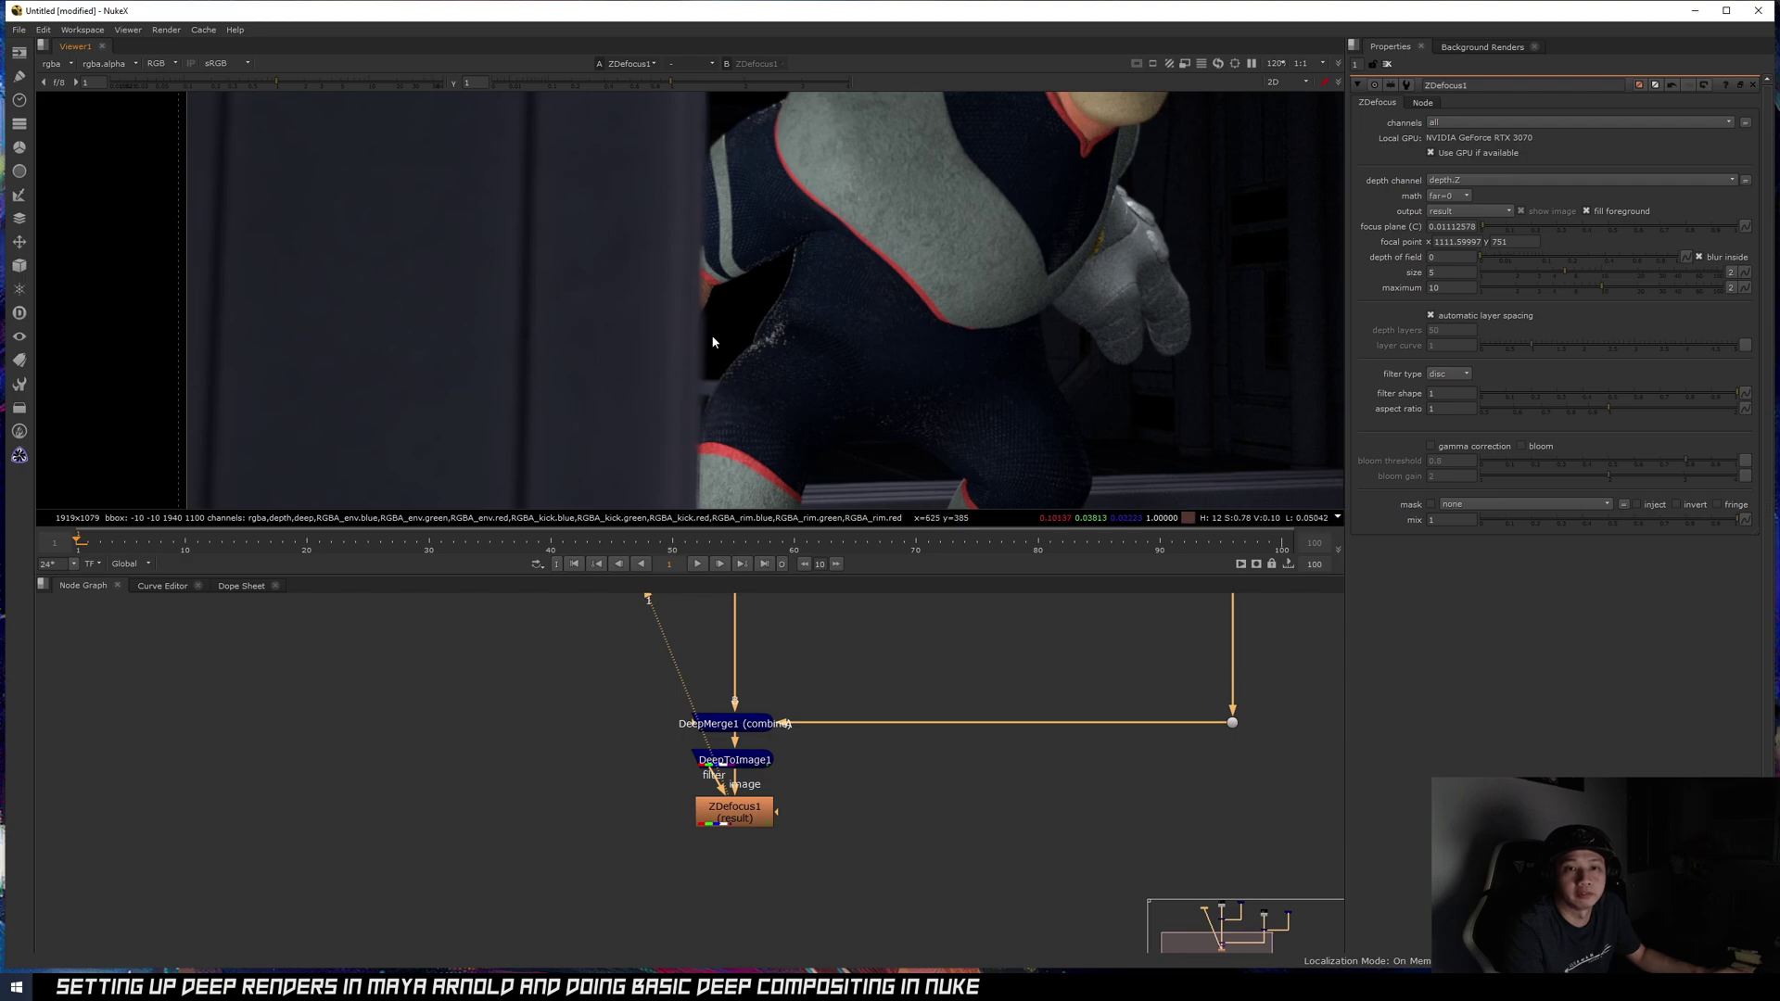
pyautogui.click(741, 818)
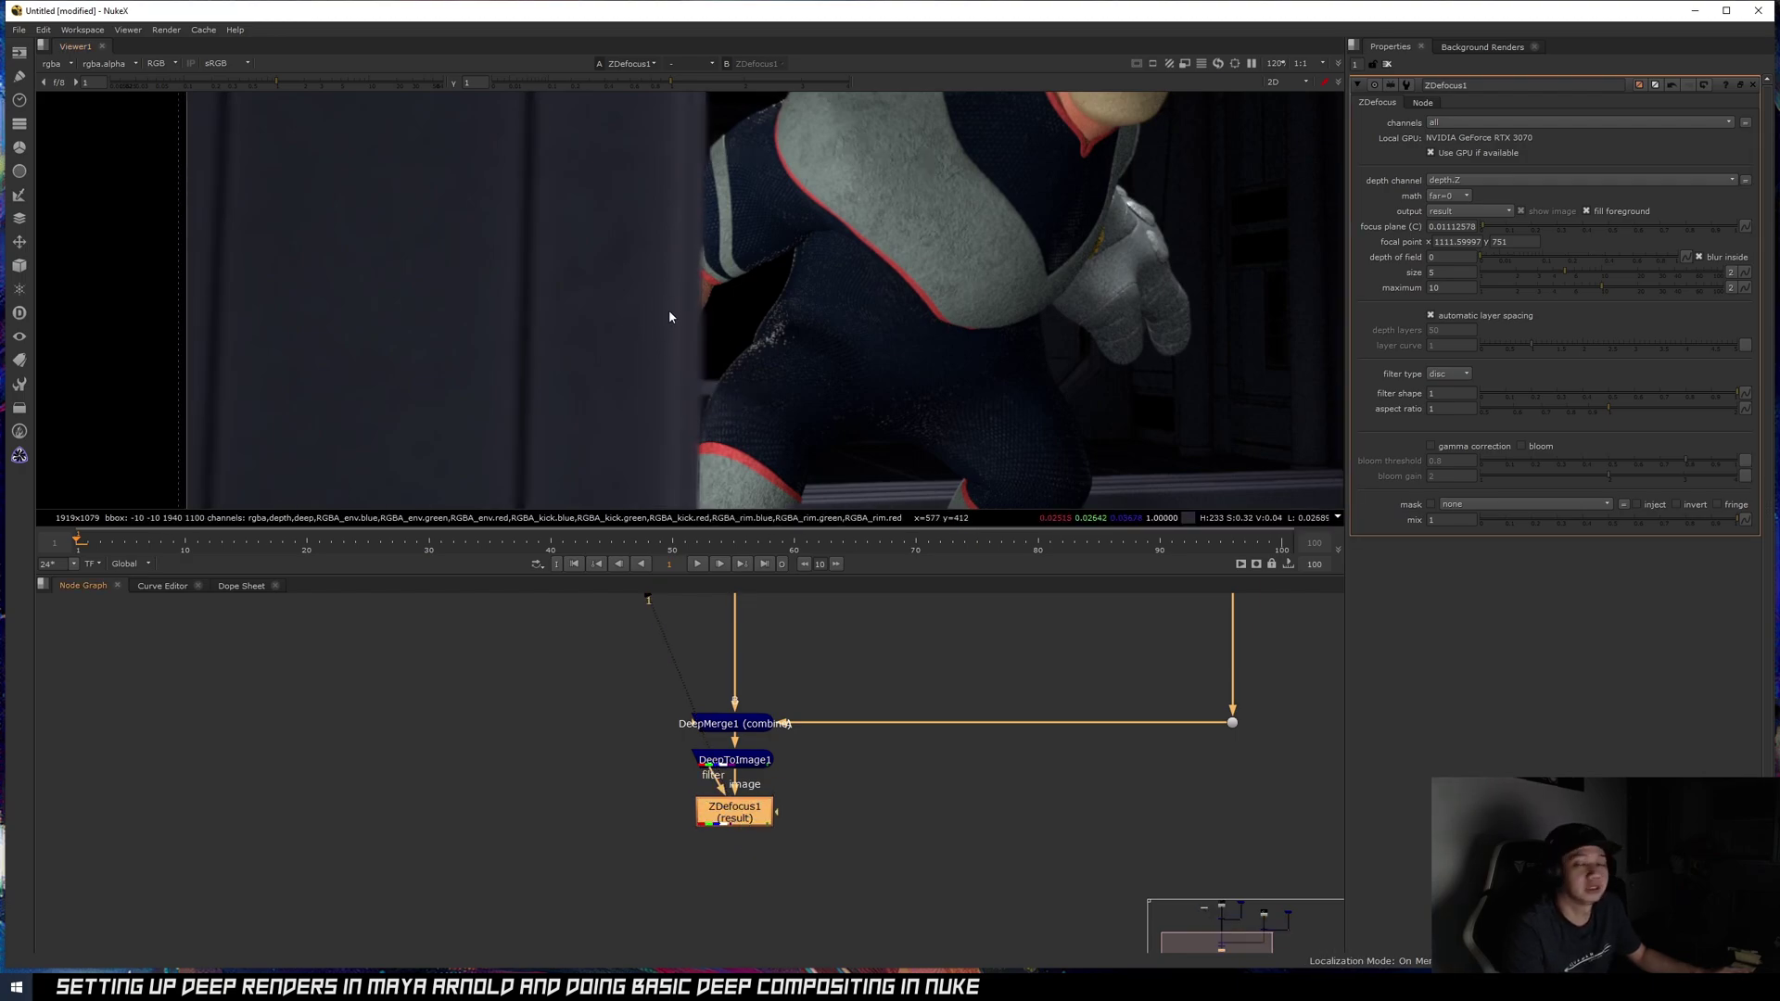
pyautogui.scroll(-4, 669, 310)
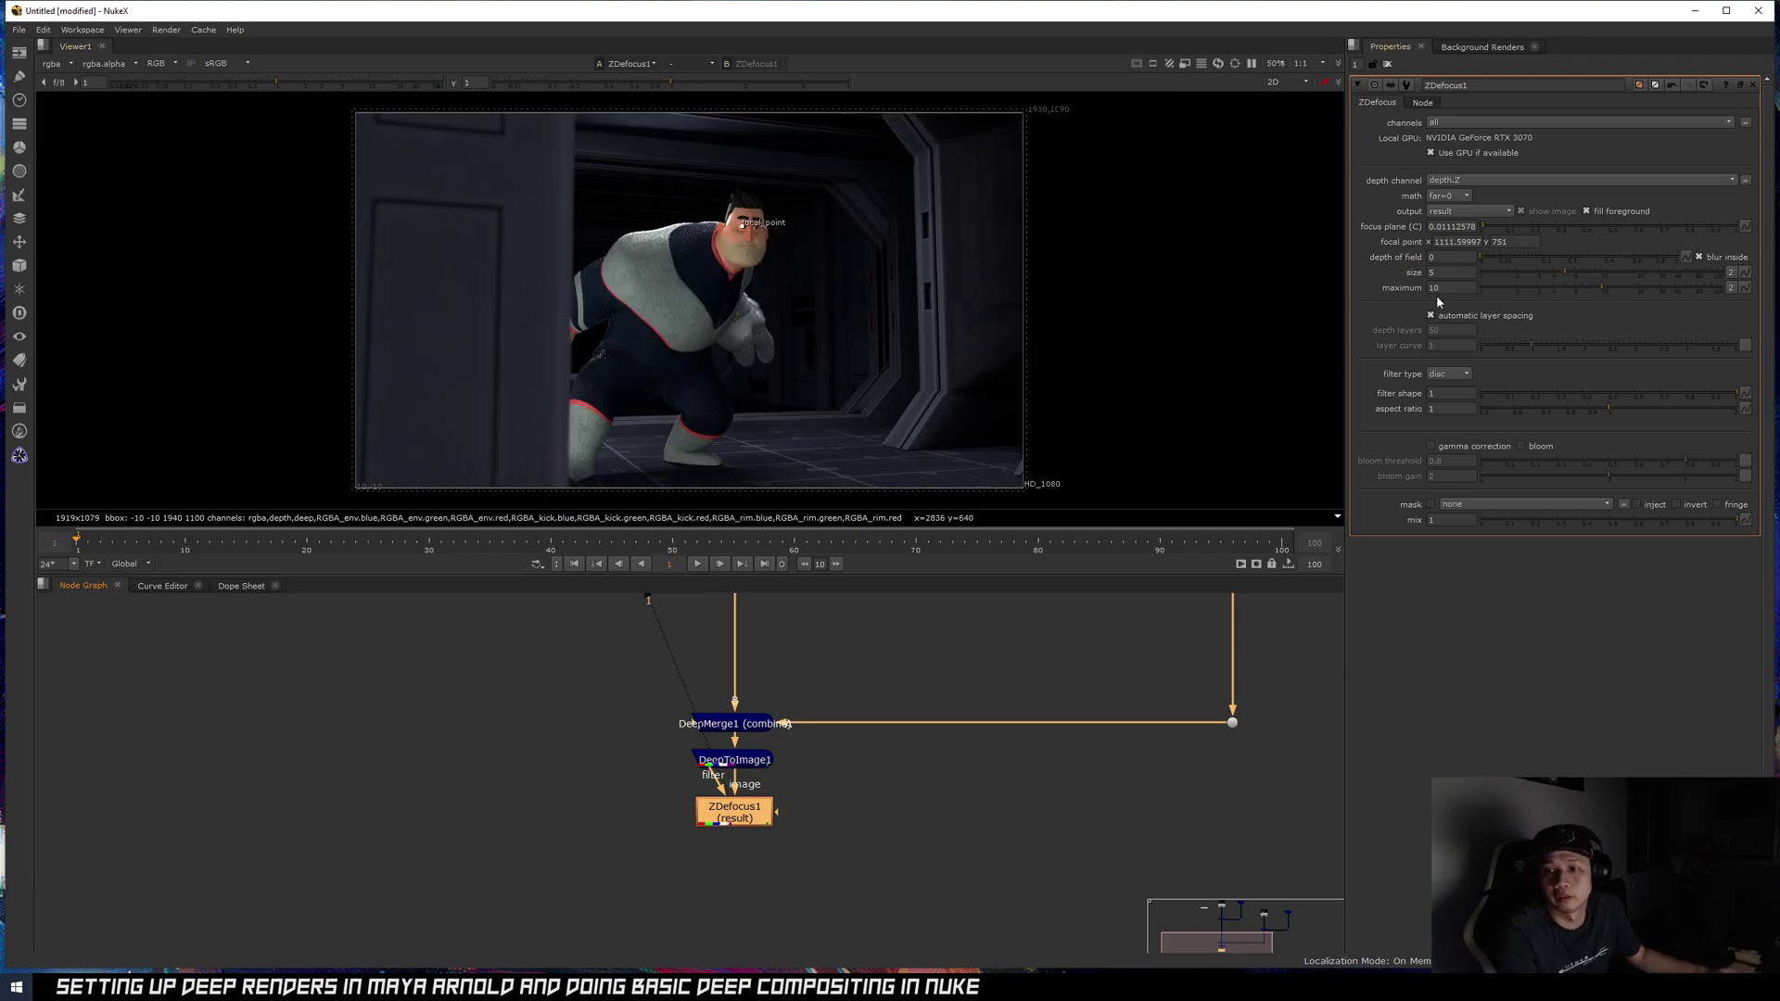
pyautogui.click(1455, 272)
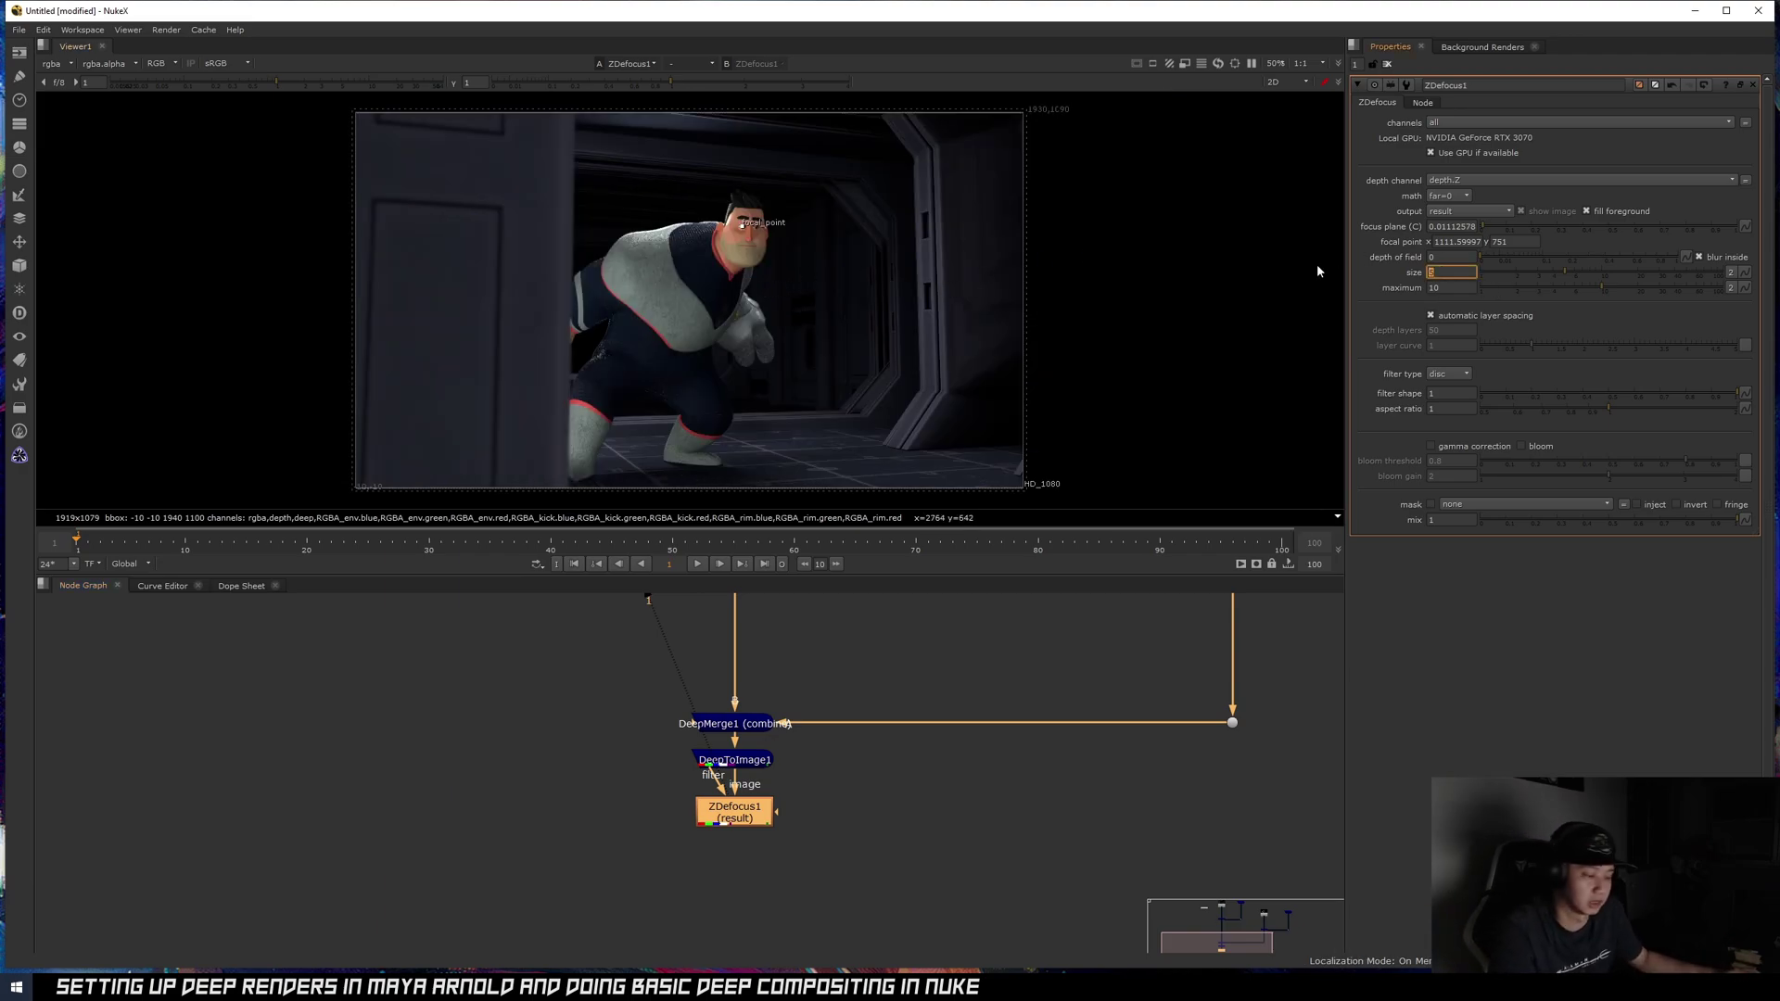
pyautogui.write('15')
pyautogui.press('Return')
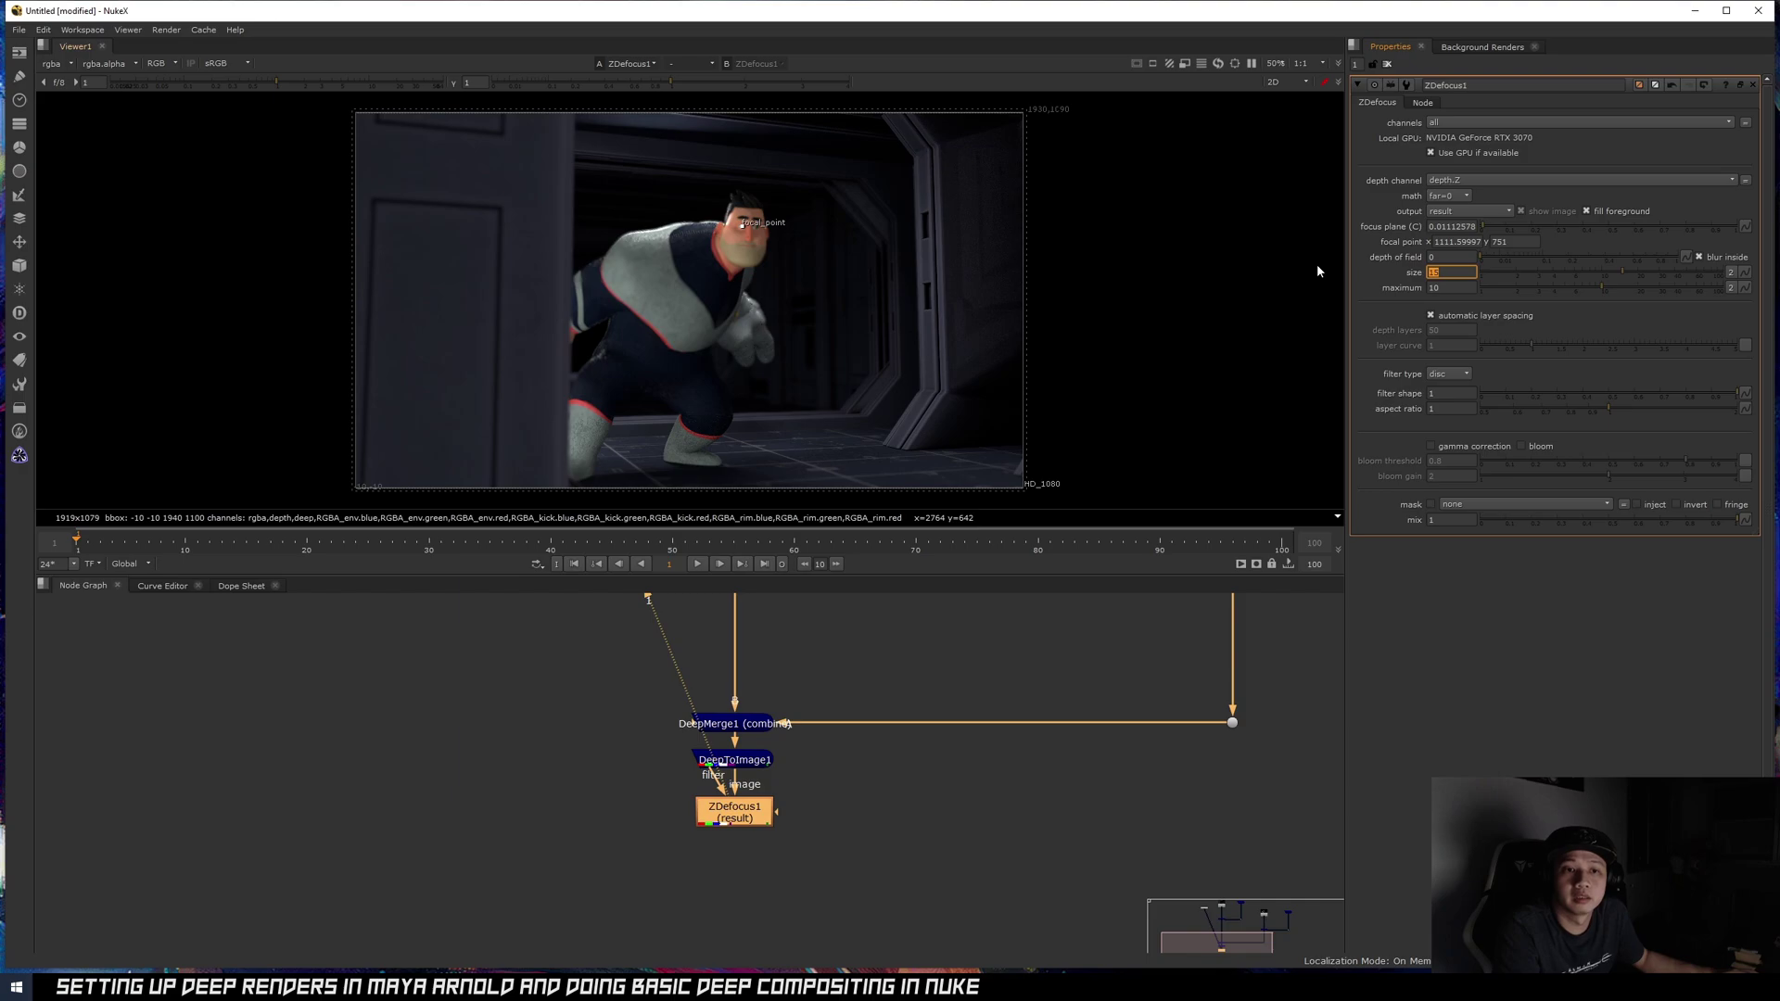
pyautogui.write('20')
pyautogui.press('Return')
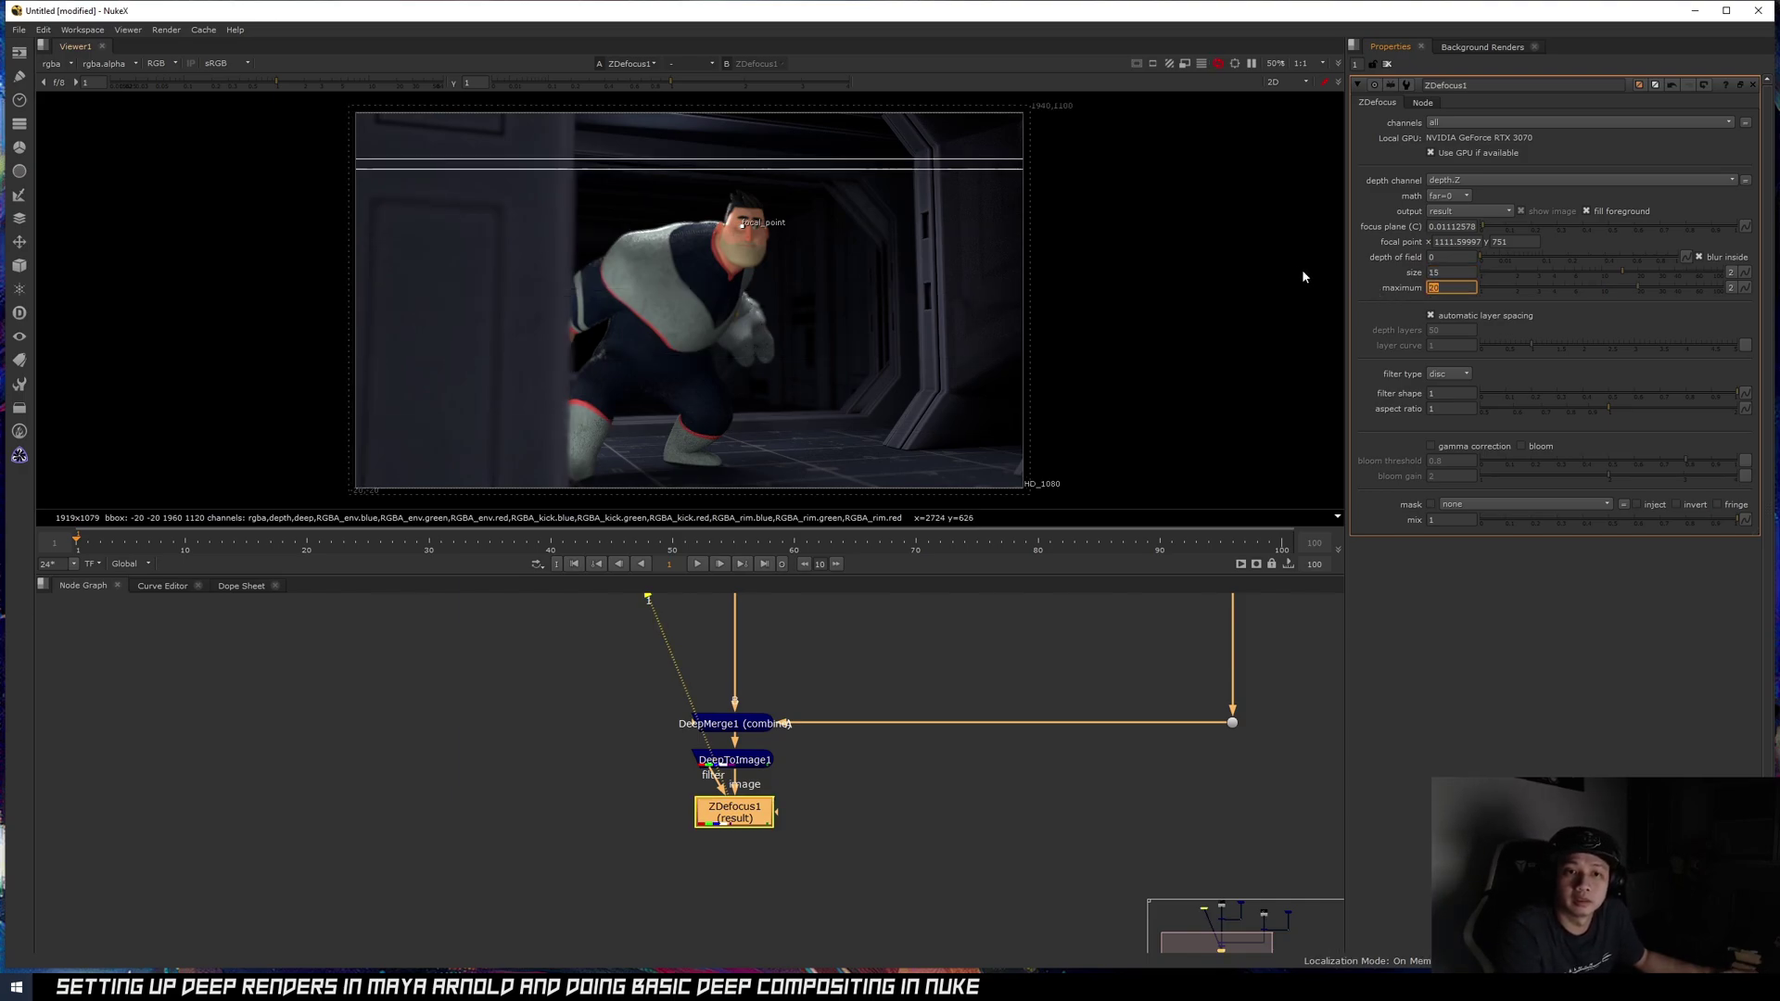
pyautogui.press('d')
pyautogui.press('d')
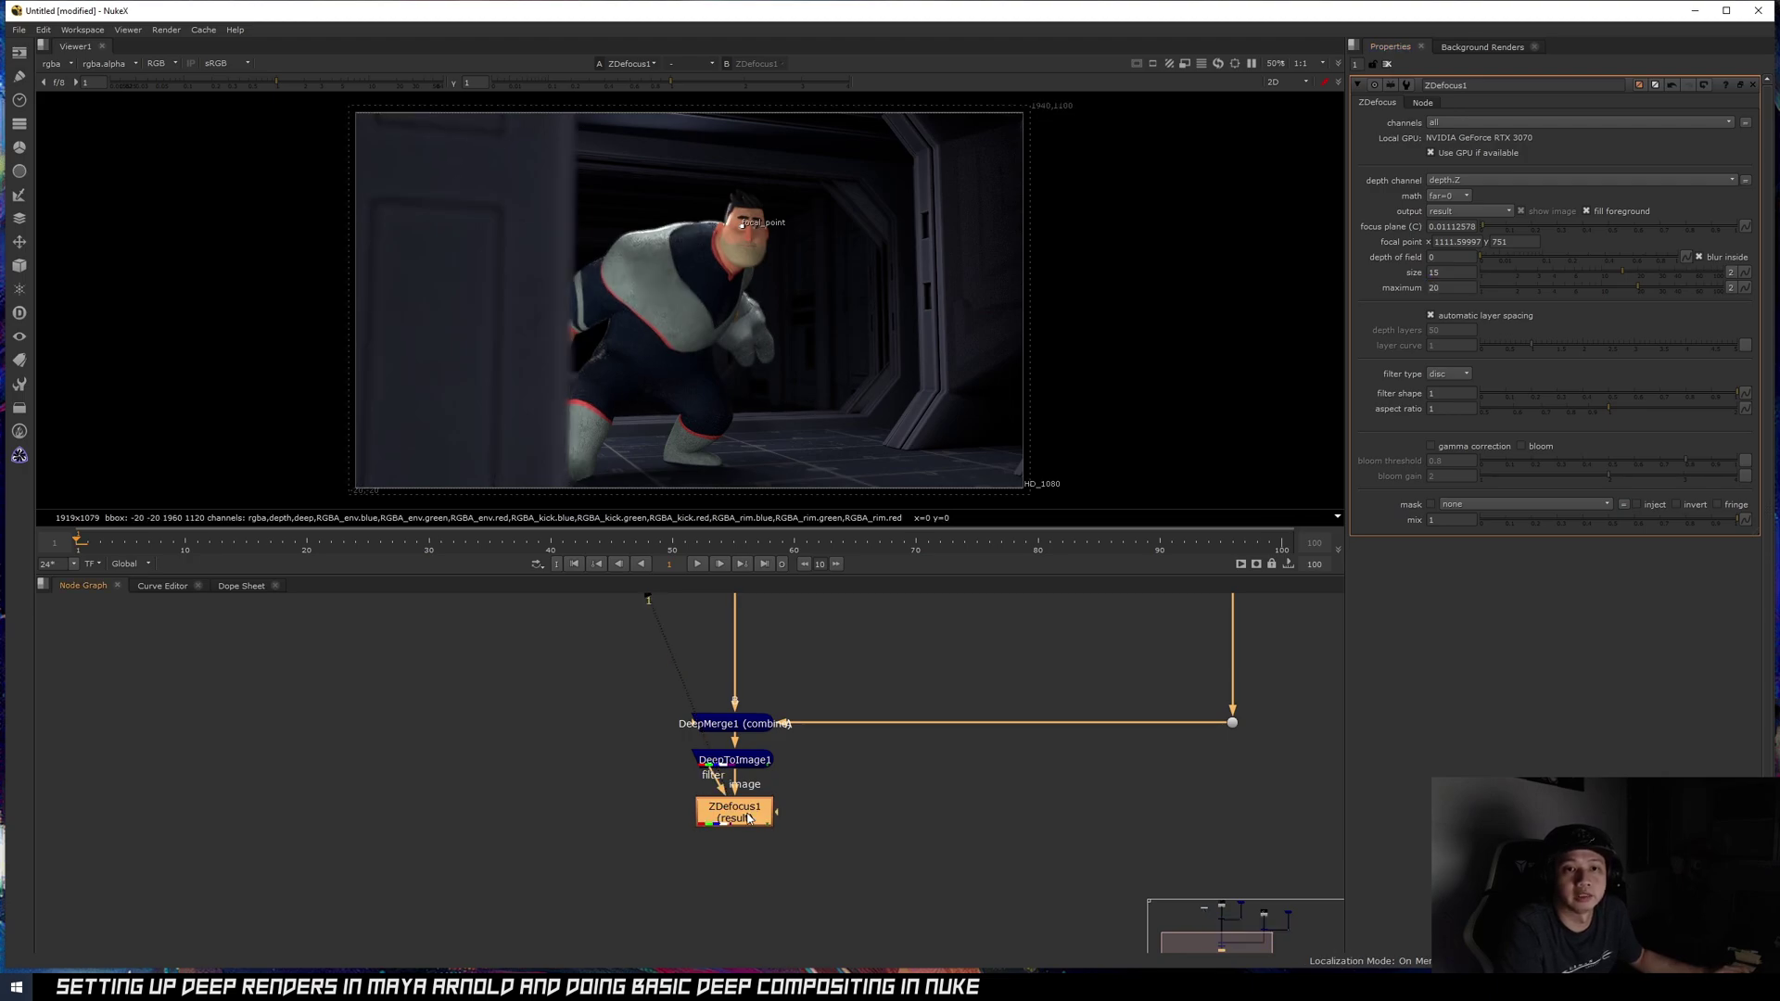
# - Nudge the focal point on the character's face to about x 1109.5, y 750.5
pyautogui.scroll(6, 747, 241)
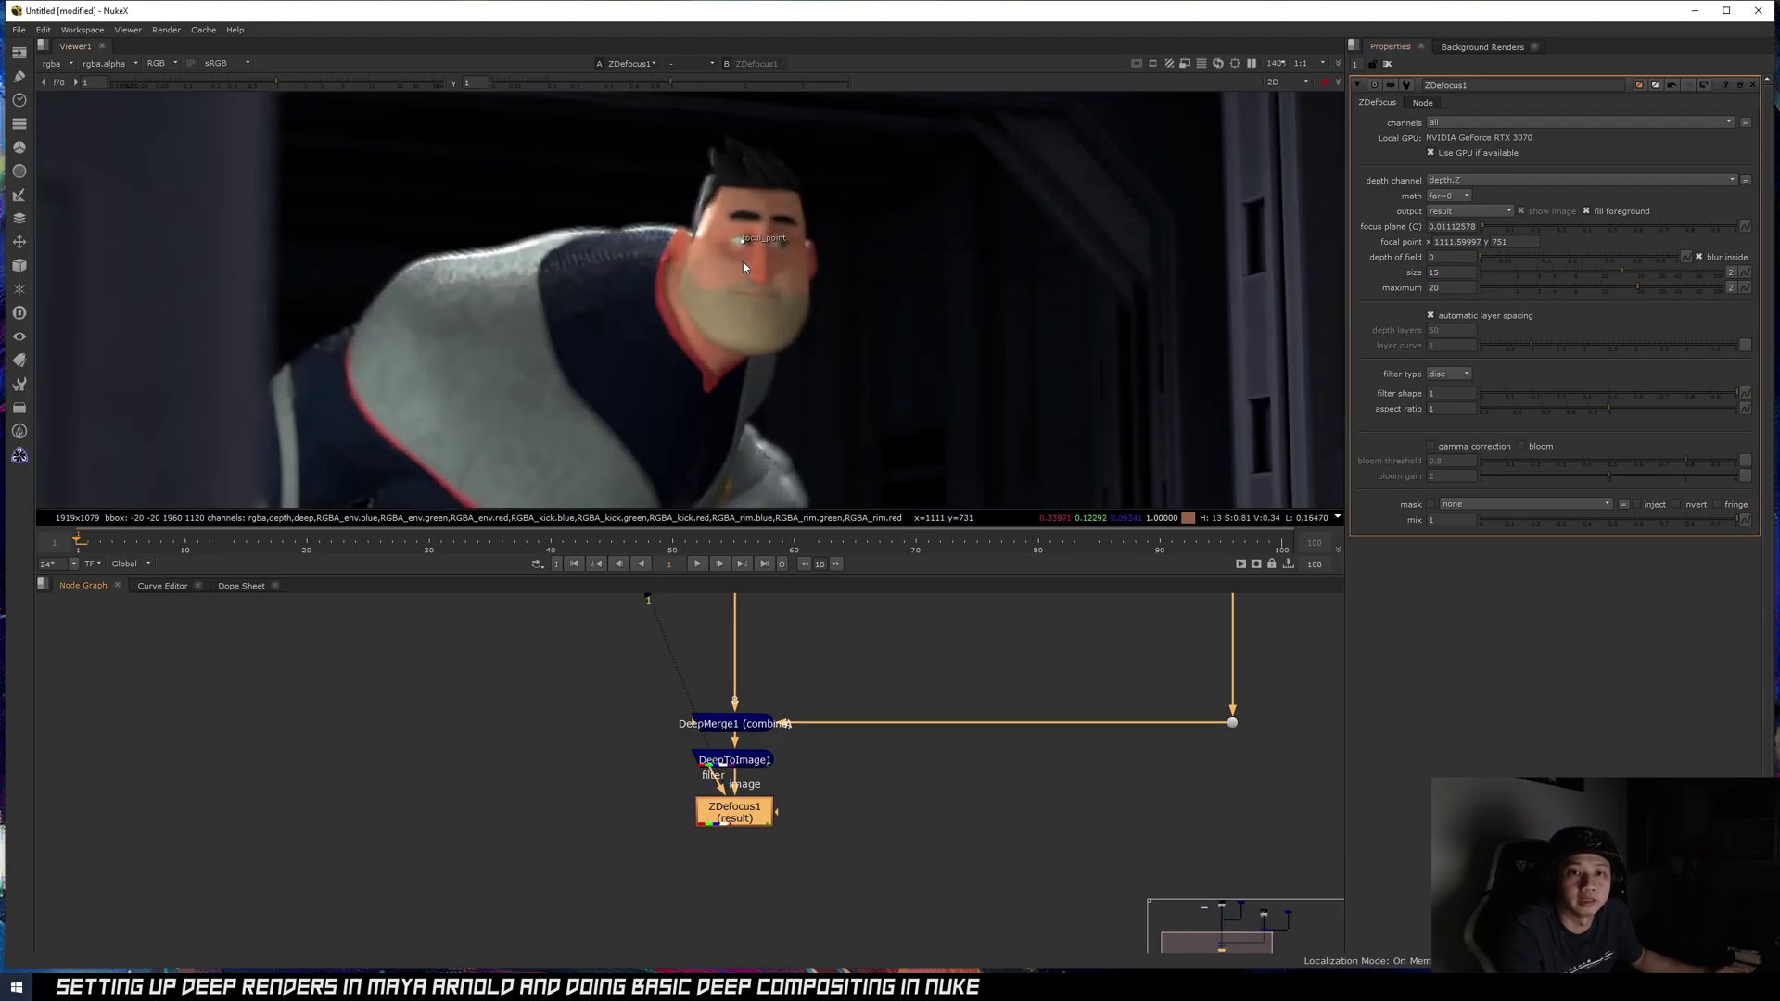
pyautogui.moveTo(747, 232); pyautogui.dragTo(744, 231)
pyautogui.scroll(-2, 834, 269)
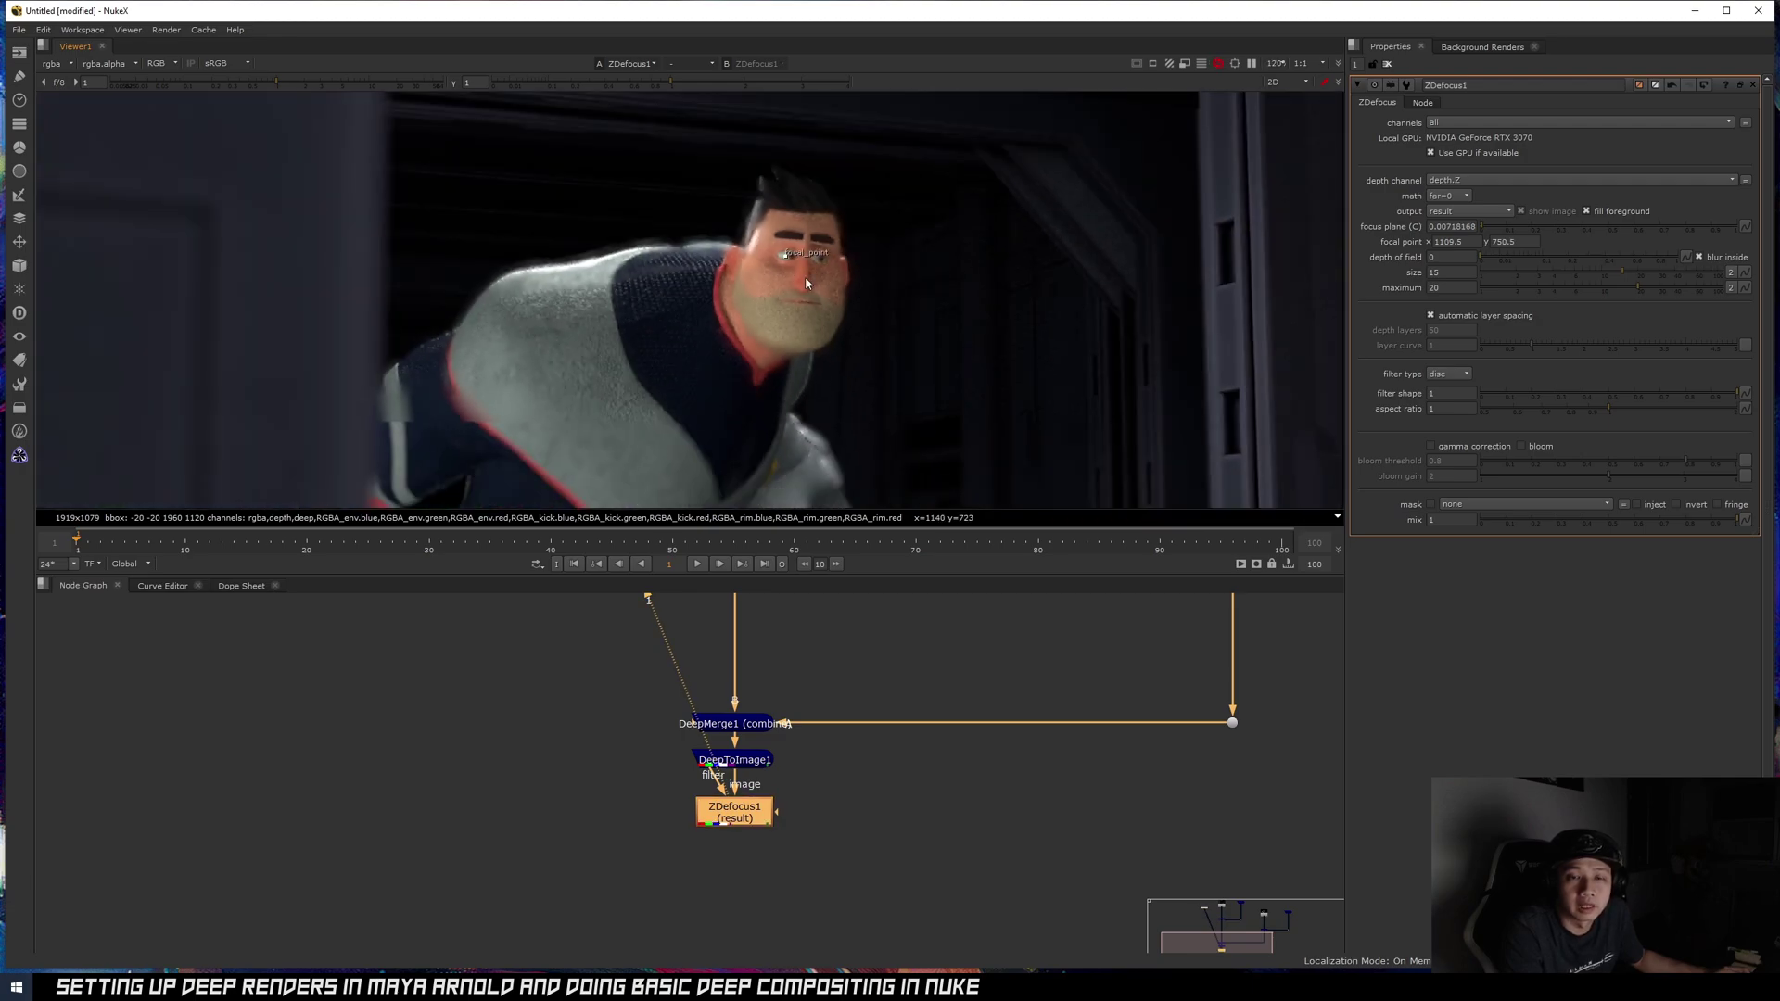
pyautogui.scroll(2, 754, 208)
pyautogui.scroll(-5, 527, 257)
pyautogui.scroll(-3, 526, 256)
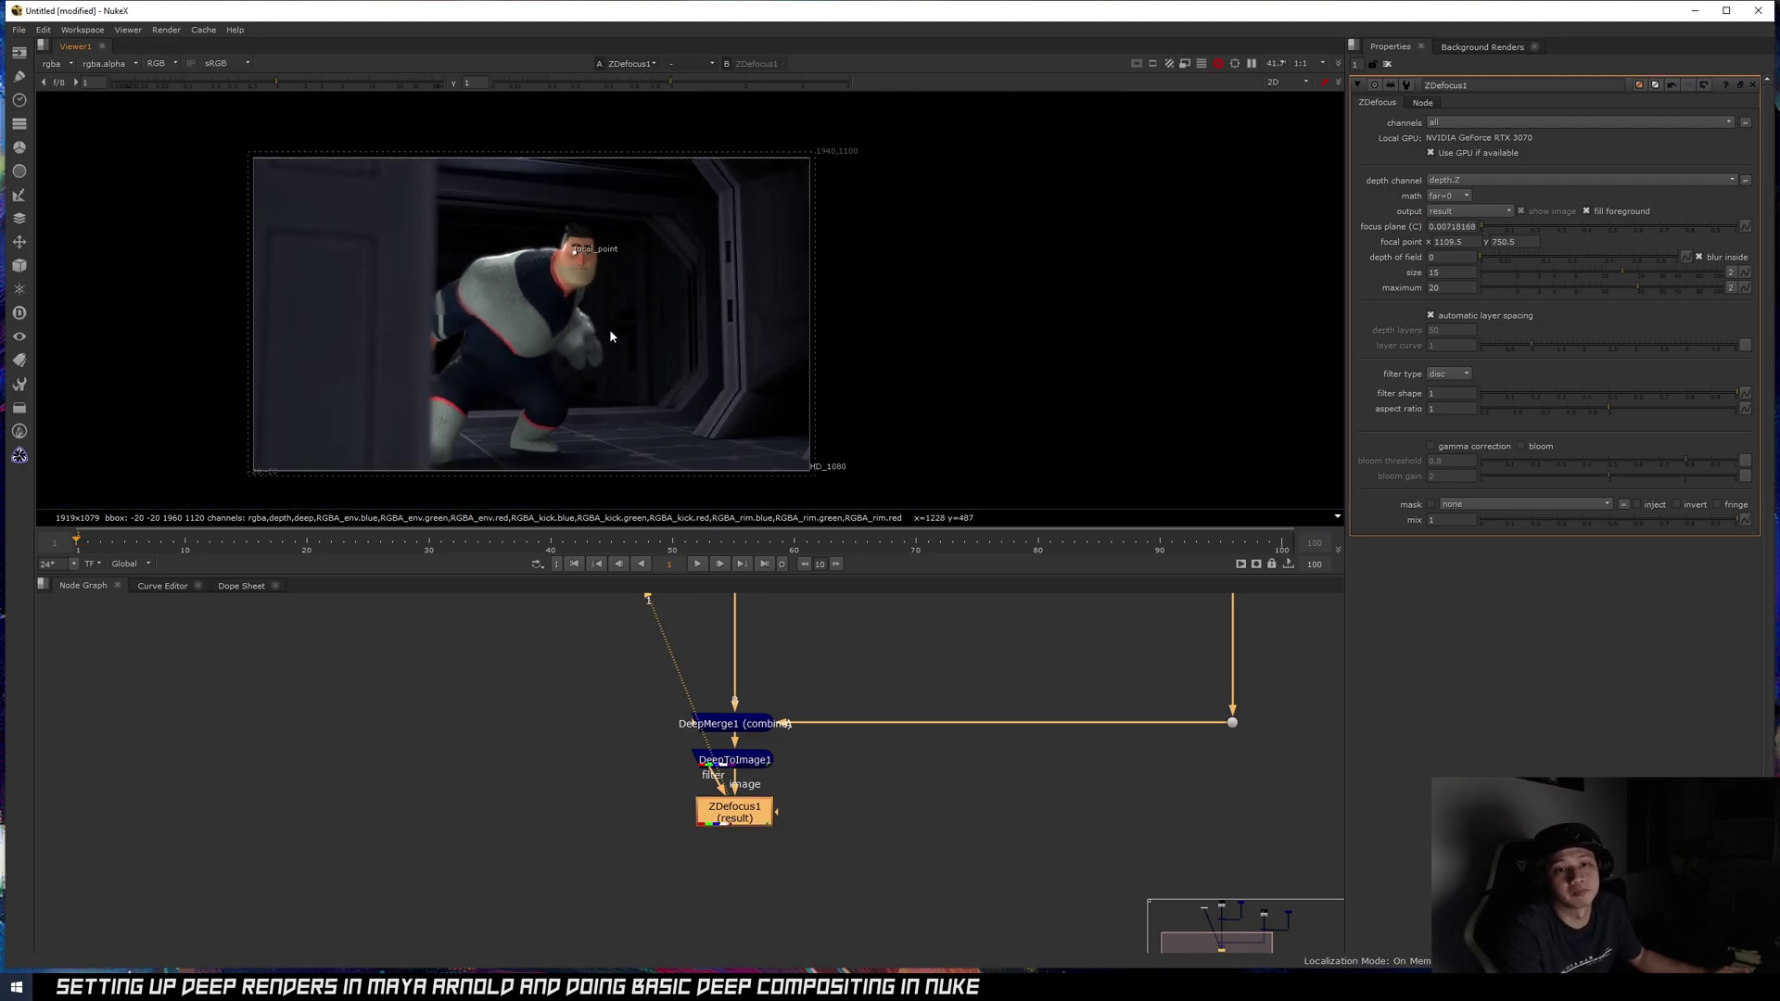
# - Toggle ZDefocus1 off and on to compare the composite with and without the depth blur
pyautogui.press('d')
pyautogui.scroll(3, 631, 365)
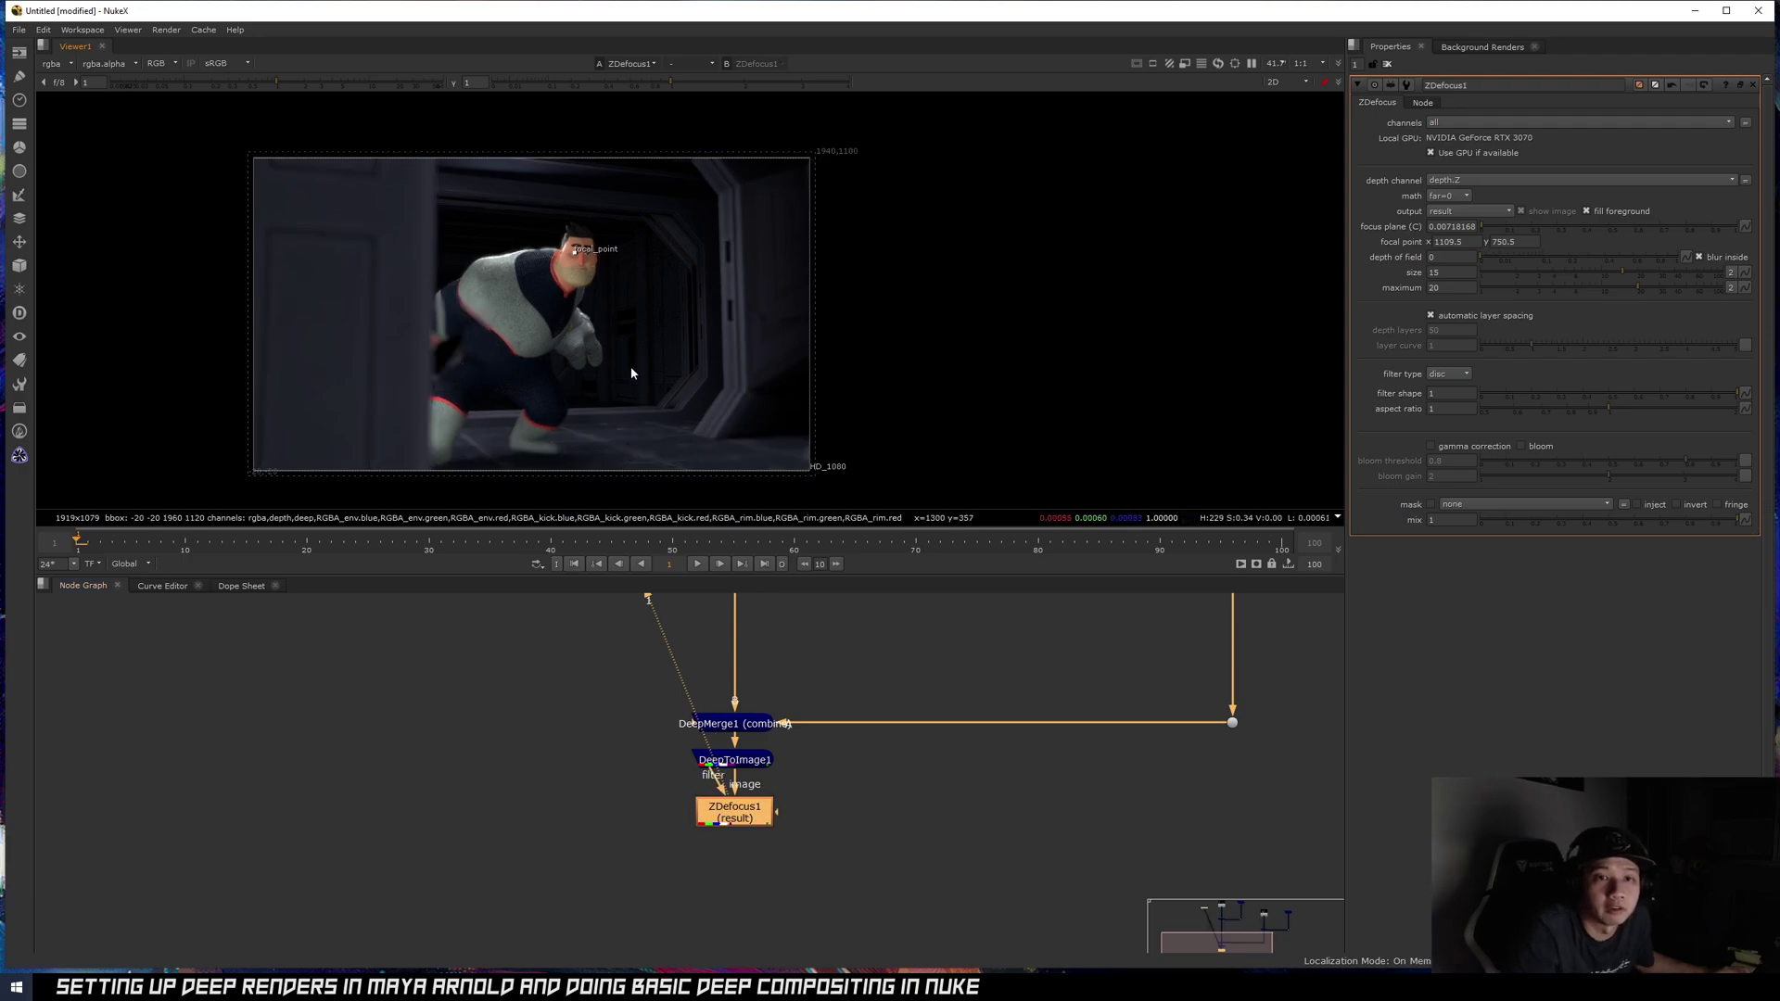
pyautogui.press('d')
pyautogui.press('d')
pyautogui.press('d')
# - Set the ZDefocus1 size to 10 and maximum to 15, and inspect the blur around the character
pyautogui.press('f')
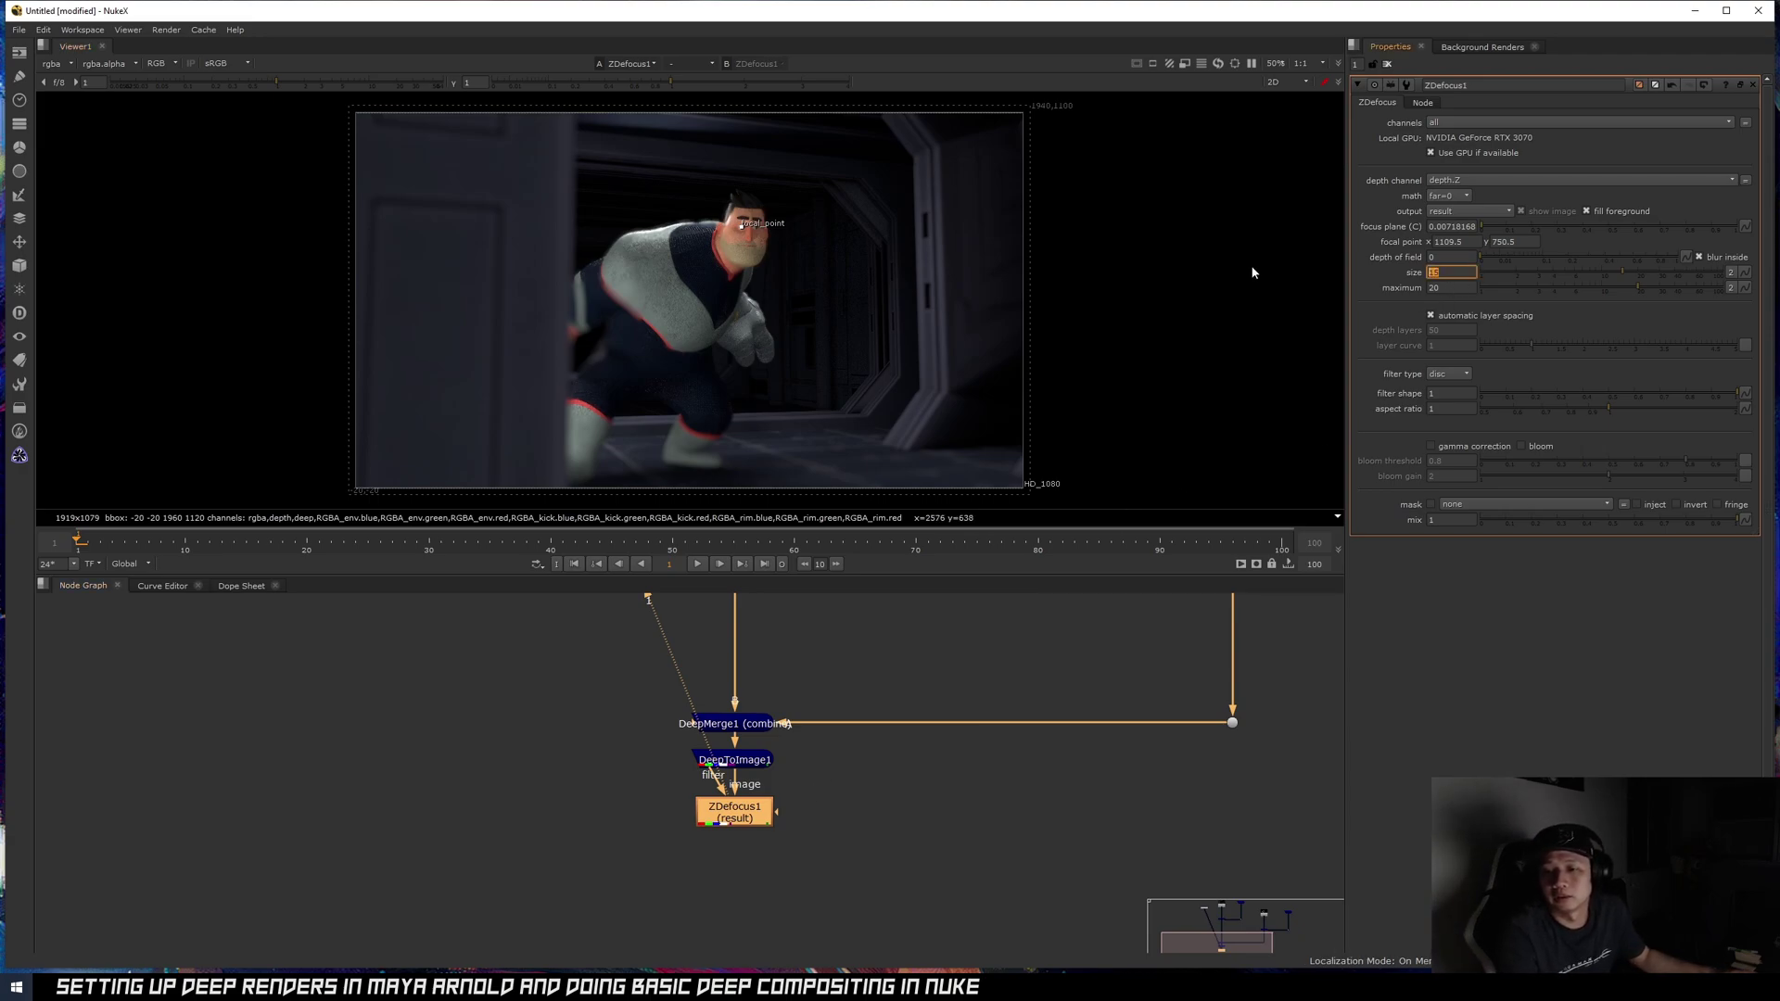
pyautogui.write('0')
pyautogui.press('Tab')
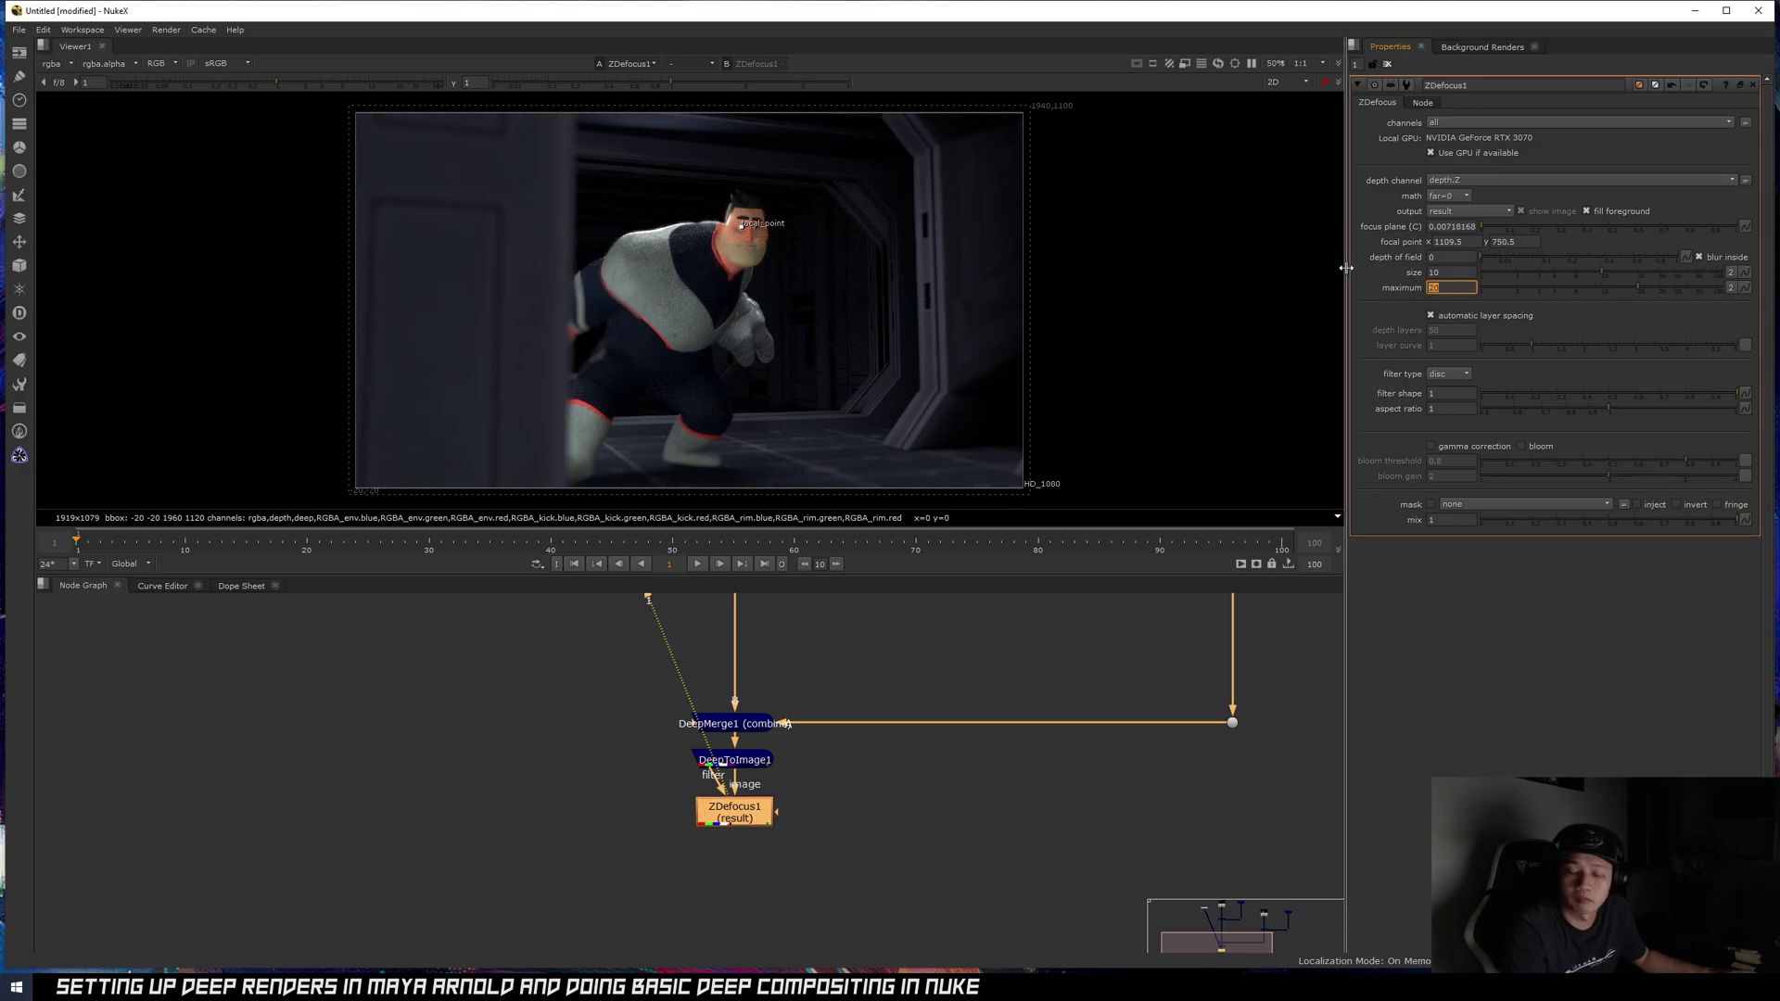
pyautogui.write('15')
pyautogui.press('Return')
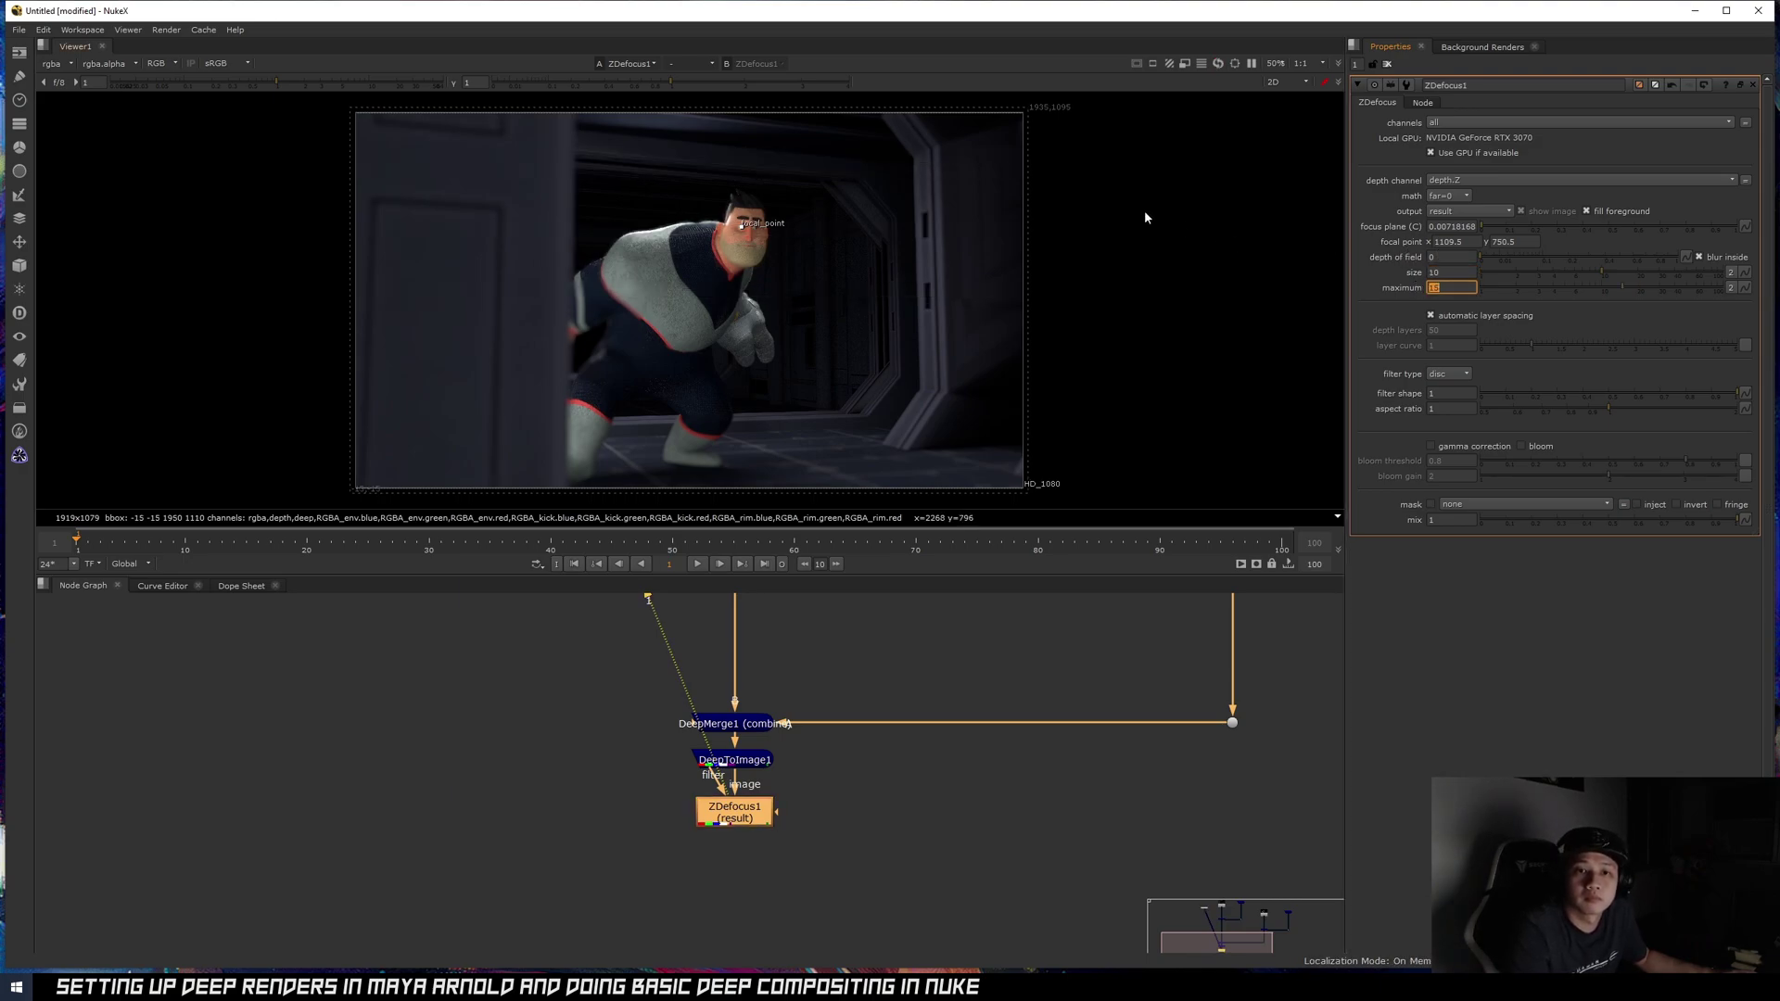
pyautogui.scroll(5, 875, 234)
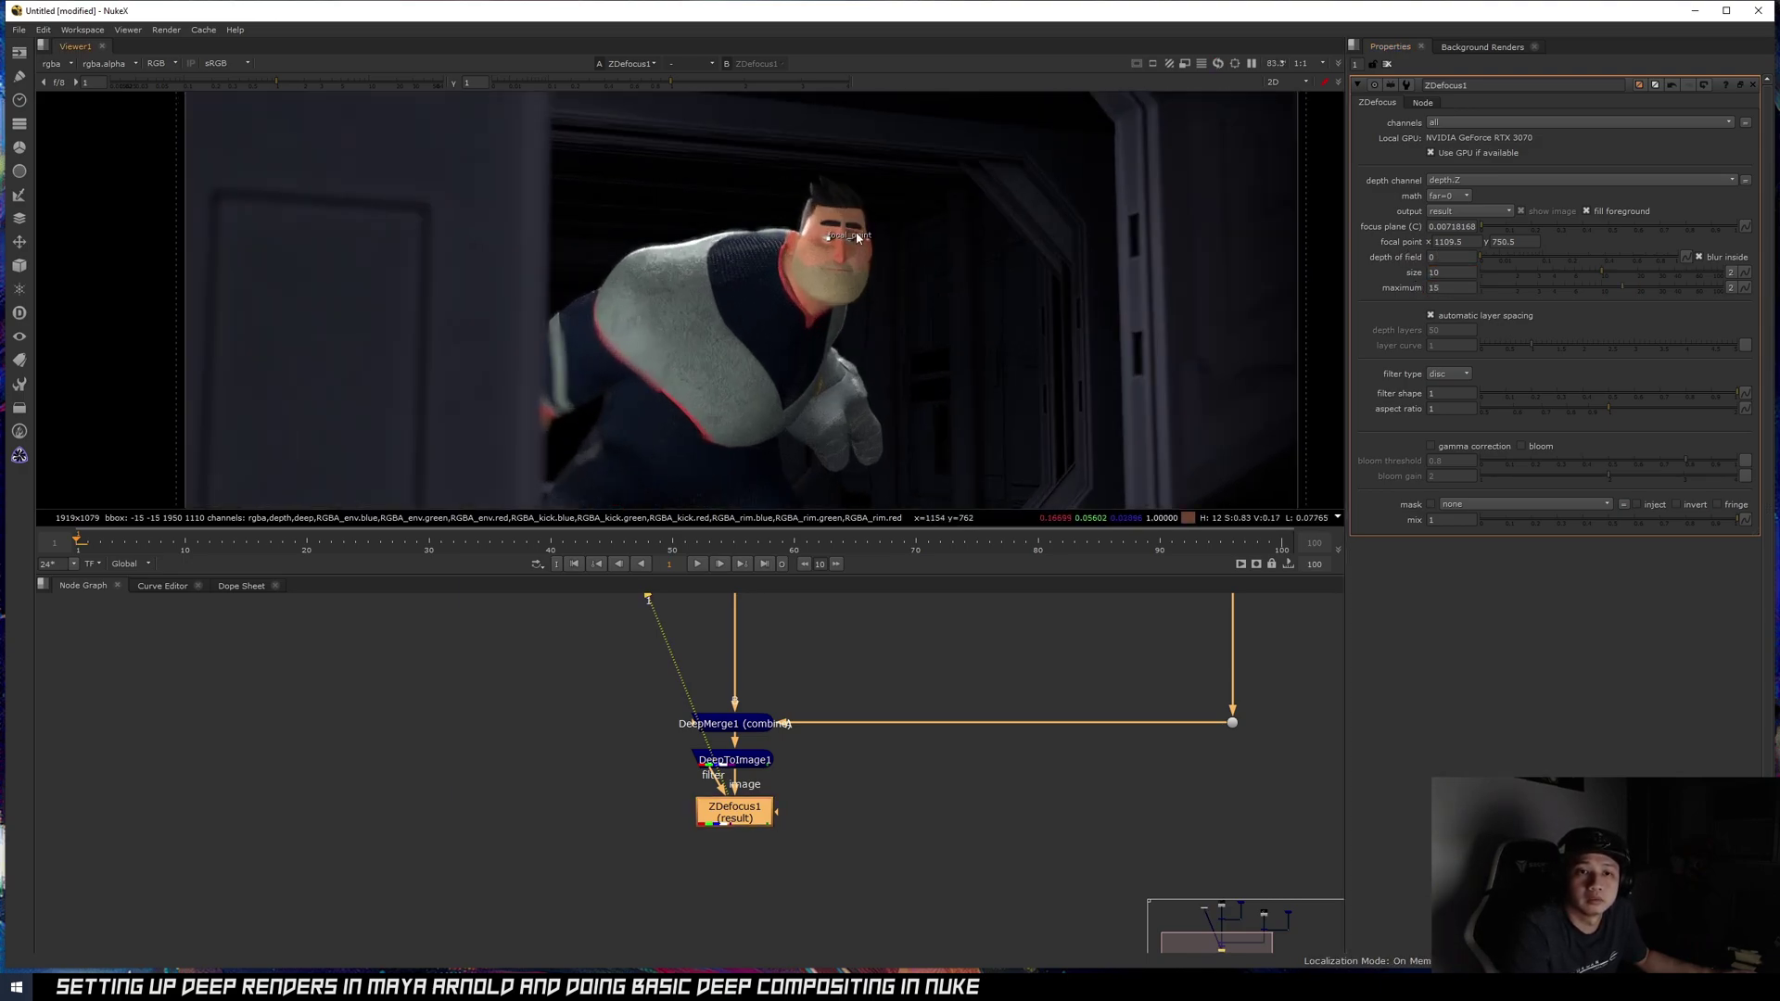
pyautogui.scroll(-5, 875, 228)
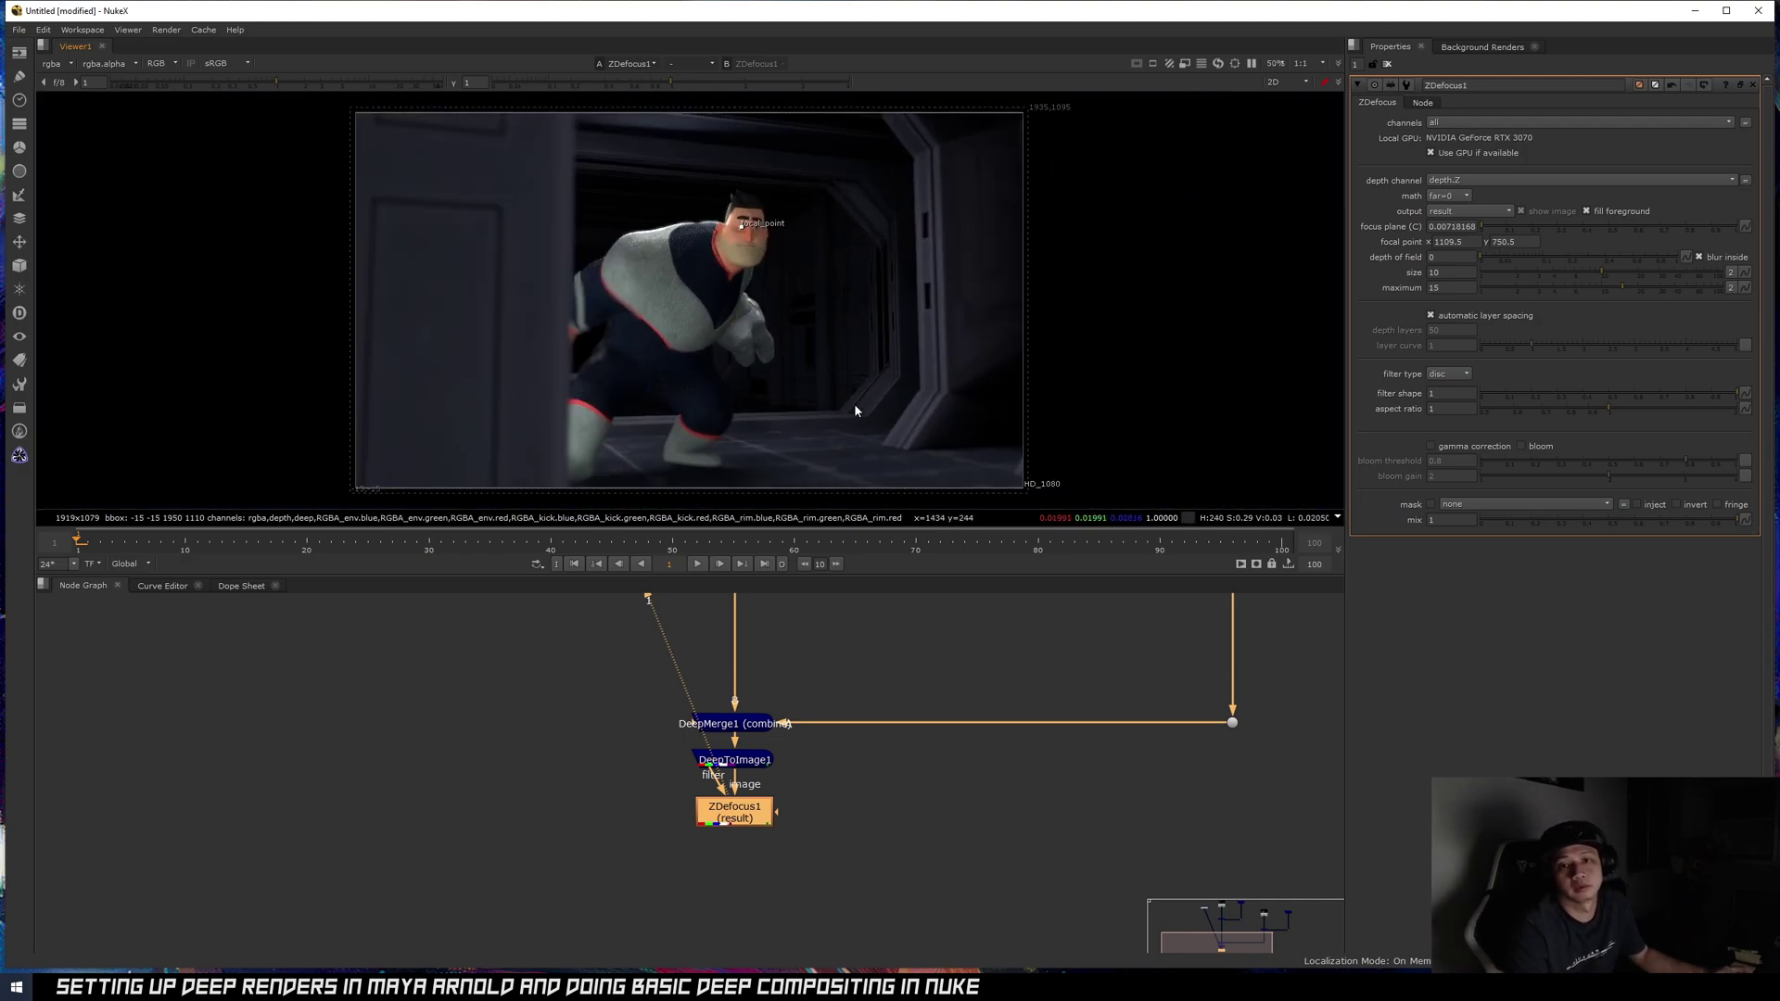
# - Make room in the character branch by moving DeepRead2 farther from Read1 and raising Read1 higher above DeepRecolor2
pyautogui.click(908, 800)
pyautogui.click(753, 762)
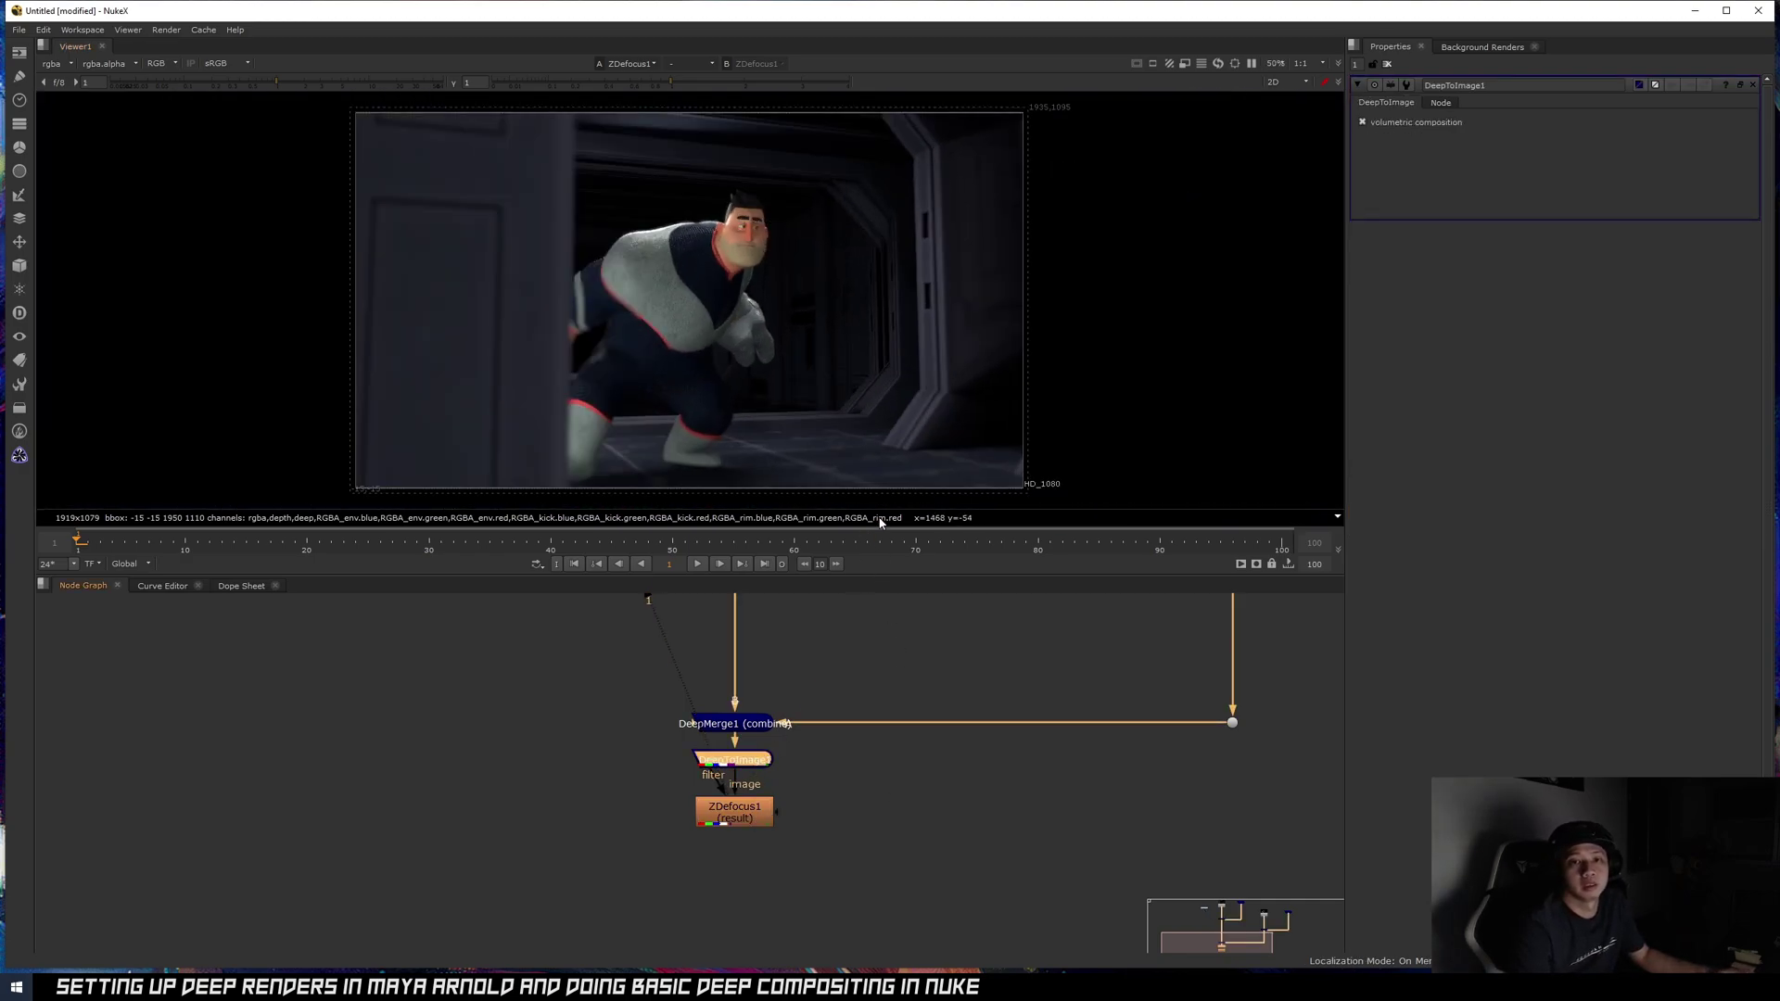
pyautogui.scroll(-1, 918, 500)
pyautogui.scroll(-3, 905, 791)
pyautogui.scroll(-4, 906, 799)
pyautogui.scroll(4, 947, 746)
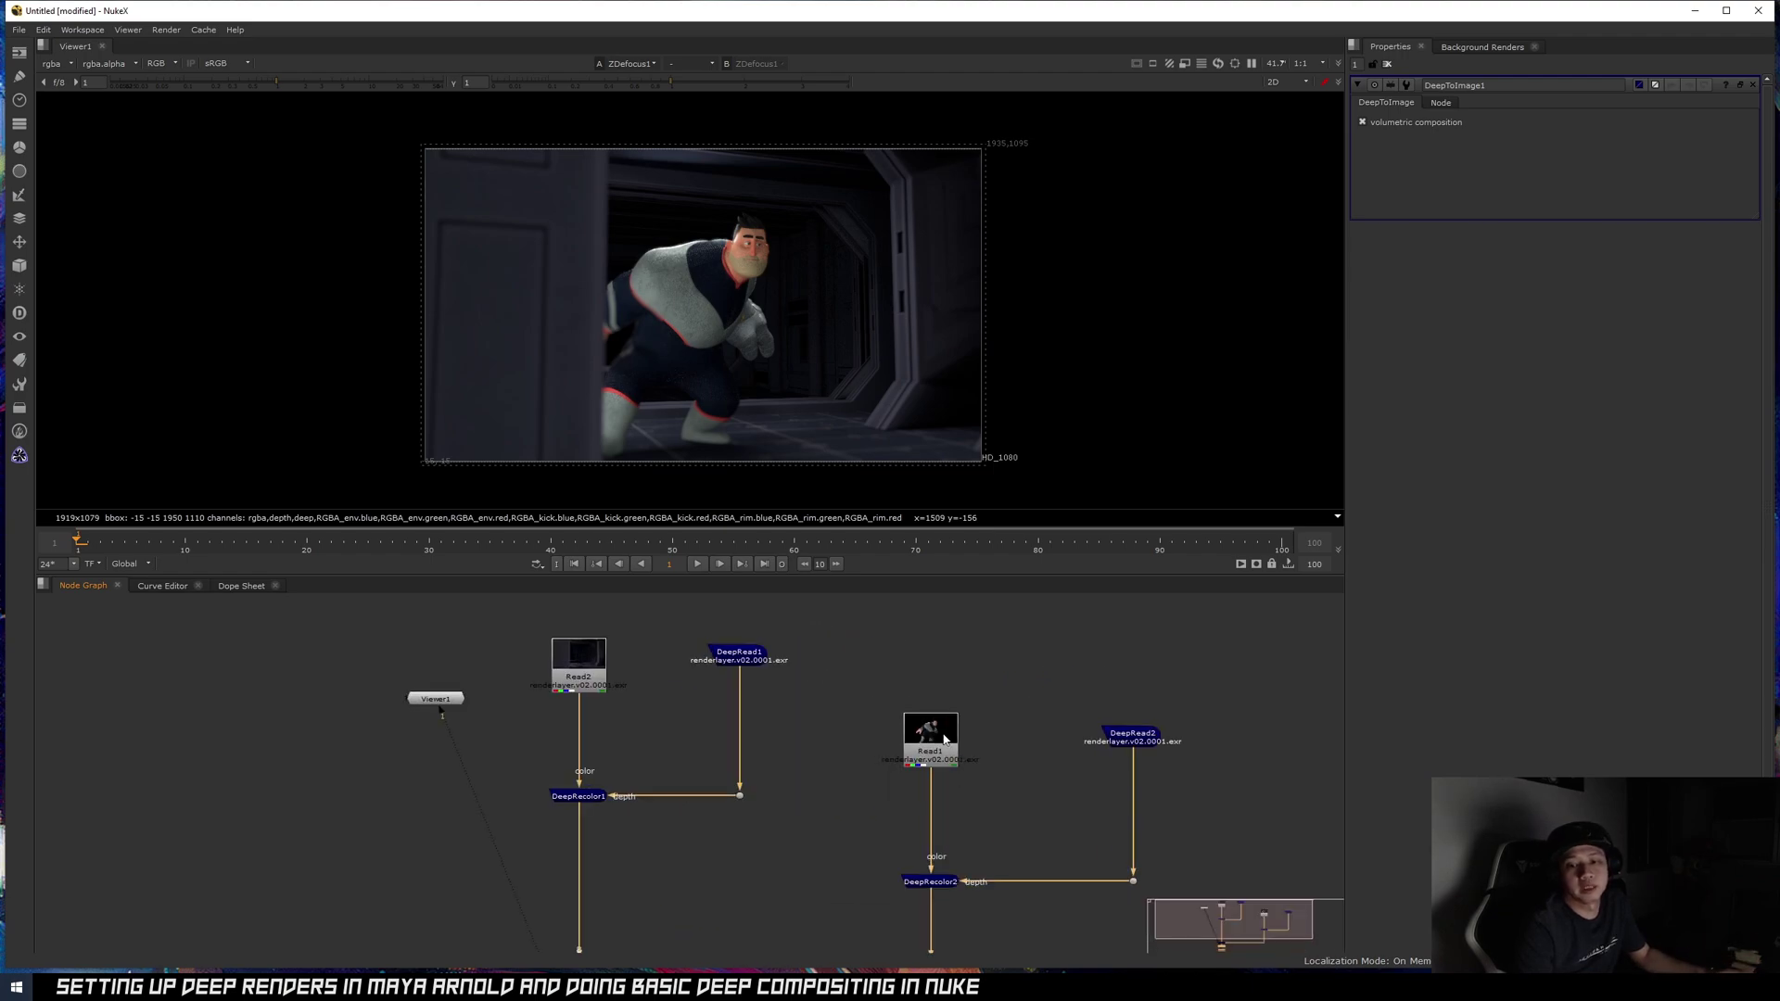
pyautogui.moveTo(1190, 642); pyautogui.dragTo(1060, 929)
pyautogui.moveTo(1133, 738); pyautogui.dragTo(1249, 738)
pyautogui.moveTo(950, 749); pyautogui.dragTo(950, 635)
pyautogui.moveTo(951, 635); pyautogui.dragTo(915, 693, button='middle')
pyautogui.moveTo(915, 693); pyautogui.dragTo(915, 659)
# - Add an unconnected Shuffle node beside the connection between Read1 and DeepRecolor2
pyautogui.click(976, 714)
pyautogui.press('Tab')
pyautogui.write('s')
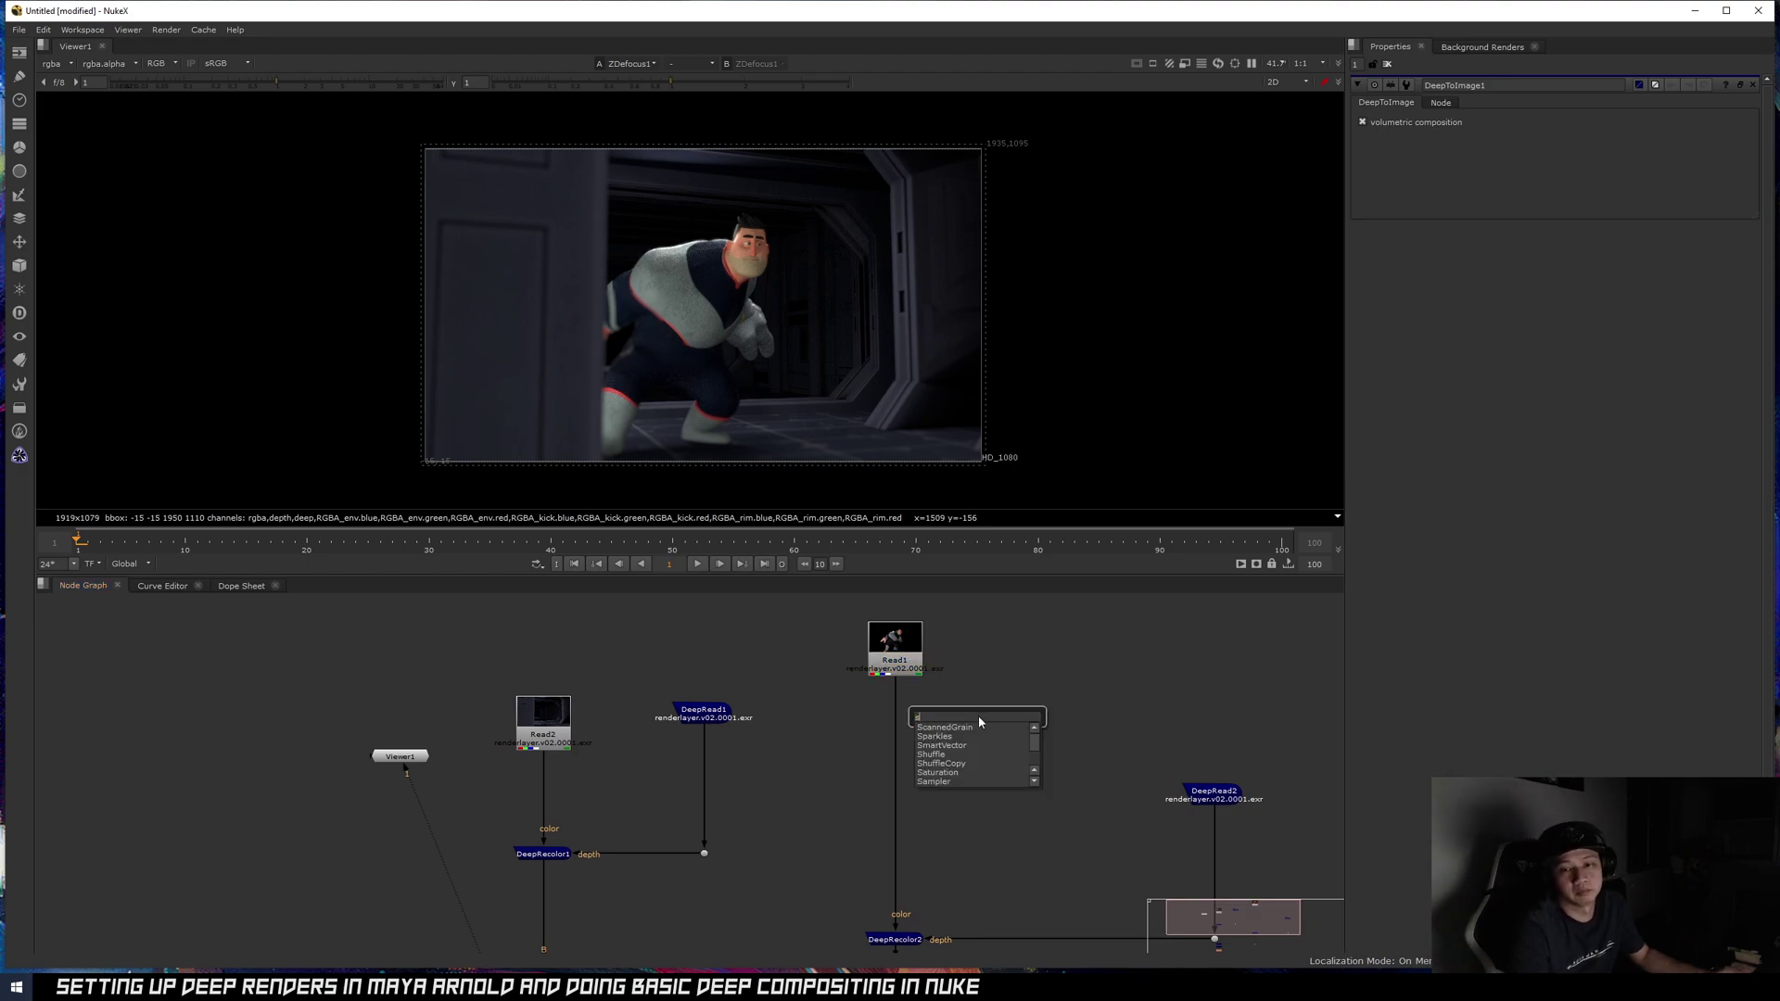
pyautogui.click(950, 755)
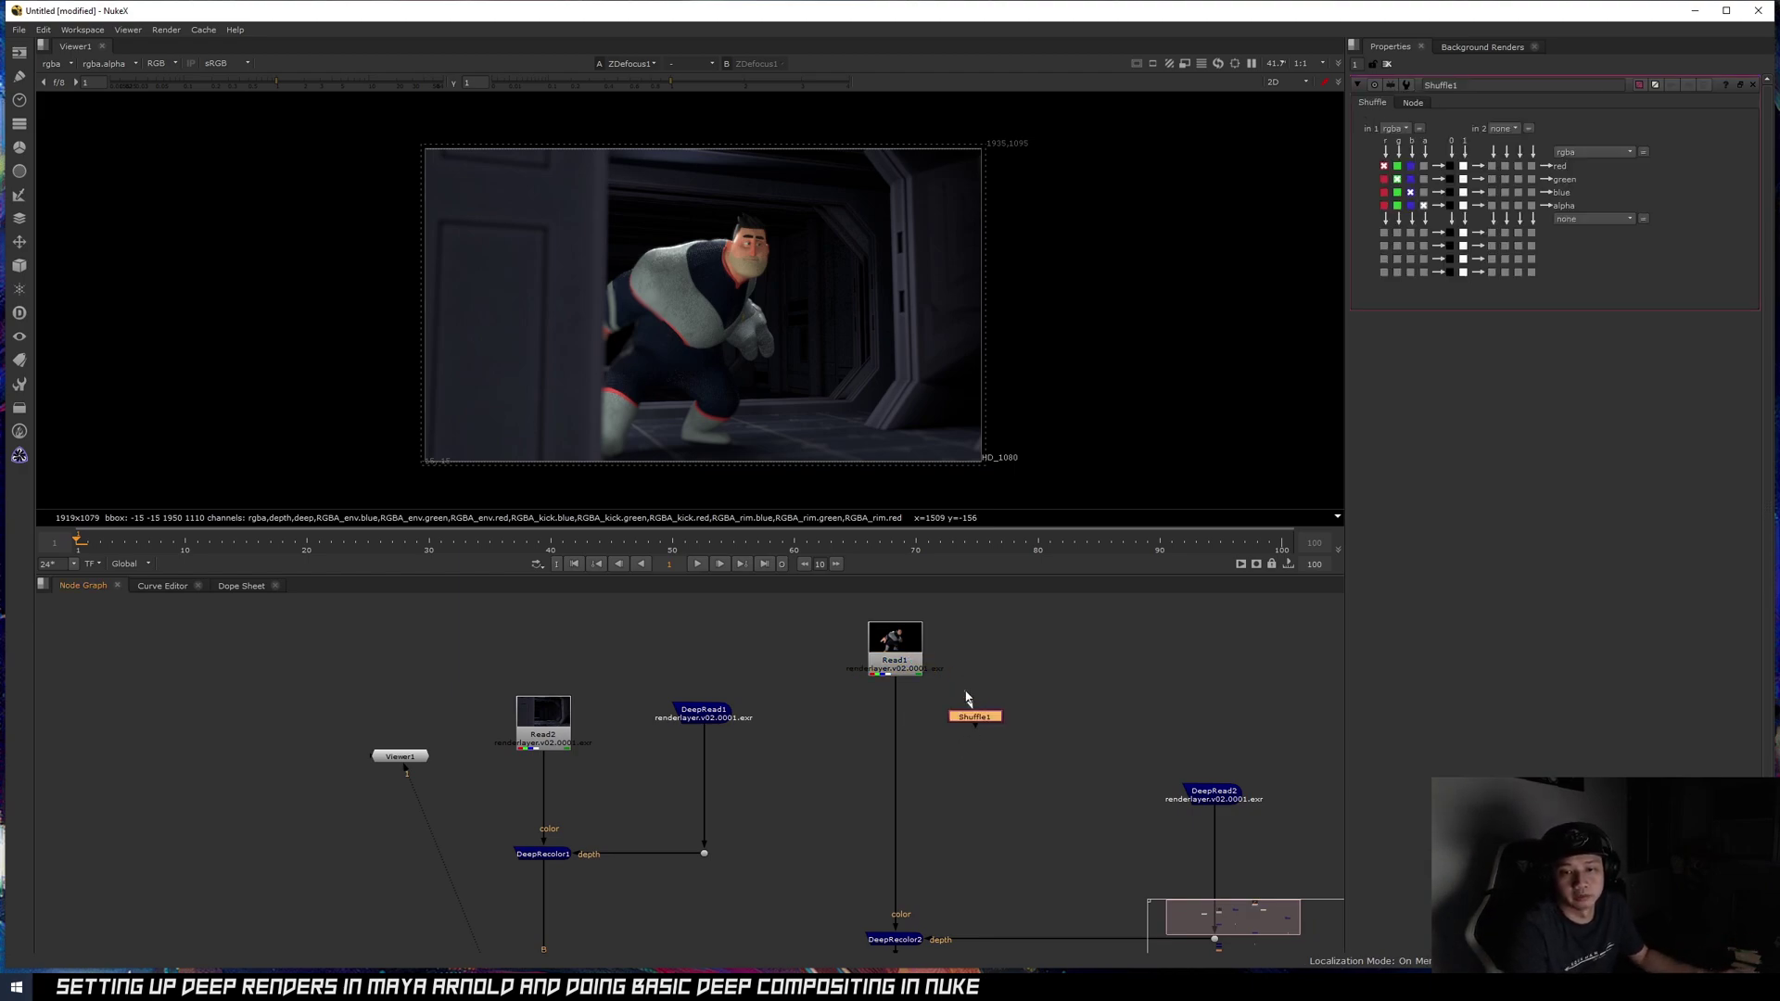
# - Connect the Shuffle node to Read1 through a routing dot and set its input layer to RGBA_env
pyautogui.moveTo(992, 730); pyautogui.dragTo(968, 660)
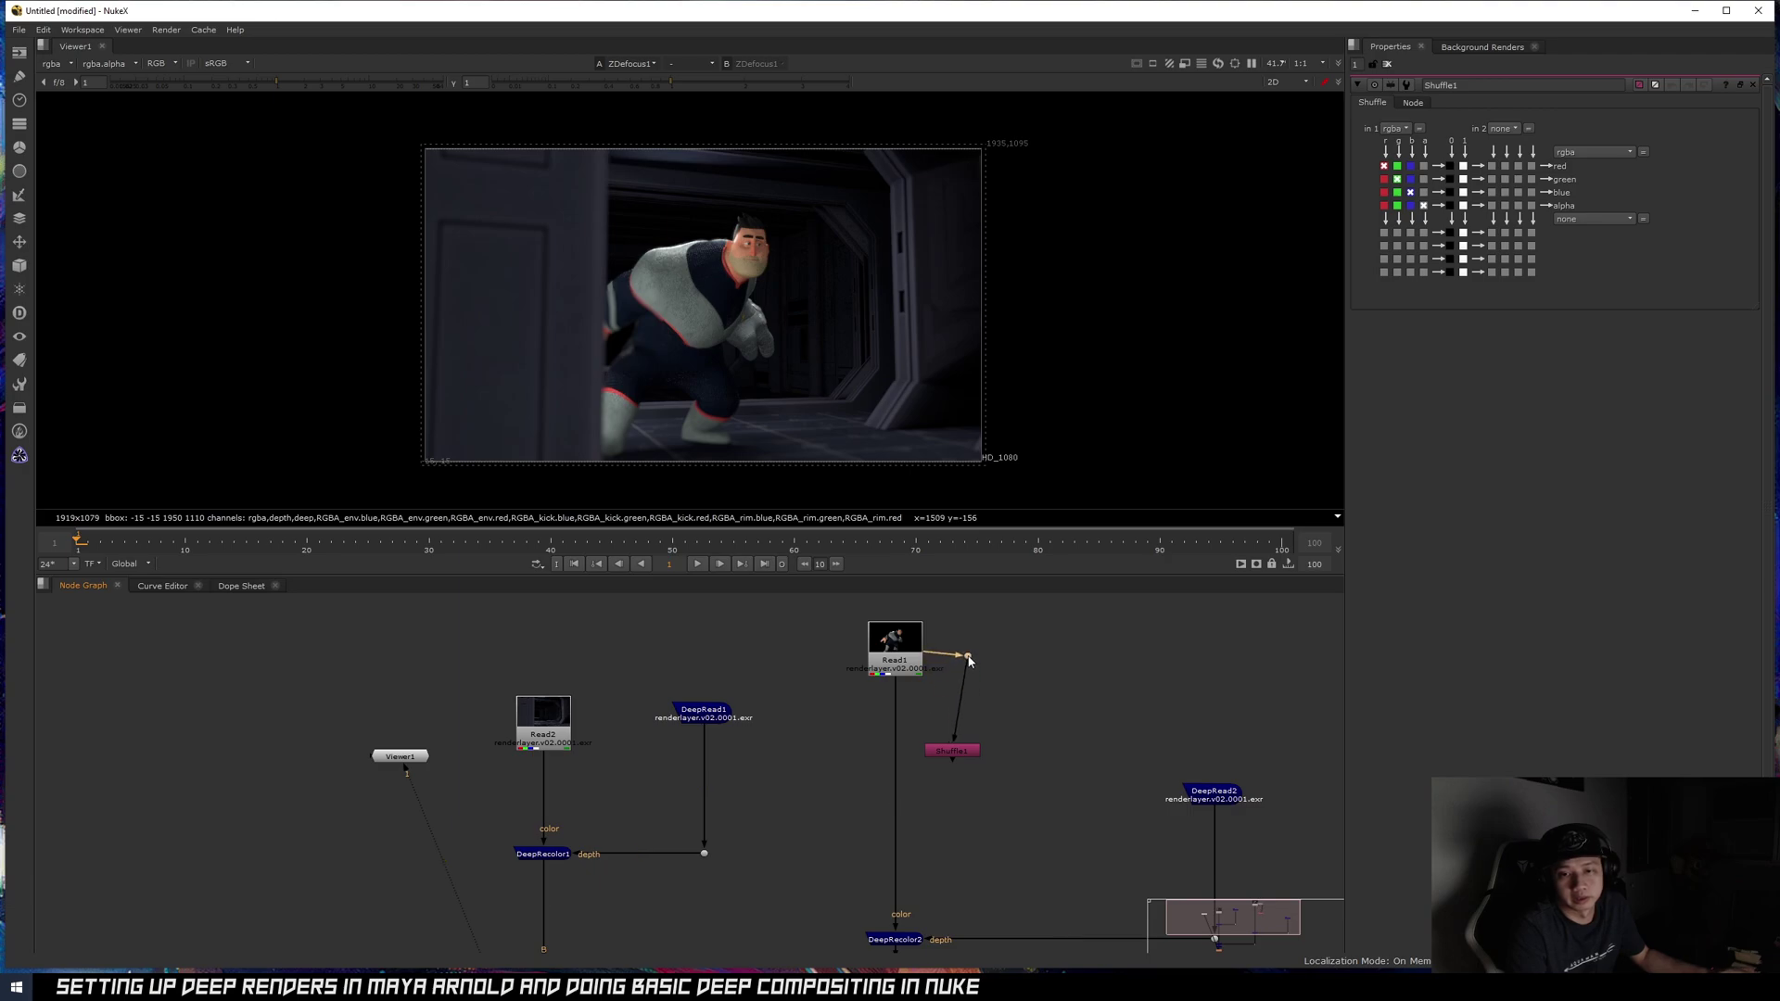
pyautogui.moveTo(952, 750); pyautogui.dragTo(966, 745)
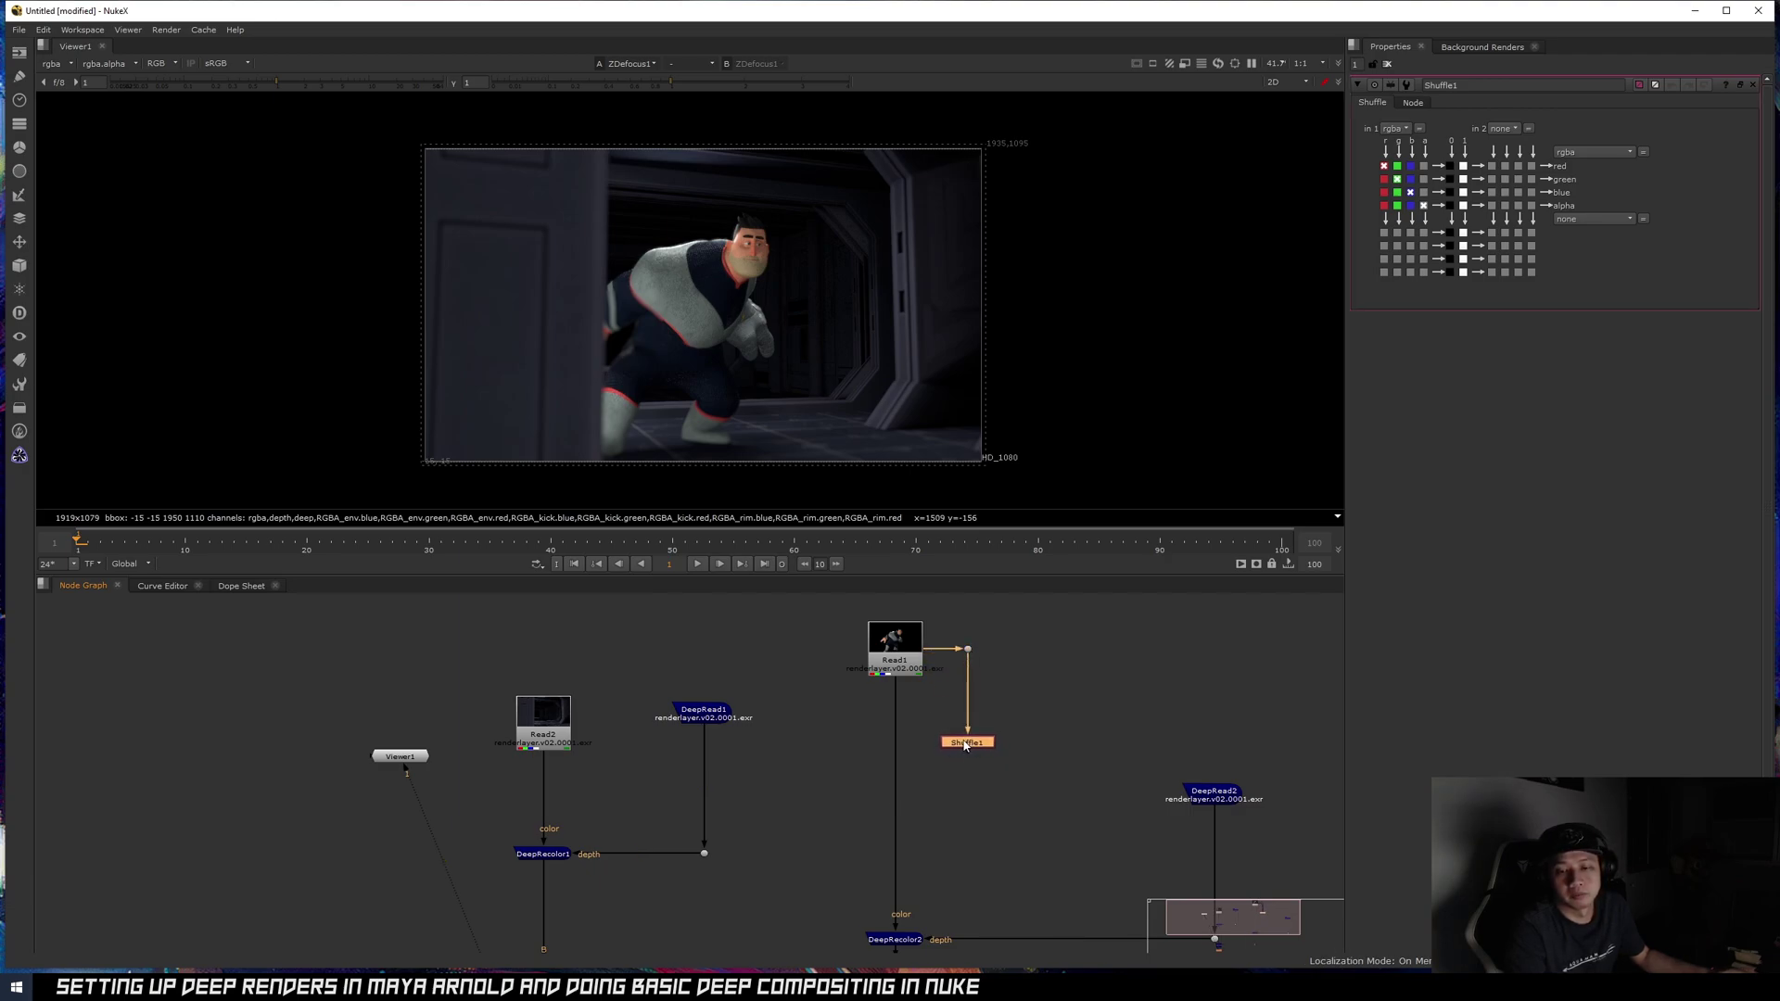
pyautogui.click(1395, 128)
pyautogui.click(1418, 195)
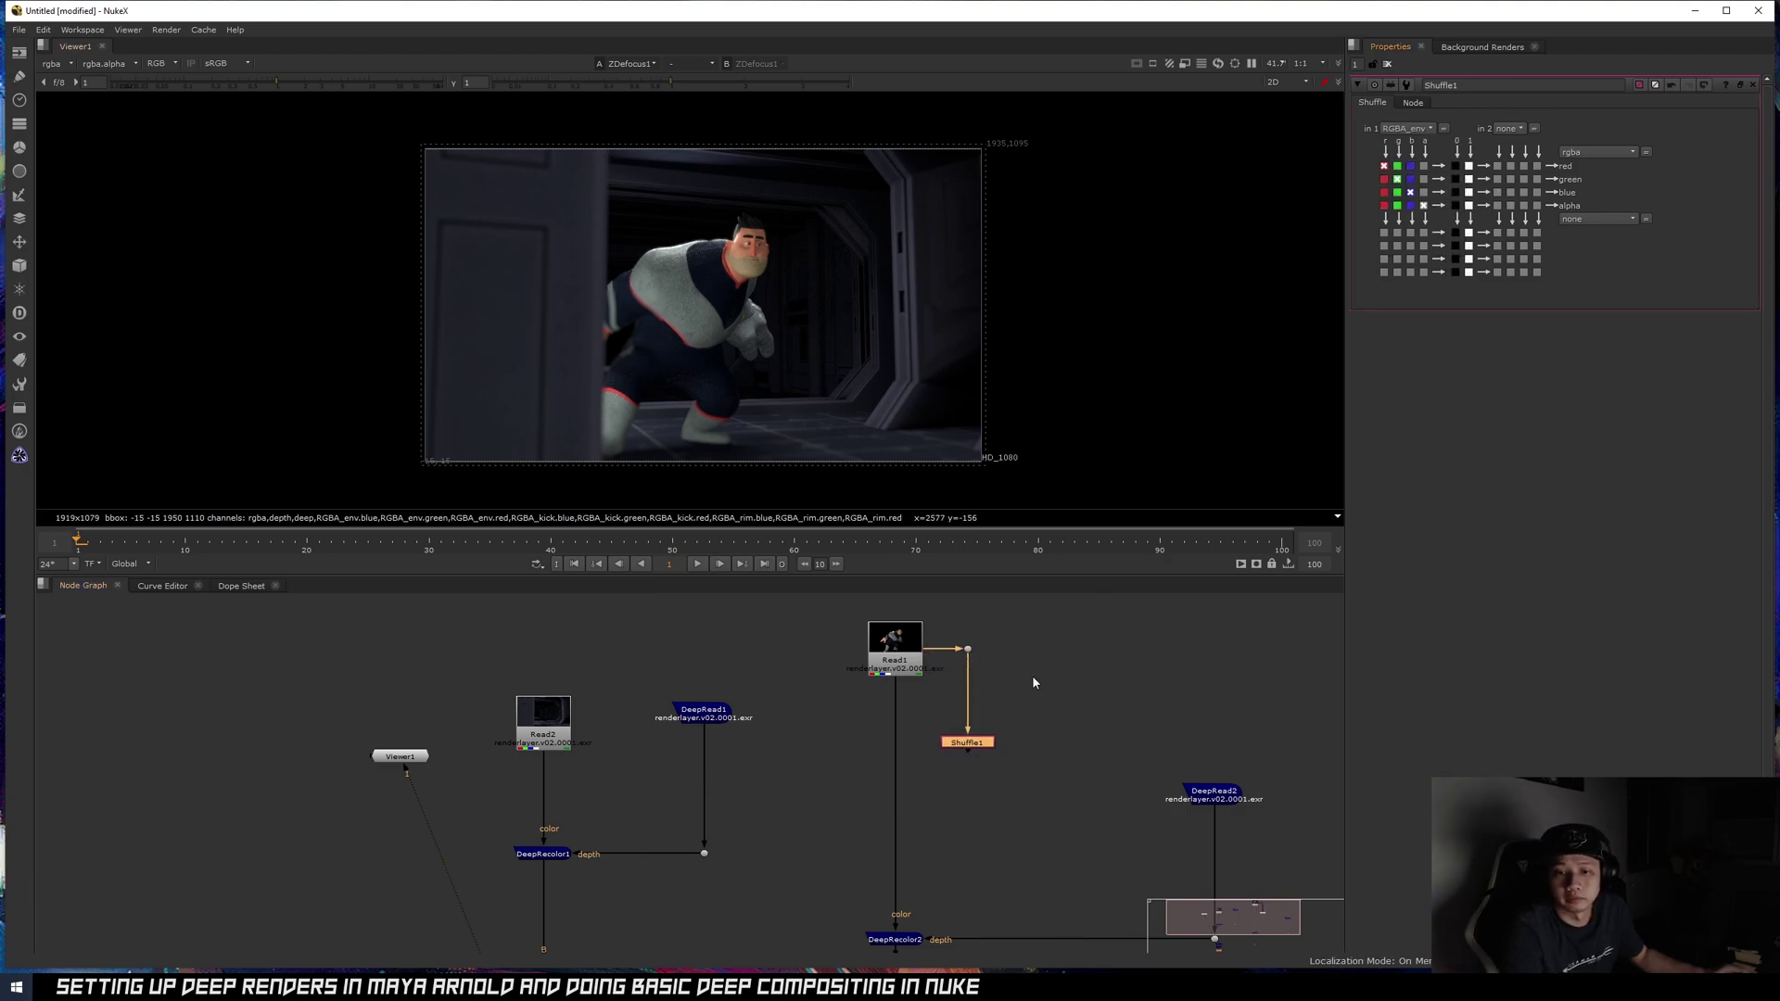
# - Rename the Shuffle node env
pyautogui.doubleClick(1456, 84)
pyautogui.write('env')
pyautogui.press('Return')
# - Paste two copies of the env Shuffle beside it and connect the first copy to Read1's line through a dot
pyautogui.click(983, 739)
pyautogui.hotkey('ctrl', 'c')
pyautogui.click(1031, 738)
pyautogui.hotkey('ctrl', 'v')
pyautogui.click(1085, 742)
pyautogui.keyDown('ctrl'); pyautogui.moveTo(998, 689); pyautogui.dragTo(1028, 649); pyautogui.keyUp('ctrl')
pyautogui.moveTo(1045, 741); pyautogui.dragTo(1040, 745)
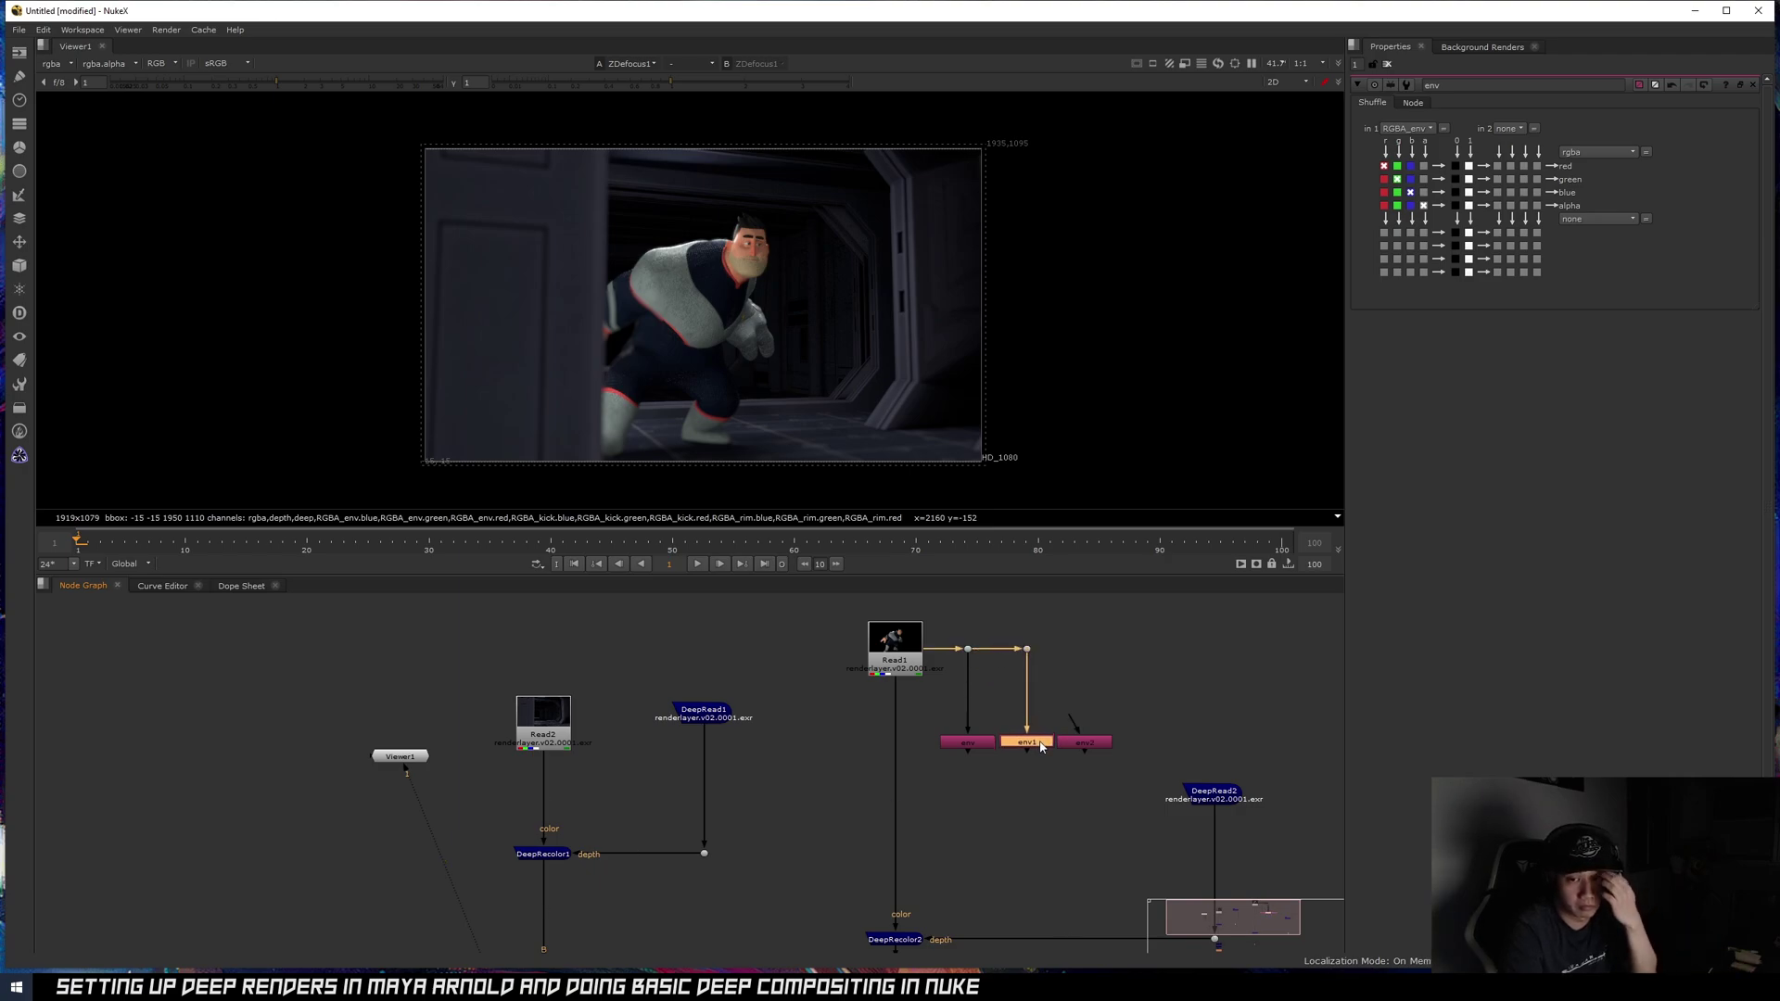
# - Set the first copy's input layer to RGBA_kick and connect the second copy to Read1's line through a dot
pyautogui.click(1406, 128)
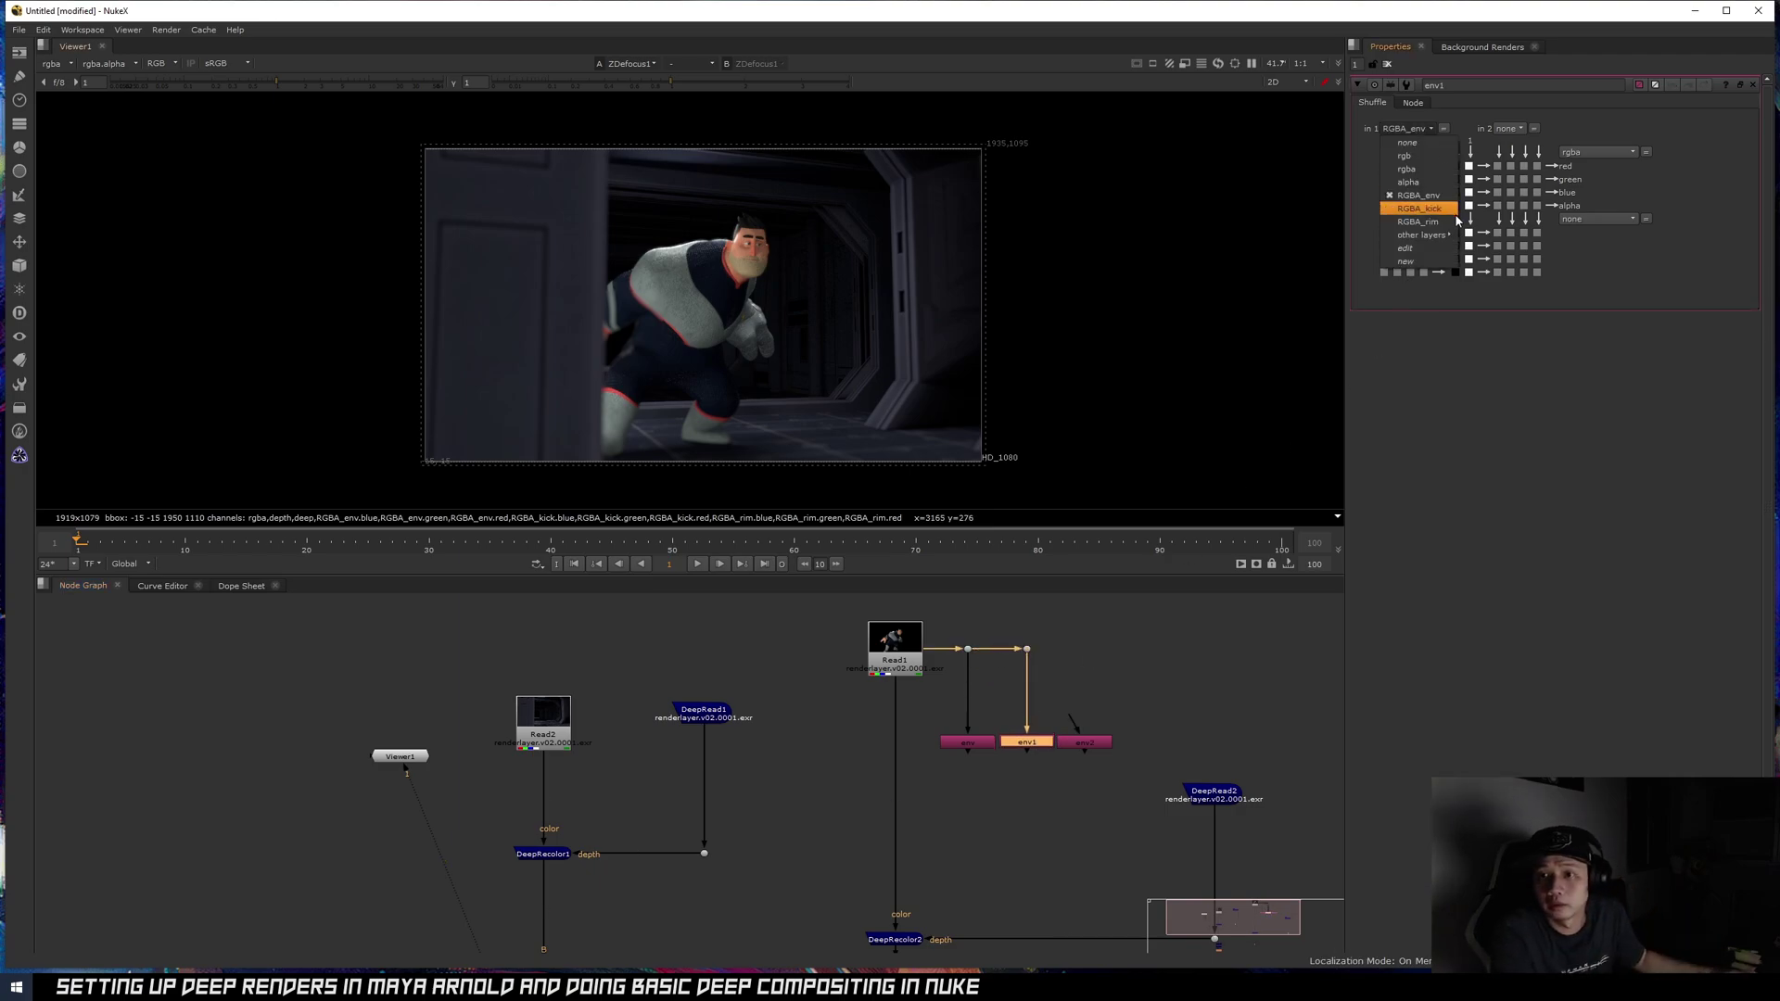
pyautogui.click(1409, 200)
pyautogui.moveTo(1089, 741); pyautogui.dragTo(1086, 649)
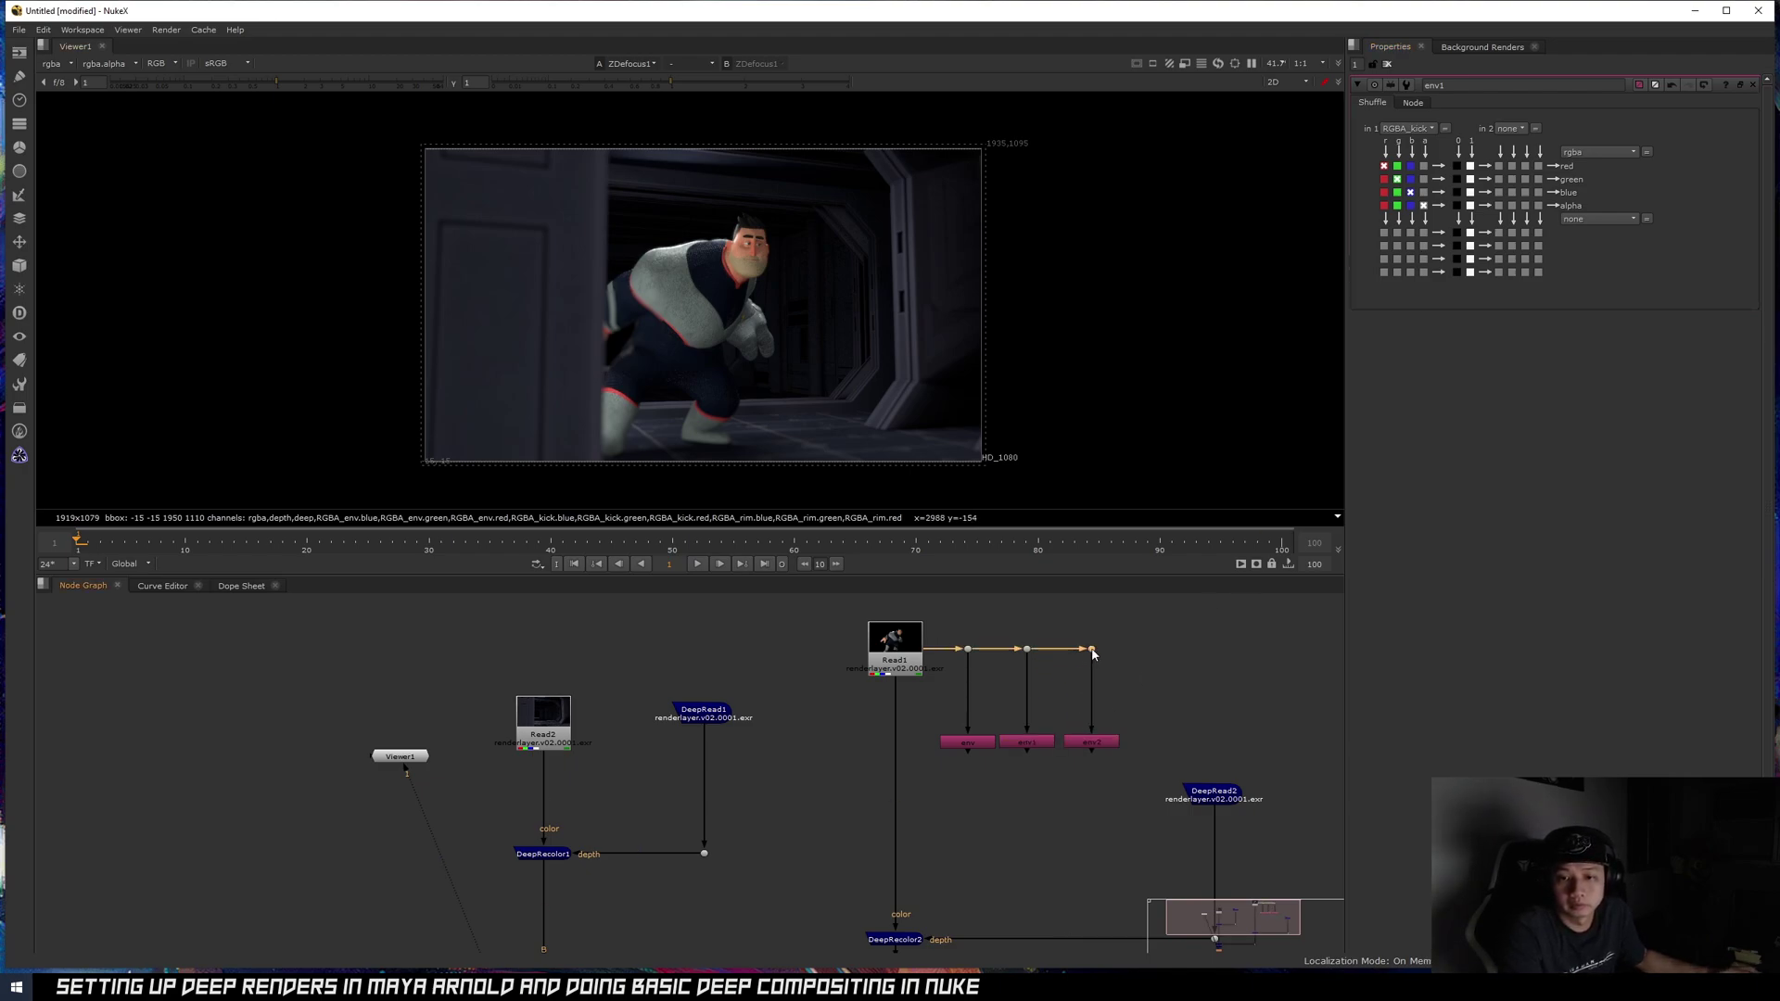
# - Set the second Shuffle copy's input layer to RGBA_rim and rename it rim
pyautogui.doubleClick(1095, 744)
pyautogui.click(1406, 129)
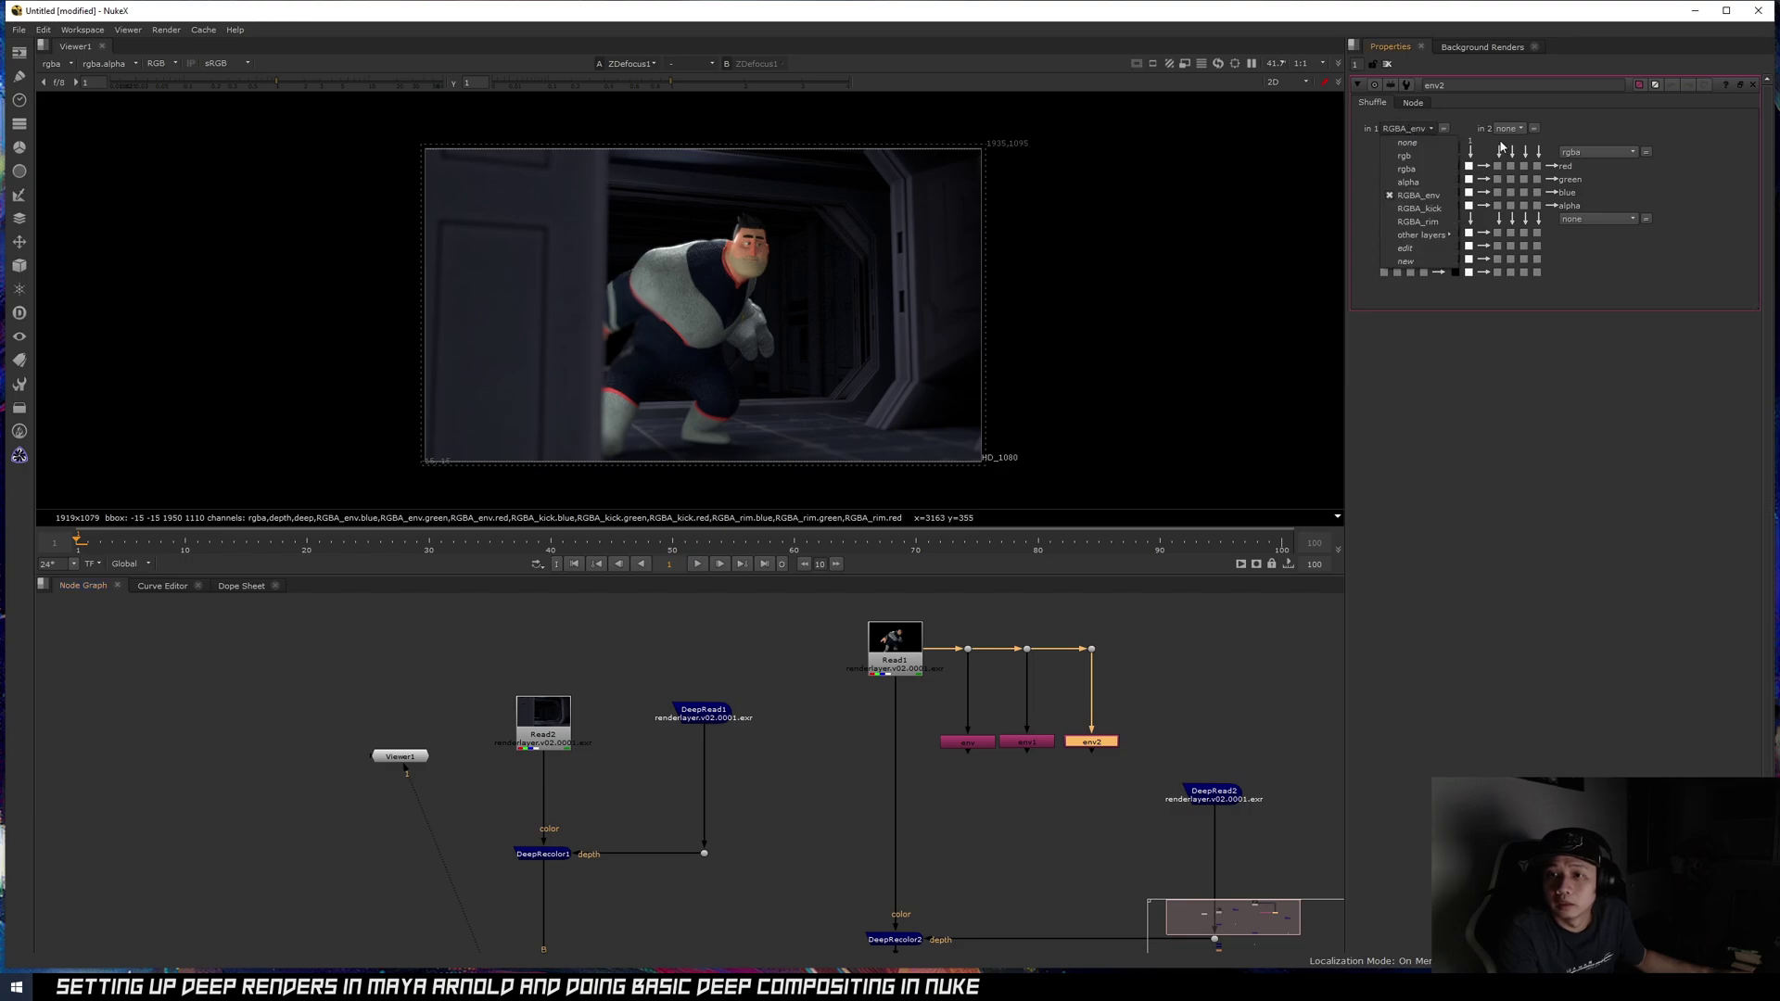
pyautogui.click(1452, 223)
pyautogui.doubleClick(1486, 87)
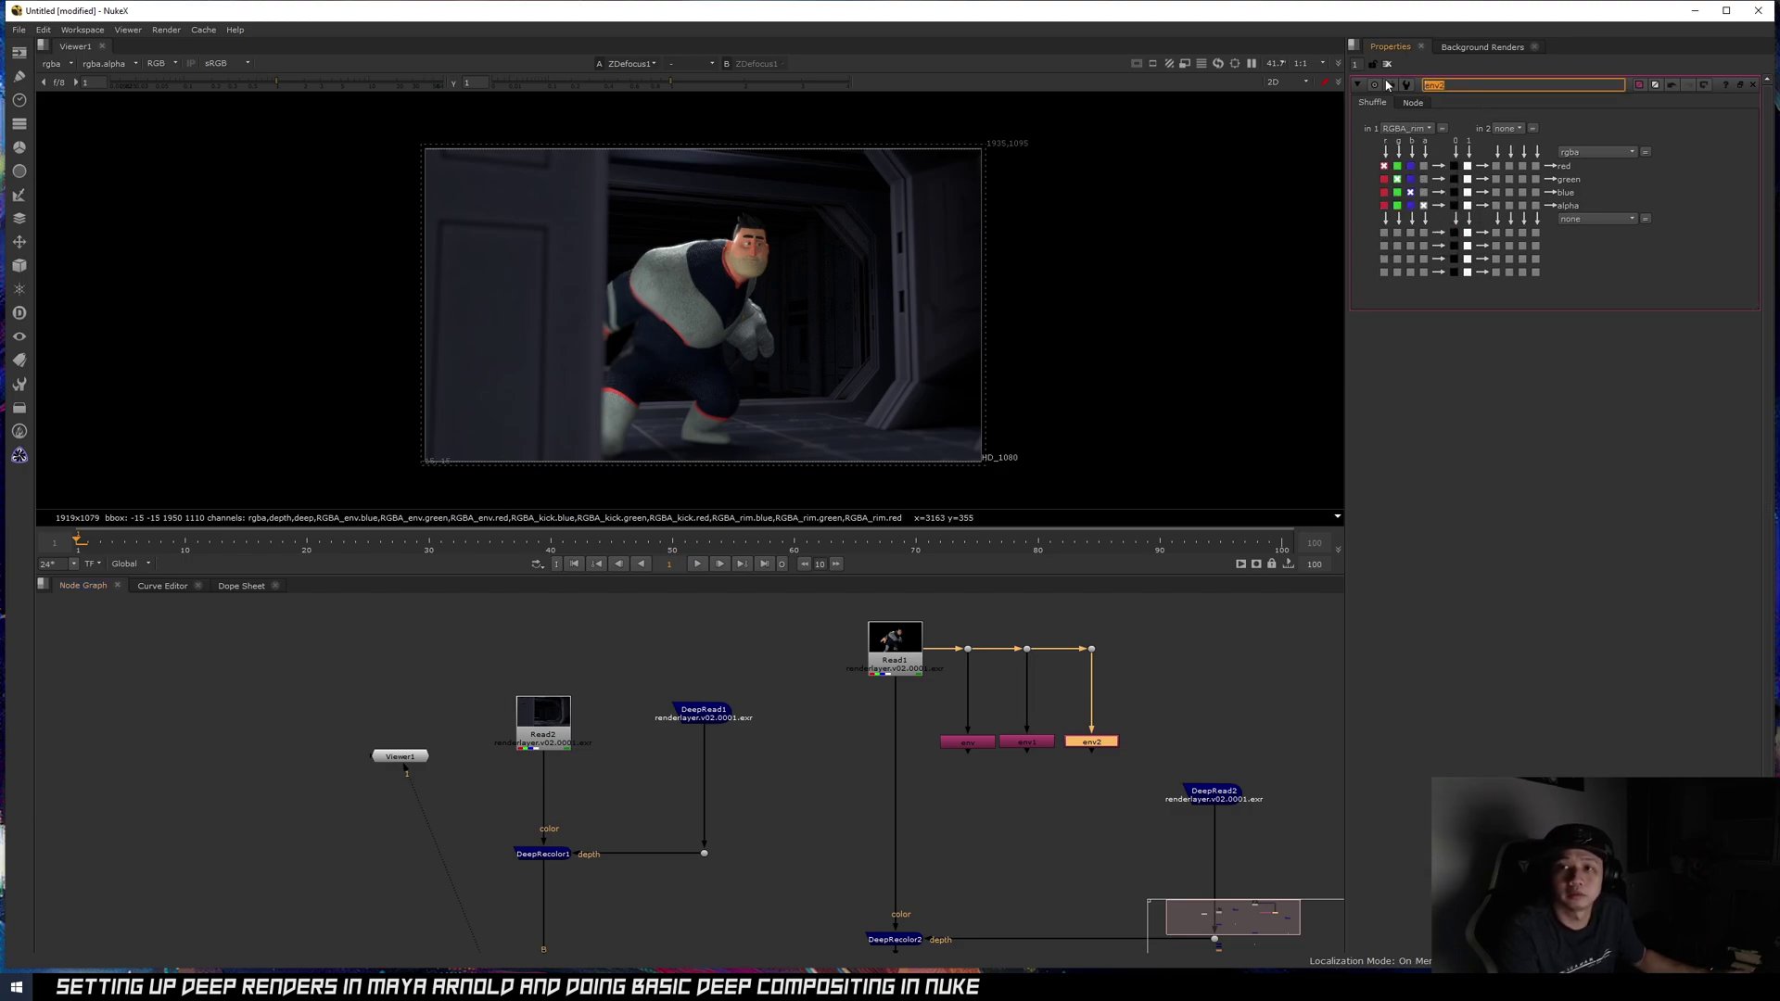
pyautogui.write('rim')
pyautogui.press('Return')
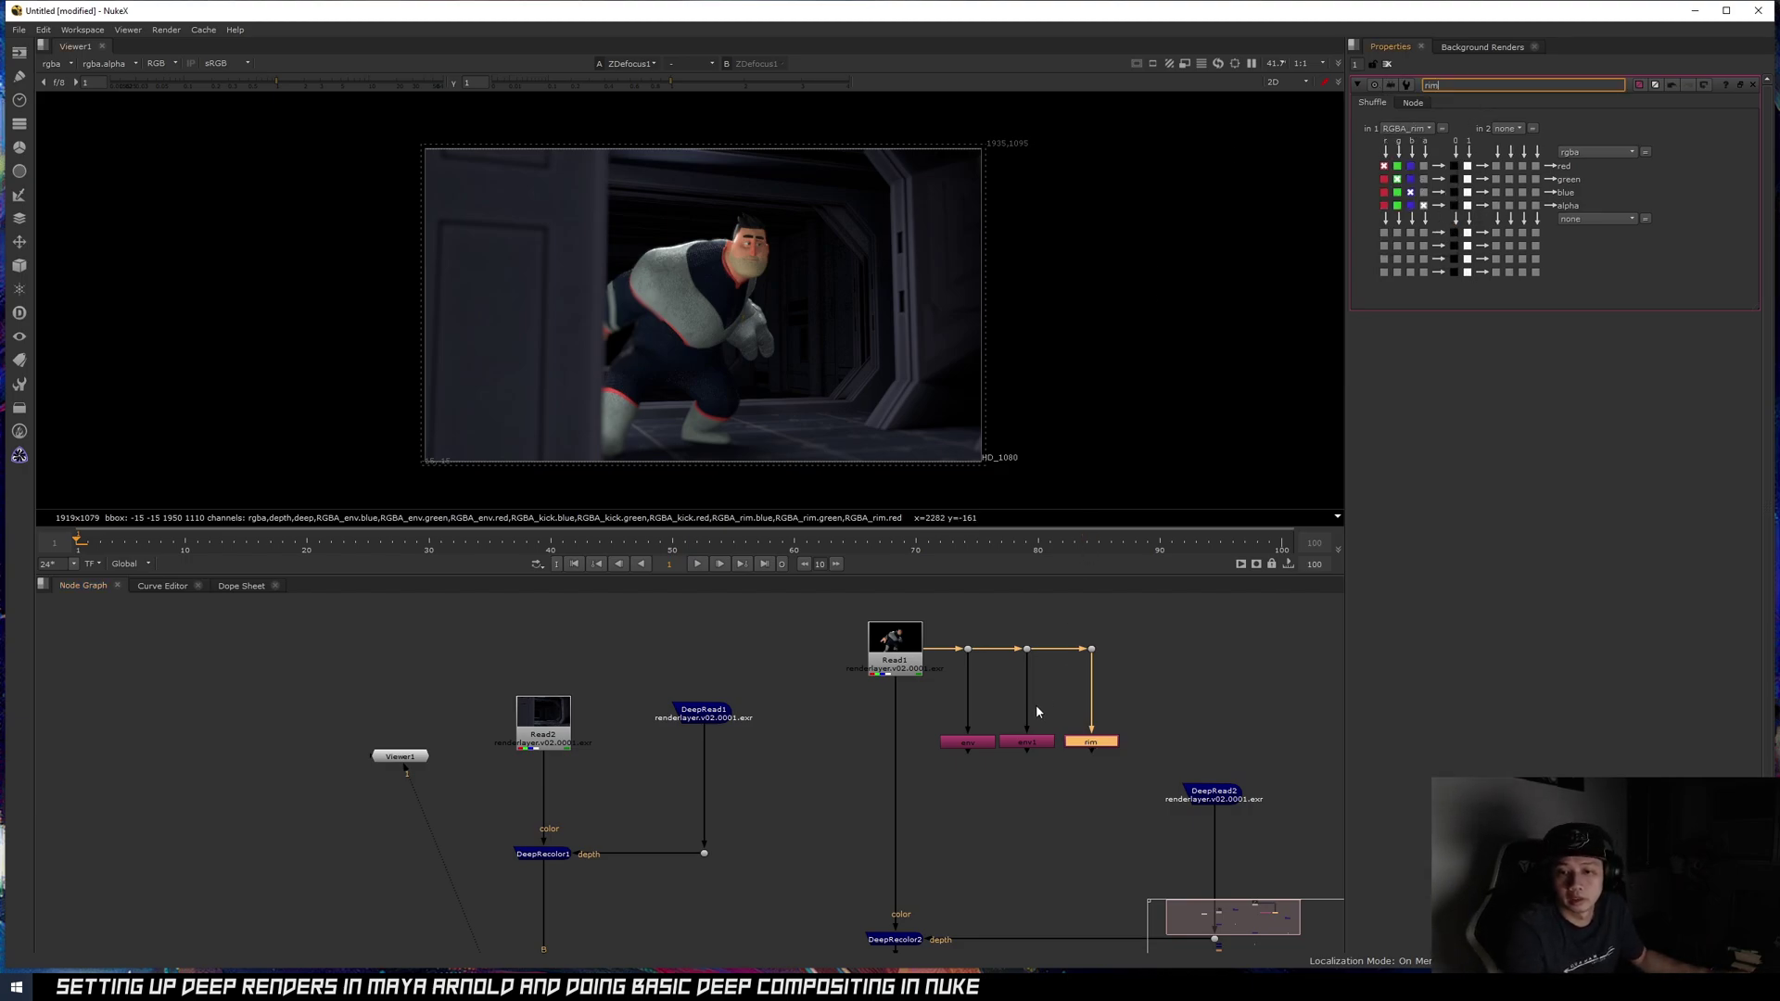
# - Rename the Shuffle that carries the RGBA_kick layer to kick
pyautogui.doubleClick(1026, 741)
pyautogui.doubleClick(1468, 84)
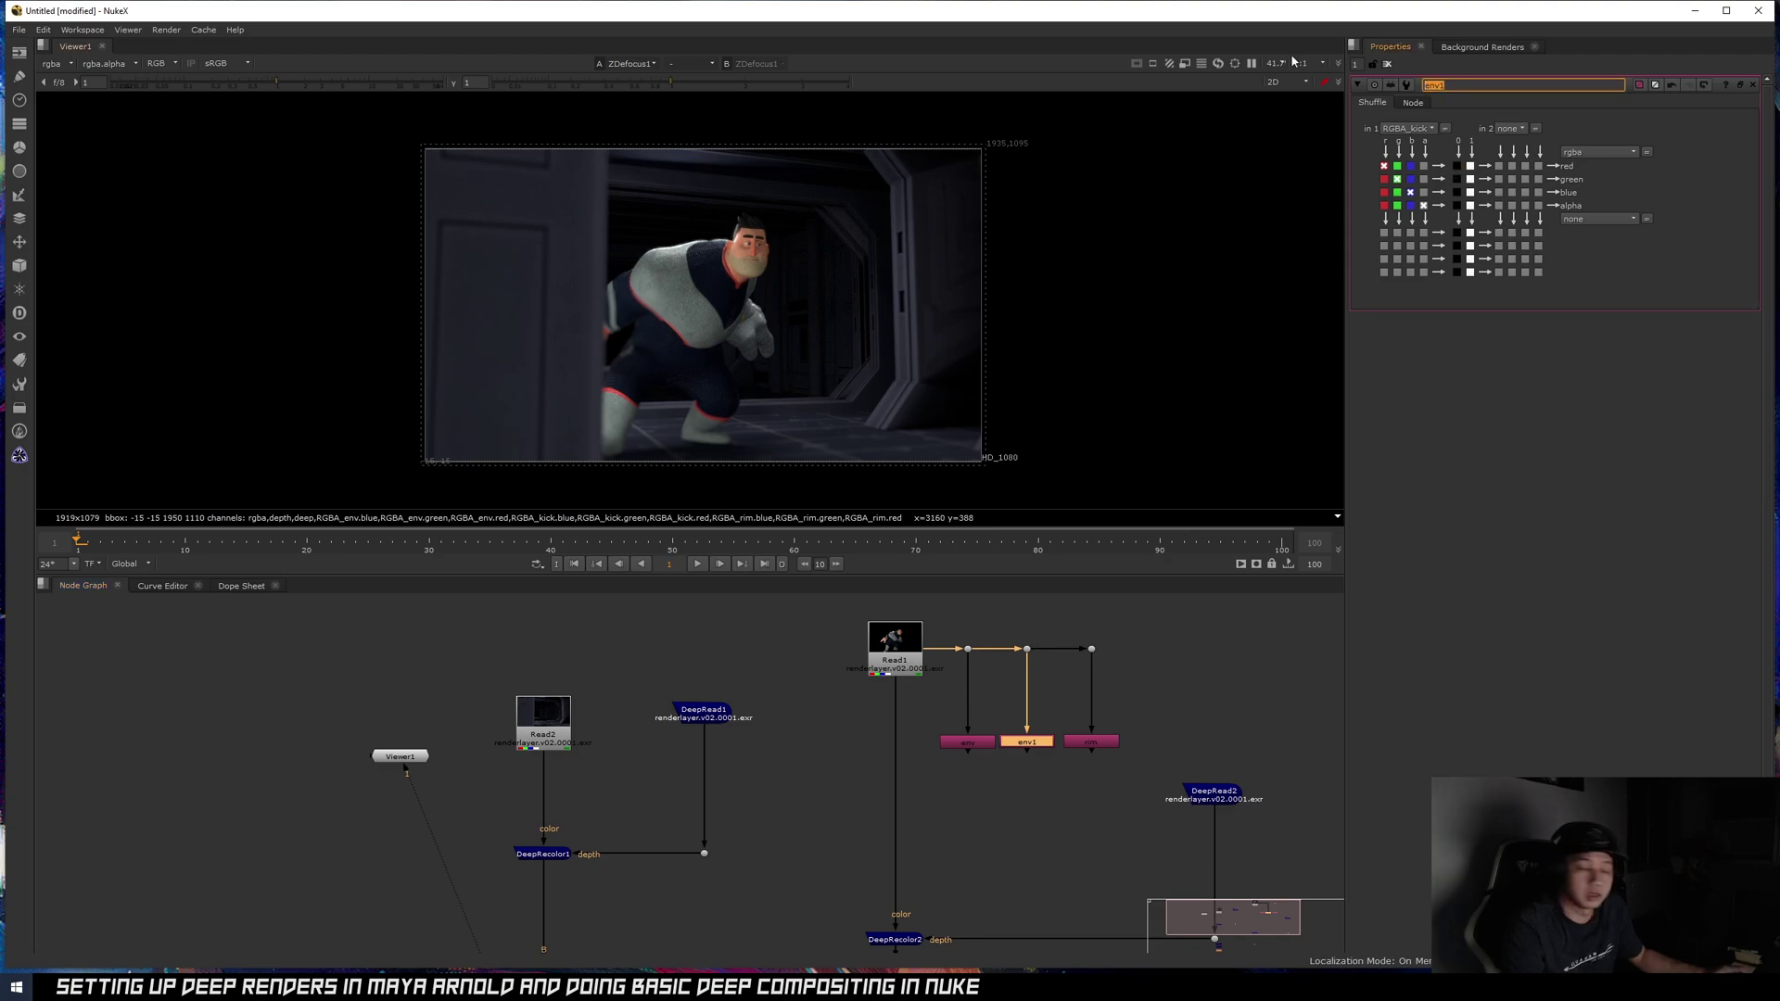
pyautogui.write('kick')
# - Add a Merge below env with env as B and kick as A through a dot, using the plus operation
pyautogui.click(959, 781)
pyautogui.press('m')
pyautogui.moveTo(971, 762); pyautogui.dragTo(1027, 787)
pyautogui.click(968, 788)
pyautogui.click(1442, 122)
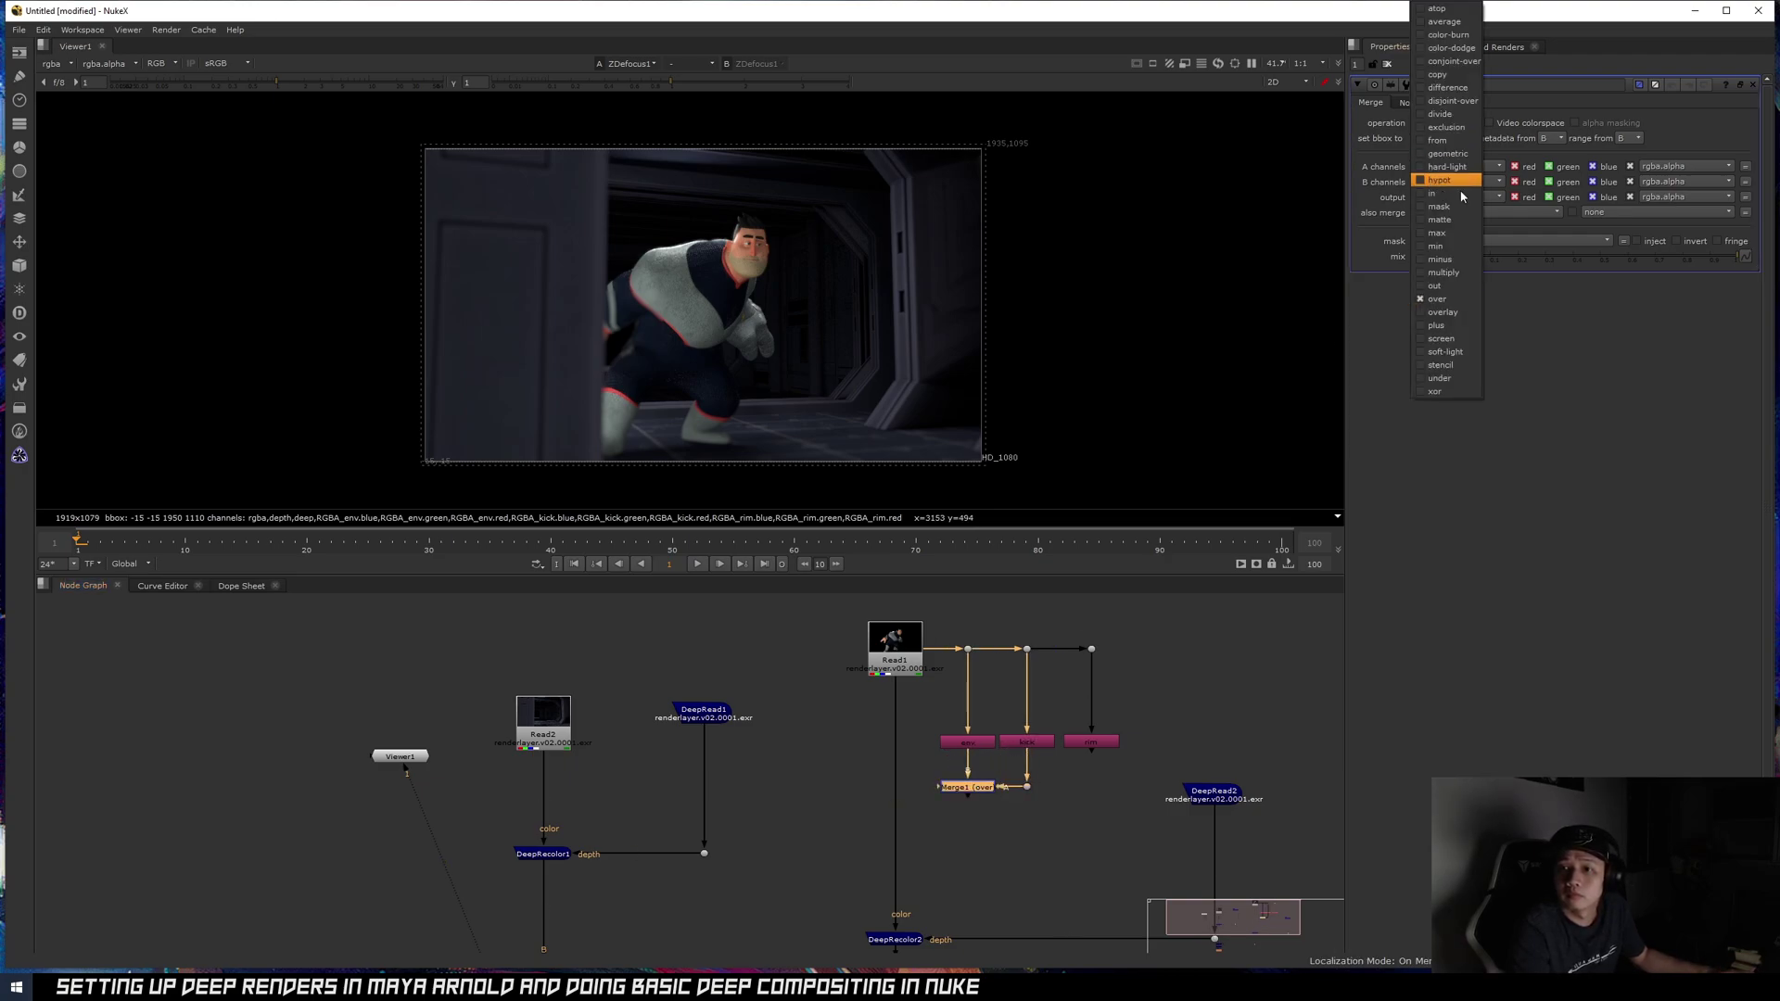
pyautogui.click(1446, 326)
# - Add a second plus Merge with Merge1 as B and rim as A through a dot, and view its output
pyautogui.scroll(3, 986, 757)
pyautogui.click(987, 757)
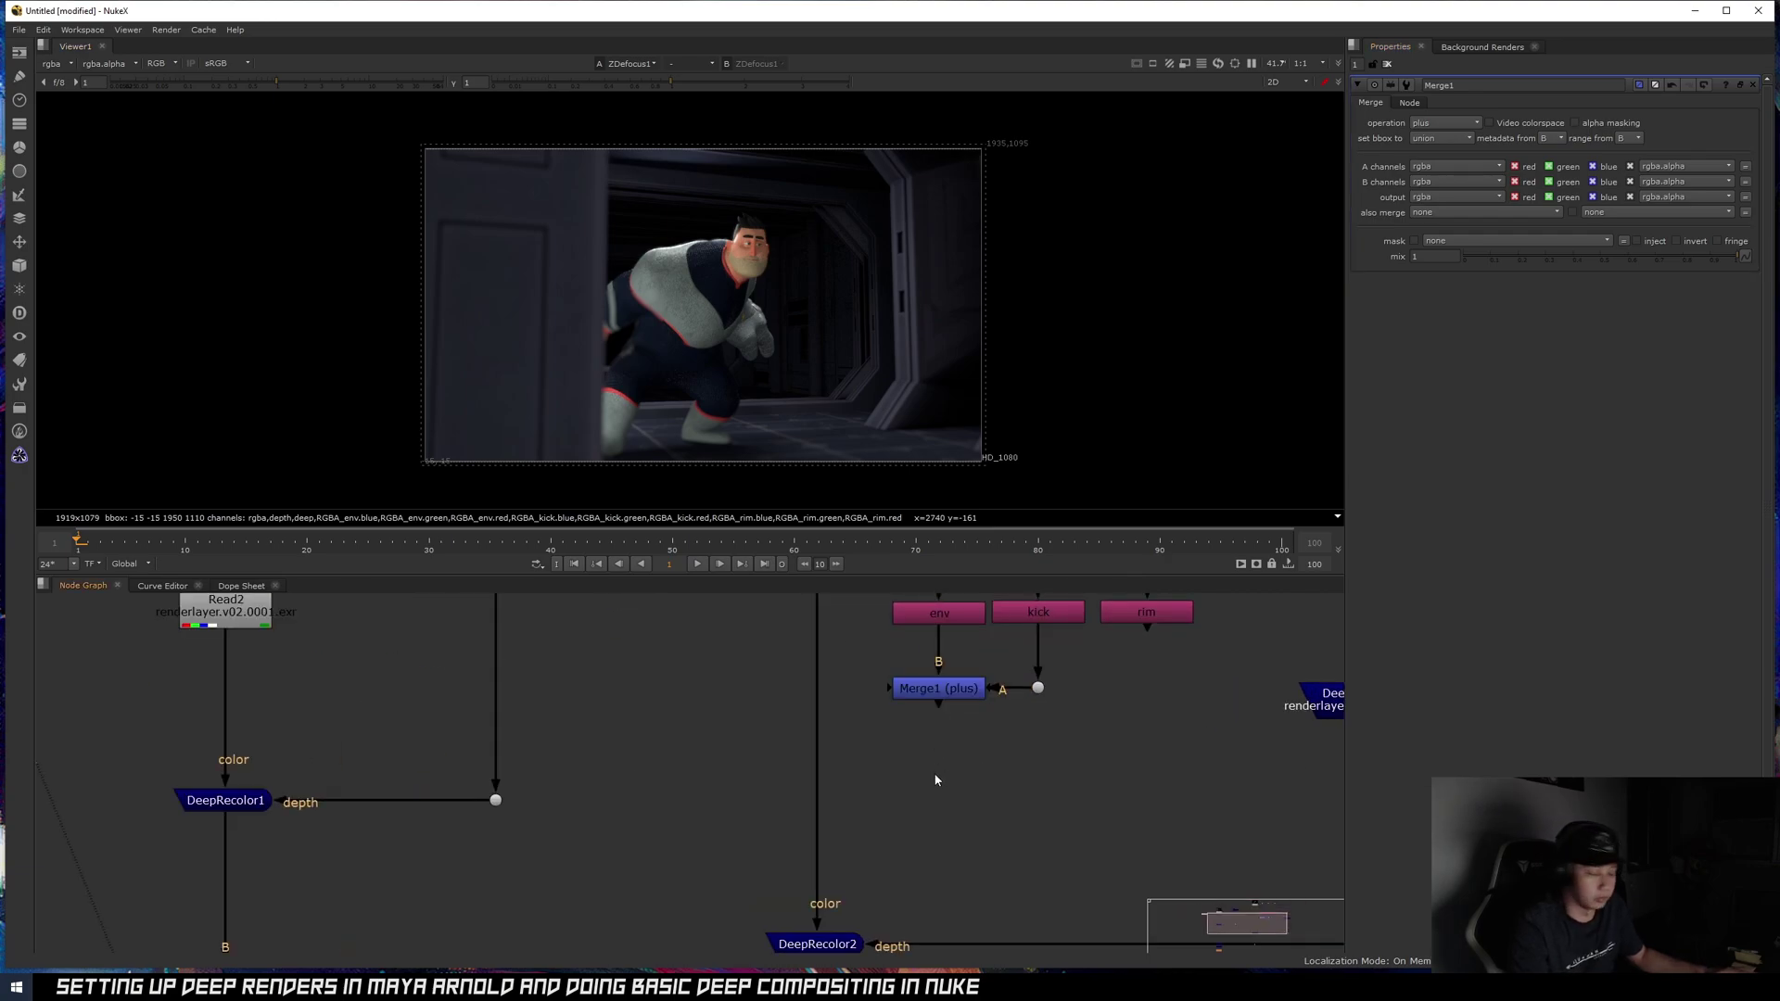
pyautogui.press('m')
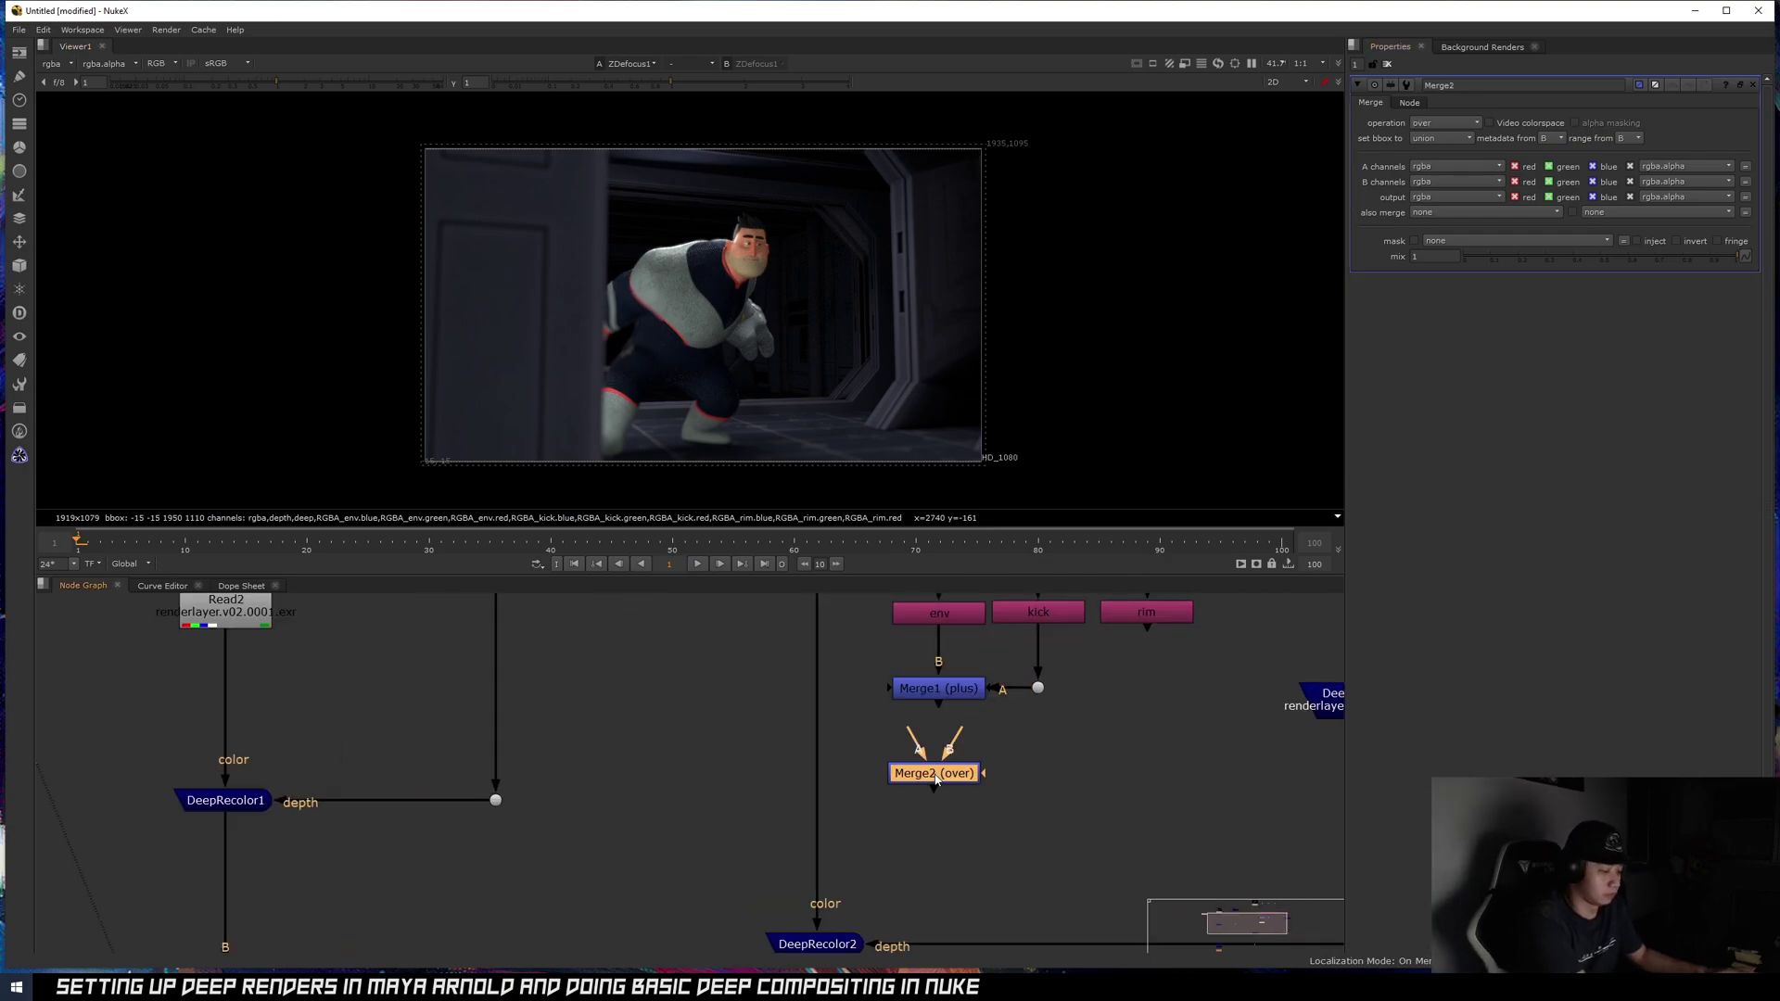
pyautogui.click(1438, 124)
pyautogui.click(1472, 326)
pyautogui.moveTo(960, 731); pyautogui.dragTo(939, 691)
pyautogui.moveTo(935, 778); pyautogui.dragTo(1147, 619)
pyautogui.keyDown('ctrl'); pyautogui.moveTo(1067, 704); pyautogui.dragTo(1150, 784); pyautogui.keyUp('ctrl')
pyautogui.click(938, 786)
pyautogui.press('1')
# - Add a Grade after the rim Shuffle and tint its multiply blue with red 0, green about 0.376 and blue 1
pyautogui.scroll(1, 754, 274)
pyautogui.moveTo(1031, 678); pyautogui.dragTo(1001, 732, button='middle')
pyautogui.scroll(-1, 1001, 731)
pyautogui.scroll(3, 947, 690)
pyautogui.scroll(-2, 917, 673)
pyautogui.moveTo(908, 672); pyautogui.dragTo(797, 719, button='middle')
pyautogui.click(713, 659)
pyautogui.moveTo(714, 660); pyautogui.dragTo(1019, 658)
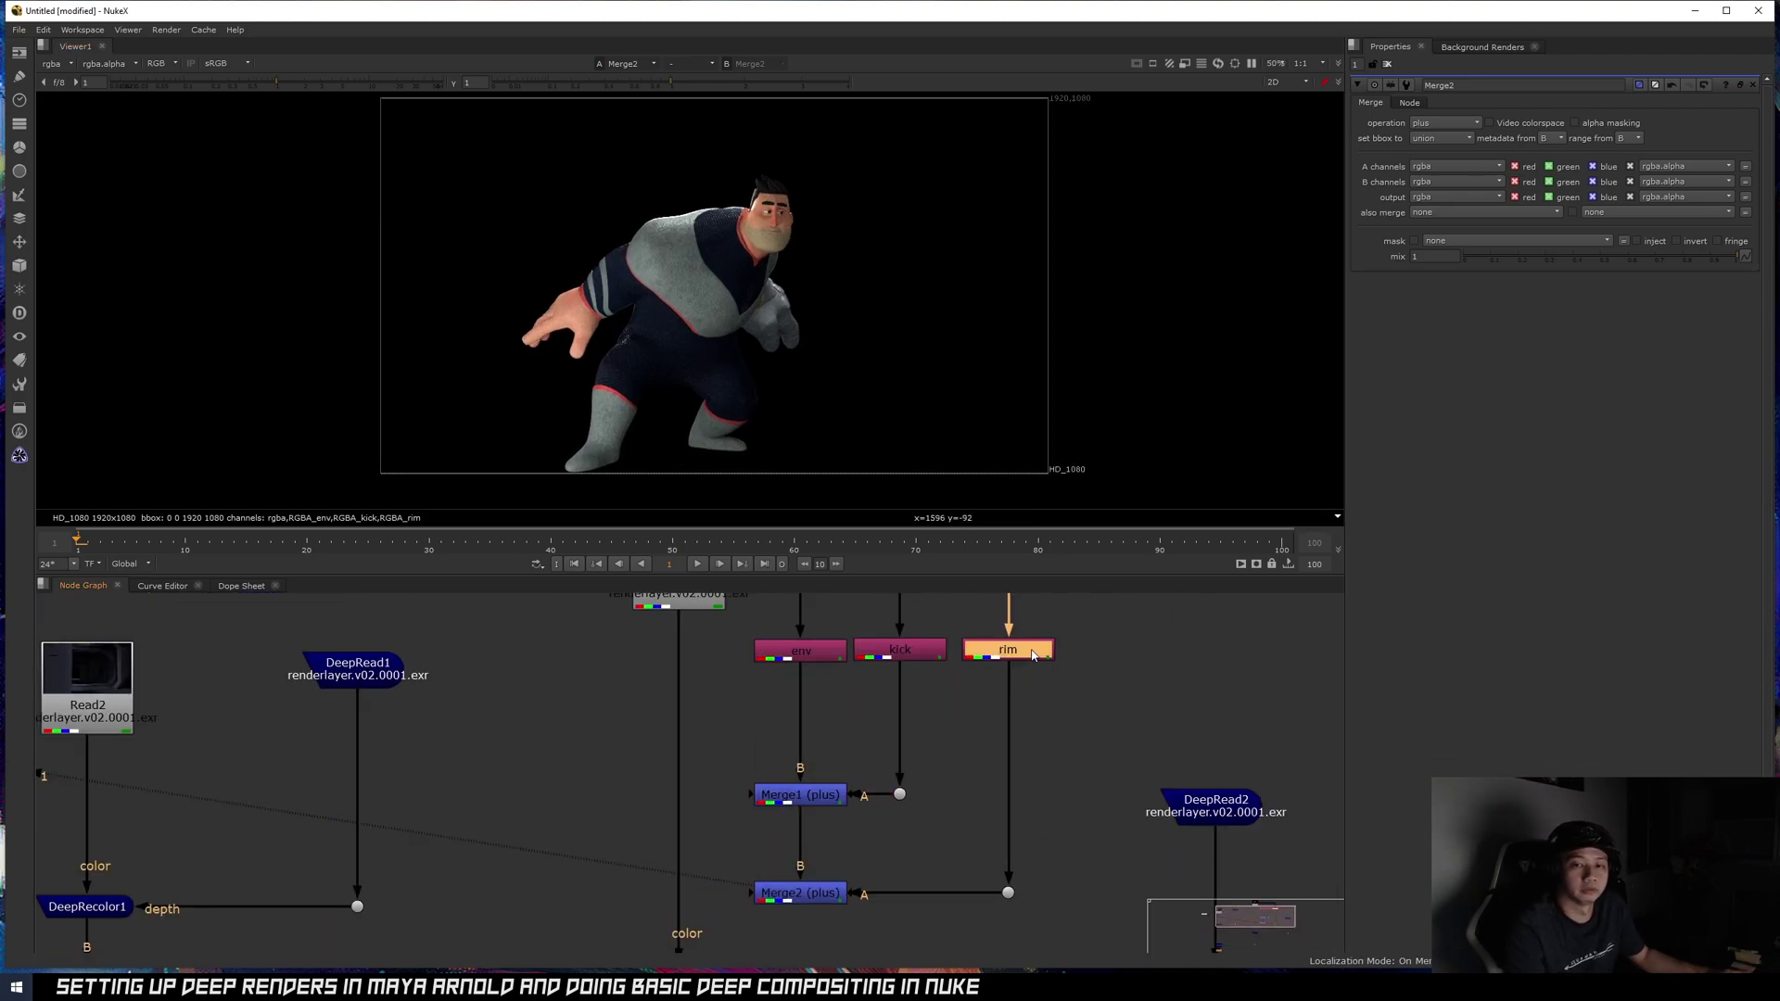
pyautogui.press('g')
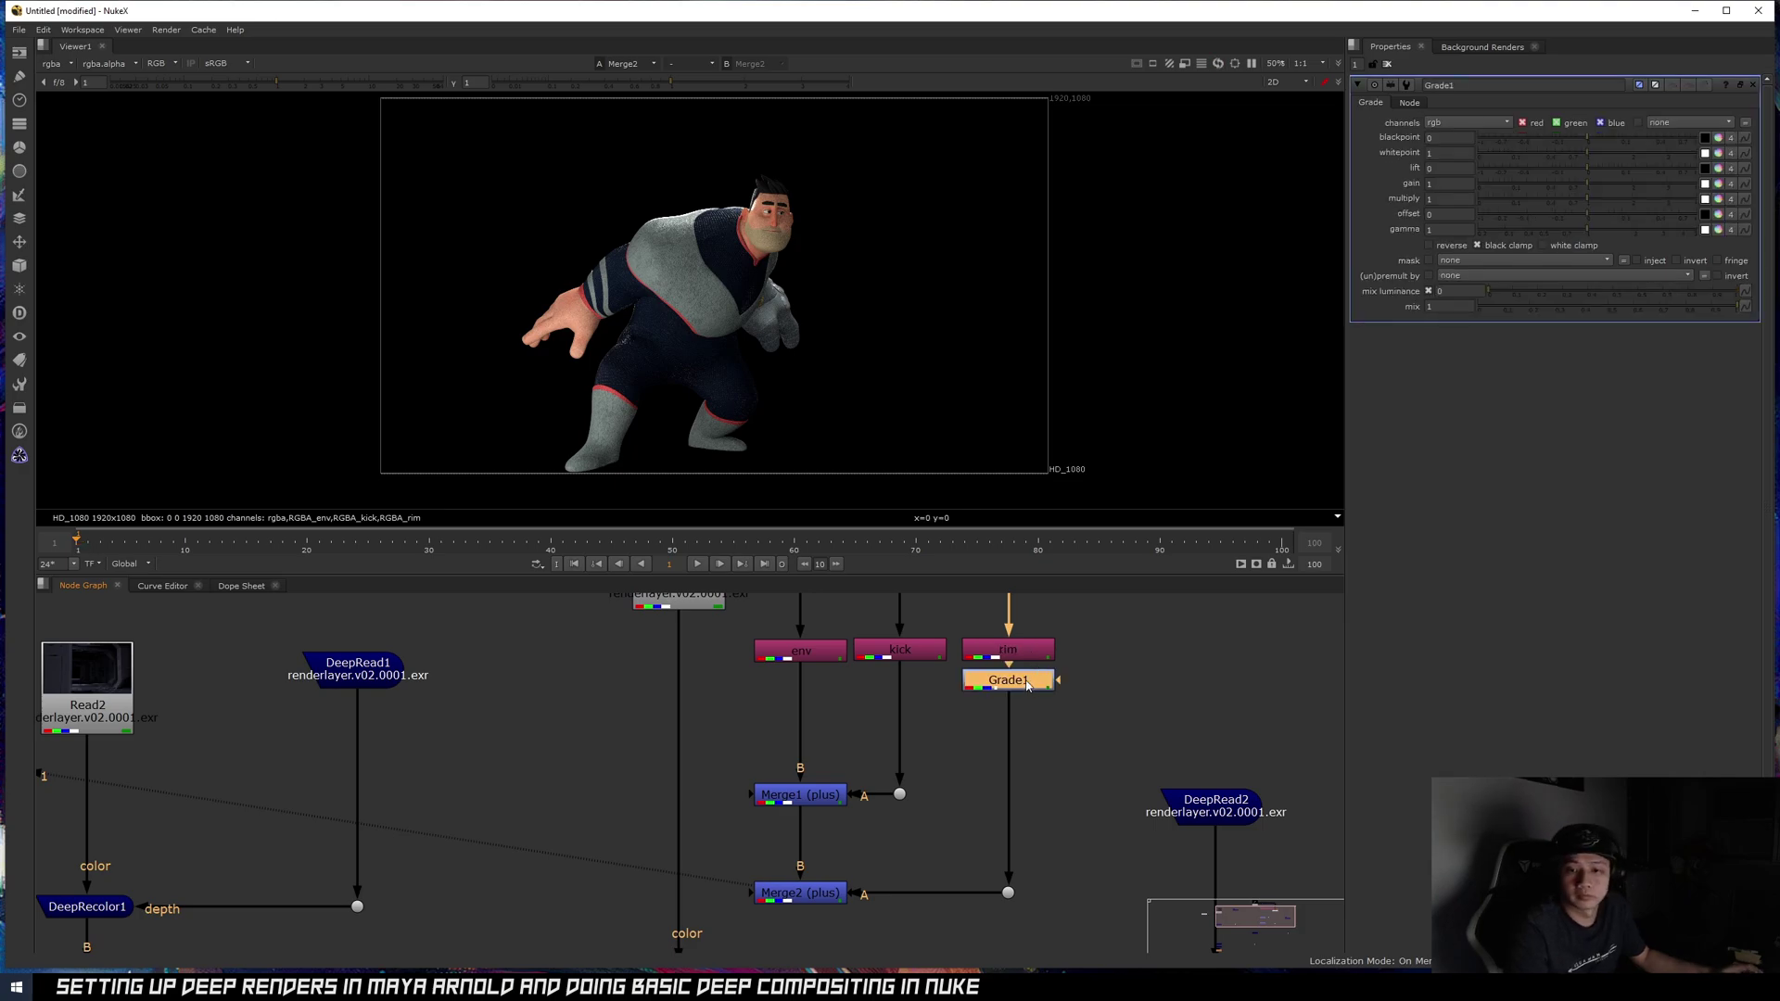
pyautogui.click(1719, 198)
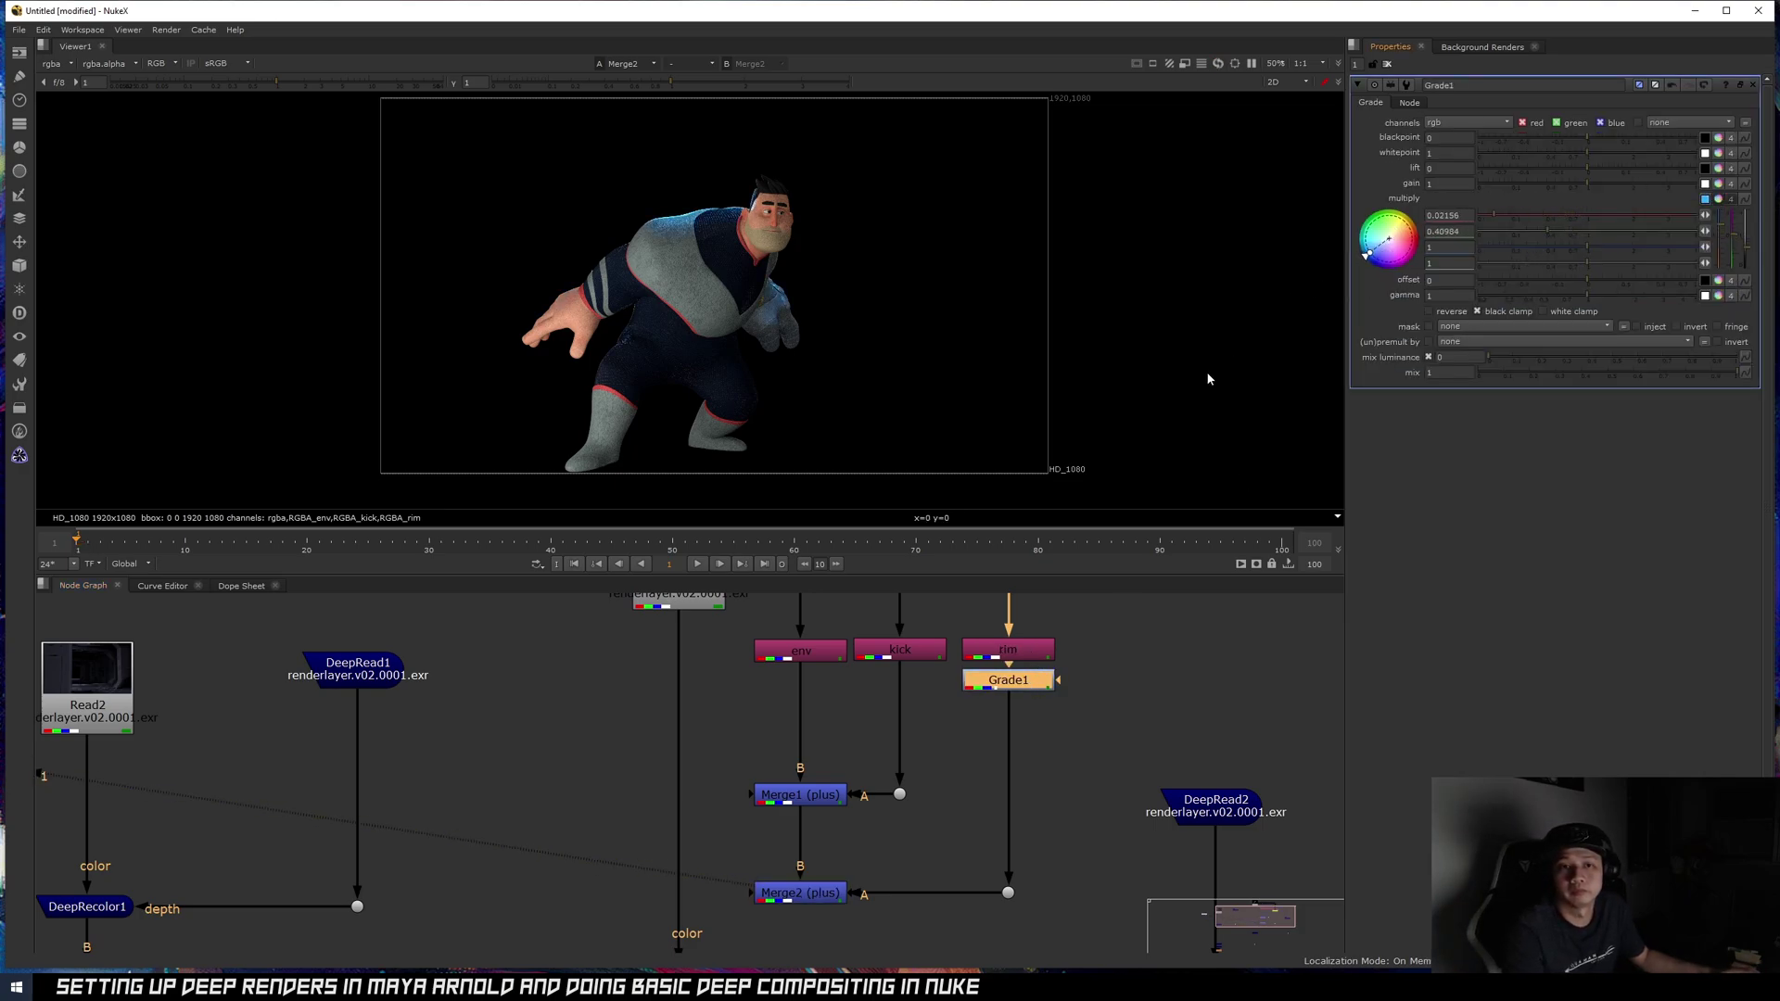
pyautogui.moveTo(1231, 348); pyautogui.dragTo(1204, 382)
# - Add an Exposure node after the env Shuffle, set it to -0.5 stops, and toggle it off and on to compare
pyautogui.scroll(3, 843, 690)
pyautogui.click(777, 676)
pyautogui.press('Tab')
pyautogui.write('expo')
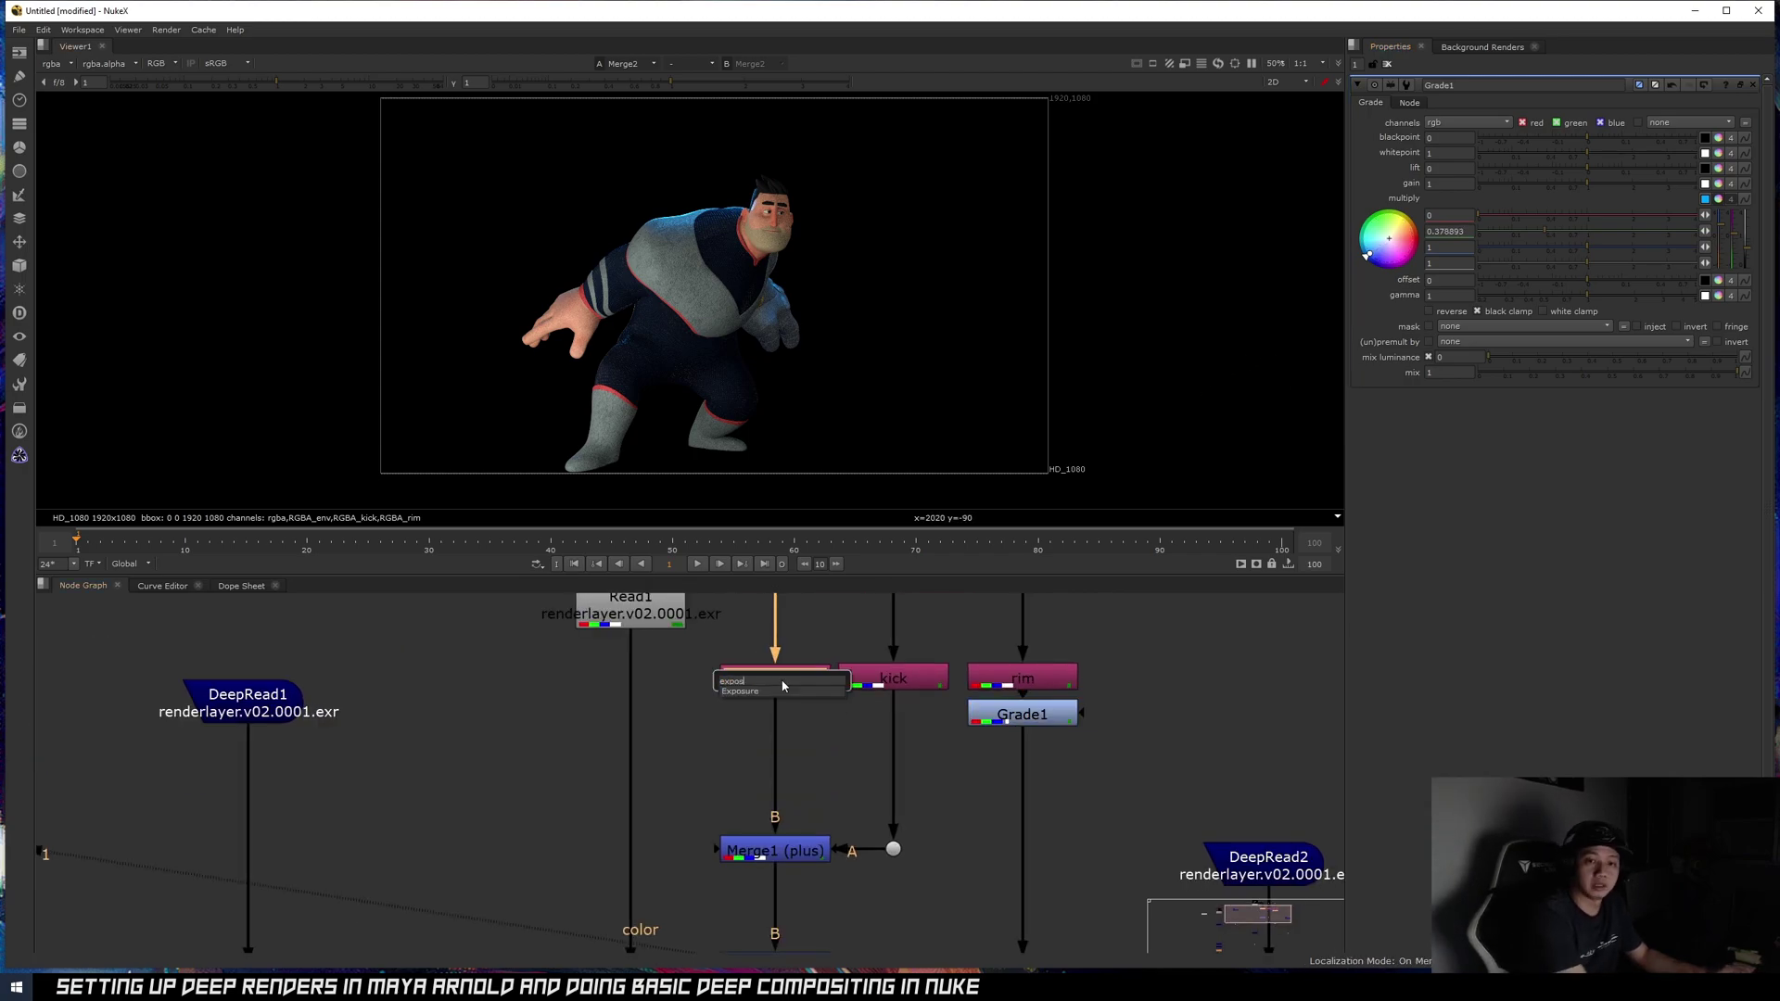
pyautogui.press('Return')
pyautogui.click(1447, 169)
pyautogui.click(1454, 158)
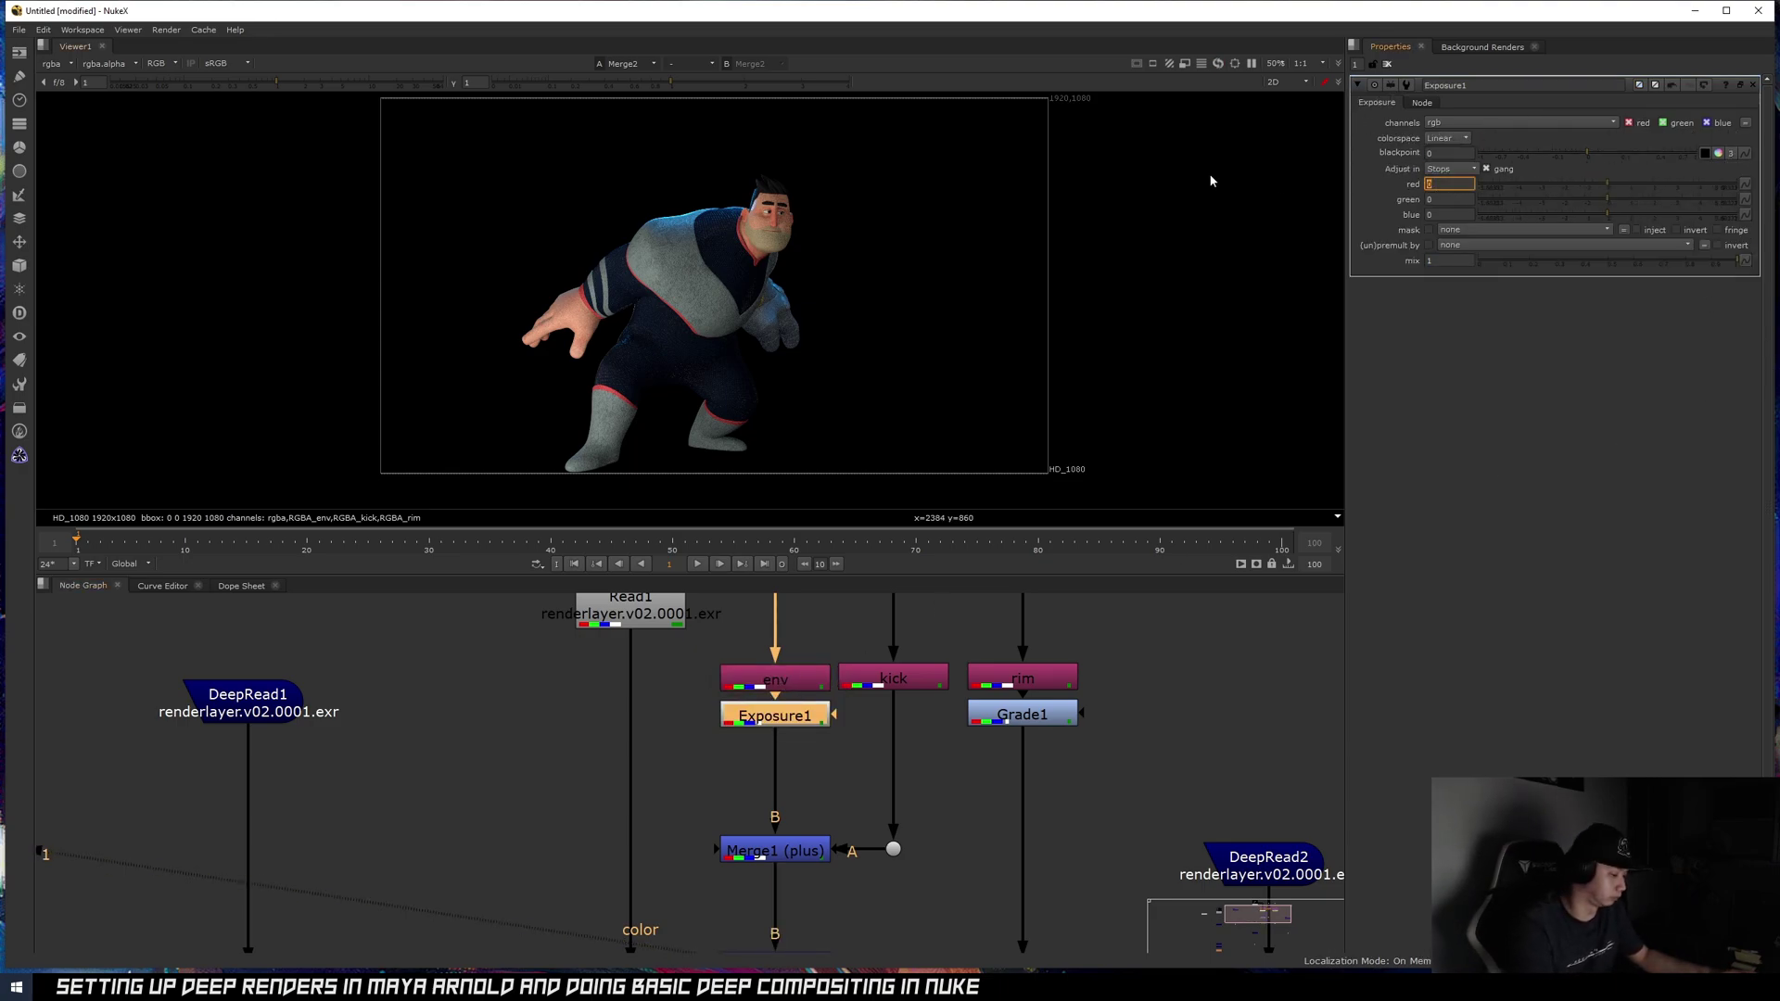
pyautogui.write('-0')
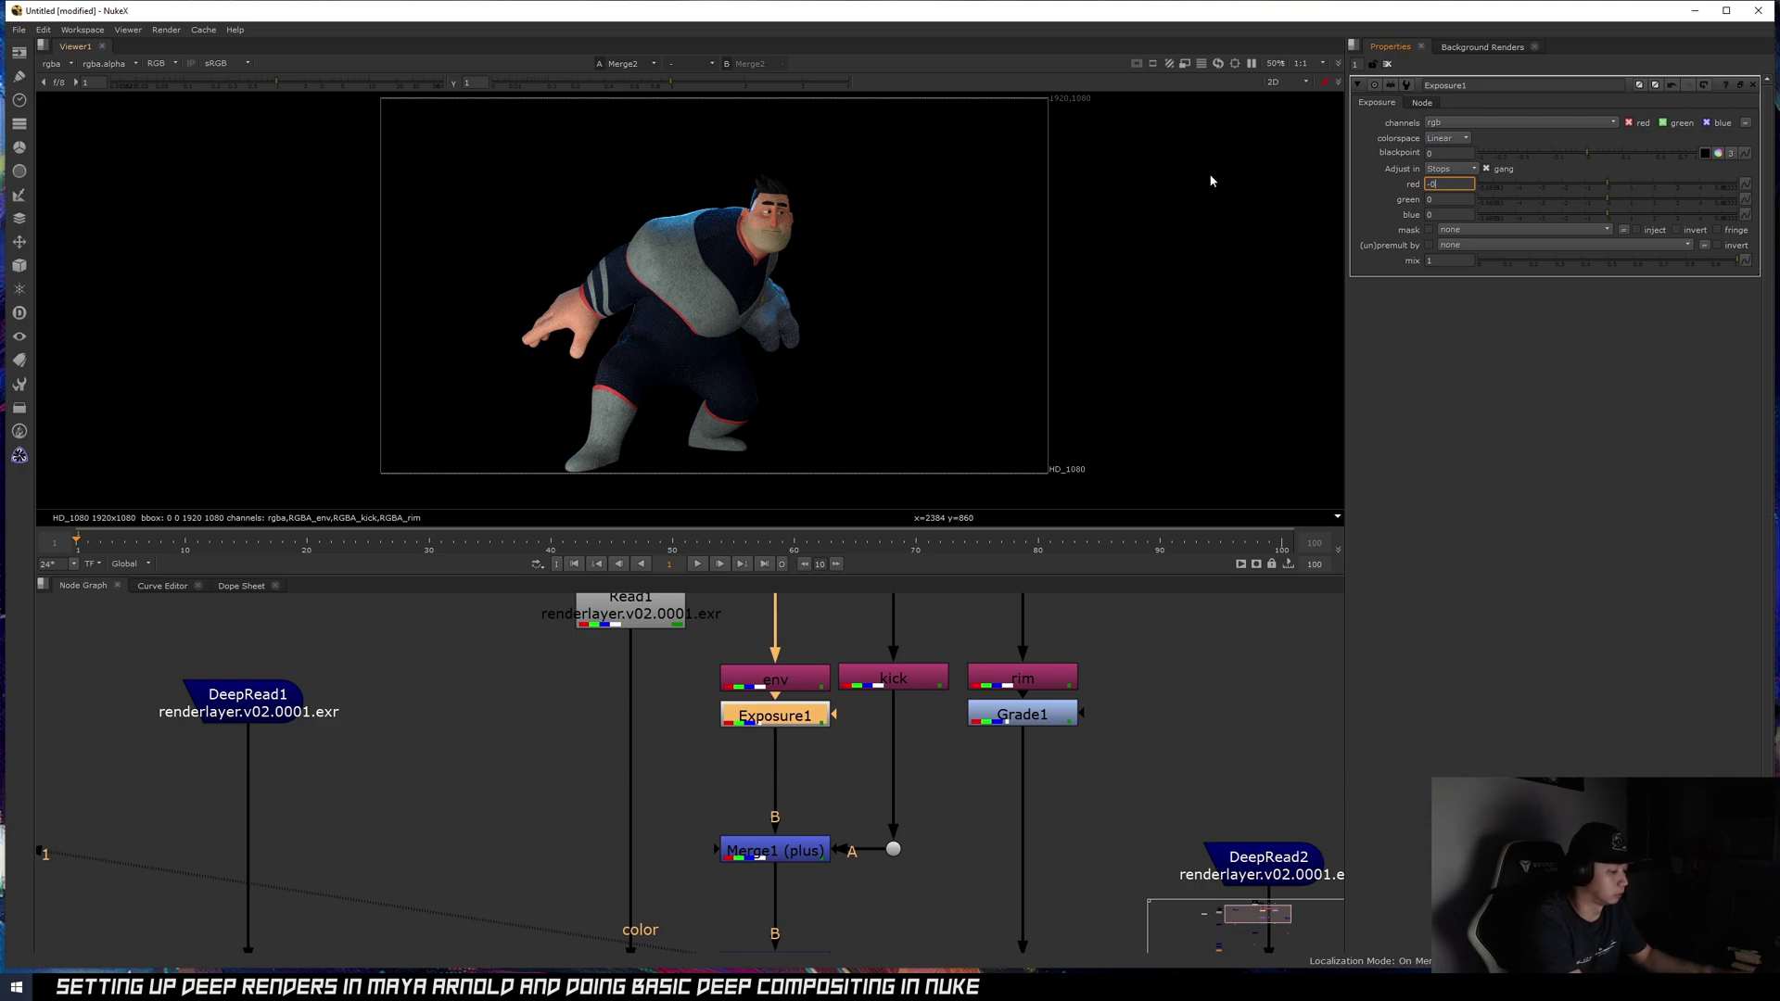
pyautogui.write('.5')
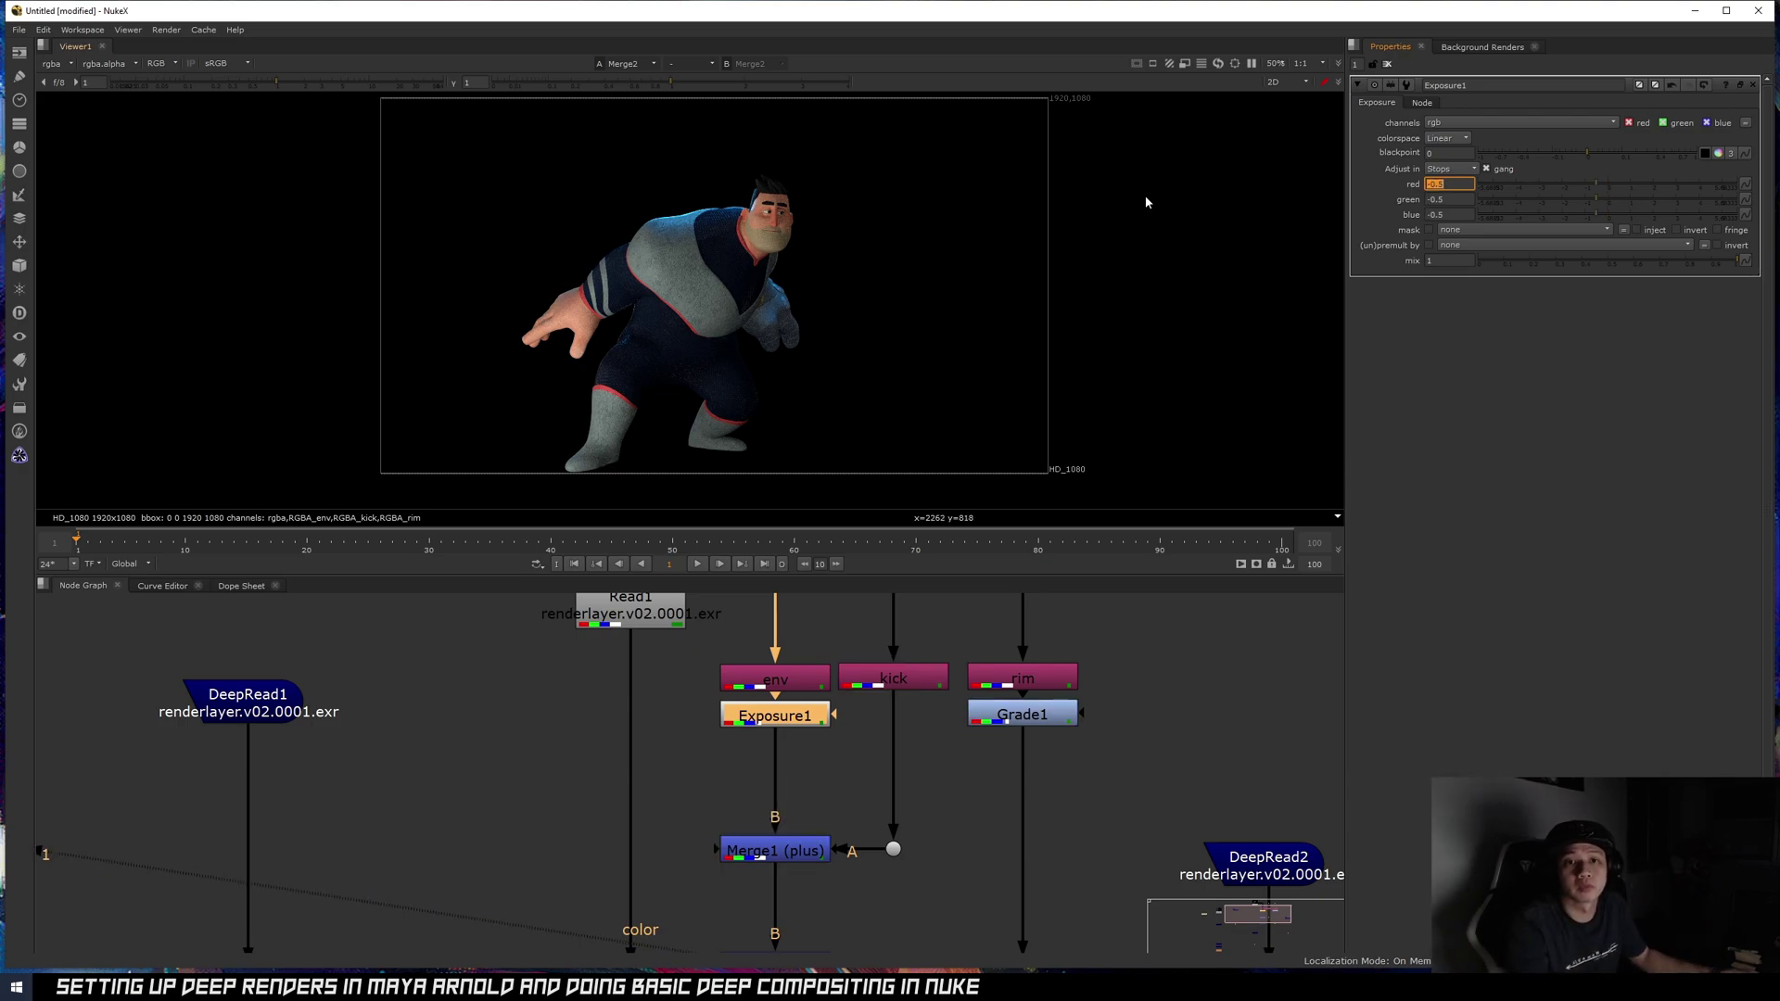
pyautogui.press('d')
pyautogui.press('d')
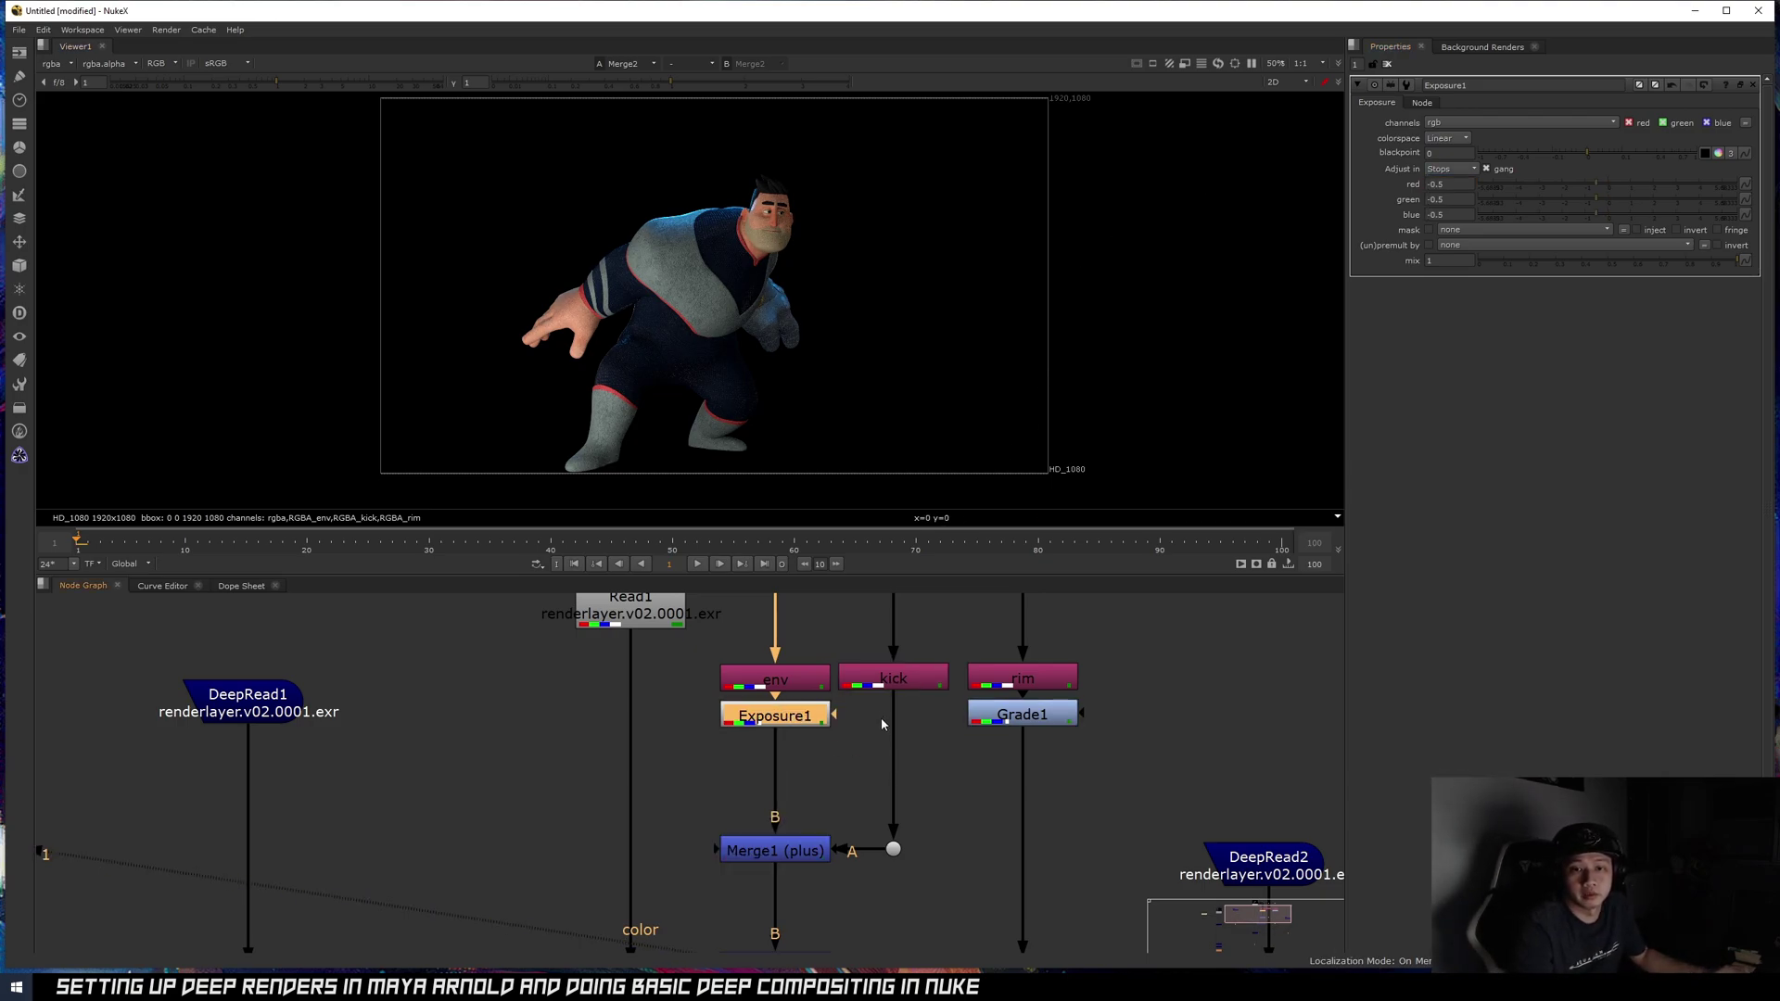
# - View the kick pass on its own, add a Grade below it, and switch the viewer back to Merge2
pyautogui.click(904, 680)
pyautogui.press('1')
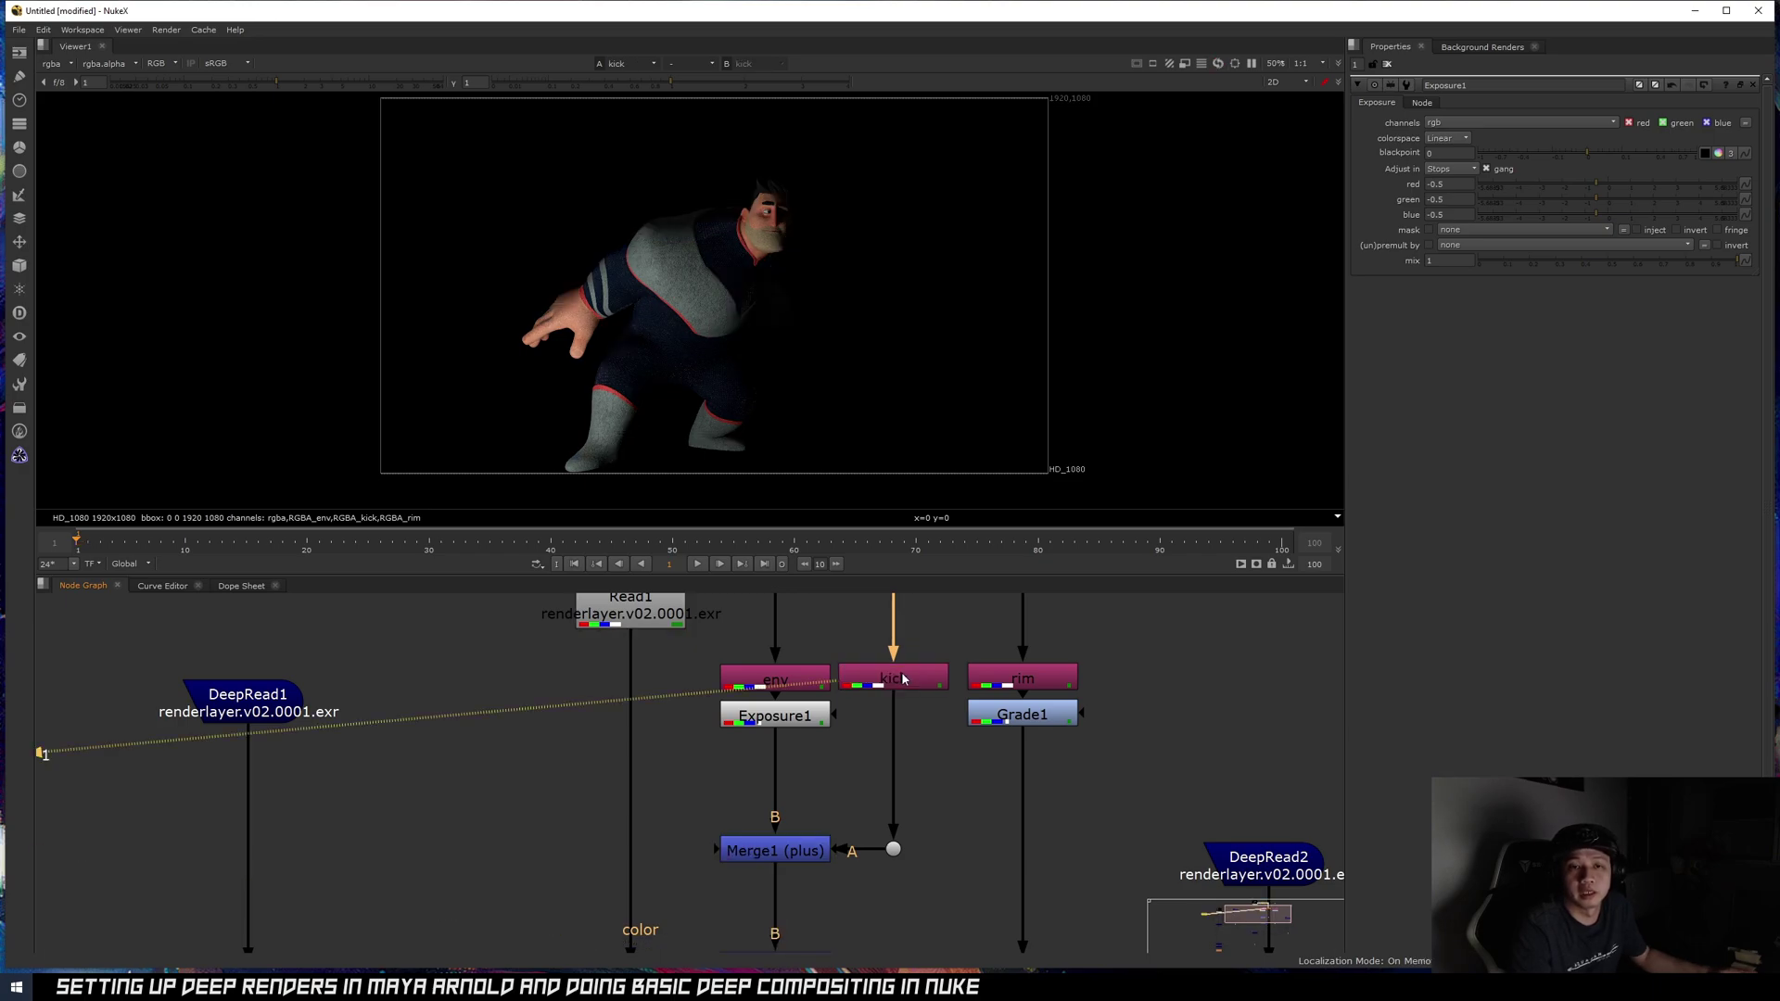
pyautogui.click(903, 680)
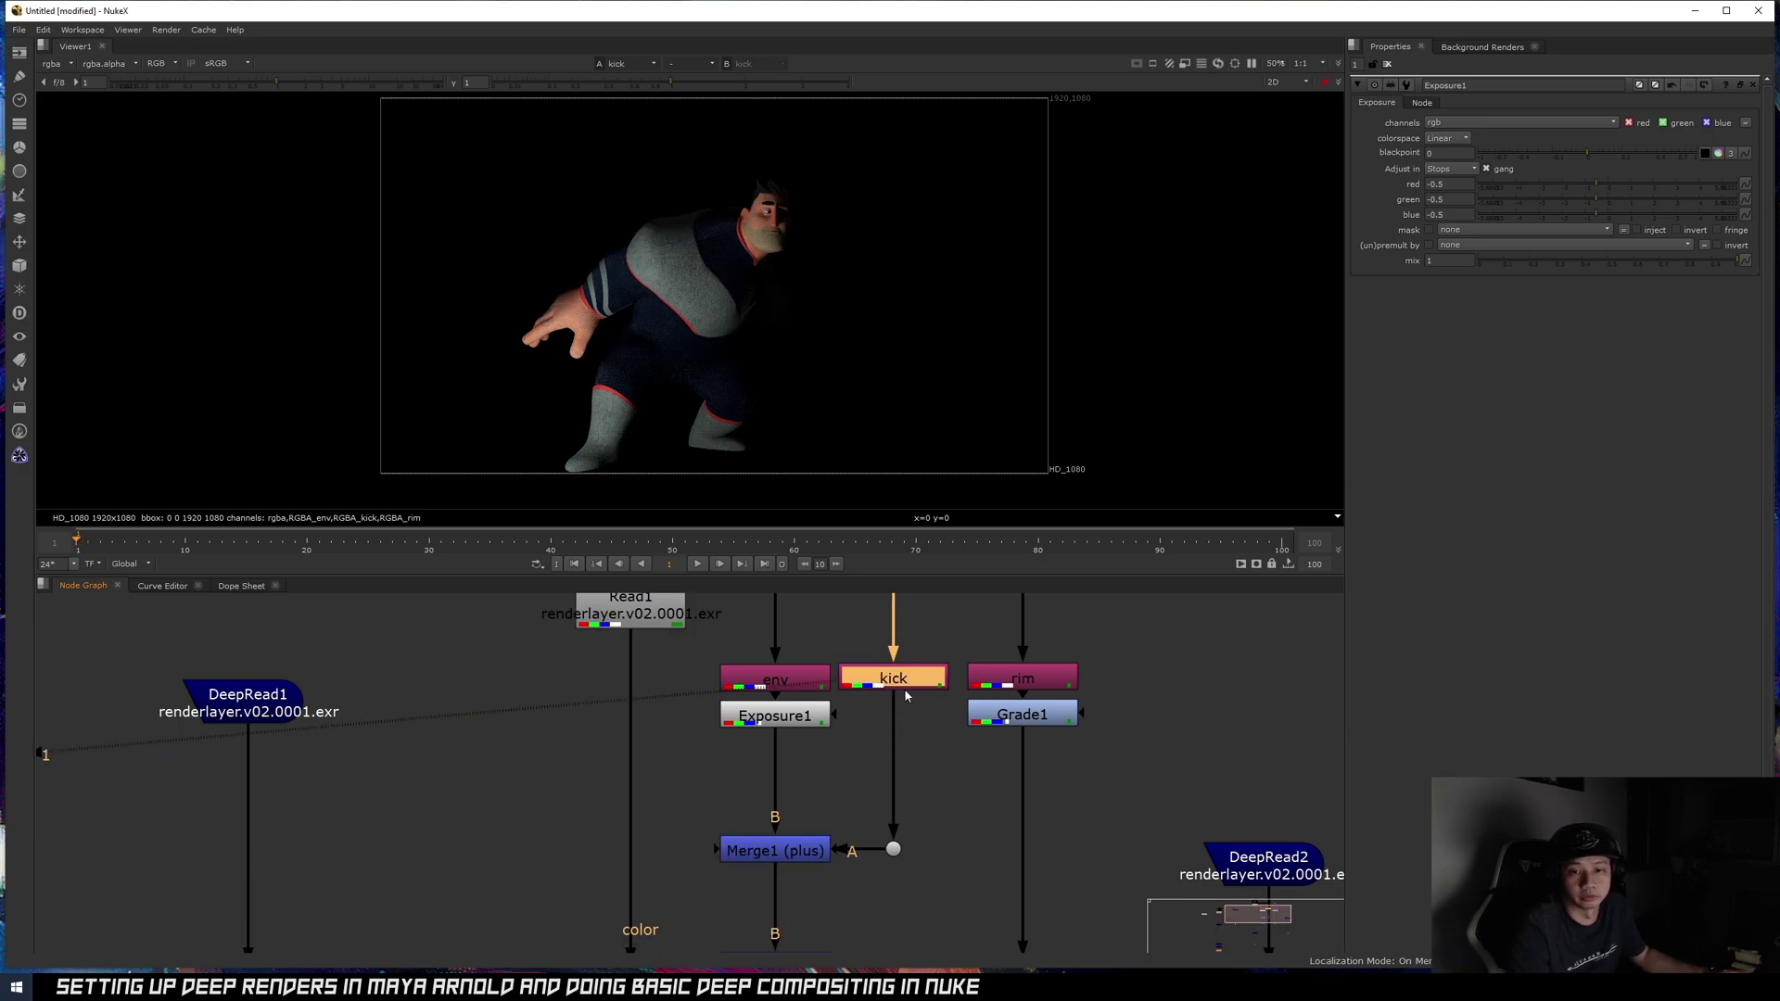
pyautogui.press('g')
pyautogui.scroll(-3, 892, 870)
pyautogui.scroll(1, 850, 880)
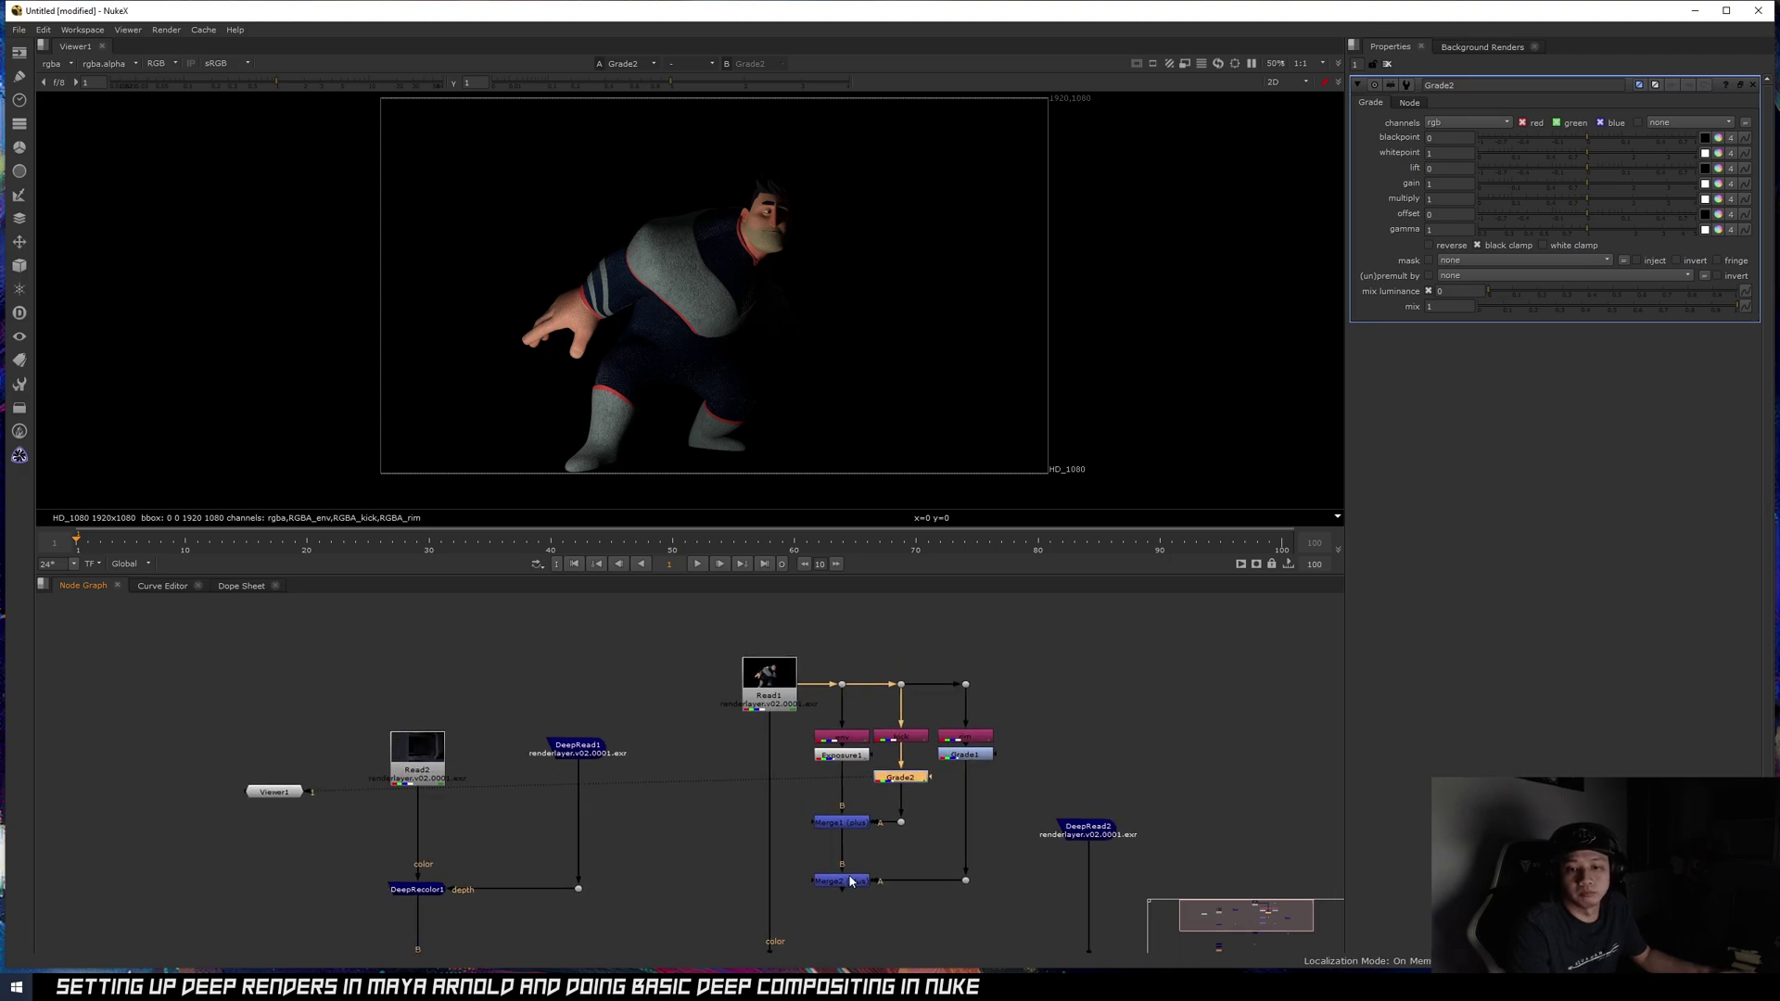
pyautogui.press('1')
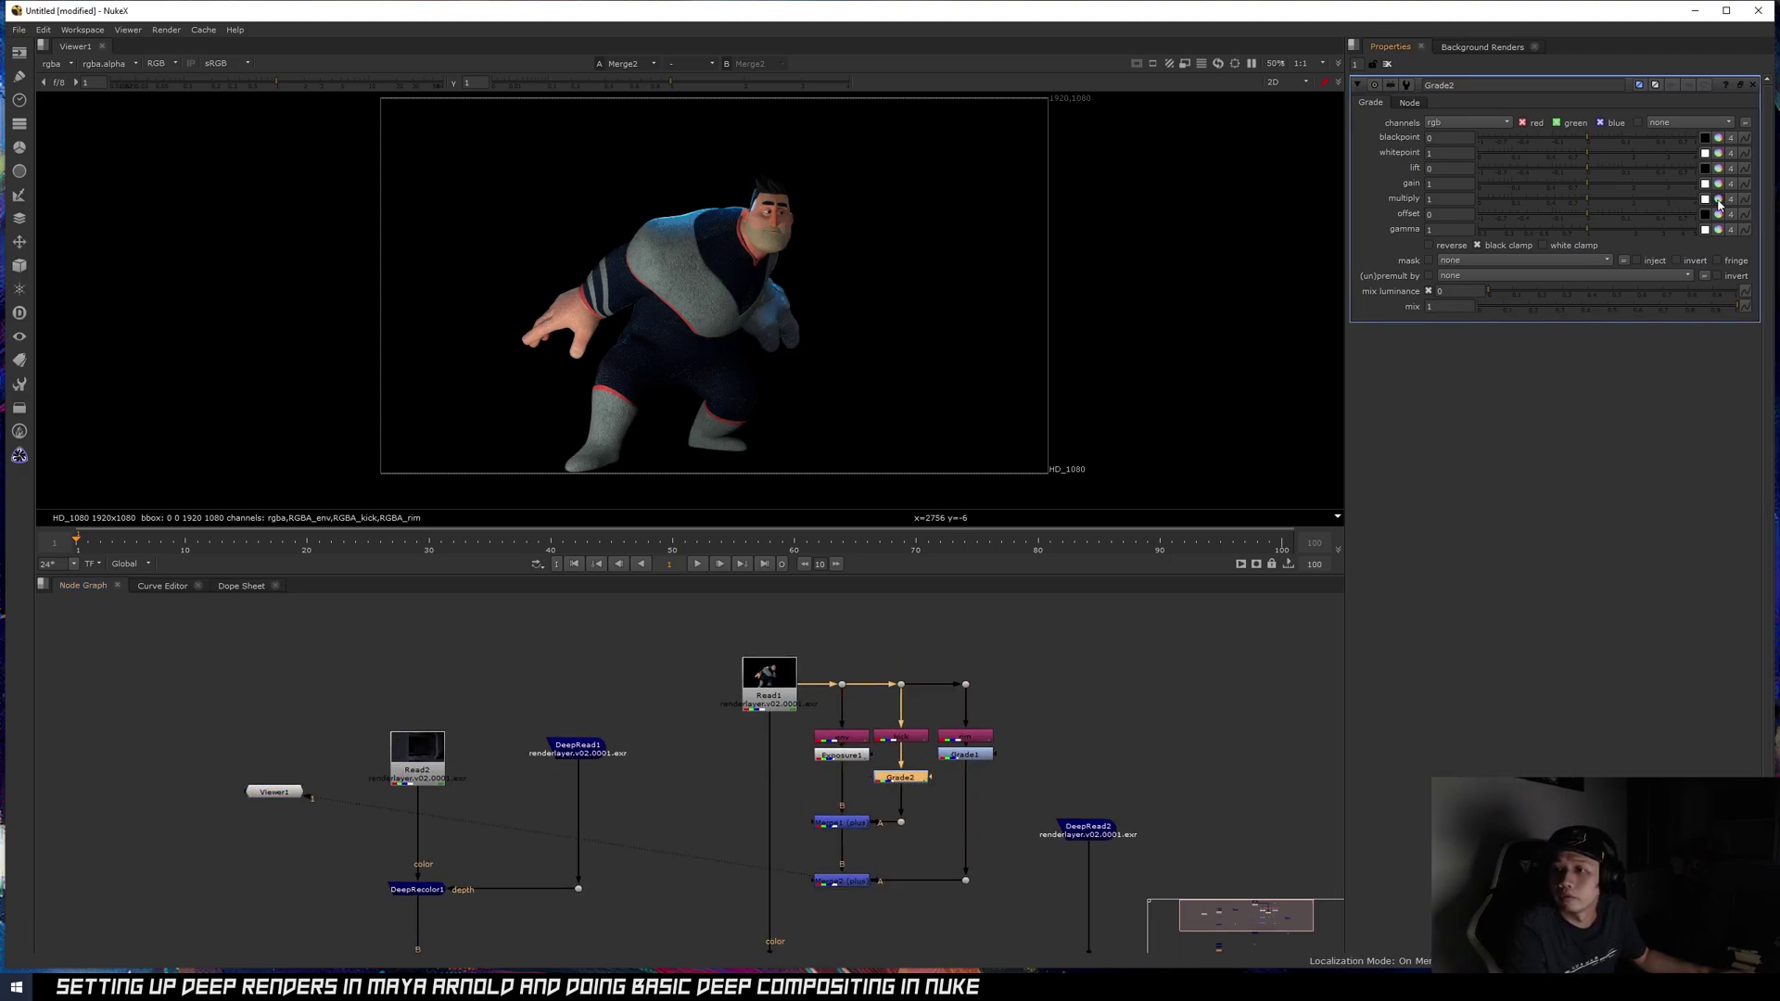
# - Tint the kick Grade's multiply orange with red 1, green about 0.27 and blue about 0.03
pyautogui.click(1717, 200)
pyautogui.moveTo(1388, 240); pyautogui.dragTo(1442, 209)
pyautogui.moveTo(1567, 173); pyautogui.dragTo(1610, 166)
pyautogui.moveTo(940, 764); pyautogui.dragTo(947, 718, button='middle')
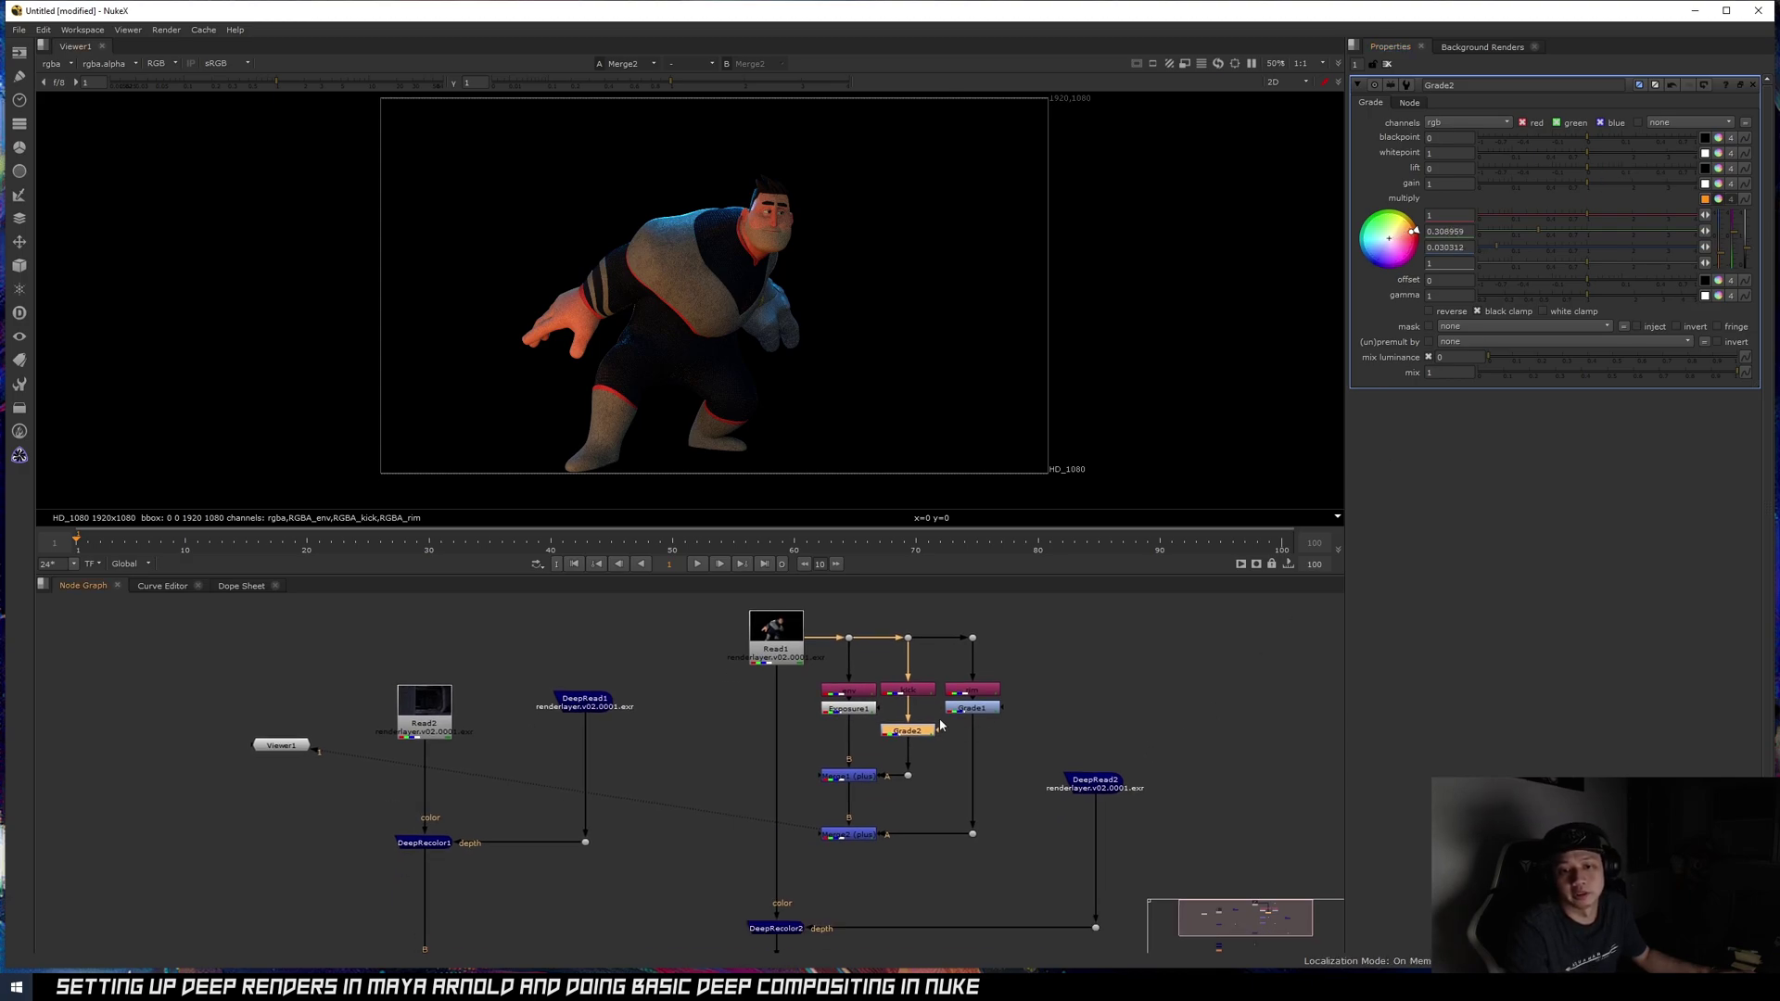
# - Add an Exposure node after the rim branch's Grade1 and set it to 1 stop
pyautogui.scroll(3, 947, 722)
pyautogui.doubleClick(815, 701)
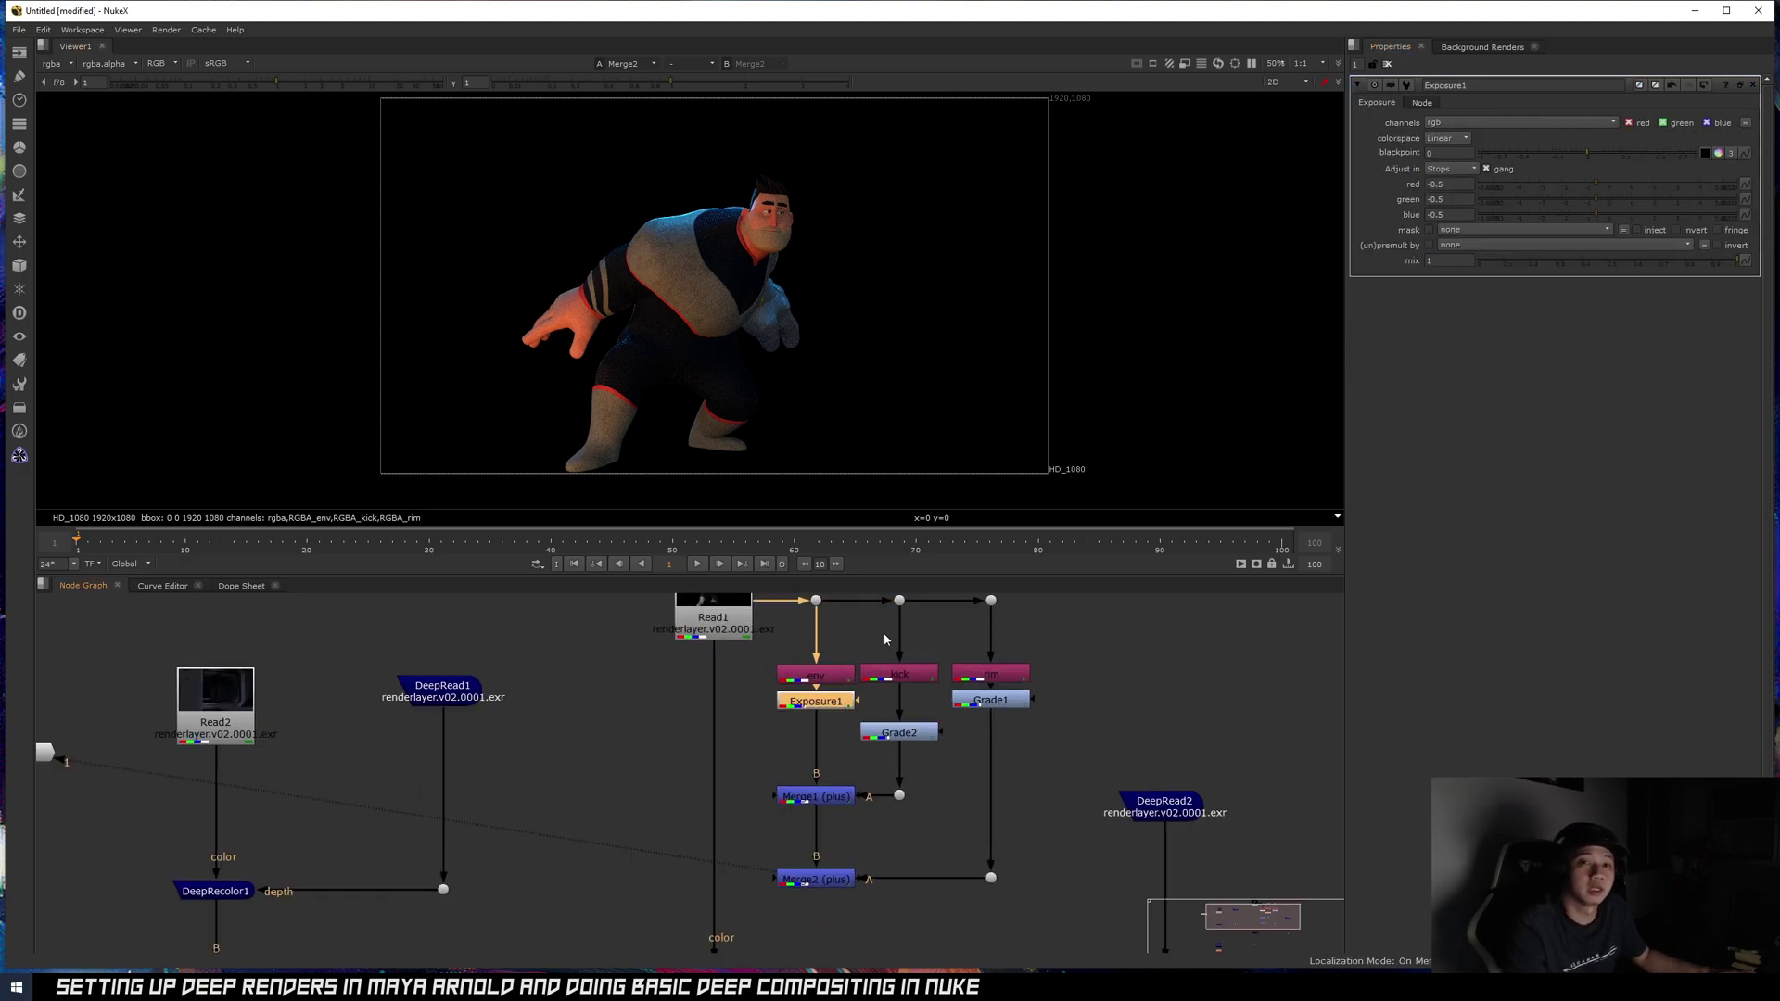
pyautogui.click(1005, 701)
pyautogui.press('Tab')
pyautogui.write('ex')
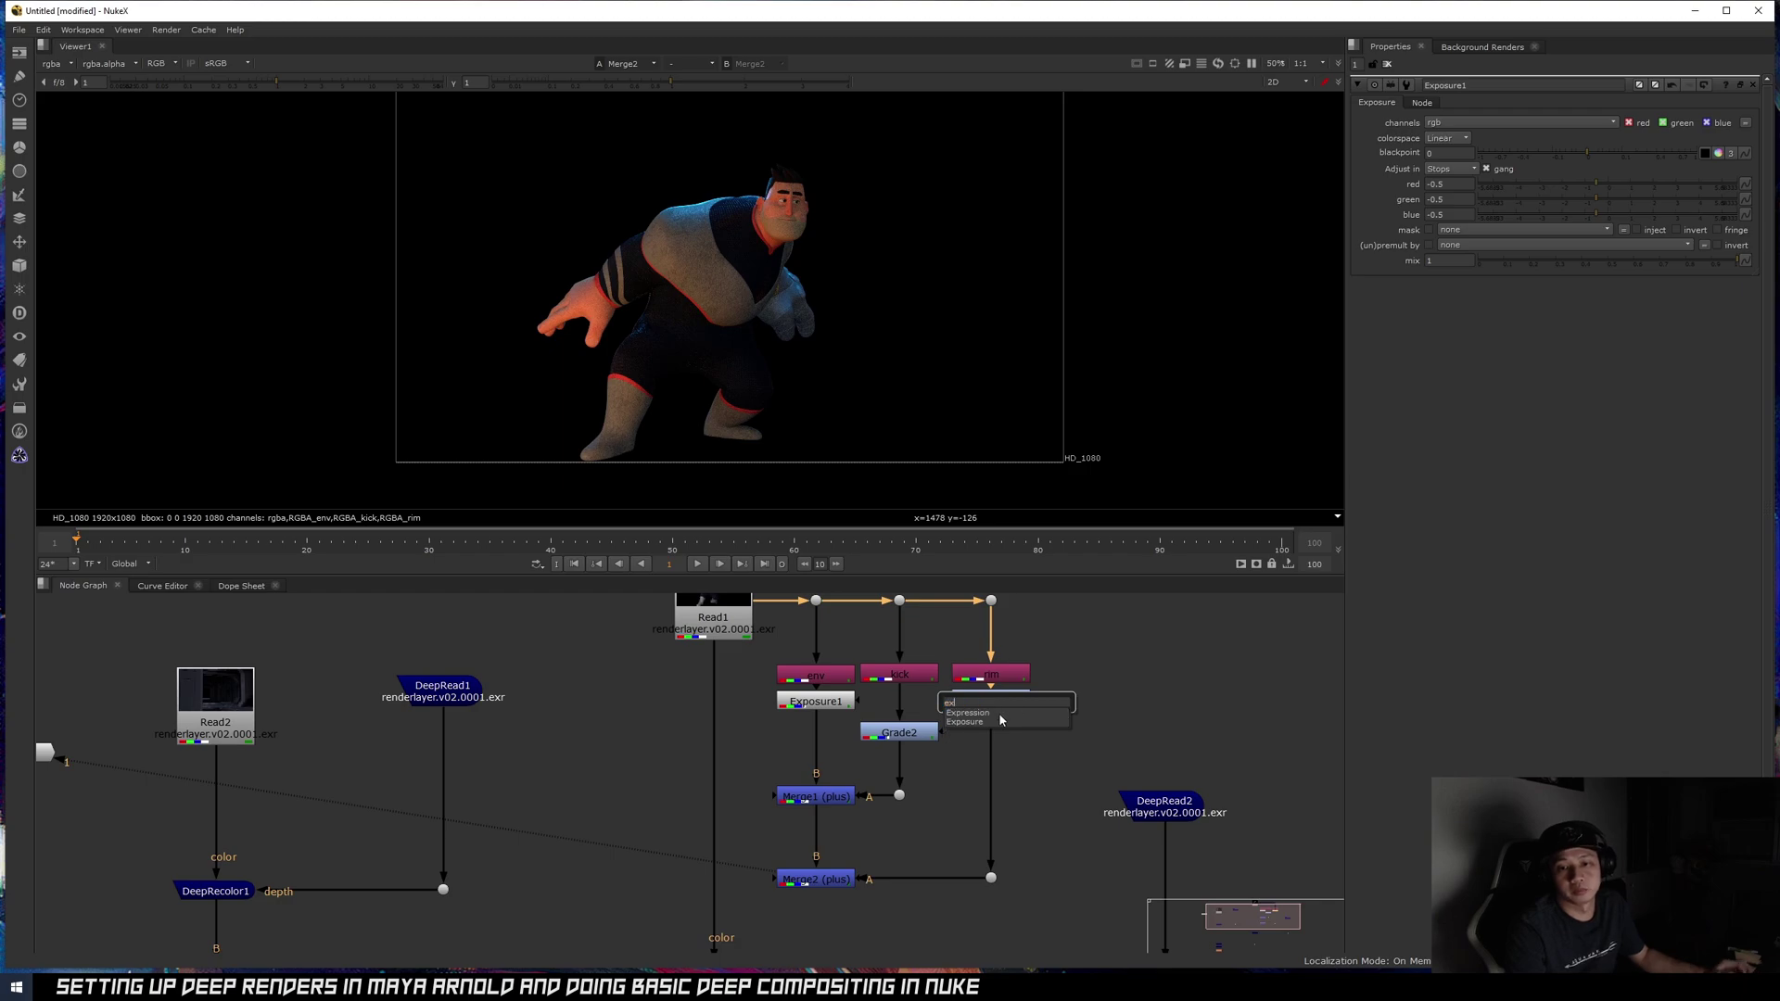
pyautogui.click(999, 720)
pyautogui.click(1450, 169)
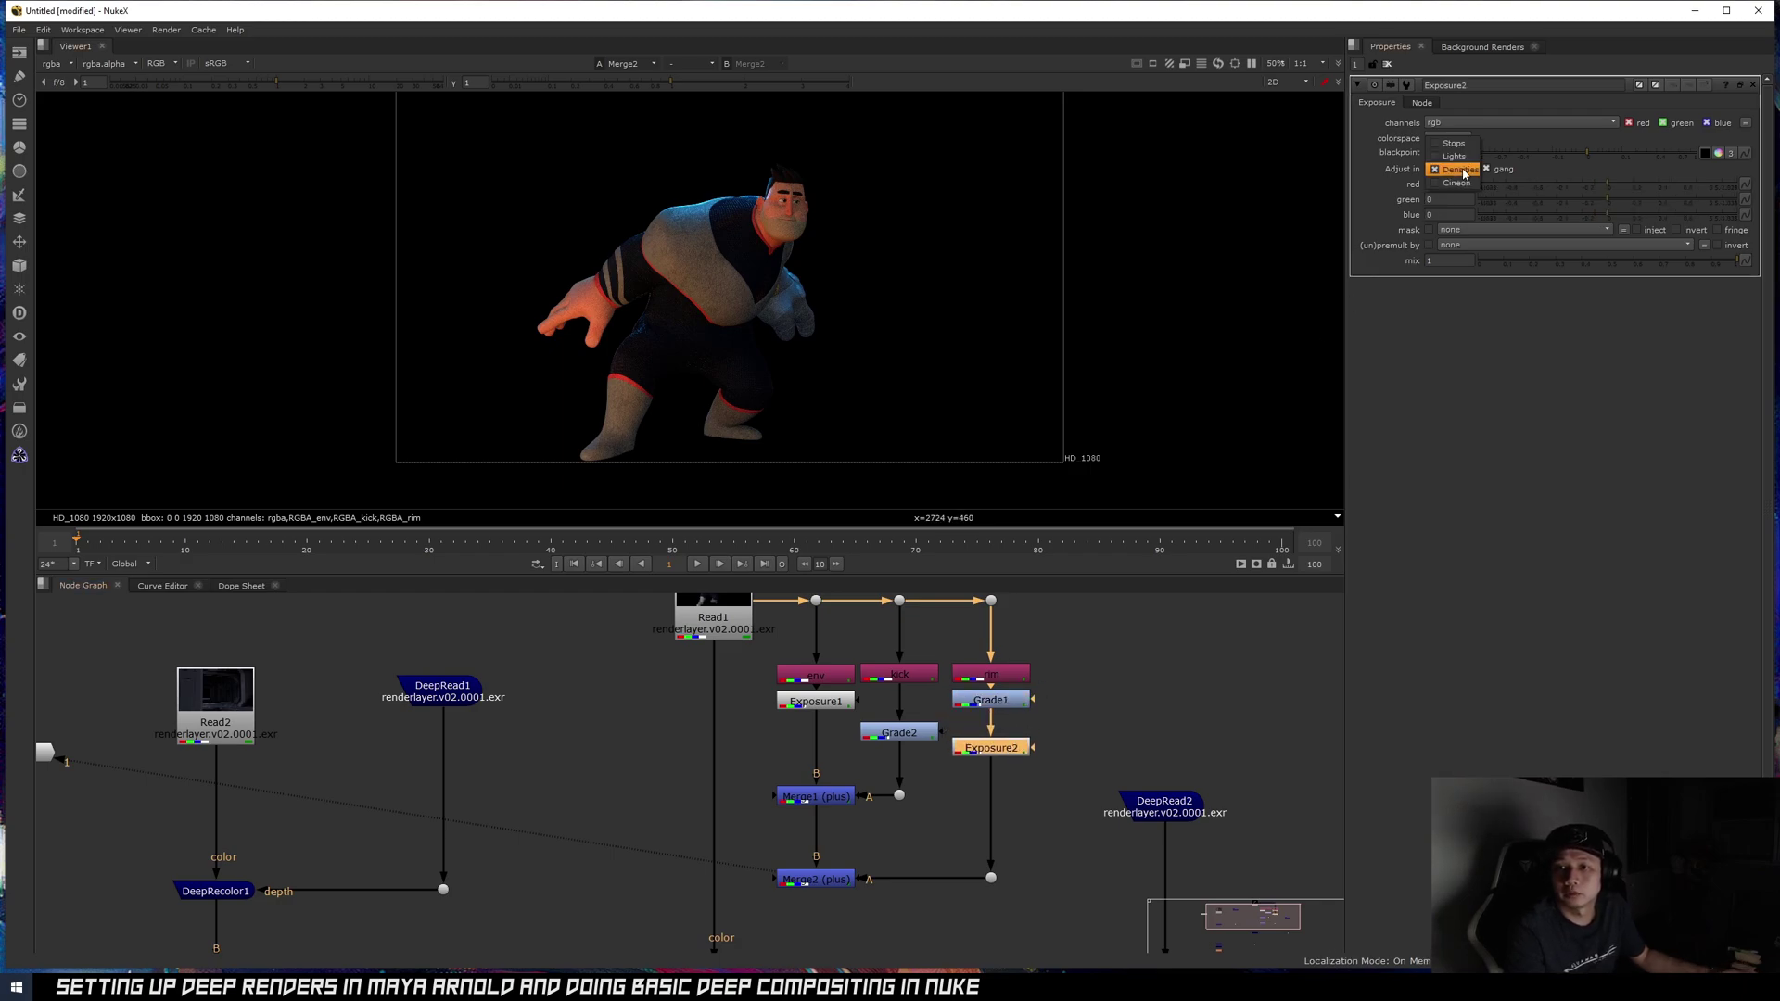
pyautogui.click(1454, 144)
pyautogui.click(1455, 184)
pyautogui.write('1')
pyautogui.press('Return')
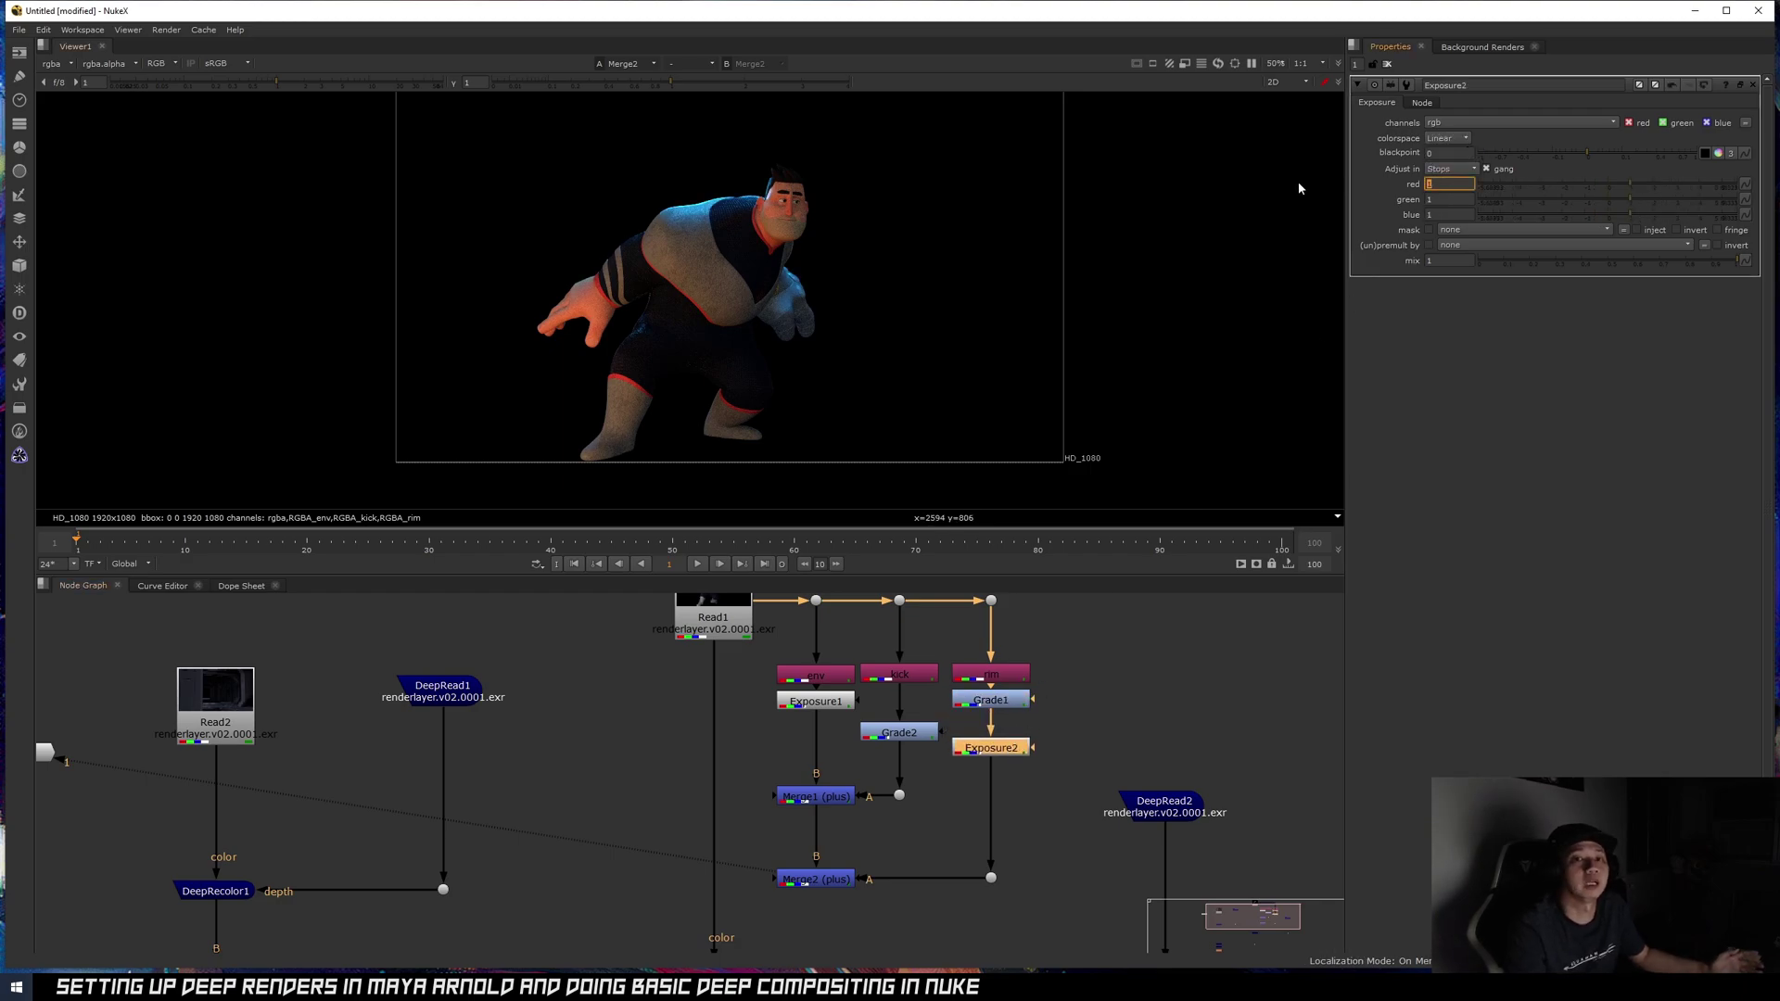
# - Move Read1 and its whole Shuffle and Merge tree higher above DeepRecolor2
pyautogui.scroll(-4, 774, 663)
pyautogui.moveTo(770, 659); pyautogui.dragTo(719, 683, button='middle')
pyautogui.moveTo(655, 613); pyautogui.dragTo(871, 788)
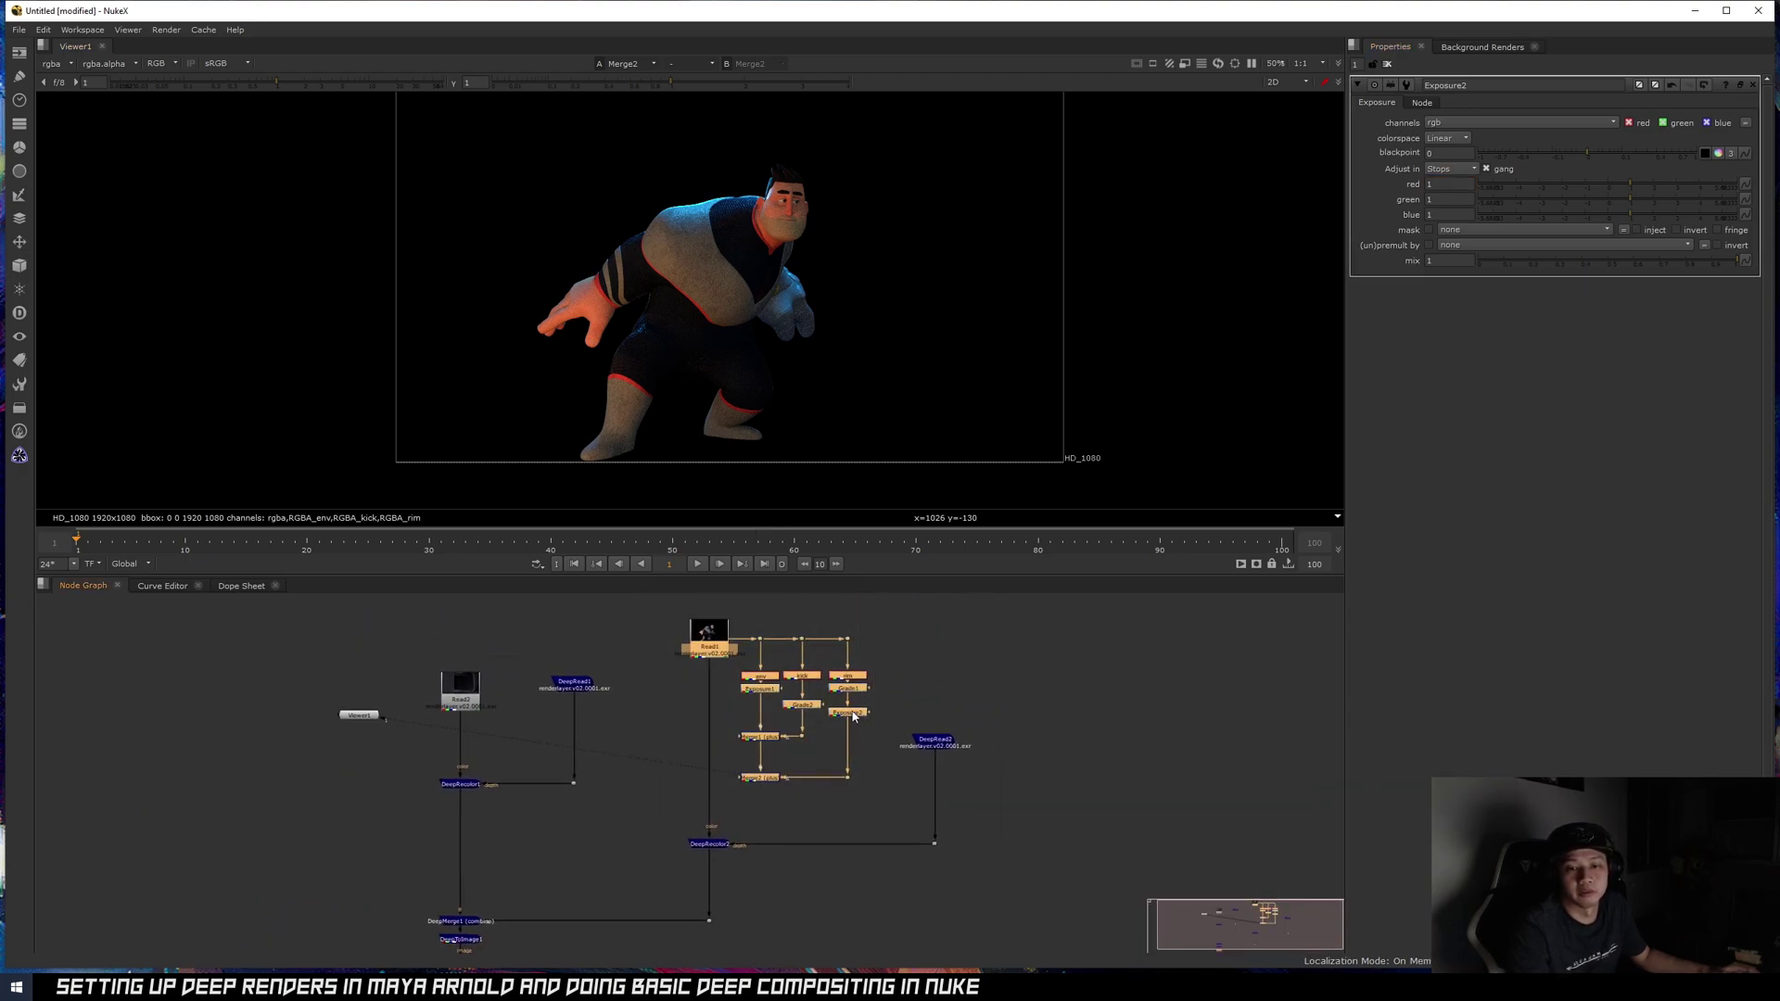
pyautogui.moveTo(853, 714); pyautogui.dragTo(853, 683)
pyautogui.click(805, 684)
# - Reconnect DeepRecolor2's color input from Read1 to Merge2 and move the light-pass tree so Merge2 sits straight above DeepRecolor2
pyautogui.moveTo(703, 632); pyautogui.dragTo(681, 672, button='middle')
pyautogui.scroll(1, 682, 672)
pyautogui.moveTo(687, 677); pyautogui.dragTo(747, 802)
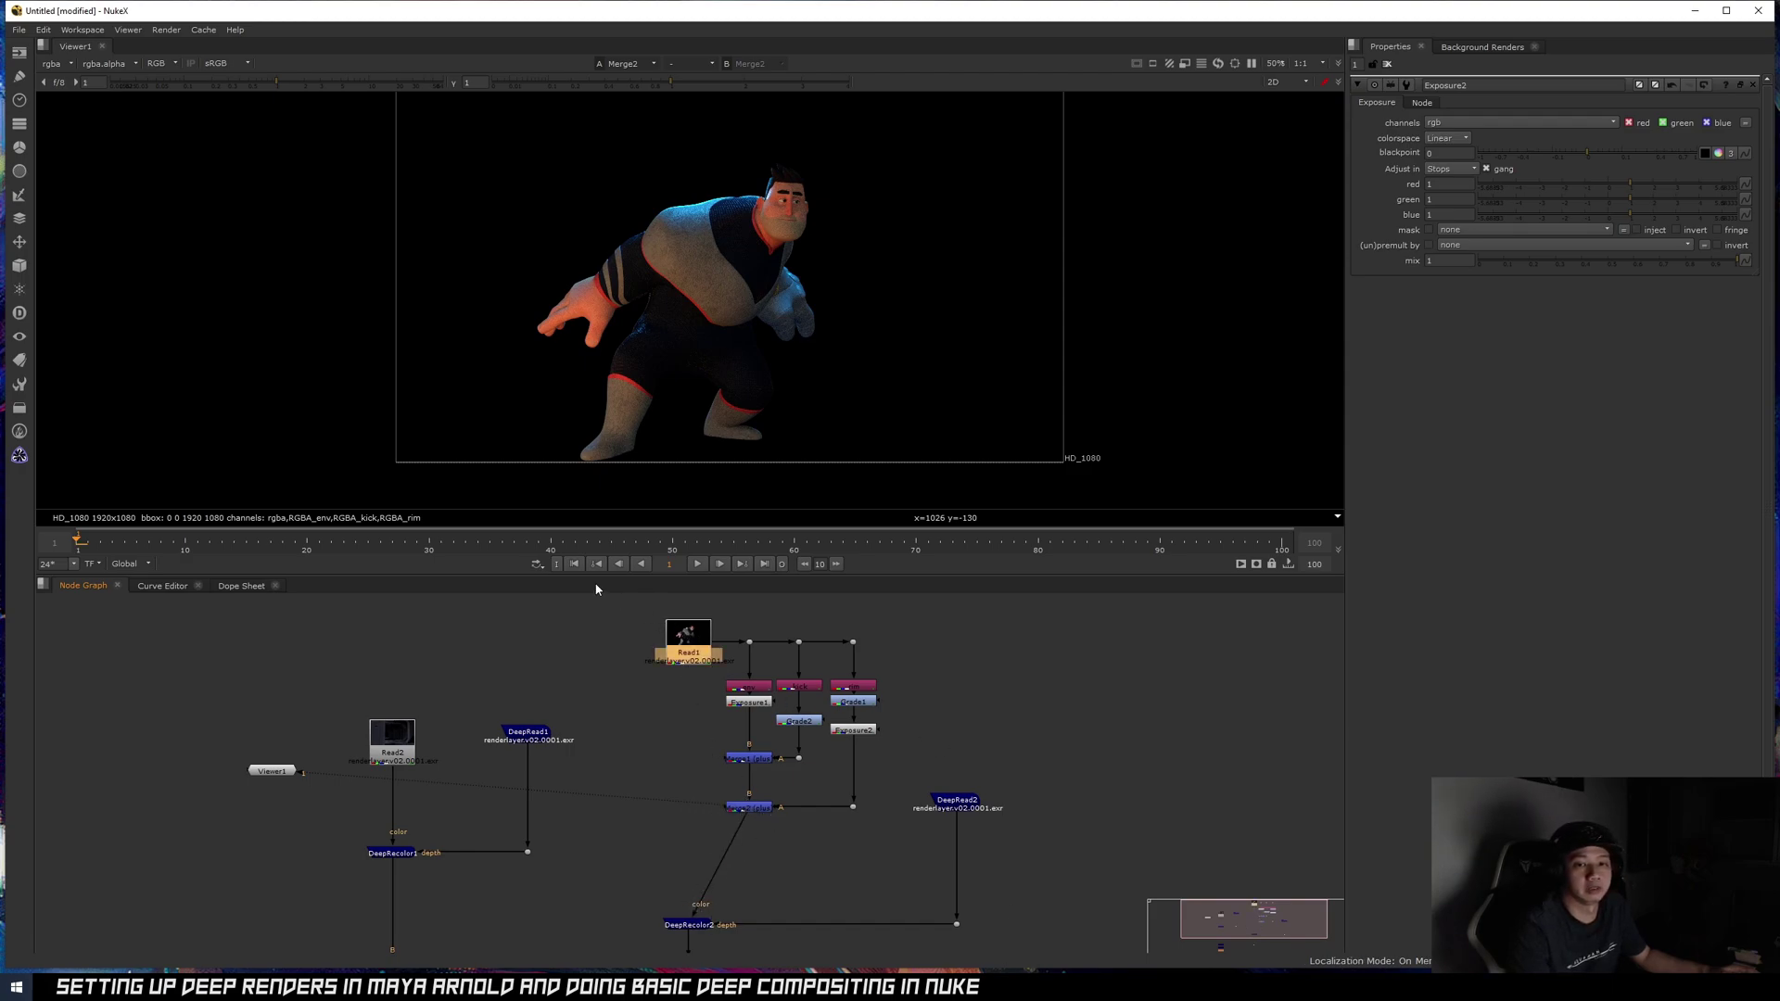
pyautogui.moveTo(879, 834); pyautogui.dragTo(628, 643)
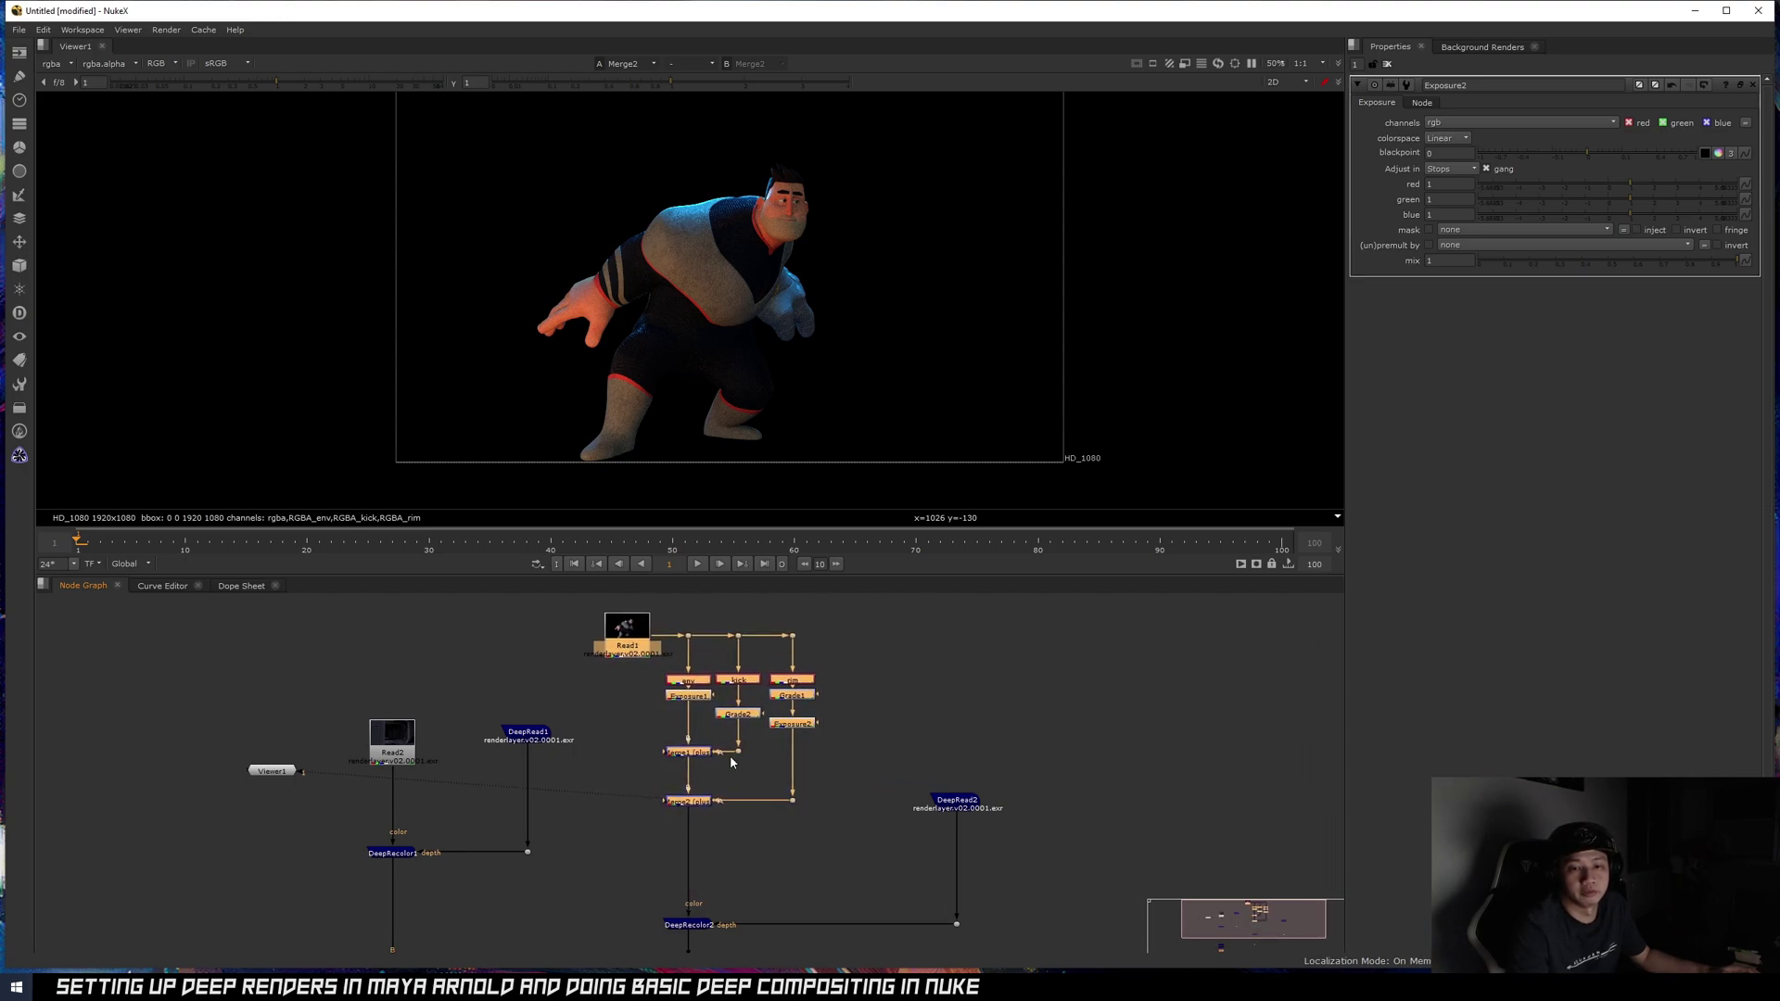
# - View the regraded character at DeepRecolor2, and switch the viewer to the DeepMerge1 output
pyautogui.keyDown('ctrl'); pyautogui.keyDown('shift'); pyautogui.click(692, 927); pyautogui.keyUp('shift'); pyautogui.keyUp('ctrl')
pyautogui.moveTo(756, 875); pyautogui.dragTo(848, 778, button='middle')
pyautogui.moveTo(800, 389); pyautogui.dragTo(853, 352, button='middle')
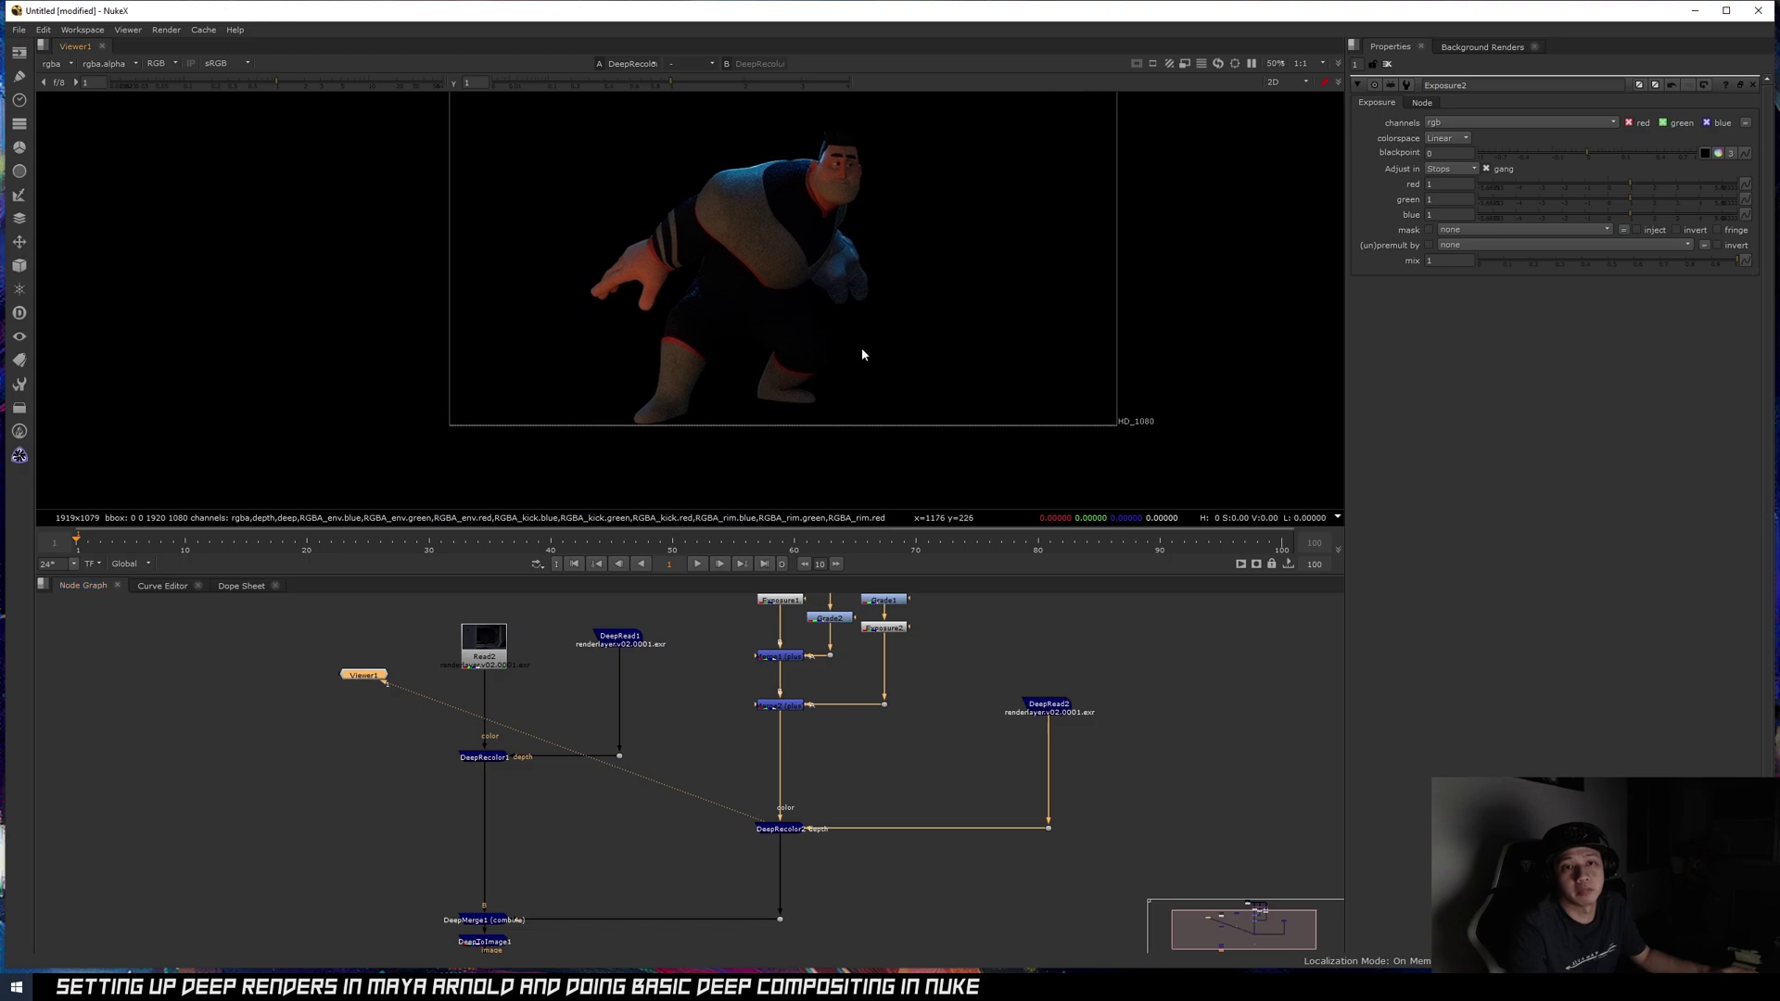
pyautogui.moveTo(758, 833); pyautogui.dragTo(918, 767, button='middle')
pyautogui.click(634, 861)
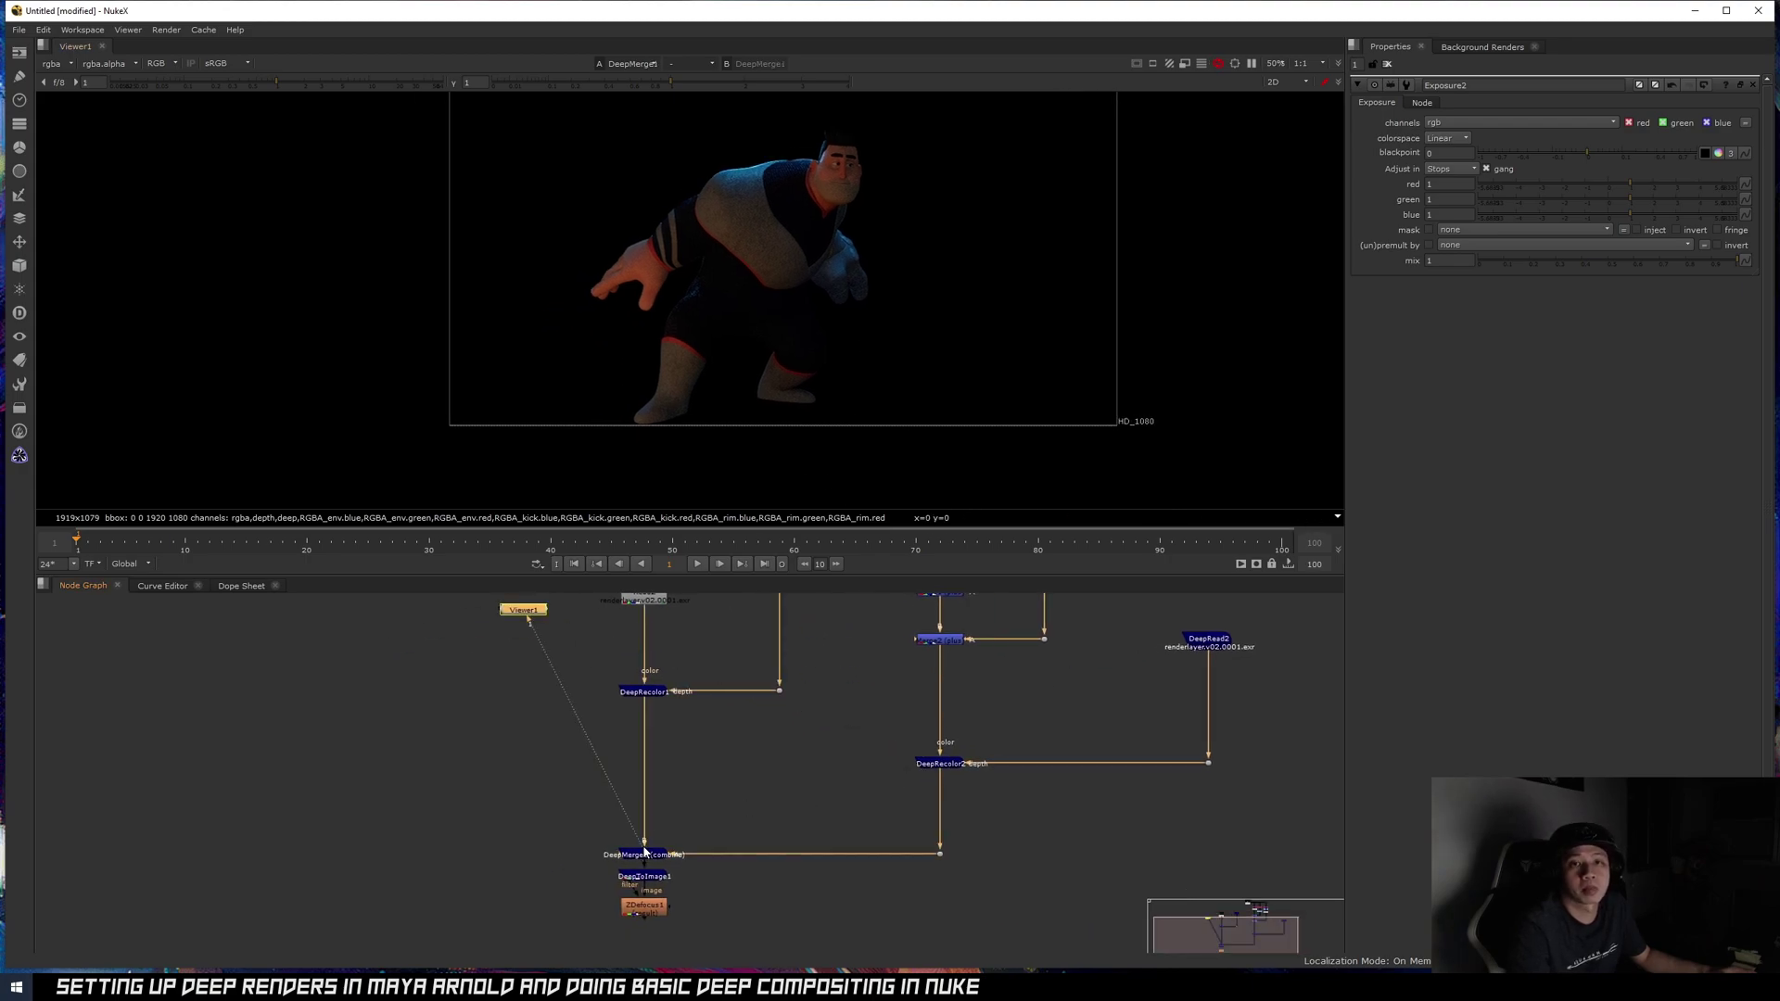
# - View the combined set and character at DeepMerge1, and switch the viewer to the ZDefocus1 output
pyautogui.press('1')
pyautogui.moveTo(760, 361); pyautogui.dragTo(714, 291, button='middle')
pyautogui.moveTo(862, 861); pyautogui.dragTo(929, 812, button='middle')
pyautogui.scroll(2, 834, 896)
pyautogui.click(621, 878)
pyautogui.press('1')
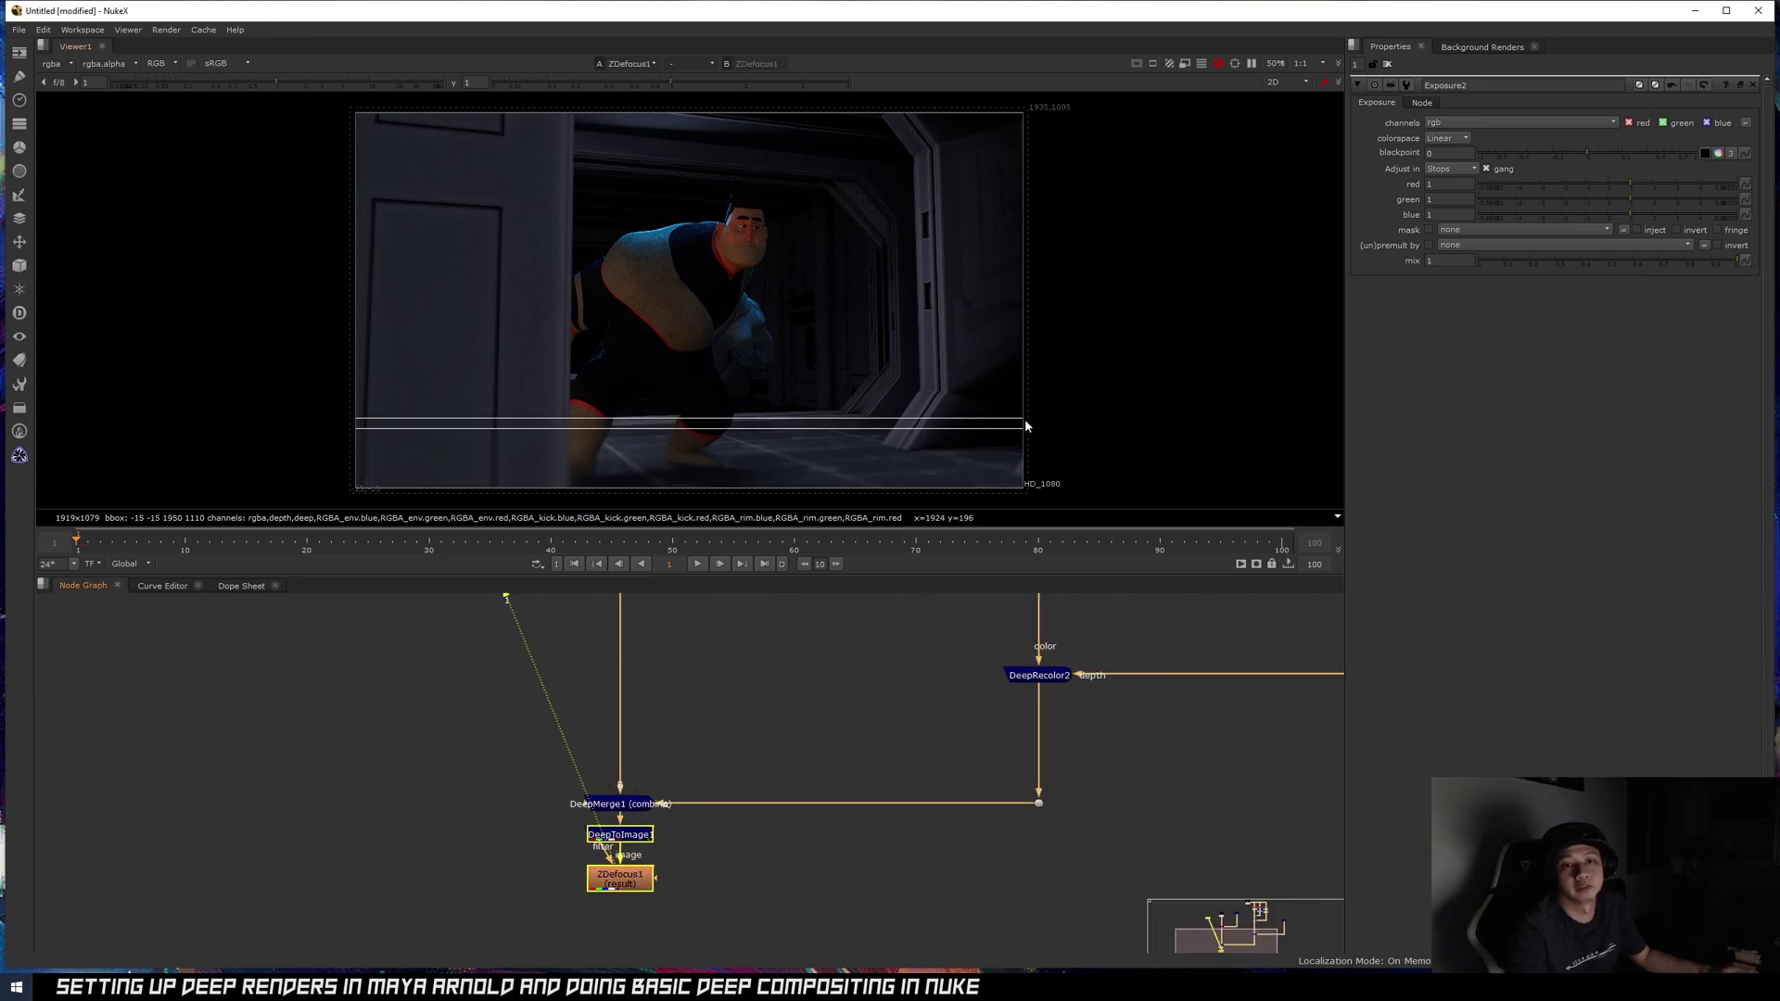
pyautogui.moveTo(839, 324); pyautogui.dragTo(884, 342, button='middle')
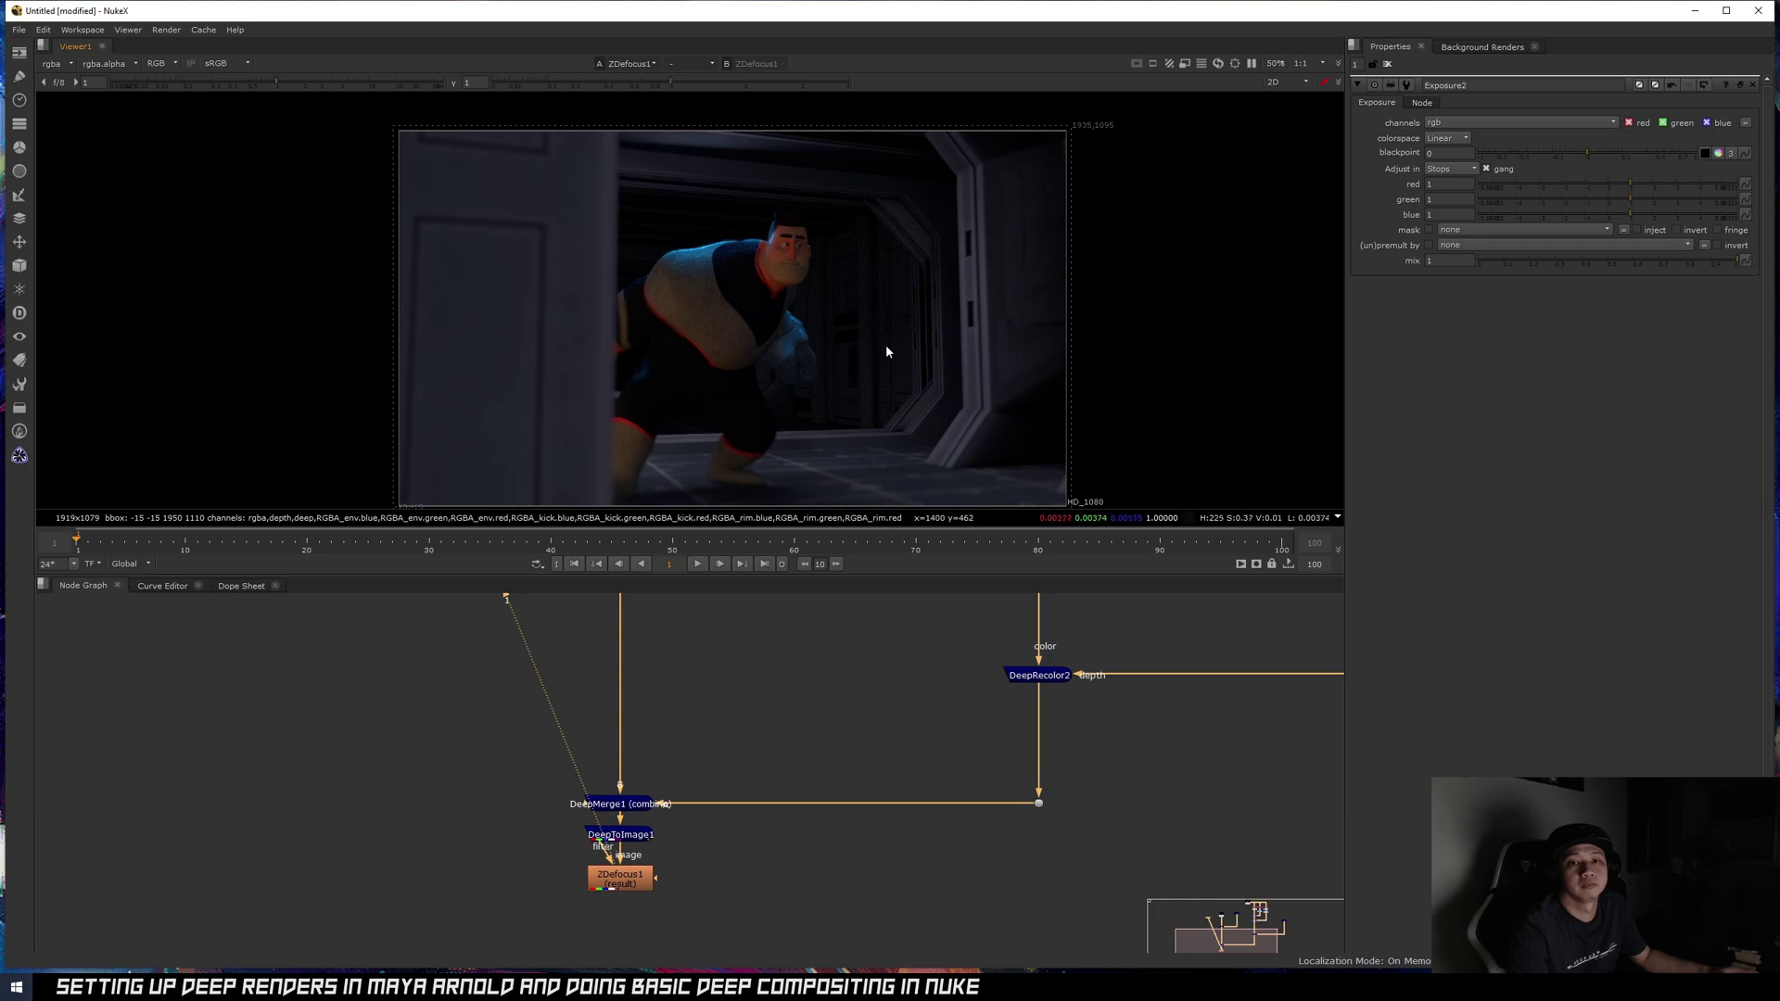
# - Compare the character's brightness at the Merge2 output with the DeepRecolor2 output
pyautogui.scroll(4, 842, 350)
pyautogui.scroll(-5, 842, 351)
pyautogui.moveTo(1077, 613); pyautogui.dragTo(1031, 696, button='middle')
pyautogui.moveTo(831, 300); pyautogui.dragTo(816, 288, button='middle')
pyautogui.scroll(1, 816, 294)
pyautogui.scroll(-3, 1087, 699)
pyautogui.scroll(4, 854, 731)
pyautogui.press('1')
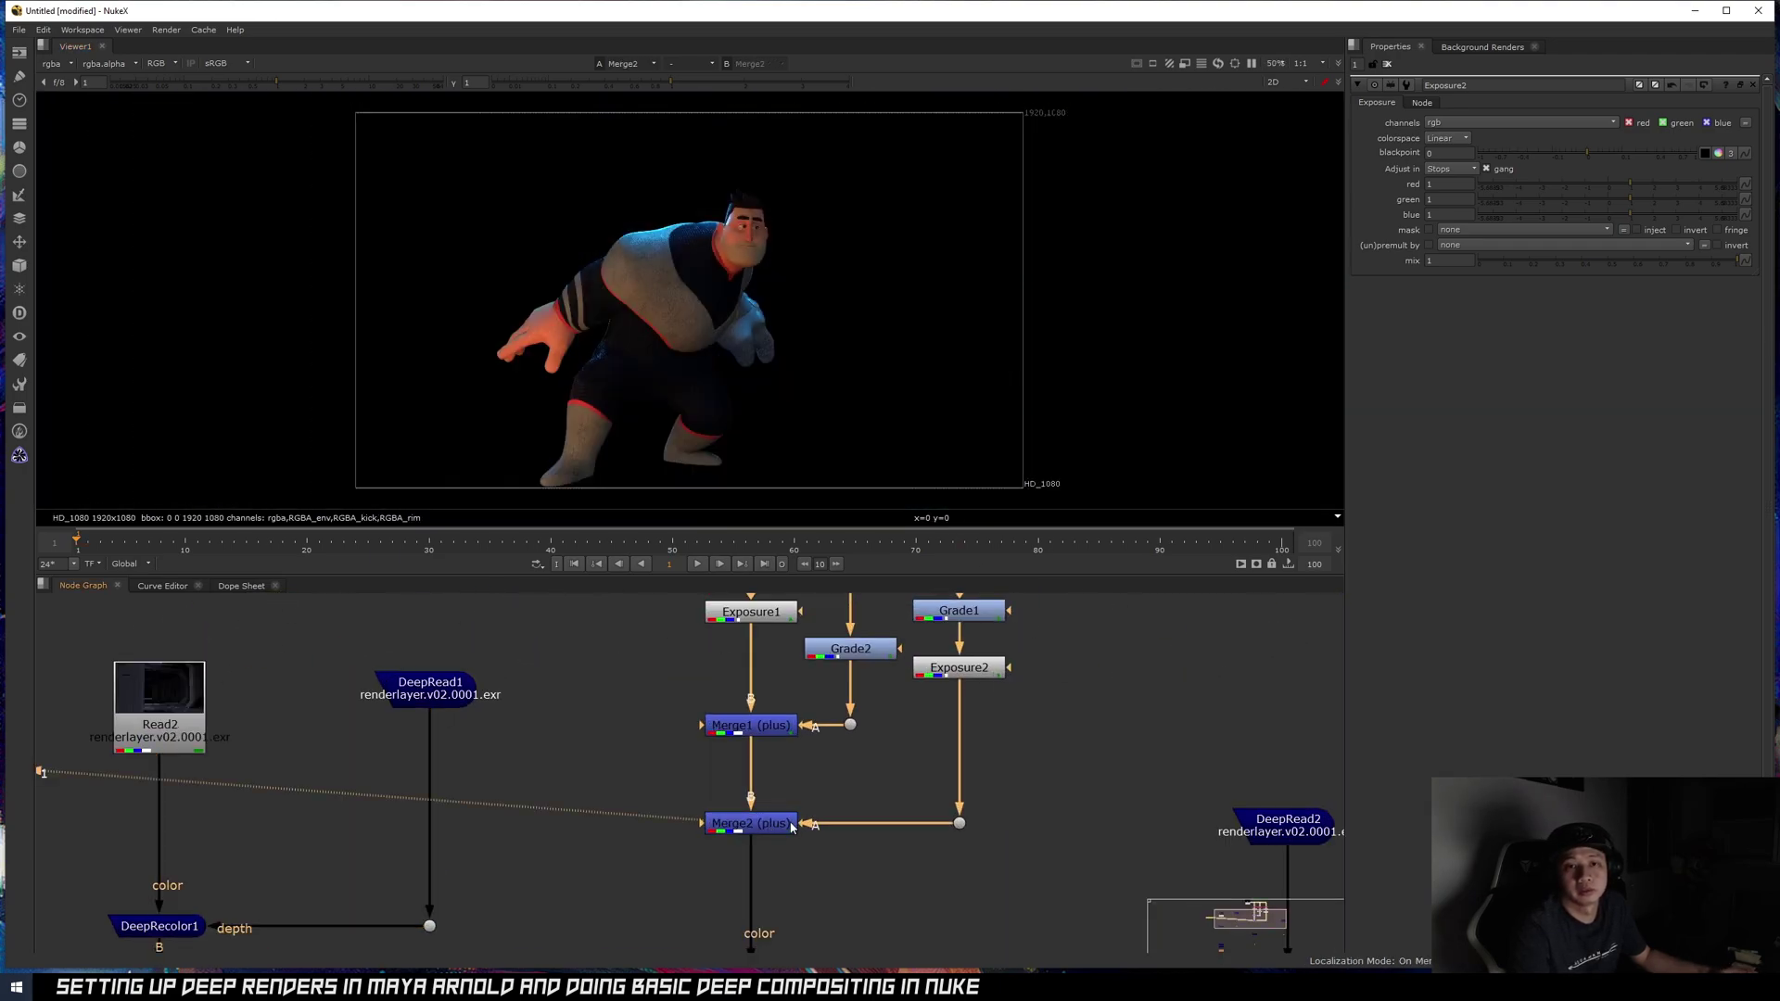
pyautogui.scroll(-3, 819, 759)
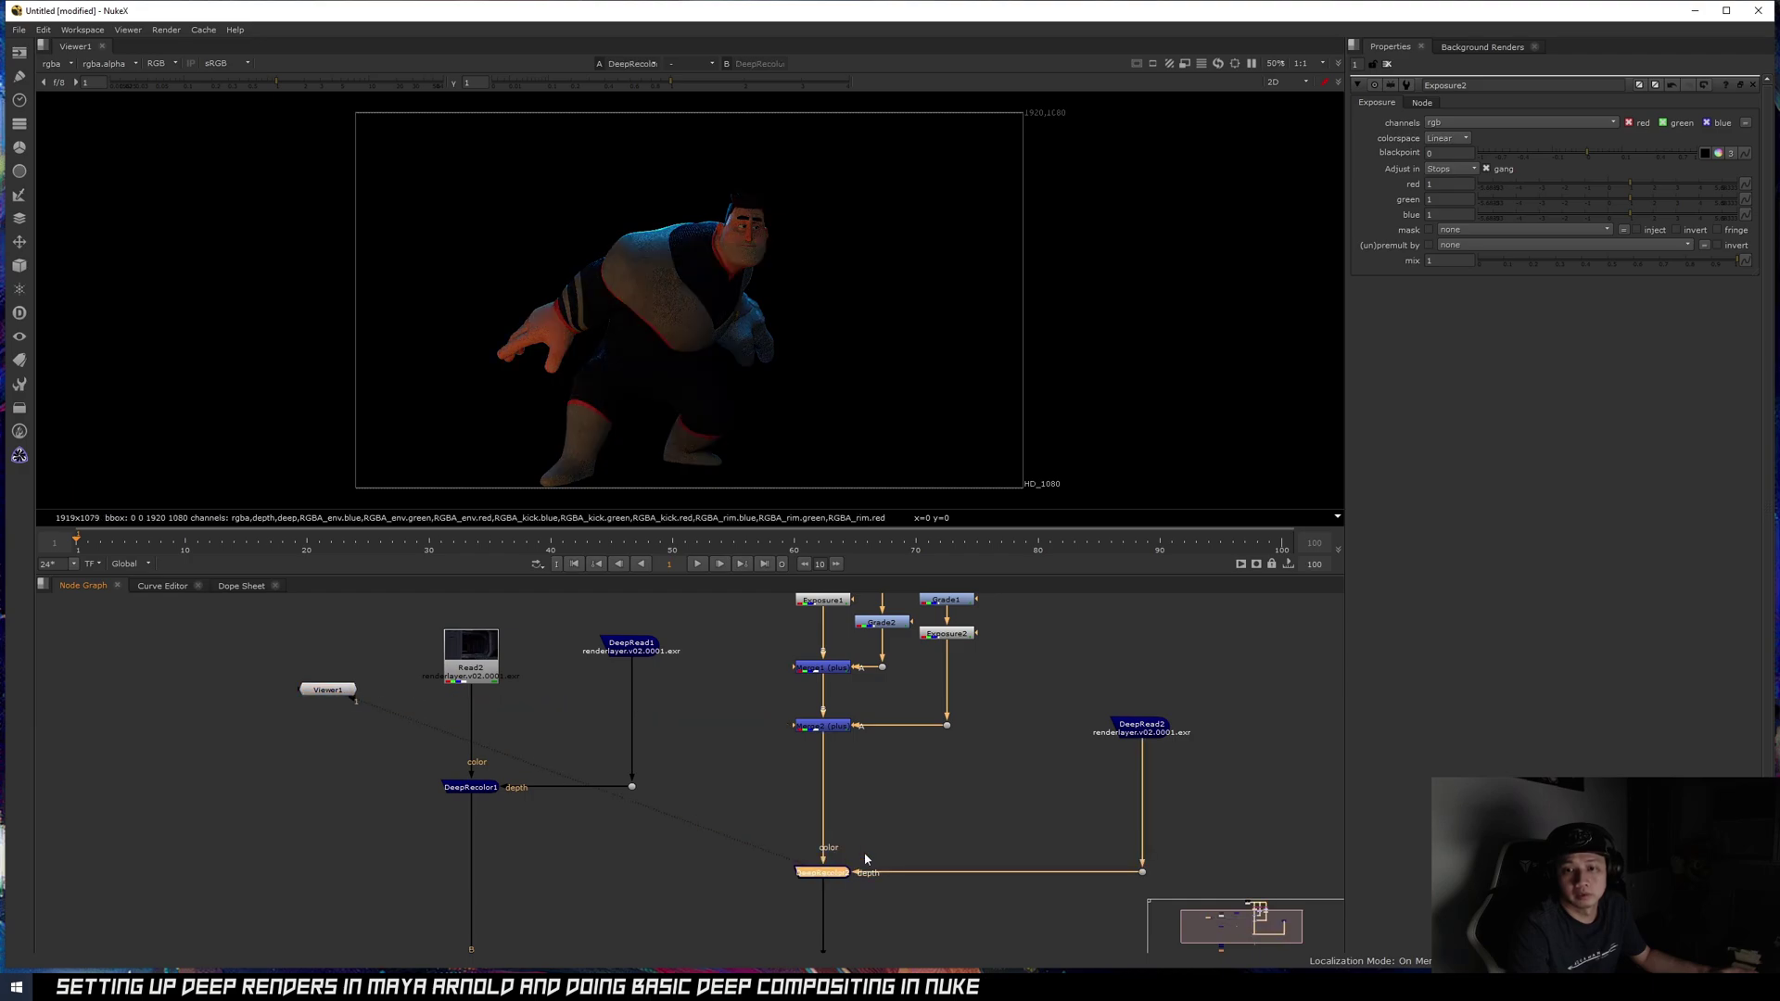
pyautogui.scroll(3, 822, 725)
# - View Merge2 again and inspect its alpha channel
pyautogui.click(822, 726)
pyautogui.press('1')
pyautogui.press('a')
pyautogui.press('a')
pyautogui.press('a')
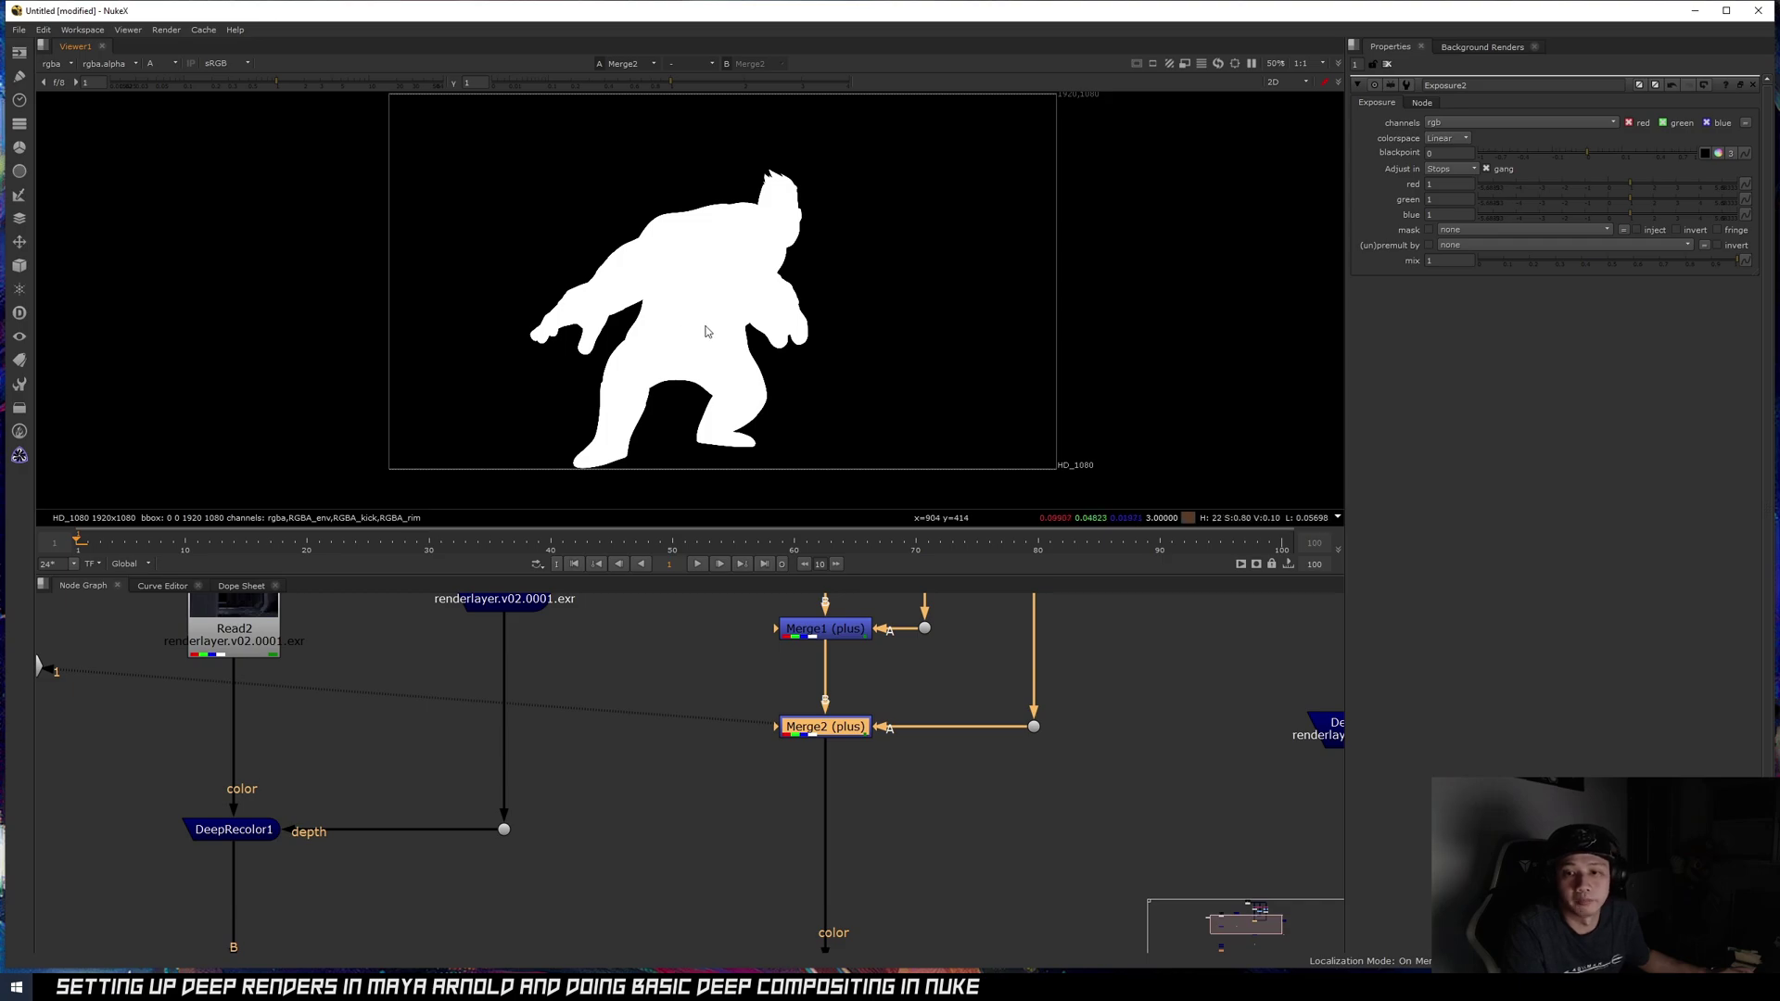
# - Insert a Copy node for rgba.alpha to rgba.alpha between Merge2 and DeepRecolor2
pyautogui.scroll(-3, 867, 813)
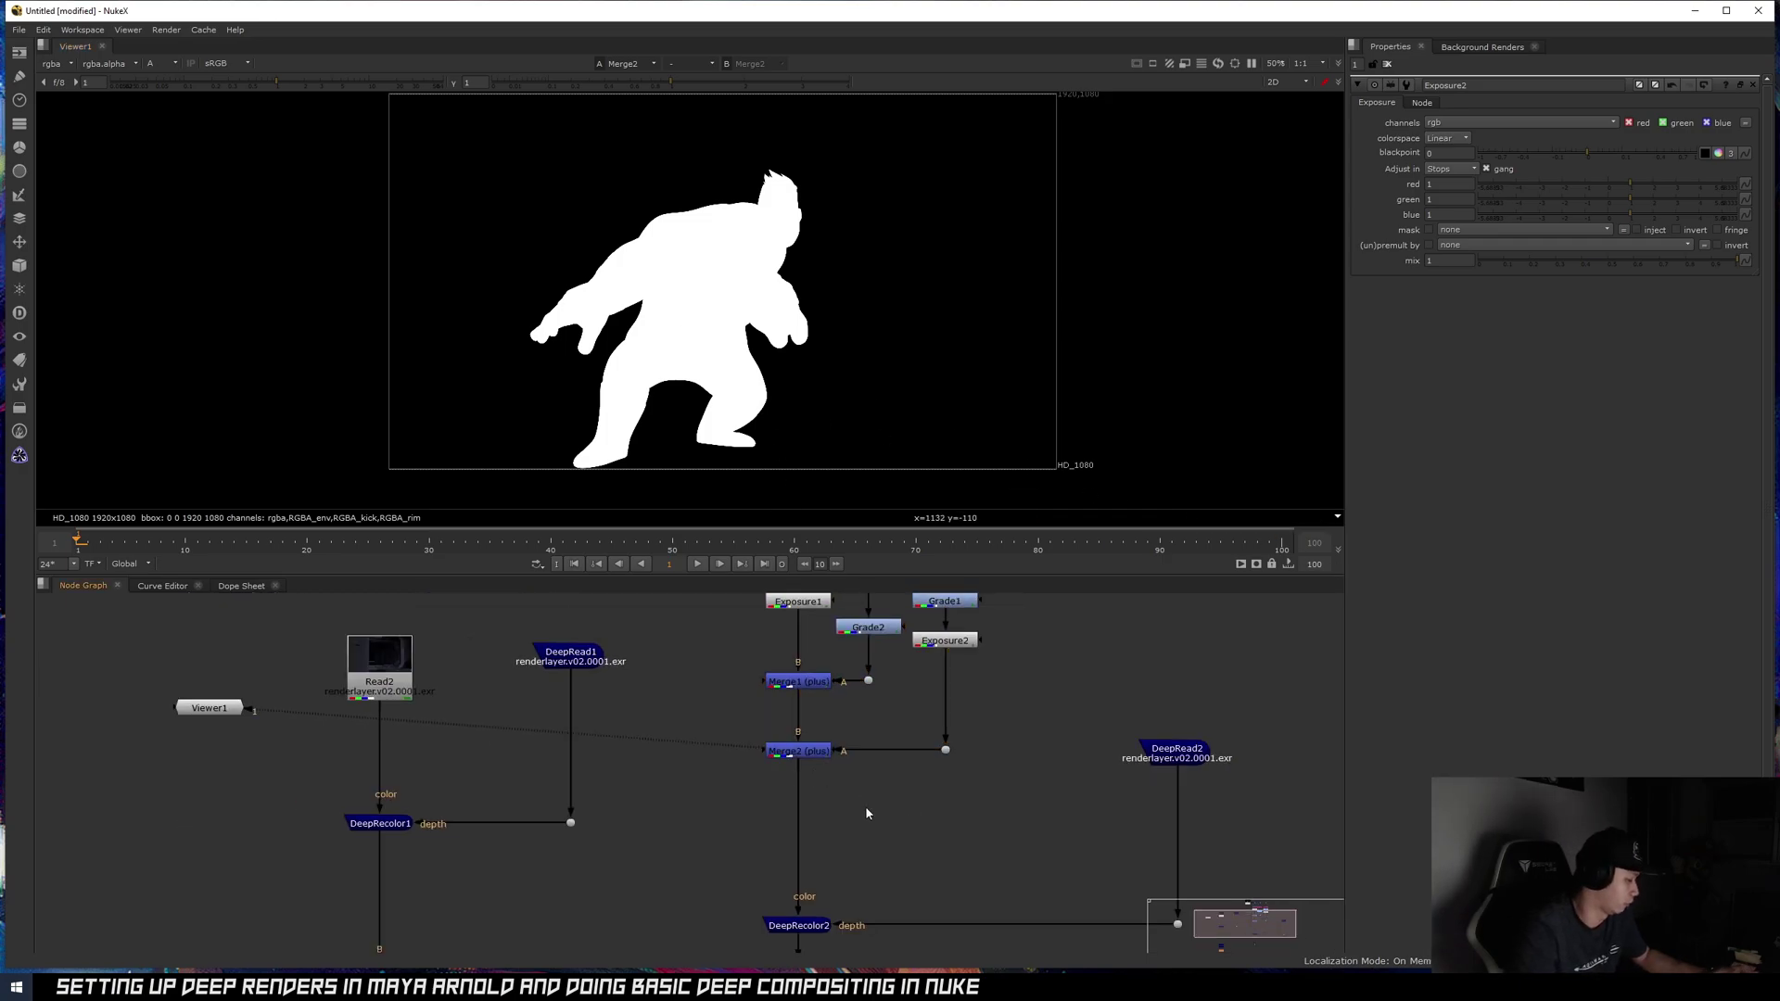
pyautogui.press('k')
pyautogui.moveTo(865, 815); pyautogui.dragTo(803, 816)
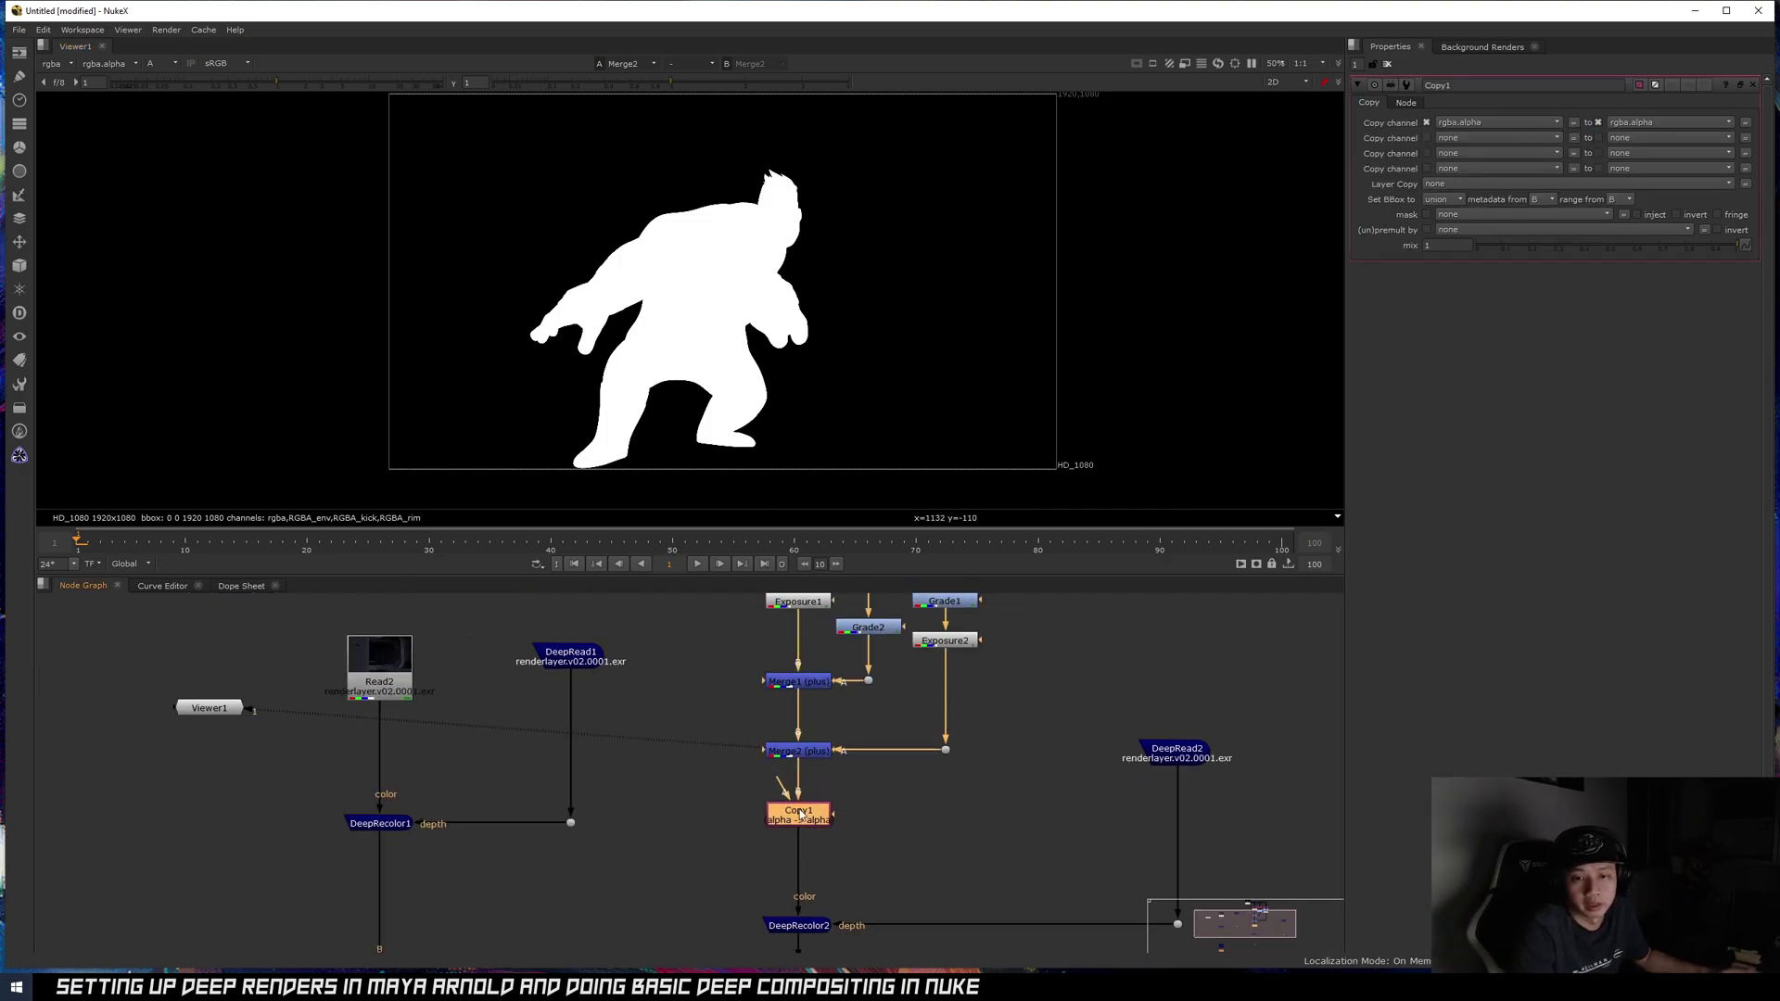
# - Connect Copy1's A input to Read1 and route the connection around the light-pass tree with a Dot
pyautogui.keyDown('alt'); pyautogui.moveTo(623, 721); pyautogui.dragTo(621, 842); pyautogui.keyUp('alt')
pyautogui.press('super')
pyautogui.moveTo(621, 843); pyautogui.dragTo(708, 675)
pyautogui.press('super')
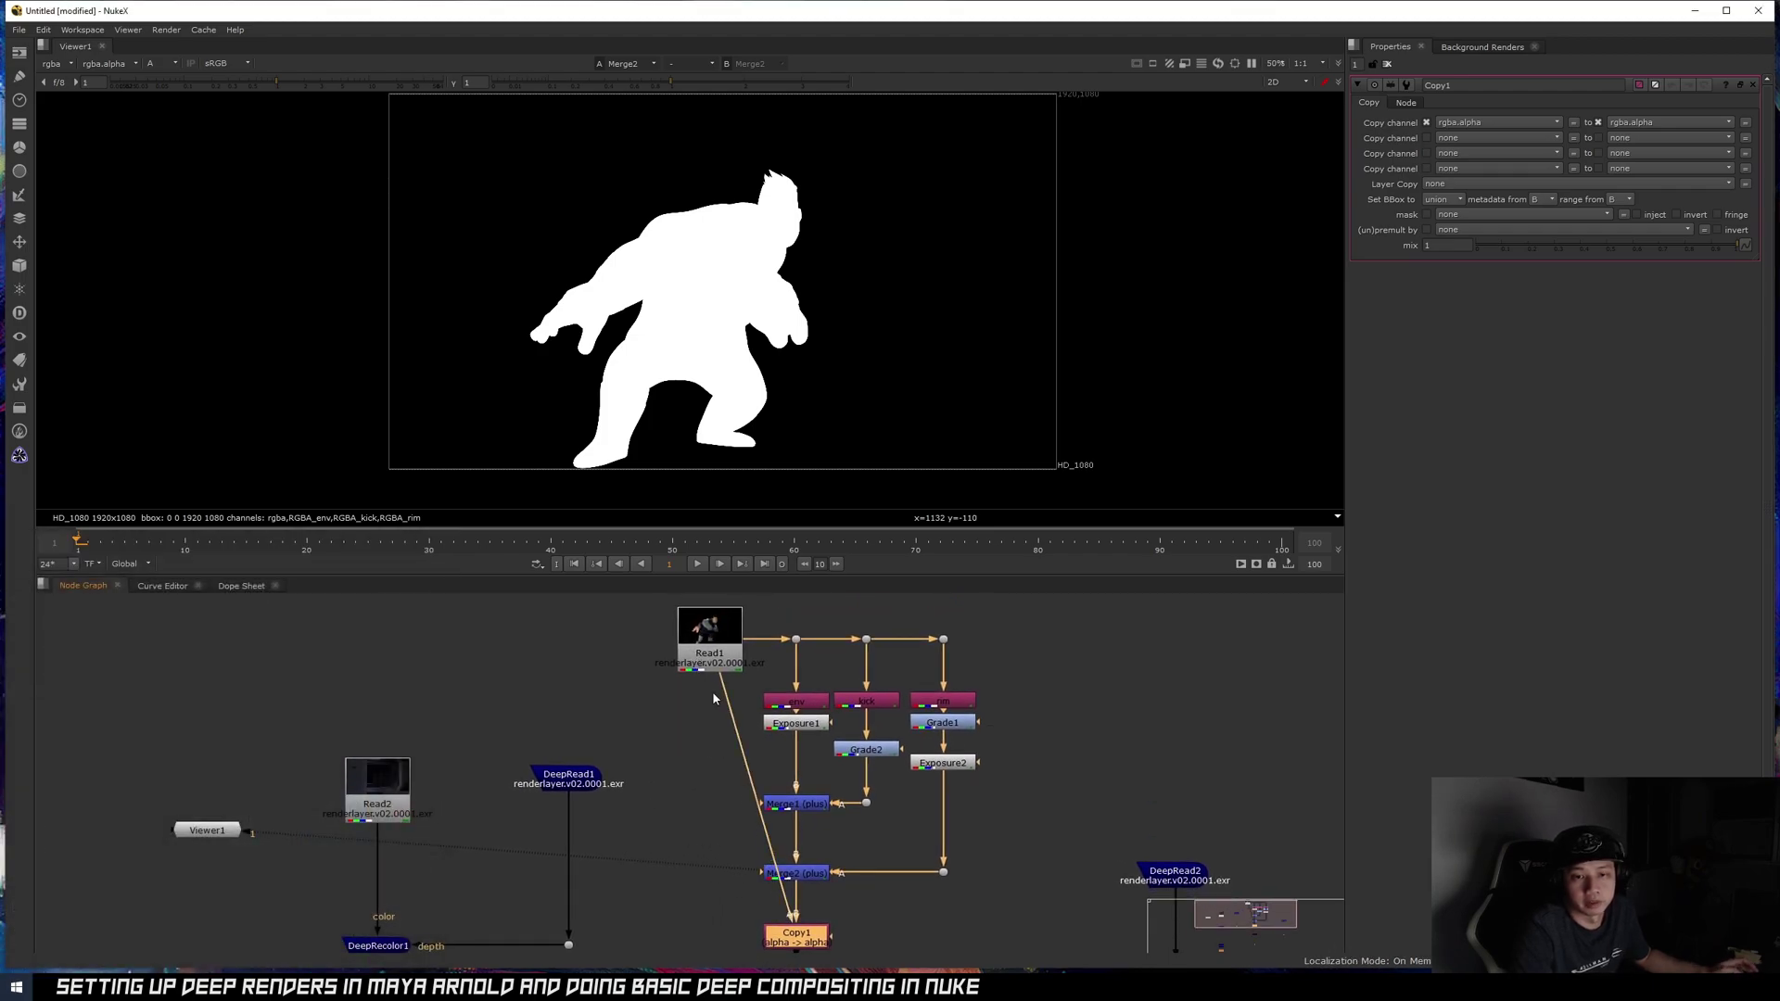
pyautogui.keyDown('ctrl'); pyautogui.moveTo(752, 792); pyautogui.dragTo(711, 942); pyautogui.keyUp('ctrl')
# - Check the alpha channel at Copy1, and view the DeepRecolor2 output in full color
pyautogui.click(799, 936)
pyautogui.press('1')
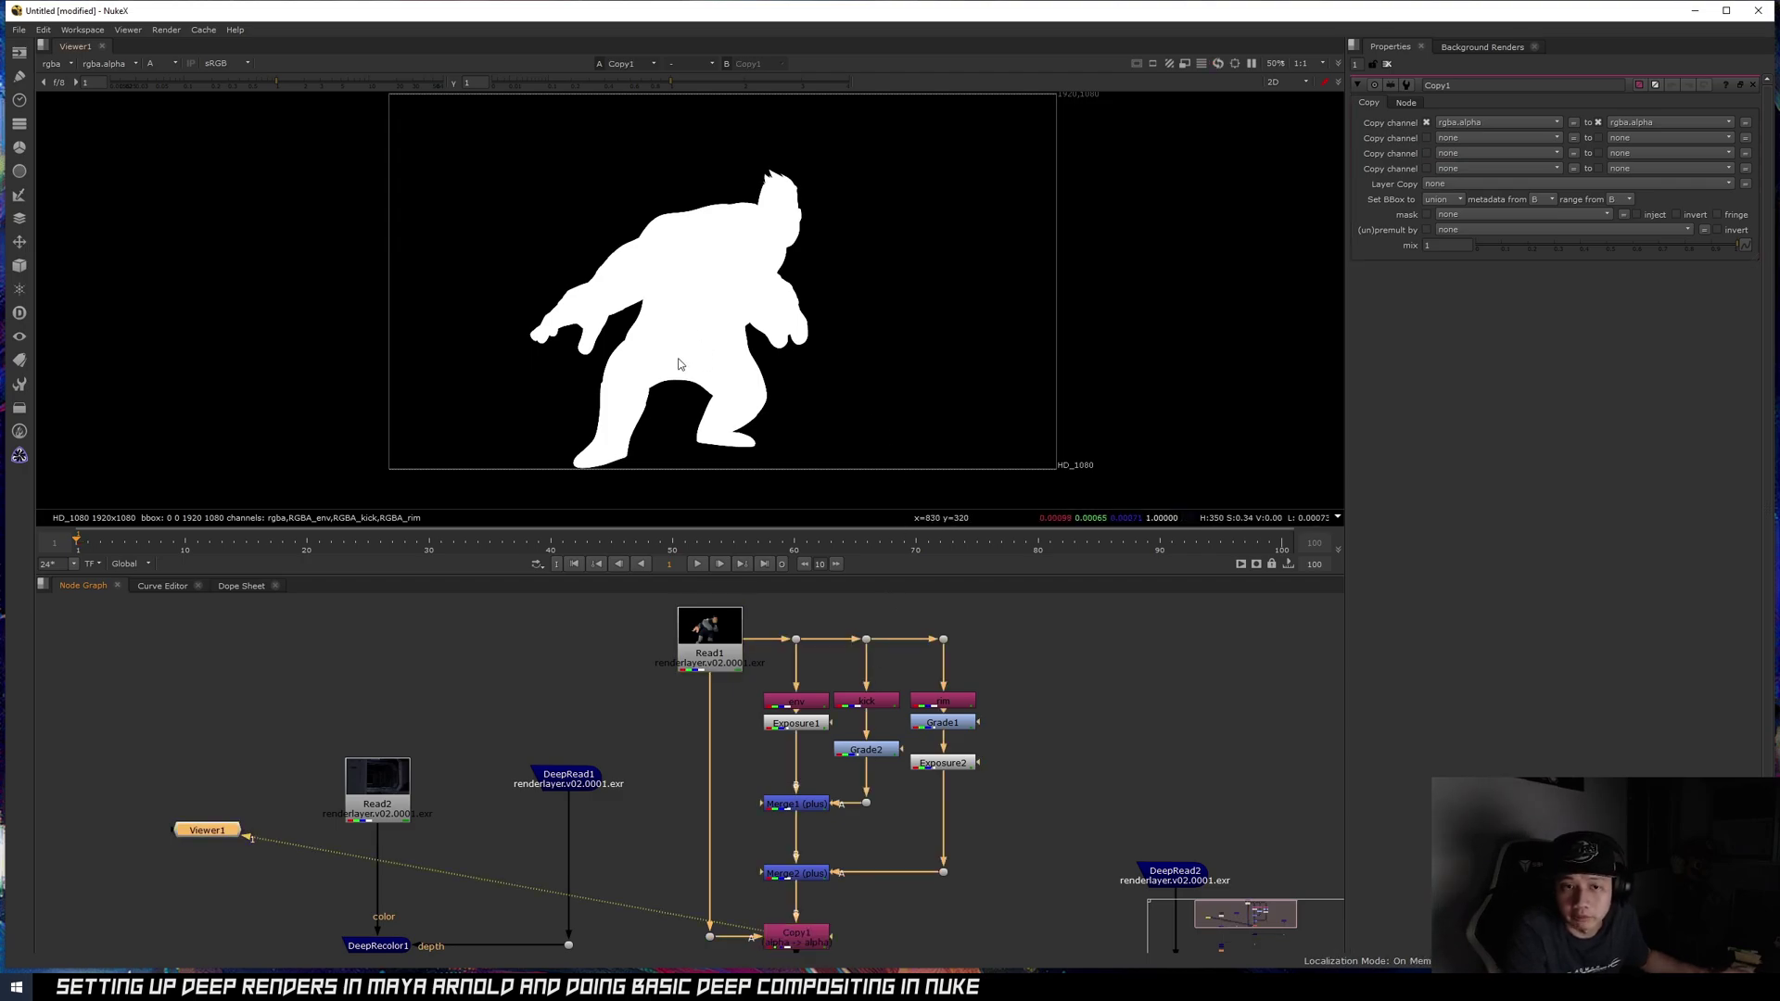
pyautogui.moveTo(887, 853); pyautogui.dragTo(903, 702, button='middle')
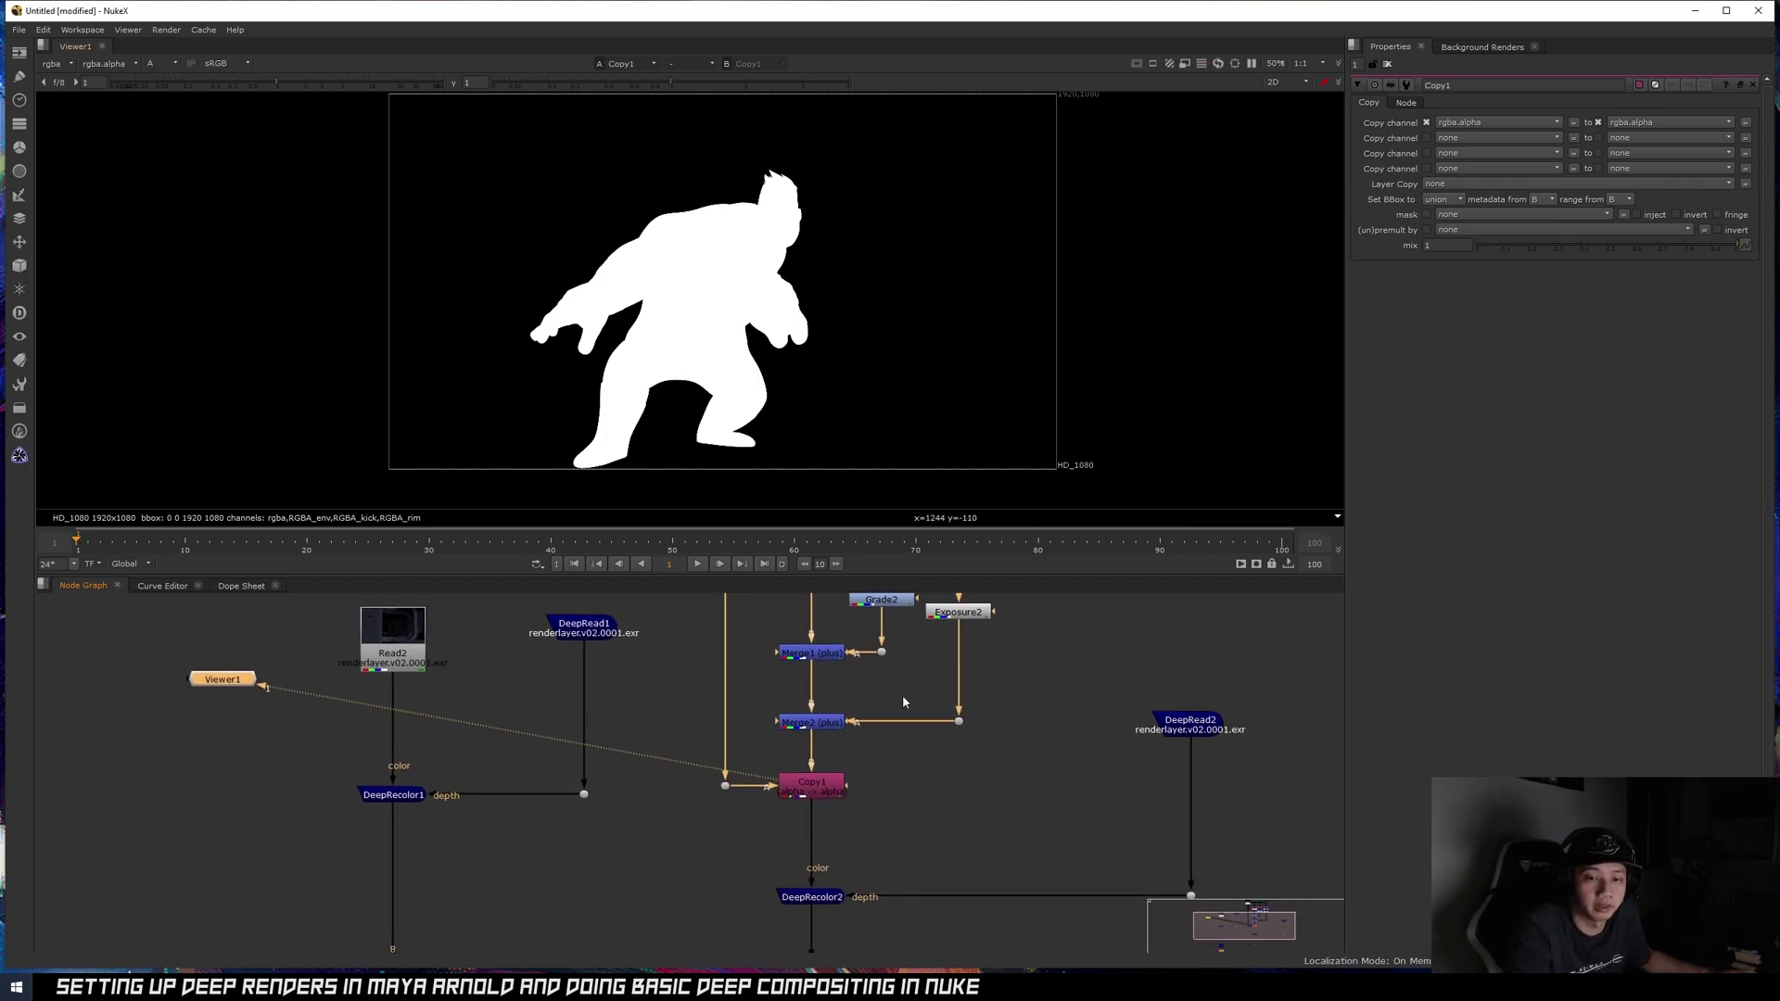
pyautogui.click(816, 898)
pyautogui.press('a')
pyautogui.press('1')
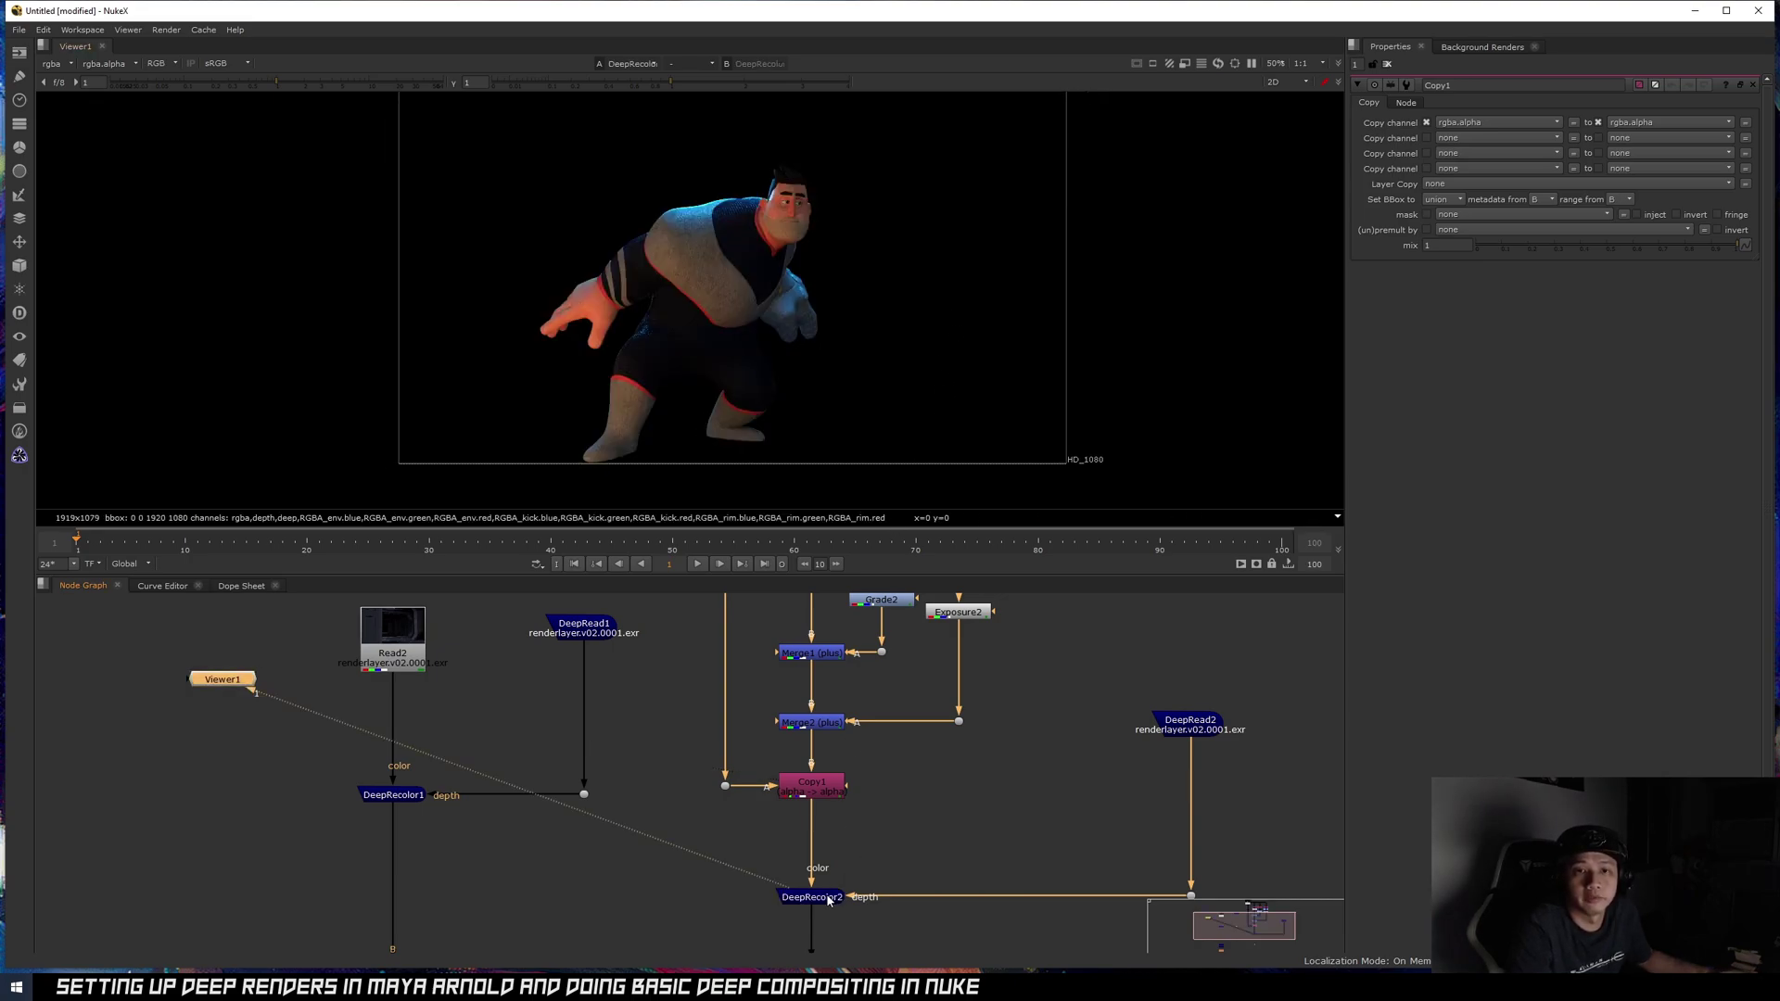
pyautogui.moveTo(850, 392); pyautogui.dragTo(873, 331, button='middle')
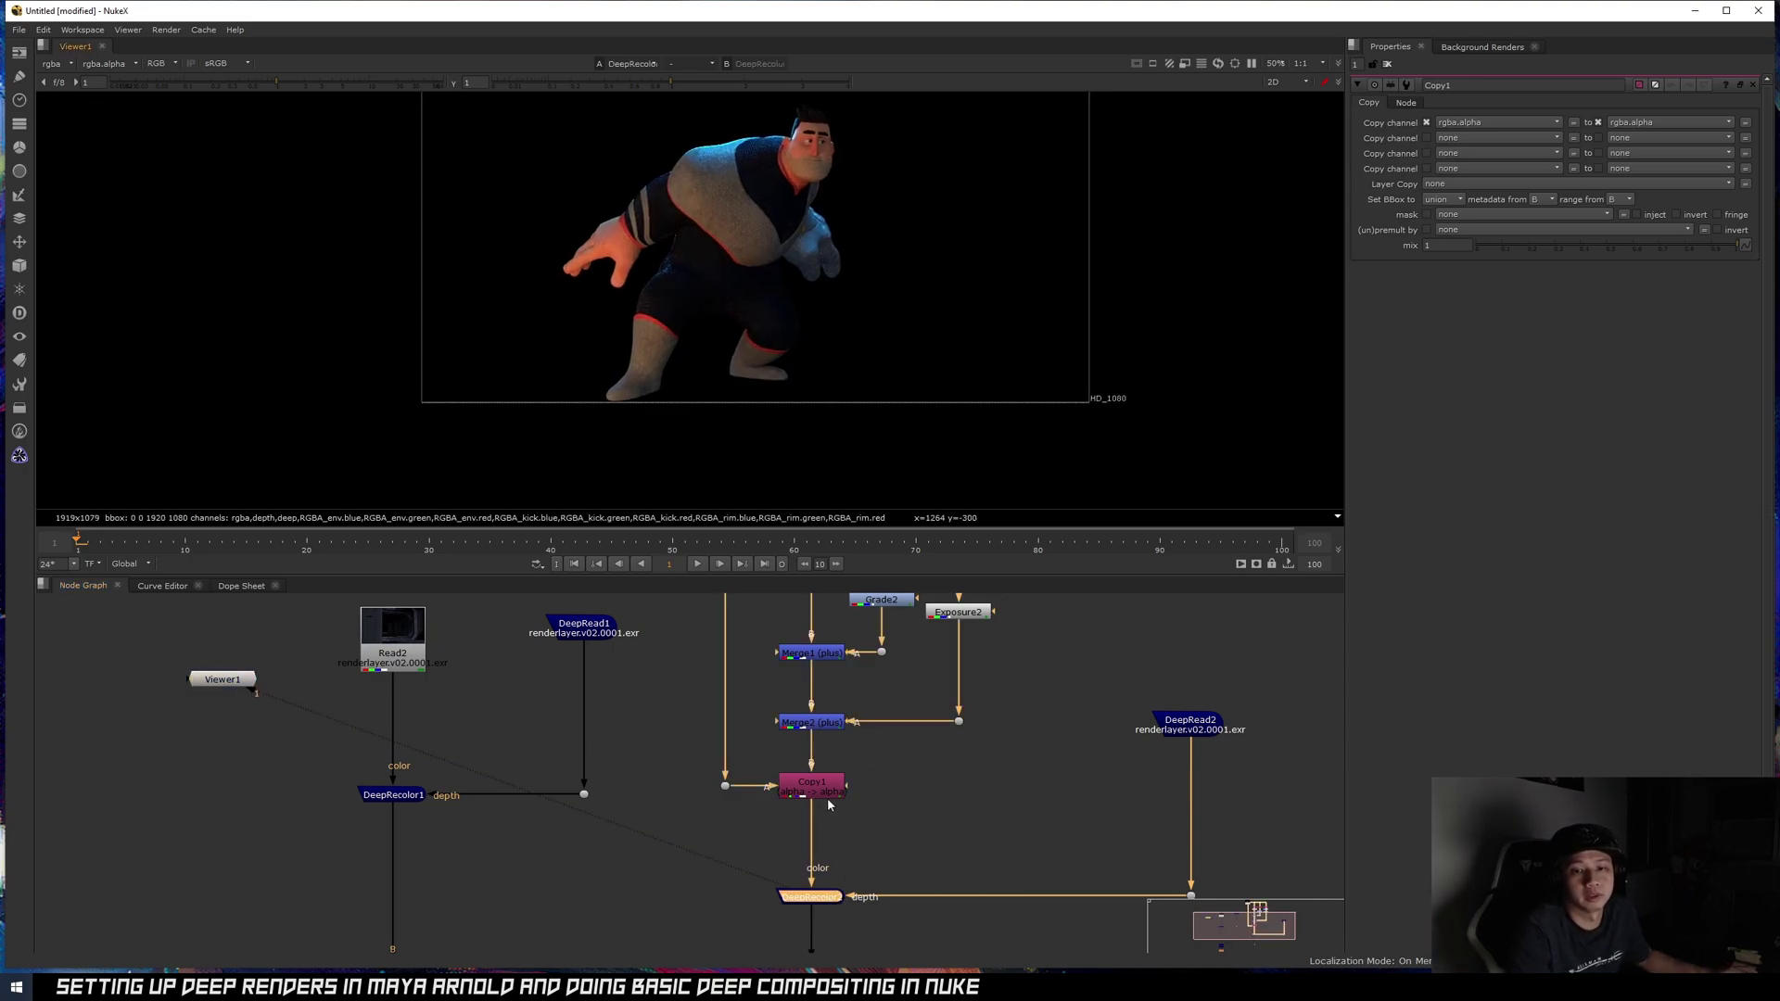
pyautogui.moveTo(707, 158); pyautogui.dragTo(705, 220, button='middle')
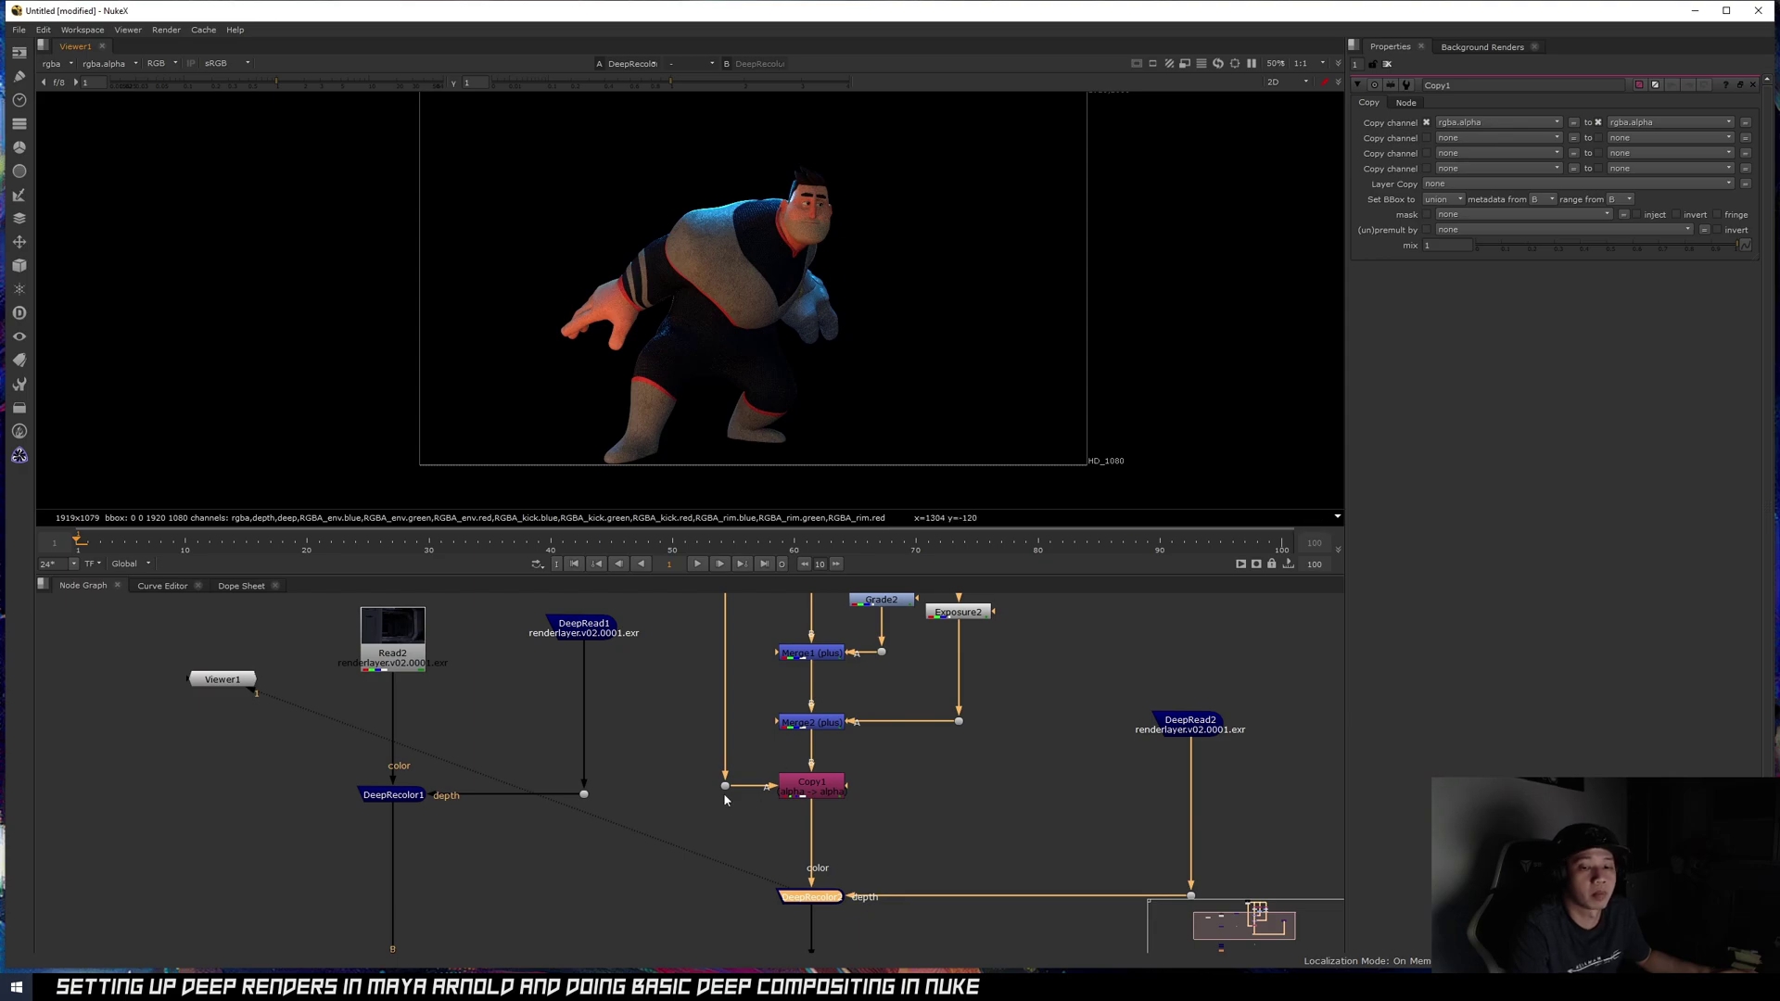
# - Check the alpha-corrected composite at DeepMerge1 and at the defocused ZDefocus1 output
pyautogui.scroll(-3, 924, 811)
pyautogui.click(734, 838)
pyautogui.press('1')
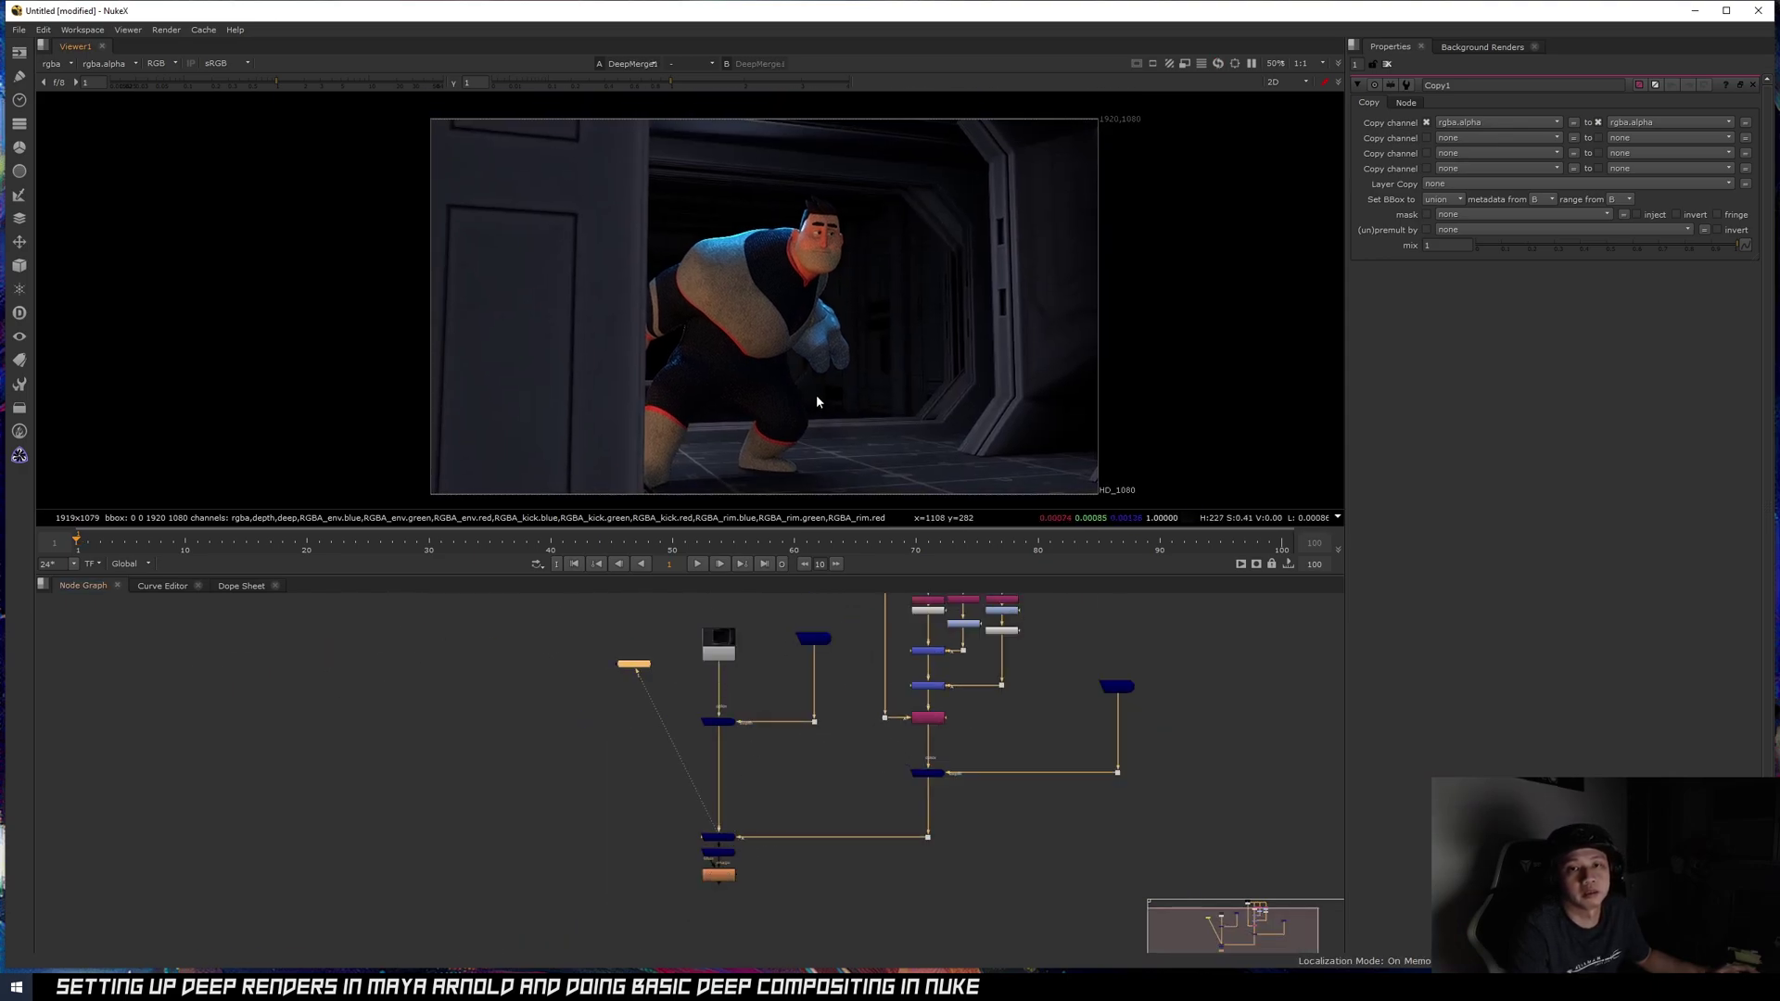
pyautogui.click(721, 876)
pyautogui.press('1')
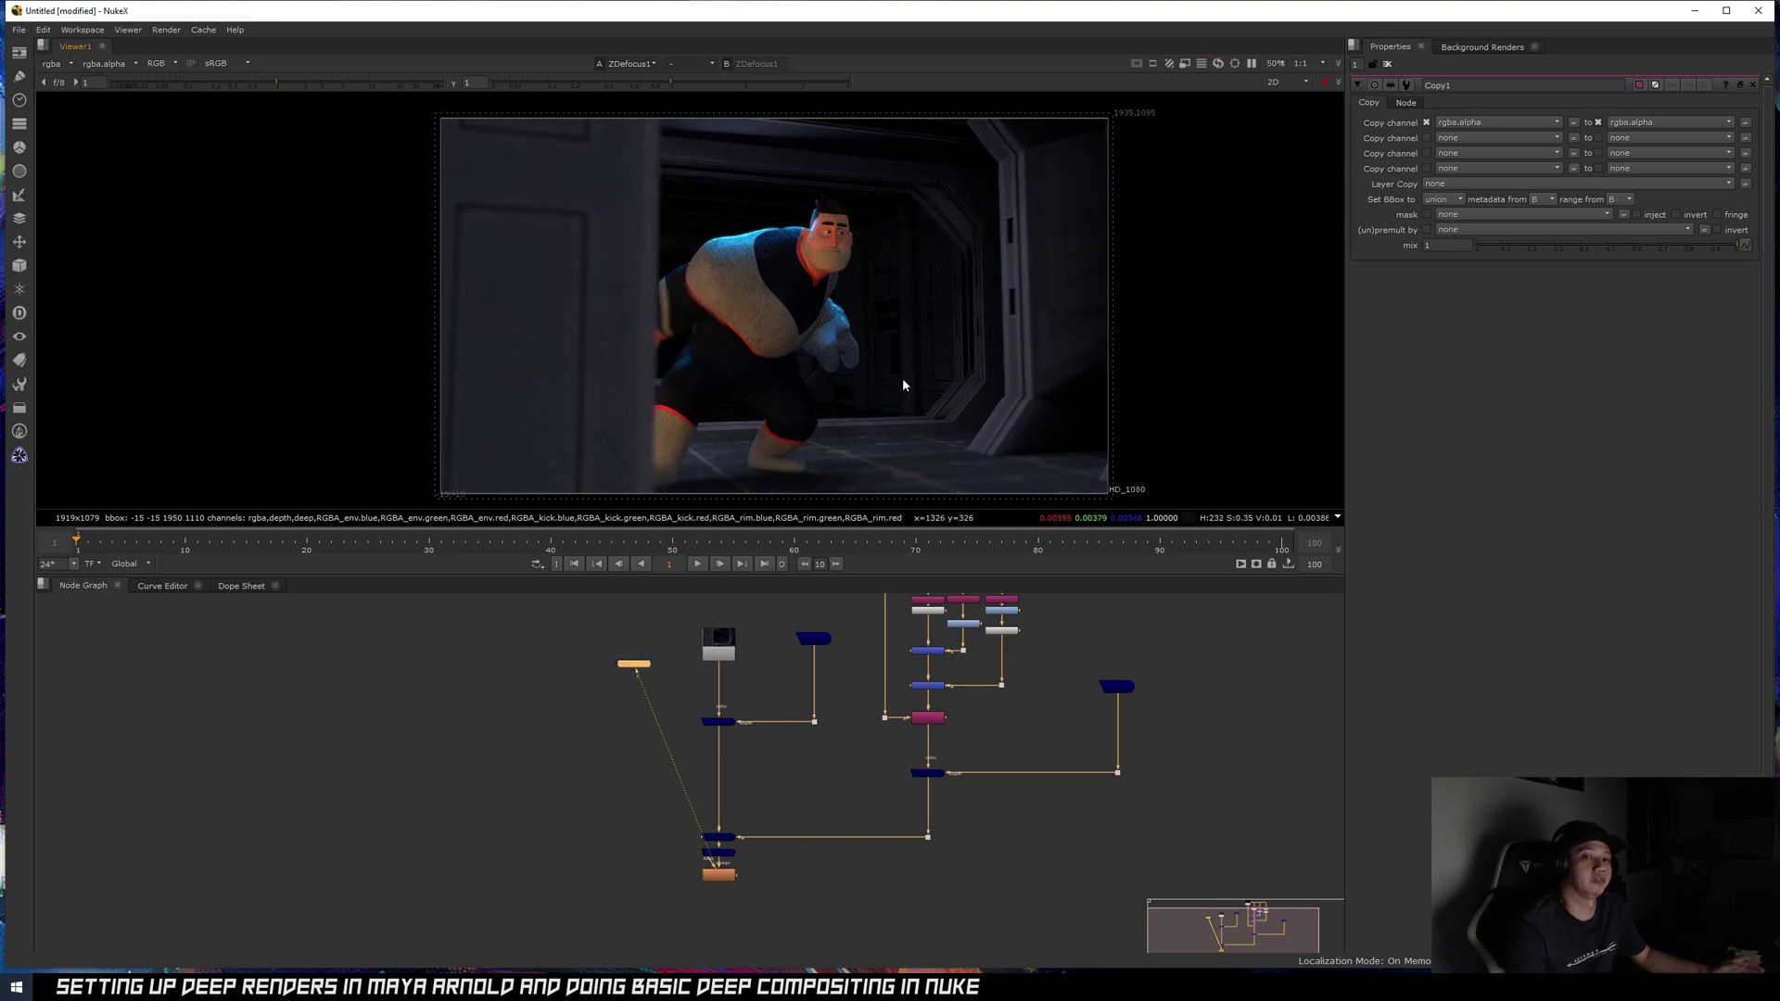
# - Move ZDefocus1 lower to make room, and insert a Grade node after DeepToImage1 with its output in the viewer
pyautogui.scroll(2, 754, 825)
pyautogui.scroll(3, 755, 824)
pyautogui.moveTo(789, 730); pyautogui.dragTo(788, 857)
pyautogui.click(781, 675)
pyautogui.press('g')
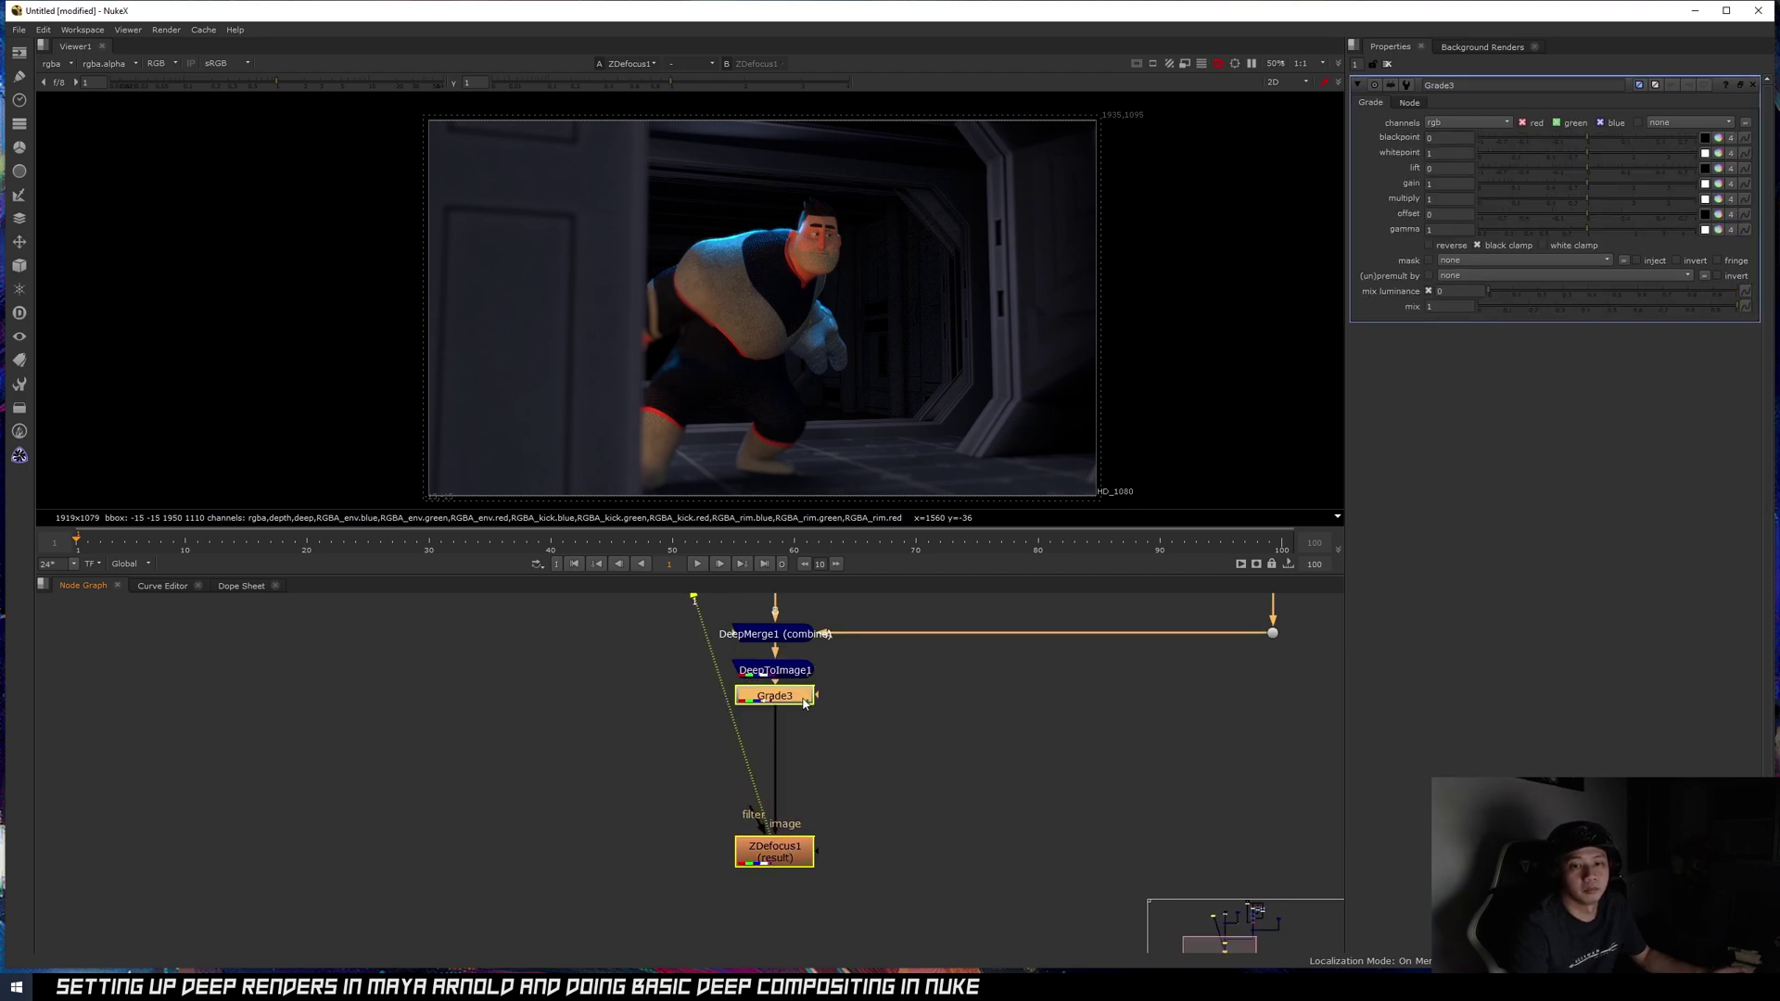
pyautogui.press('1')
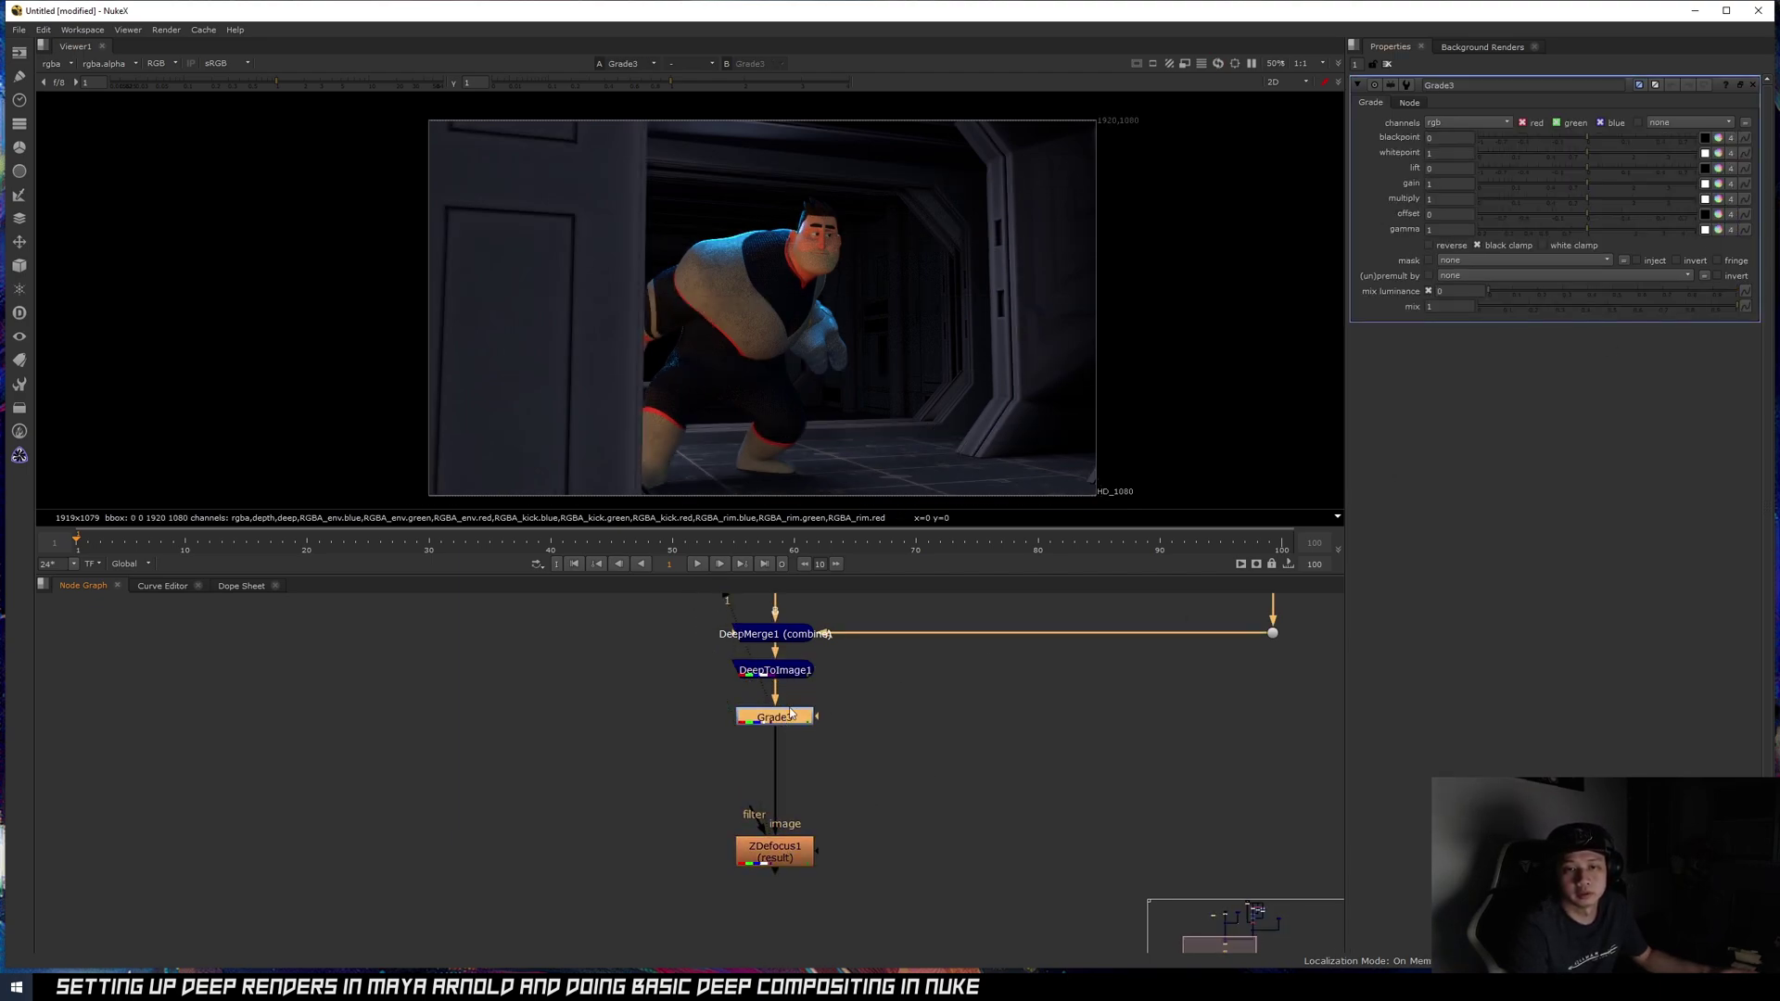
# - Try brightening the whole composite with a Grade3 gamma of 1.7, and undo the change
pyautogui.click(1582, 225)
pyautogui.moveTo(1582, 226); pyautogui.dragTo(1623, 227)
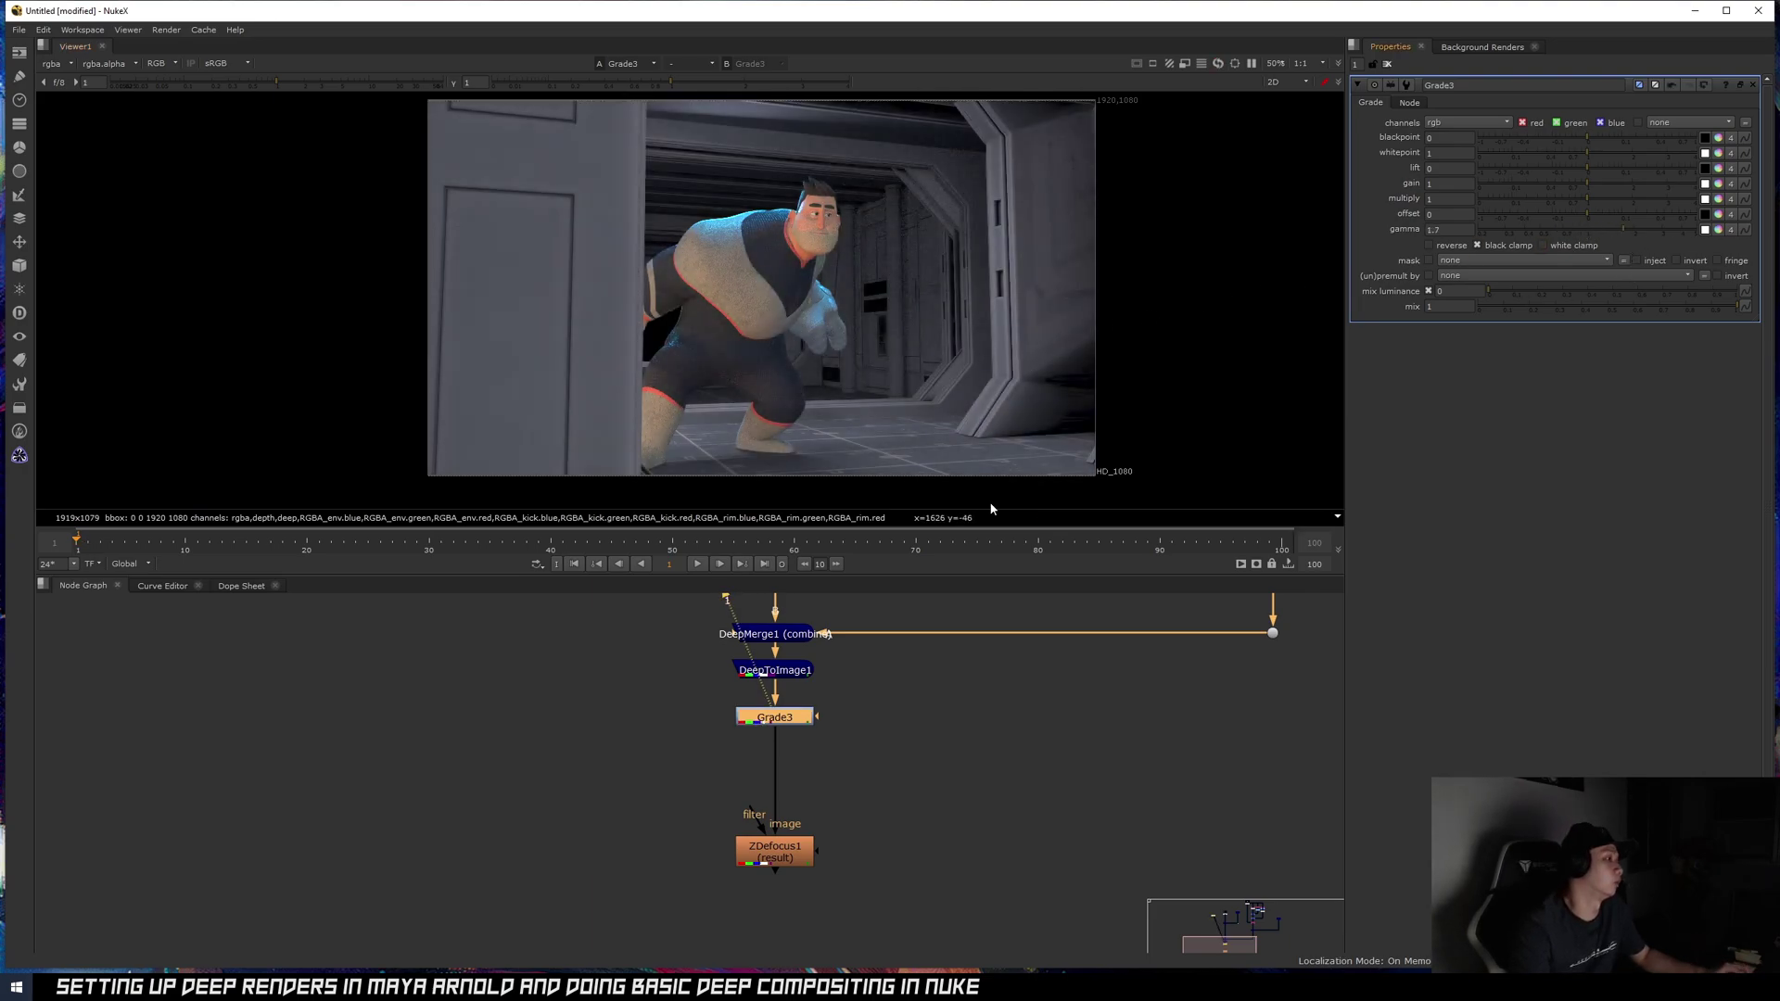
pyautogui.hotkey('ctrl', 'z')
# - Disable Grade3, and move DeepToImage1 and Grade3 slightly lower beneath DeepMerge1
pyautogui.press('d')
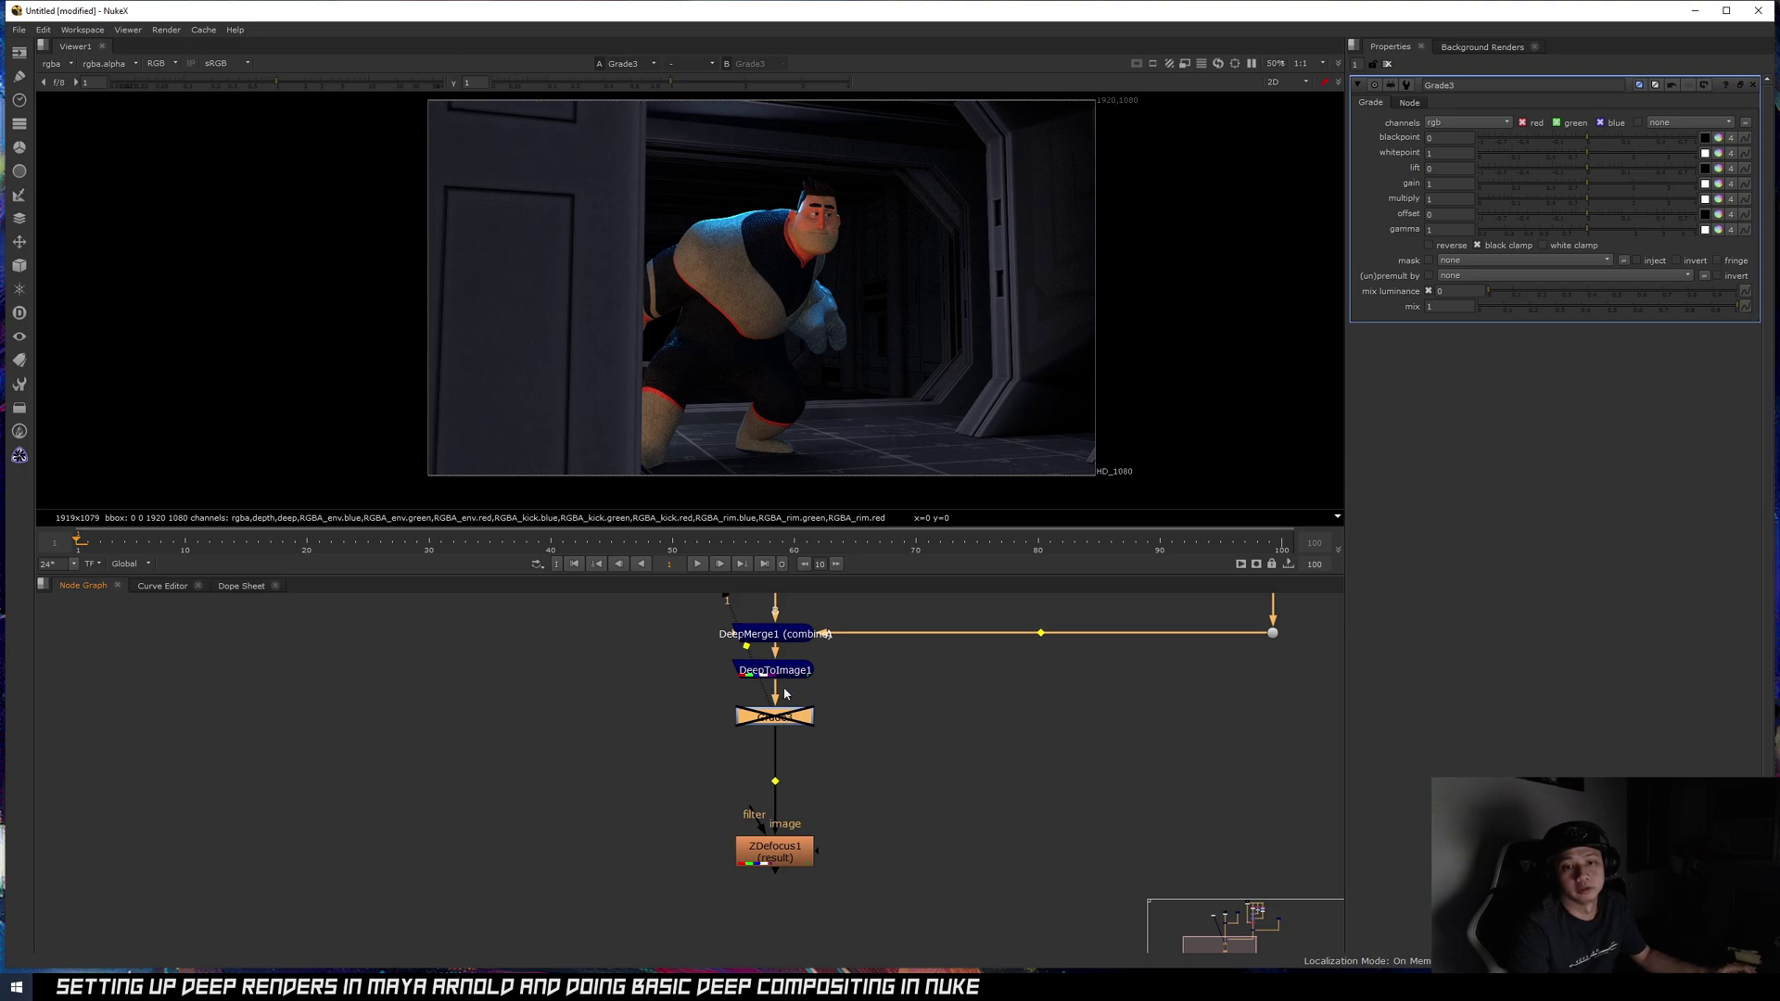
pyautogui.moveTo(708, 653); pyautogui.dragTo(872, 743)
pyautogui.moveTo(790, 674); pyautogui.dragTo(791, 708)
# - Review the upper part of the node tree, including the set's DeepRead1 and Read2 sources
pyautogui.scroll(-3, 941, 616)
pyautogui.moveTo(941, 615); pyautogui.dragTo(870, 779, button='middle')
pyautogui.scroll(-3, 871, 779)
pyautogui.moveTo(882, 652); pyautogui.dragTo(863, 709, button='middle')
pyautogui.scroll(3, 863, 709)
pyautogui.click(871, 651)
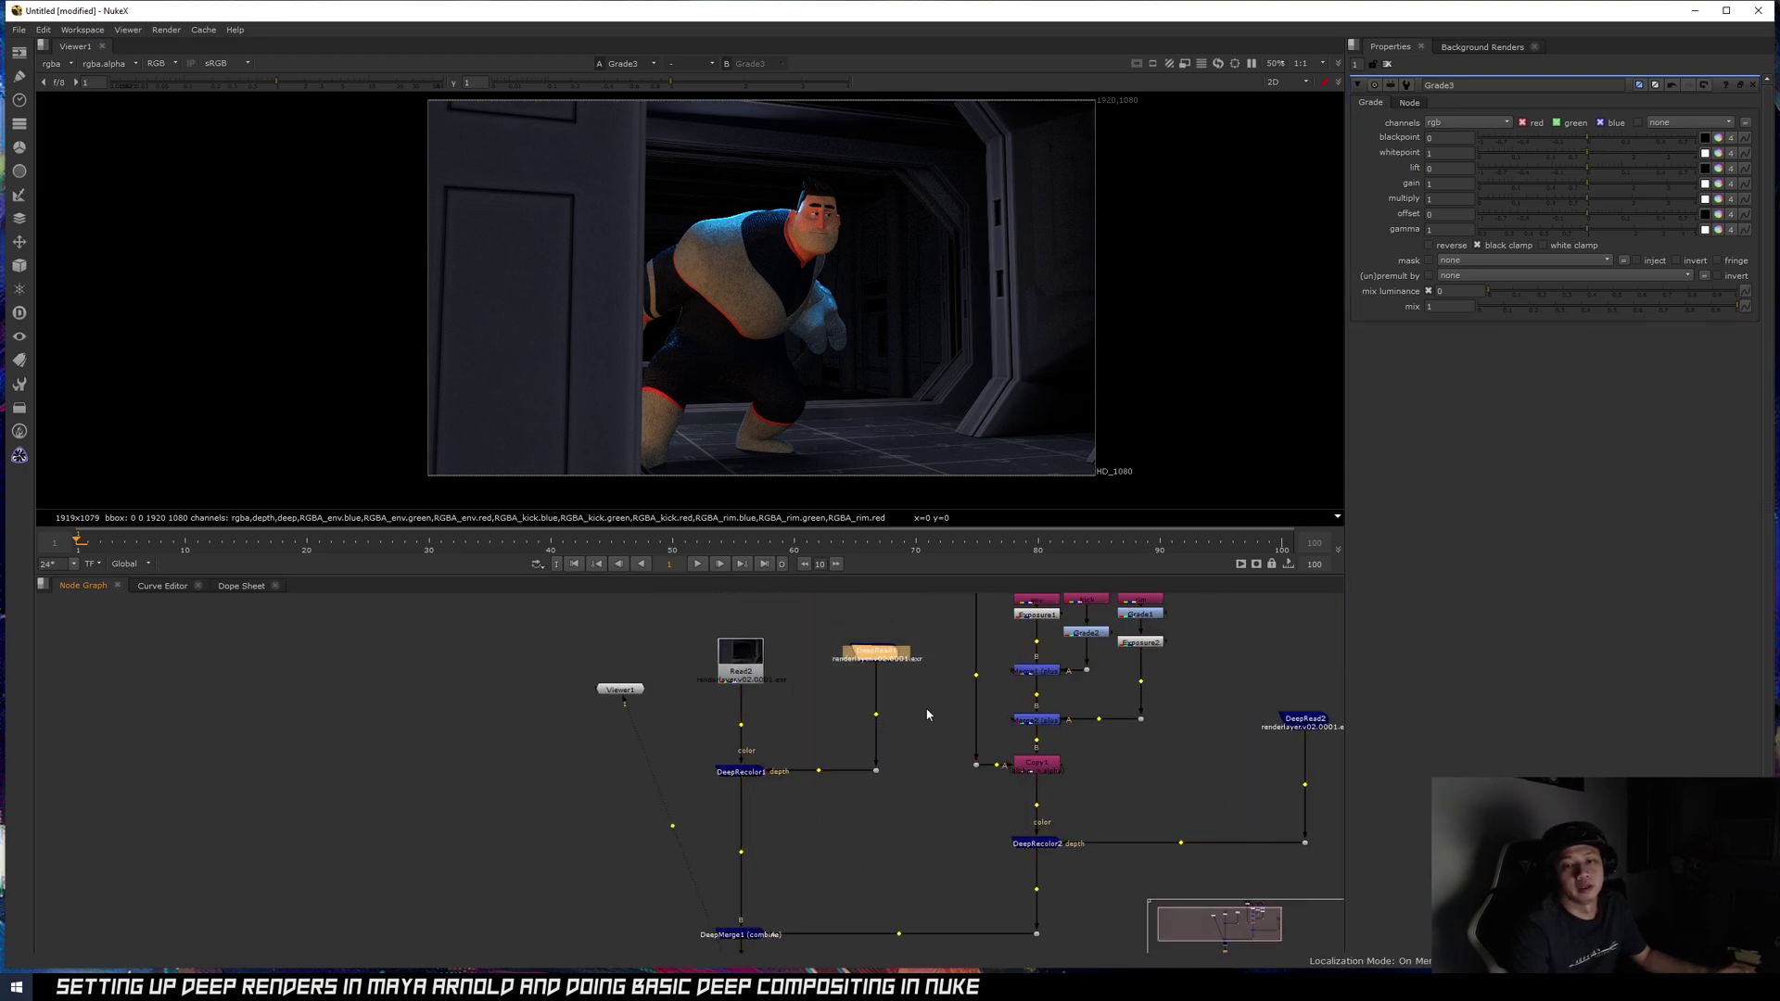
pyautogui.click(746, 660)
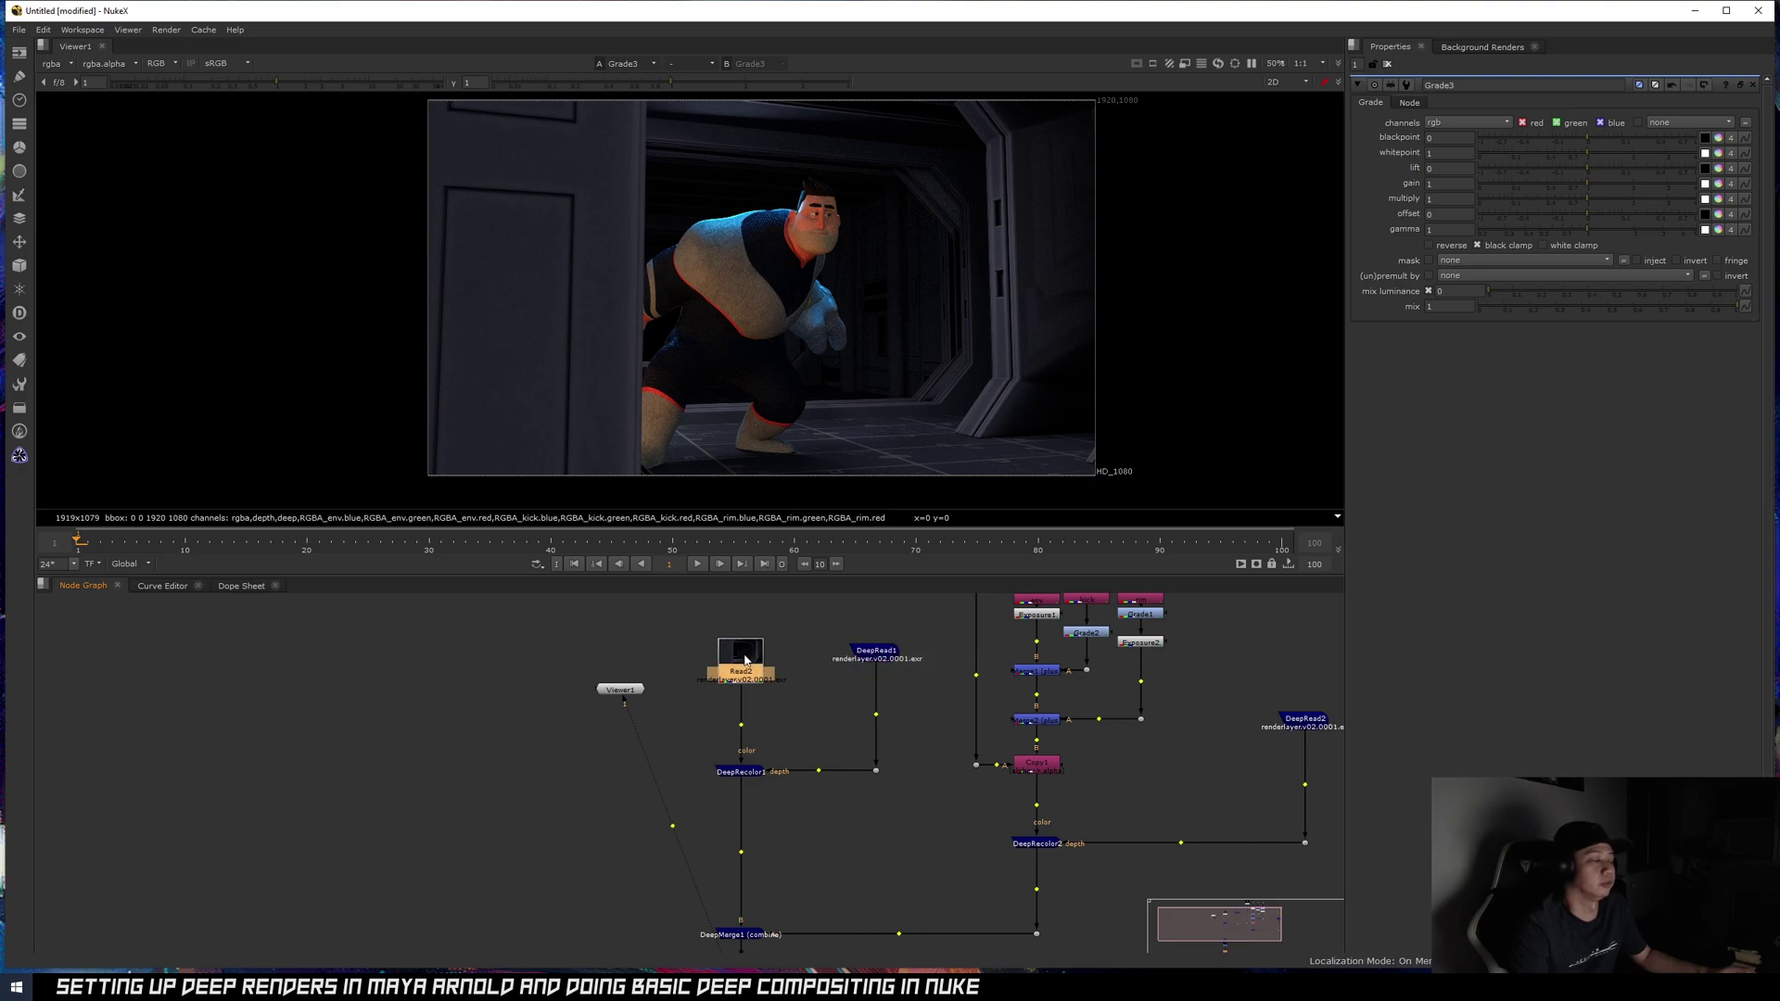
# - Examine how the recolored branches join at DeepMerge1 and continue into DeepToImage1
pyautogui.moveTo(837, 752); pyautogui.dragTo(827, 721, button='middle')
pyautogui.moveTo(829, 823); pyautogui.dragTo(815, 709, button='middle')
pyautogui.scroll(-2, 816, 708)
pyautogui.scroll(4, 780, 764)
pyautogui.scroll(2, 713, 787)
pyautogui.click(662, 766)
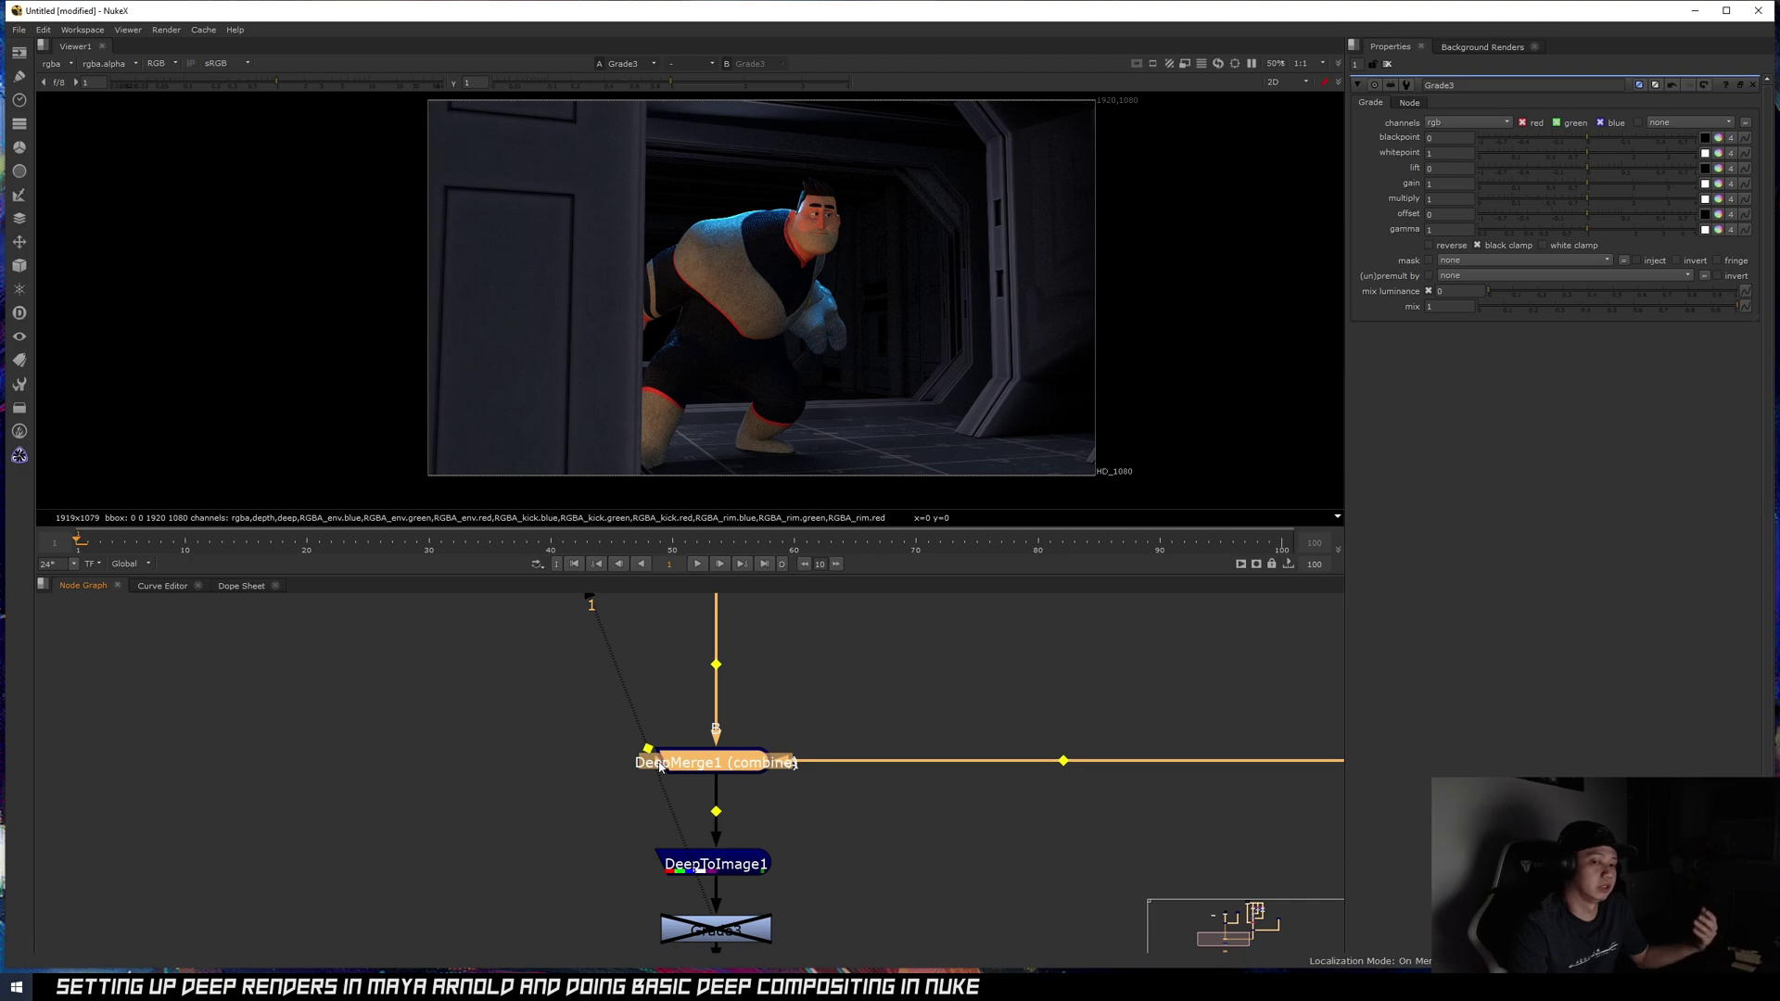
pyautogui.scroll(-5, 786, 727)
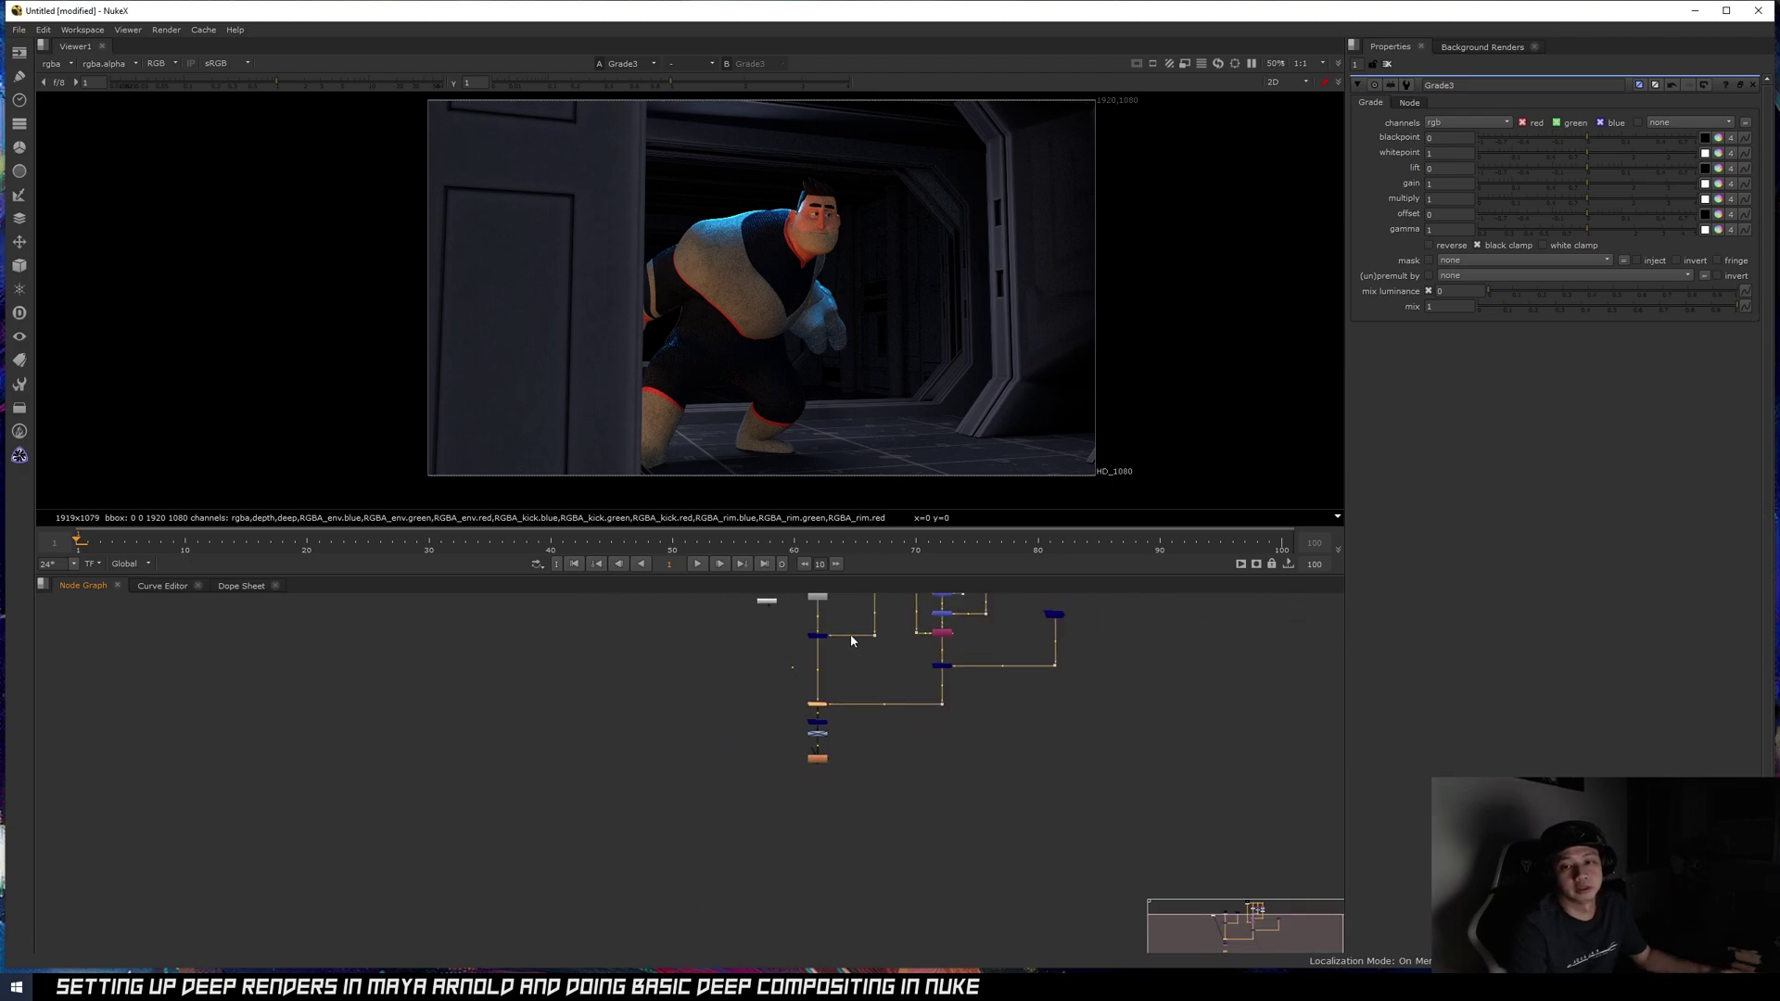
pyautogui.moveTo(935, 699); pyautogui.dragTo(883, 792, button='middle')
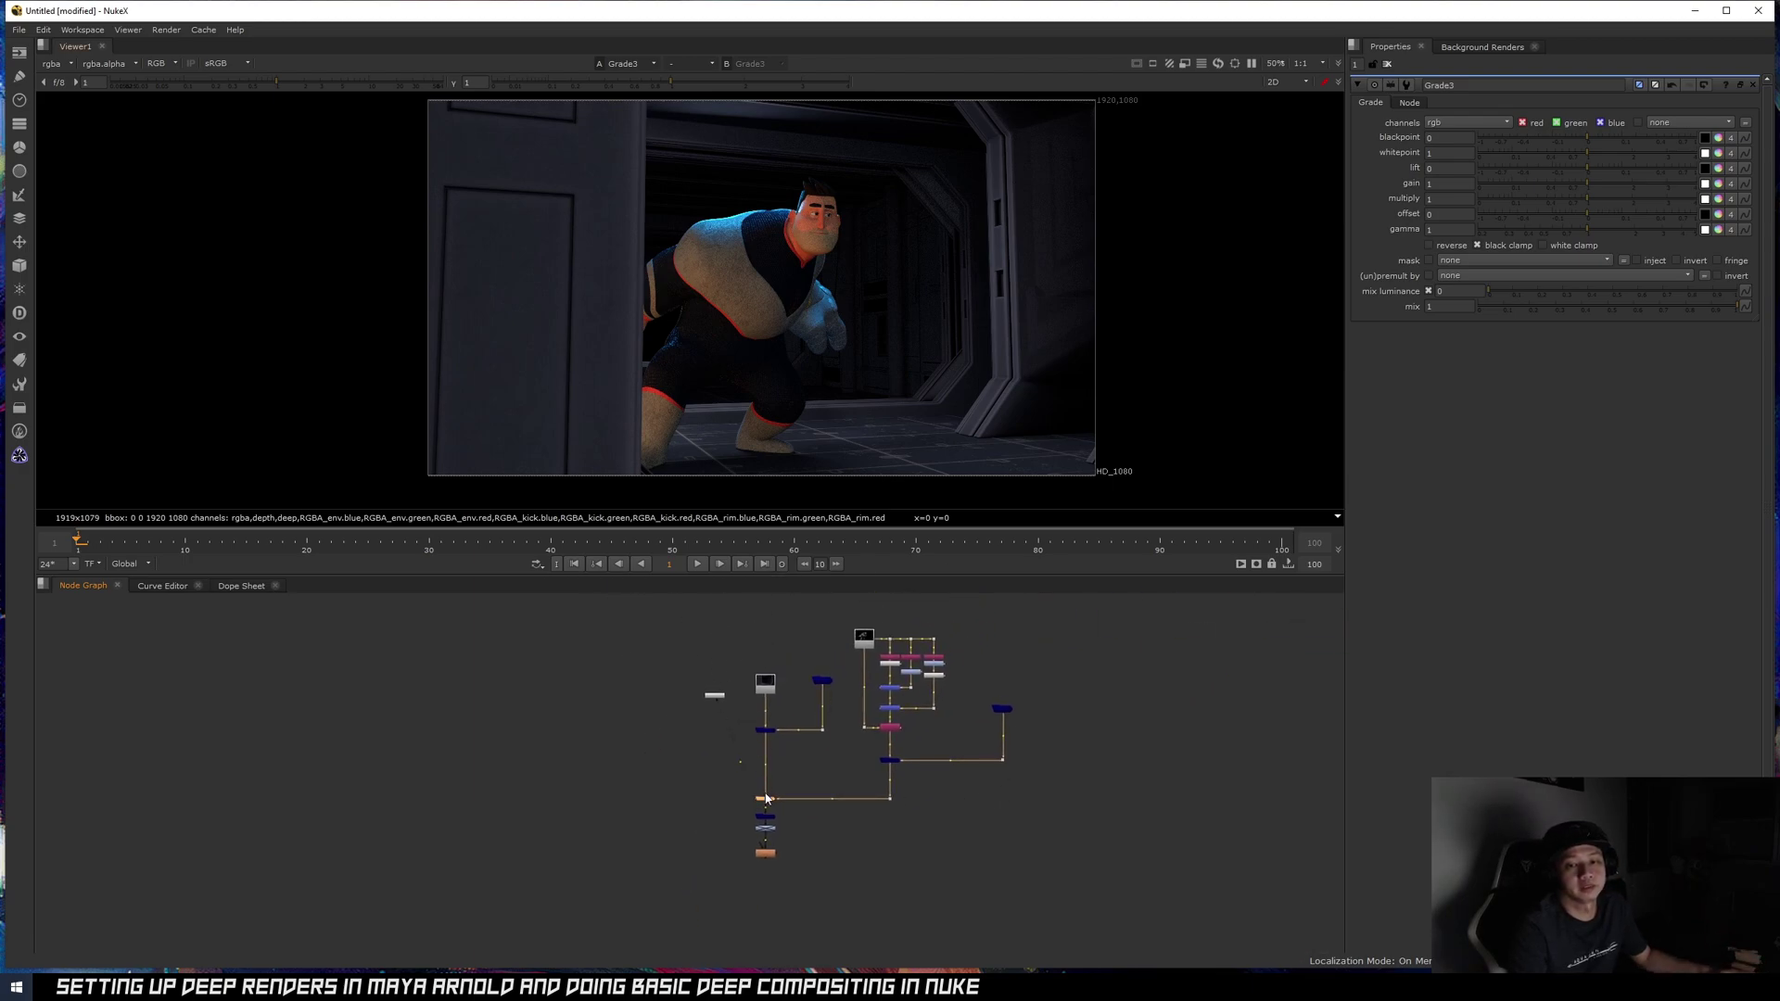
pyautogui.scroll(5, 765, 795)
pyautogui.click(779, 791)
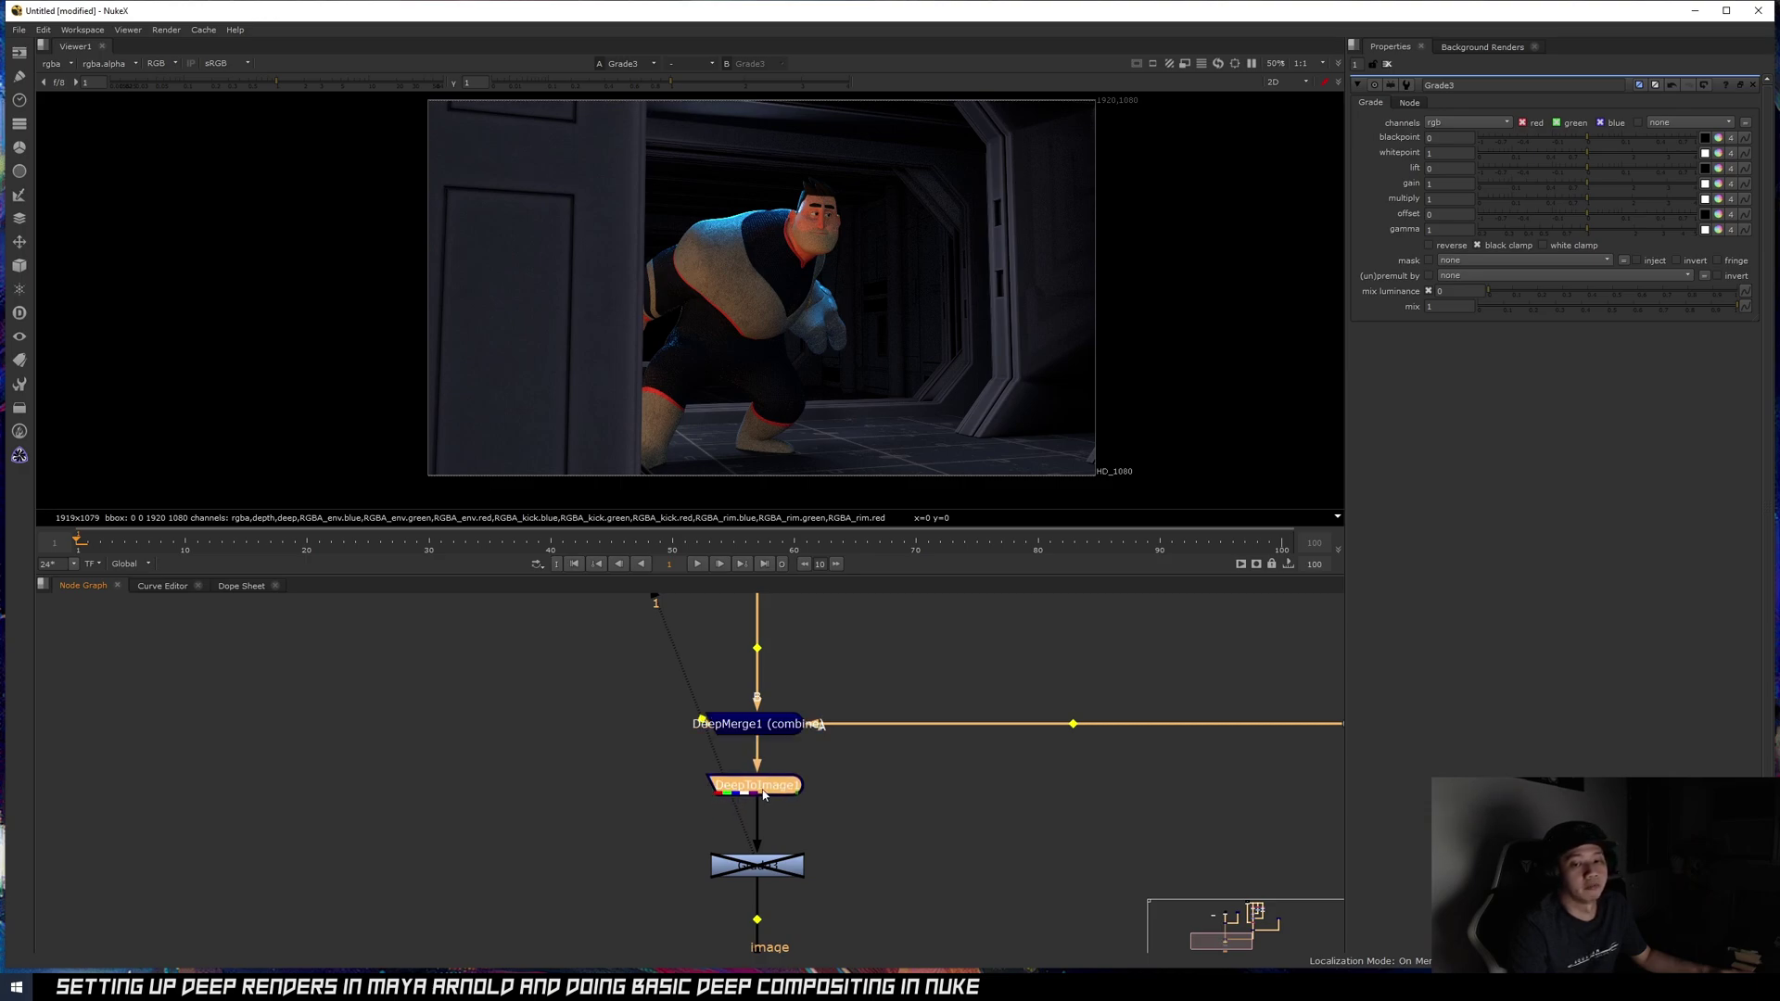
# - Review Grade3 and ZDefocus1 at the end of the chain together with the complete deep compositing tree
pyautogui.scroll(-3, 770, 795)
pyautogui.click(832, 720)
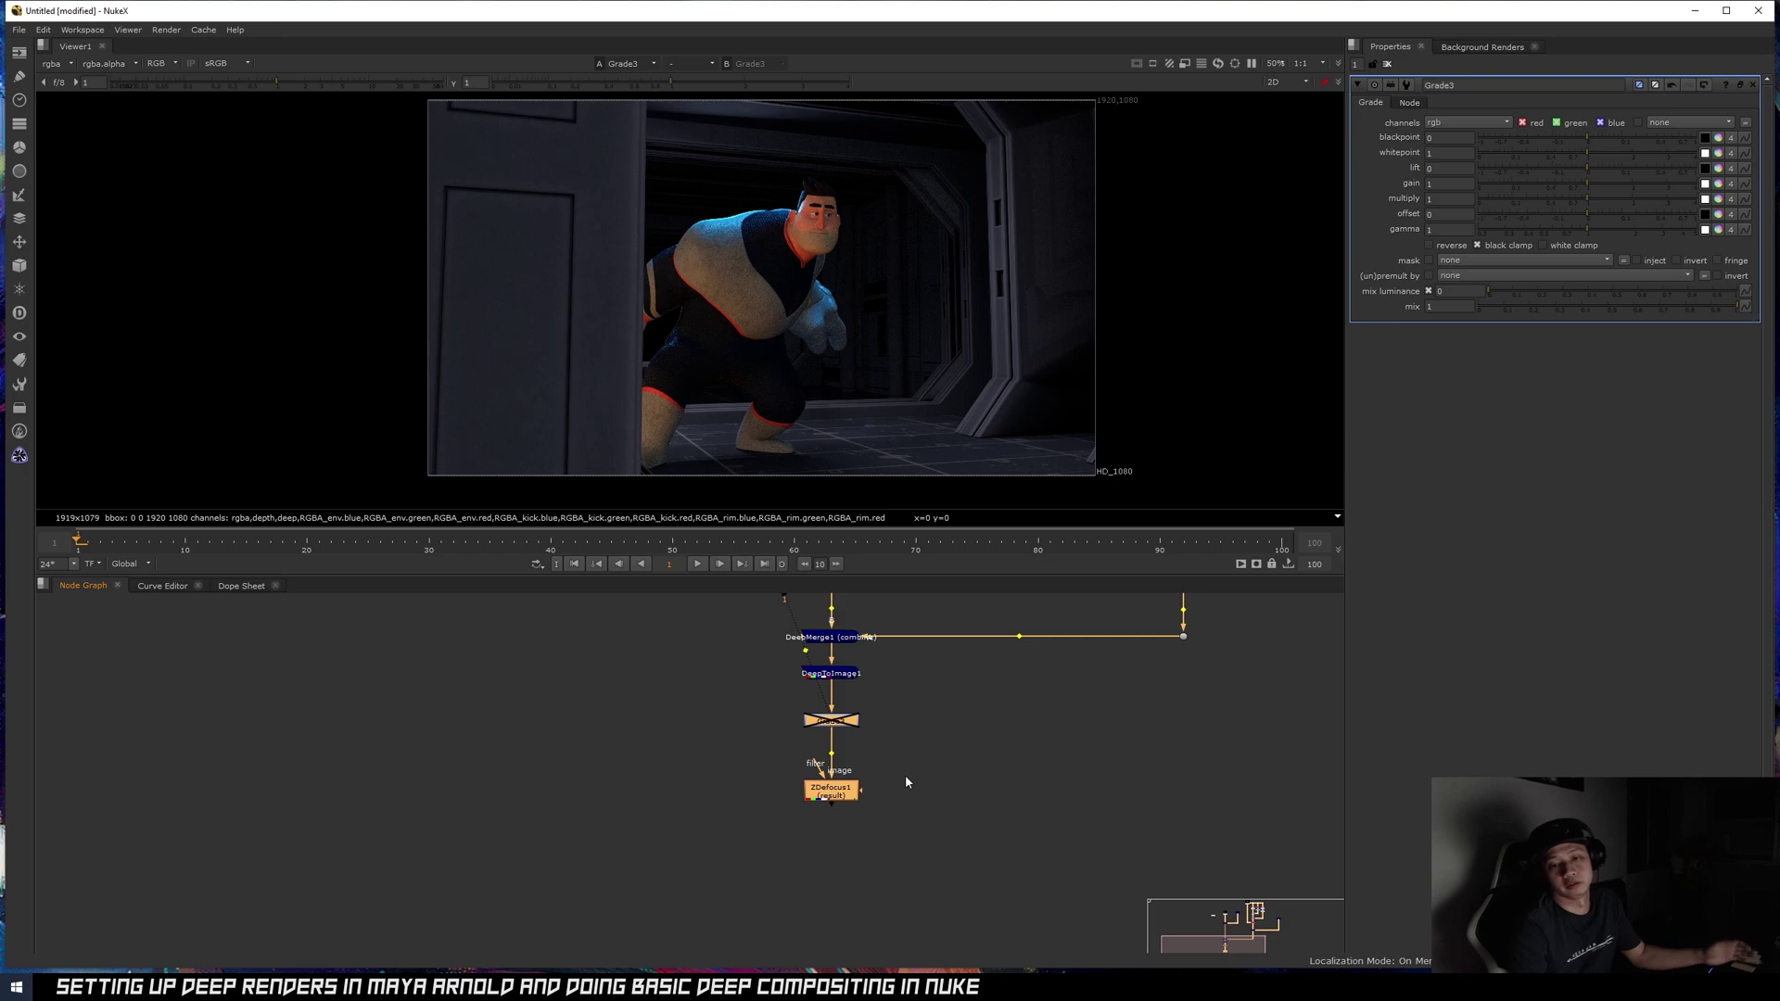
pyautogui.moveTo(881, 752); pyautogui.dragTo(925, 790, button='middle')
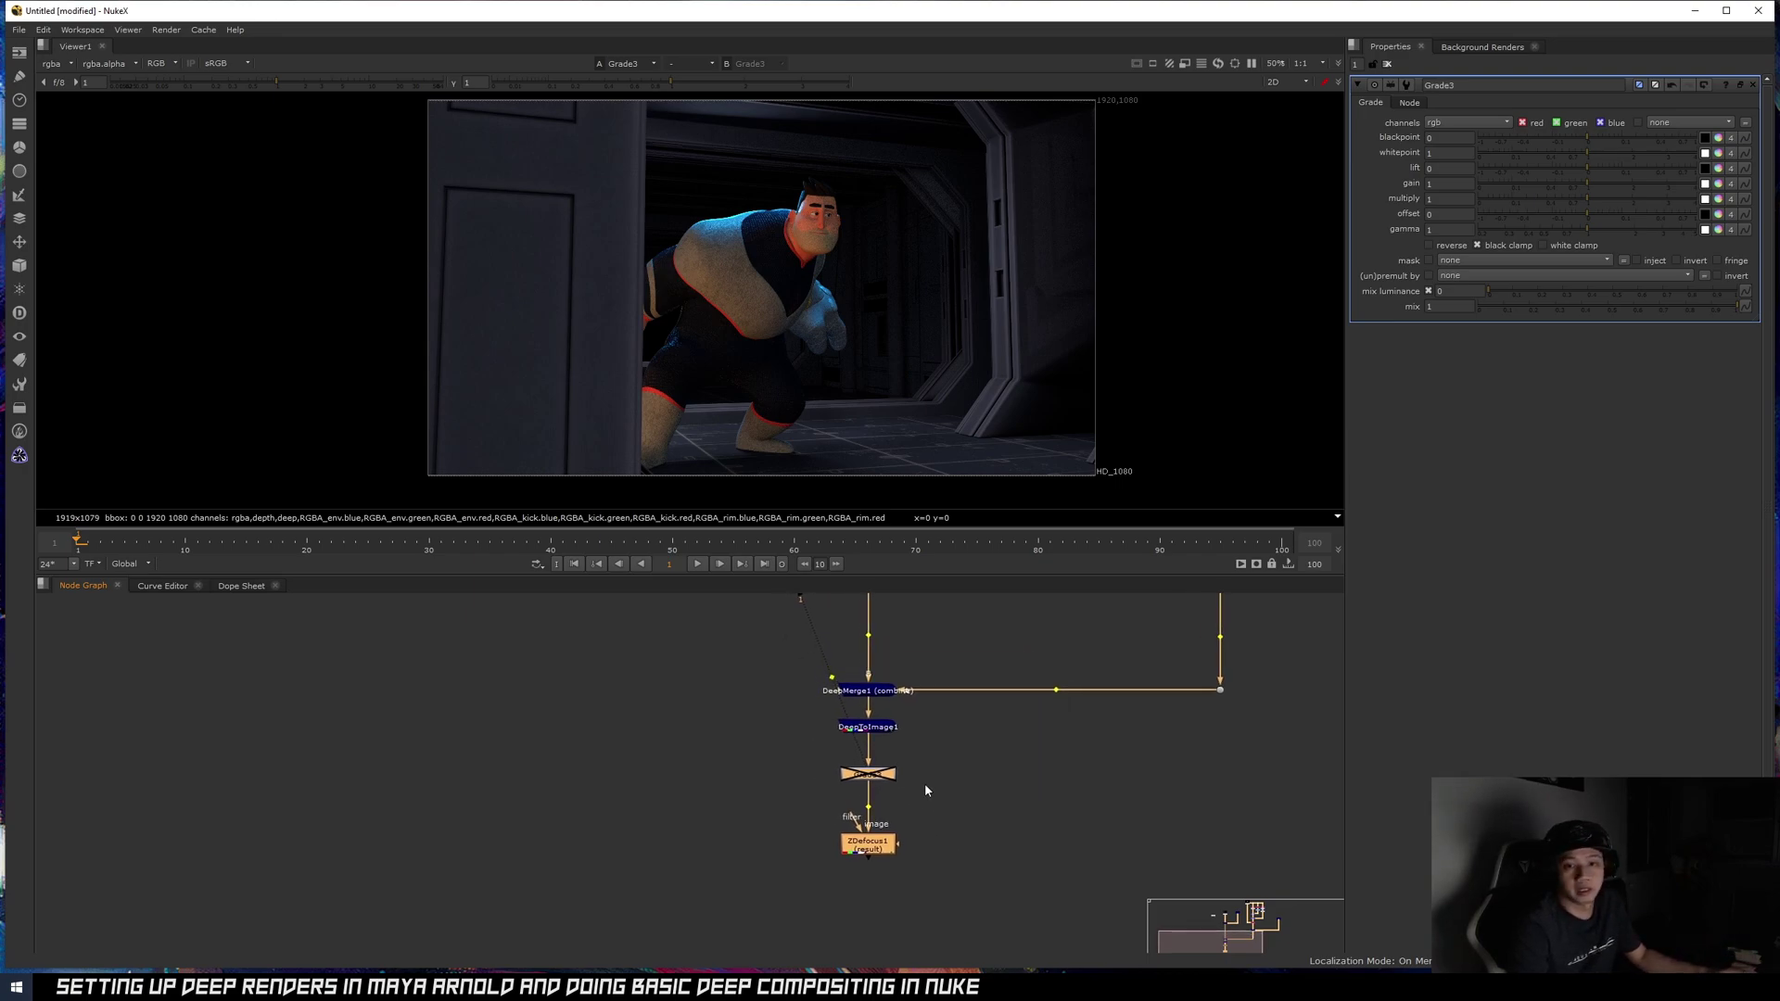
pyautogui.scroll(-6, 832, 754)
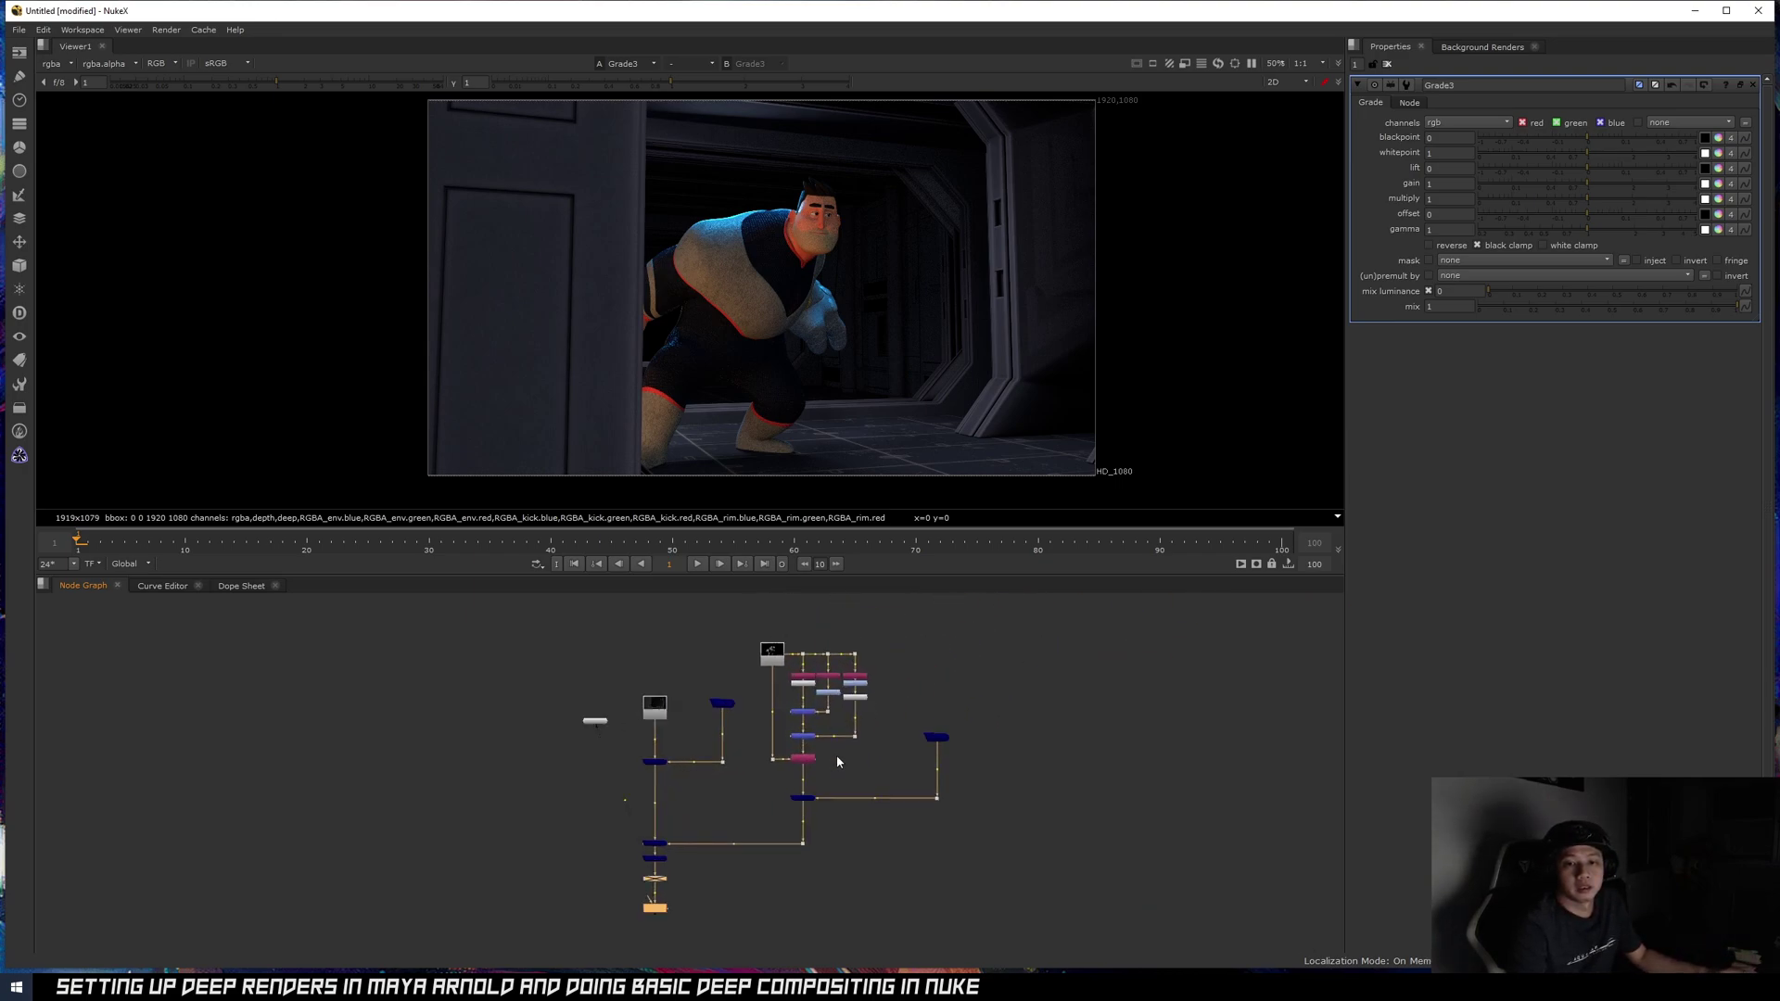
pyautogui.moveTo(880, 756); pyautogui.dragTo(889, 732, button='middle')
pyautogui.moveTo(885, 374); pyautogui.dragTo(877, 381, button='middle')
pyautogui.moveTo(901, 746); pyautogui.dragTo(907, 749, button='middle')
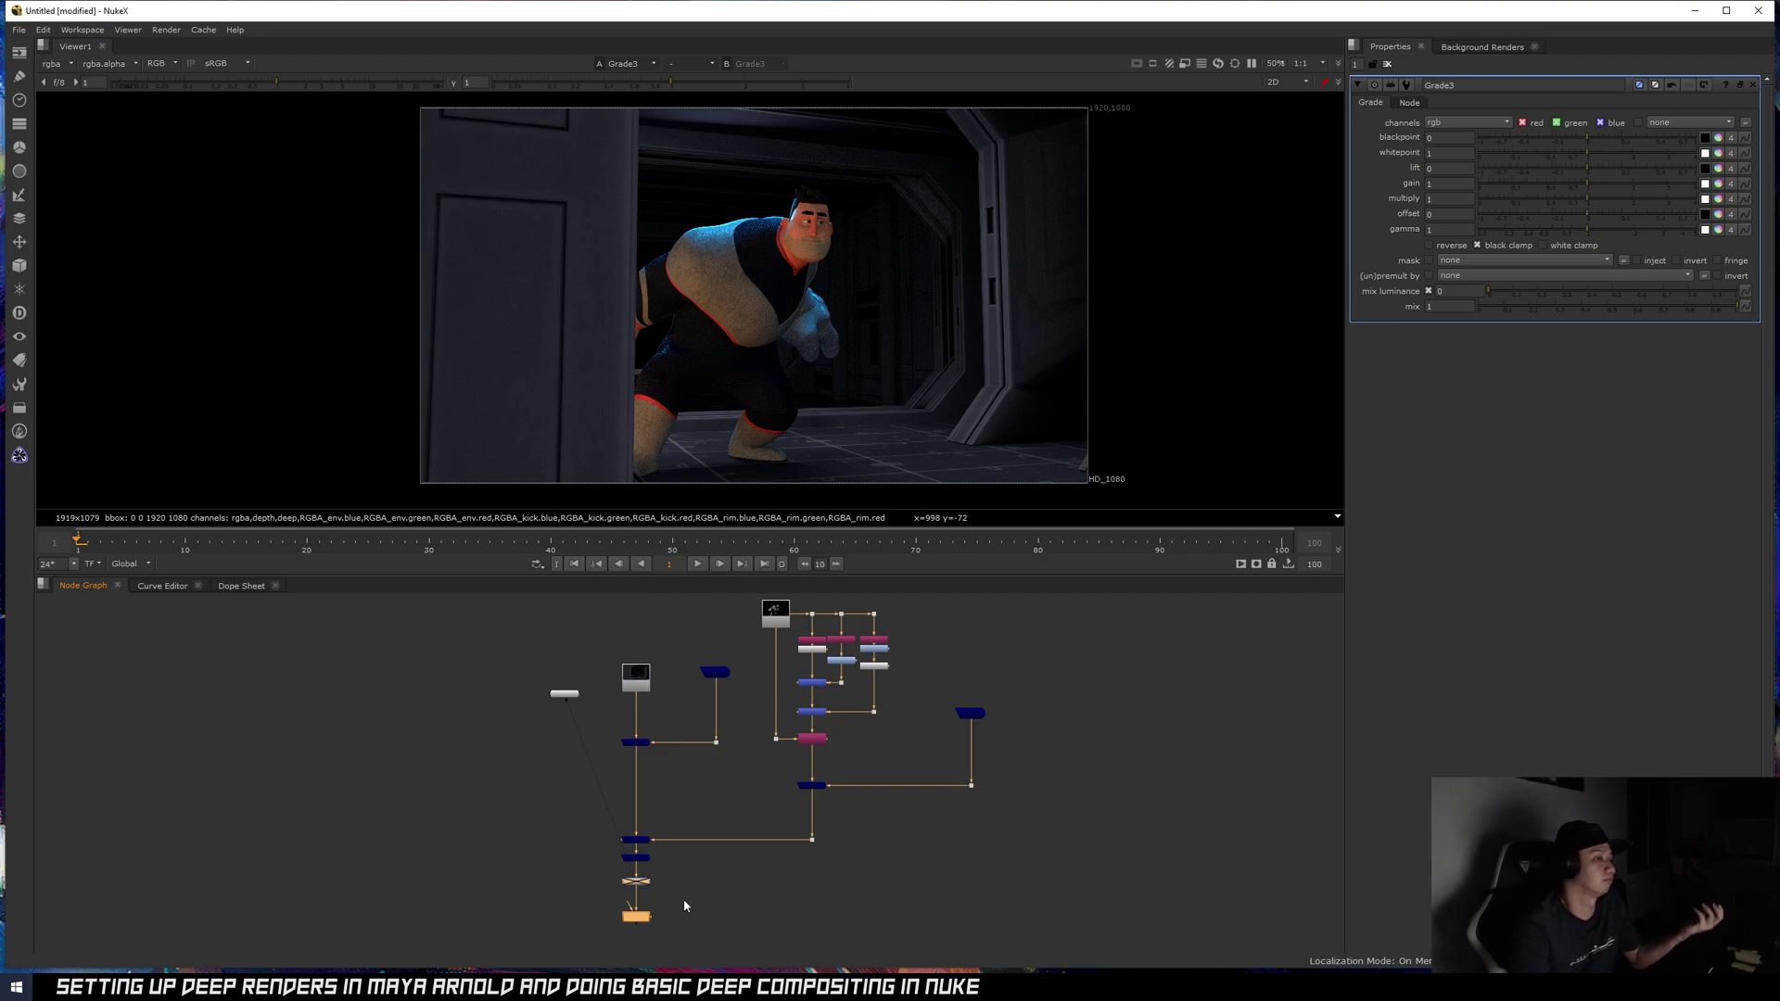
pyautogui.scroll(-2, 741, 896)
pyautogui.moveTo(810, 850)
pyautogui.mouseDown(button='middle')
pyautogui.moveTo(754, 841)
pyautogui.moveTo(816, 839)
pyautogui.mouseUp(button='middle')
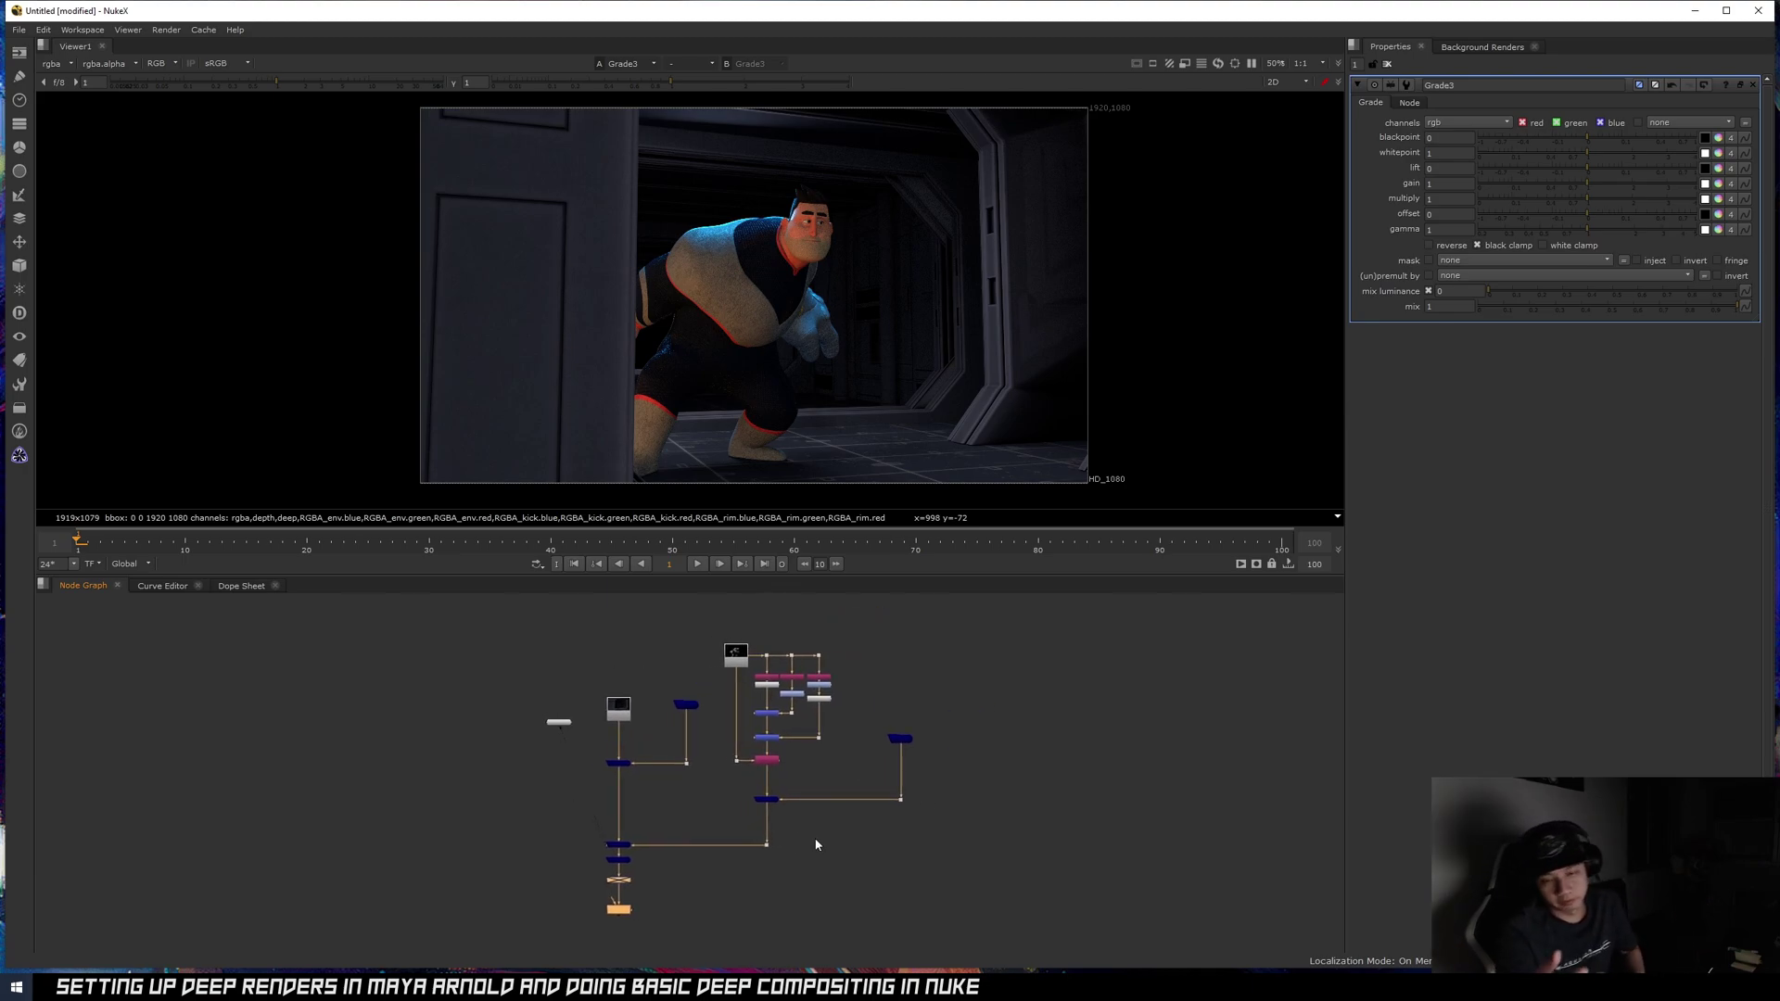